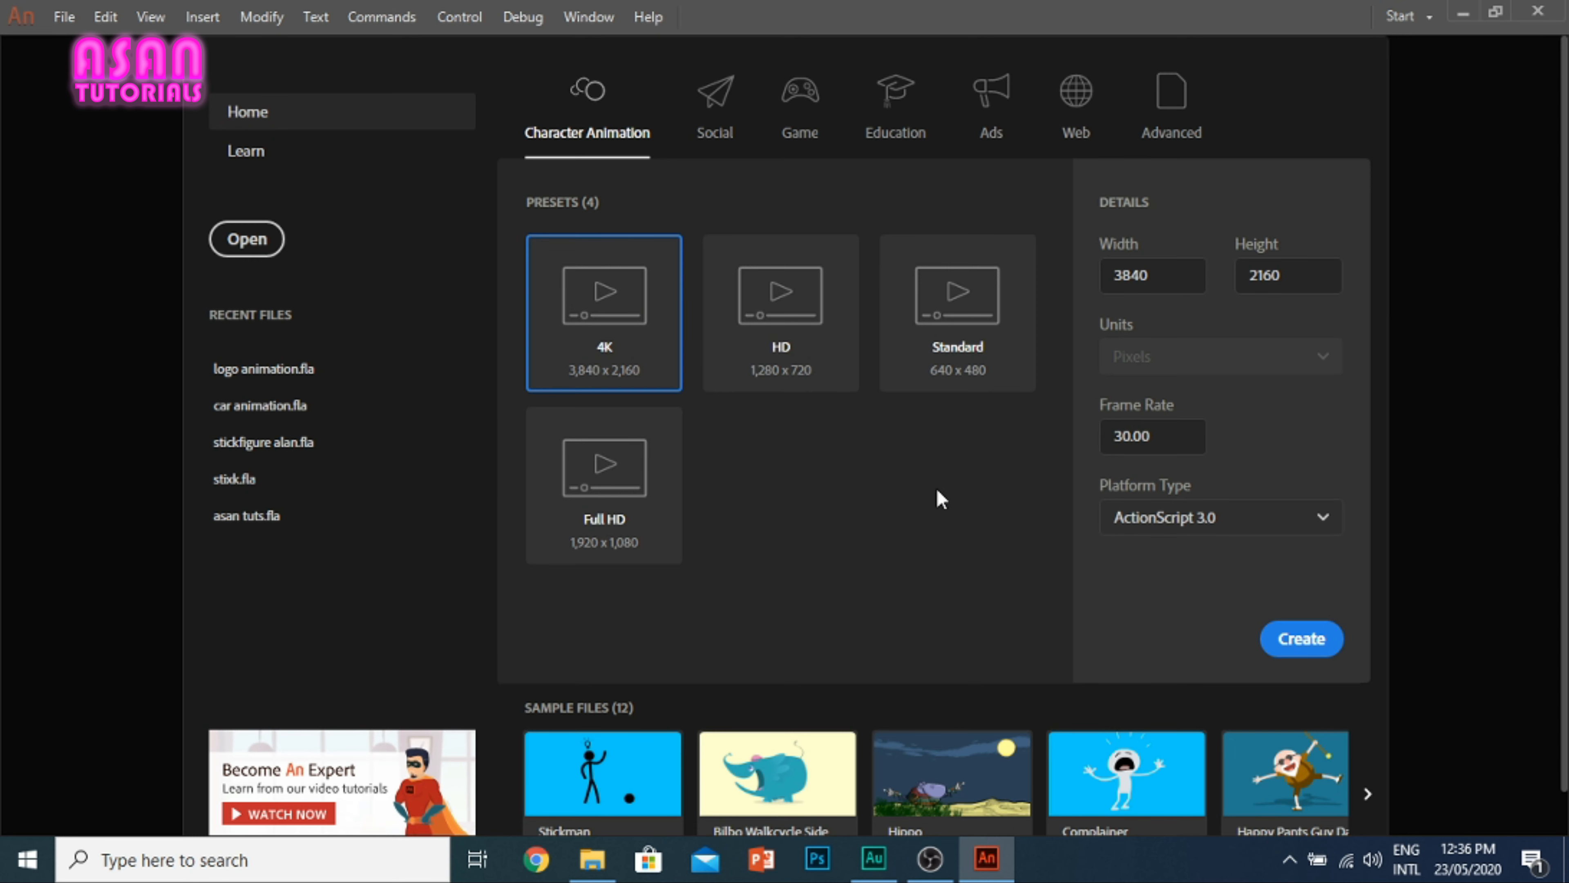
Step: Create a 4K character animation document of 3840 x 2160 px at 30 fps for ActionScript 3.0
left_click(1317, 643)
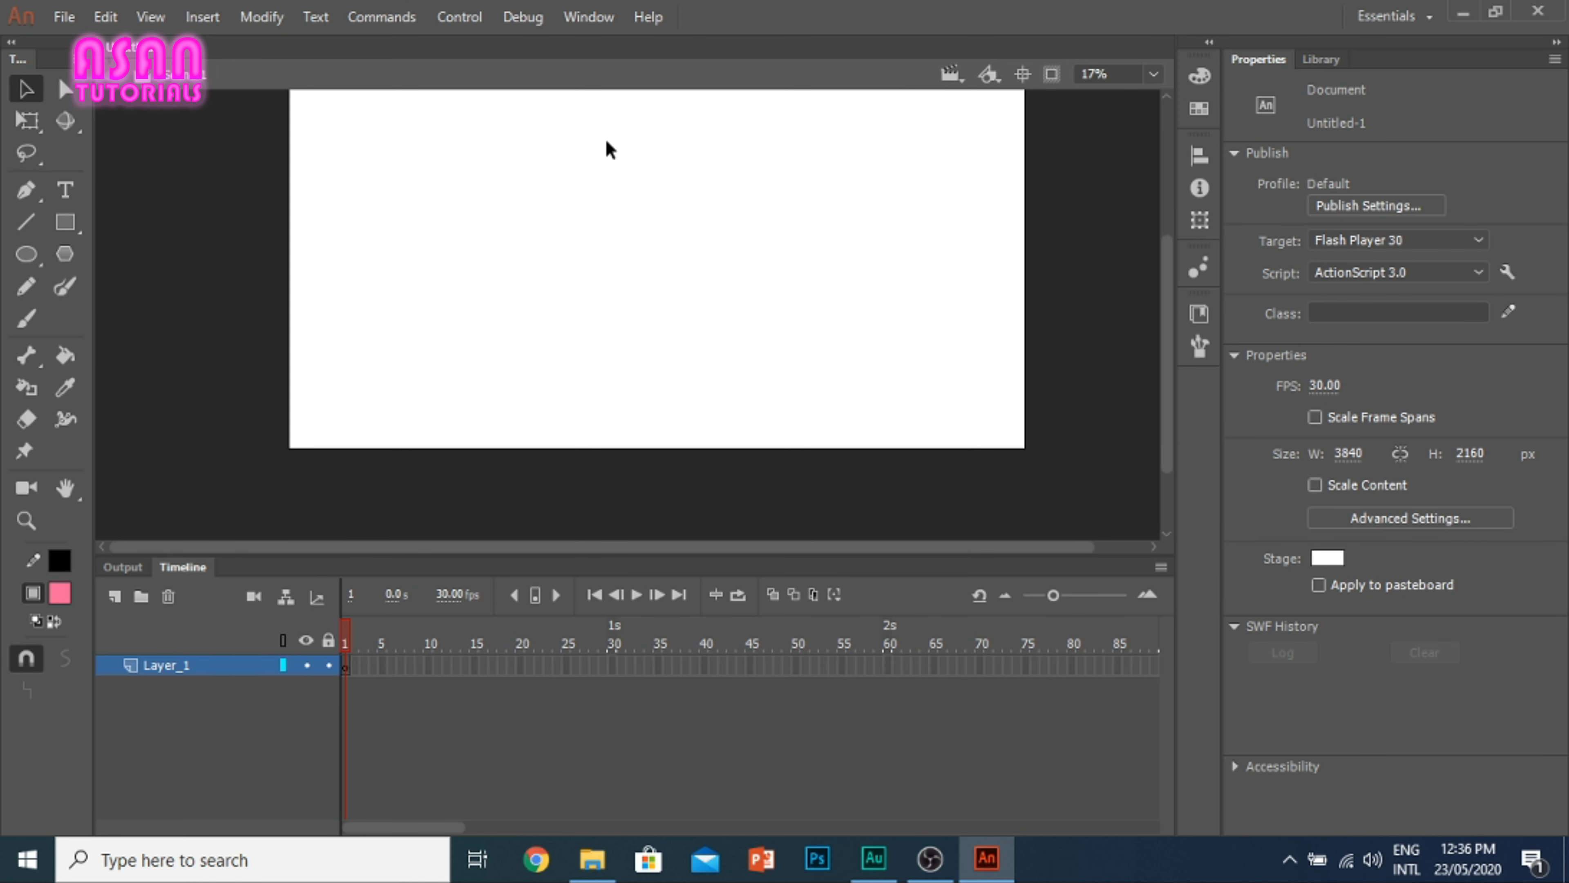
mouse_move(1172, 315)
left_mouse_down()
mouse_move(1165, 270)
mouse_move(1174, 295)
left_mouse_up()
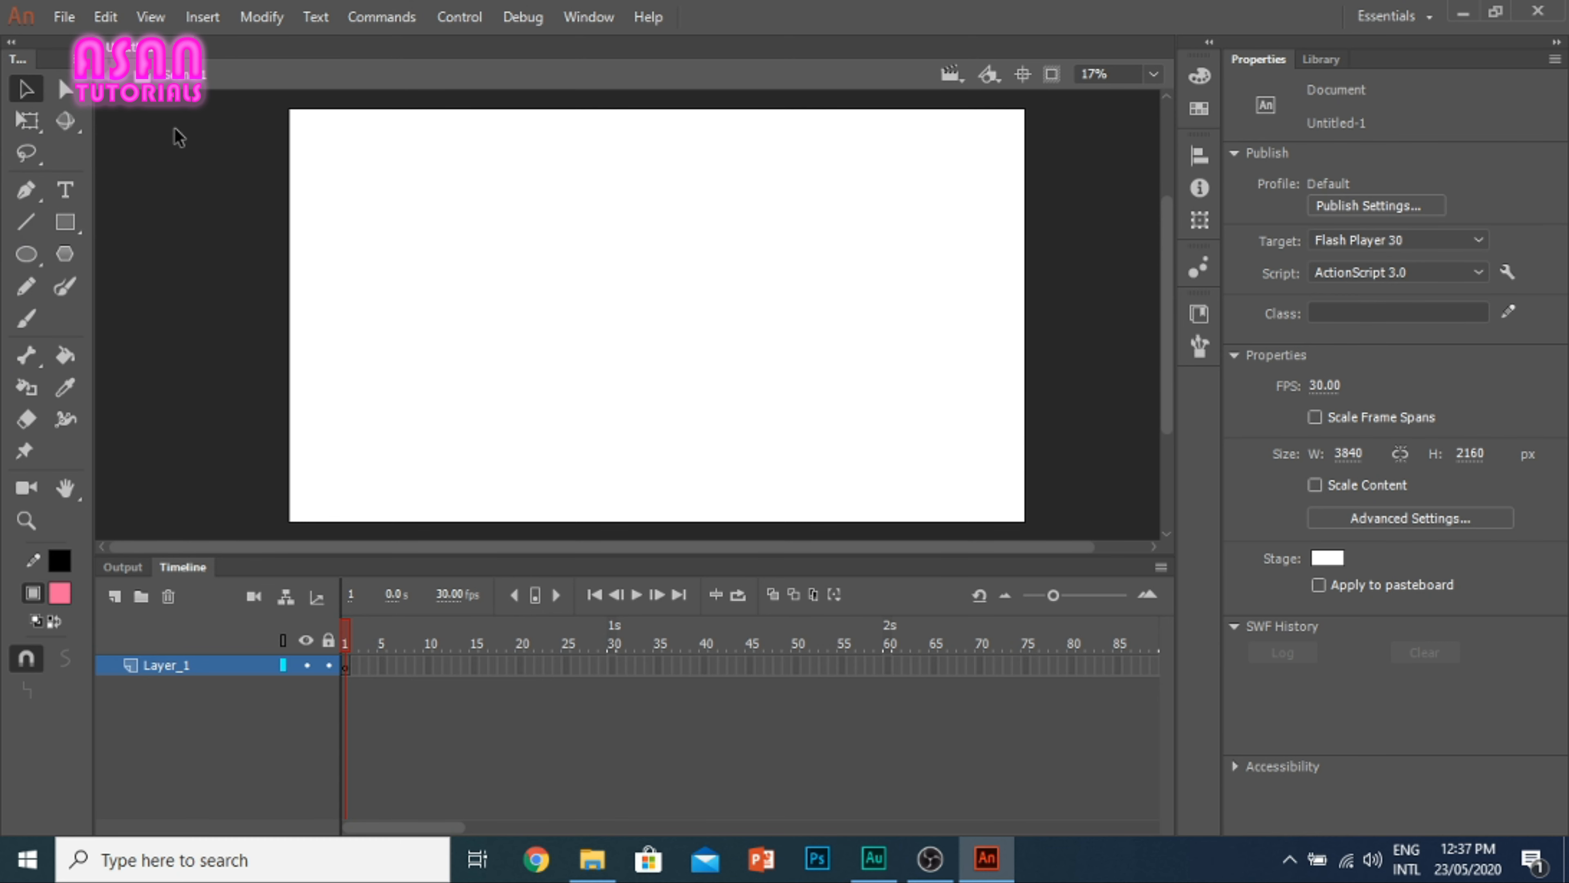
Step: Draw a horizontal line about 1504 px long near the stage's upper left and bend it upward into an arc about 196 px high
left_click(25, 221)
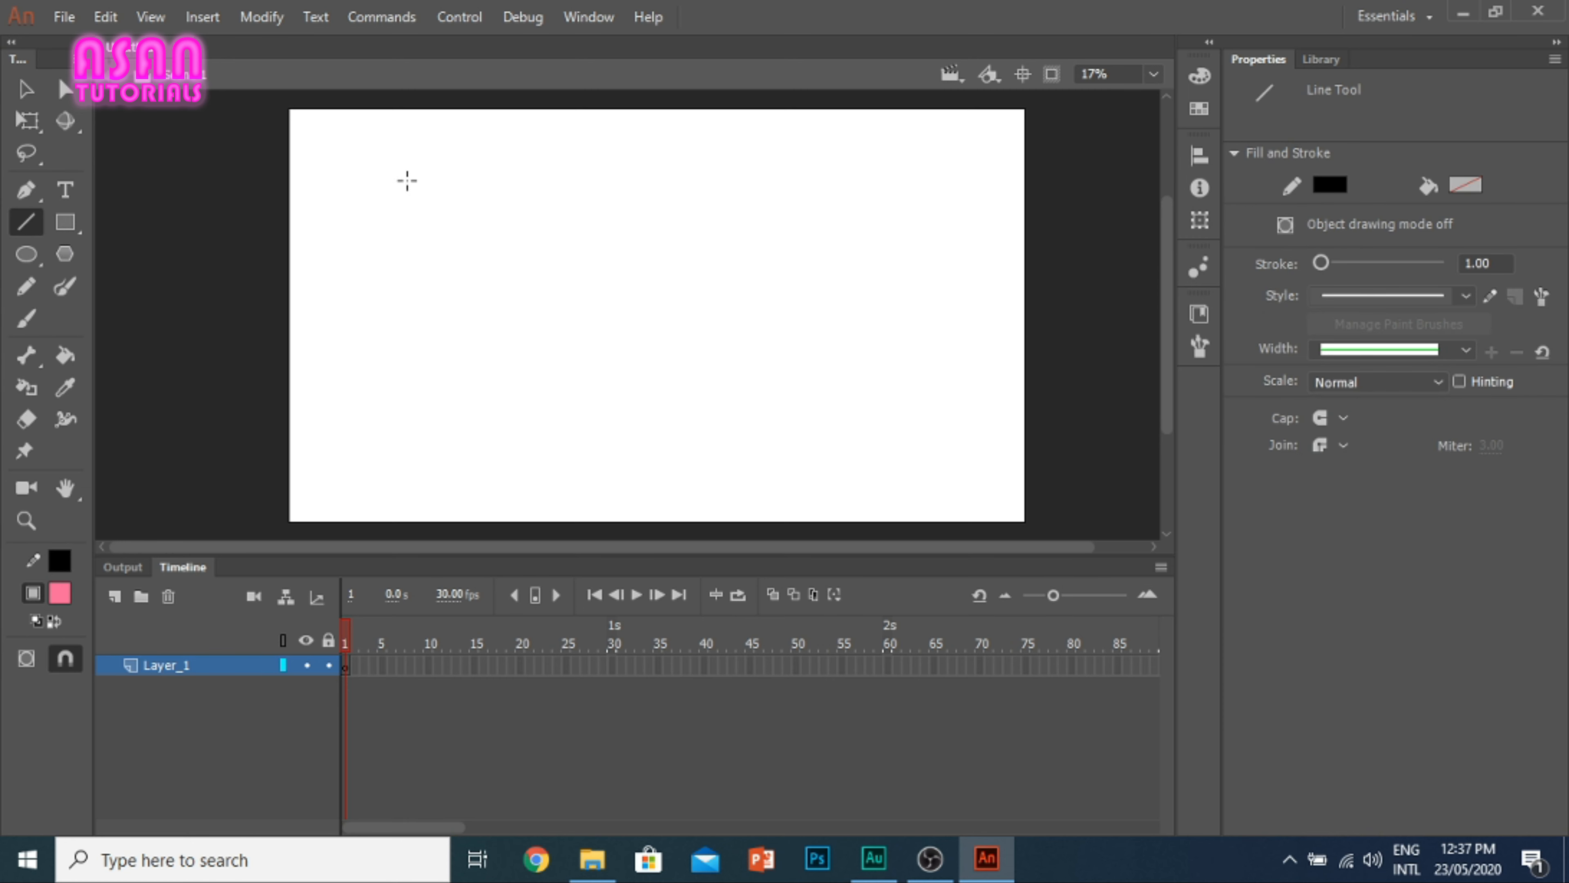
left_click_drag(338, 182, 625, 181)
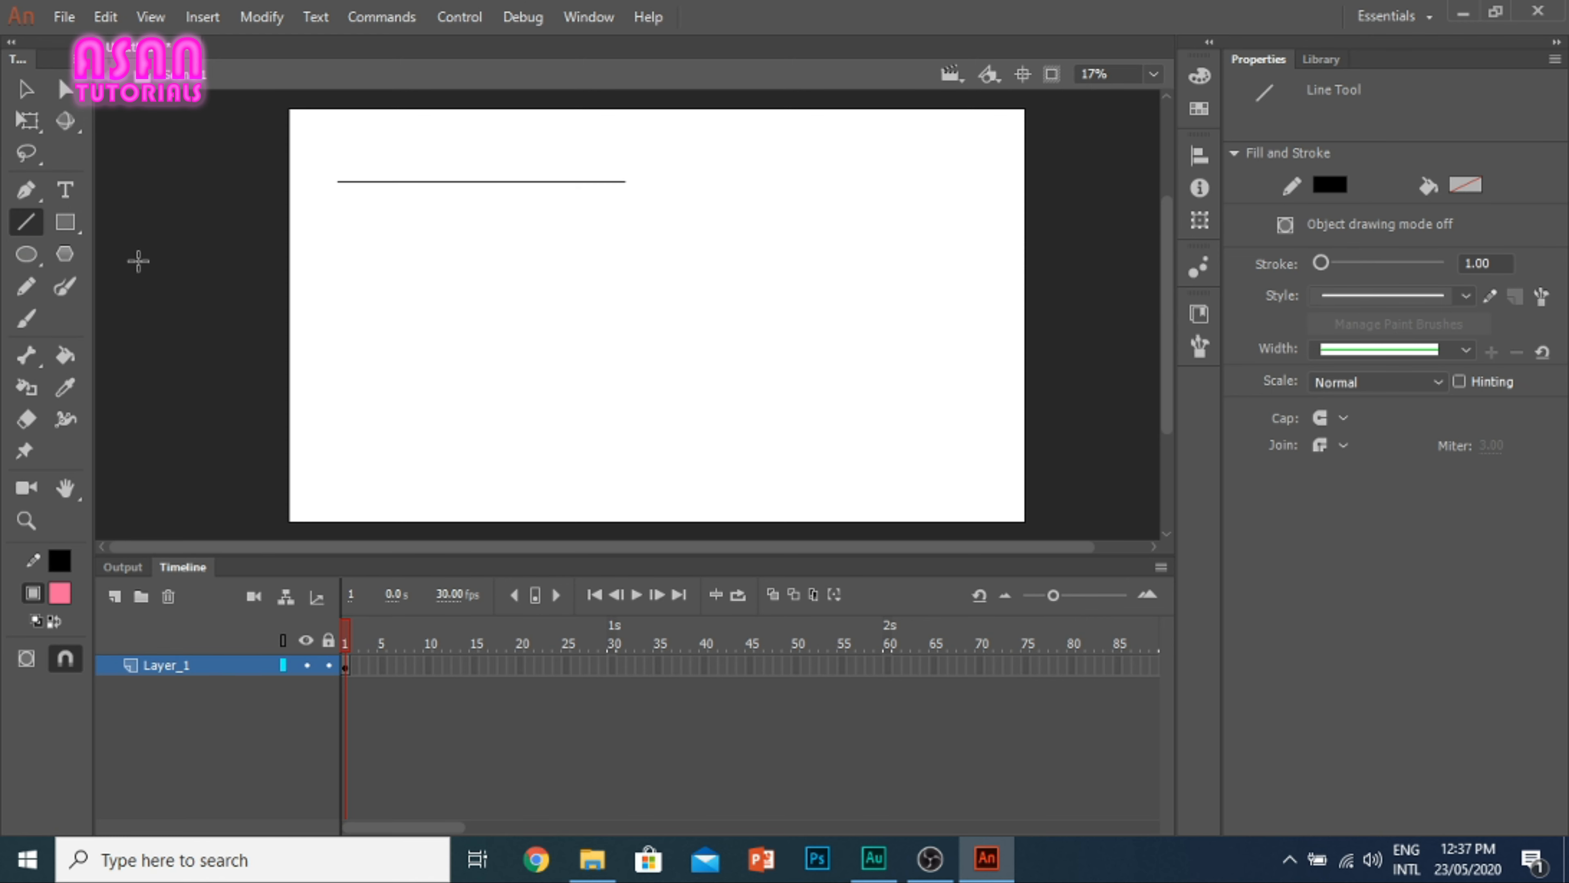
left_click(28, 88)
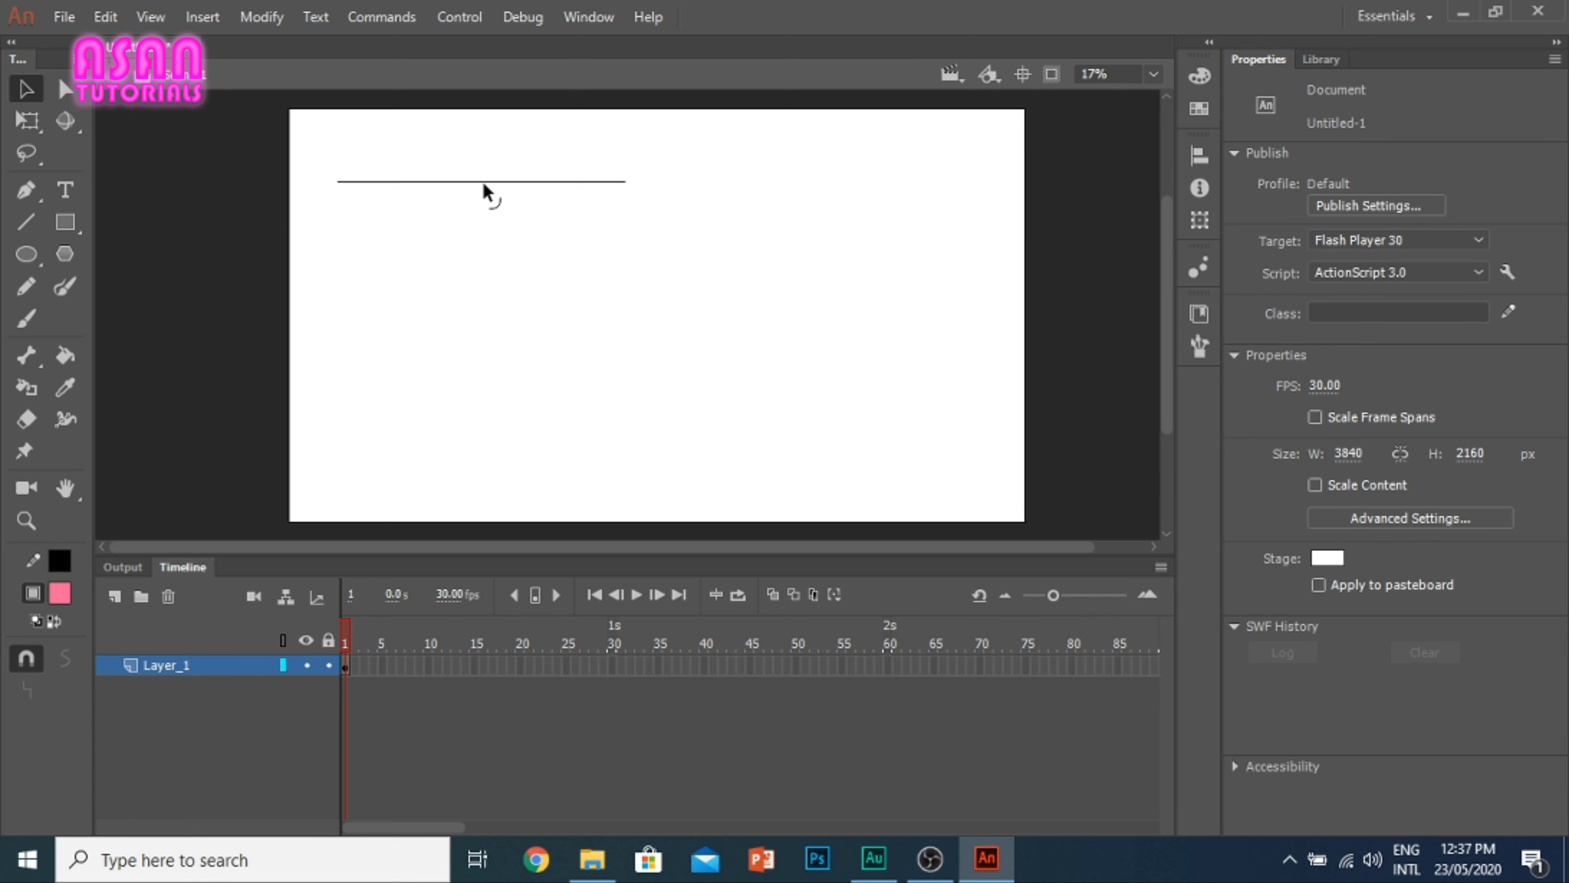
left_click_drag(484, 183, 477, 144)
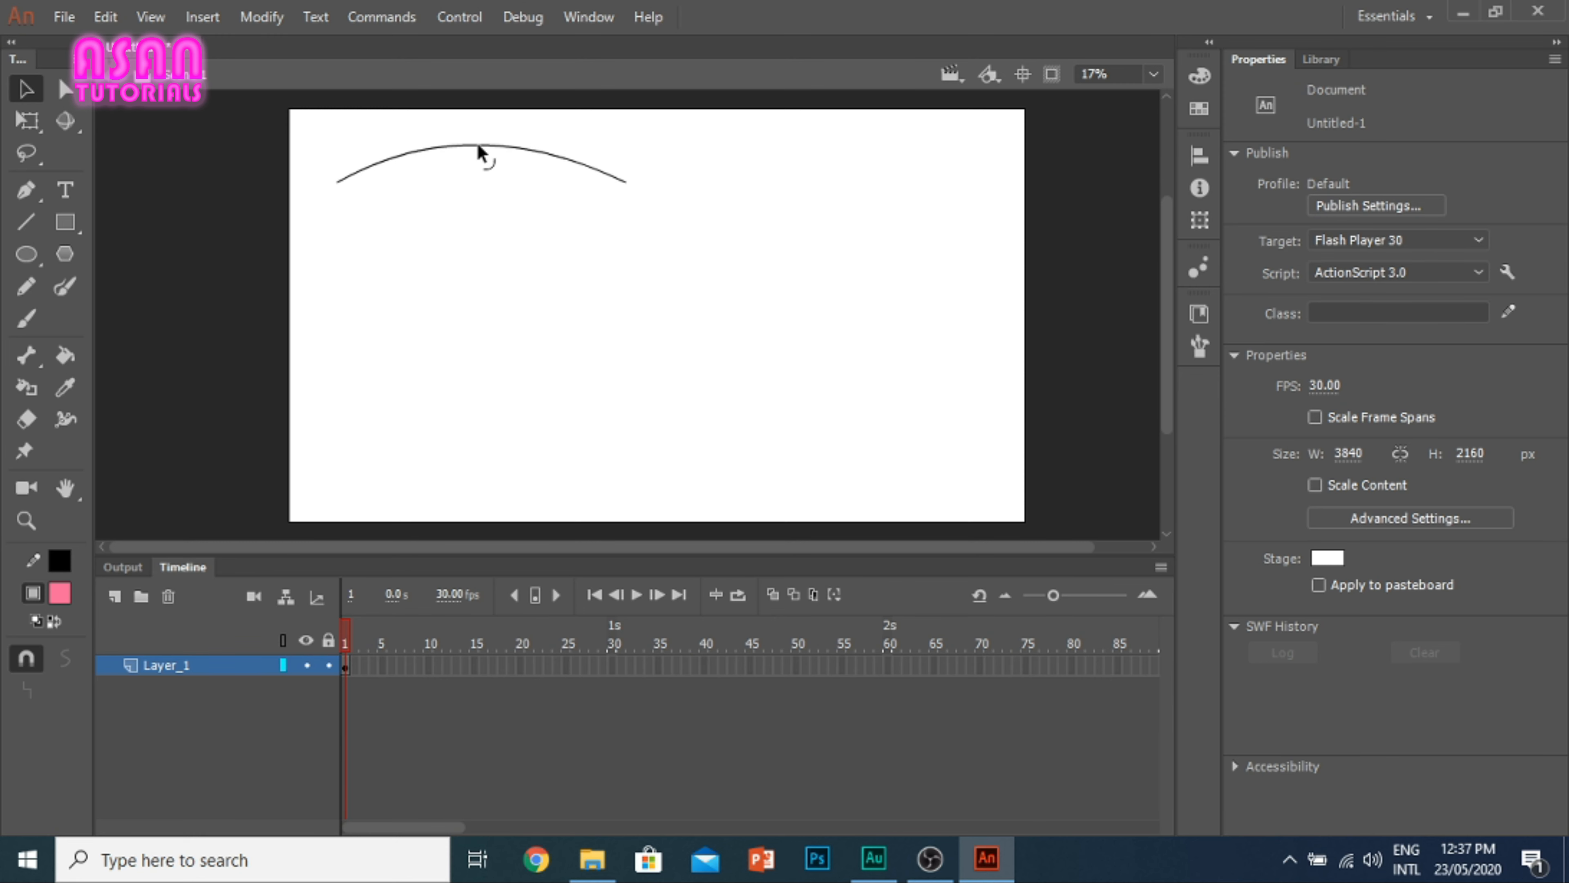
Step: Set the arc's stroke height to 1 and its stroke style to Dashed
left_click(477, 143)
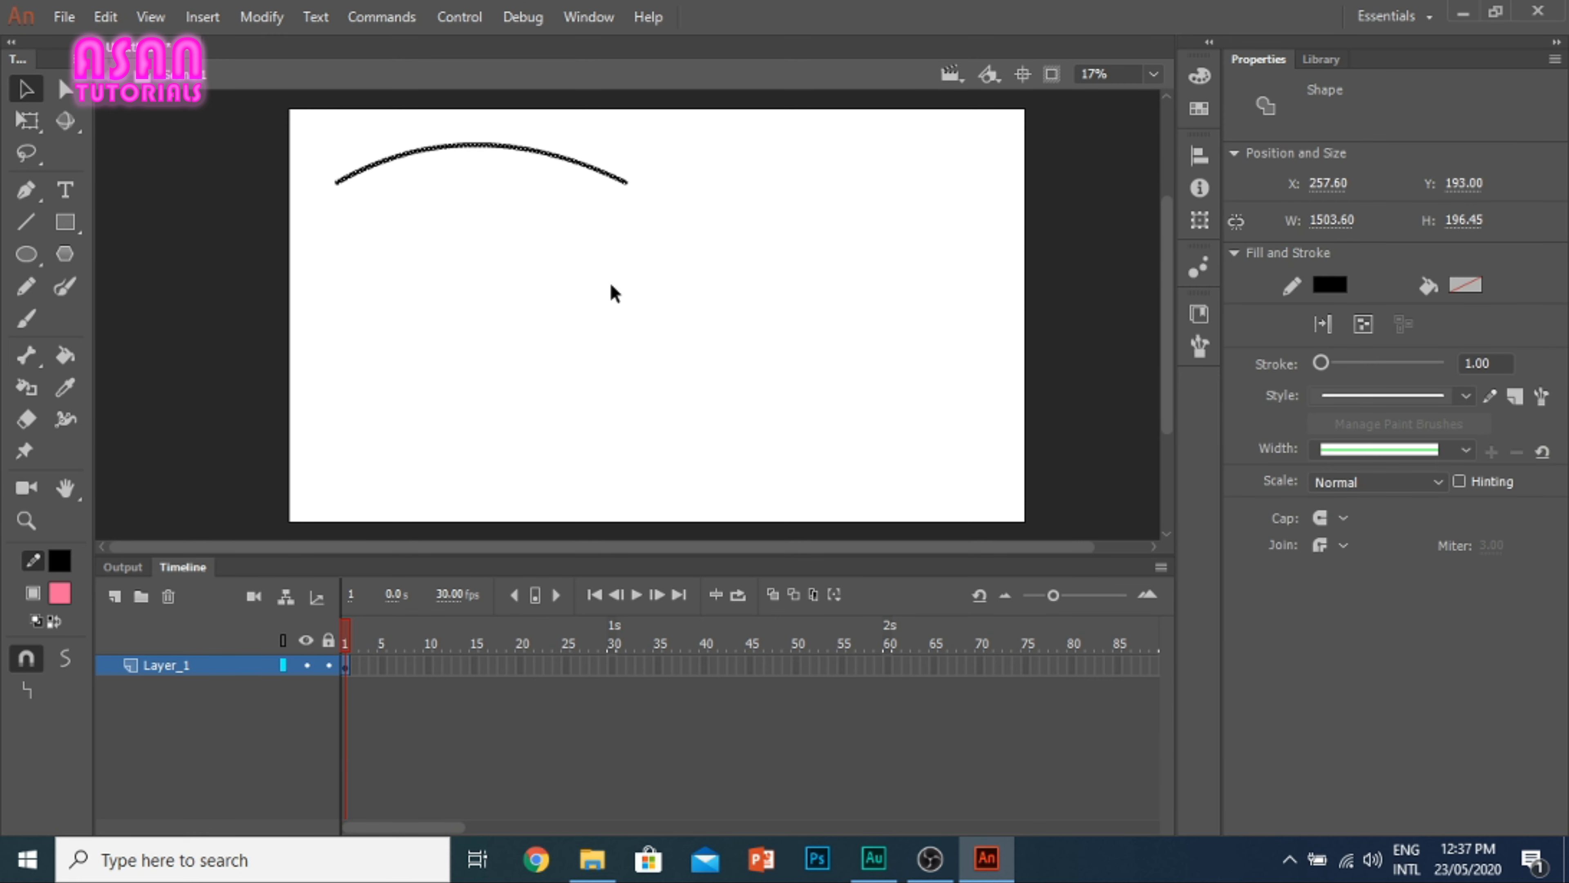
mouse_move(1327, 362)
left_mouse_down()
mouse_move(1364, 362)
mouse_move(1322, 366)
left_mouse_up()
left_click(1485, 362)
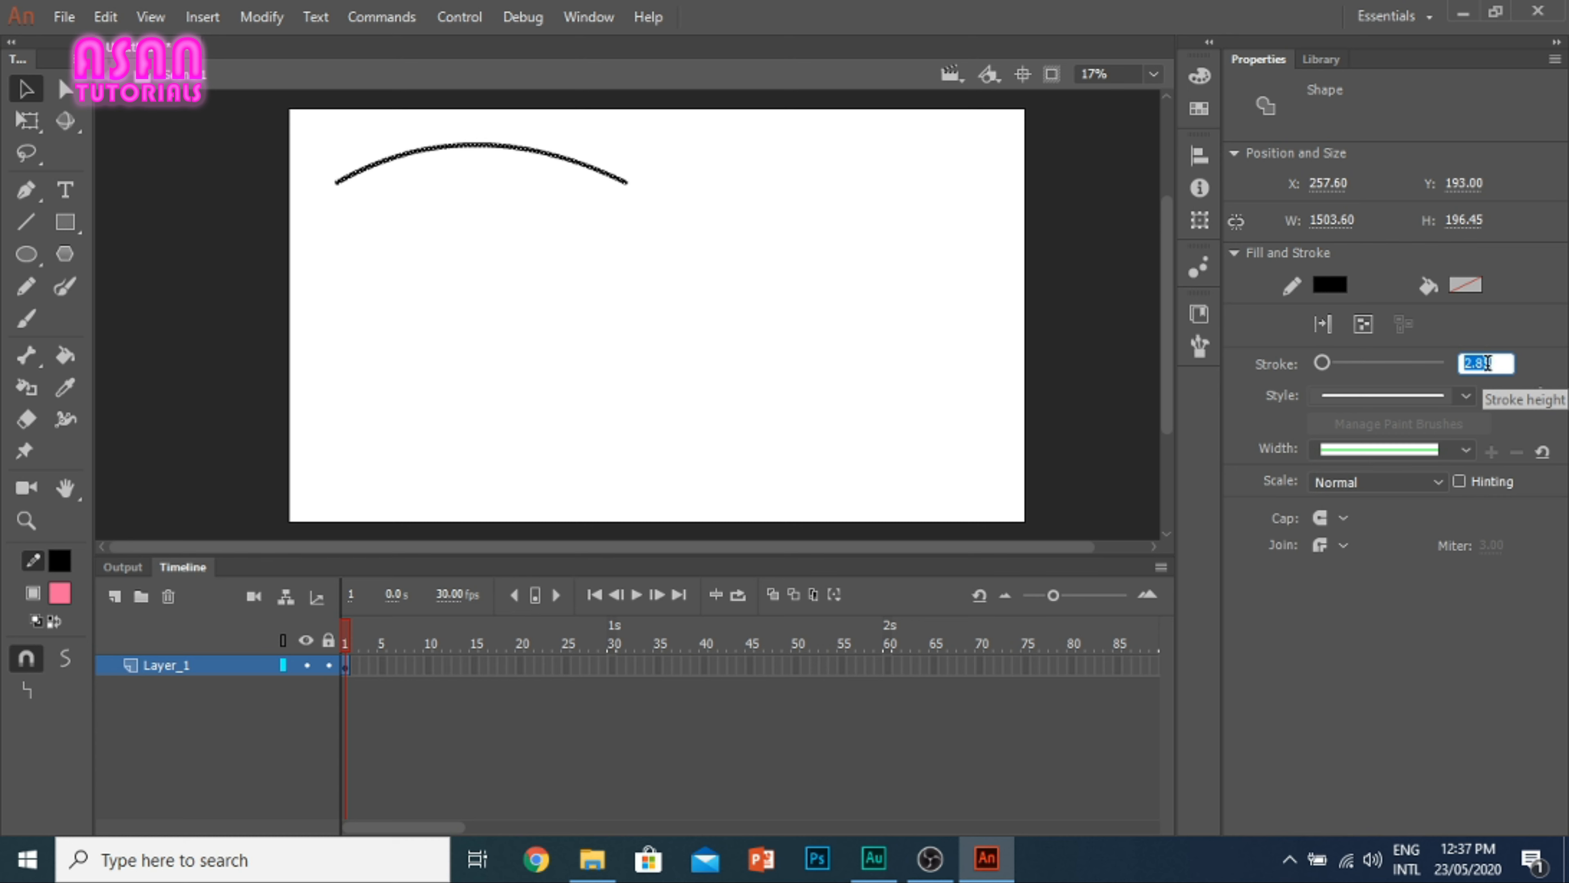
type("1")
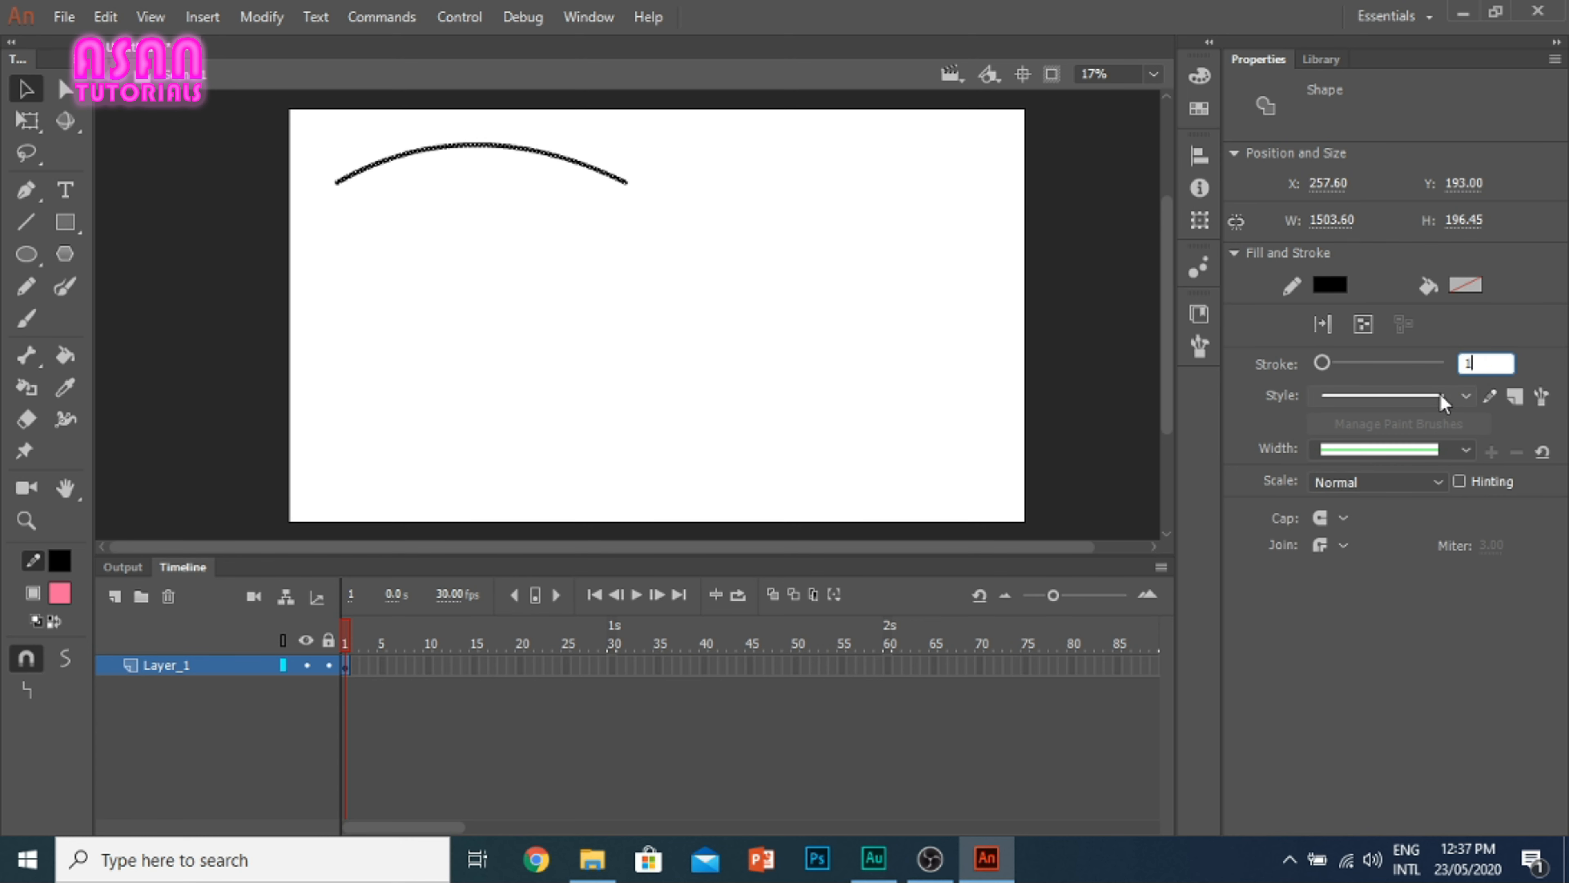
left_click(1458, 399)
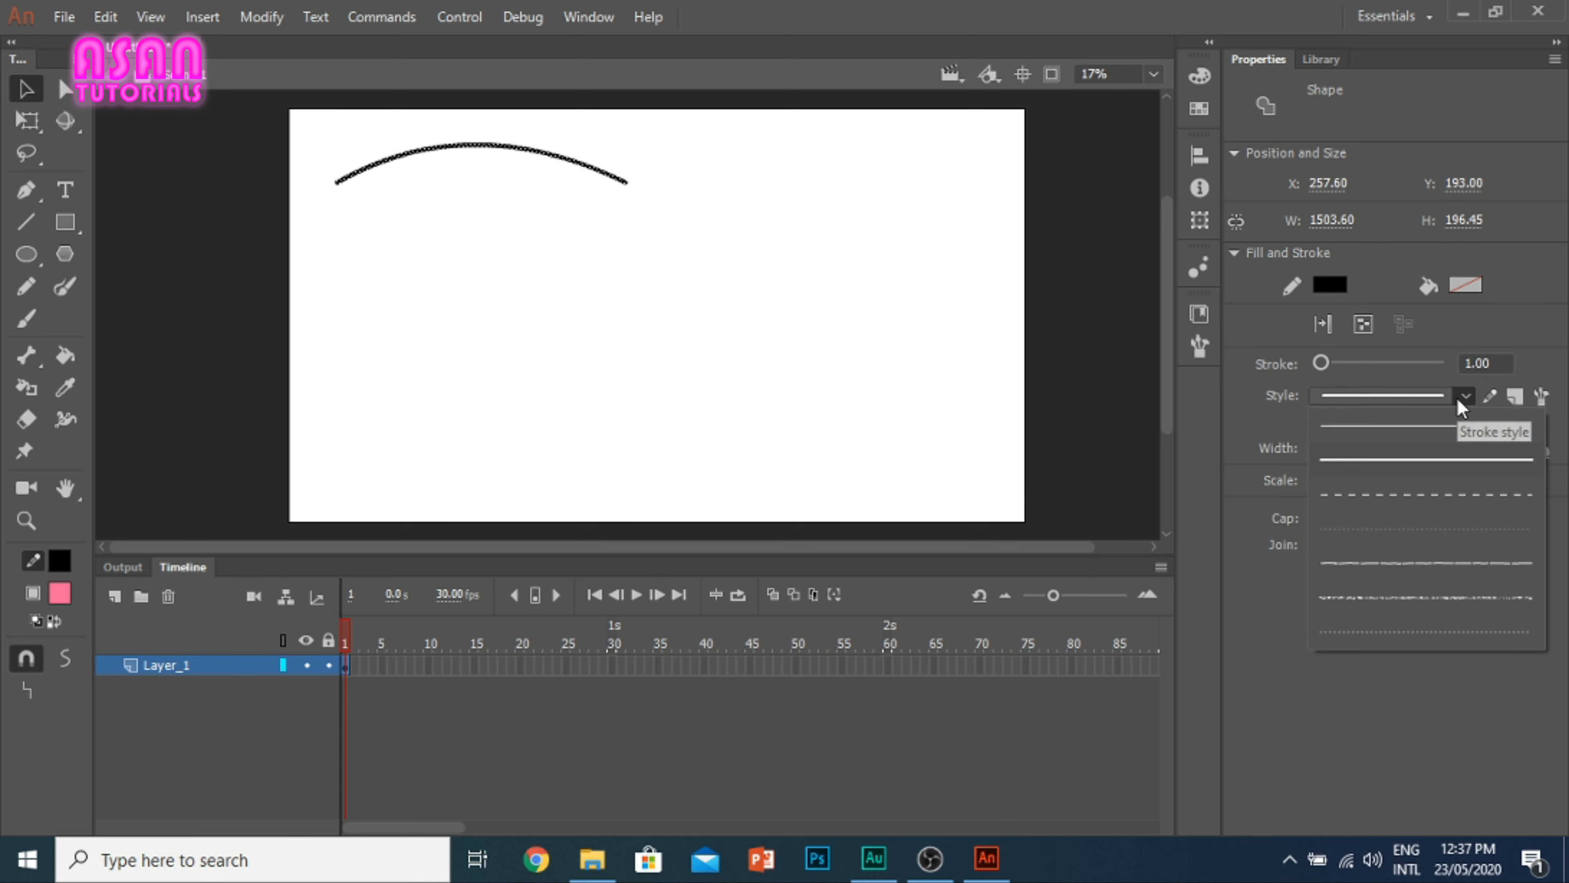
left_click(1391, 492)
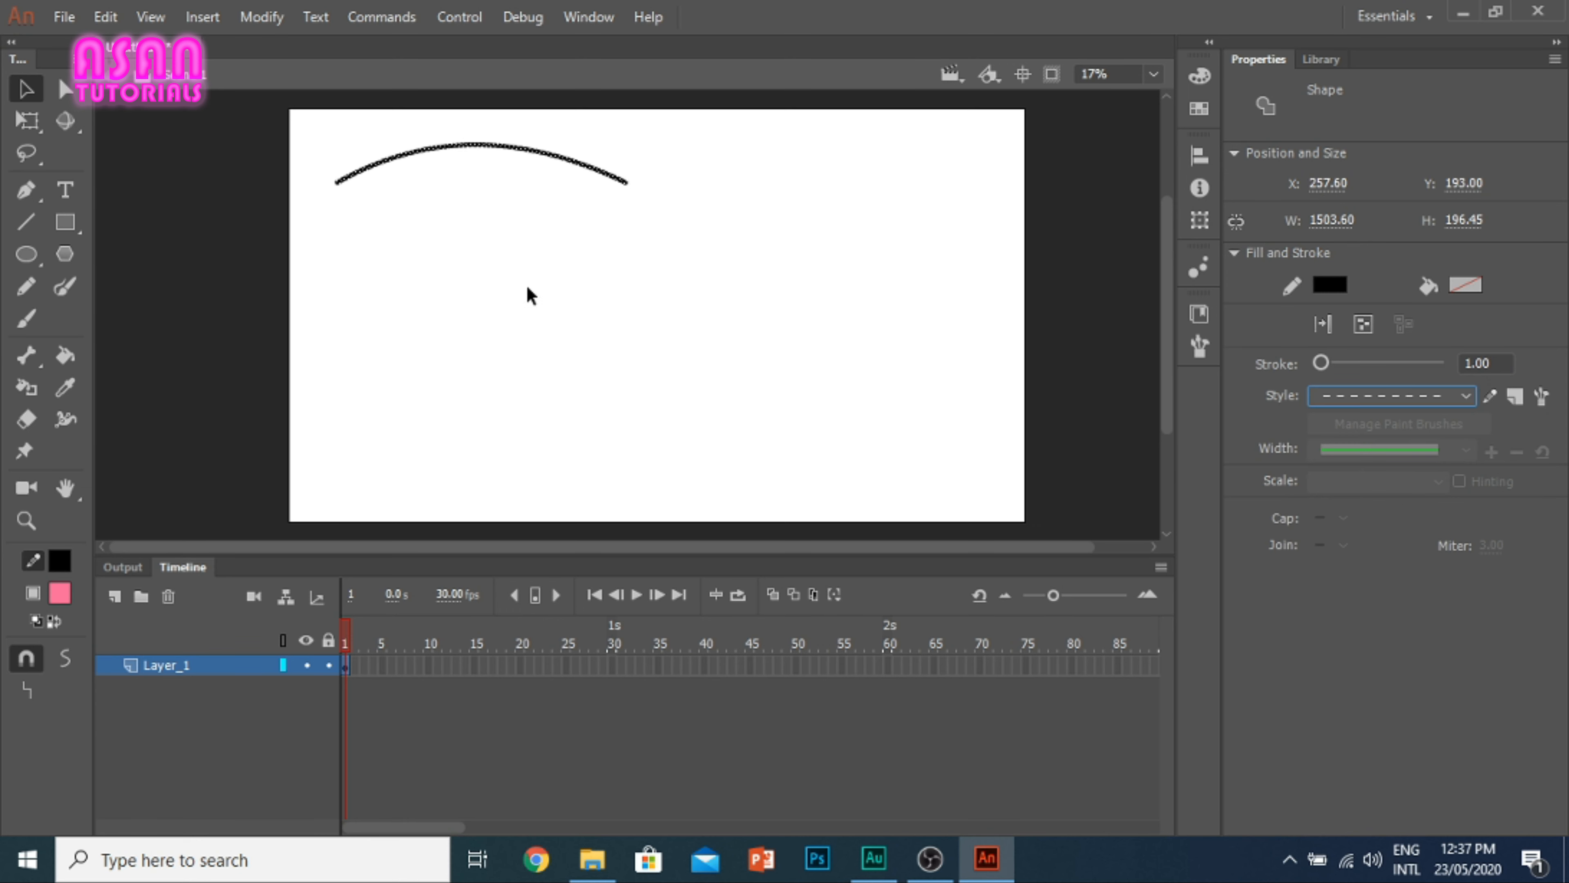
left_click(597, 271)
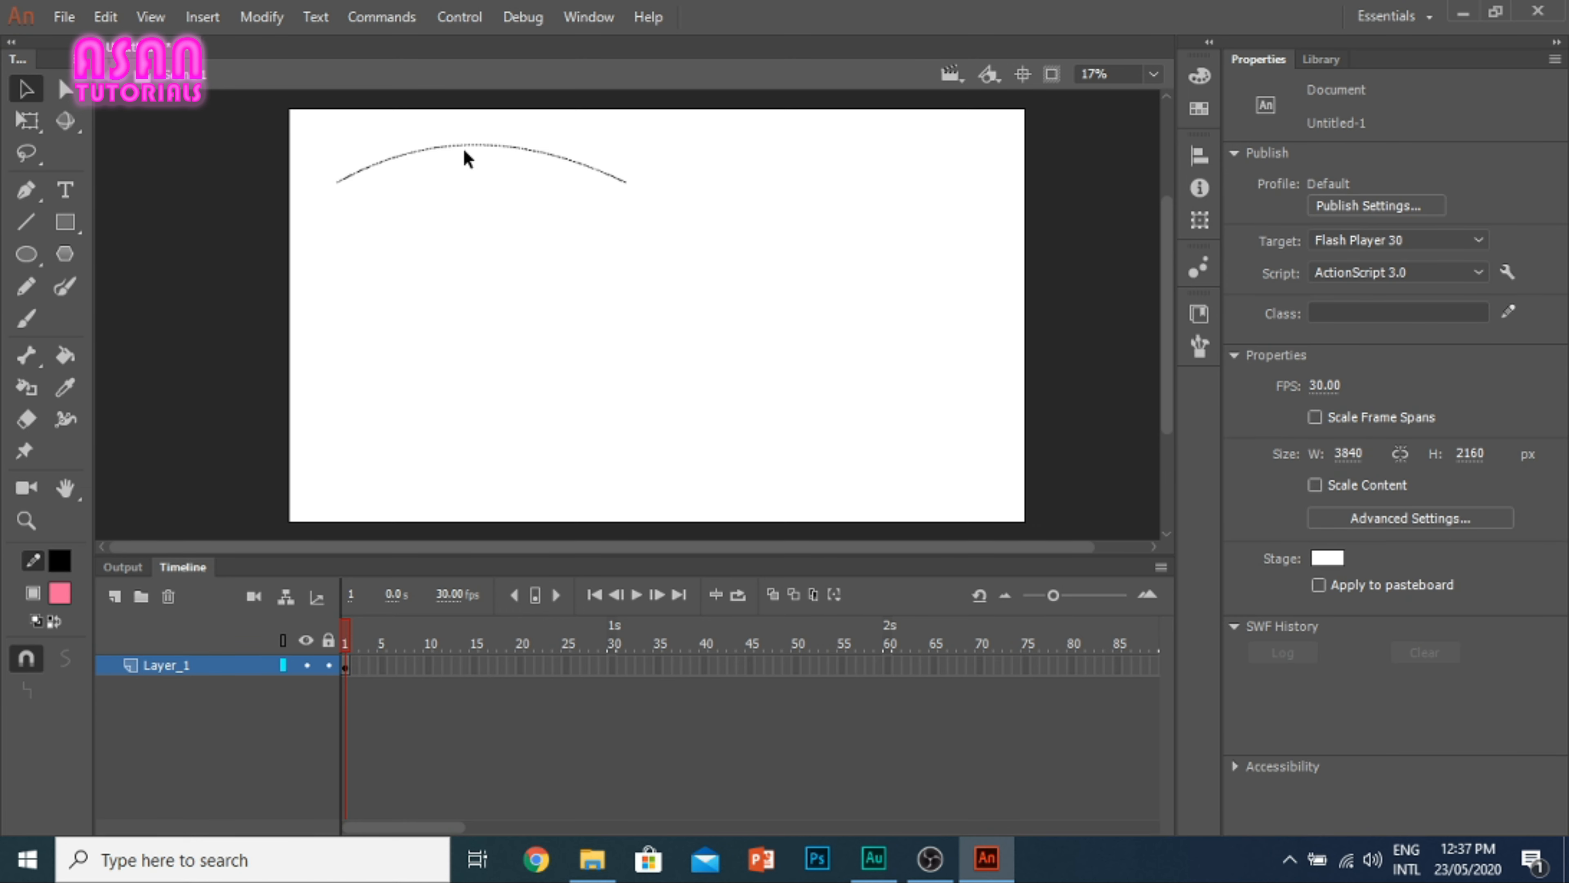
Step: Flatten the dashed arc back into a straight line and inspect its dashes up close
left_click_drag(462, 154, 475, 188)
scroll(481, 184, "up", 10)
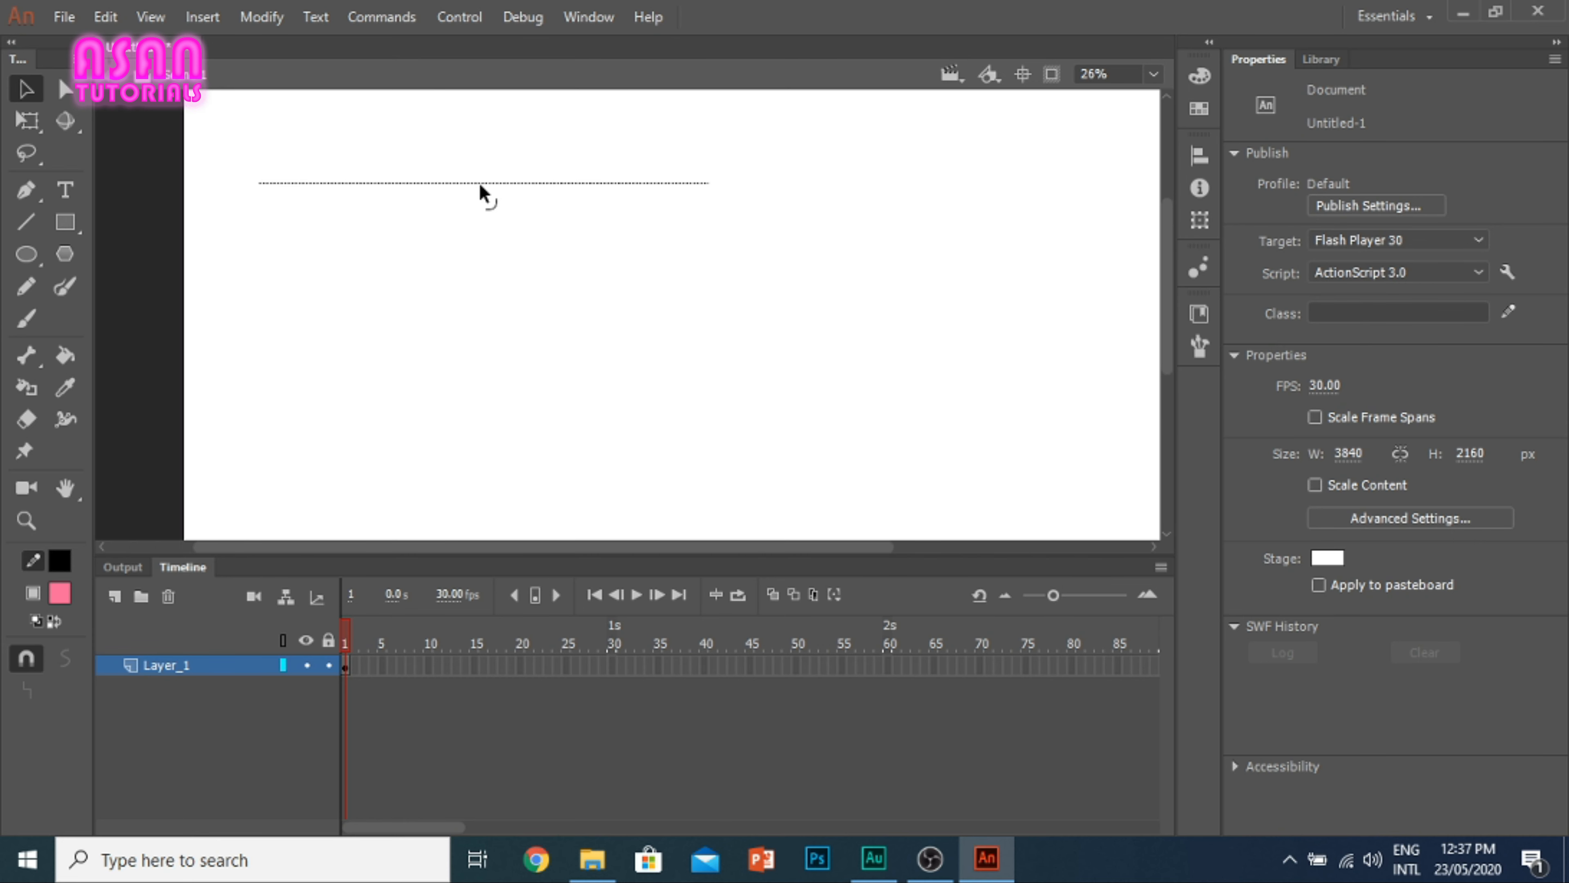
scroll(482, 193, "up", 3)
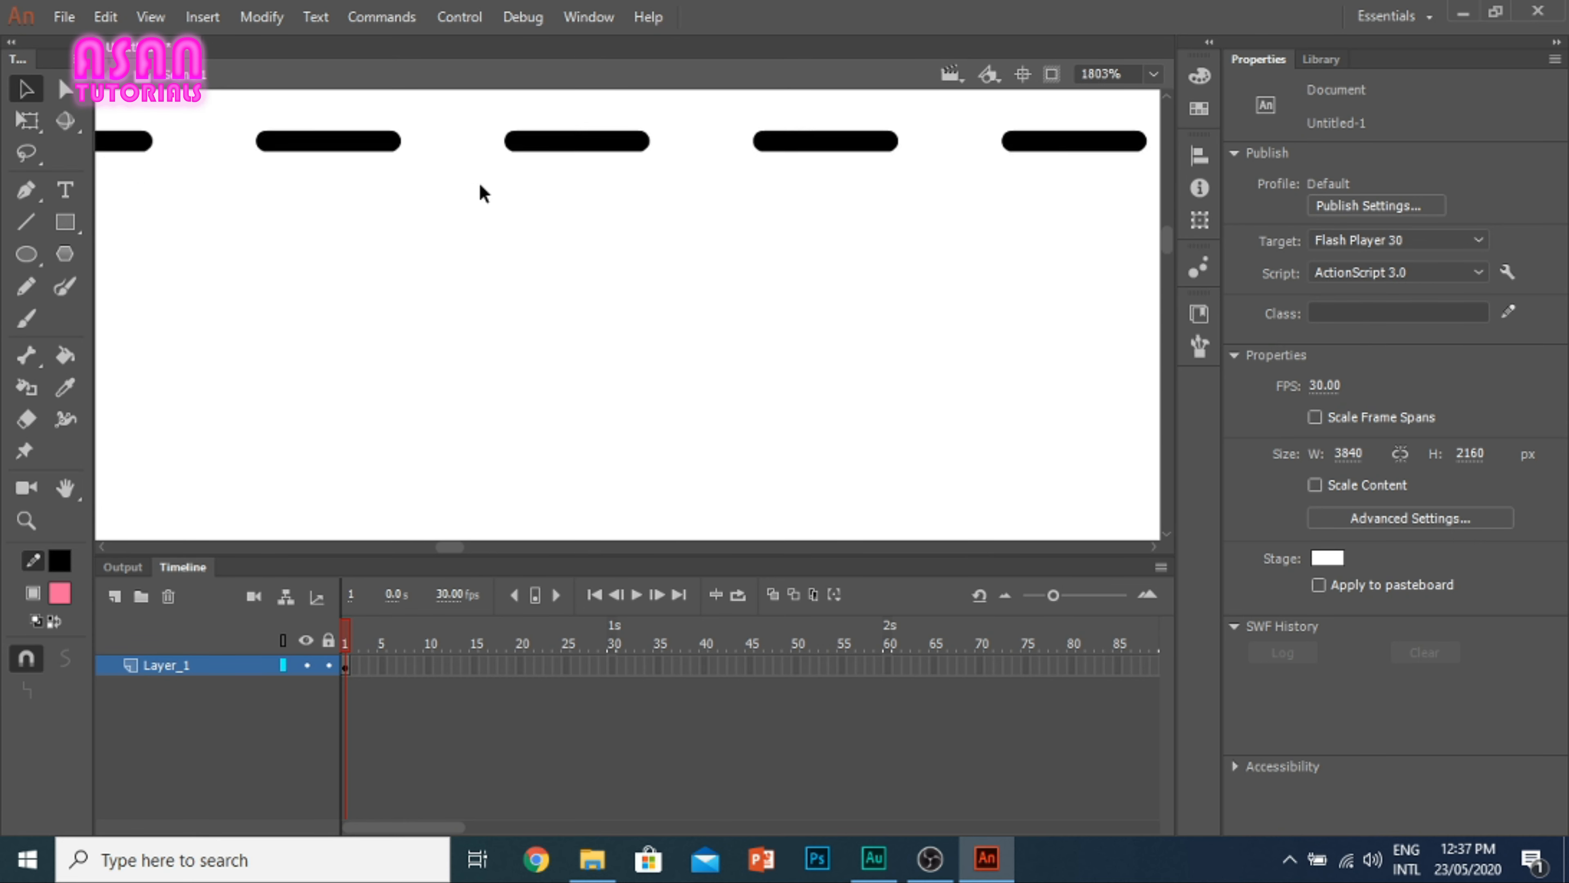
scroll(484, 186, "down", 7)
scroll(485, 184, "down", 6)
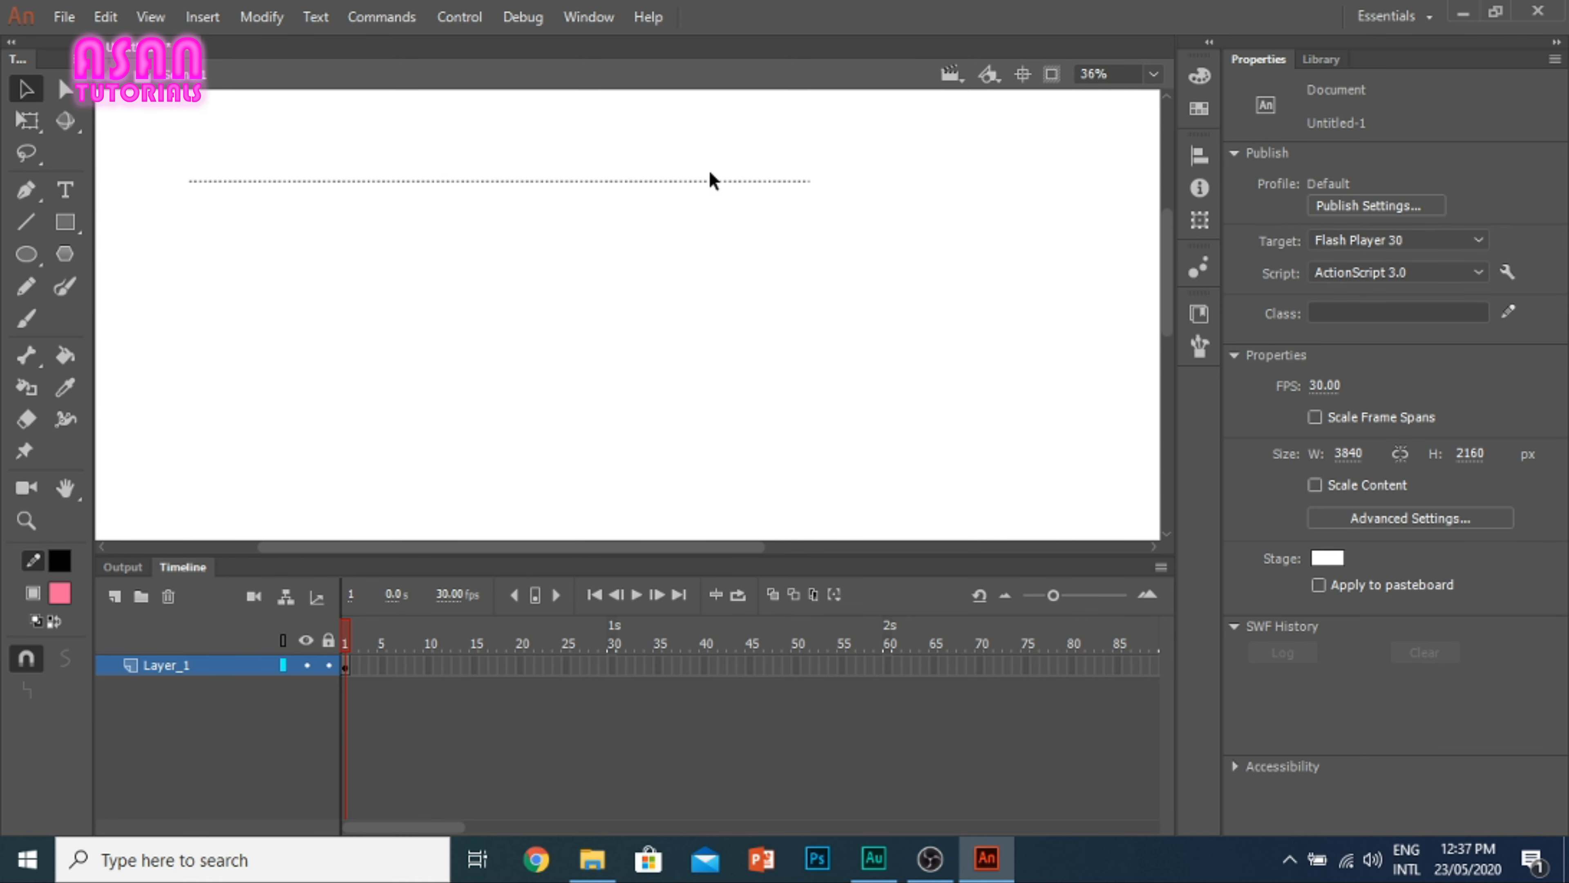
left_click(27, 226)
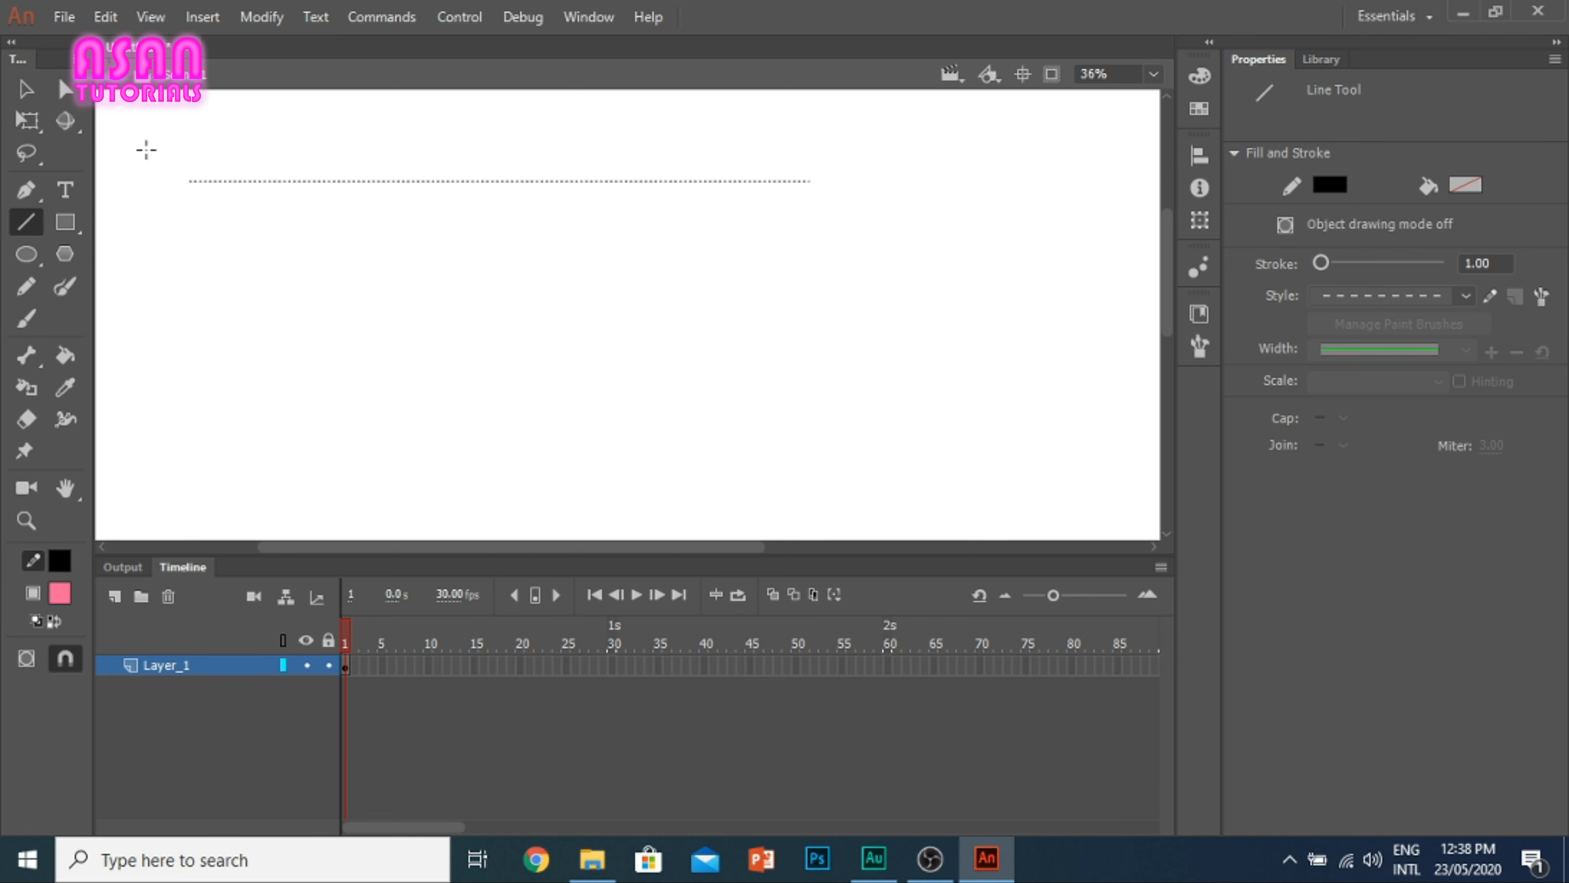
scroll(426, 282, "down", 2)
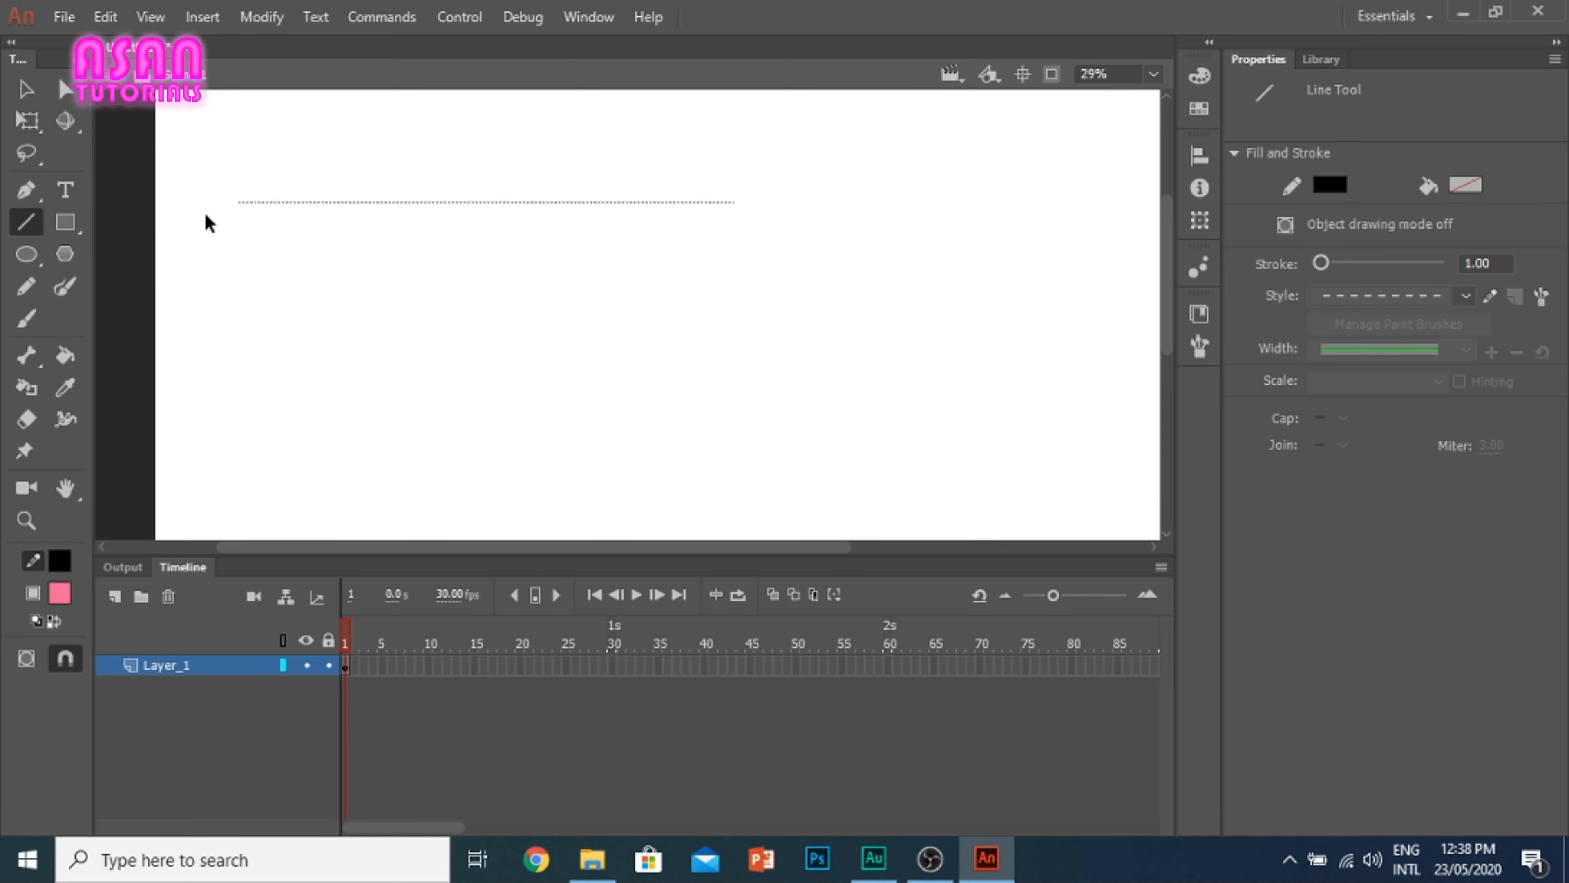
scroll(126, 223, "down", 1)
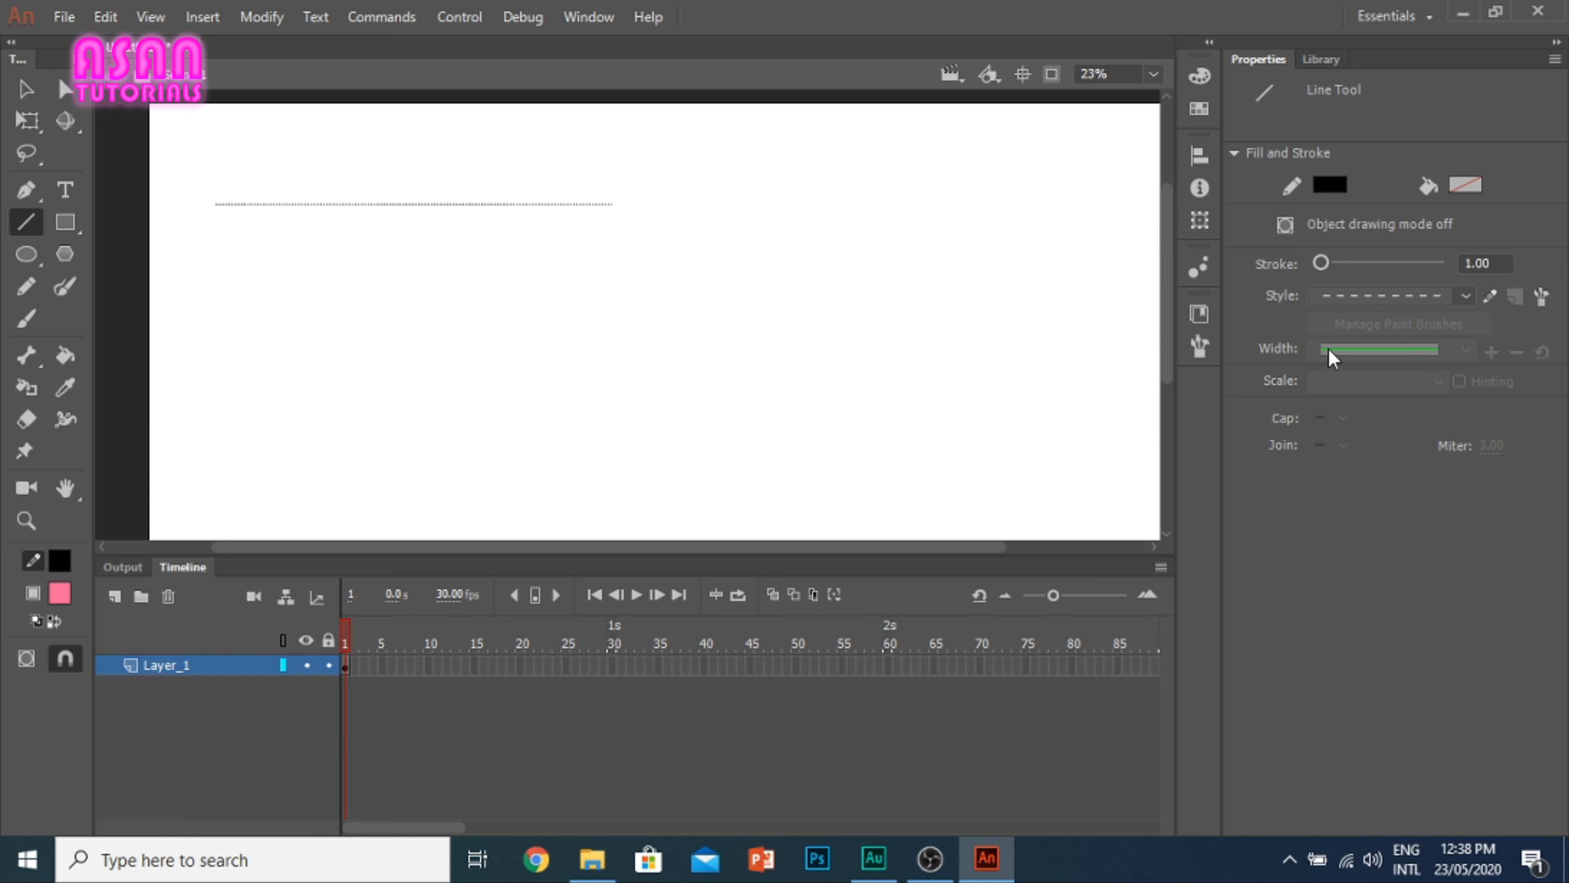
left_click(18, 92)
left_click(299, 207)
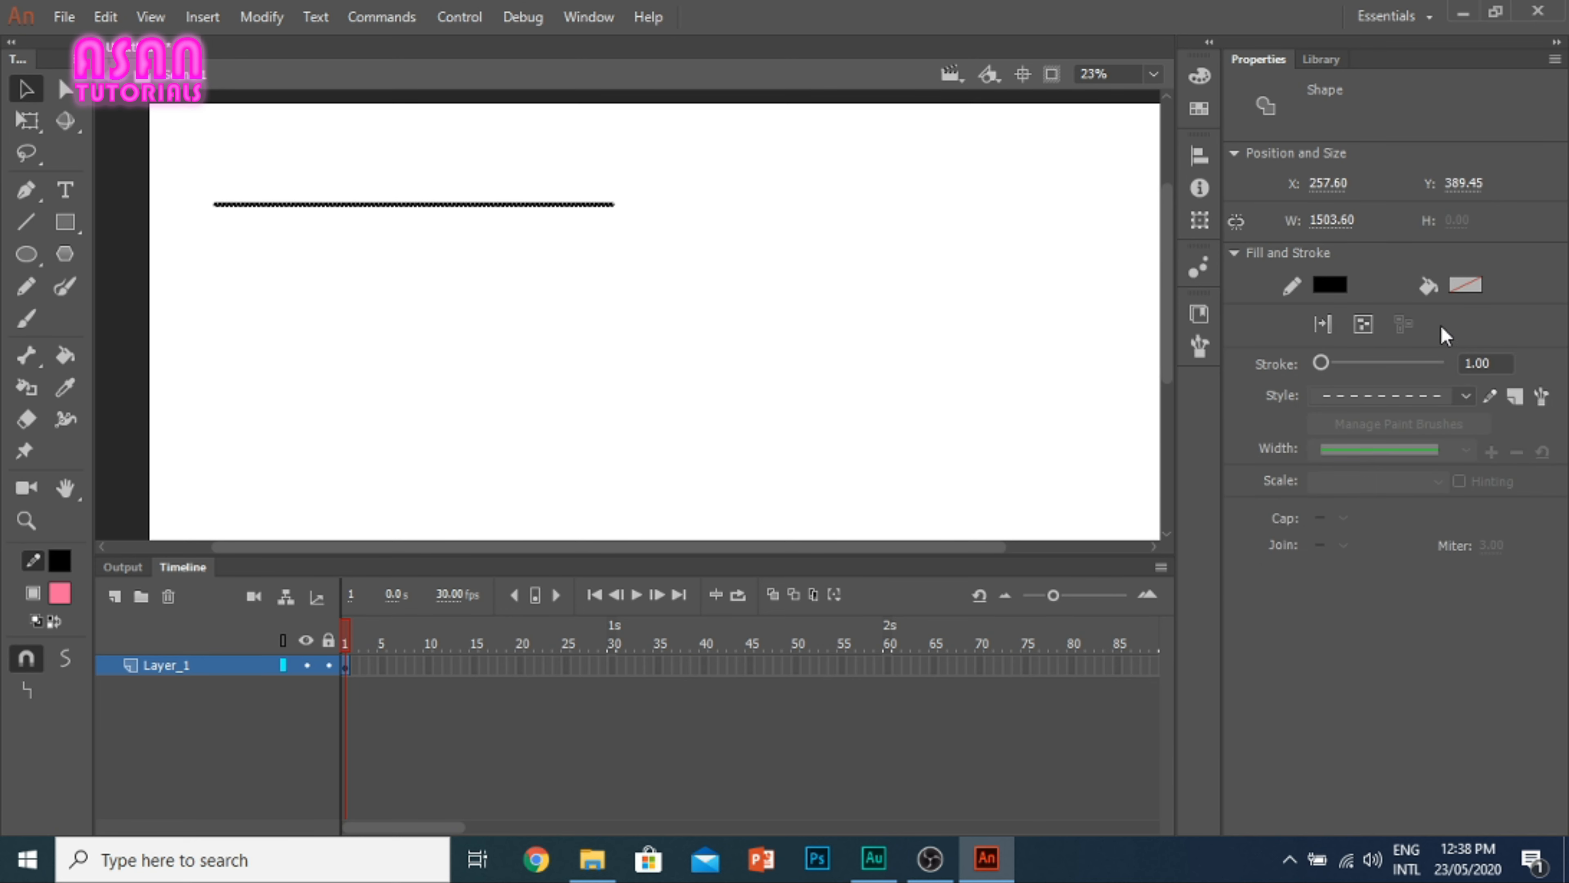
left_click(1335, 287)
left_click(1337, 296)
left_click(434, 225)
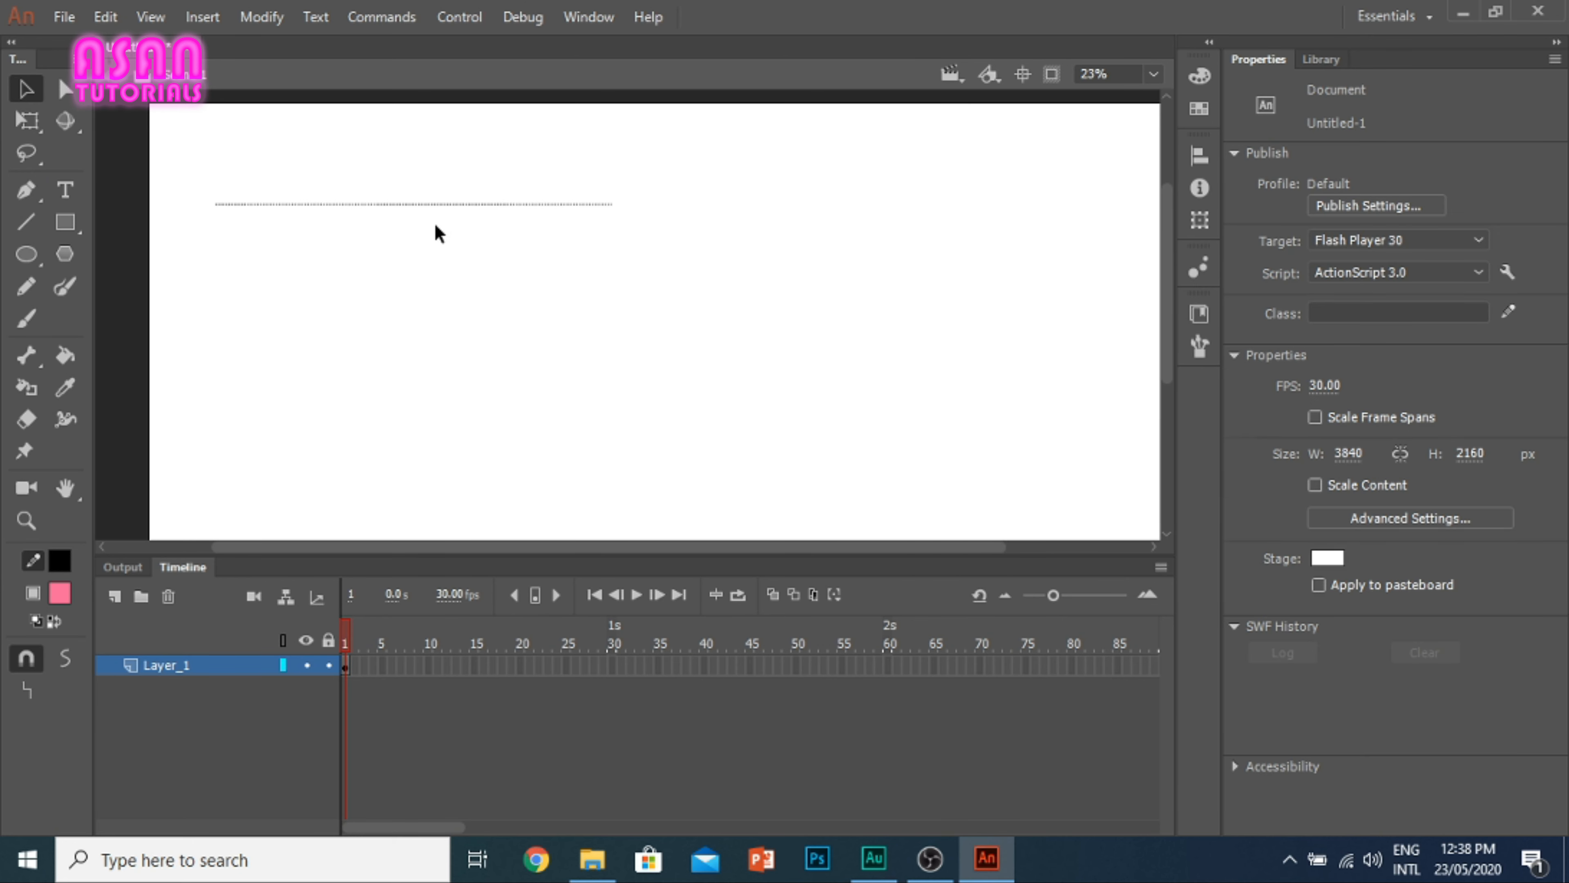
Step: Draw a short dashed horizontal line below the first one and a longer line in the Solid stroke style just beneath it
left_click(25, 222)
left_click_drag(448, 328, 540, 328)
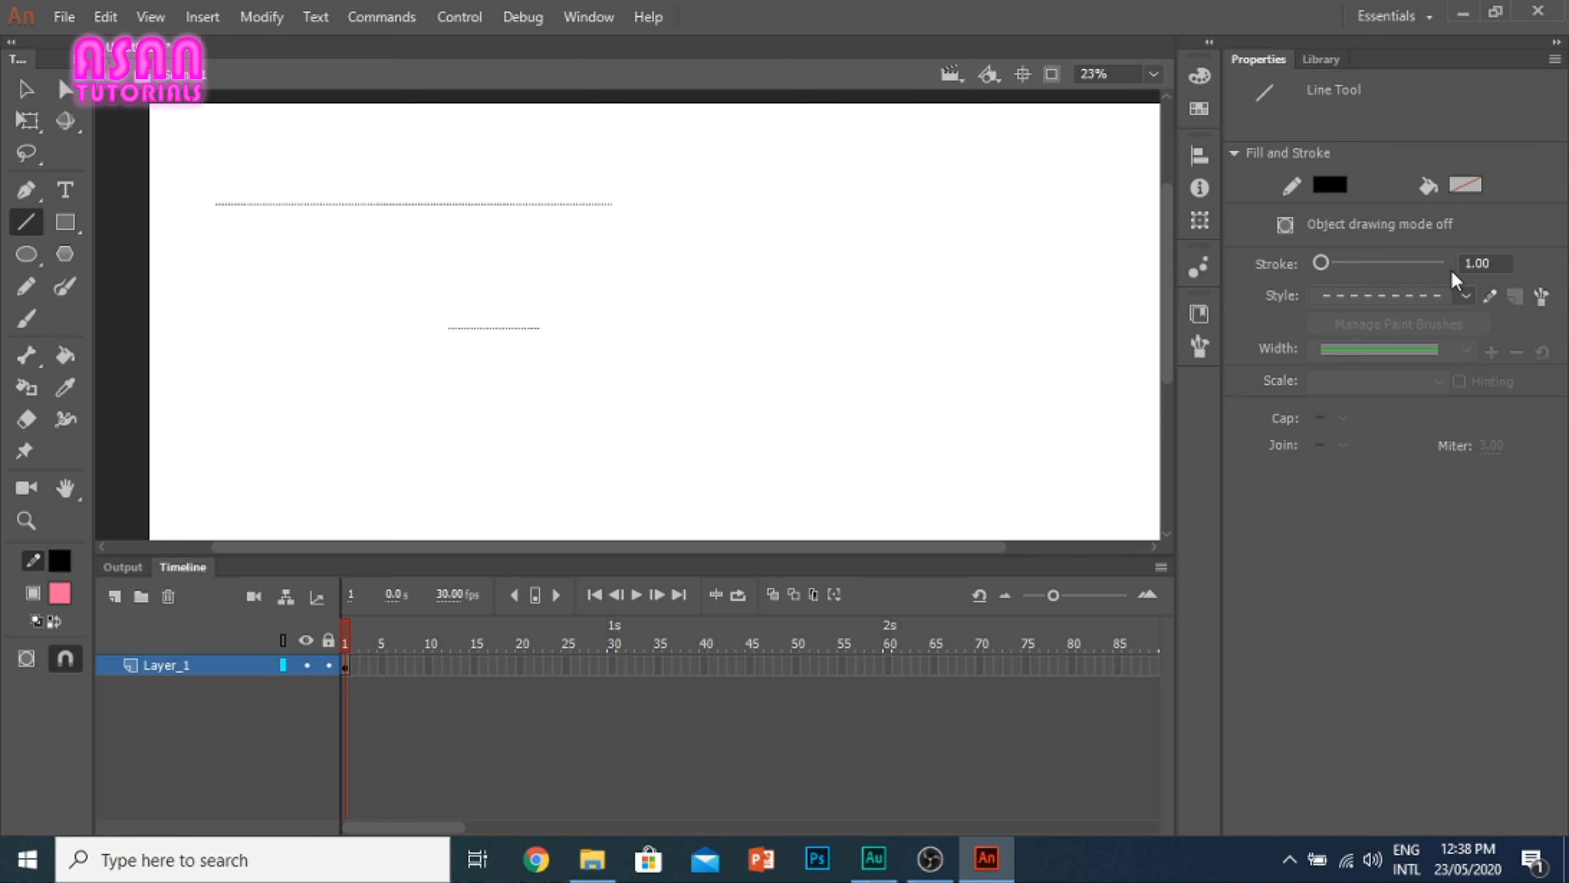
left_click(1462, 300)
left_click(1415, 326)
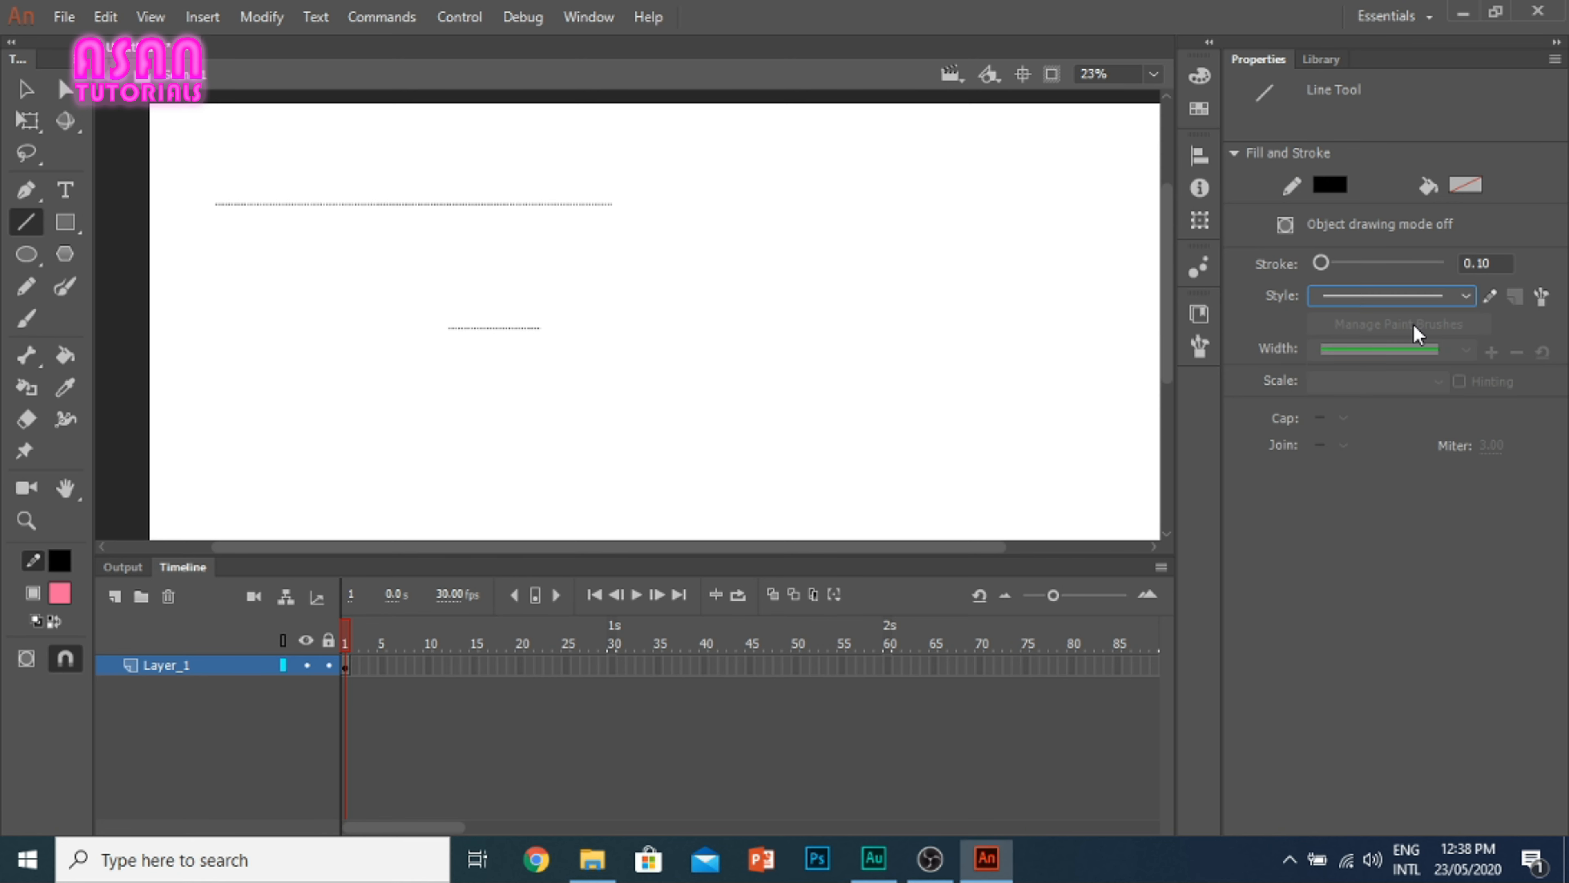
left_click(1422, 294)
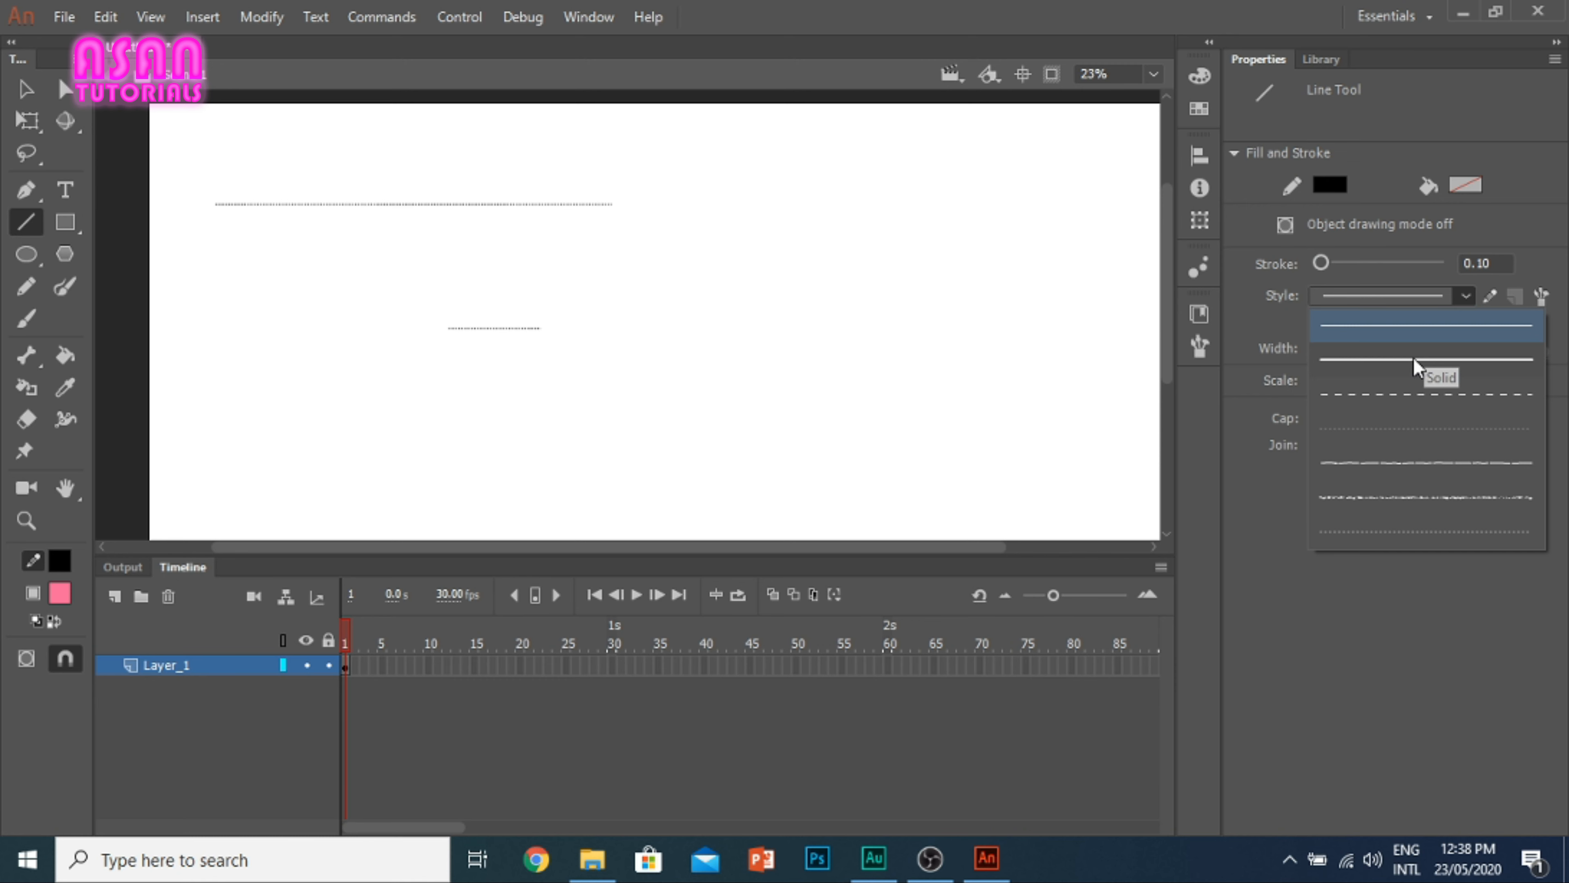
left_click(1402, 326)
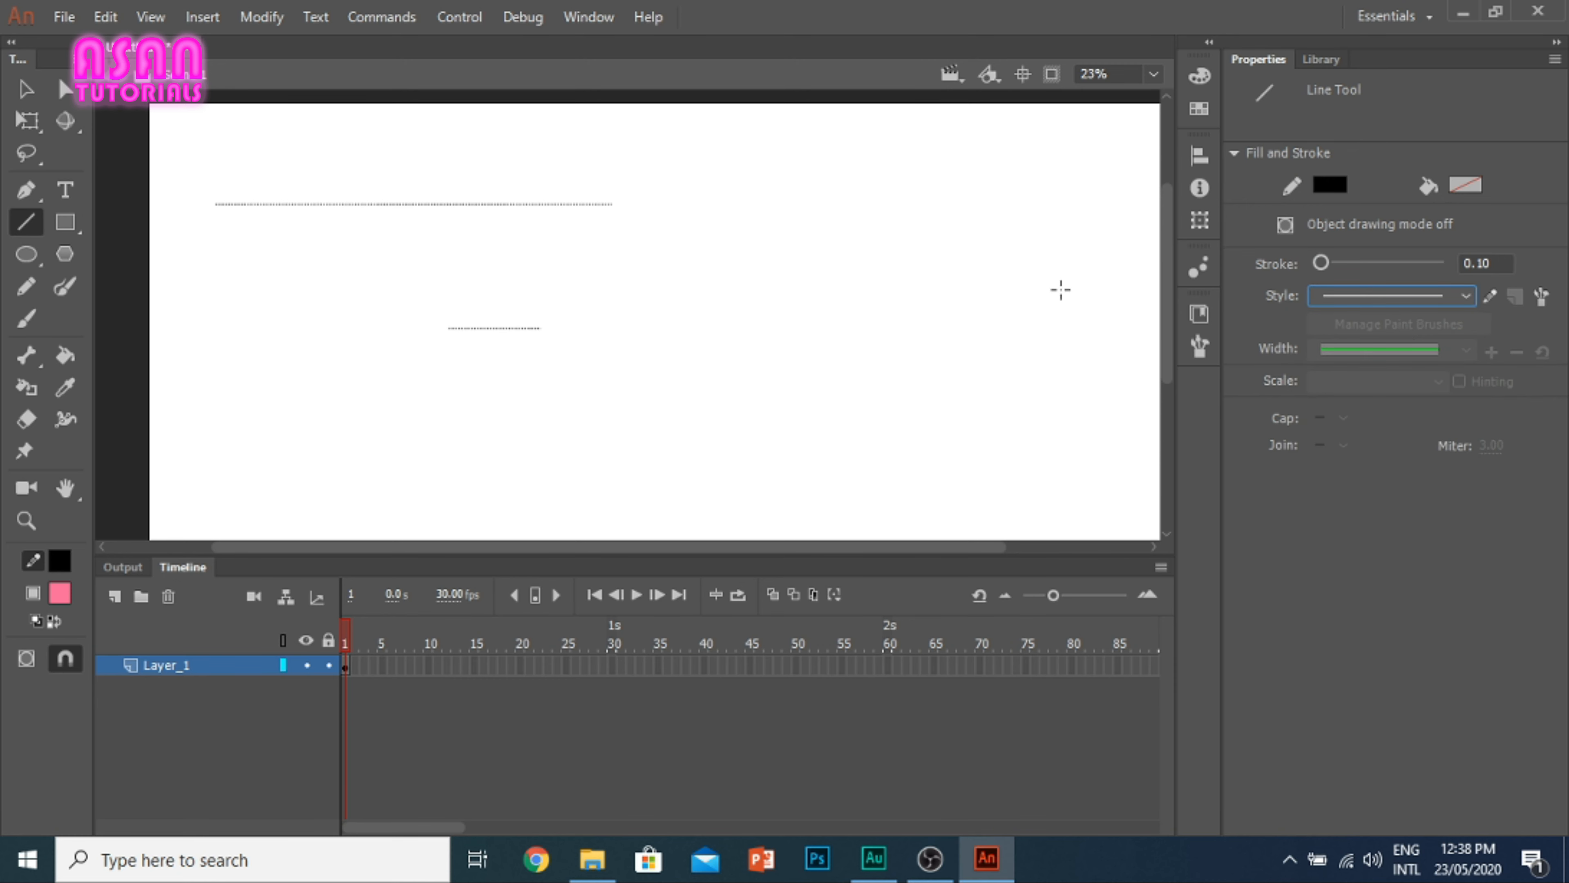
left_click(1407, 298)
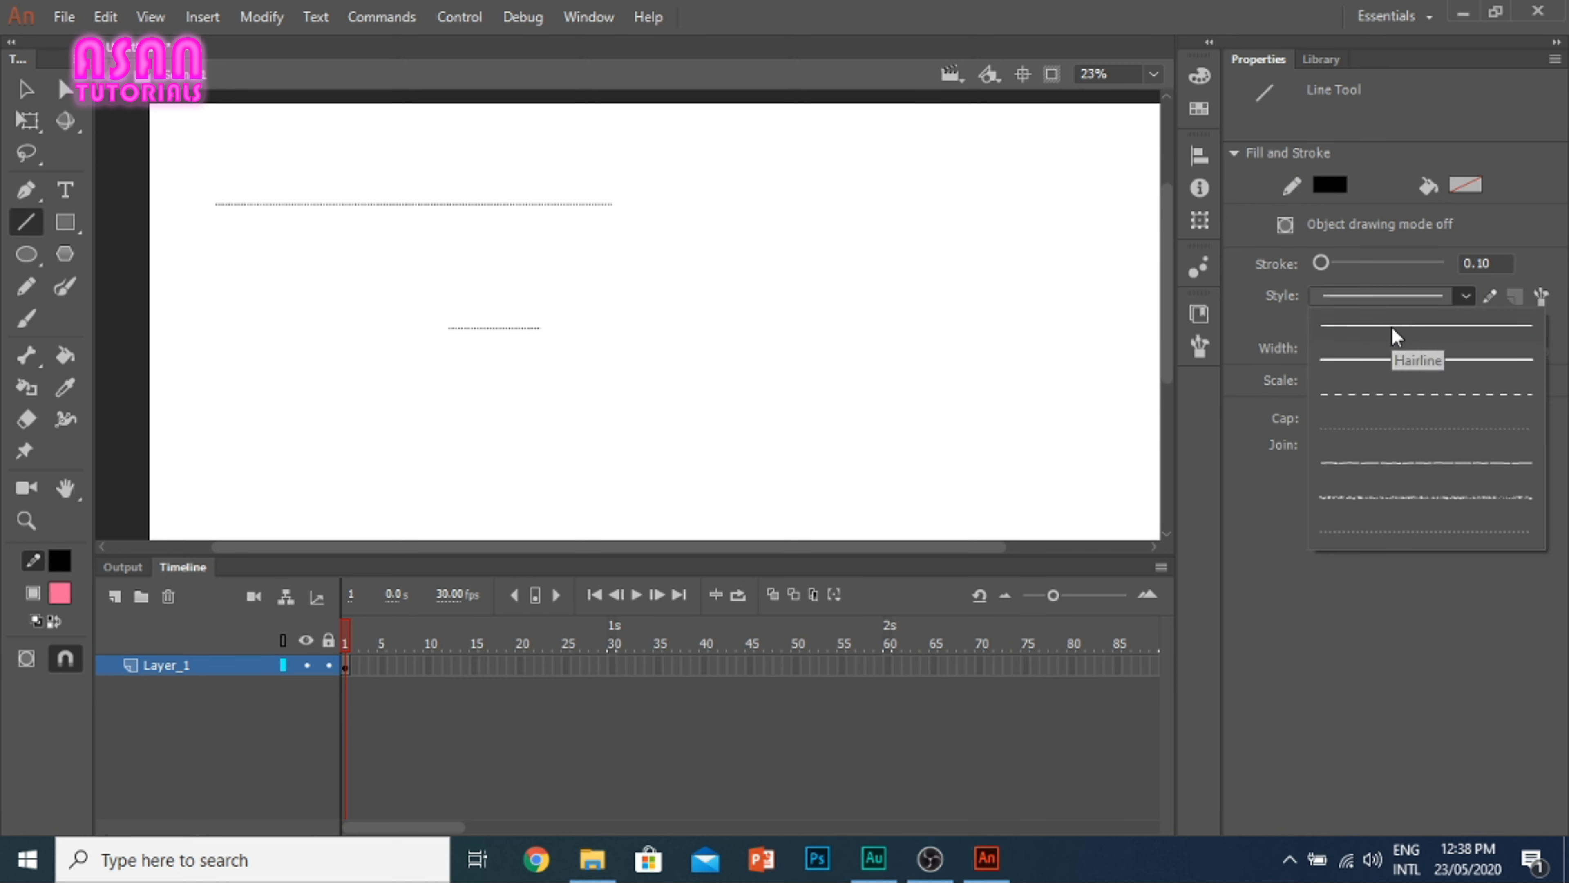
left_click(1380, 362)
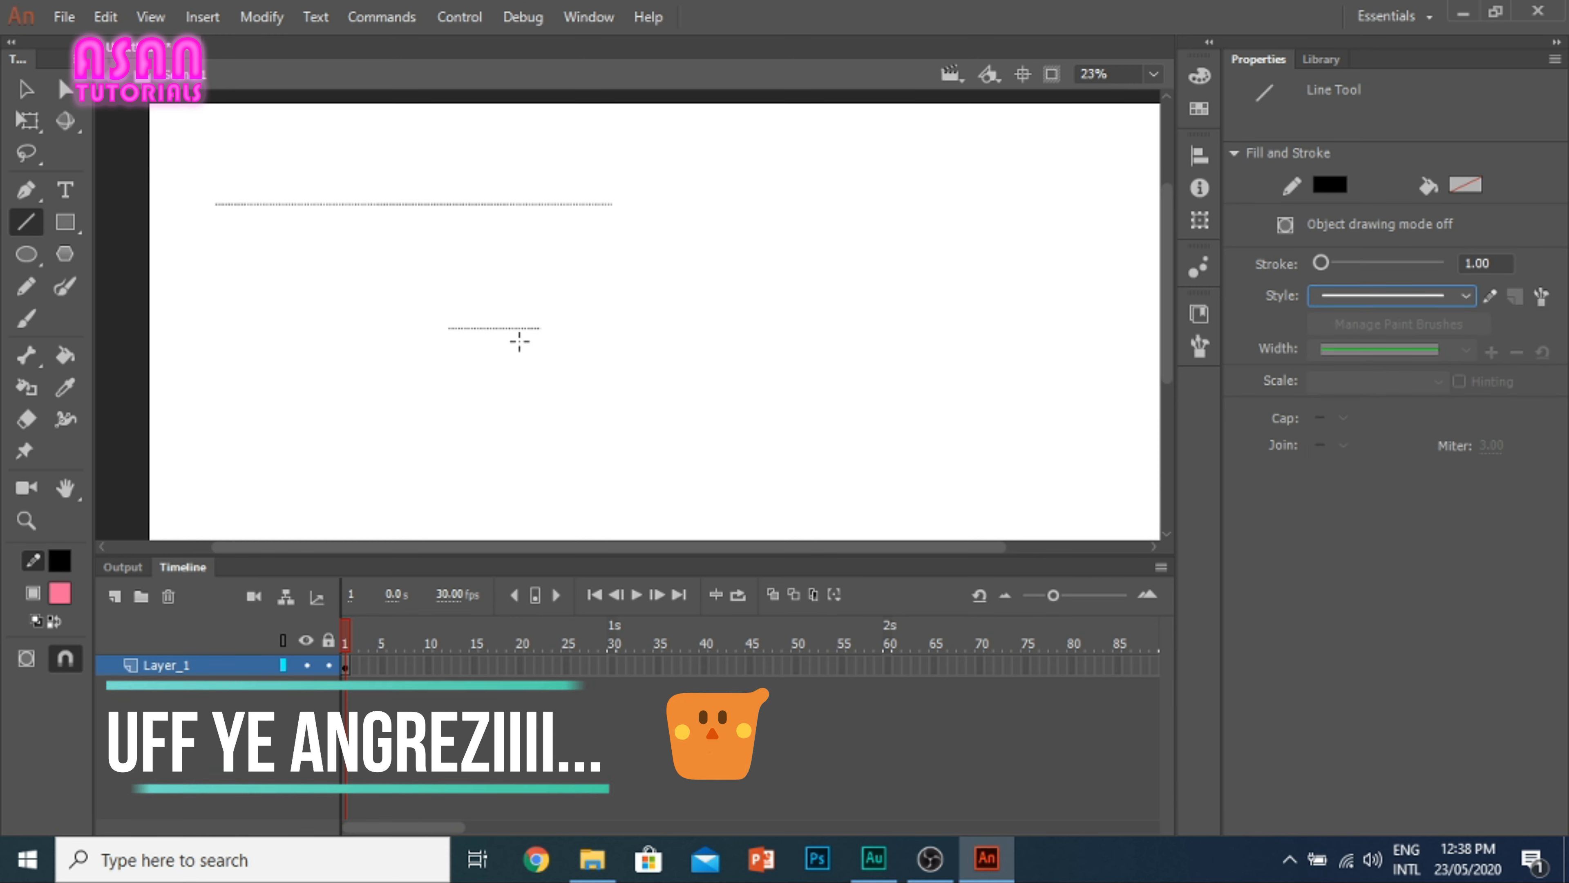
left_click_drag(514, 340, 696, 340)
Step: Select all three lines on the stage and delete them
key("v")
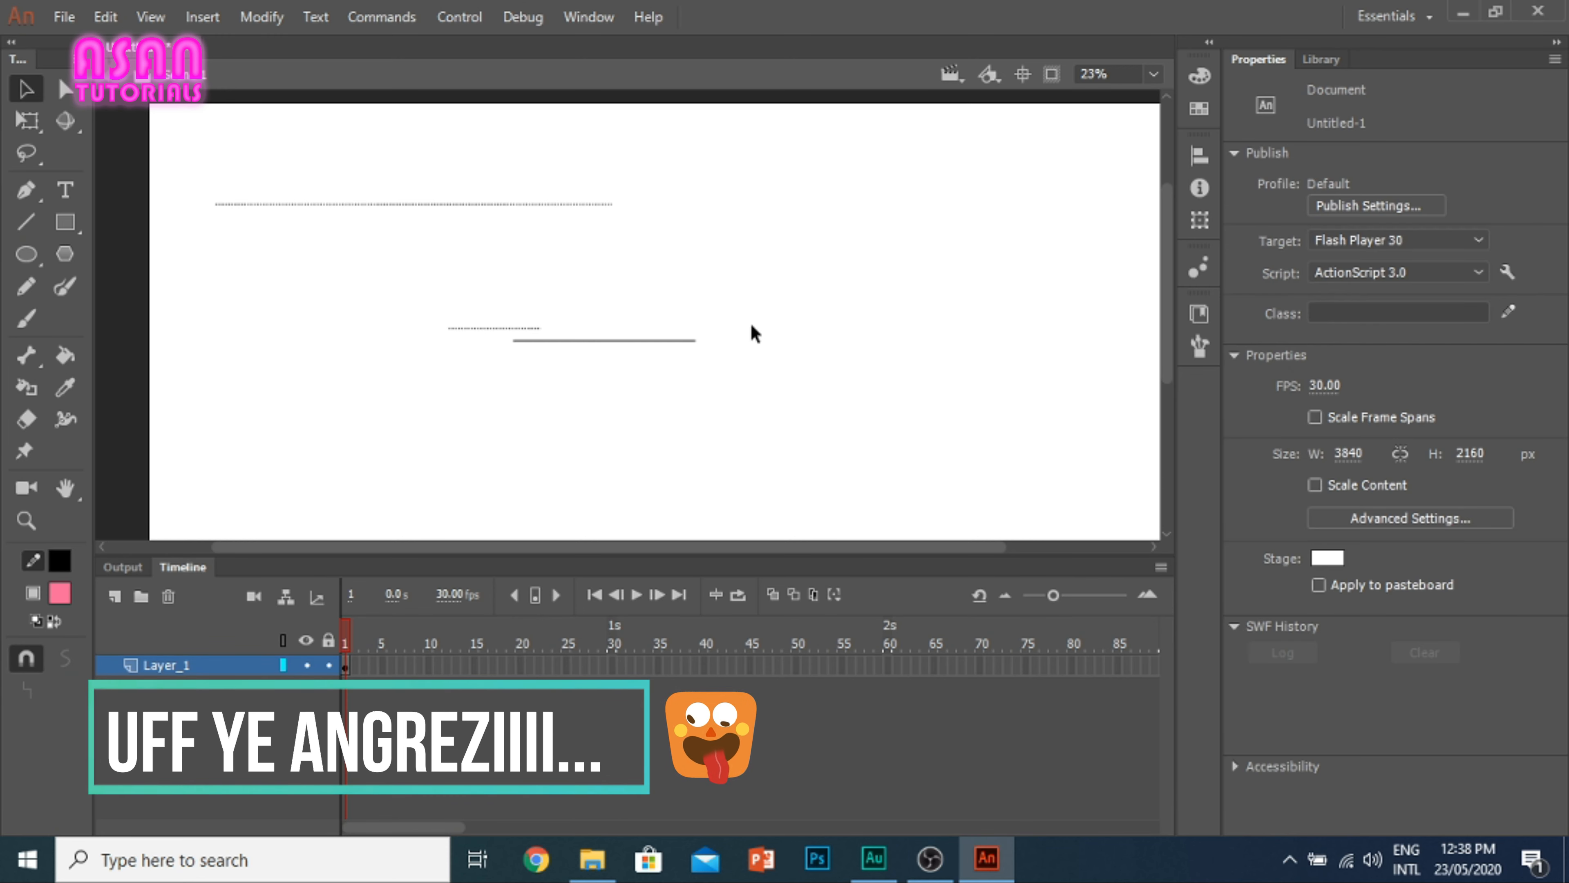
left_click_drag(855, 408, 136, 111)
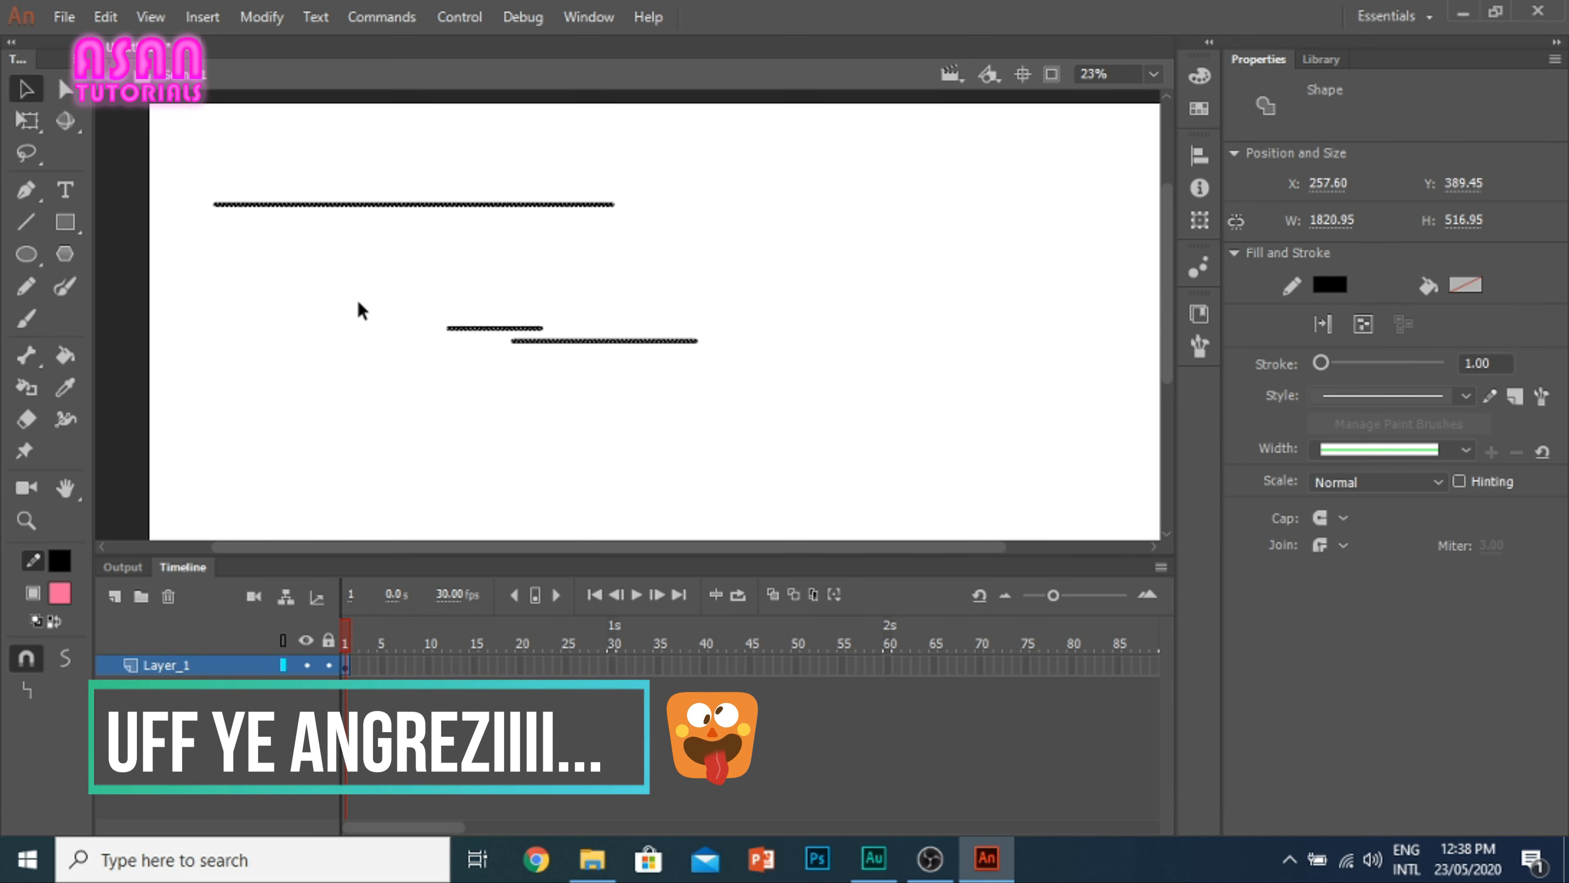
key("Delete")
Step: Draw a long solid line rising slightly to the right across the stage and bend it upward into a shallow arc
left_click(25, 221)
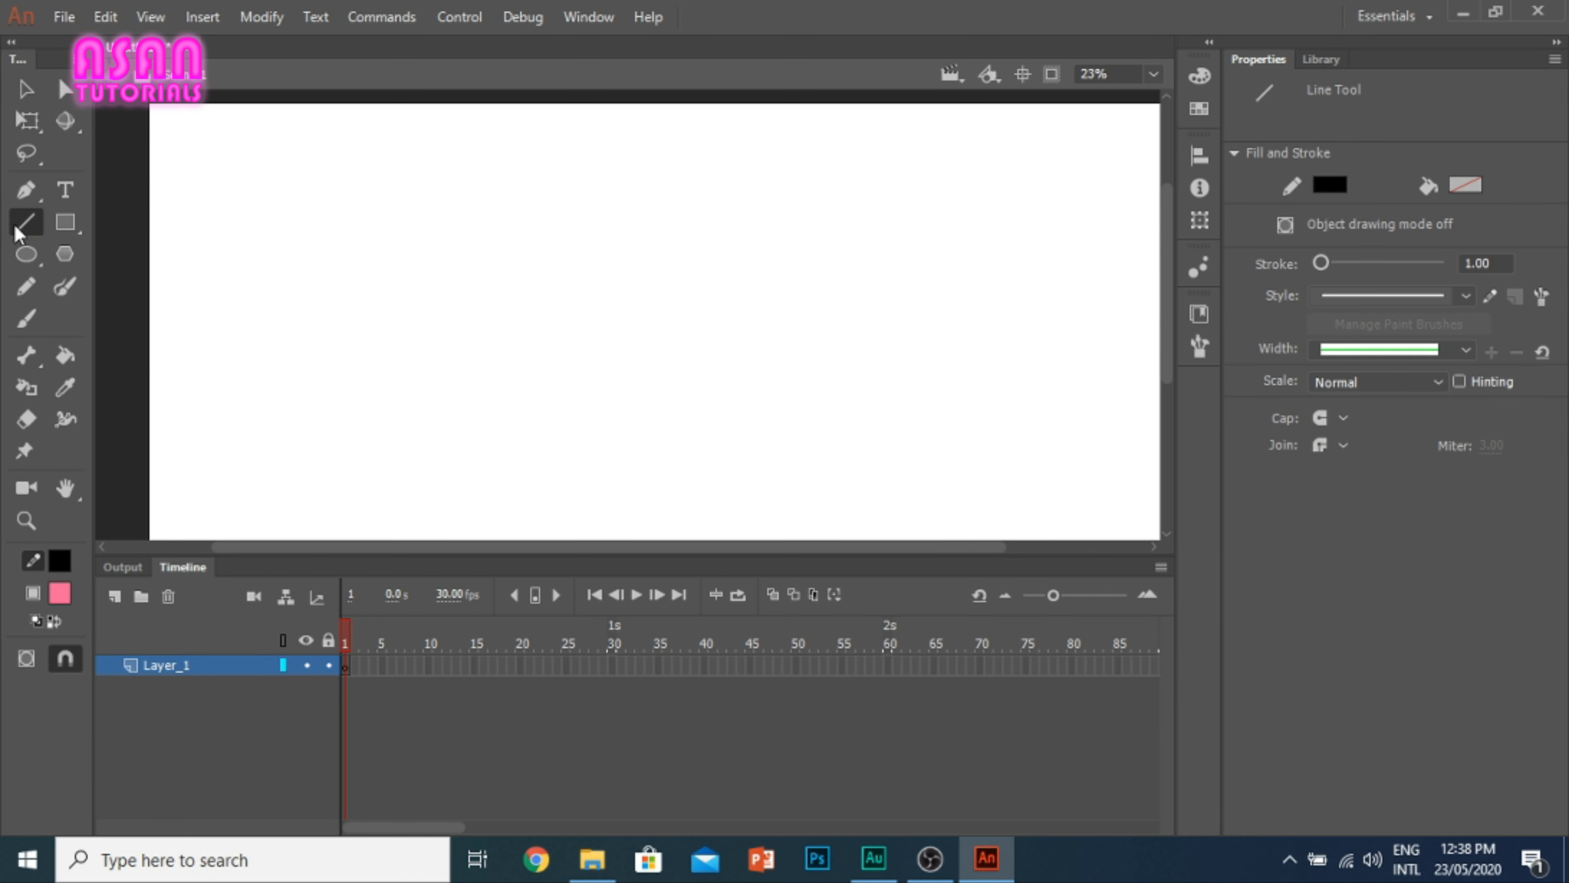
left_click_drag(326, 259, 929, 239)
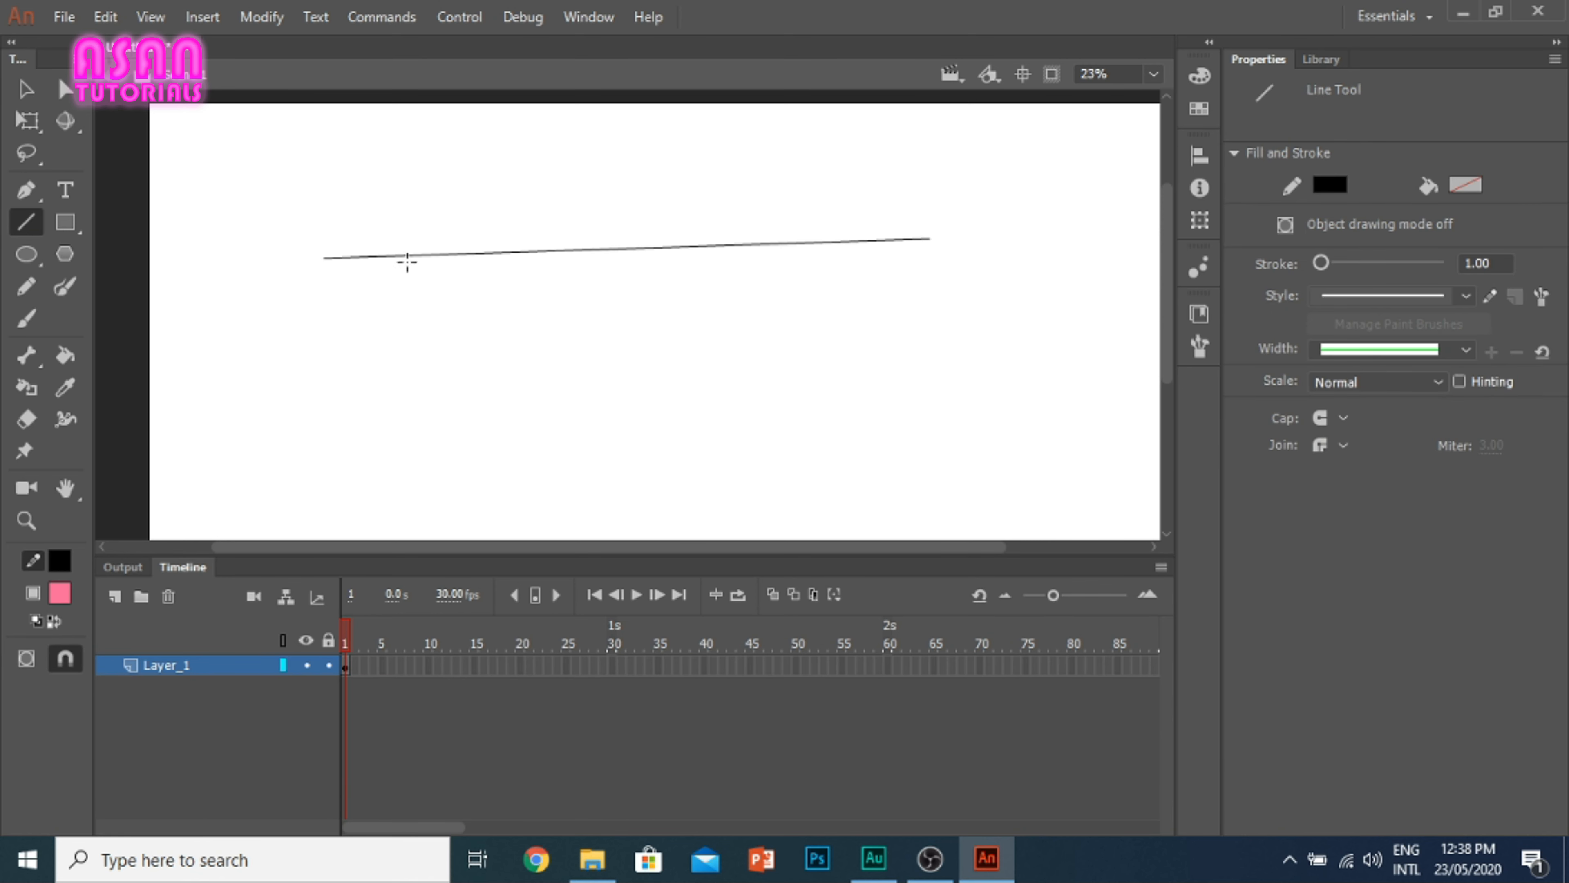
left_click(13, 88)
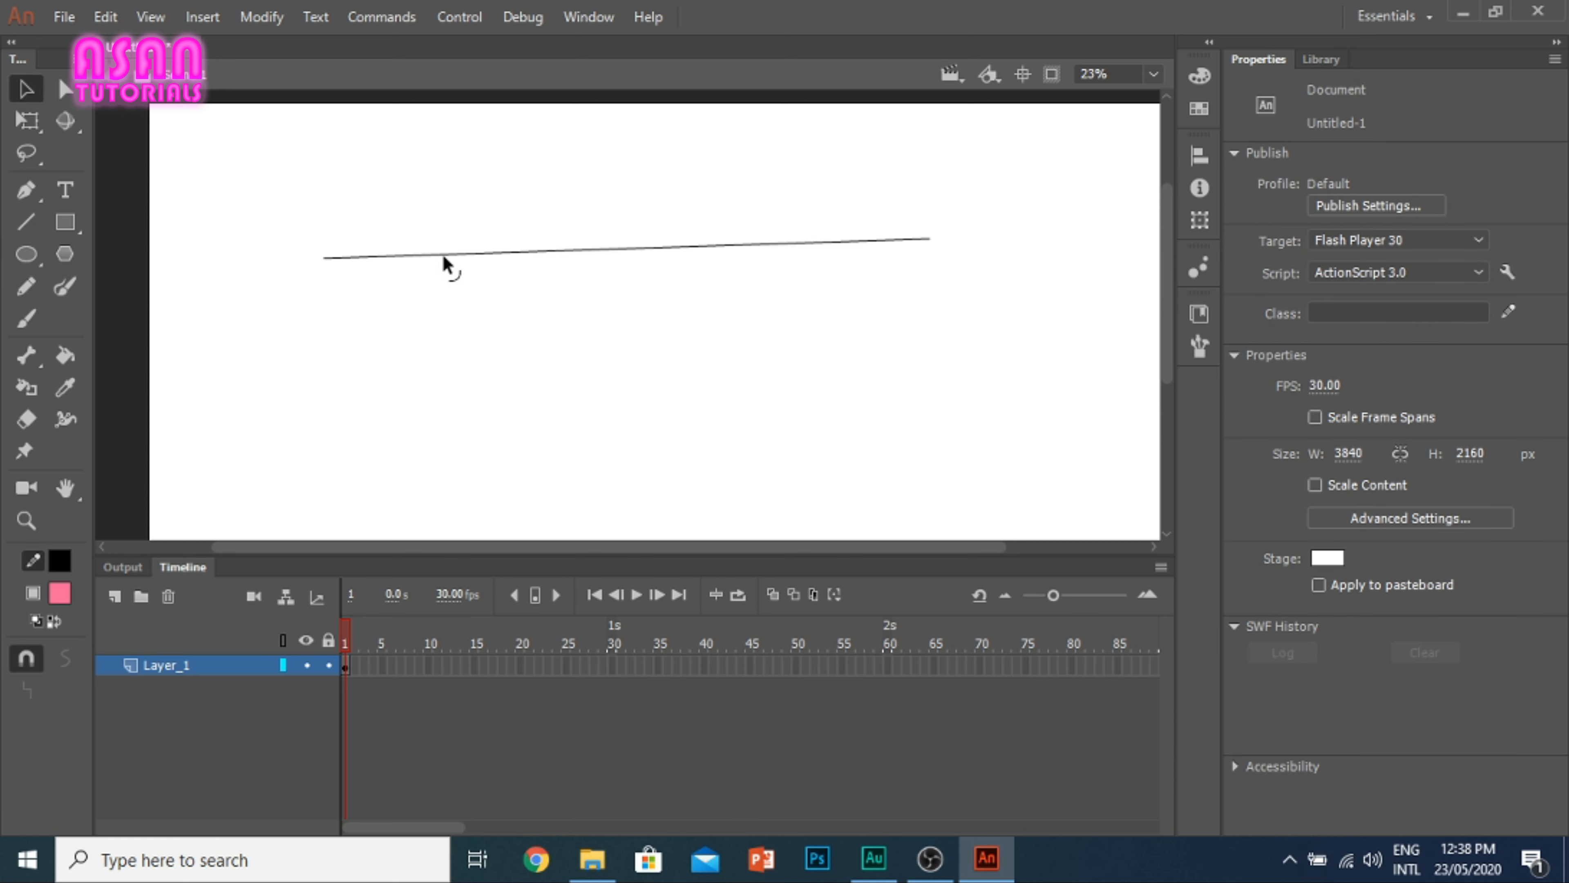
mouse_move(473, 256)
left_mouse_down()
mouse_move(391, 131)
mouse_move(467, 127)
mouse_move(360, 156)
mouse_move(229, 142)
mouse_move(631, 128)
mouse_move(325, 132)
mouse_move(427, 154)
mouse_move(453, 302)
mouse_move(476, 235)
mouse_move(466, 210)
mouse_move(445, 246)
left_mouse_up()
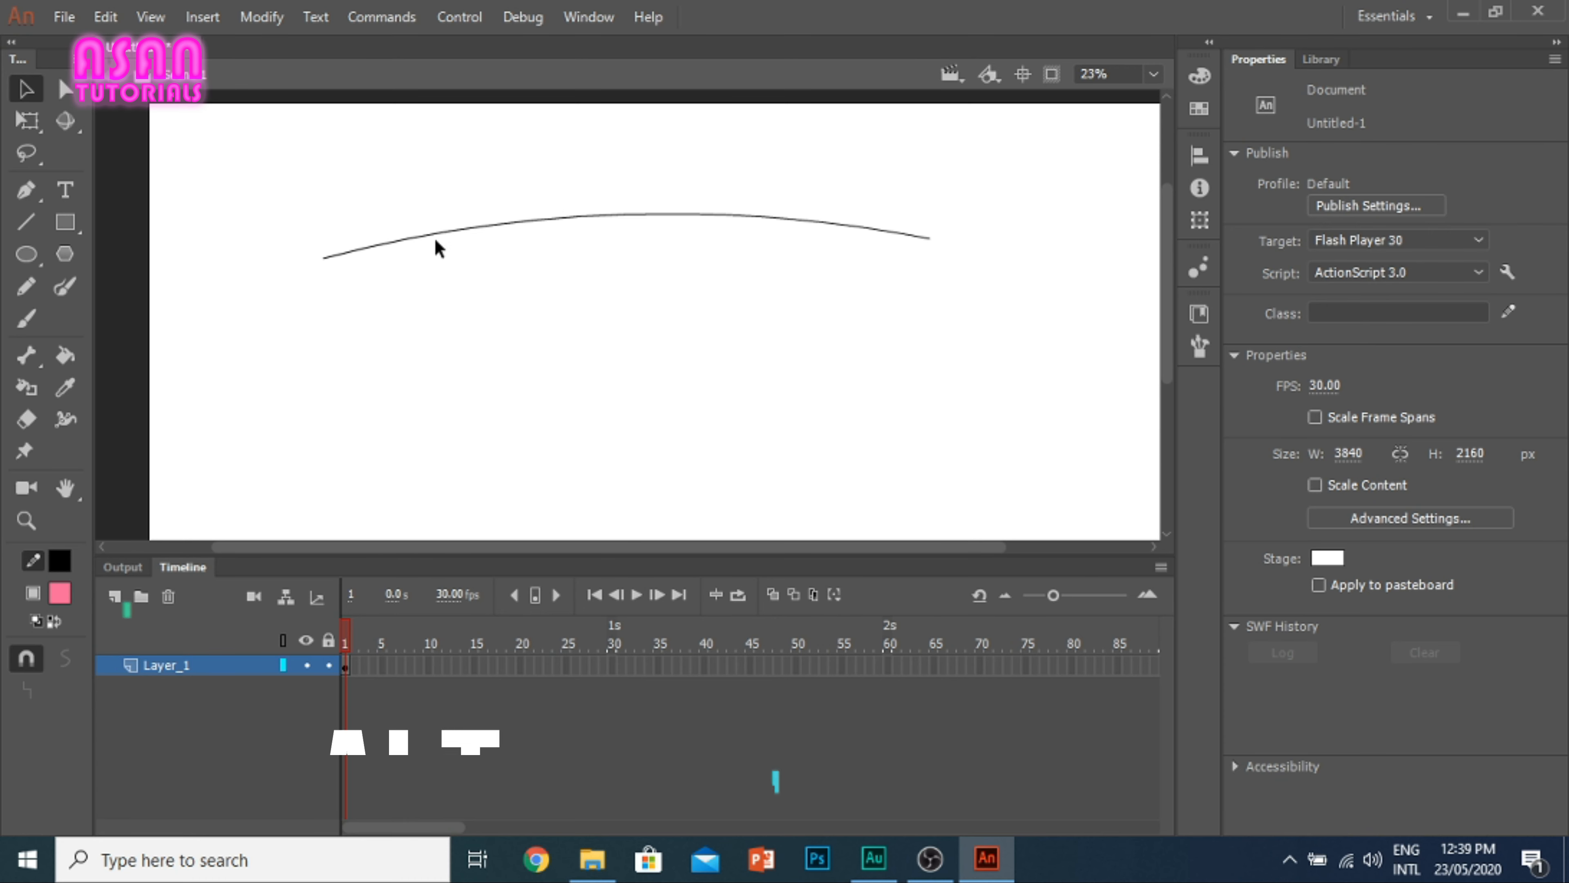
Step: Pull a corner point downward in the arc's left part and steepen the curve to its right using the corner's Bezier handle
left_click_drag(435, 238, 437, 261)
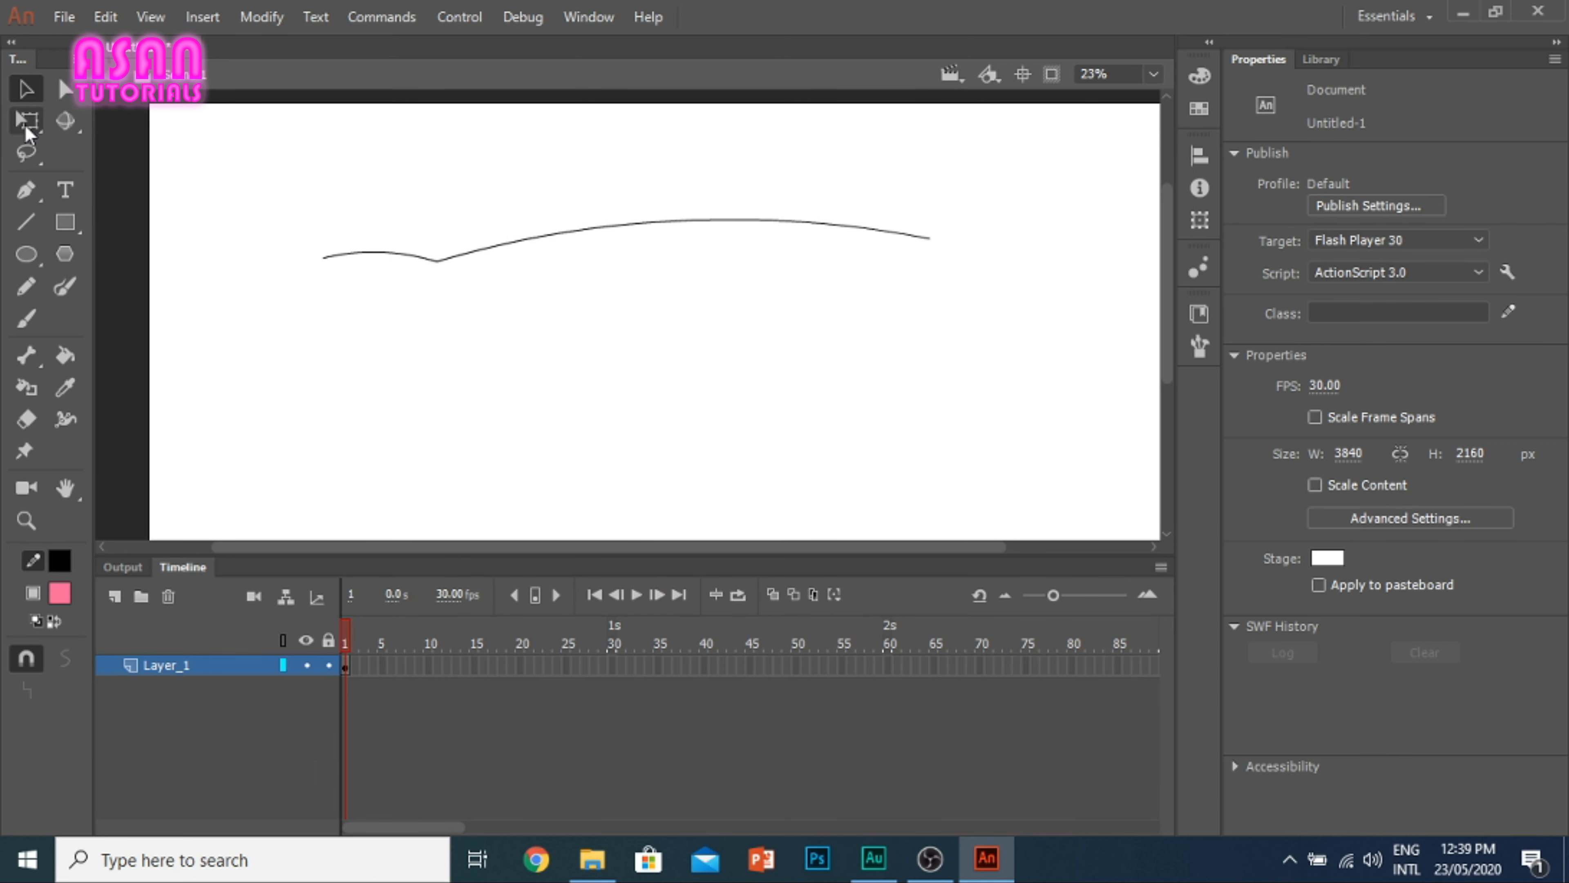
left_click(65, 88)
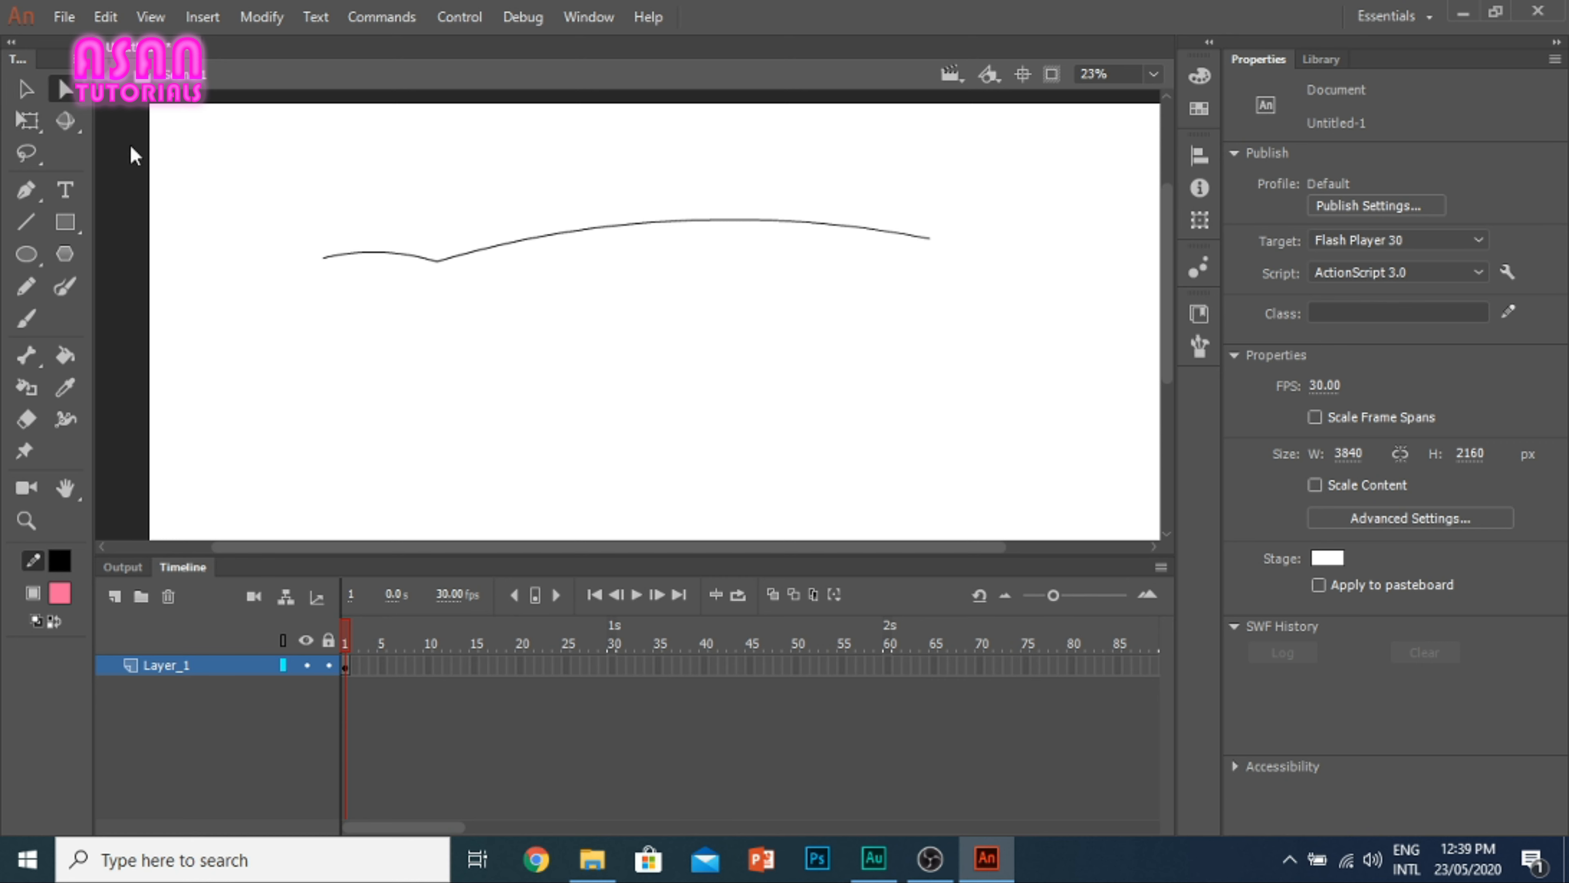
left_click(437, 265)
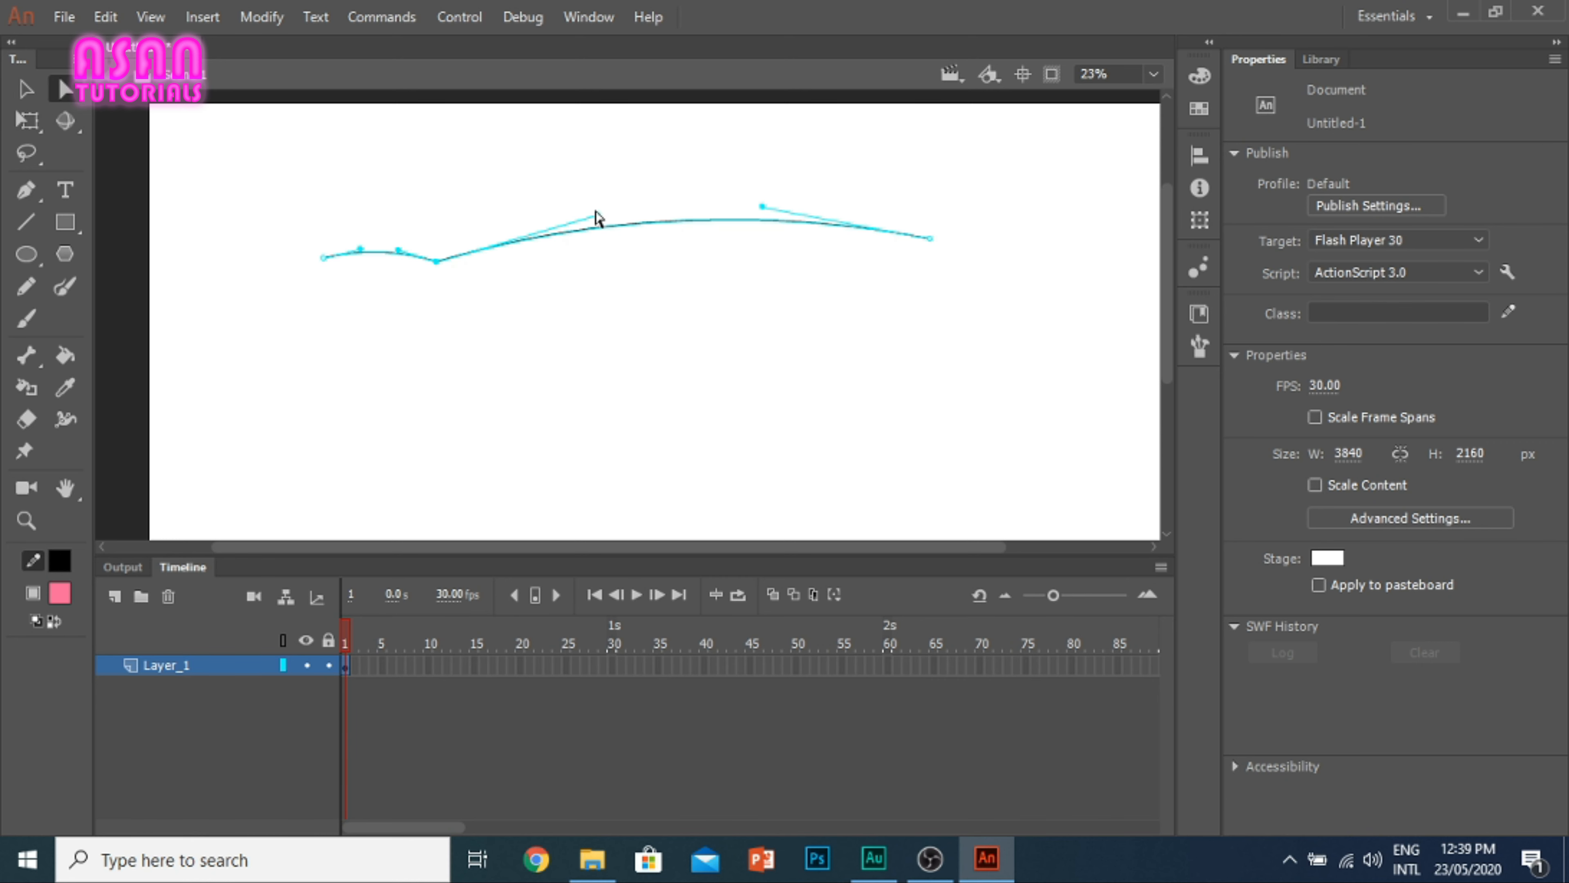
left_click_drag(598, 216, 535, 175)
left_click(25, 222)
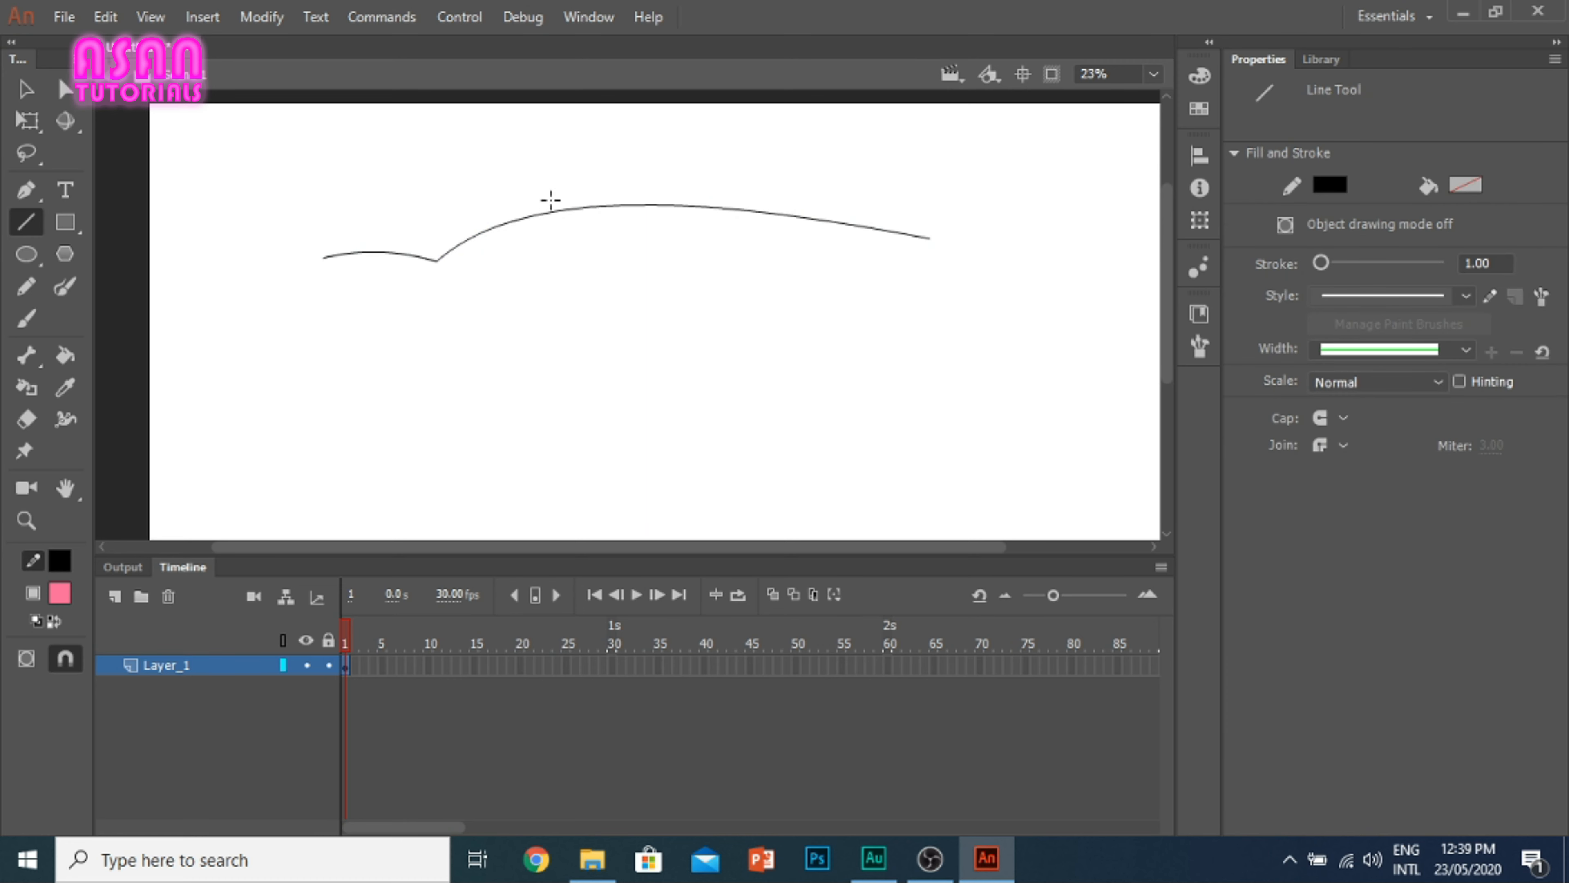
Step: Pull both ends of the curve down and inward with the Selection tool so each side drops steeply
left_click(26, 88)
left_click(25, 221)
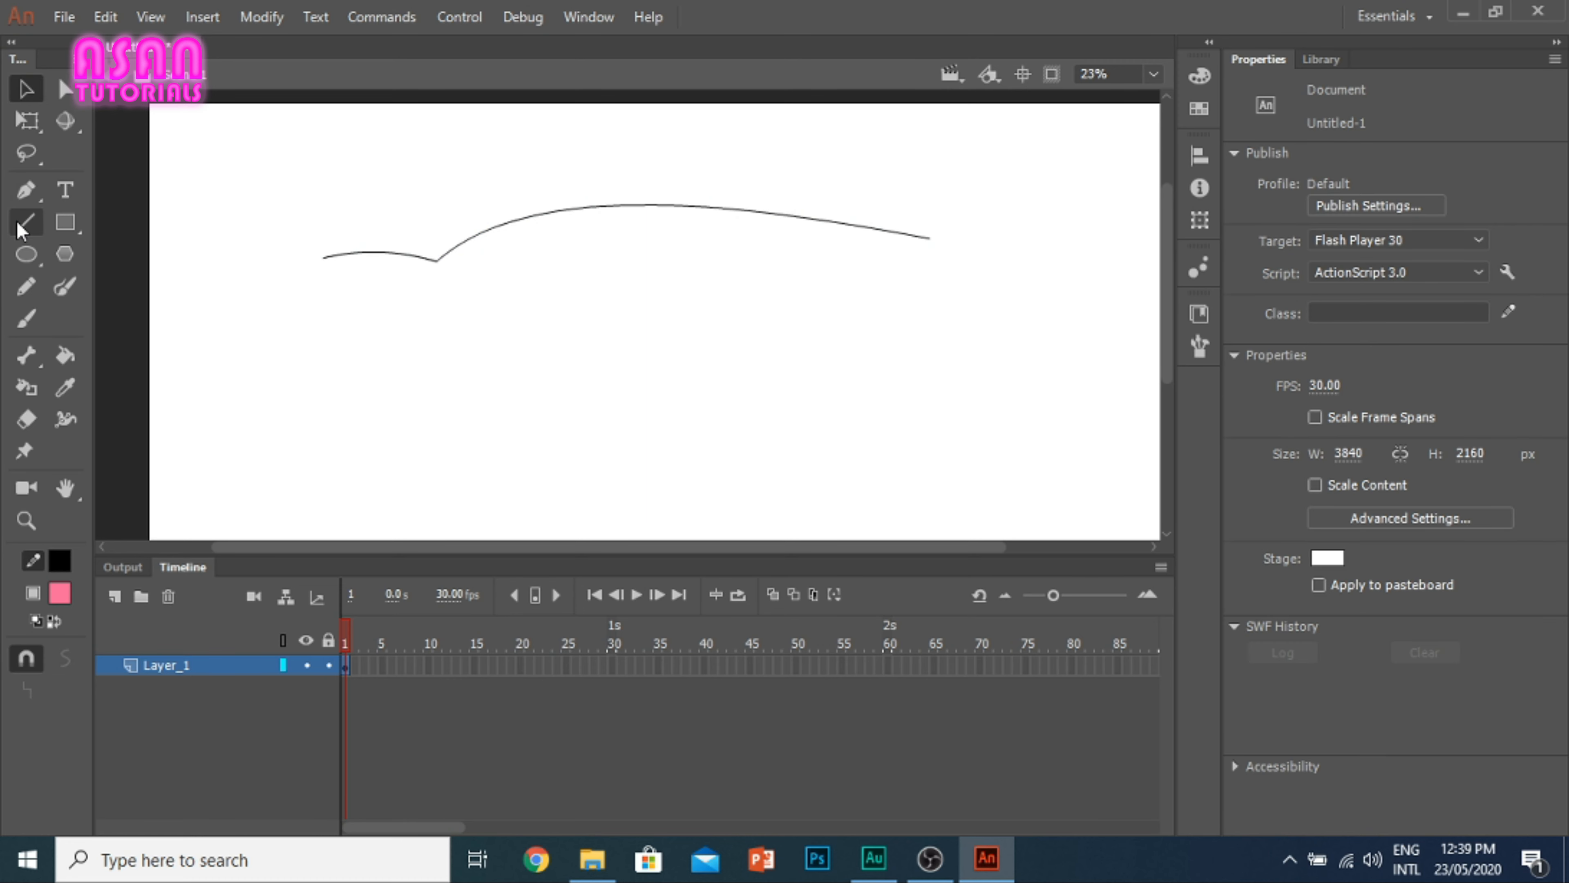
key("v")
left_click(600, 204)
left_click(492, 255)
left_click_drag(326, 254, 388, 378)
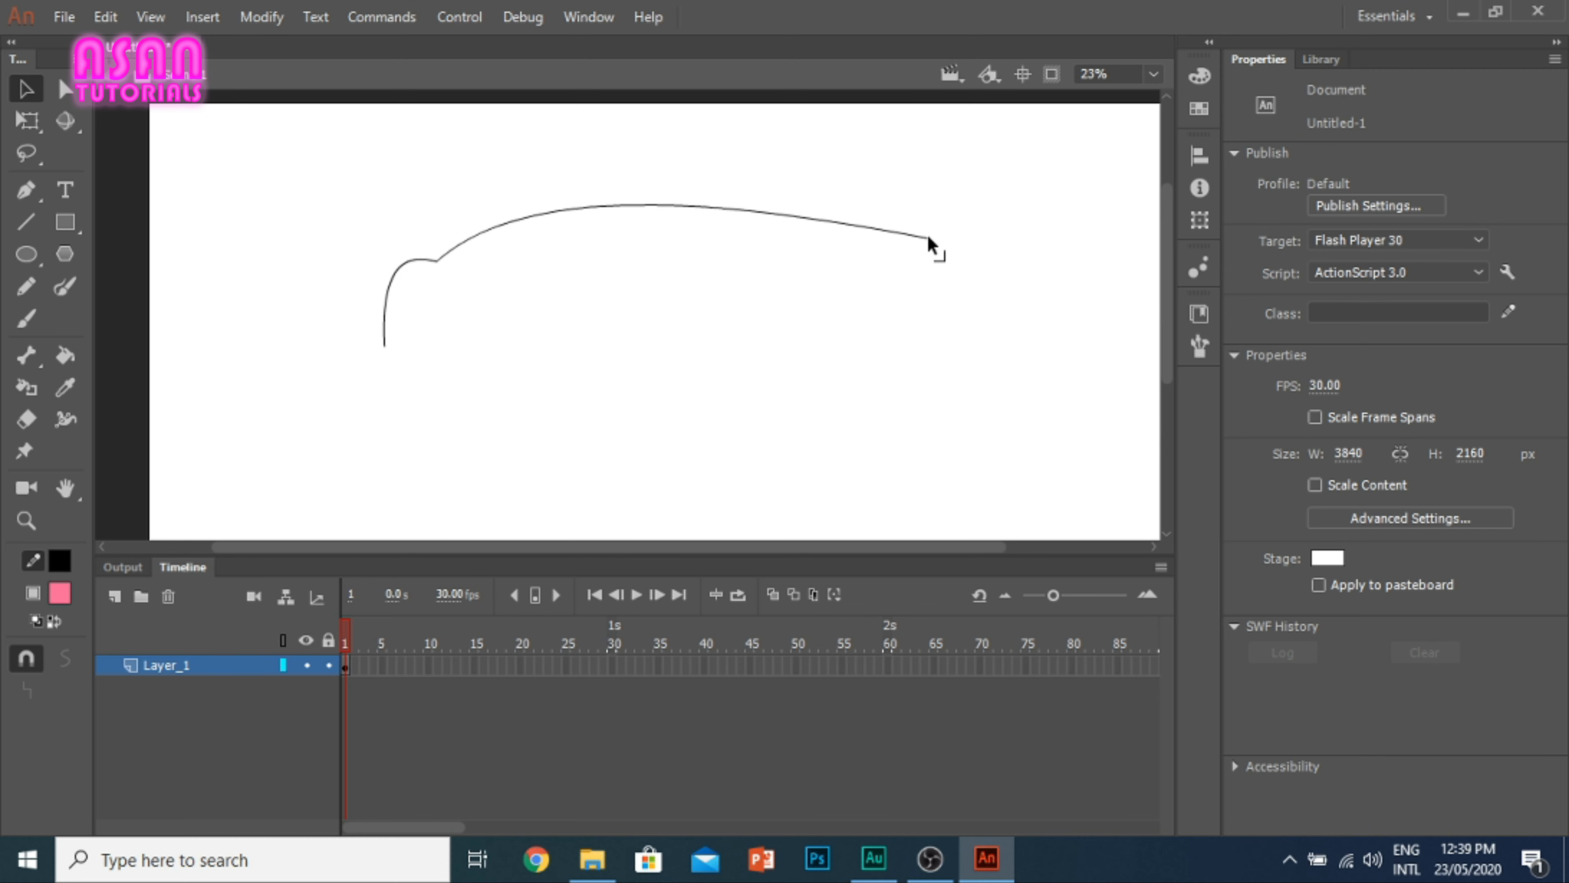
left_click_drag(929, 238, 826, 375)
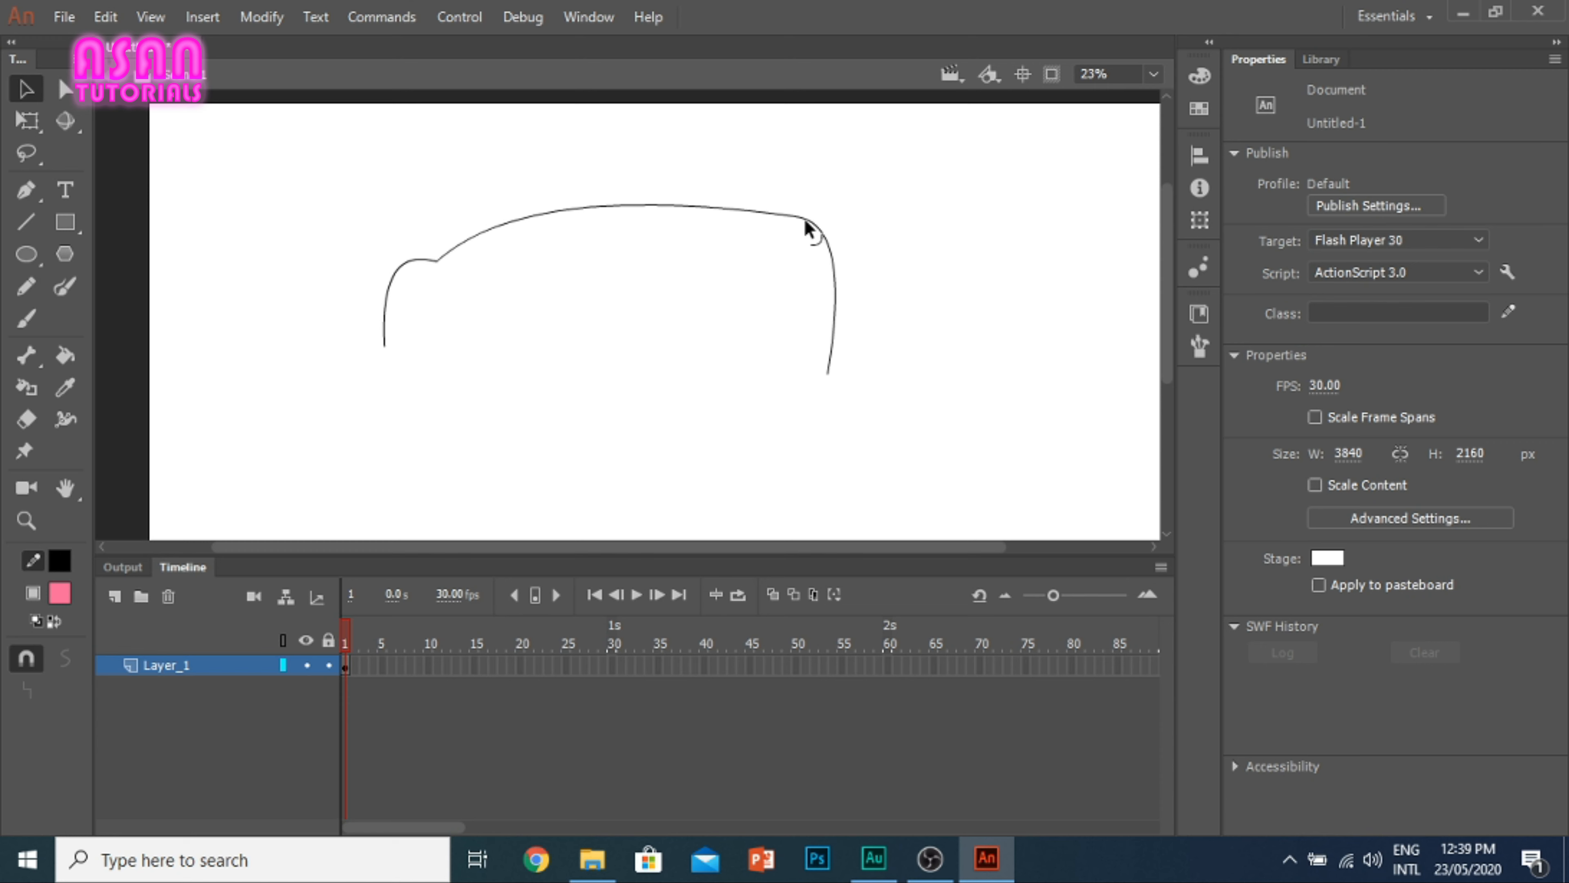
Step: Reshape the curve's right half into a rounded lobe and pull its end down and inward beneath the arc
mouse_move(804, 218)
left_mouse_down()
mouse_move(805, 181)
mouse_move(684, 179)
mouse_move(676, 214)
mouse_move(696, 227)
left_mouse_up()
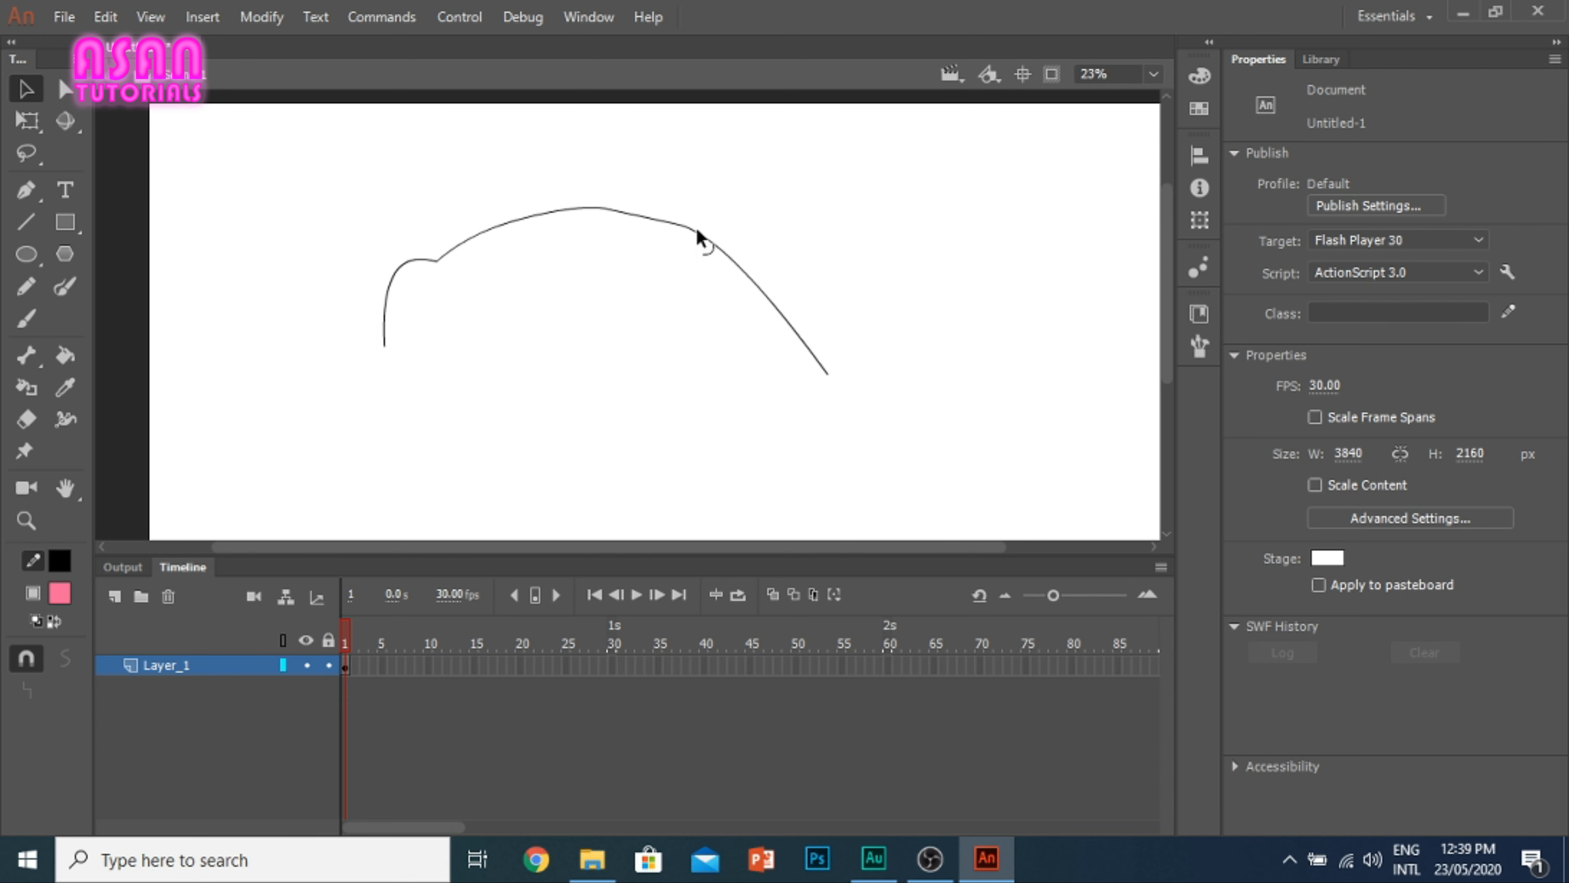
left_click_drag(604, 208, 604, 215)
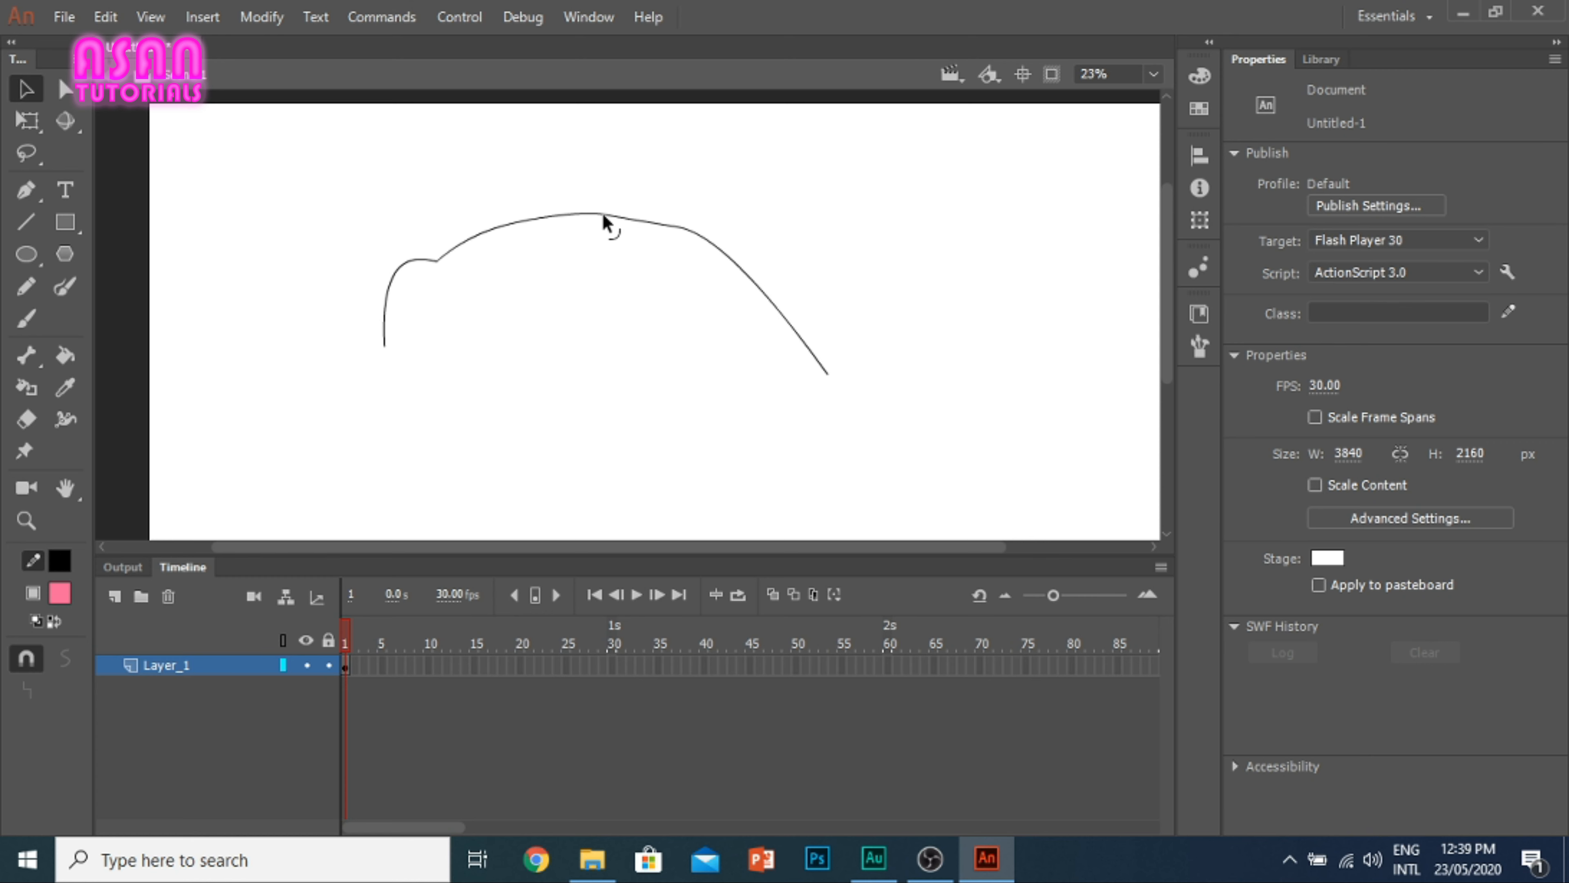
left_click_drag(825, 374, 652, 442)
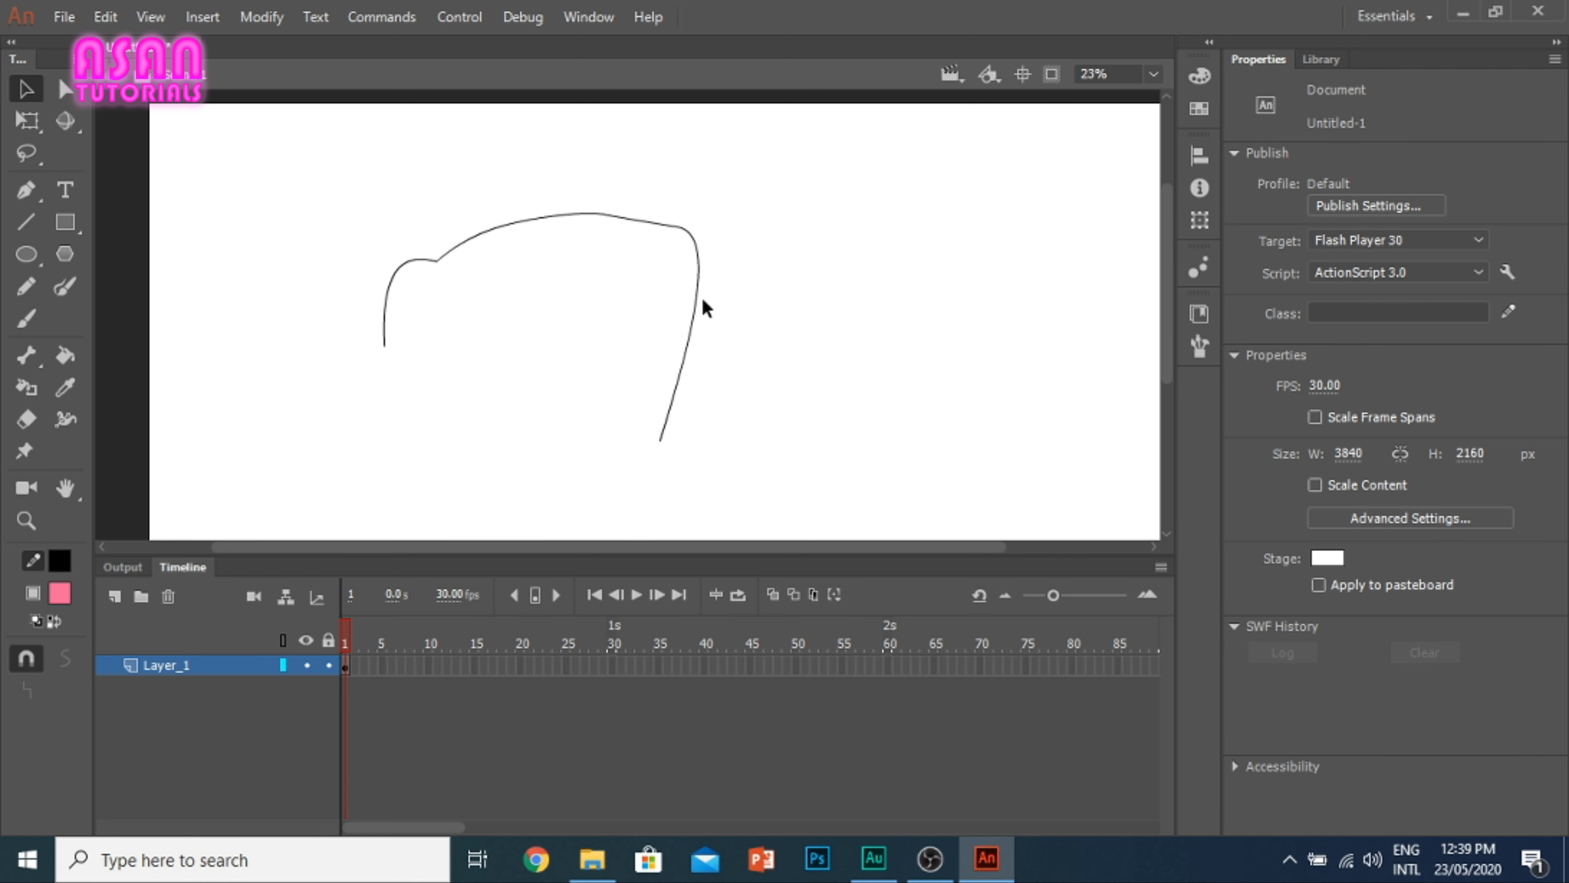
left_click_drag(698, 304, 662, 334)
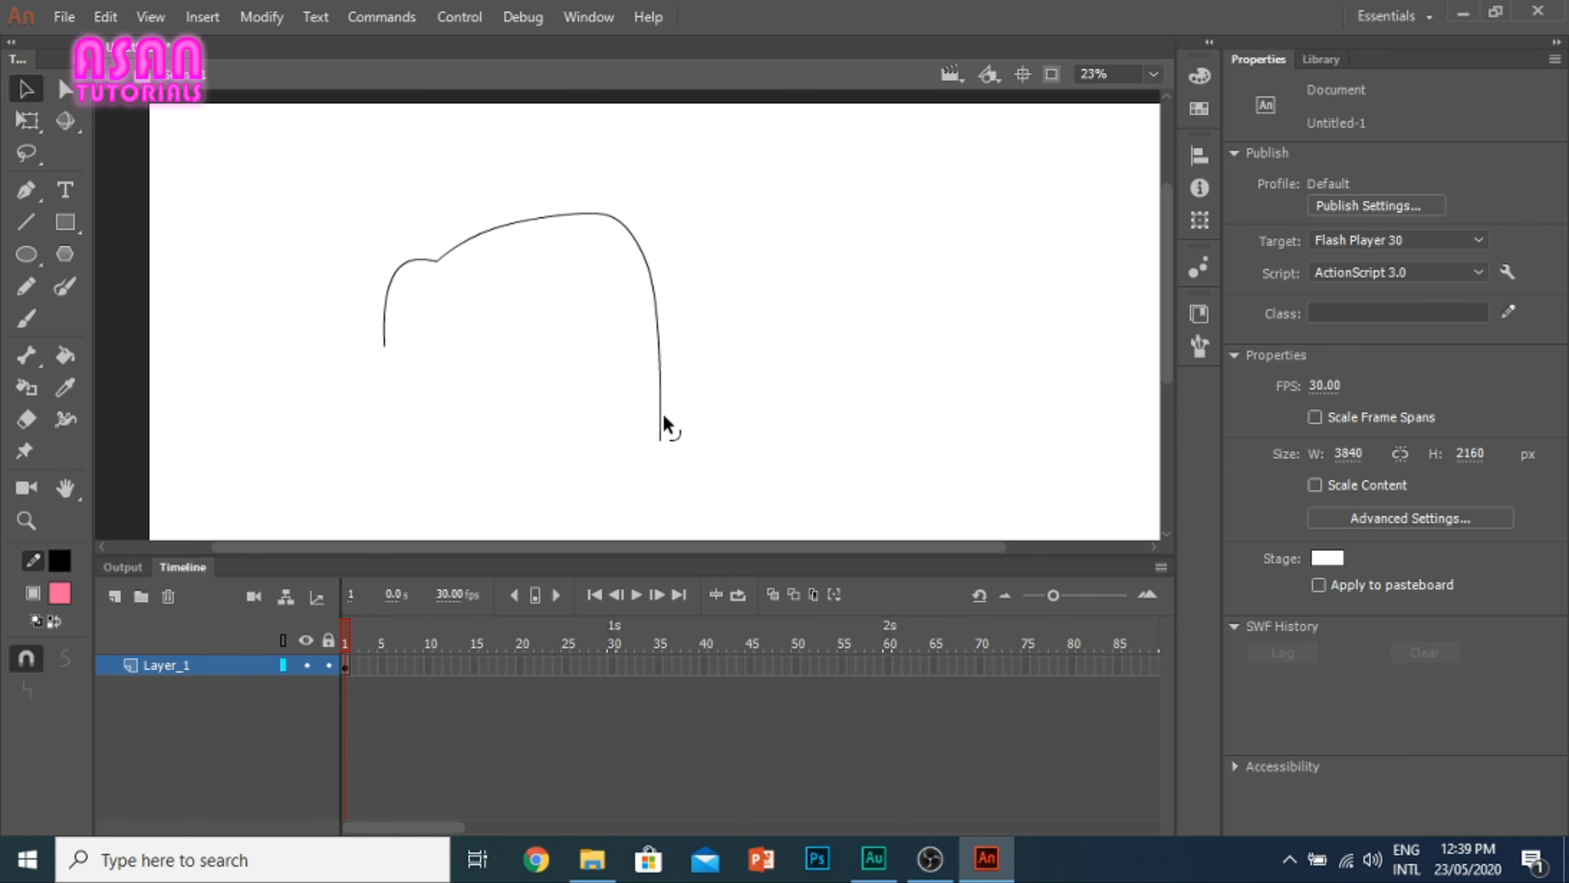
left_click_drag(661, 442, 582, 460)
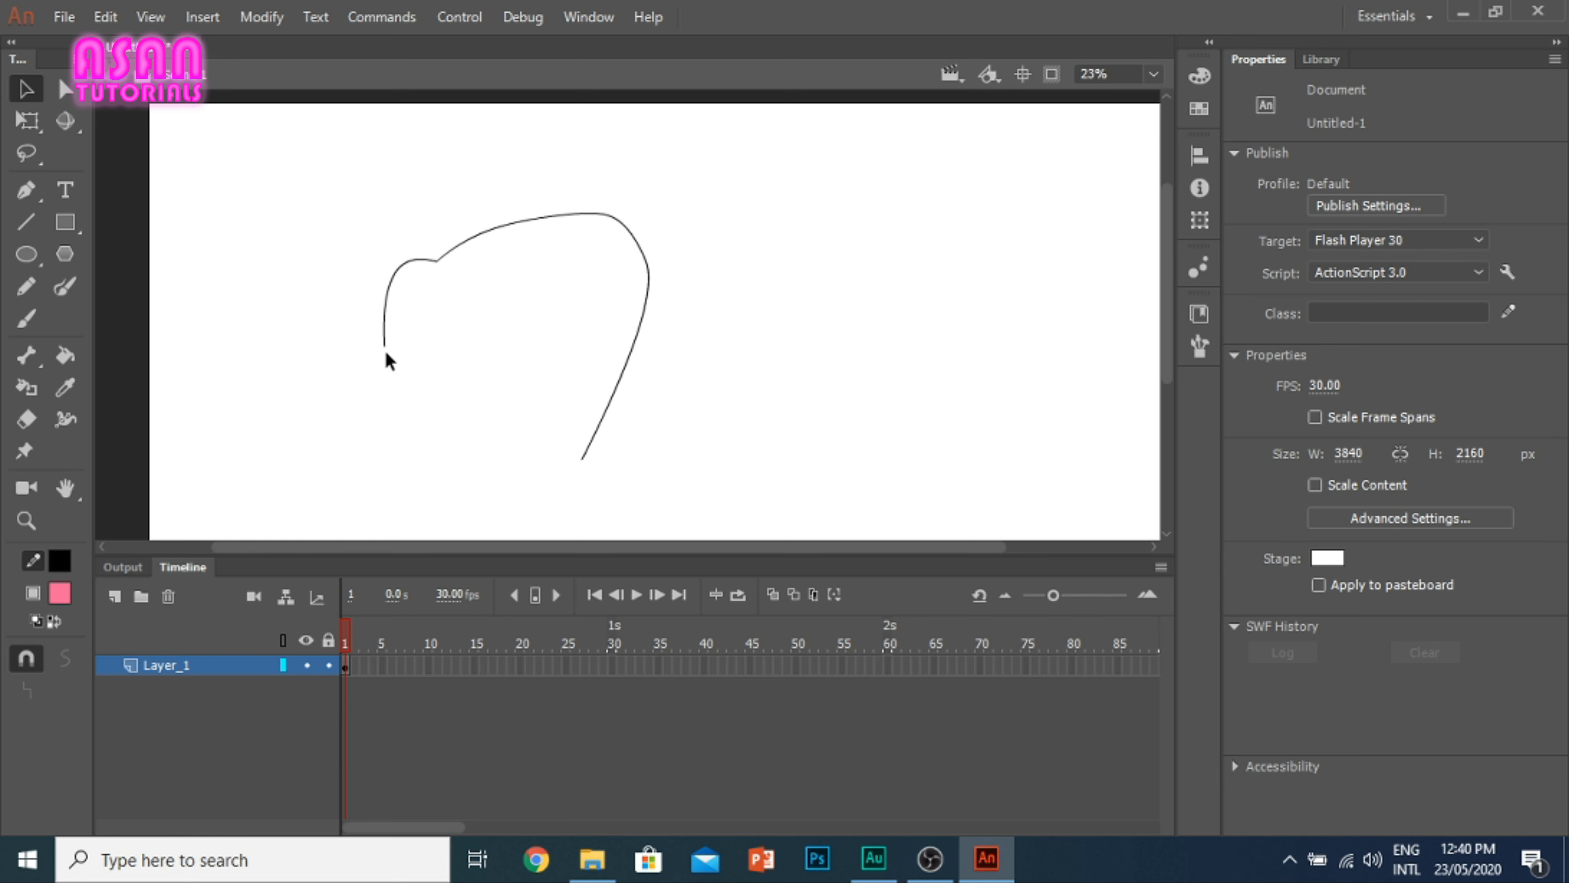
Step: Trim off the curve's right part and join the remaining ends into a small closed heart outline
left_click_drag(384, 347, 431, 341)
mouse_move(641, 502)
left_mouse_down()
mouse_move(553, 186)
mouse_move(507, 168)
left_mouse_up()
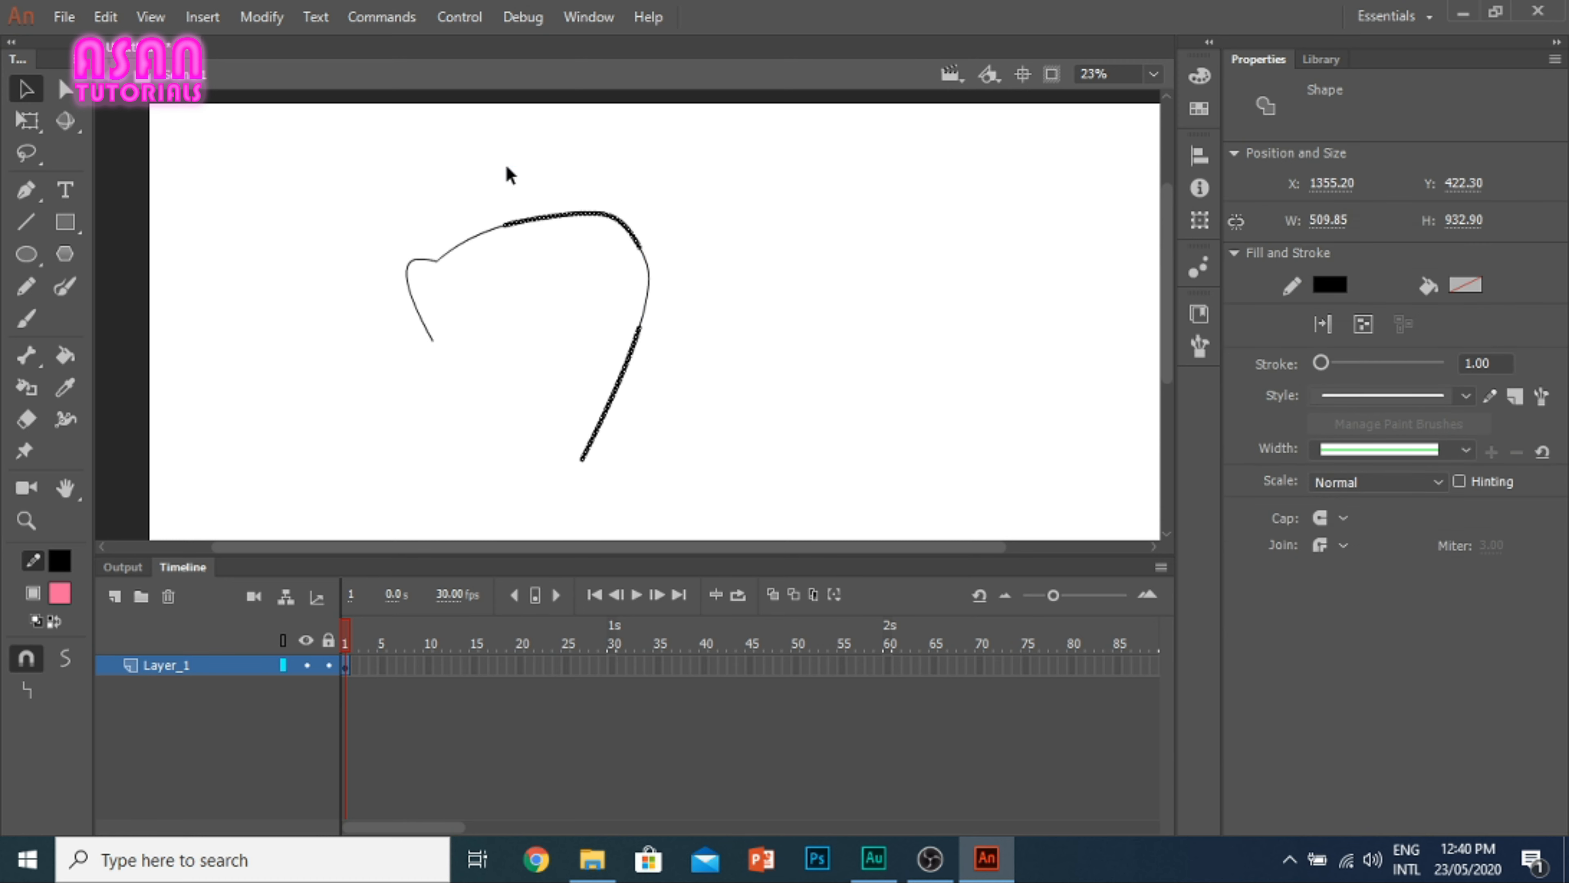
key("Delete")
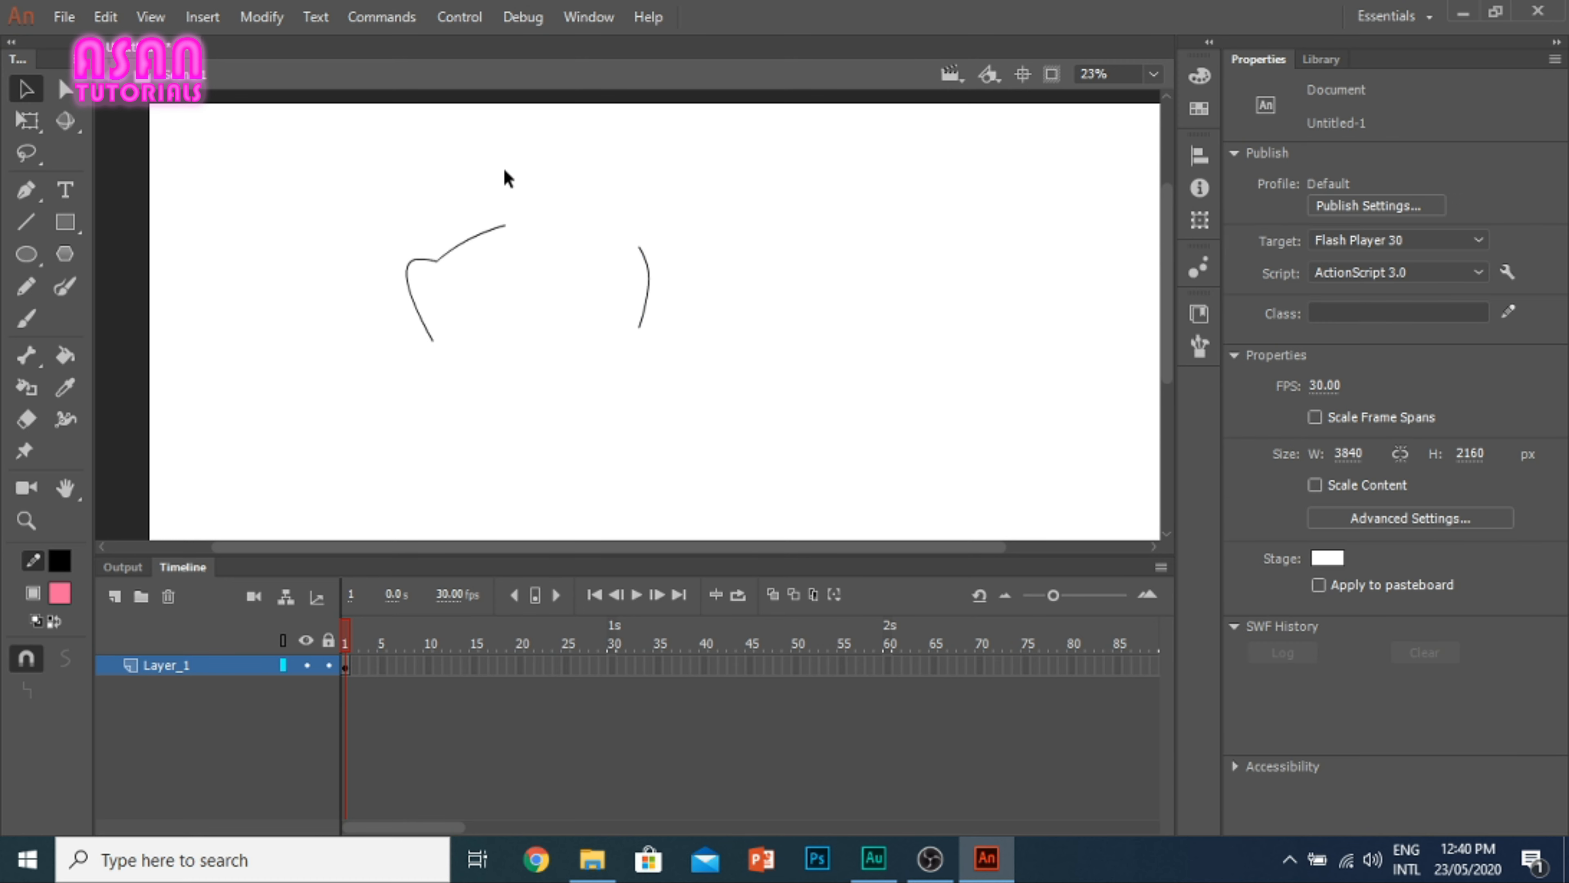
left_click(648, 273)
key("Delete")
mouse_move(507, 227)
left_mouse_down()
mouse_move(523, 260)
mouse_move(437, 337)
left_mouse_up()
mouse_move(467, 284)
left_mouse_down()
mouse_move(487, 277)
mouse_move(393, 262)
left_mouse_up()
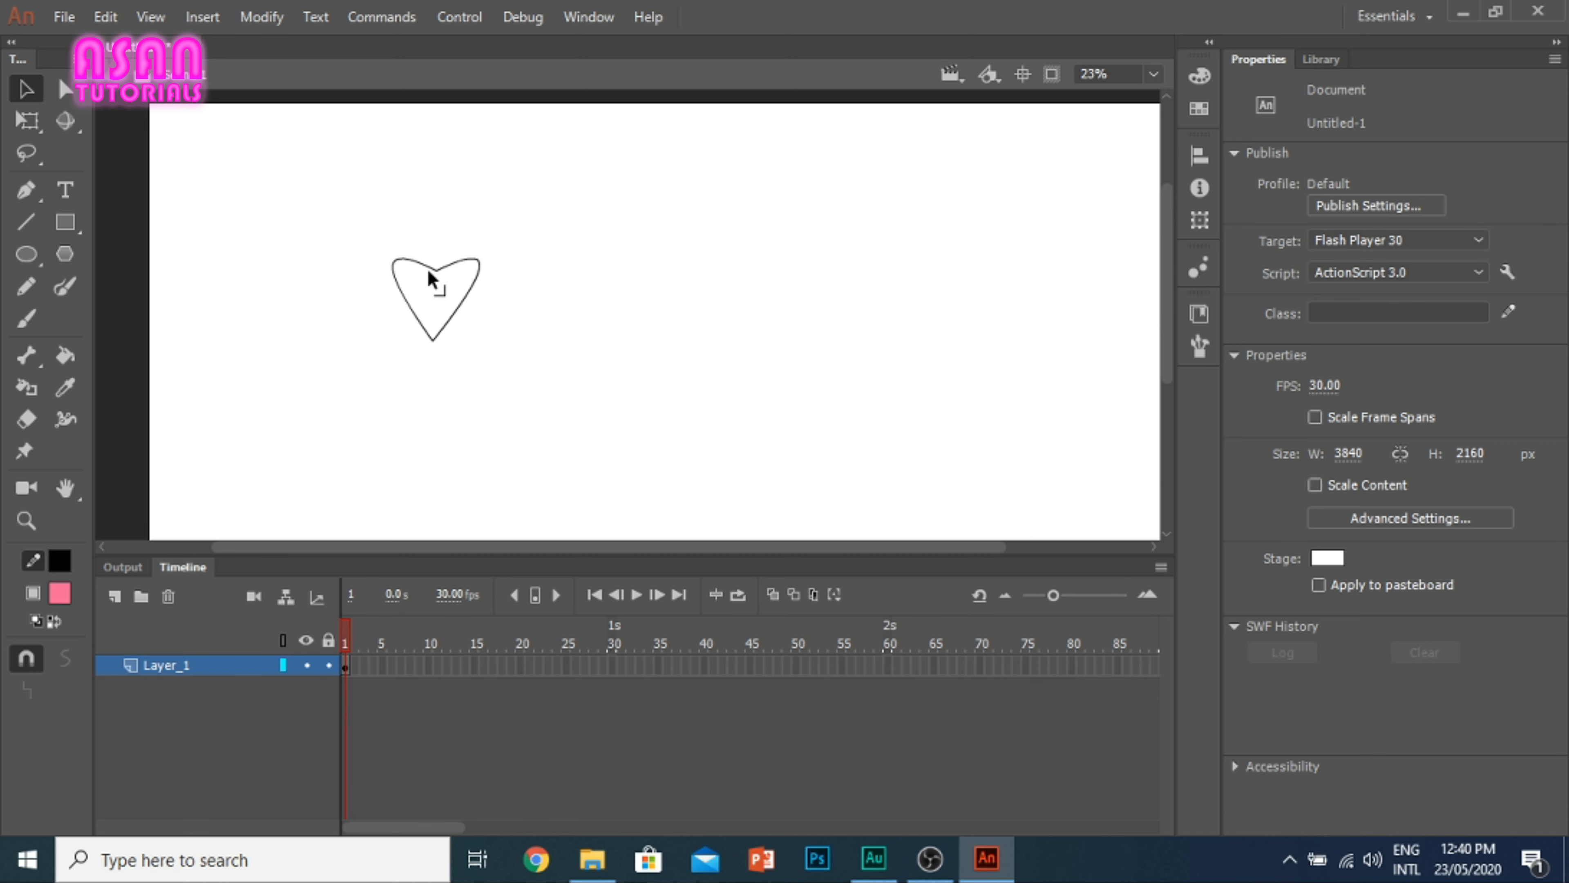
Step: Fill the heart outline with red using the Paint Bucket tool
left_click(65, 356)
left_click(1465, 184)
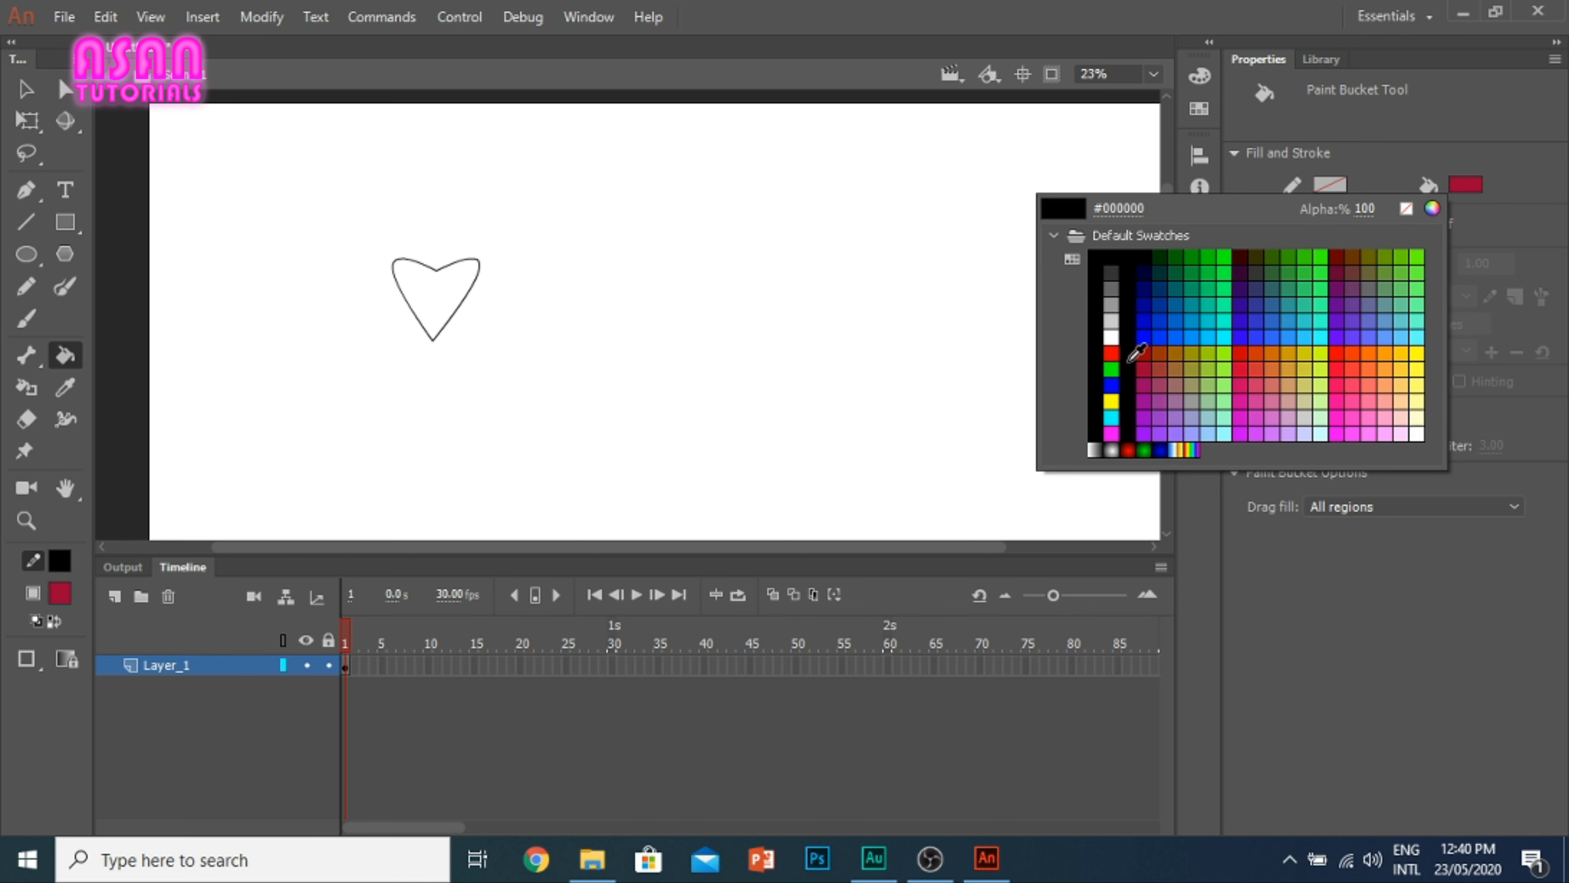
left_click(1111, 353)
left_click(450, 314)
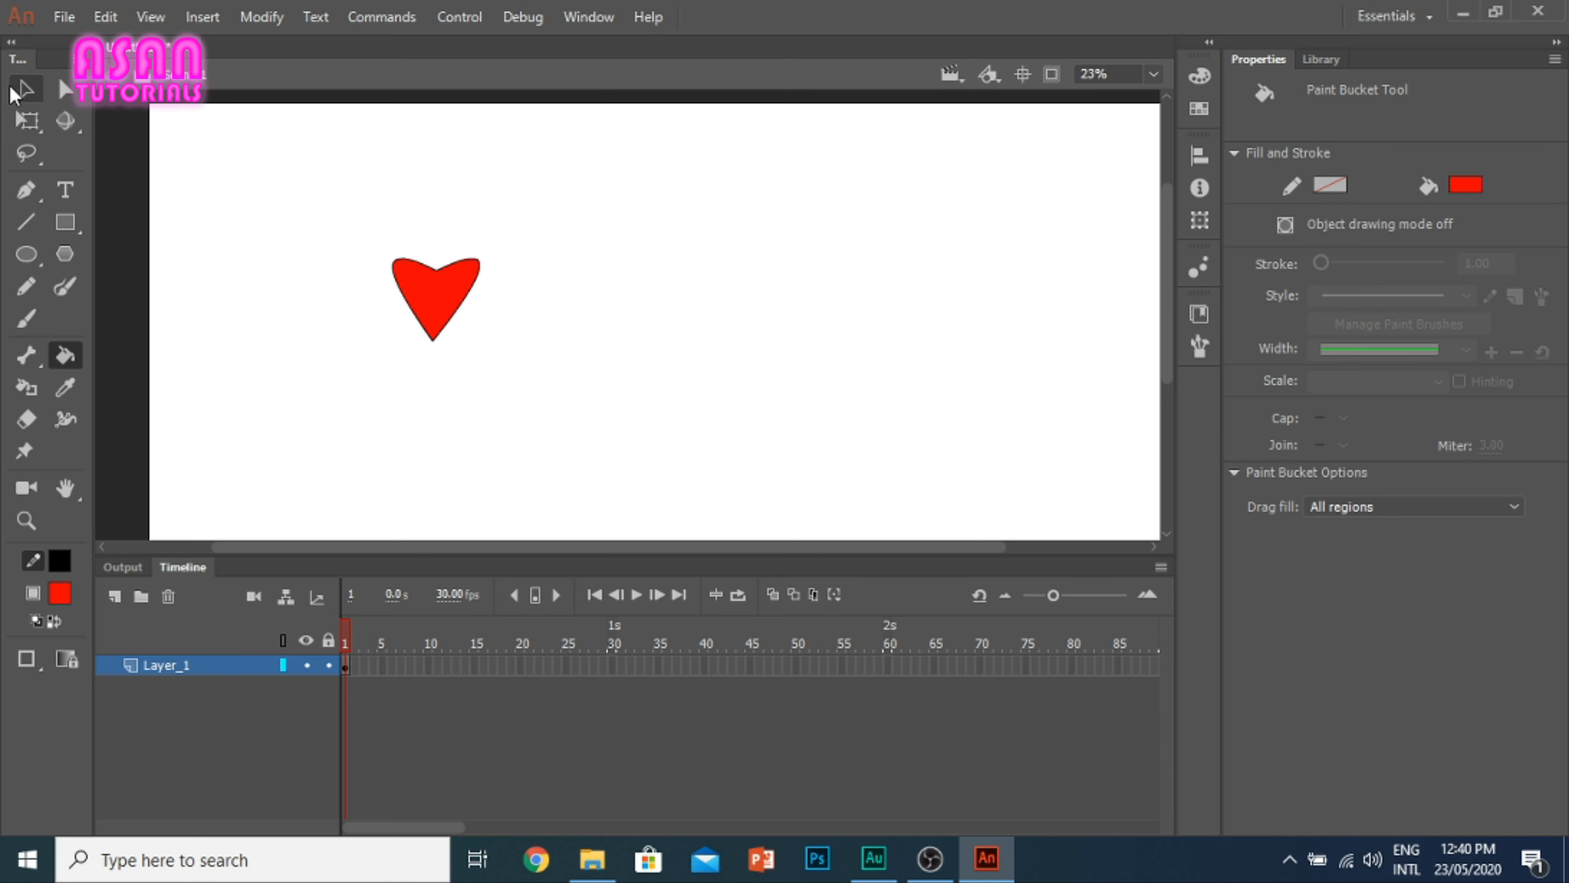
Step: Select the heart's fill and outline together and delete them from the stage
left_click(18, 91)
left_click_drag(550, 389, 352, 235)
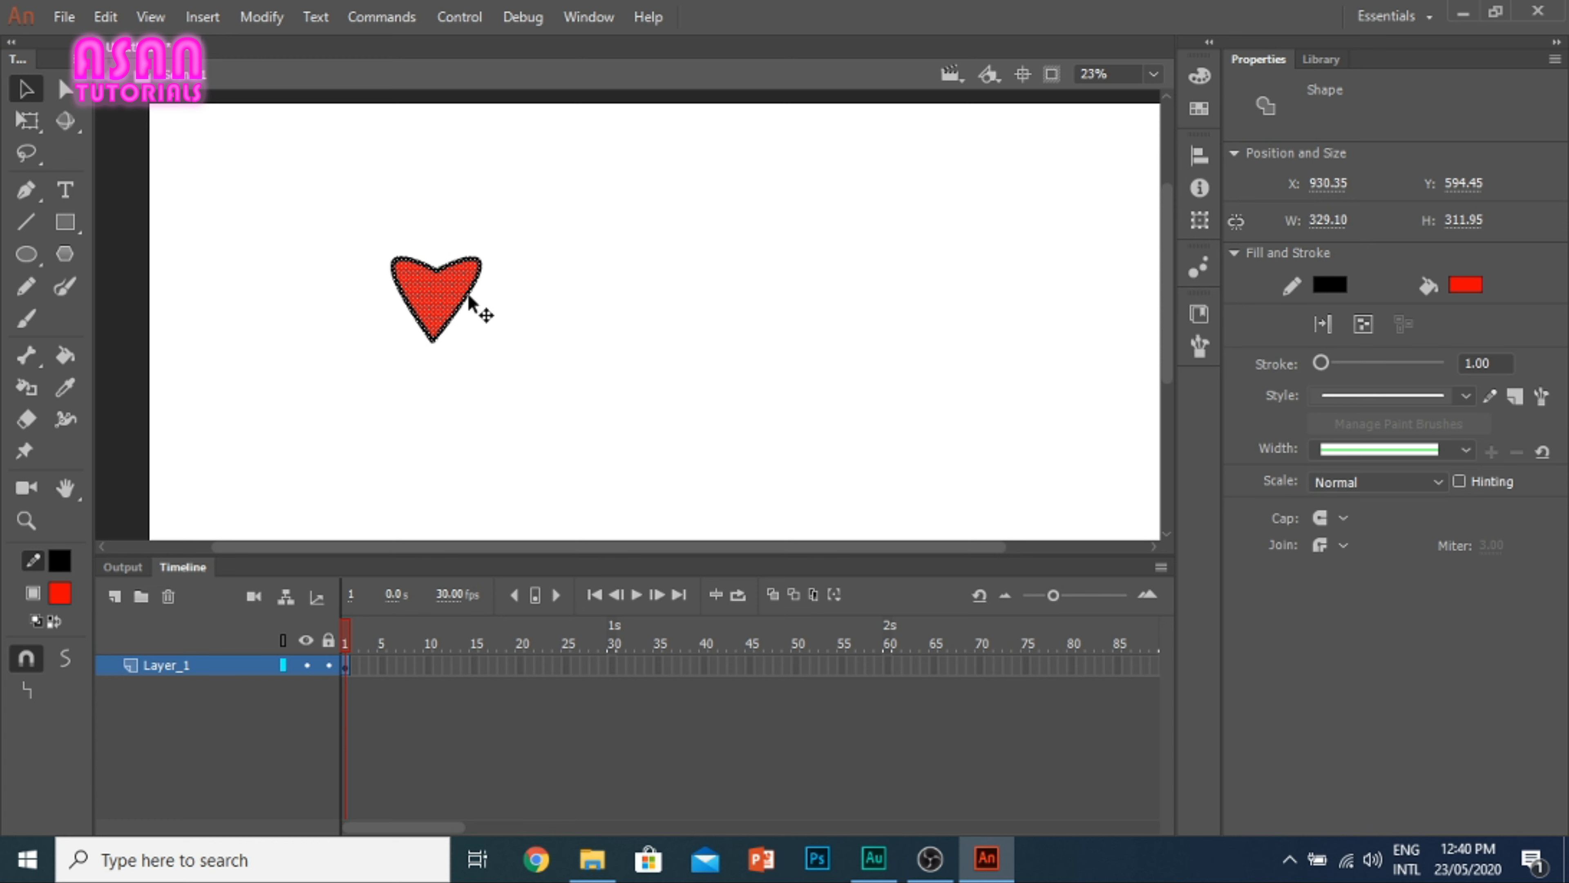
left_click(246, 217)
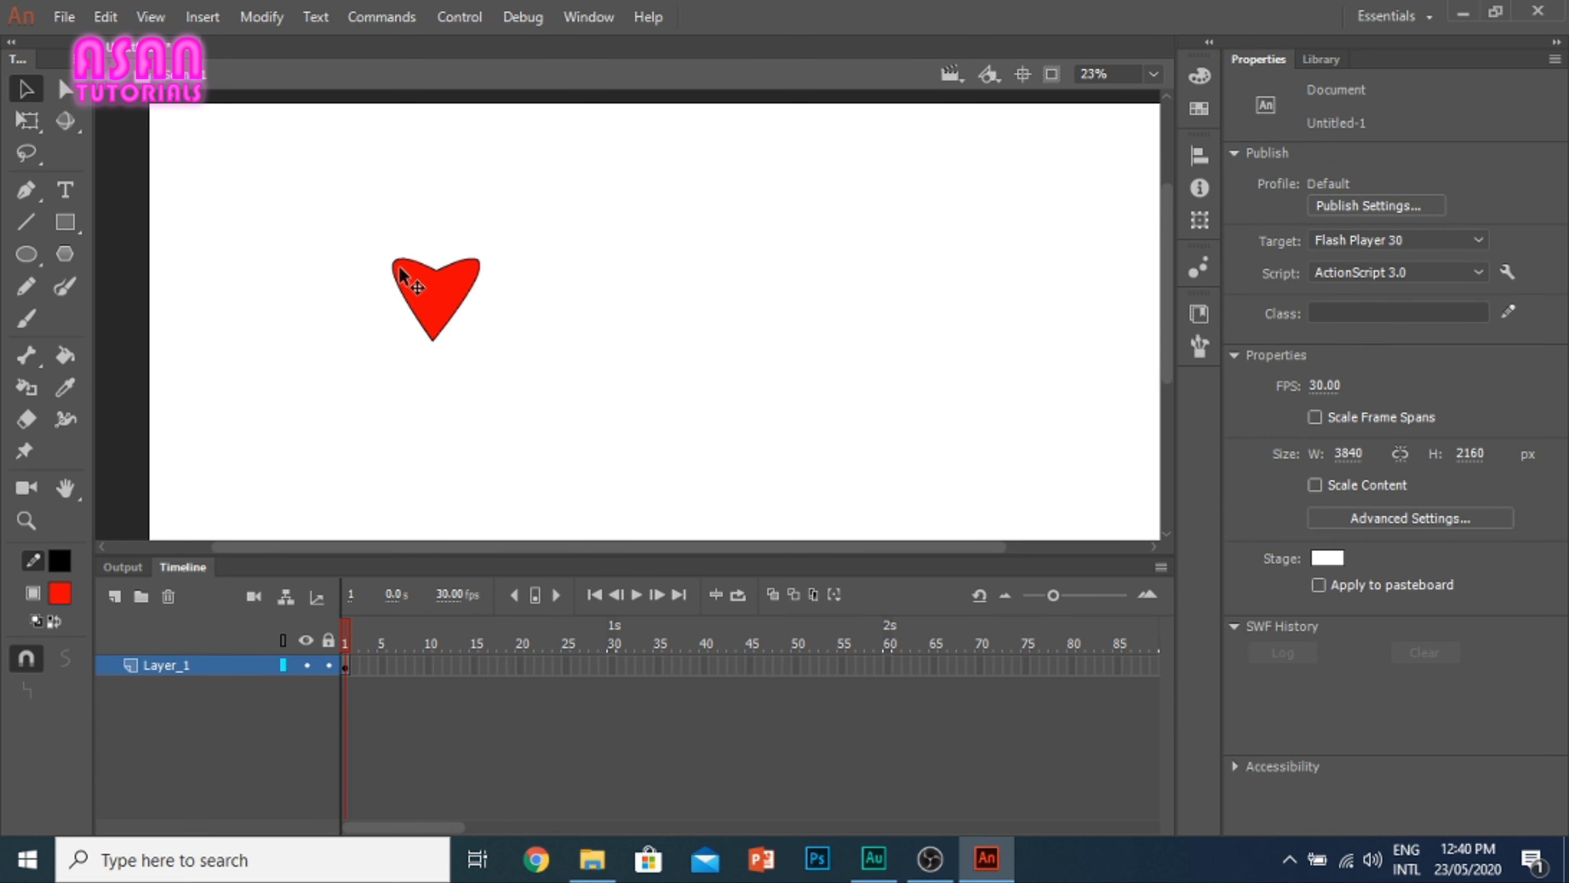
left_click(434, 270)
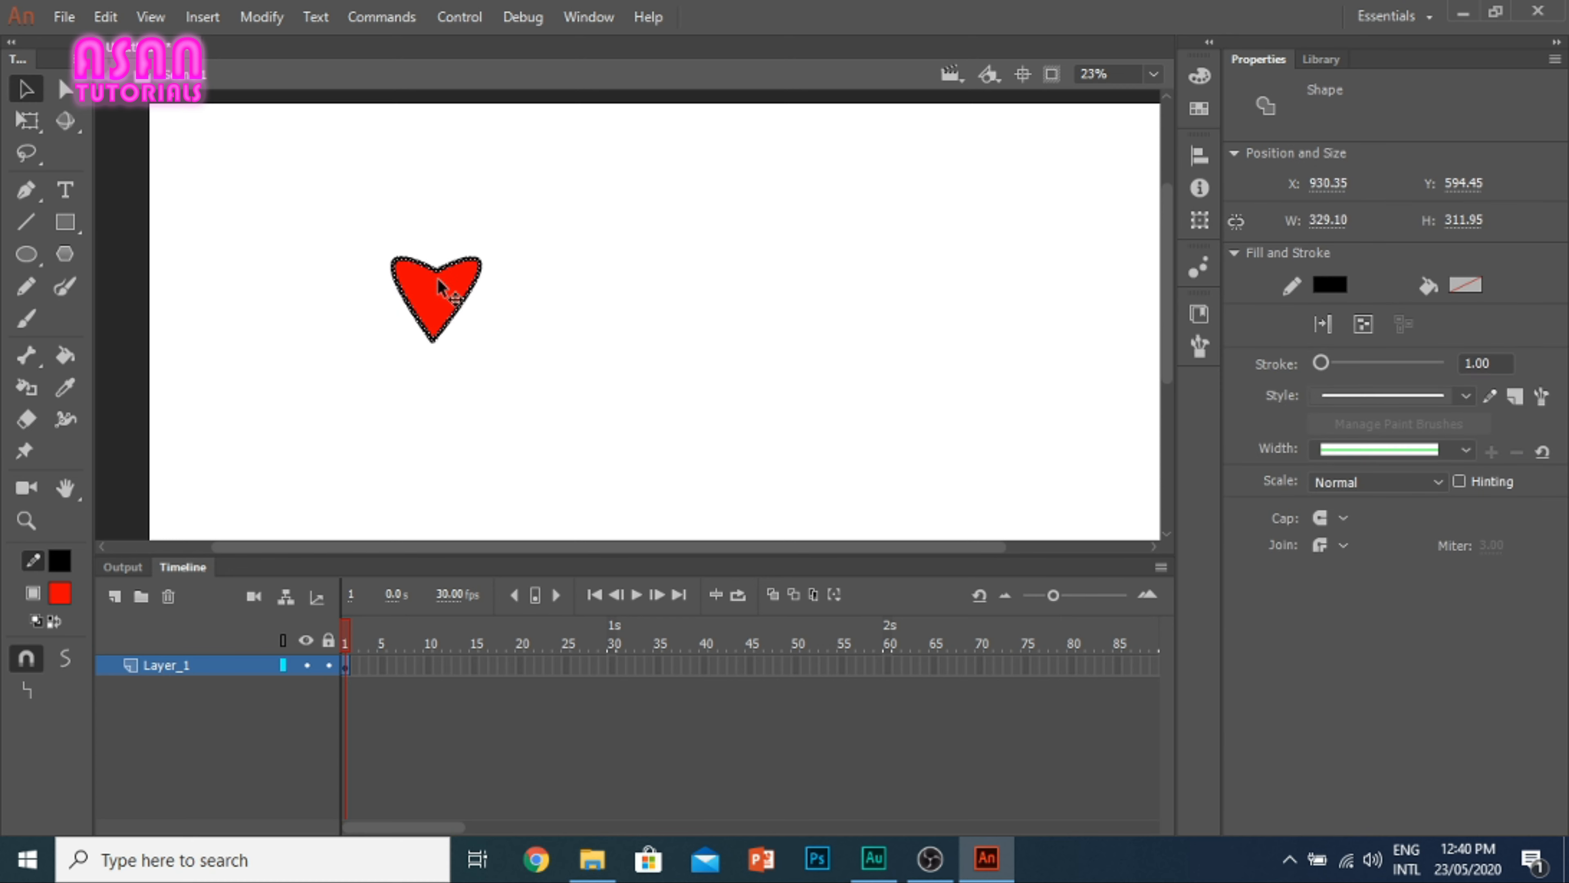
left_click_drag(508, 388, 321, 186)
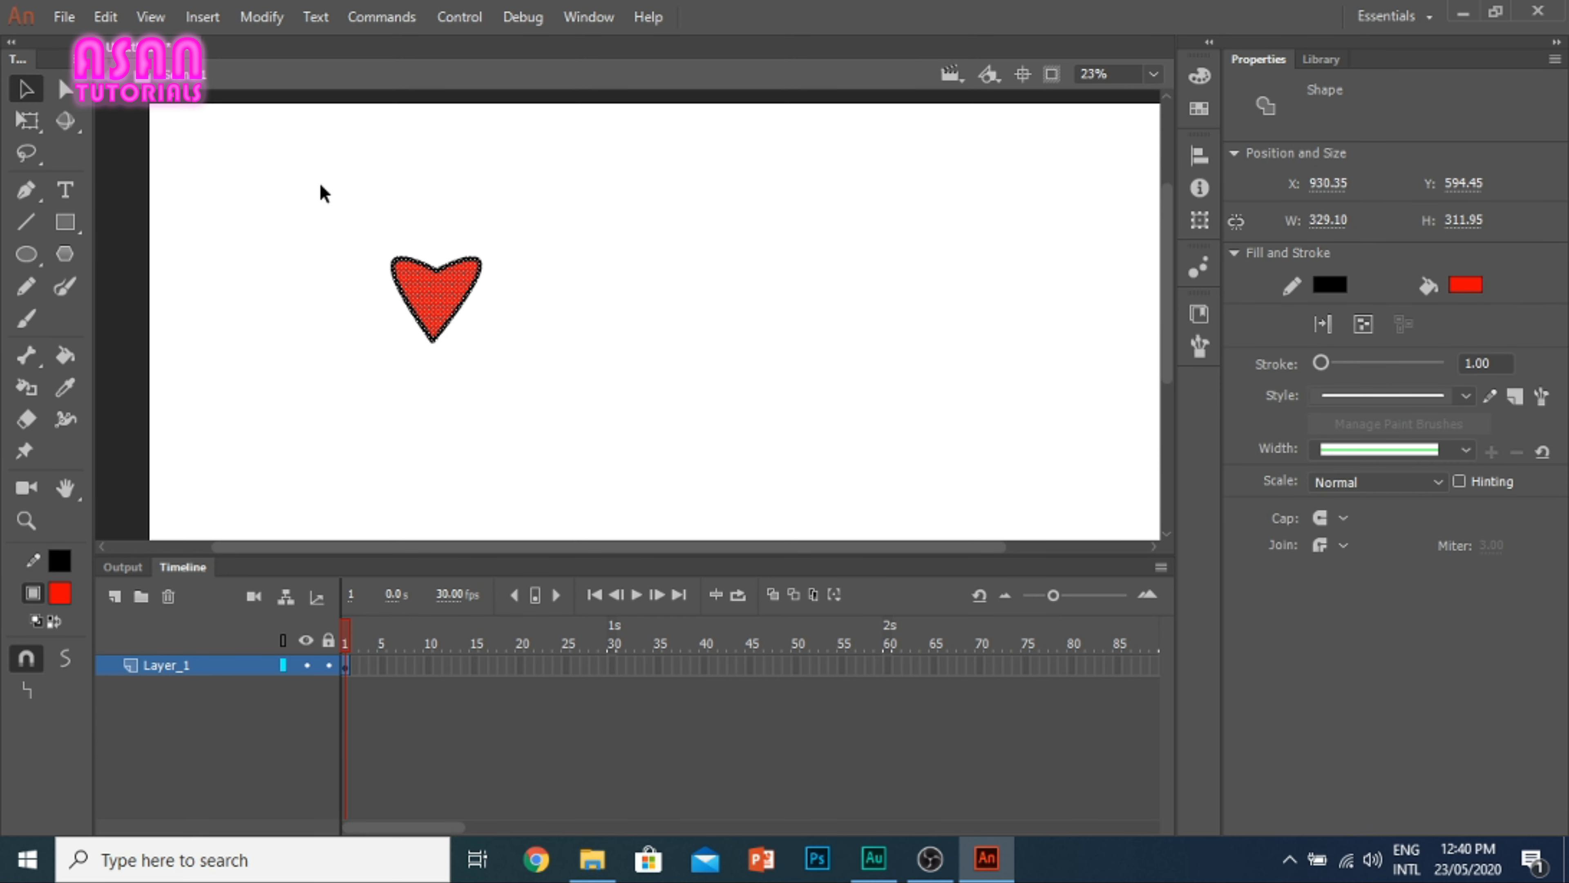
key("Delete")
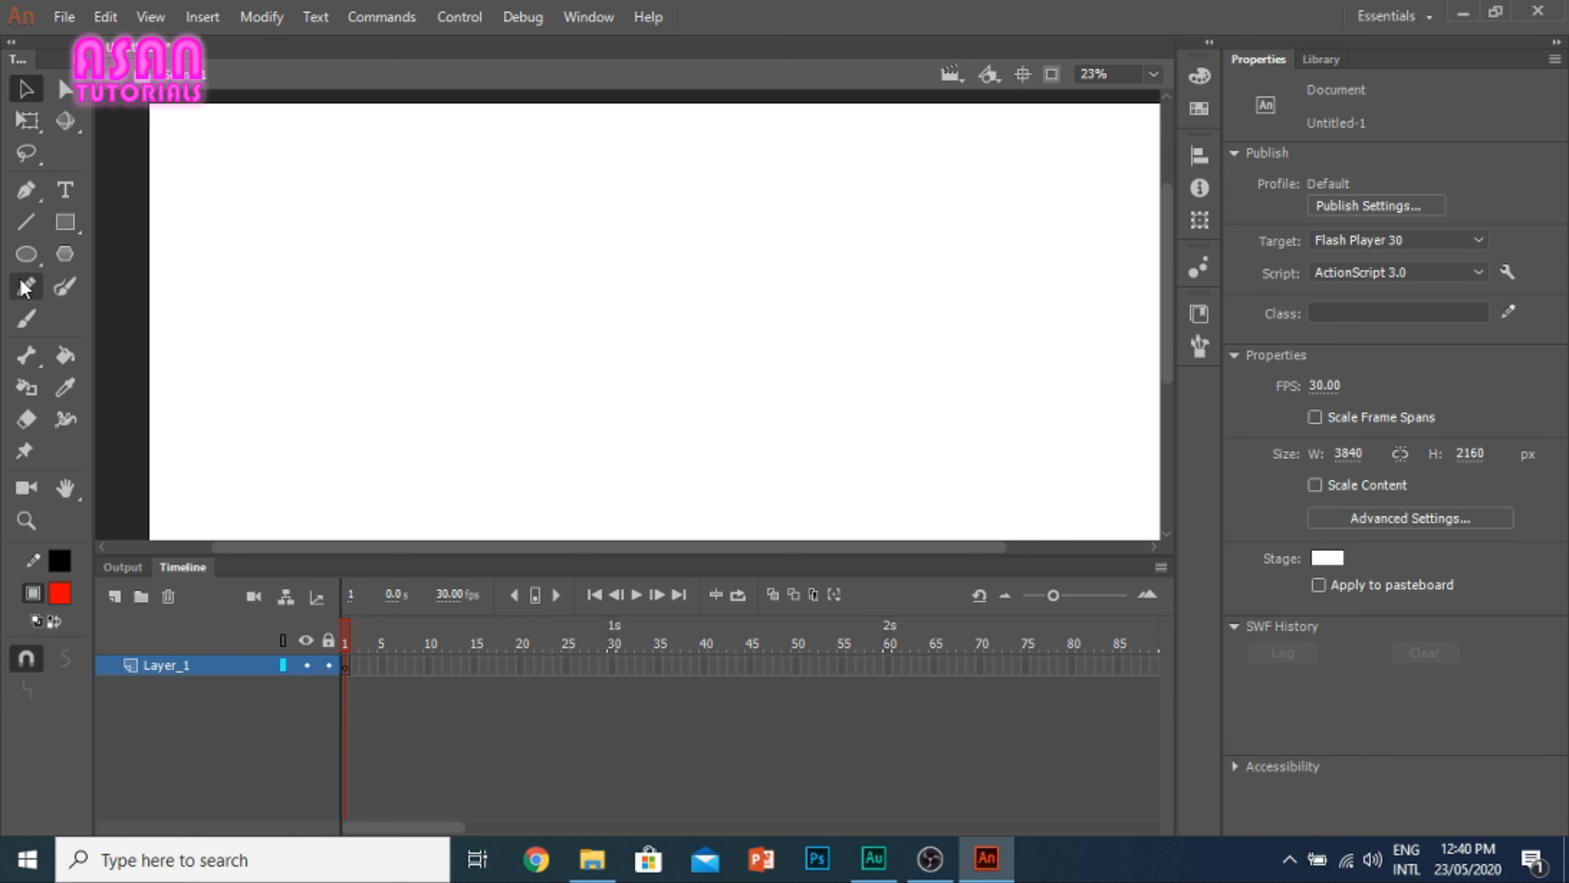
Step: Draw a wide, flat red rectangle with a black outline, about 1734 by 170 px, across the stage's upper part
left_click(66, 224)
left_click_drag(319, 181, 776, 227)
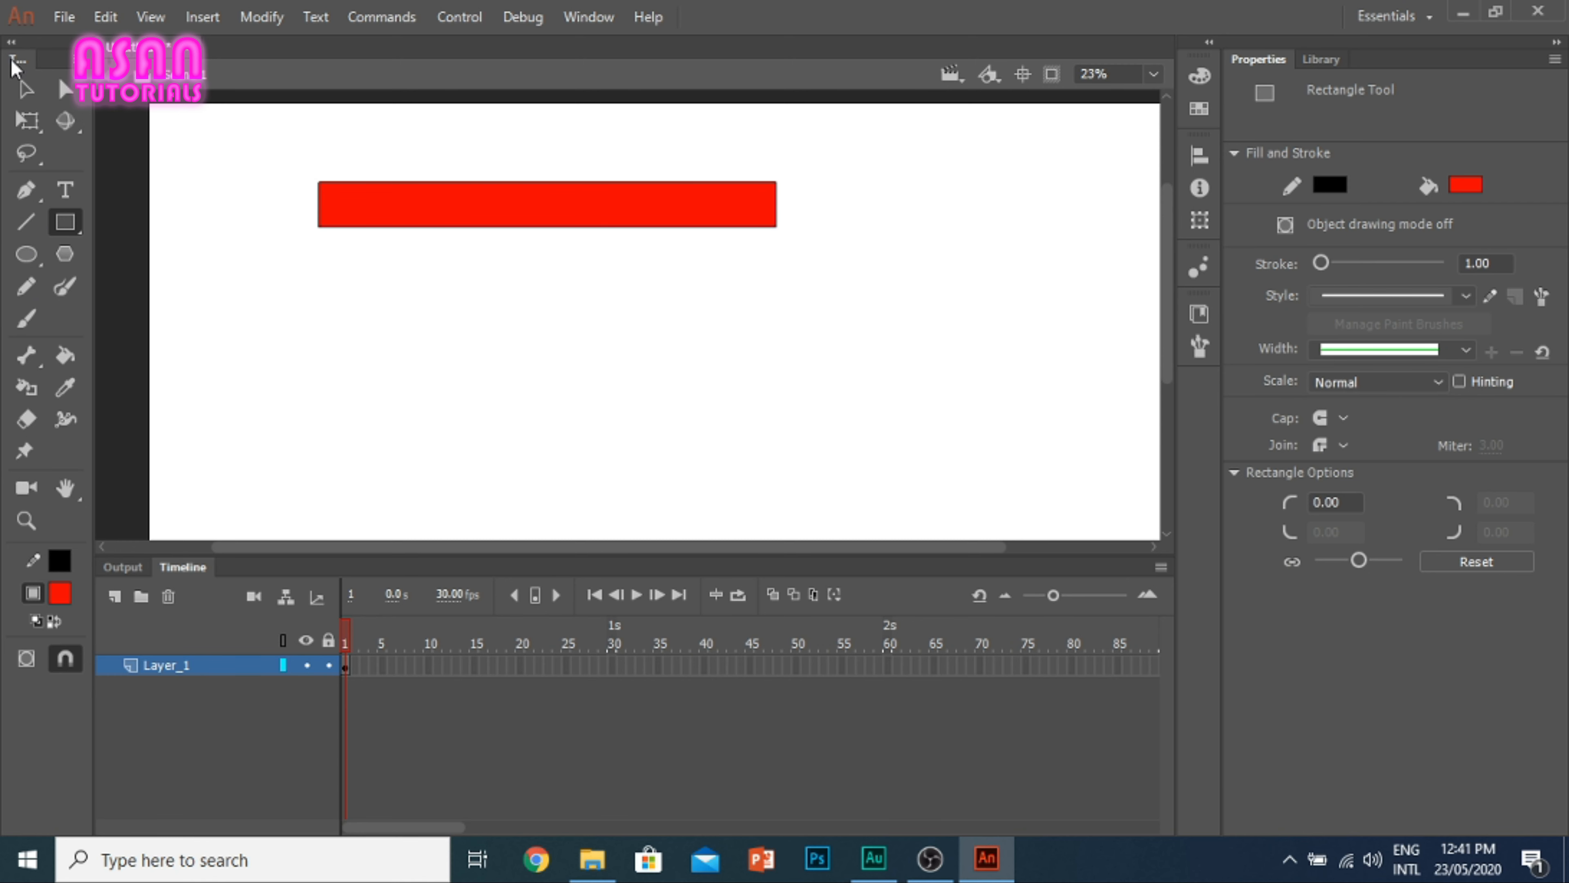
left_click(25, 88)
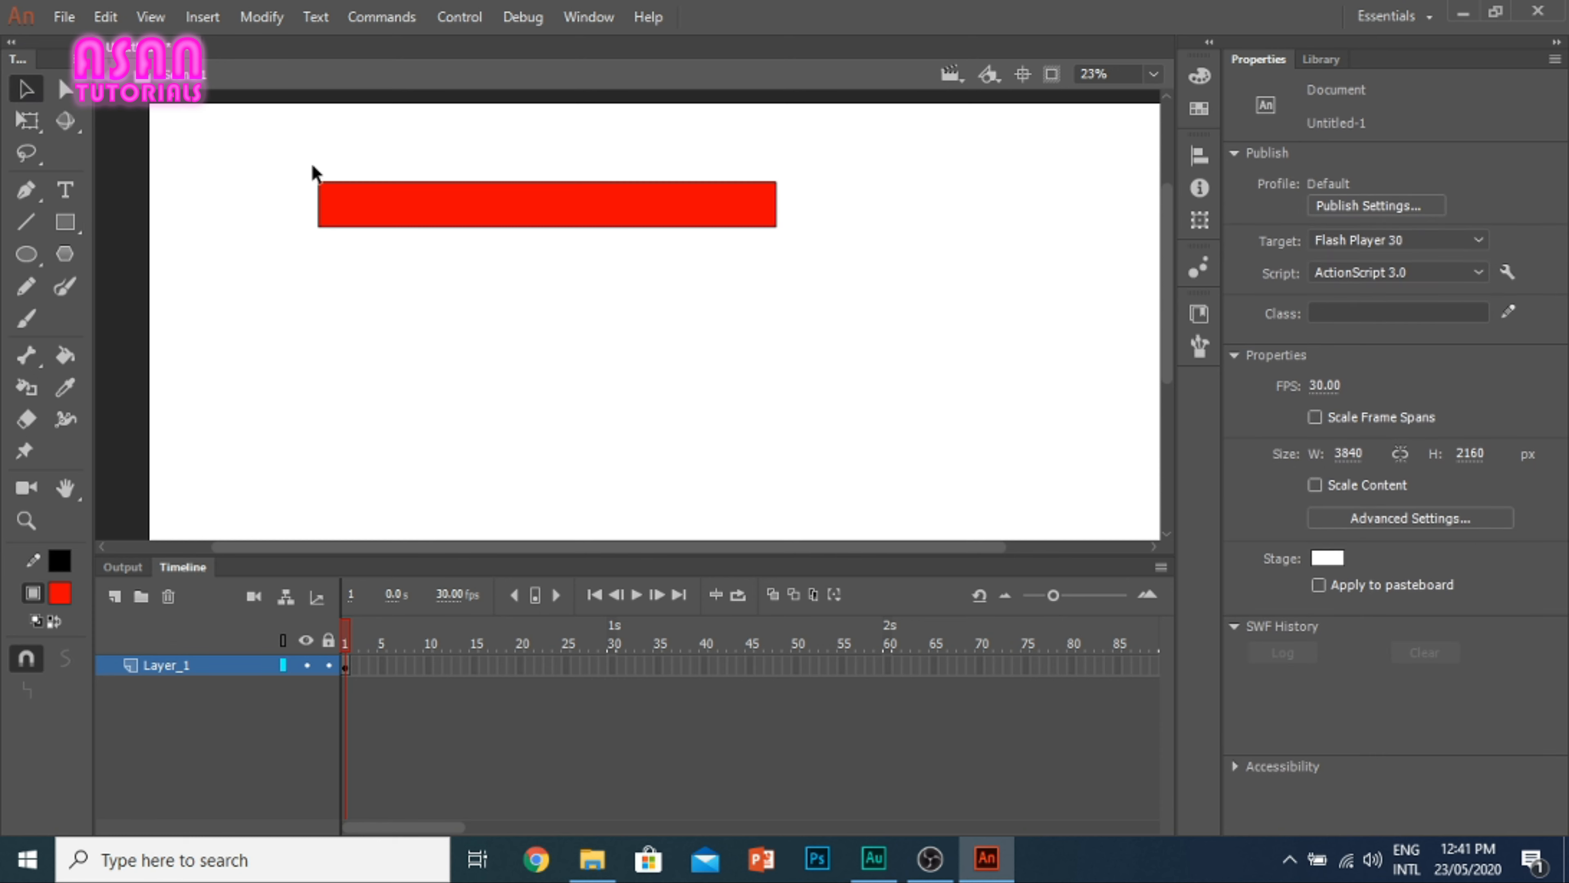
left_click_drag(527, 186, 526, 167)
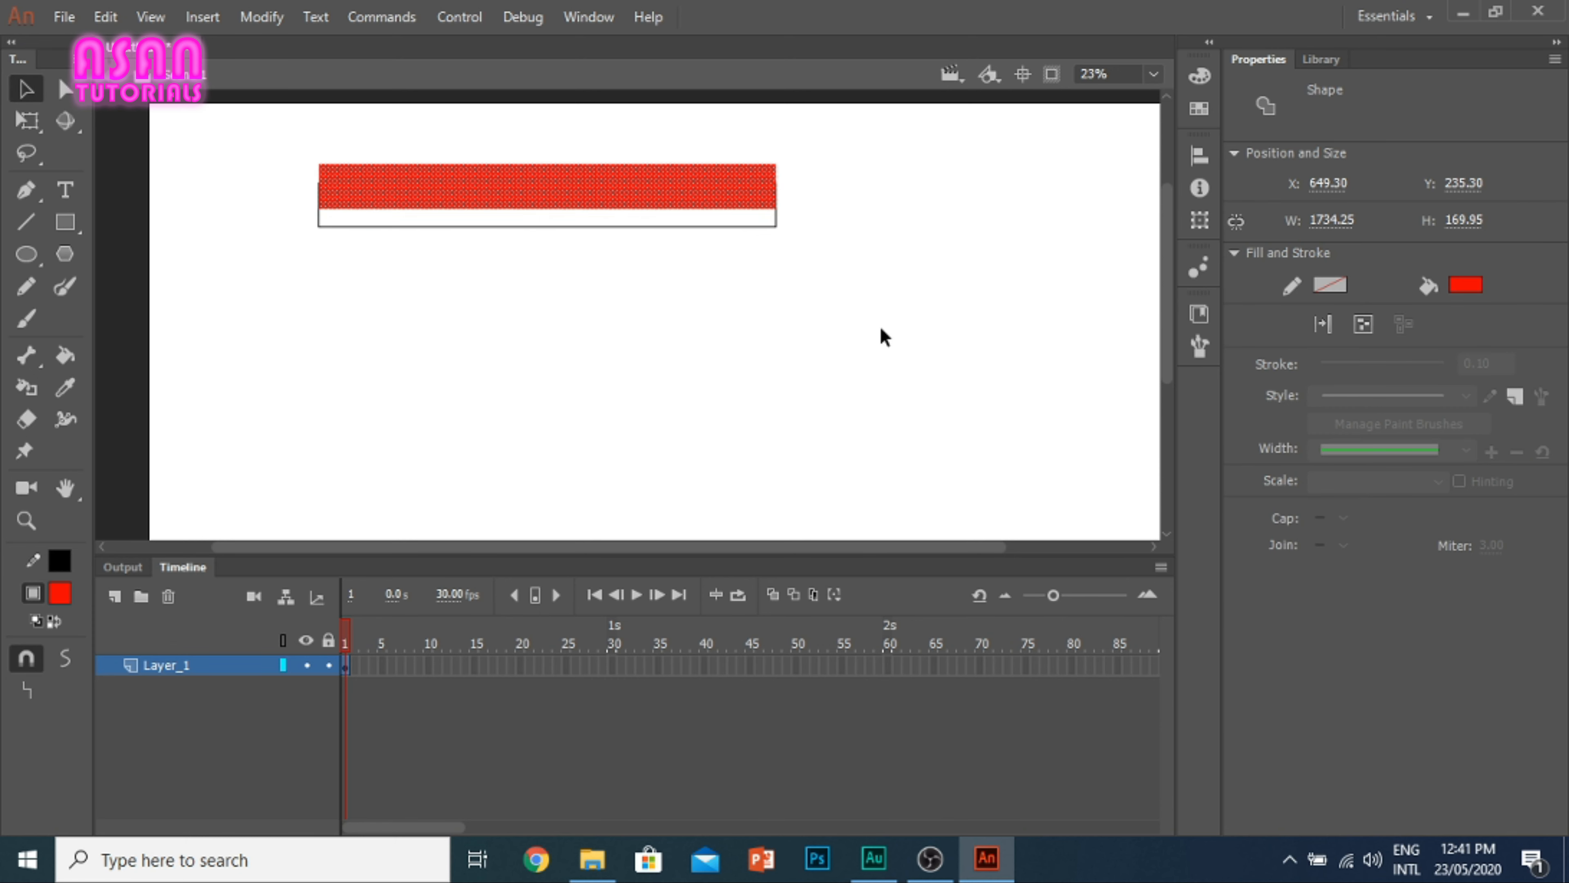
key("ctrl+z")
Step: Select the whole rectangle with its outline and set its stroke to 36.45 and its fill to light green
left_click_drag(919, 355, 359, 206)
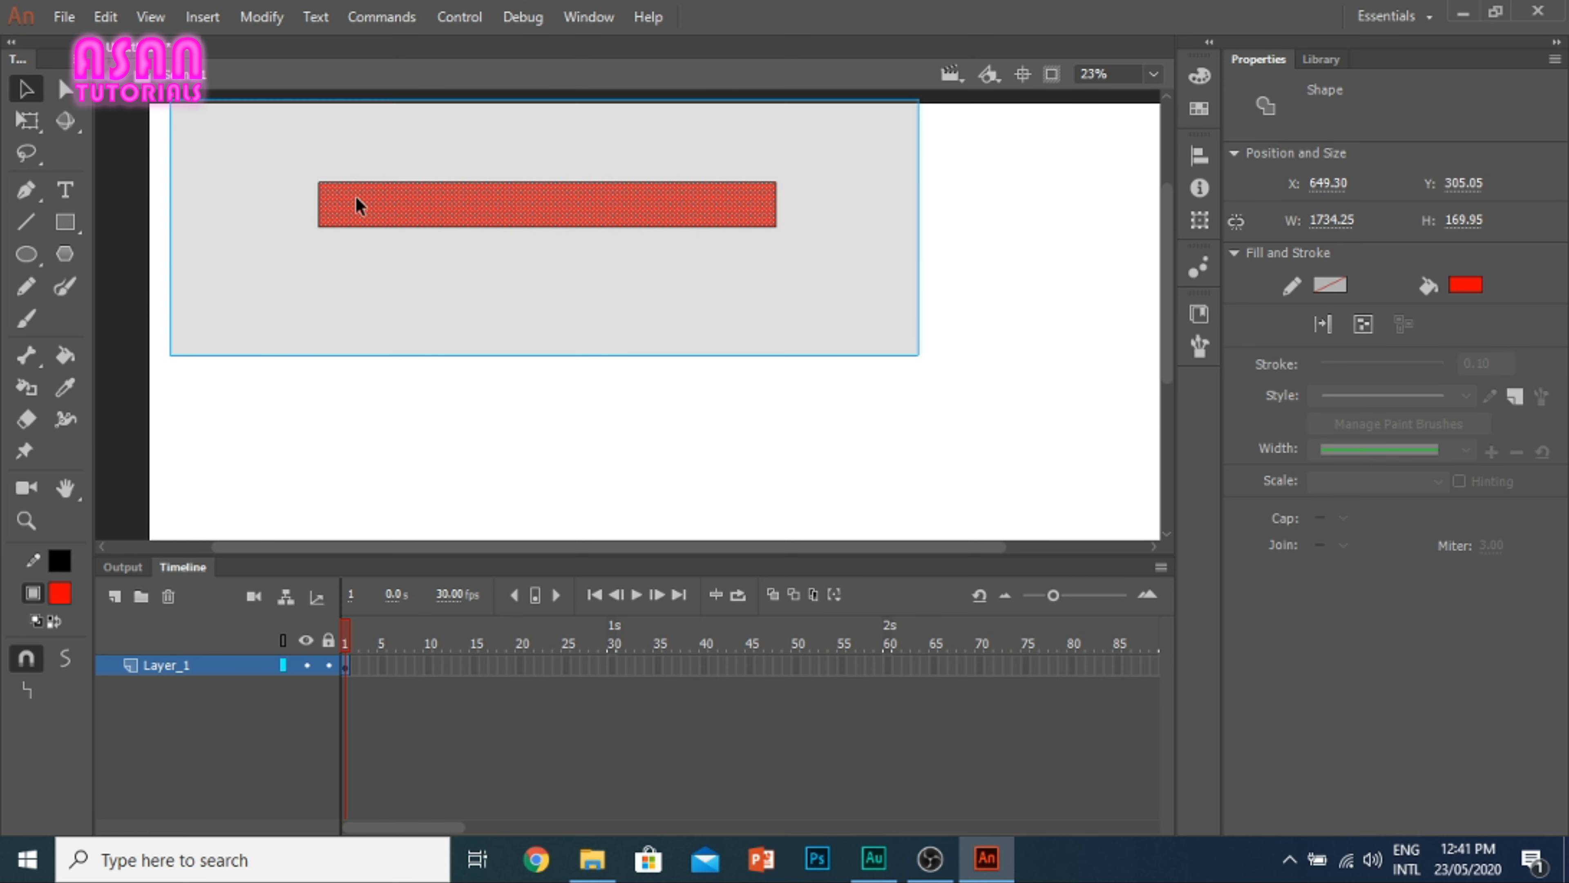
left_click(769, 291)
left_click_drag(854, 290, 223, 94)
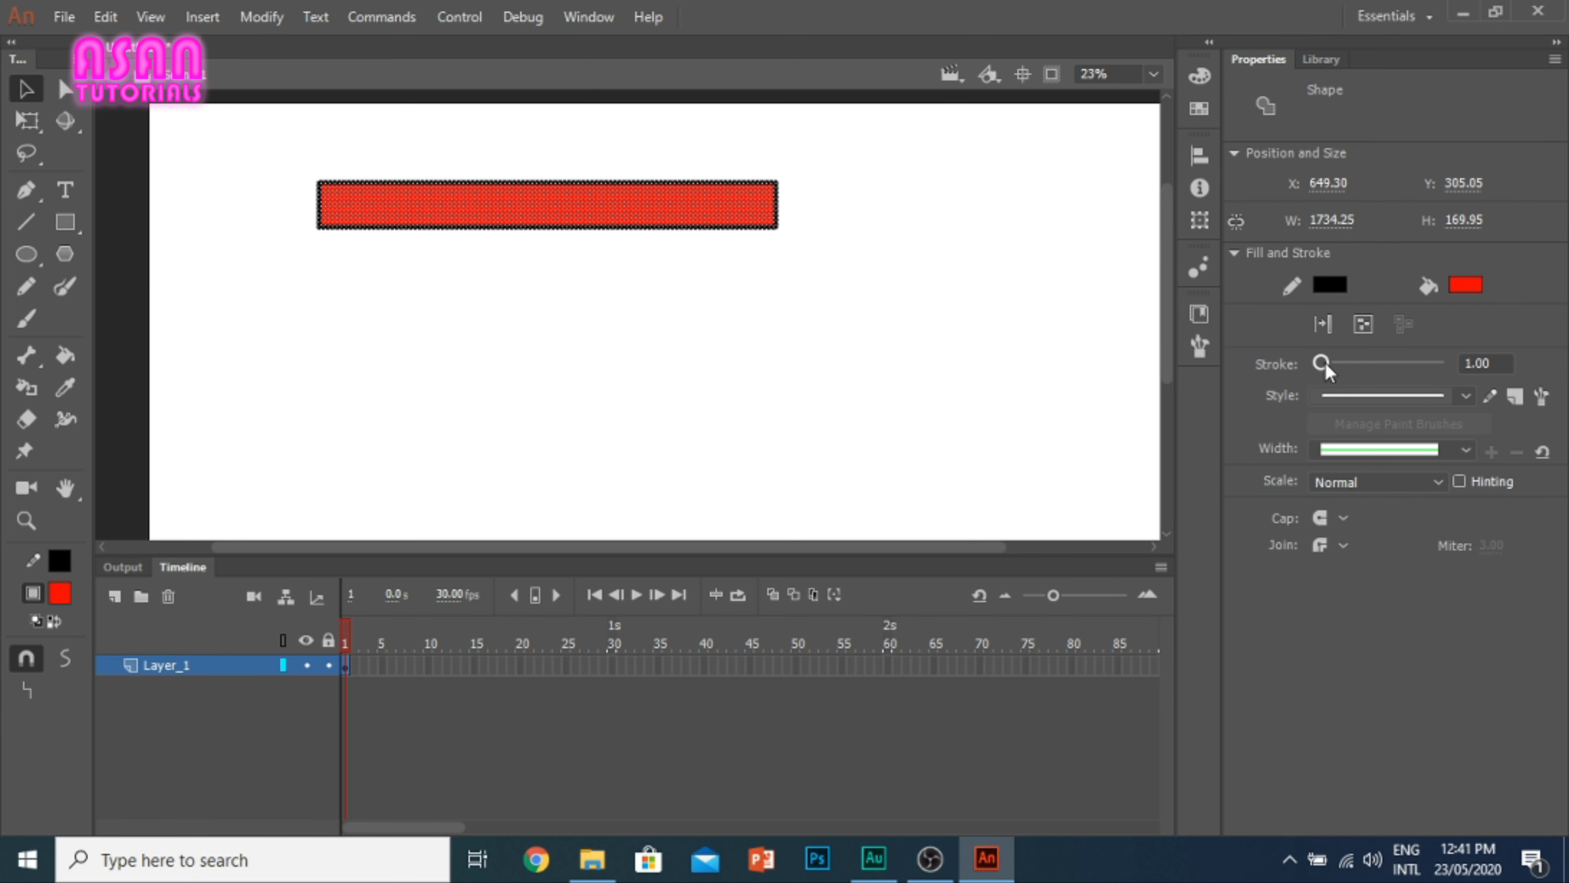
mouse_move(1322, 366)
left_mouse_down()
mouse_move(1362, 374)
mouse_move(1333, 371)
mouse_move(1346, 377)
left_mouse_up()
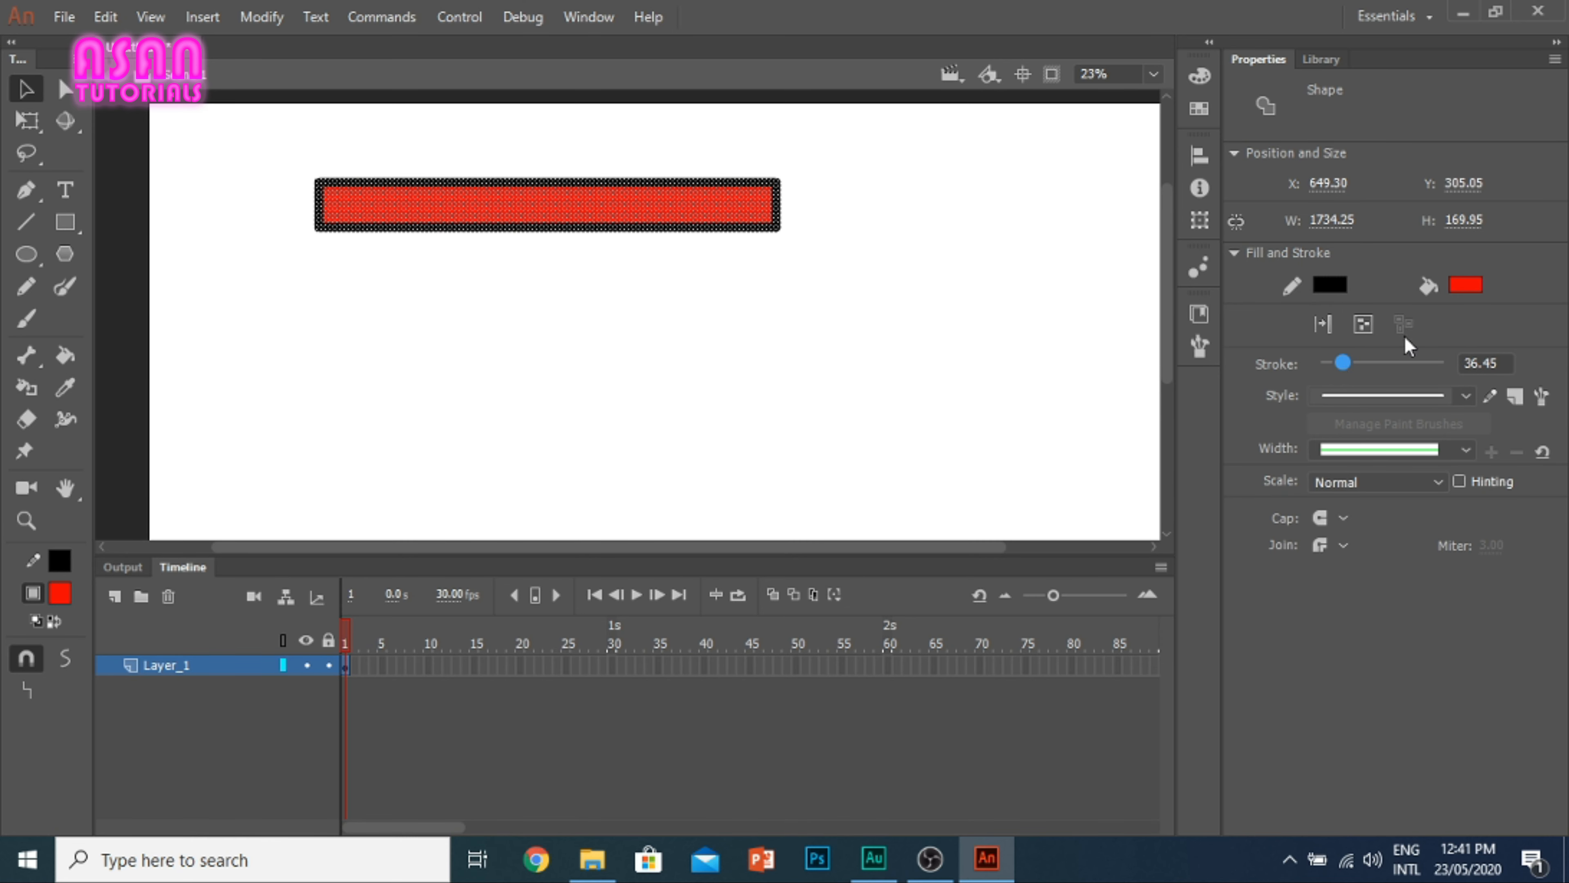
left_click(1465, 285)
left_click(1236, 461)
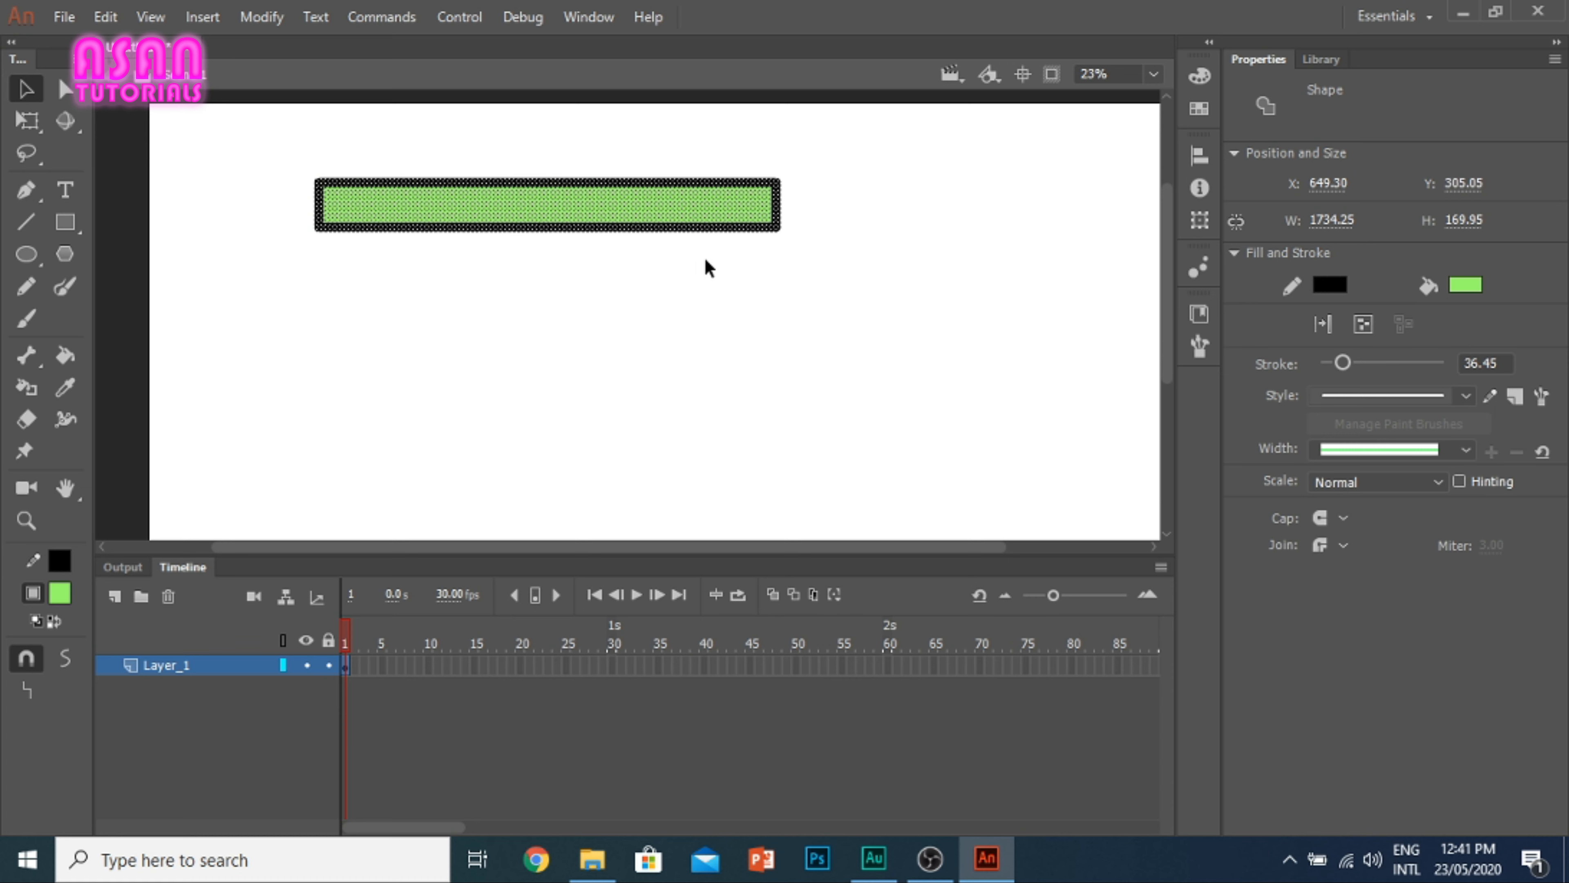
Step: Marquee-select two portions of the rectangle's lower edge and move each piece away onto the empty stage below
left_click(847, 279)
left_click_drag(722, 273, 589, 206)
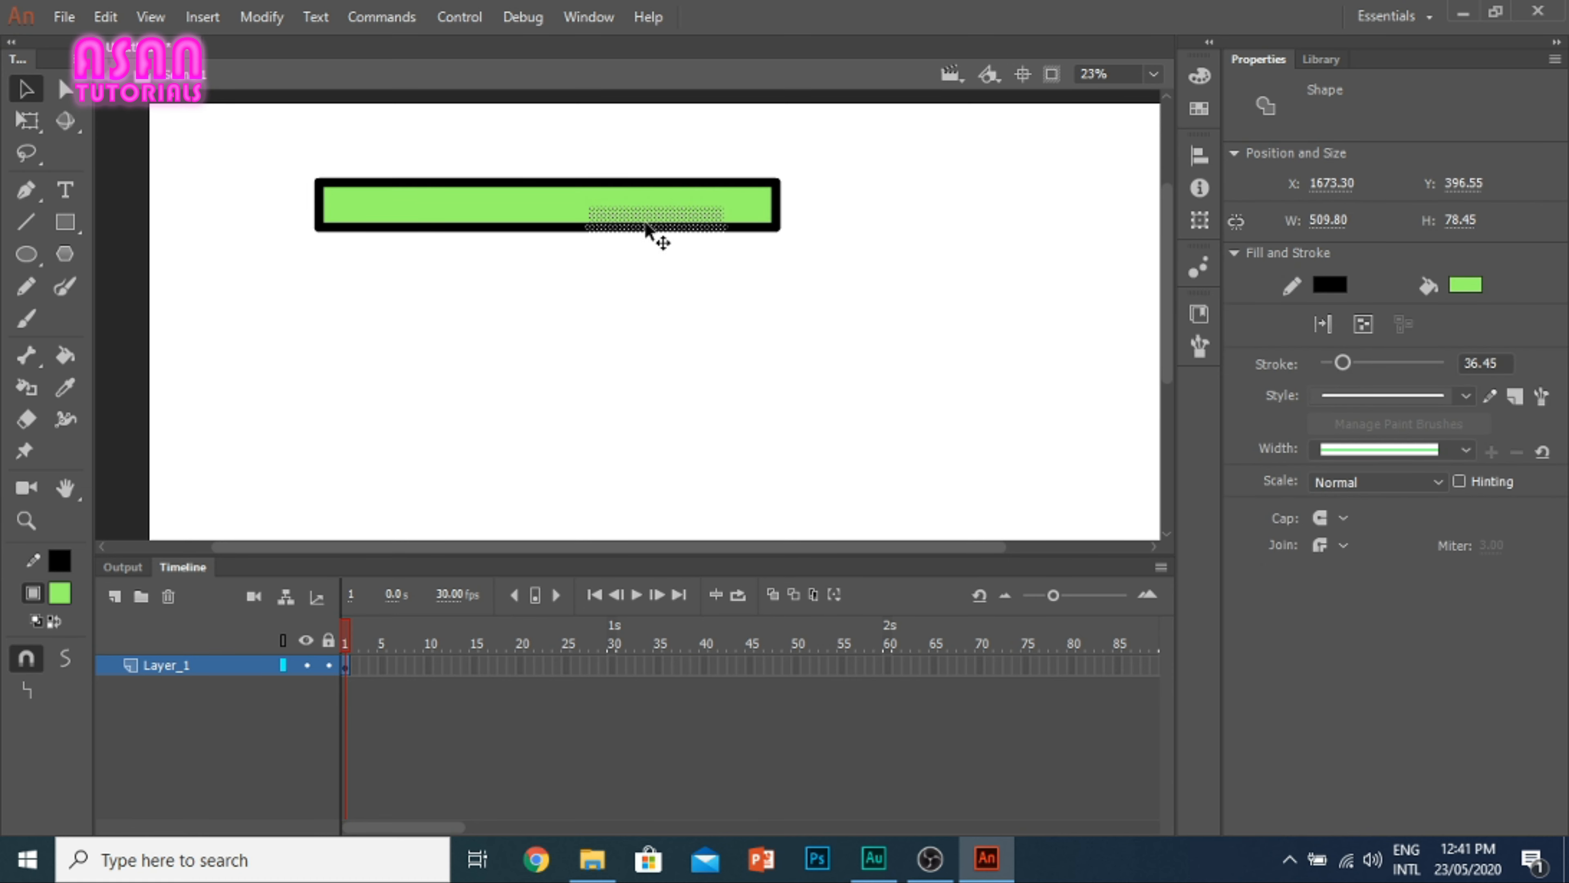
mouse_move(652, 235)
left_mouse_down()
mouse_move(830, 438)
mouse_move(899, 421)
left_mouse_up()
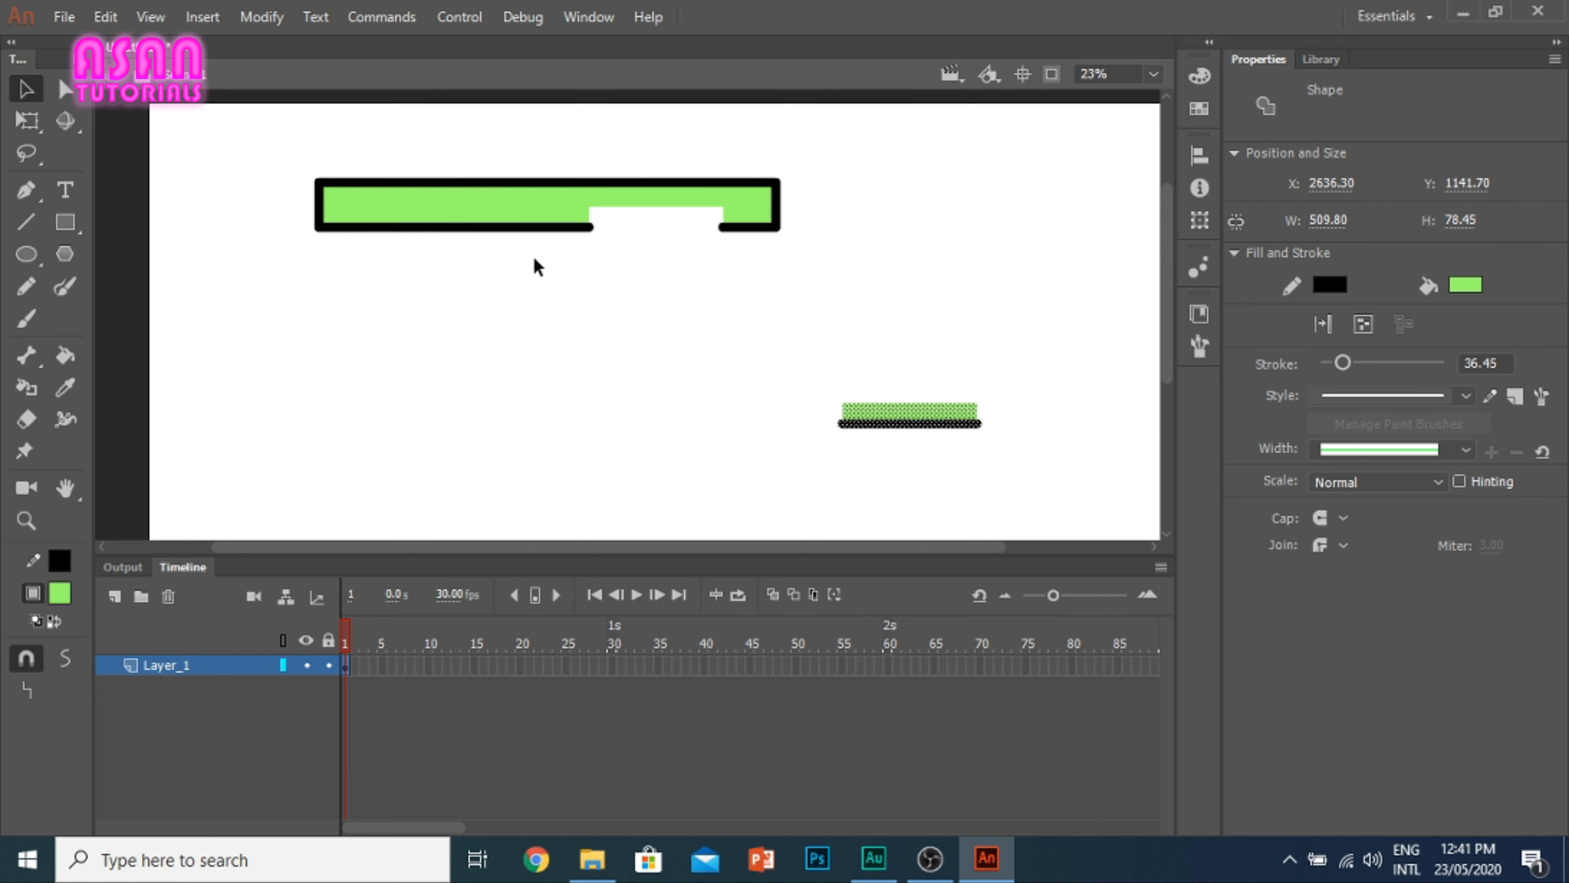
mouse_move(536, 268)
left_mouse_down()
mouse_move(420, 207)
mouse_move(477, 315)
mouse_move(464, 373)
left_mouse_up()
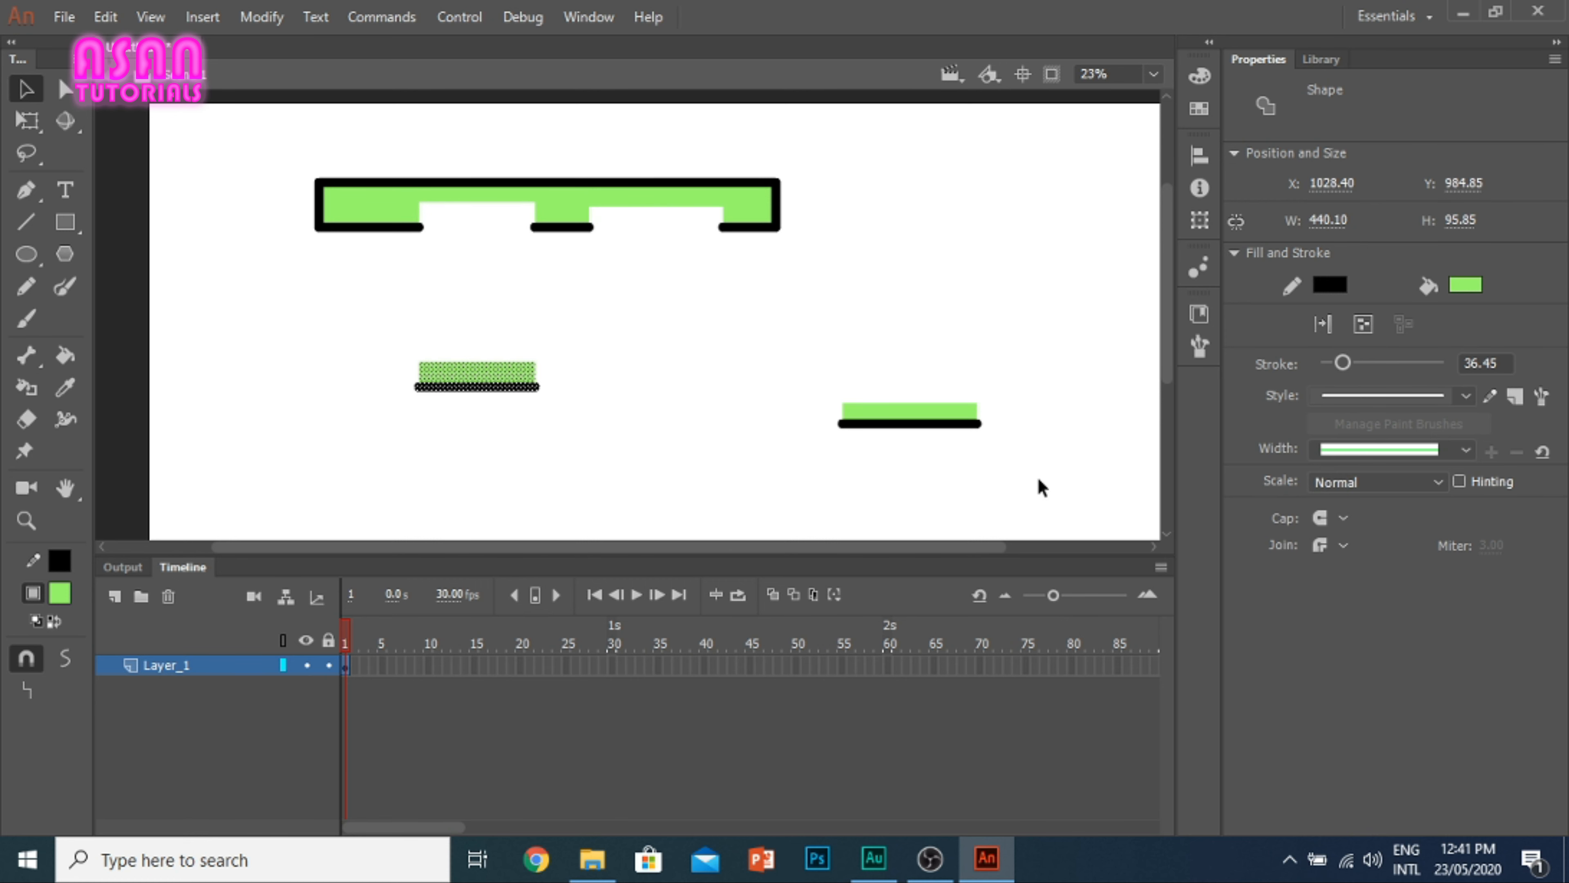
left_click_drag(1036, 461, 260, 351)
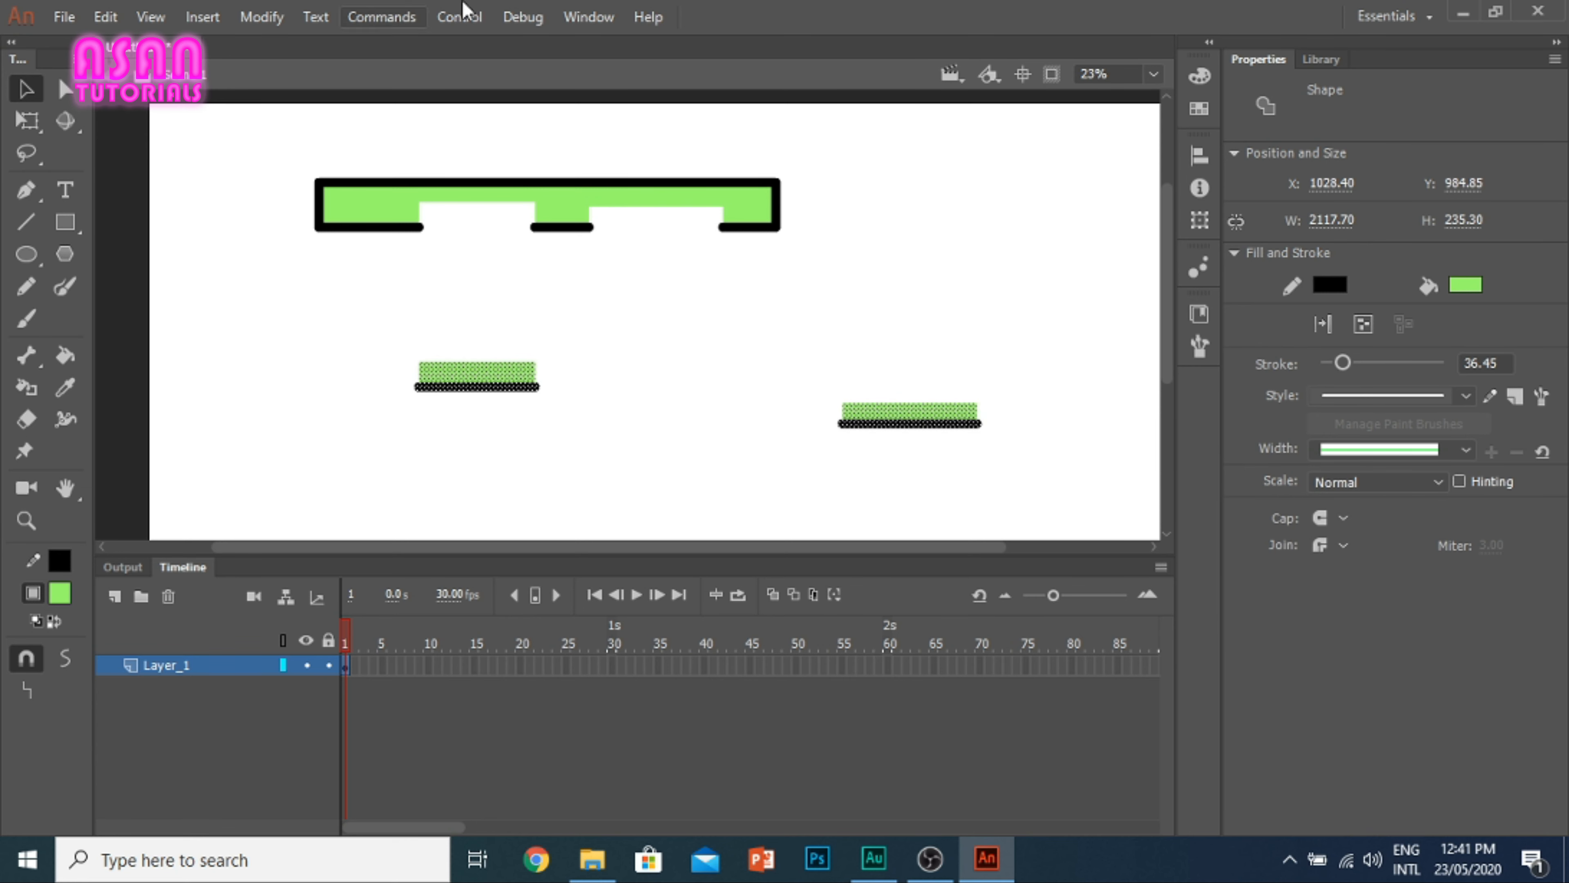
left_click(838, 350)
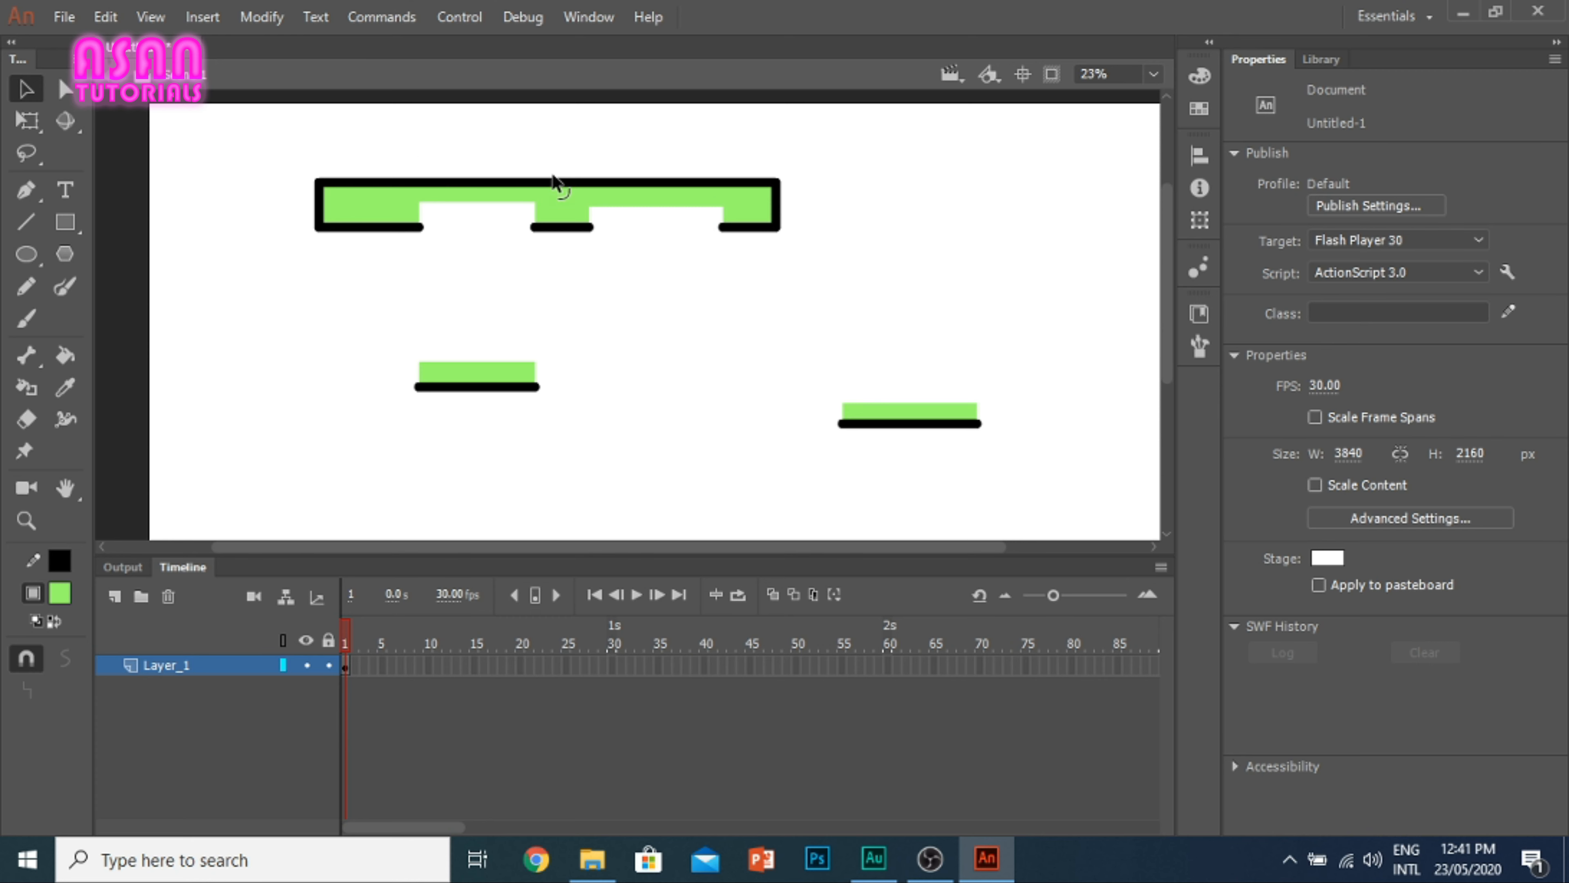
Step: Bend the rectangle's upper edge upward into an arc and bulge both short sides outward
left_click_drag(545, 179, 550, 149)
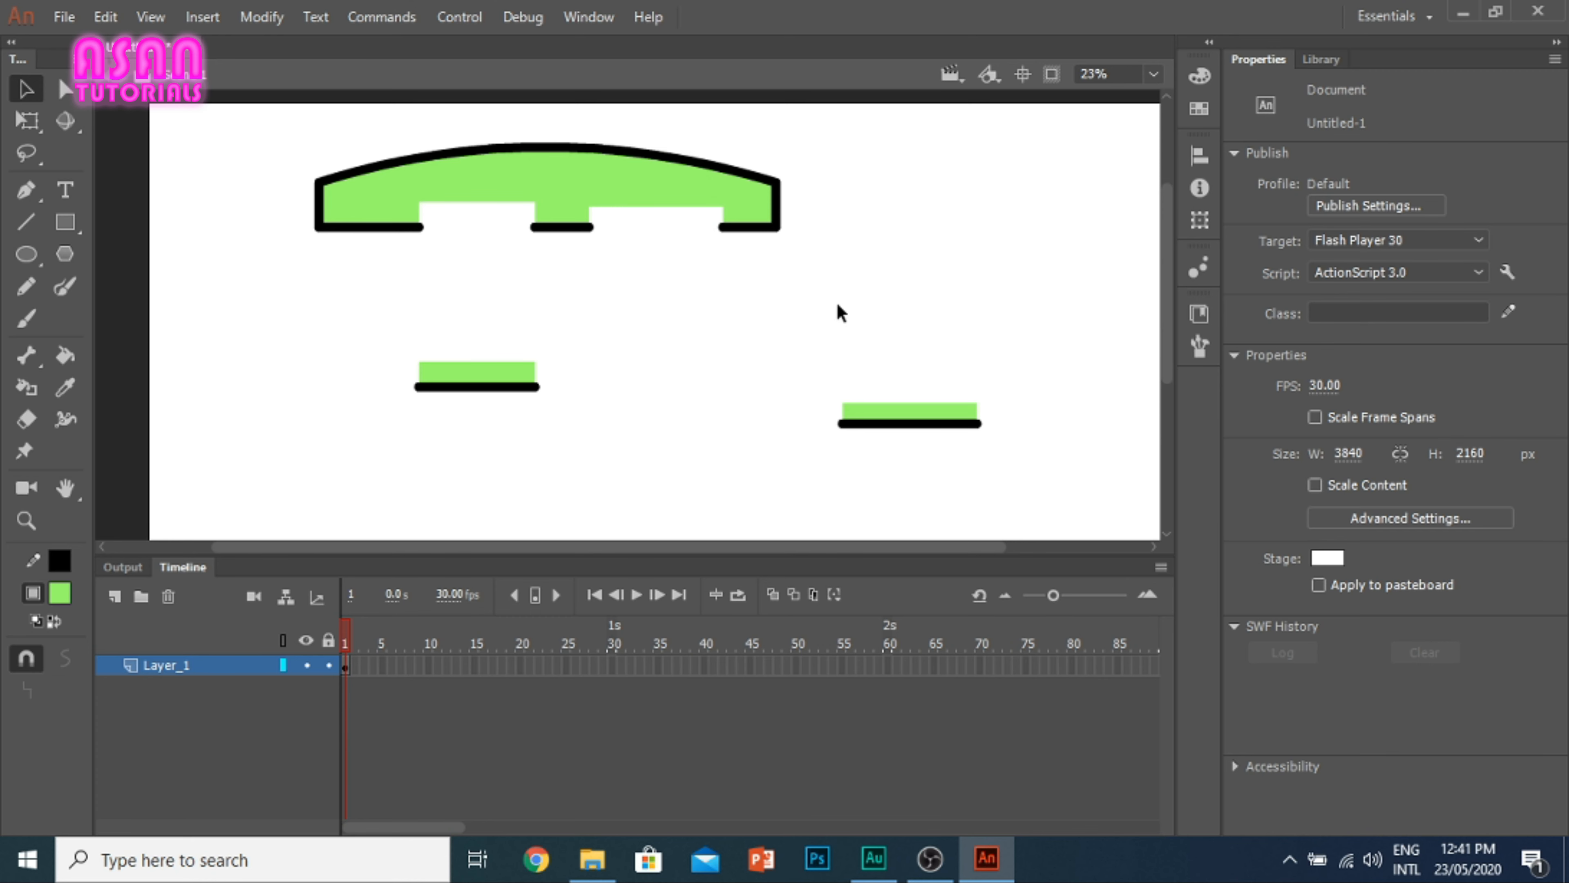
left_click_drag(774, 205, 790, 205)
left_click_drag(317, 208, 304, 206)
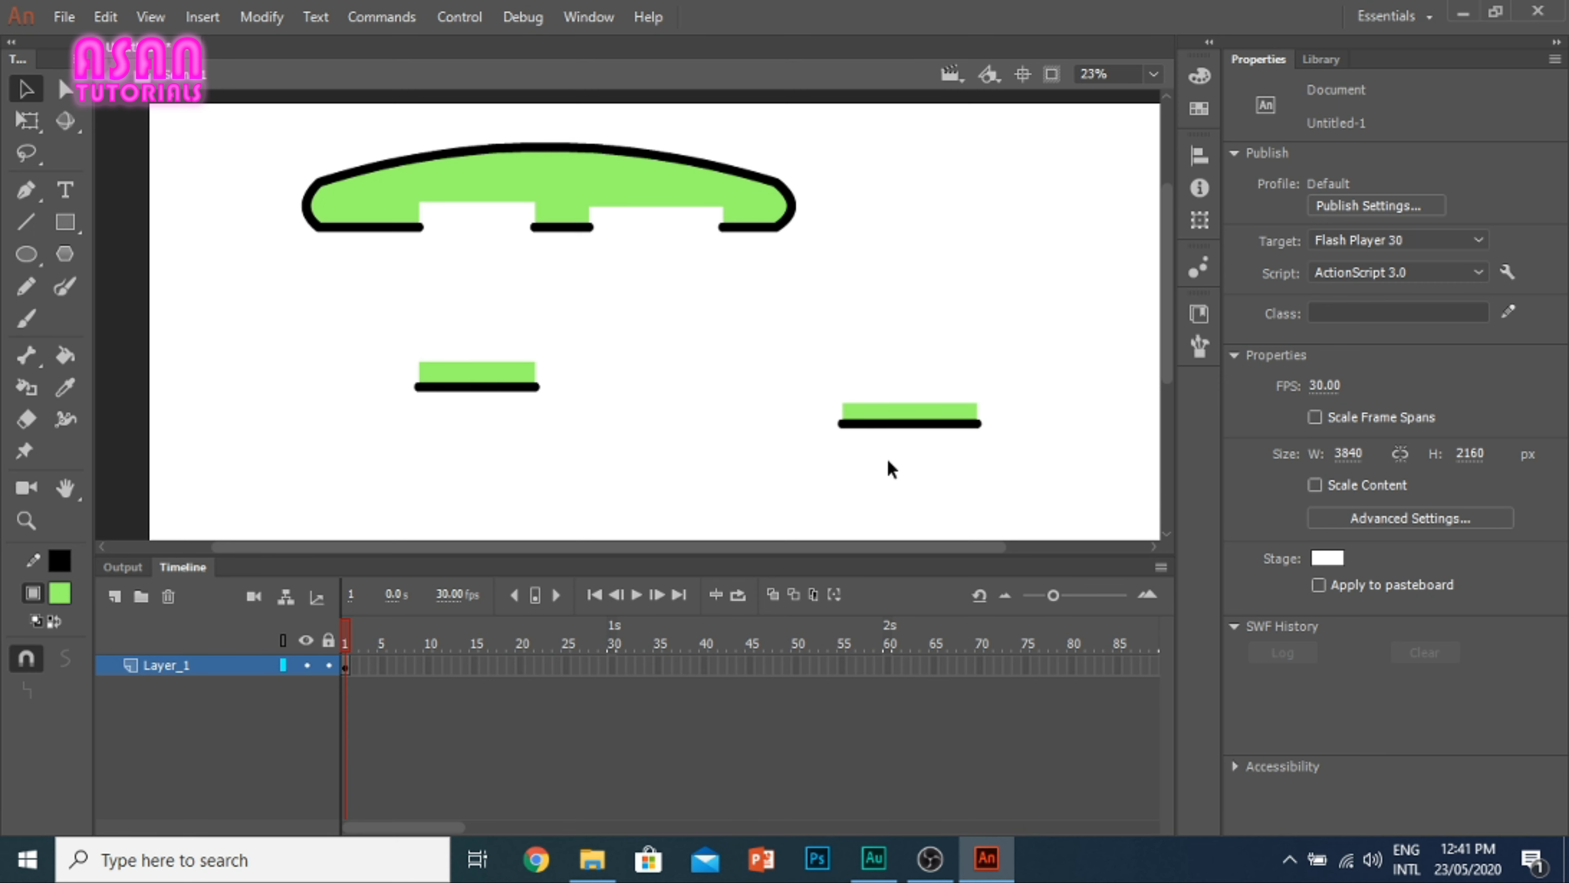
Step: Select the green shape and both detached pieces and delete them
left_click_drag(1061, 482, 243, 130)
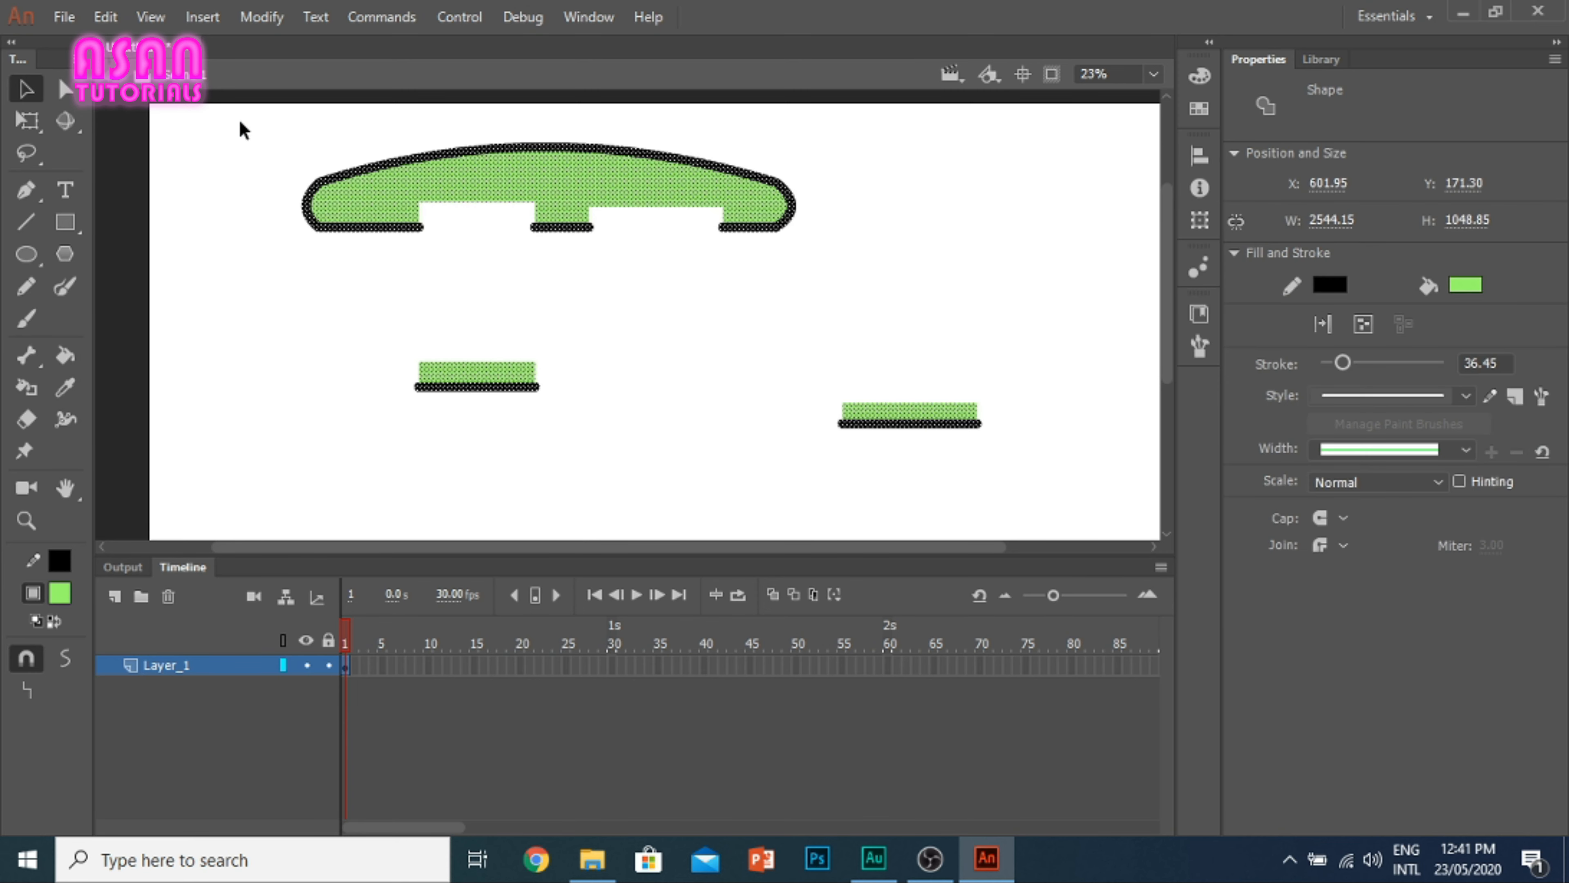
key("Delete")
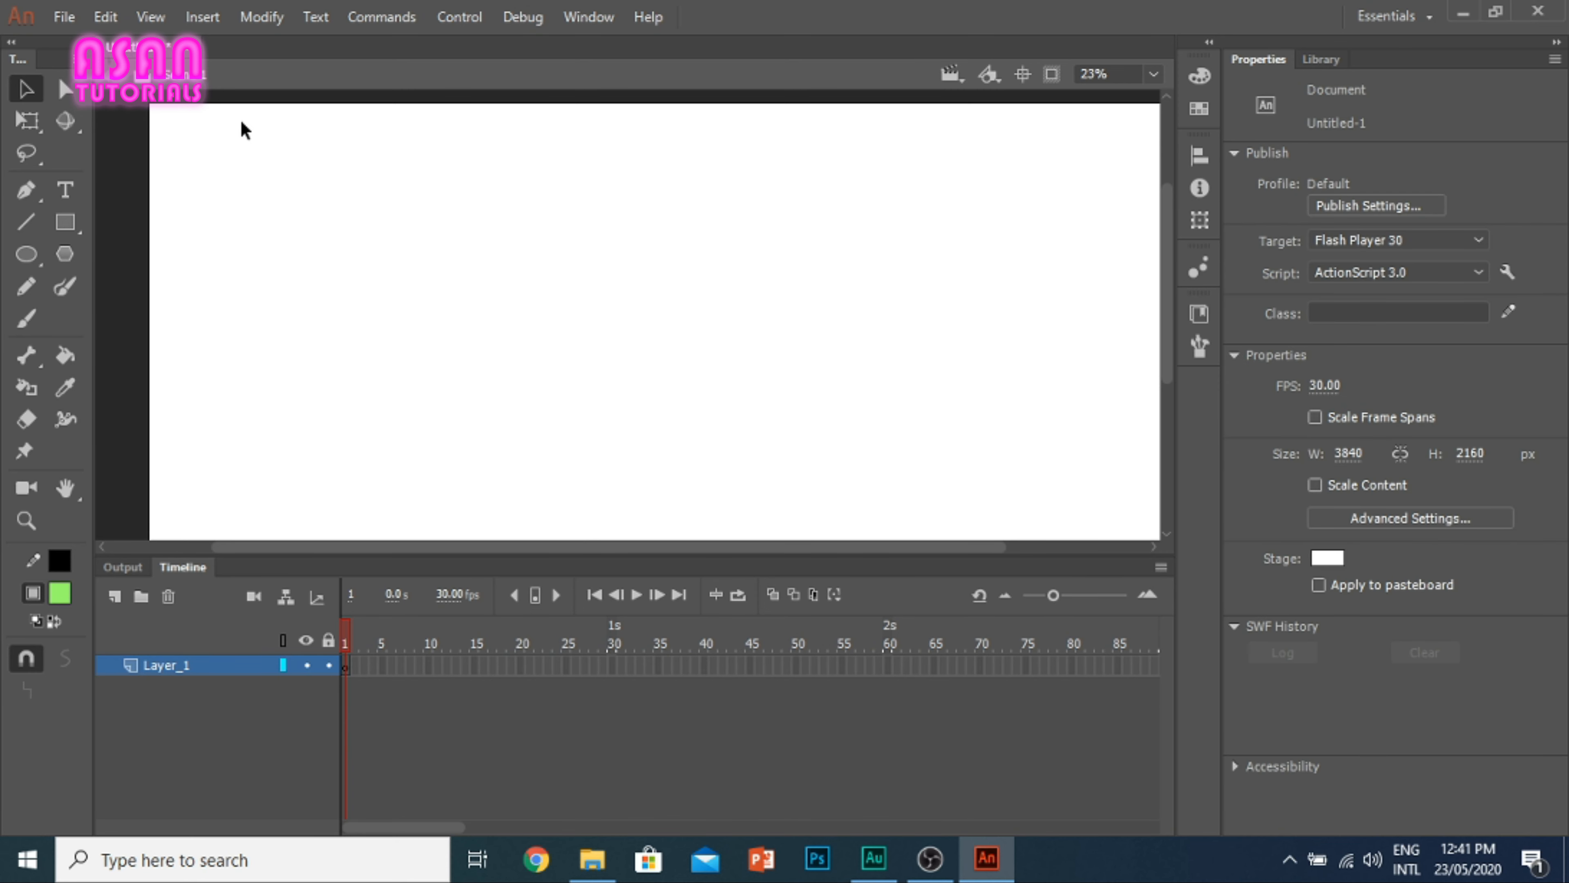
Step: Draw a wide rectangle with the Rectangle Primitive tool in the middle of the stage, about 1468 by 610 px
left_click(69, 230)
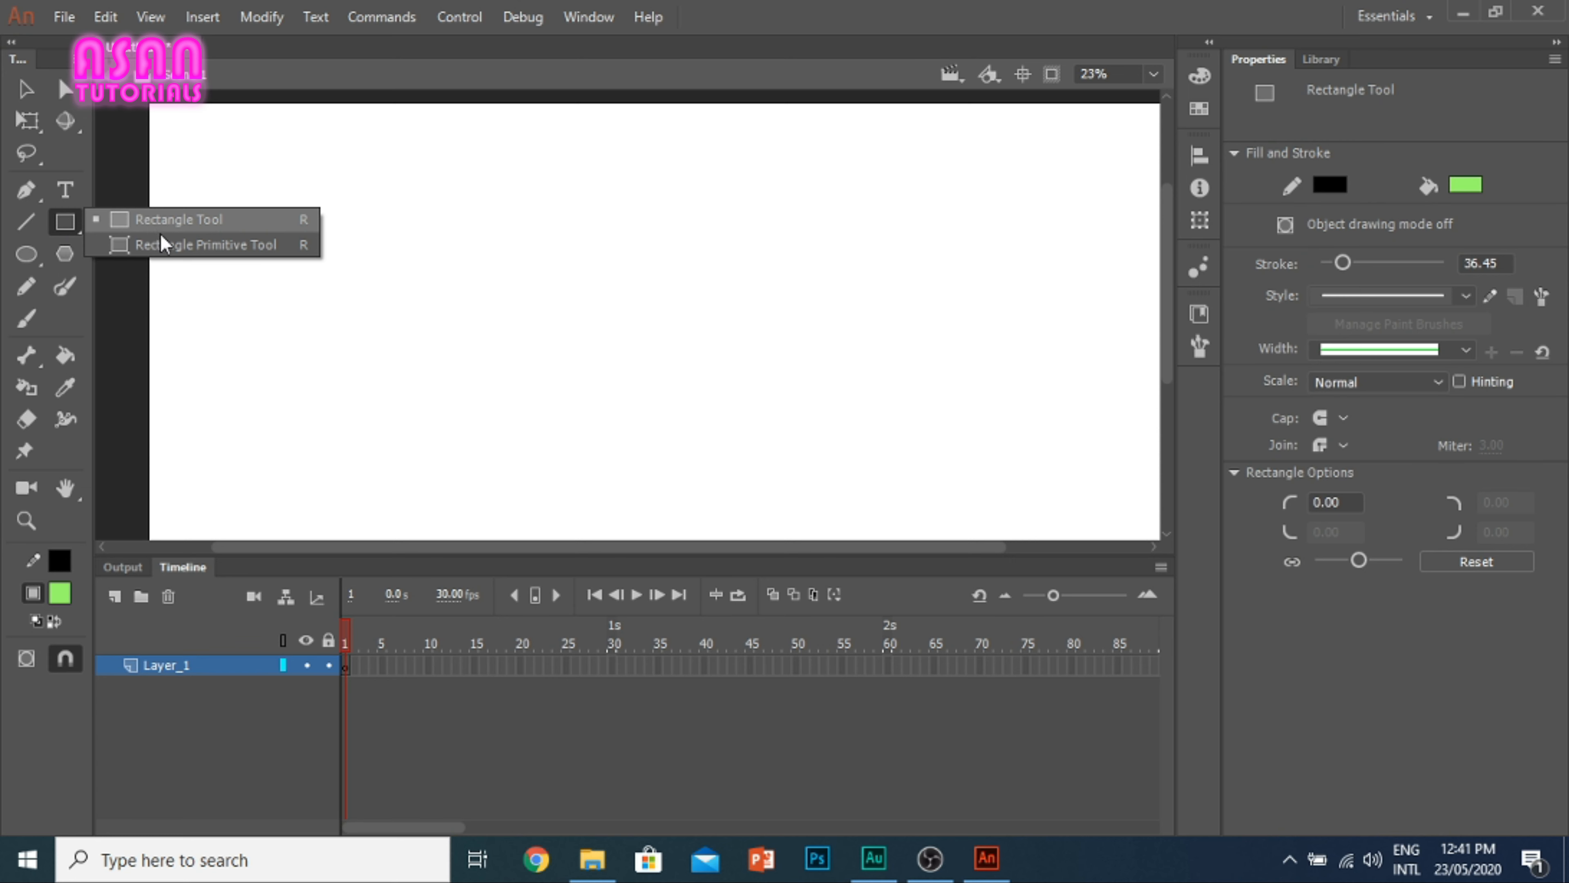
left_click(186, 252)
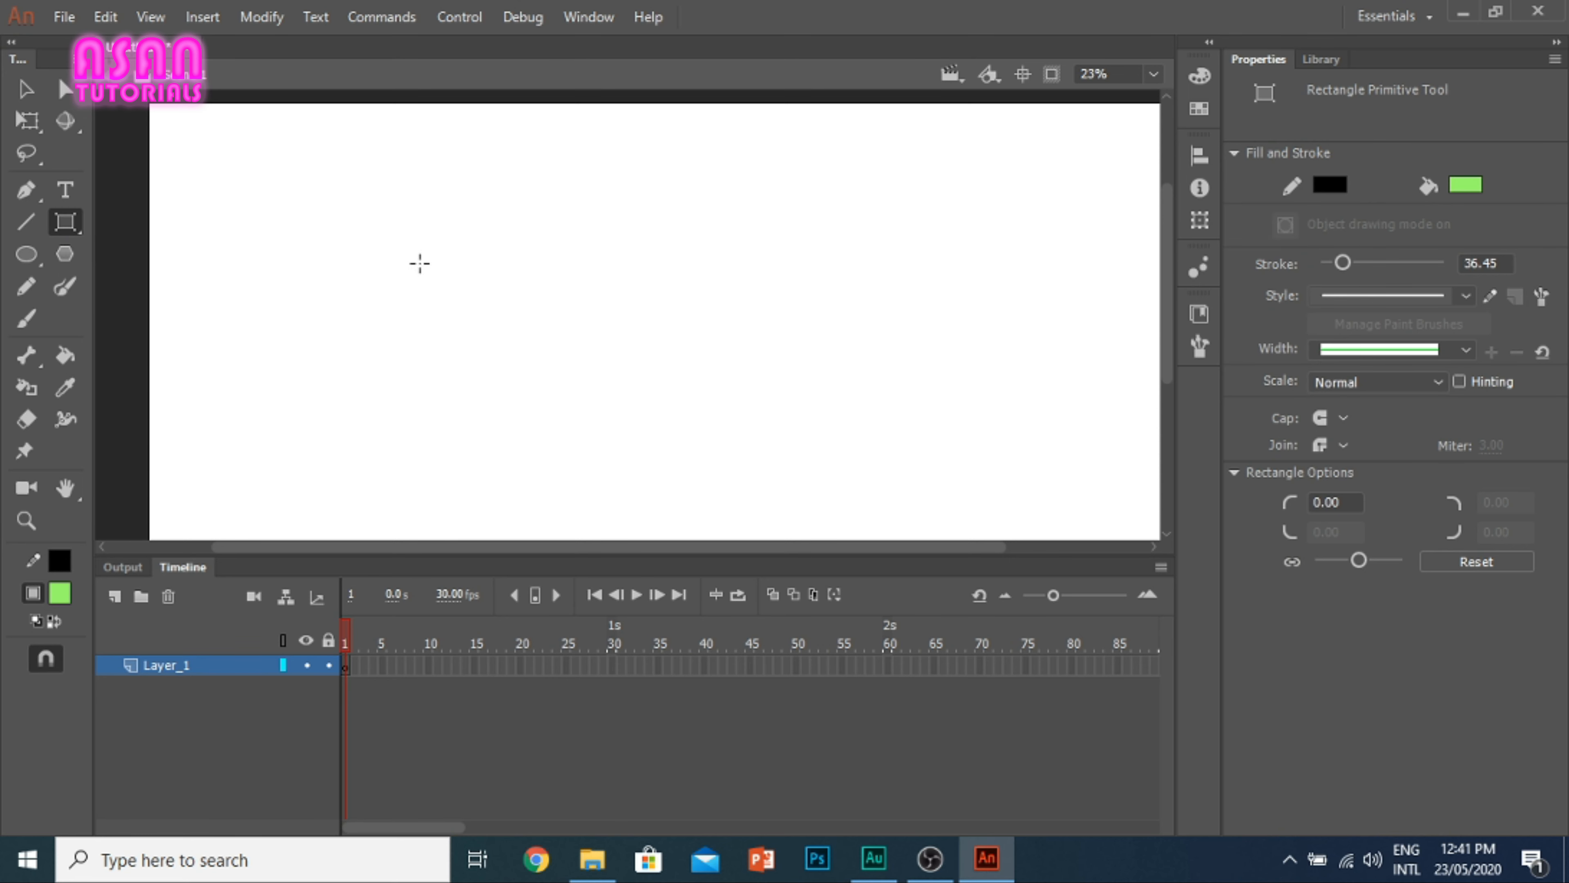
left_click_drag(415, 262, 805, 424)
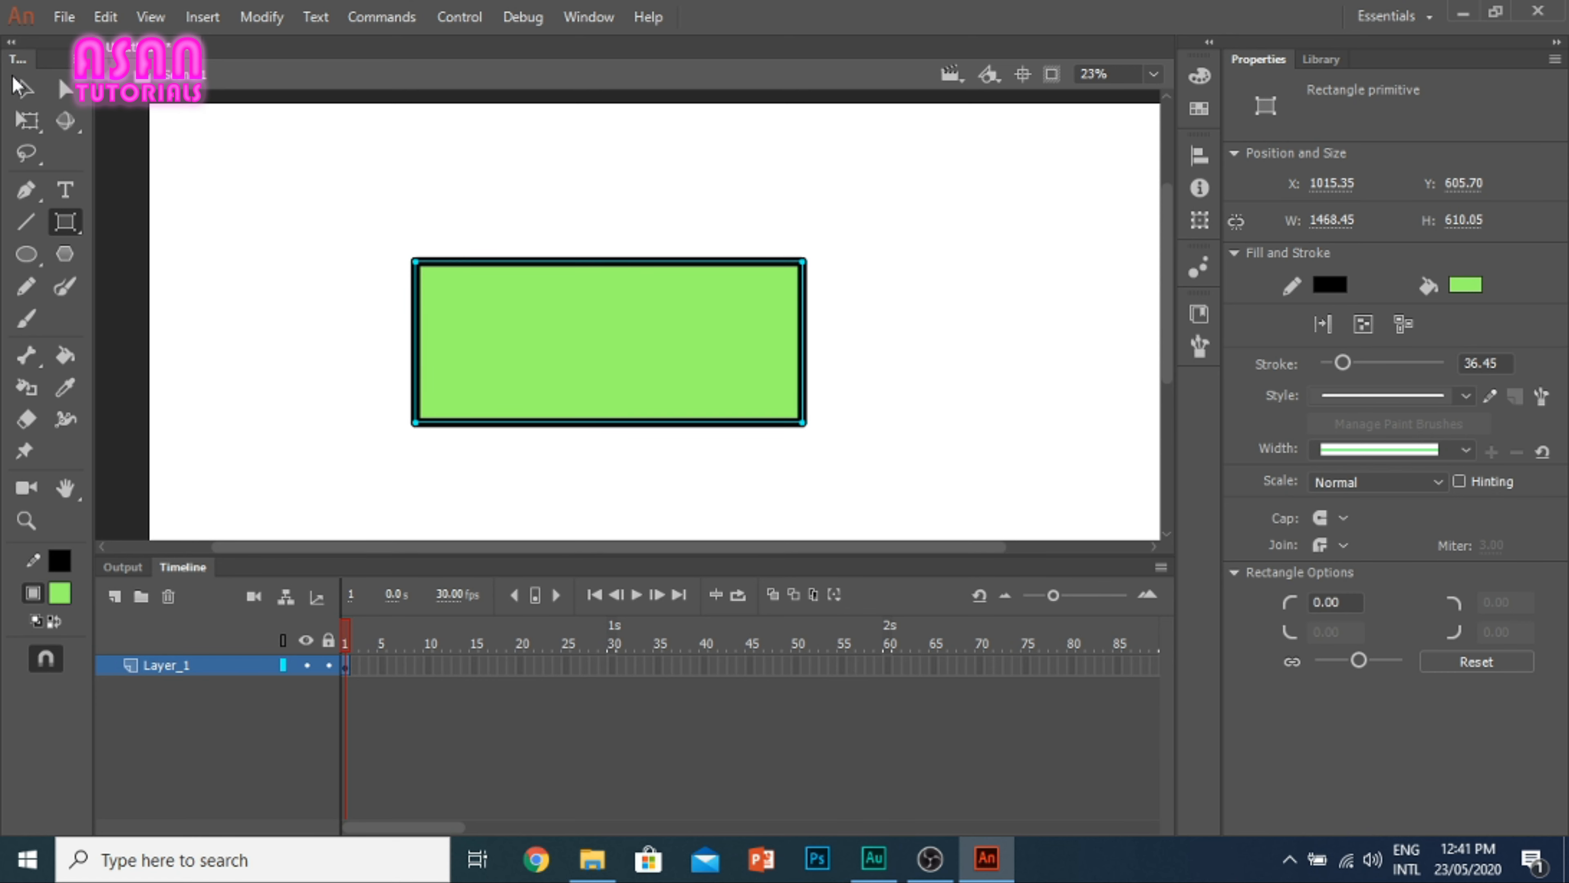
Step: Round all corners of the rectangle primitive to a radius of 305 with its corner handles
left_click(25, 89)
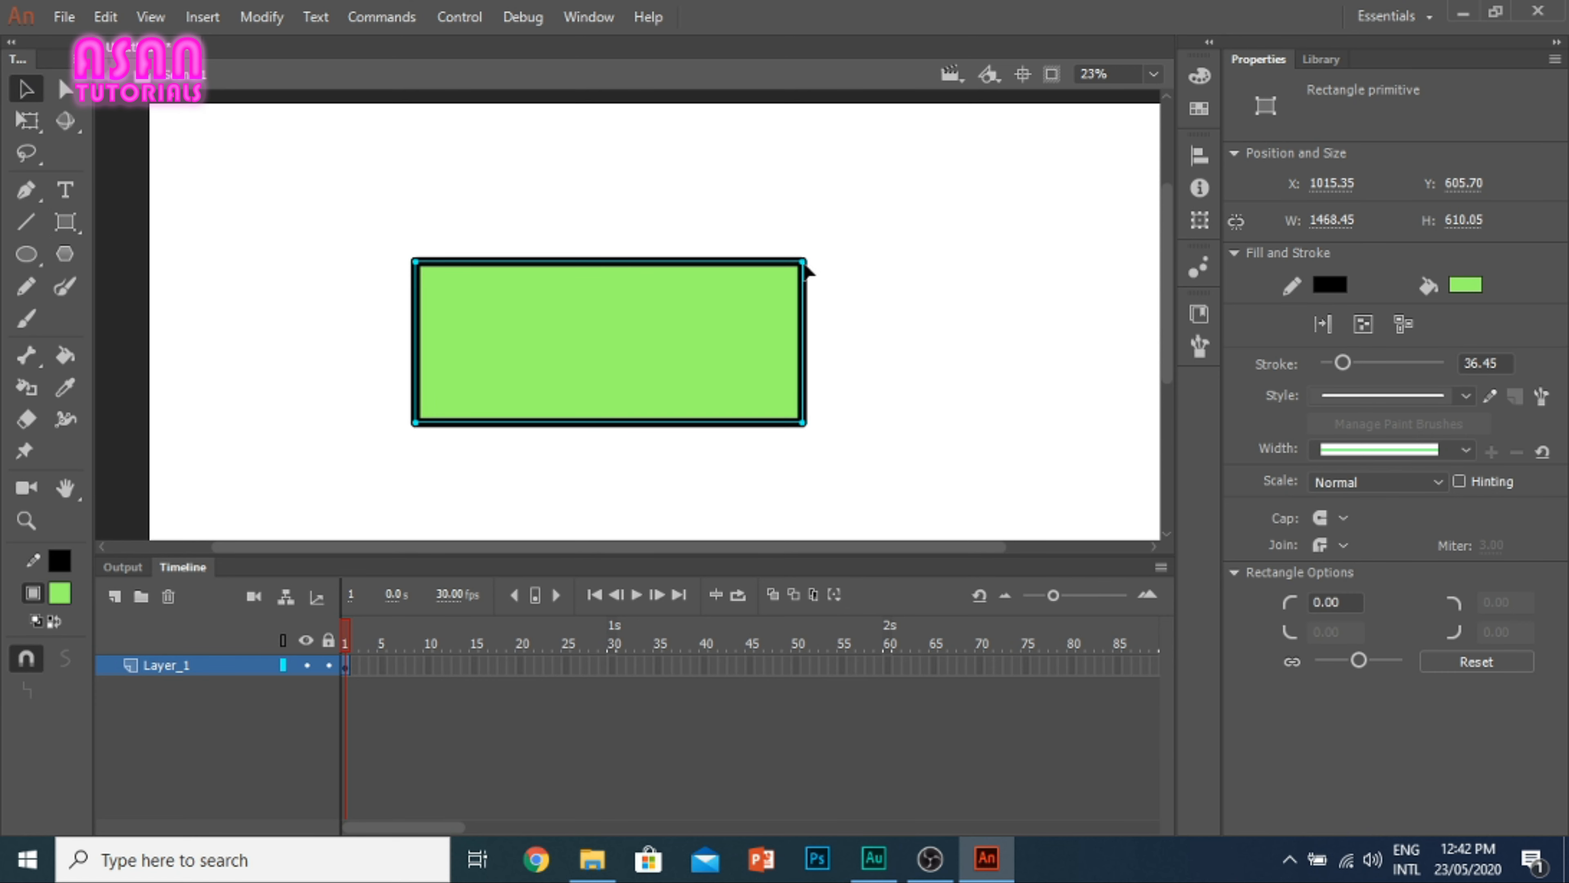
left_click_drag(803, 263, 719, 285)
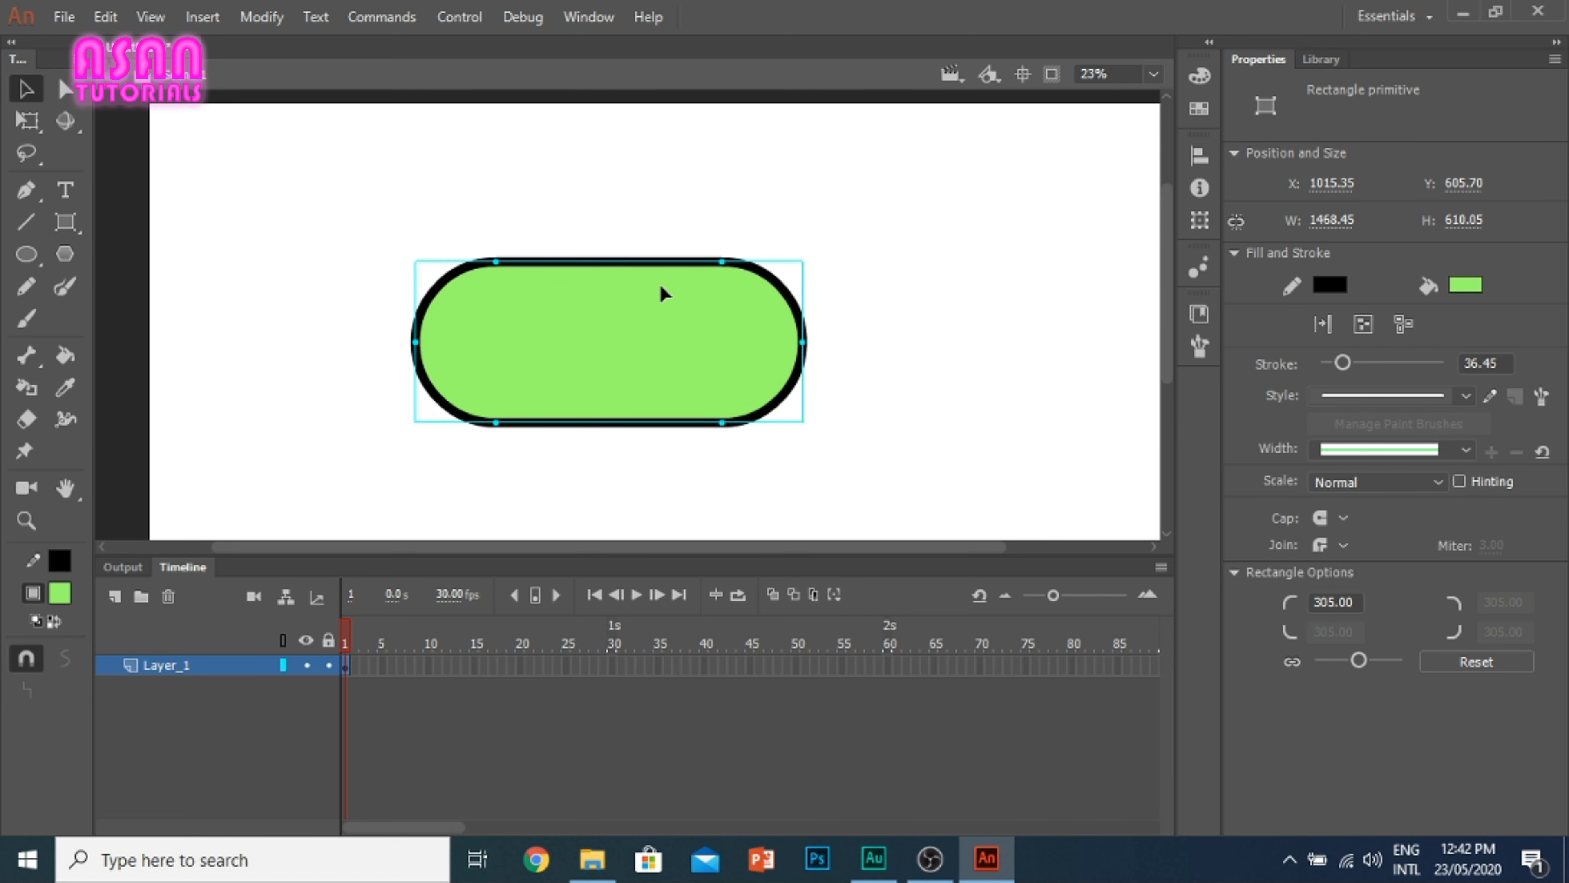
left_click_drag(619, 276, 656, 297)
left_click_drag(770, 290, 549, 233)
Step: Select the rounded rectangle primitive and delete it from the stage
left_click(26, 255)
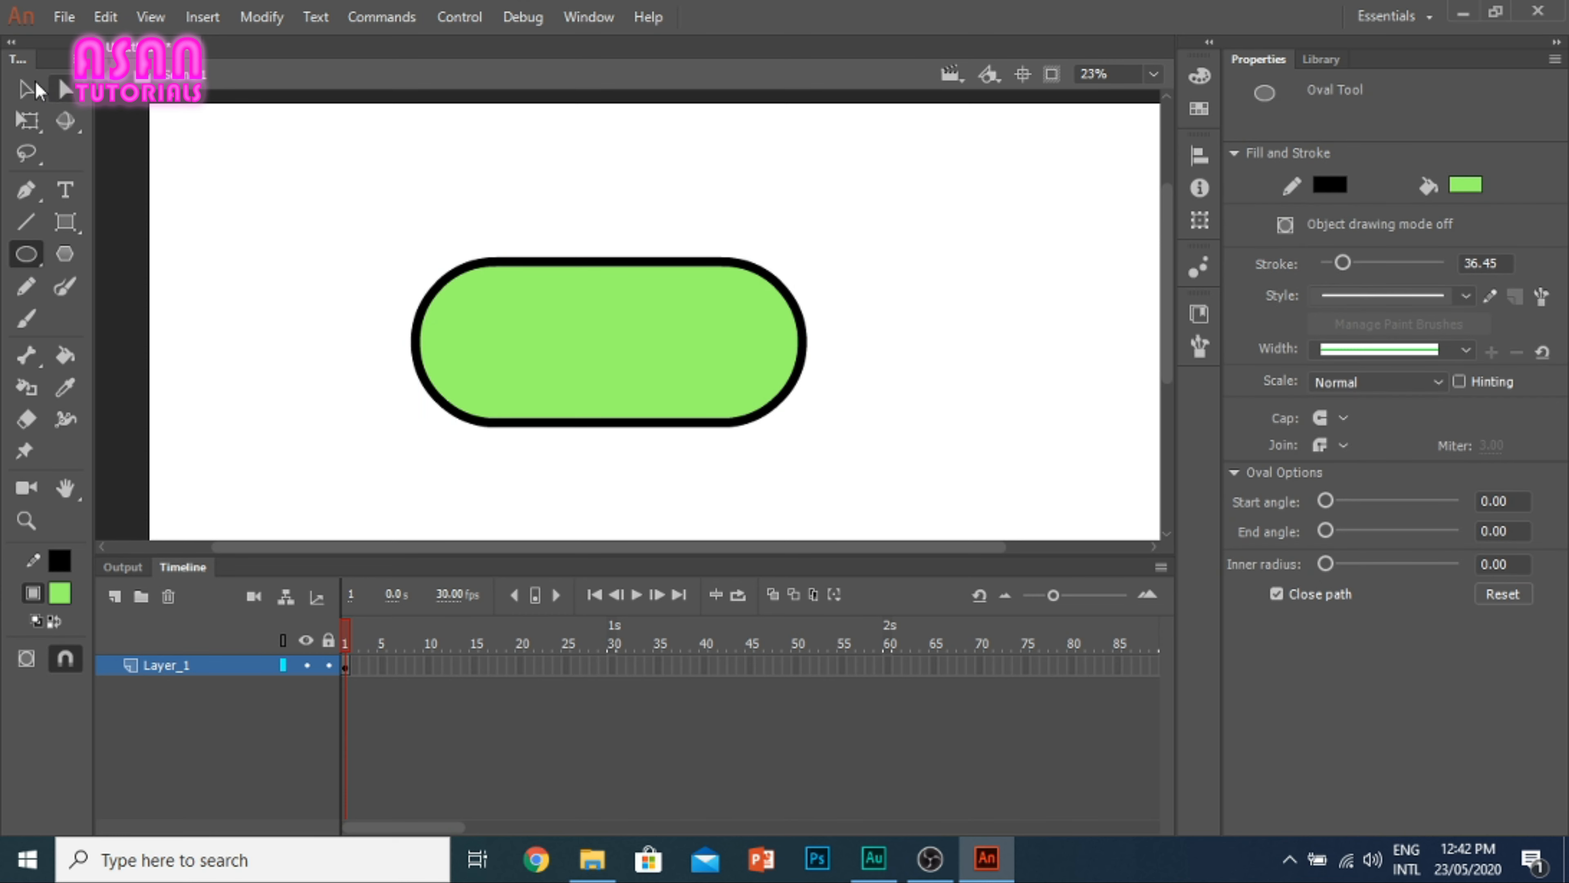
left_click(26, 89)
left_click_drag(900, 476, 266, 207)
key("Delete")
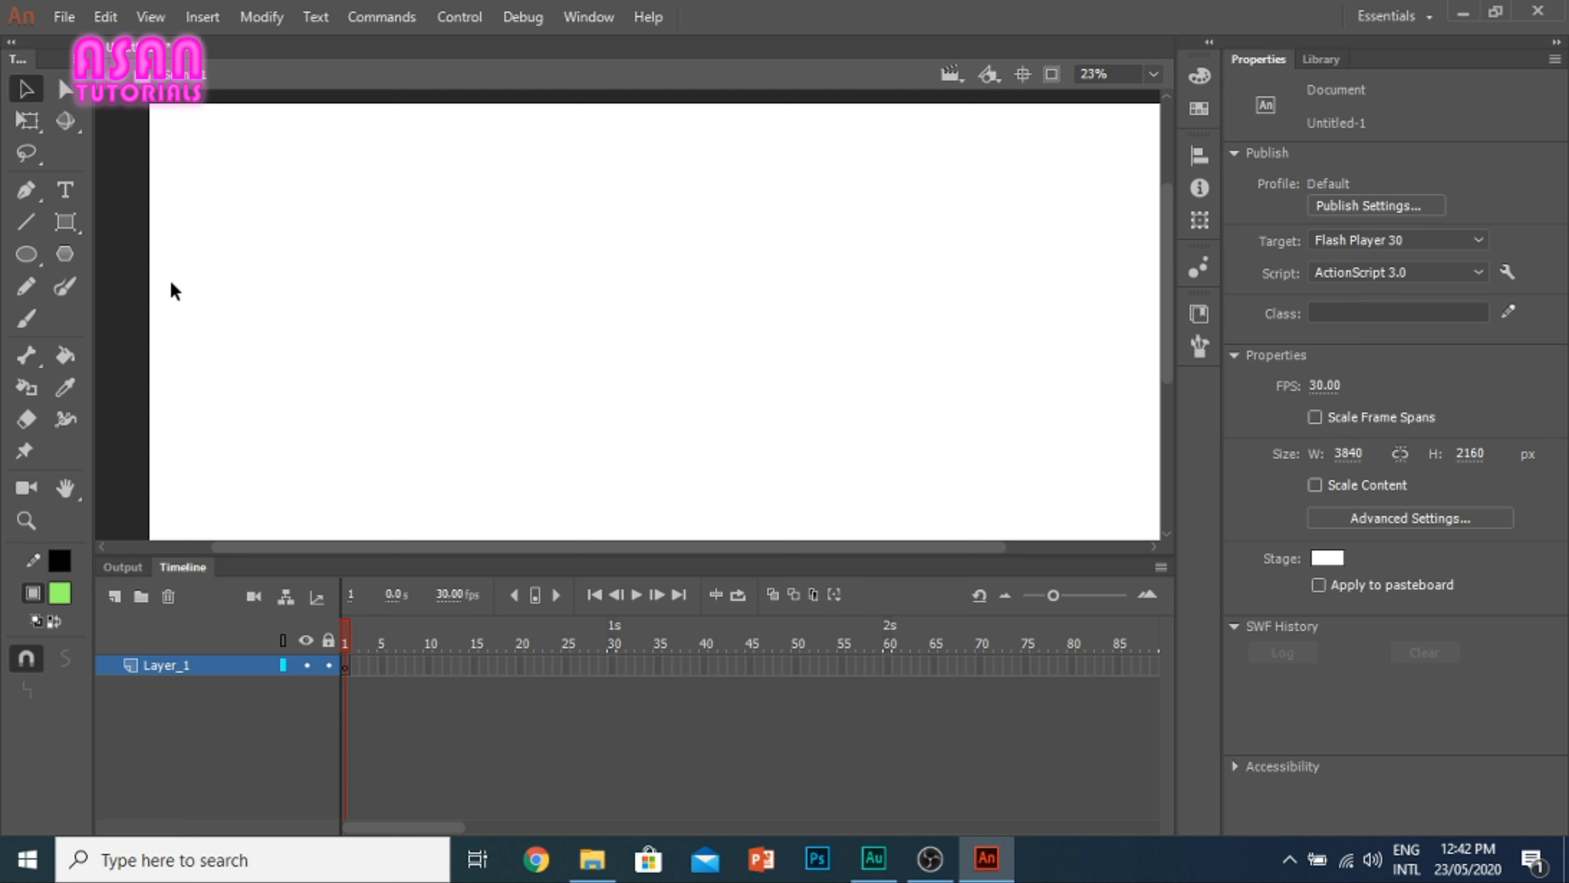
Step: Draw a green oval with the Oval tool in the right half of the stage, about 1530 by 780 px
left_click(23, 254)
left_click(162, 252)
left_click_drag(636, 254, 1044, 466)
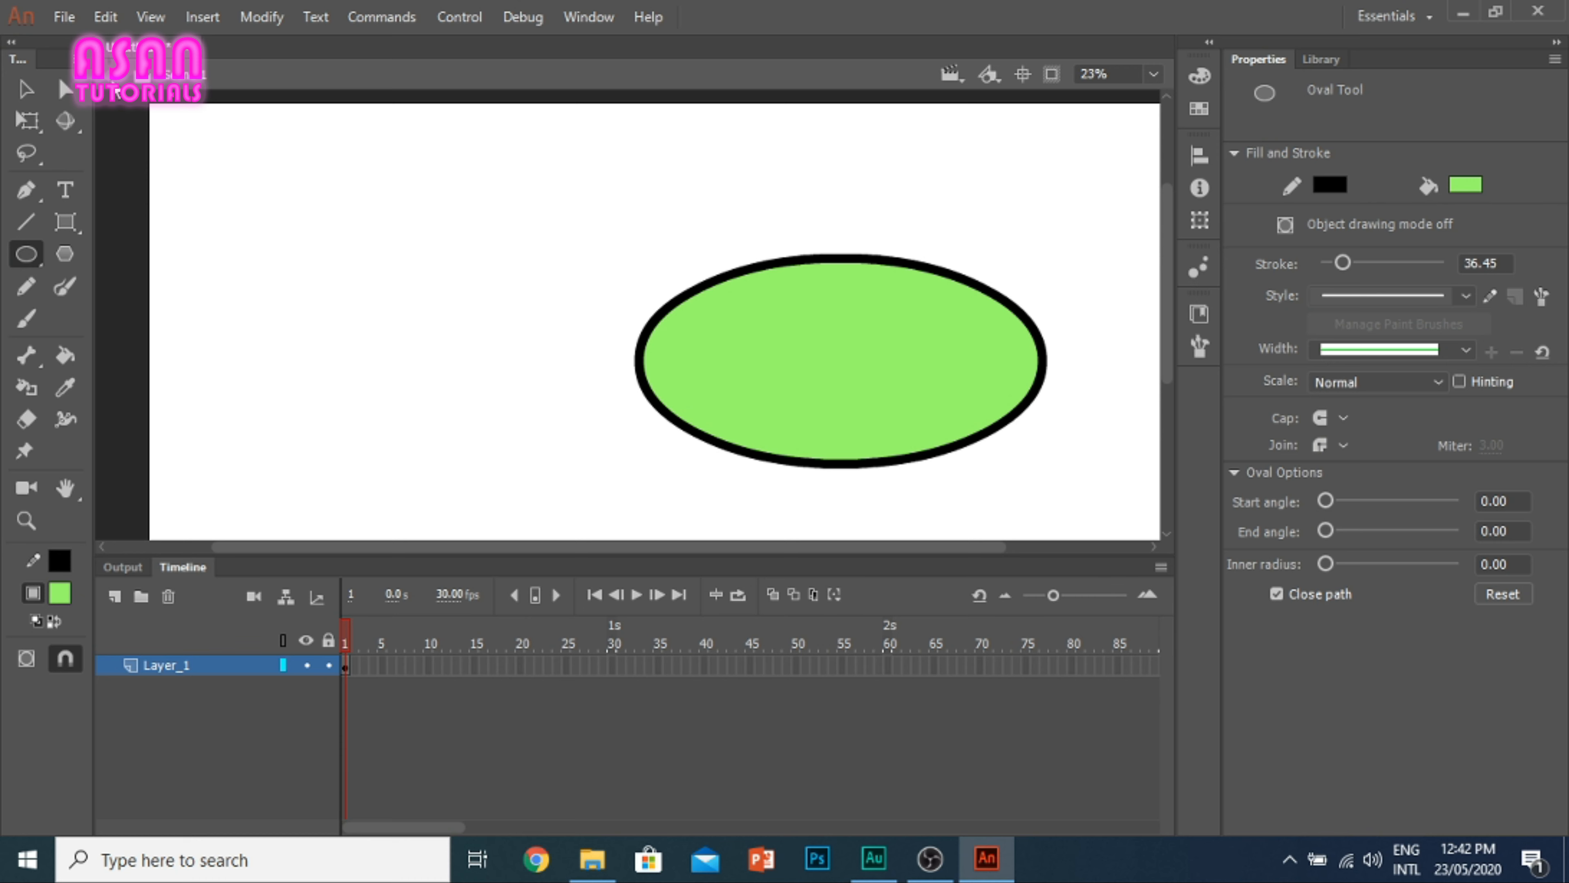
Step: Marquee-select a piece of the oval's upper edge, extend the selection to the whole oval and delete it
left_click(25, 90)
left_click_drag(750, 238, 837, 329)
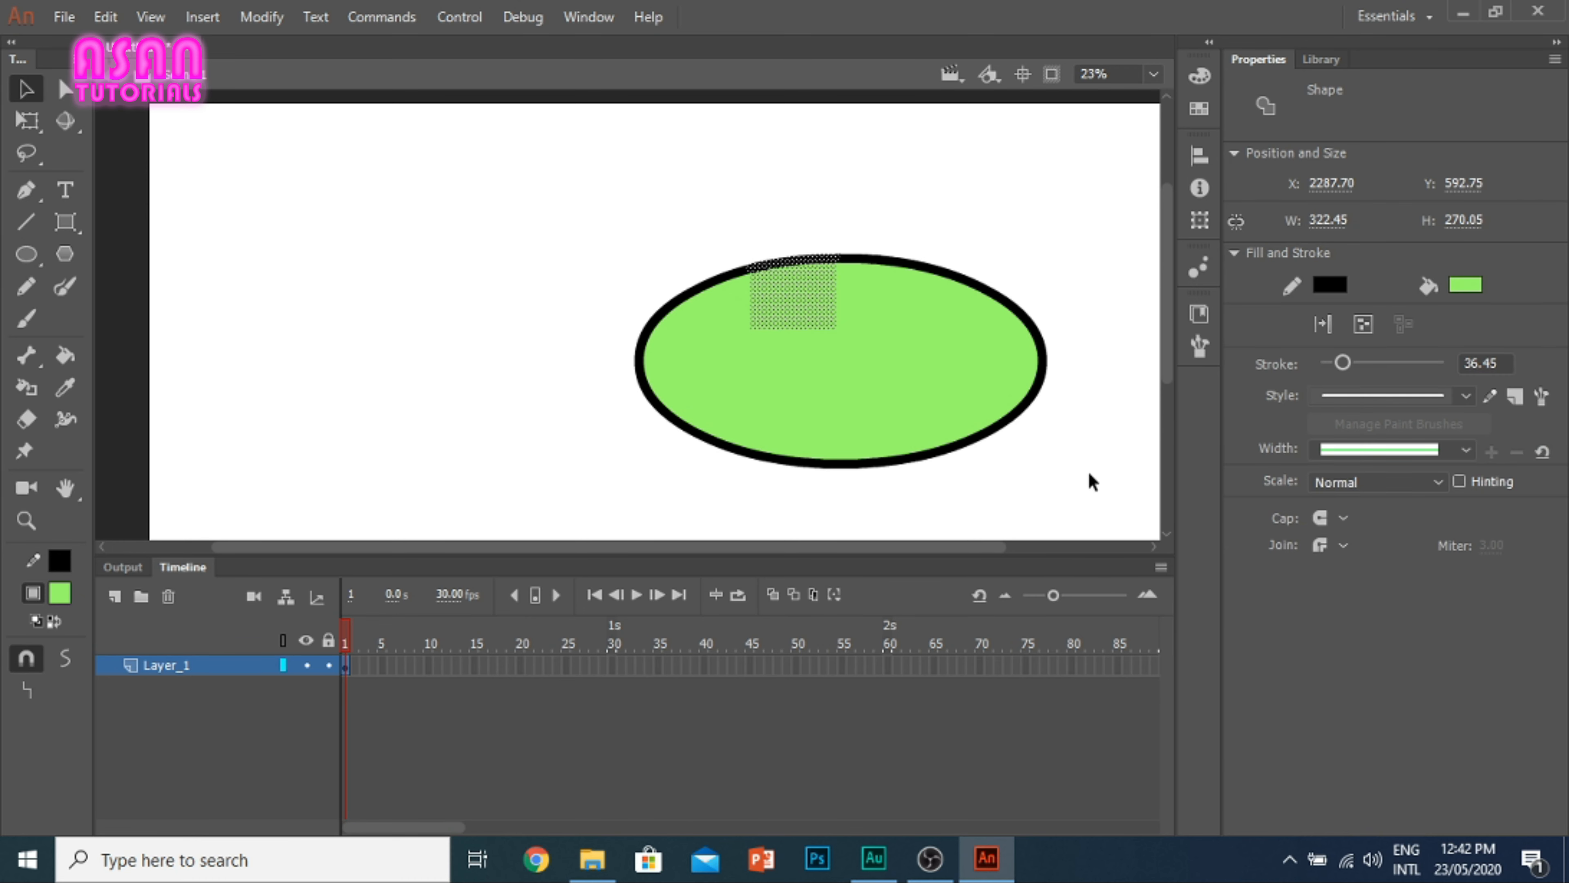
left_click_drag(1089, 476, 557, 239)
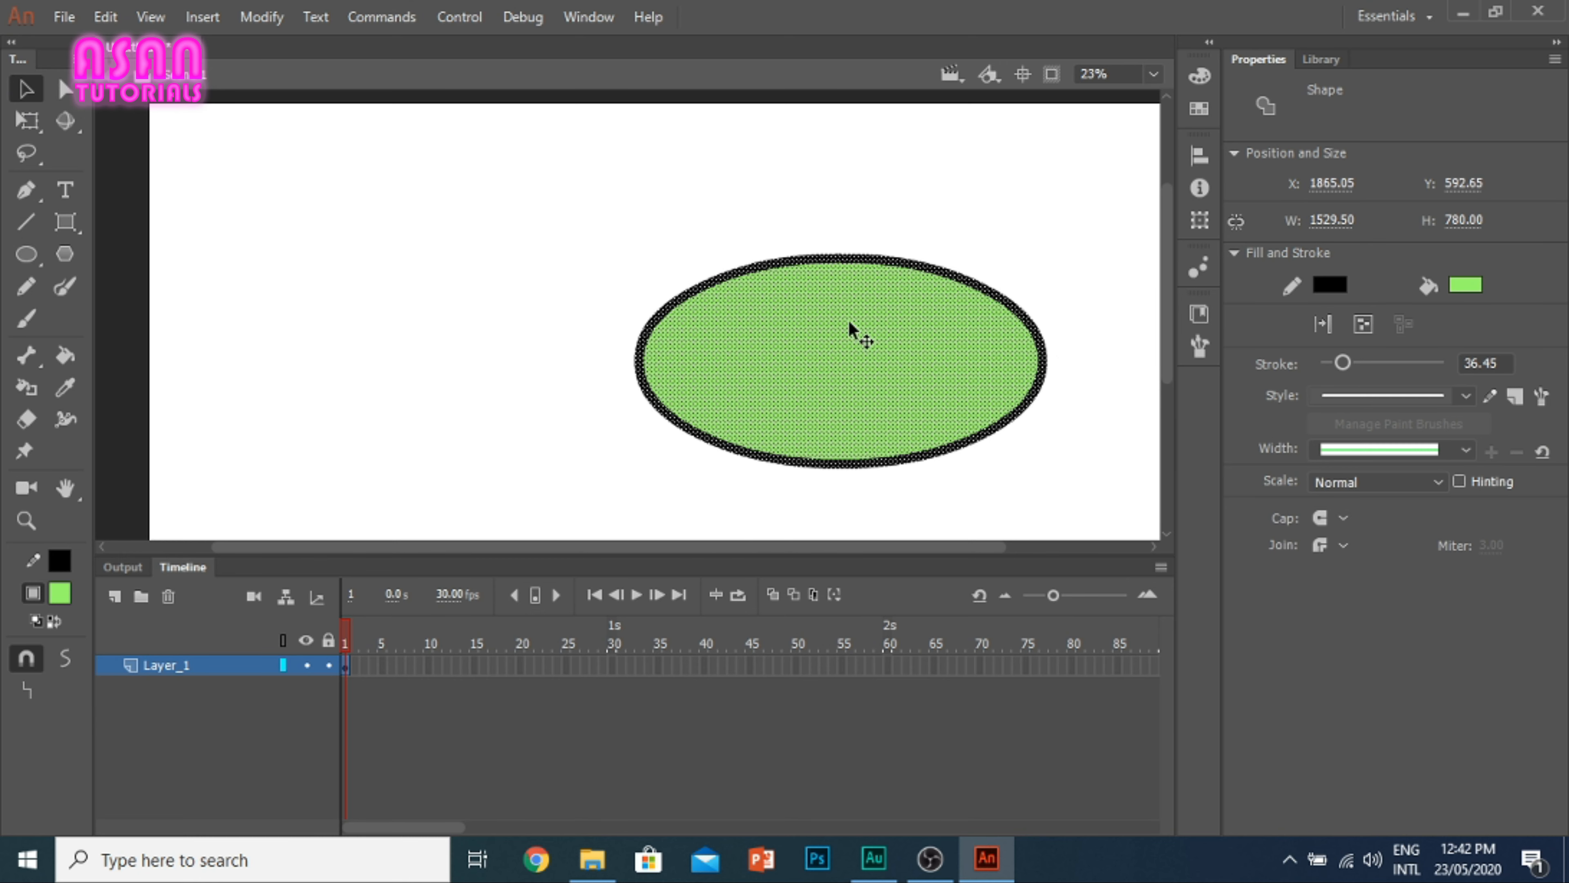
key("Delete")
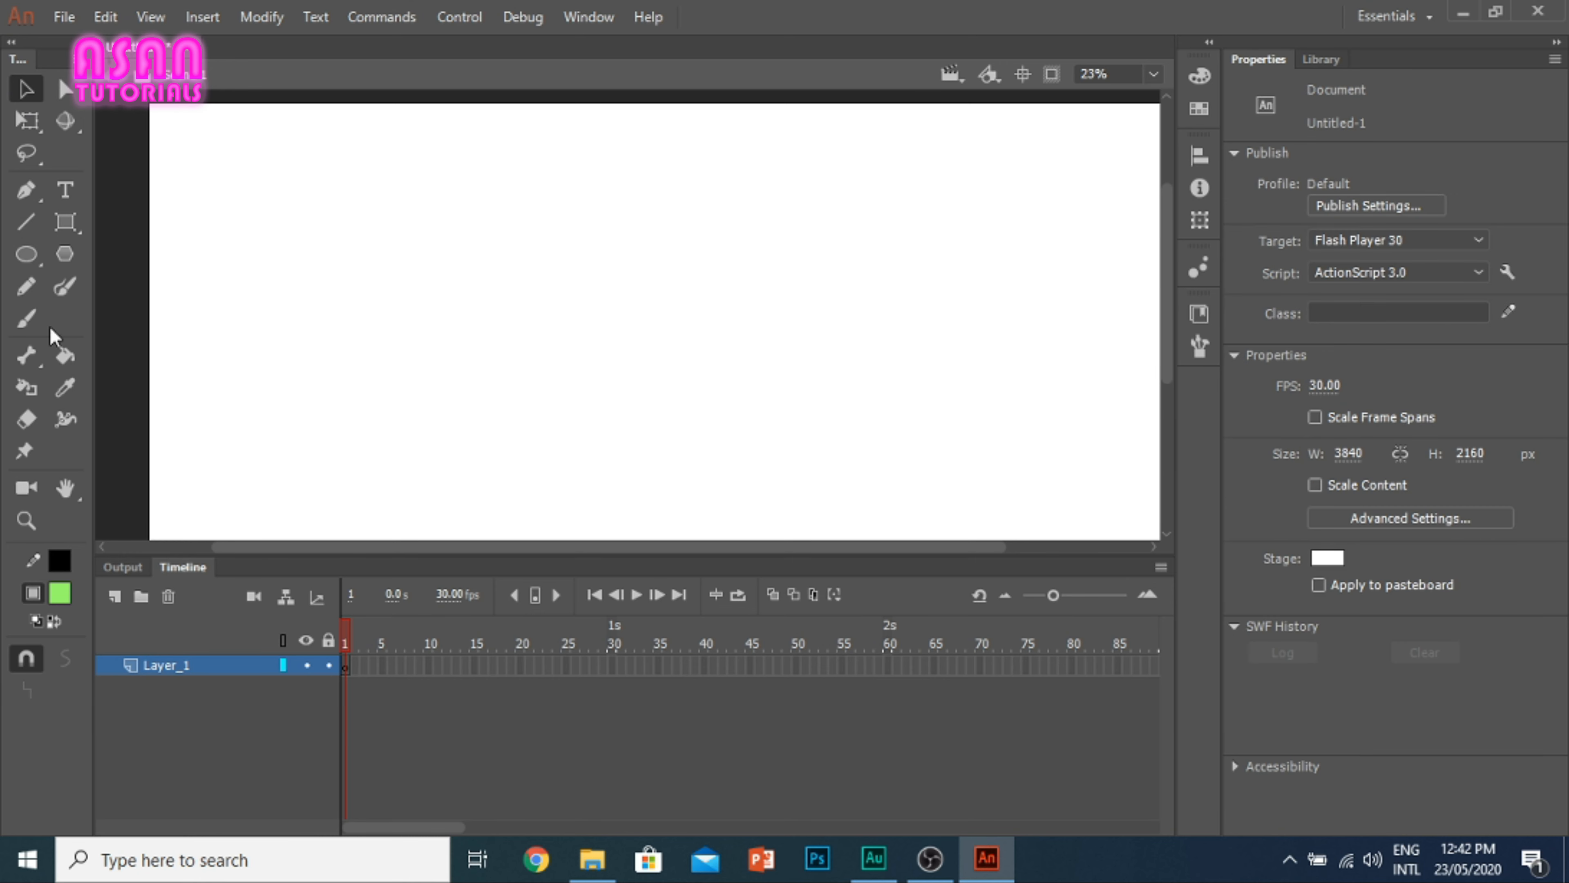
Step: Draw two perfect circles of similar size side by side with the Oval tool
left_click(28, 254)
left_click(25, 256)
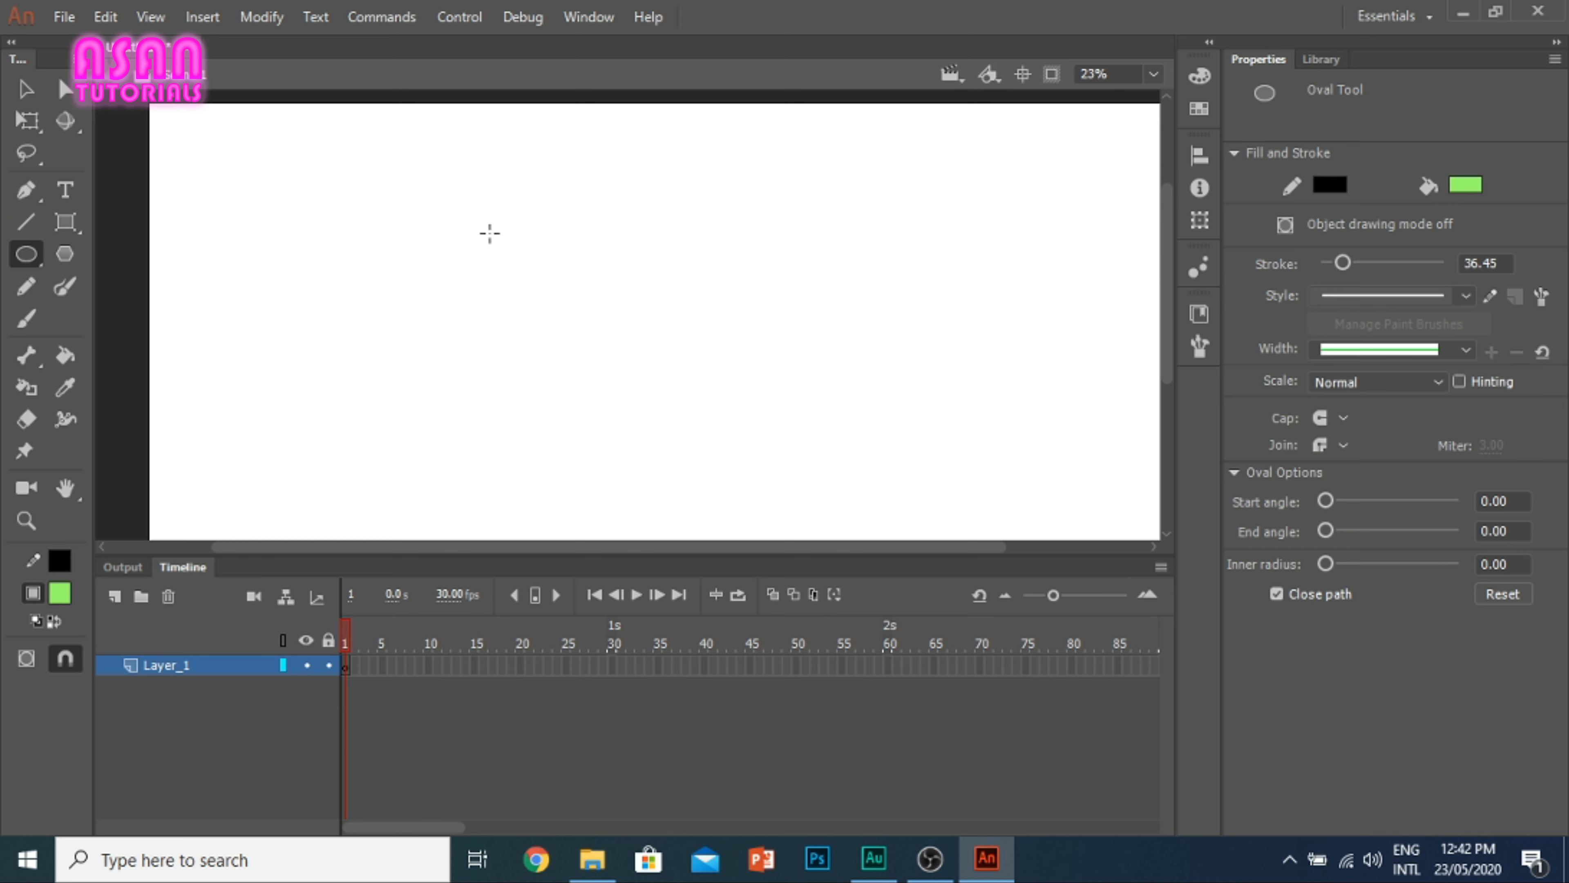
left_click_drag(418, 181, 718, 456)
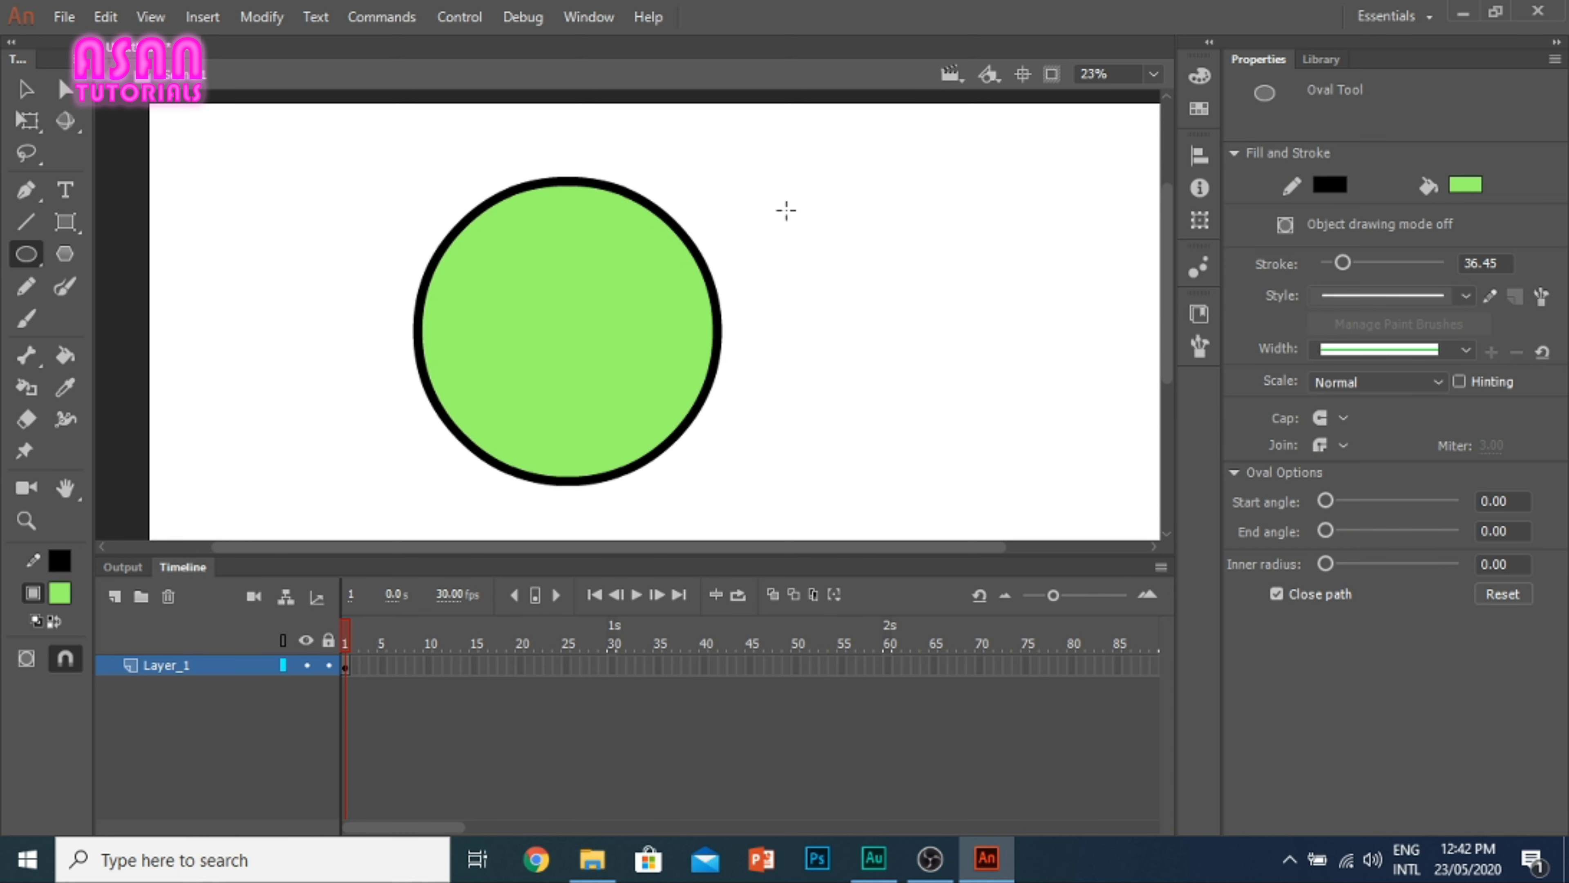
mouse_move(778, 190)
left_mouse_down()
mouse_move(938, 354)
mouse_move(1009, 459)
mouse_move(1080, 506)
left_mouse_up()
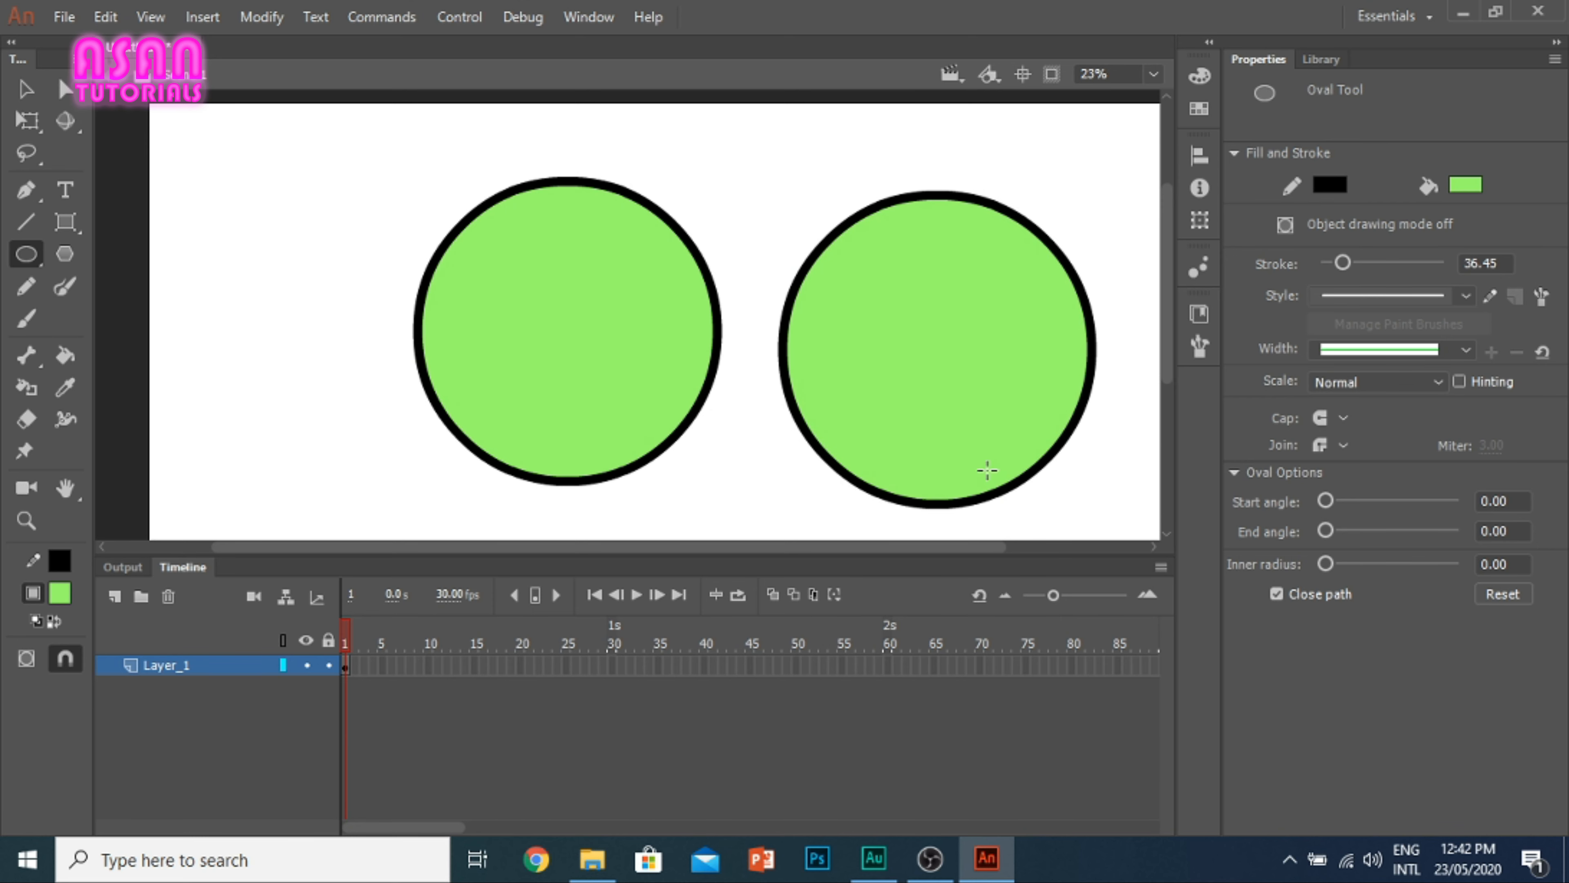
Step: Select both green circles and delete them
left_click(25, 90)
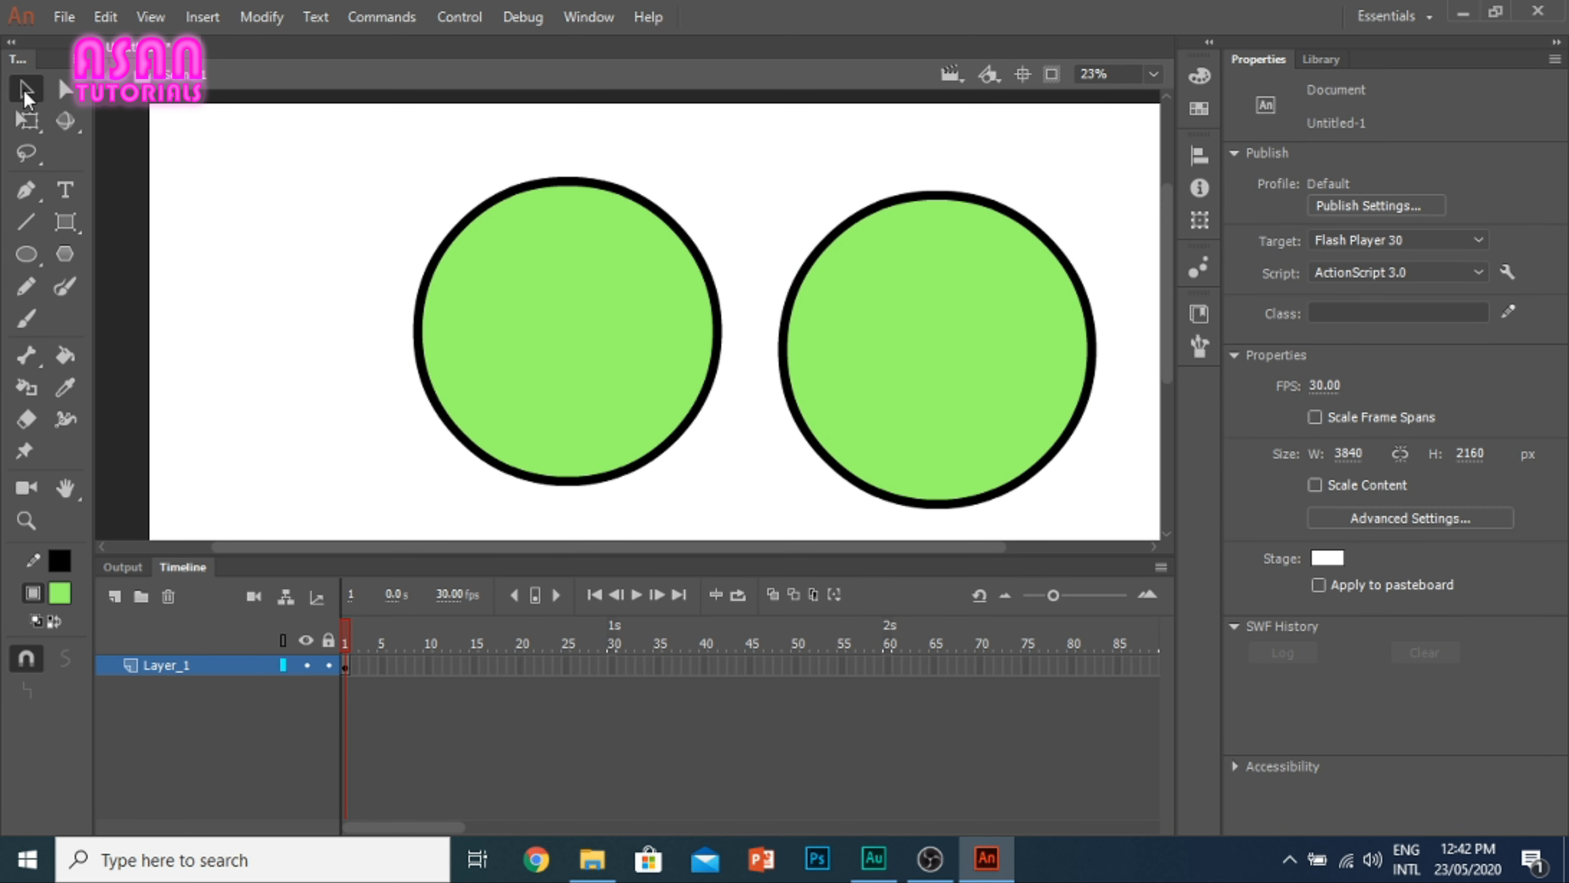
left_click_drag(1128, 533, 283, 130)
key("Delete")
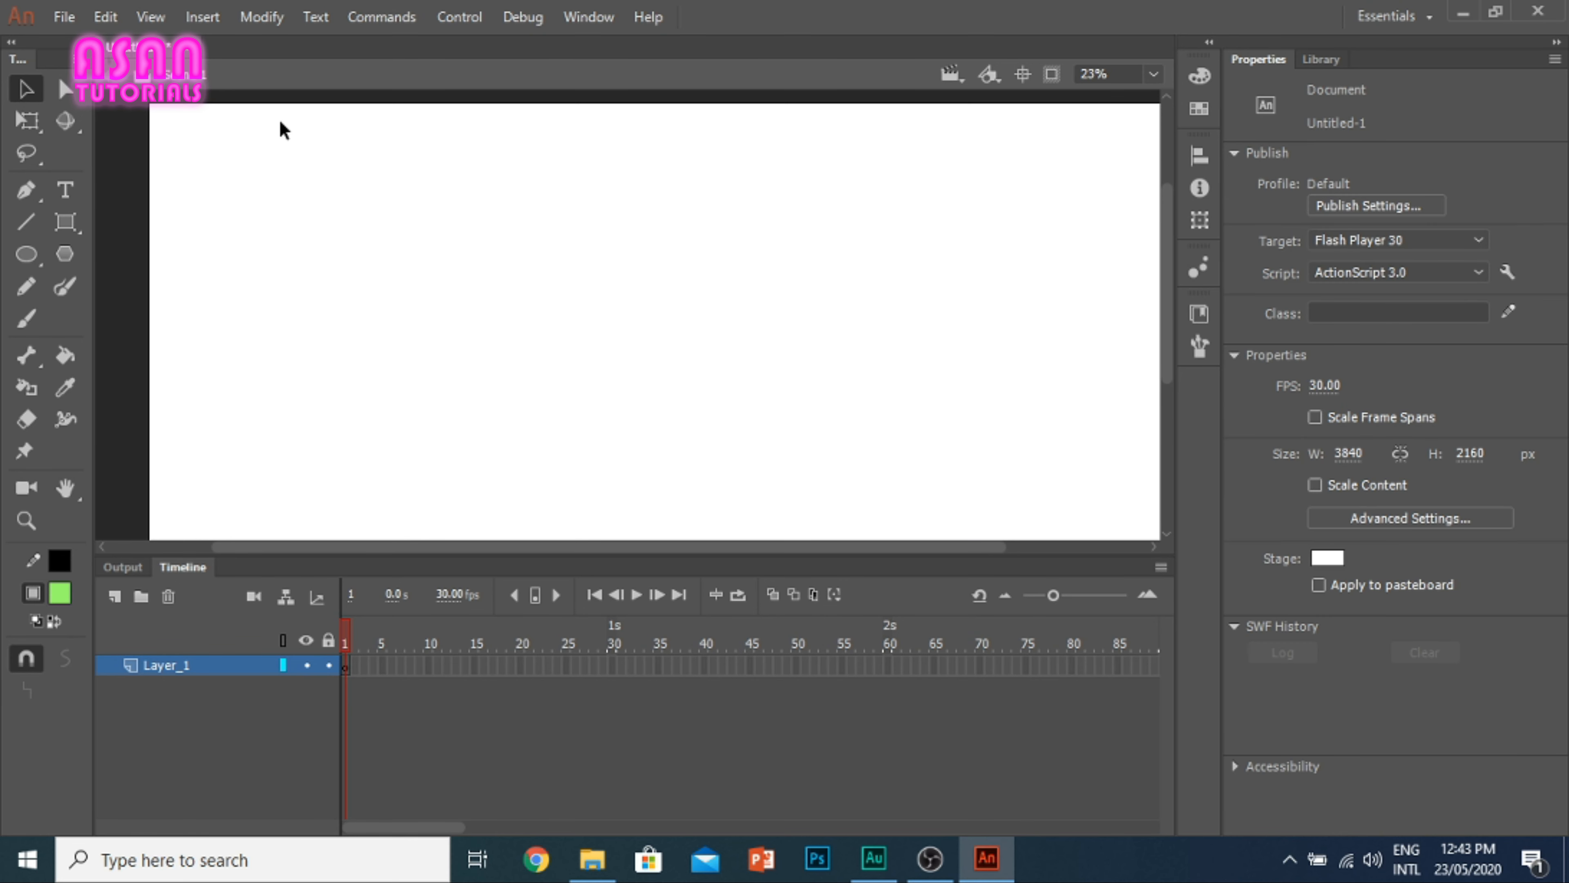
Step: Draw a long, flat oval across the middle of the stage, and select and delete it
left_click(26, 253)
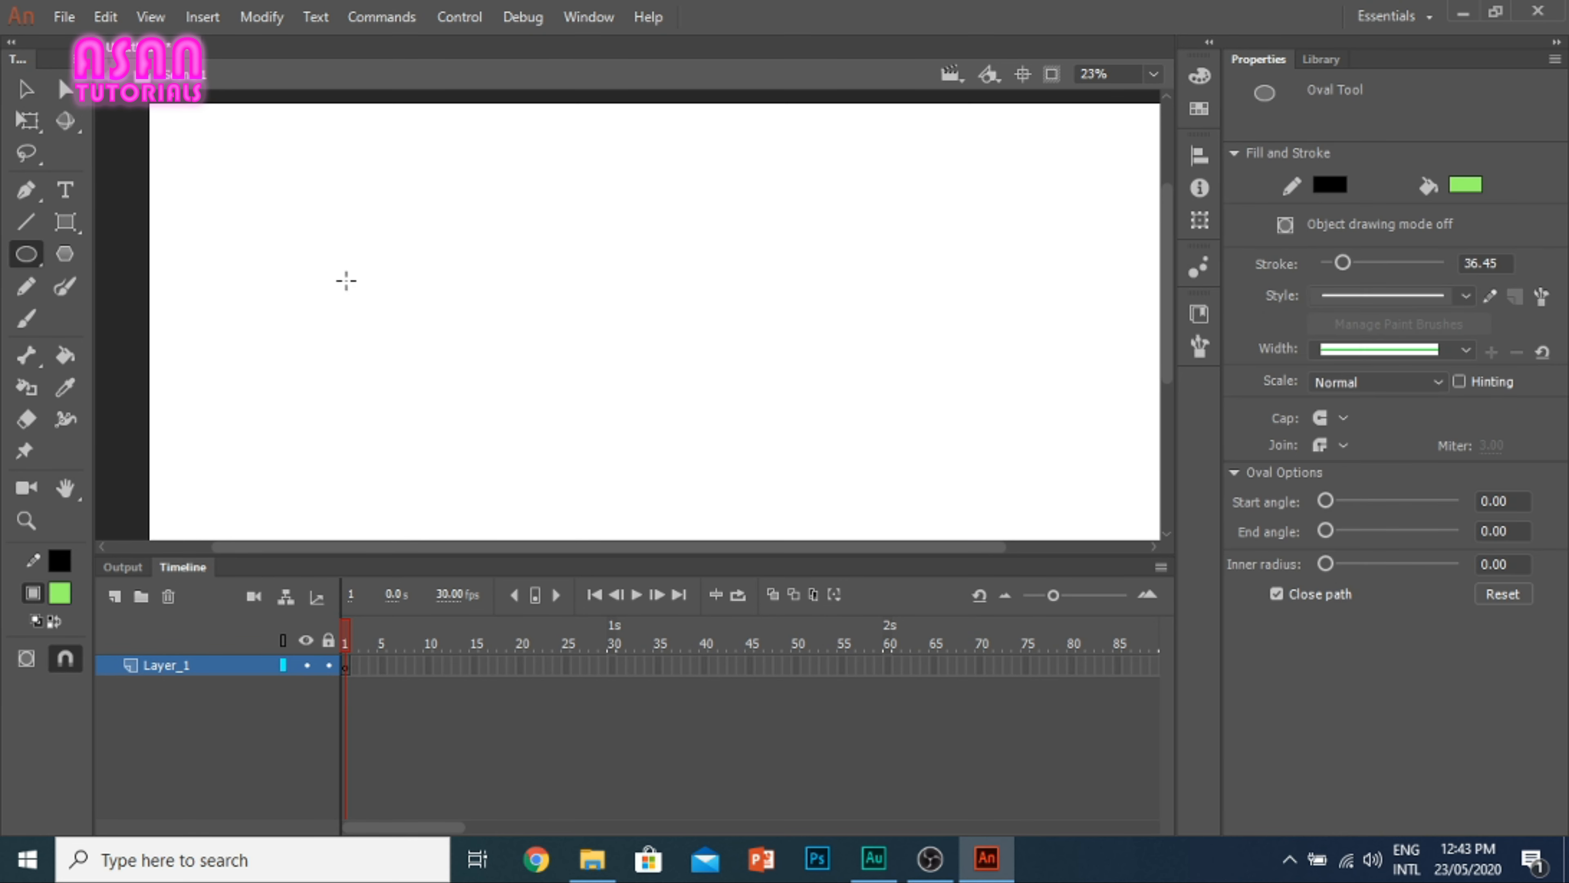
mouse_move(342, 279)
left_mouse_down()
mouse_move(869, 308)
mouse_move(1011, 352)
mouse_move(590, 398)
mouse_move(353, 343)
mouse_move(687, 370)
mouse_move(883, 428)
mouse_move(876, 412)
left_mouse_up()
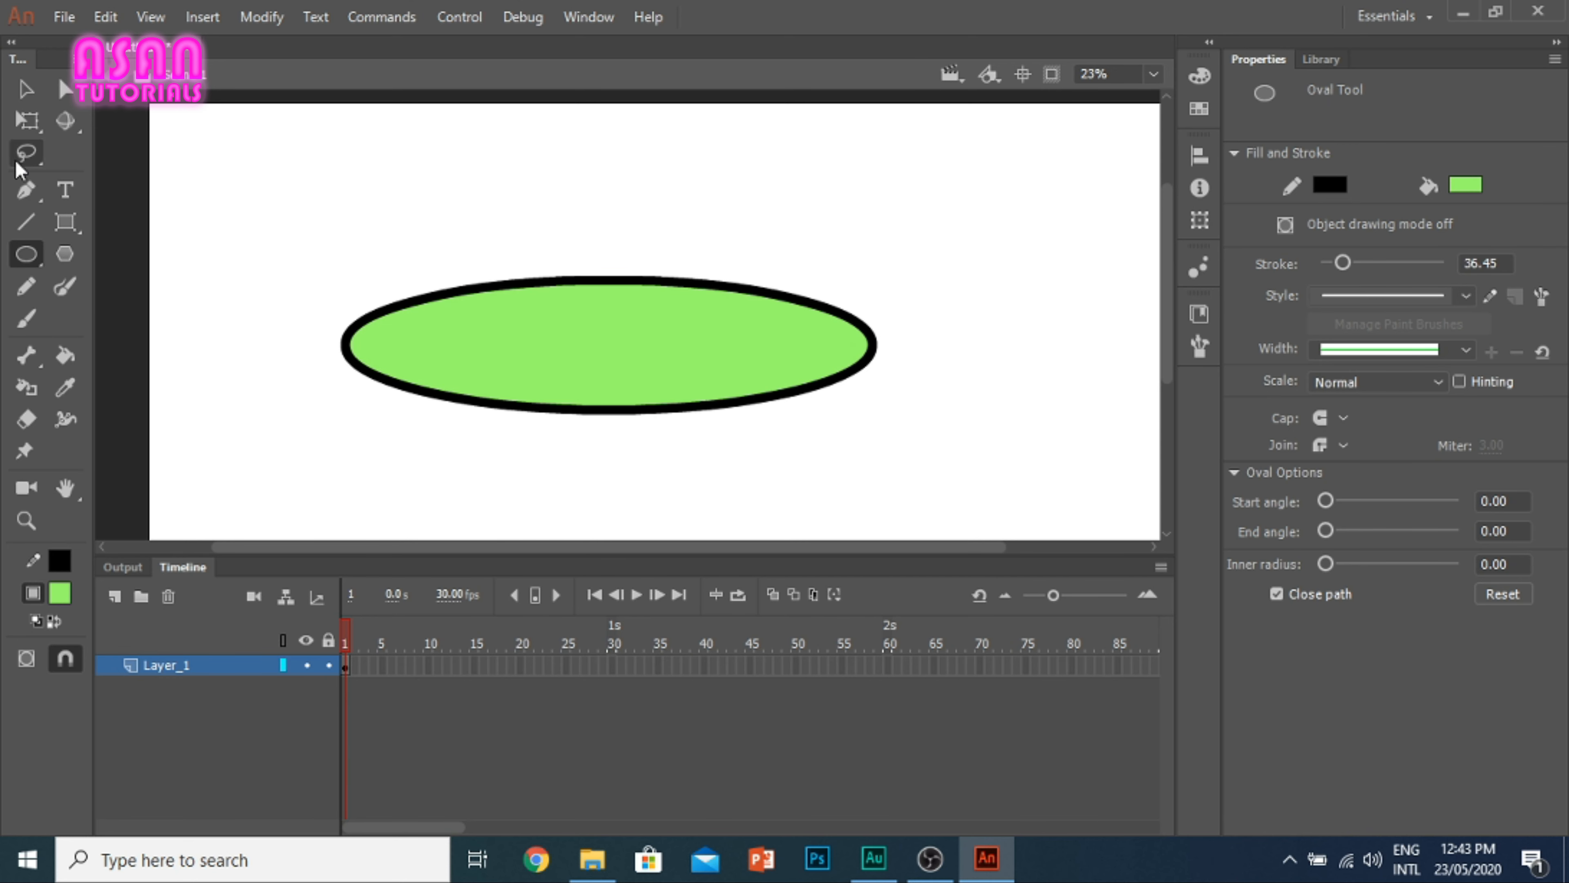
left_click(26, 88)
left_click_drag(985, 476, 210, 183)
key("Delete")
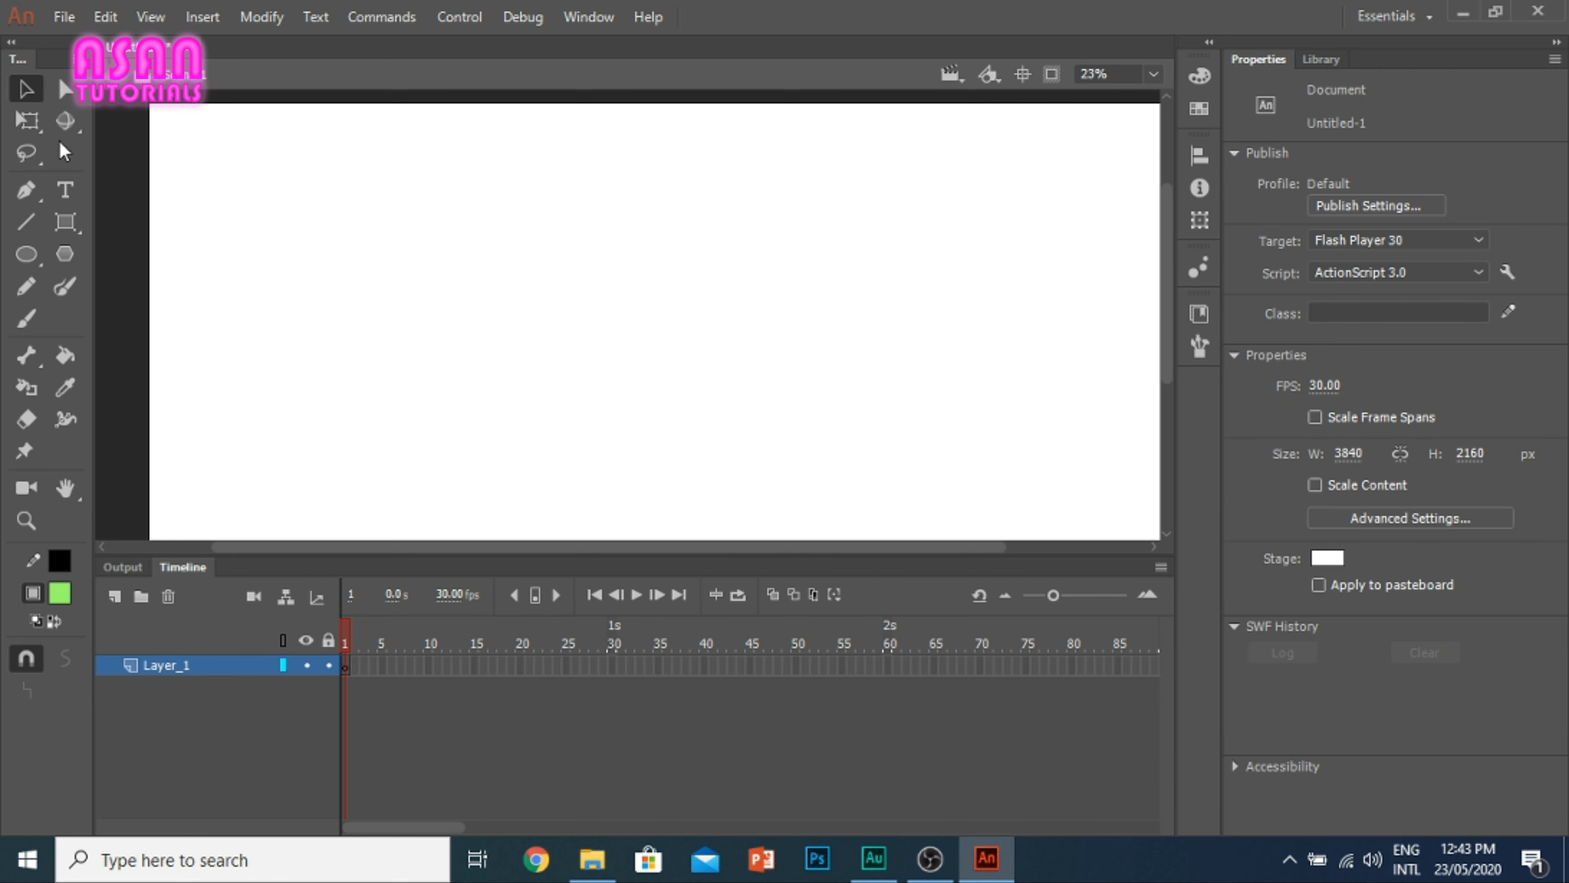
Step: Draw a circle with the Oval Primitive tool in the left half of the stage, about 943 px in diameter
left_click(28, 255)
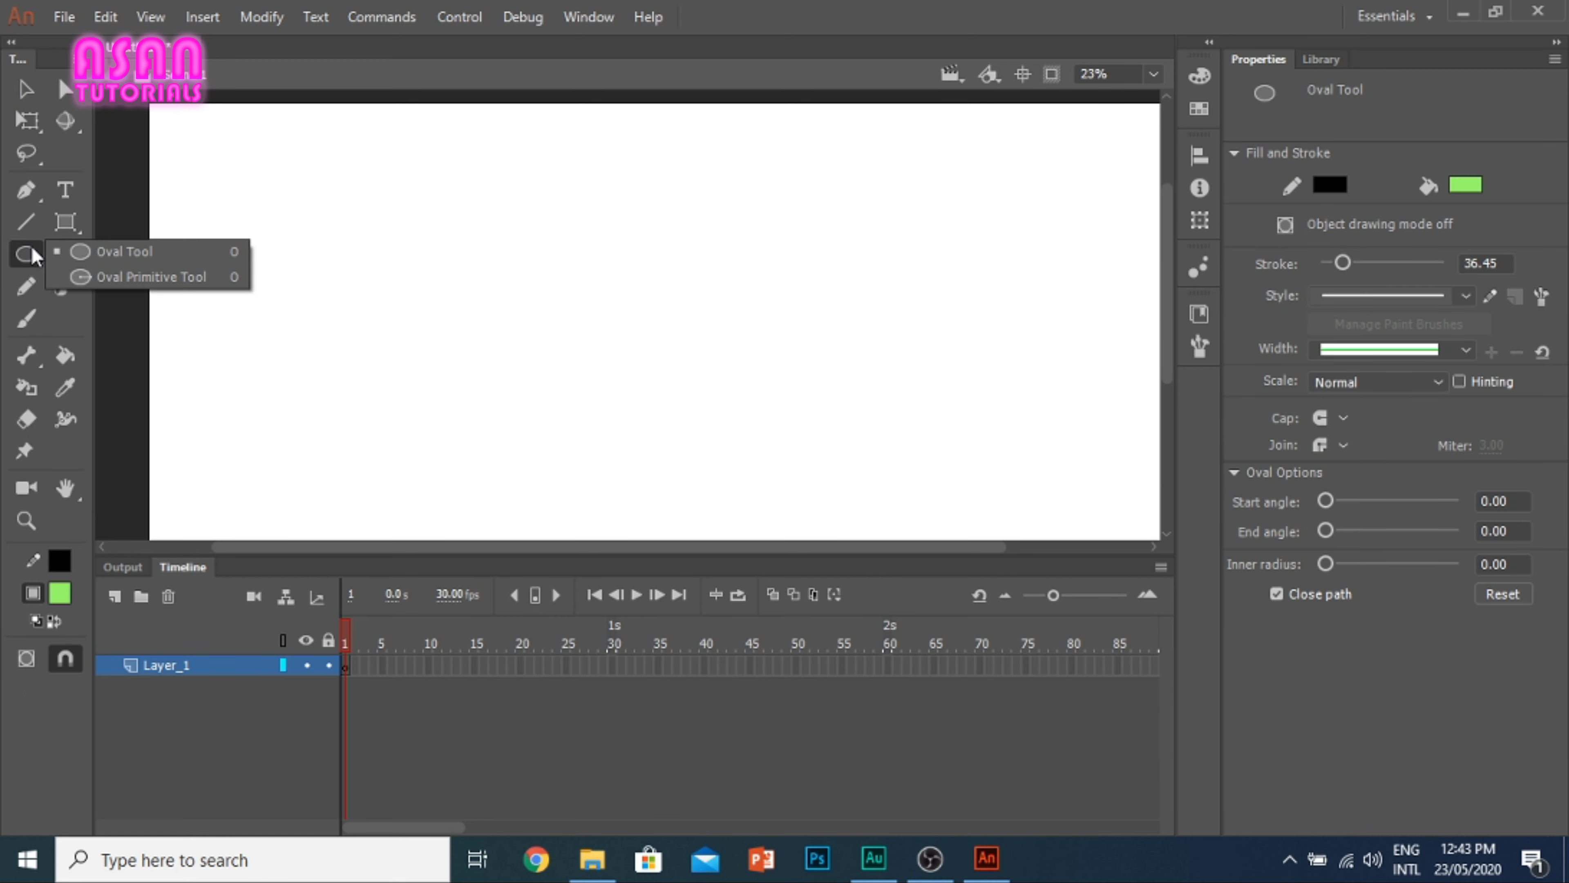
left_click(127, 271)
mouse_move(391, 187)
left_mouse_down()
mouse_move(469, 263)
mouse_move(652, 389)
mouse_move(644, 438)
left_mouse_up()
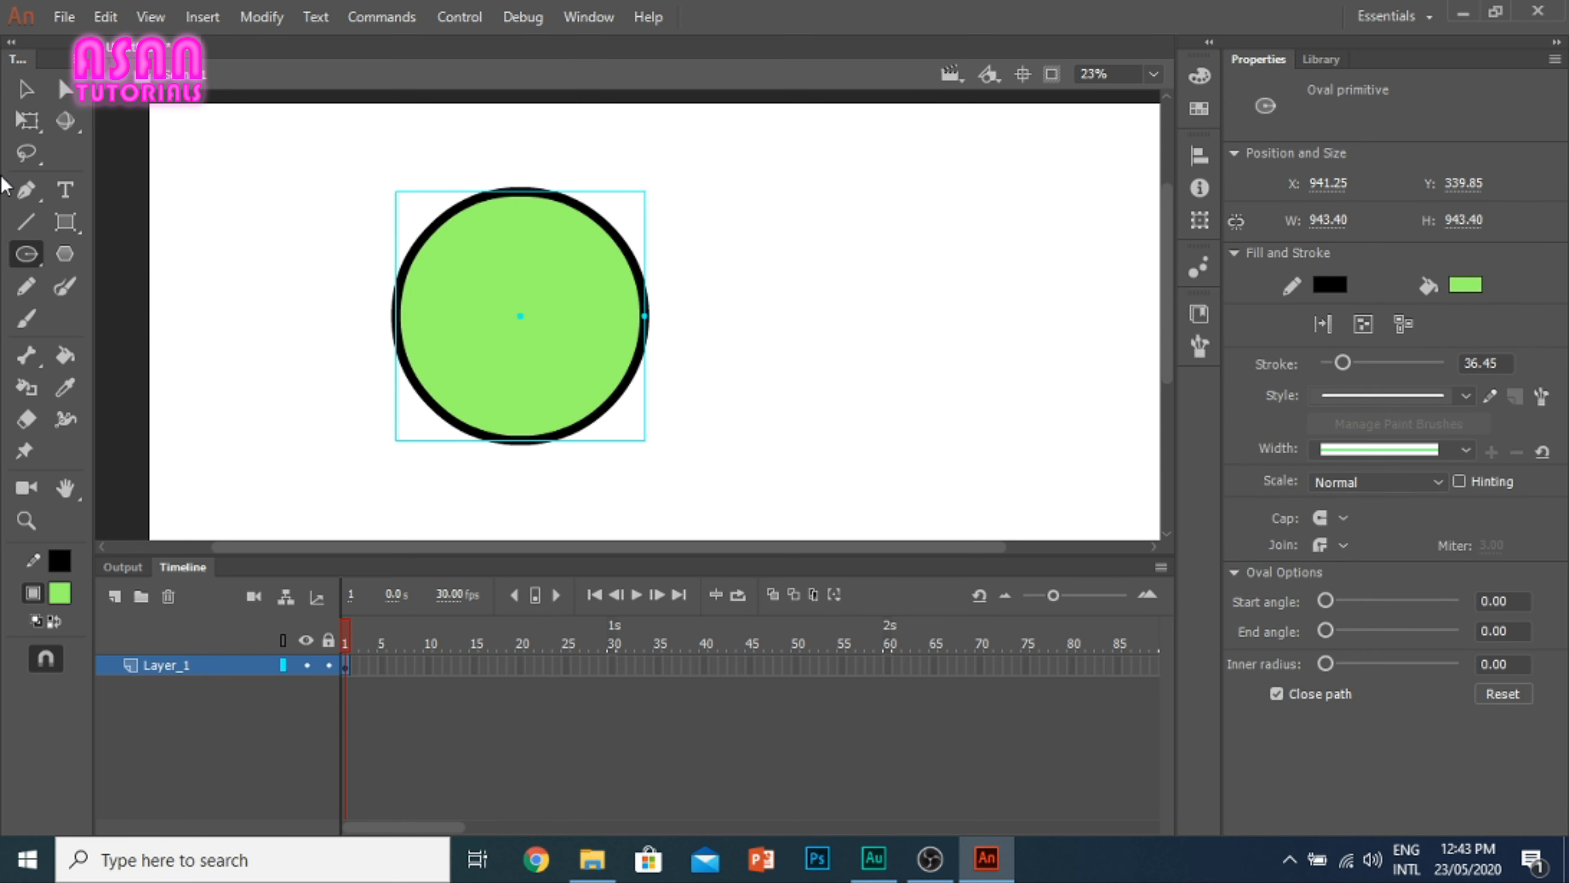
Step: Reshape the oval primitive into an open C-shaped ring with a start angle of 52 and an inner radius of 52
left_click(26, 89)
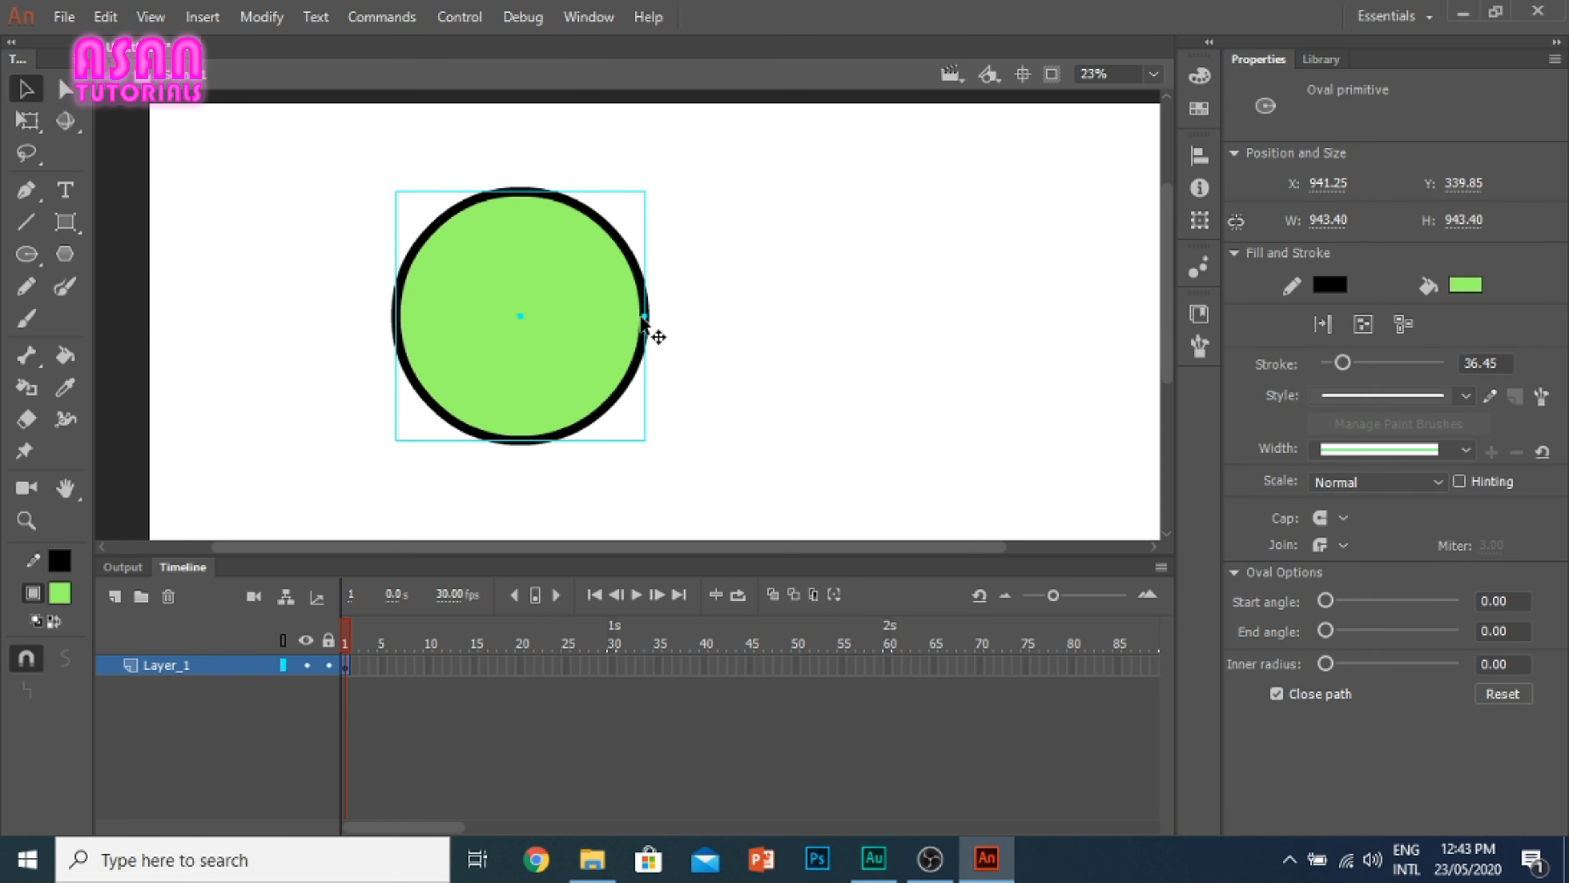
left_click_drag(642, 316, 618, 194)
left_click_drag(464, 375, 609, 430)
left_click_drag(513, 315, 611, 376)
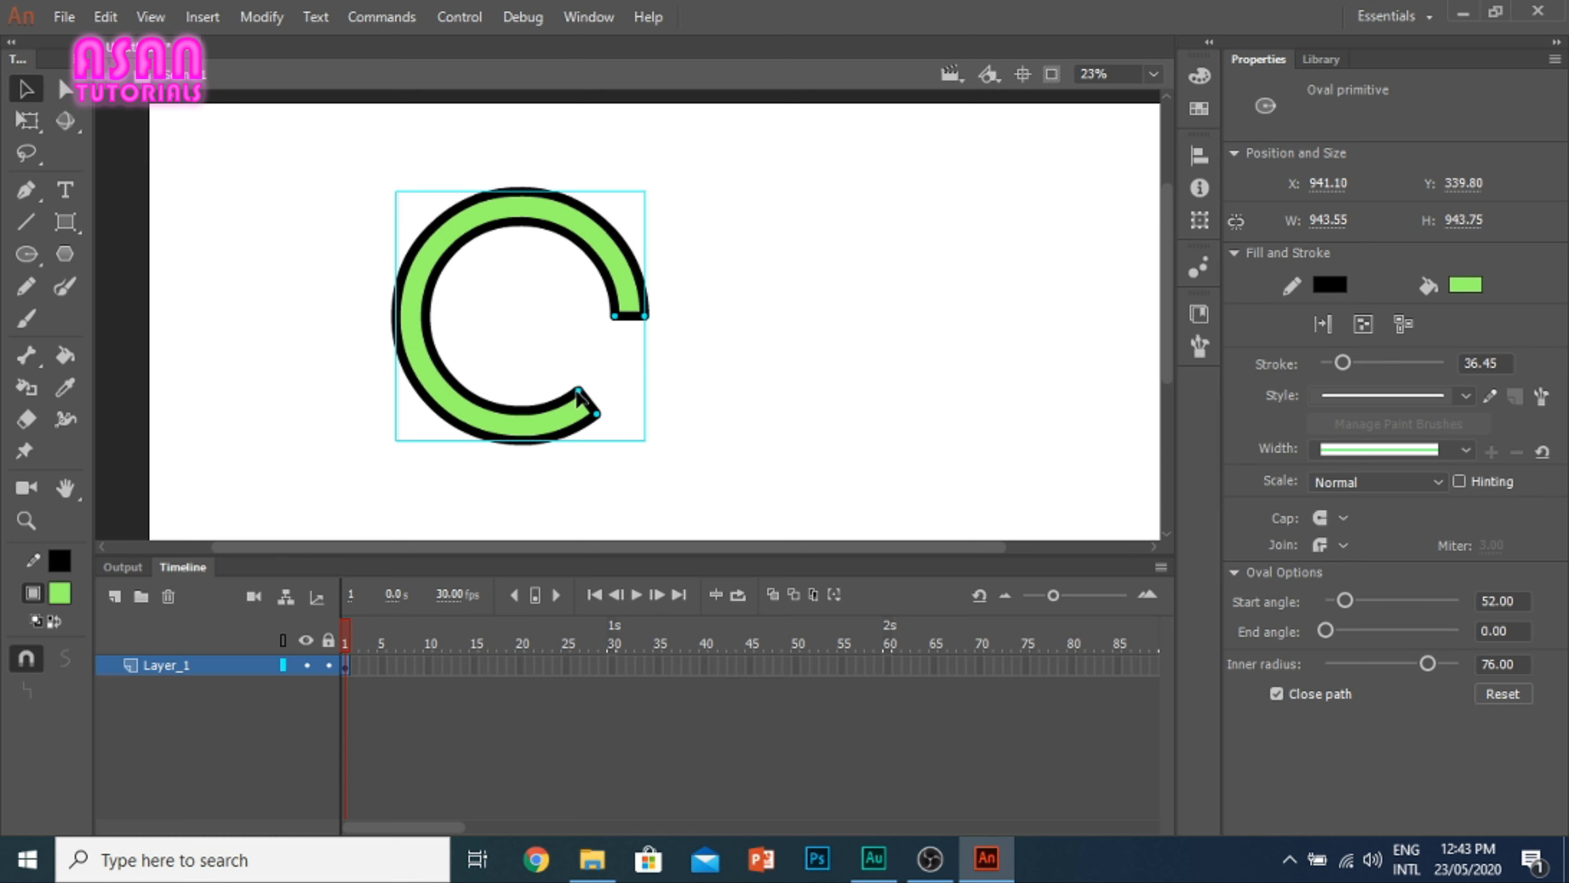
left_click_drag(581, 391, 584, 356)
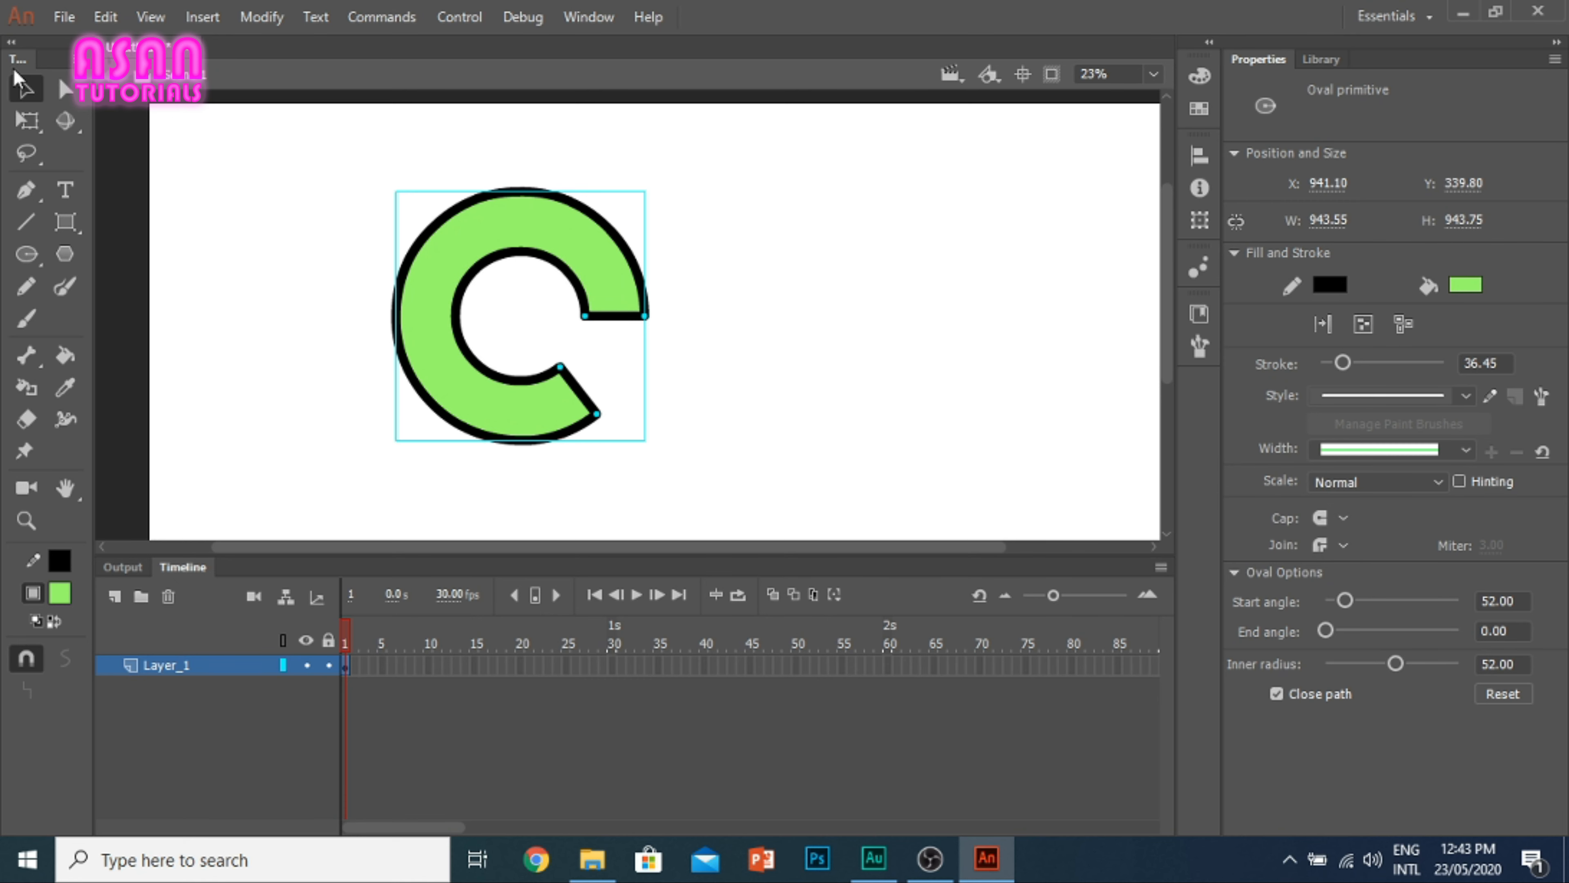
Step: Rotate the C-shaped oval primitive slightly counterclockwise with Free Transform and delete it
left_click(26, 120)
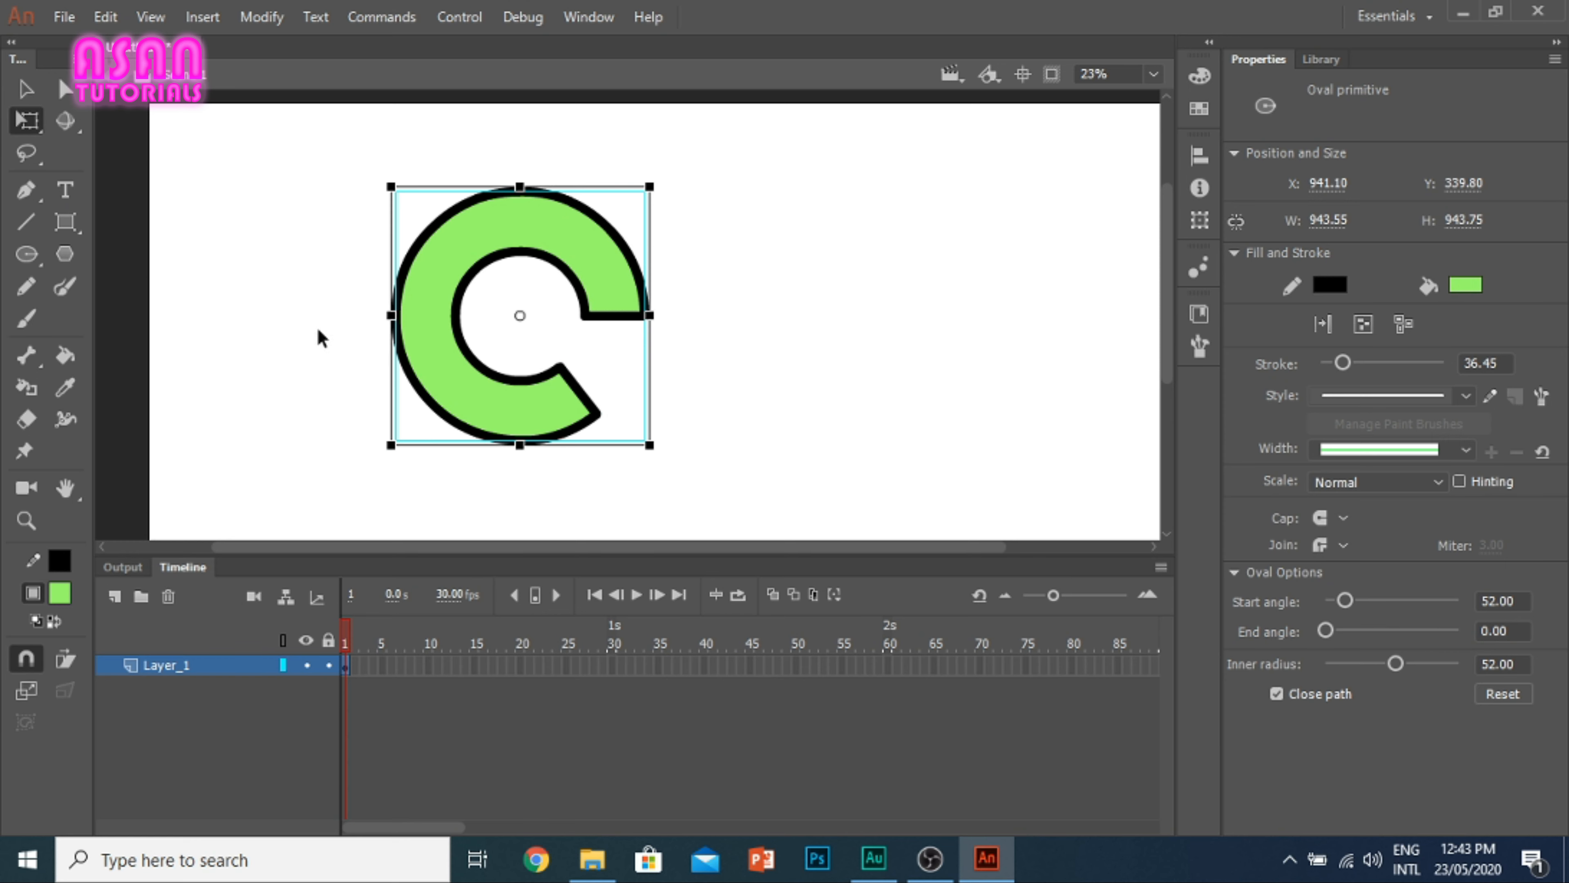
left_click_drag(676, 460, 320, 172)
left_click(724, 352)
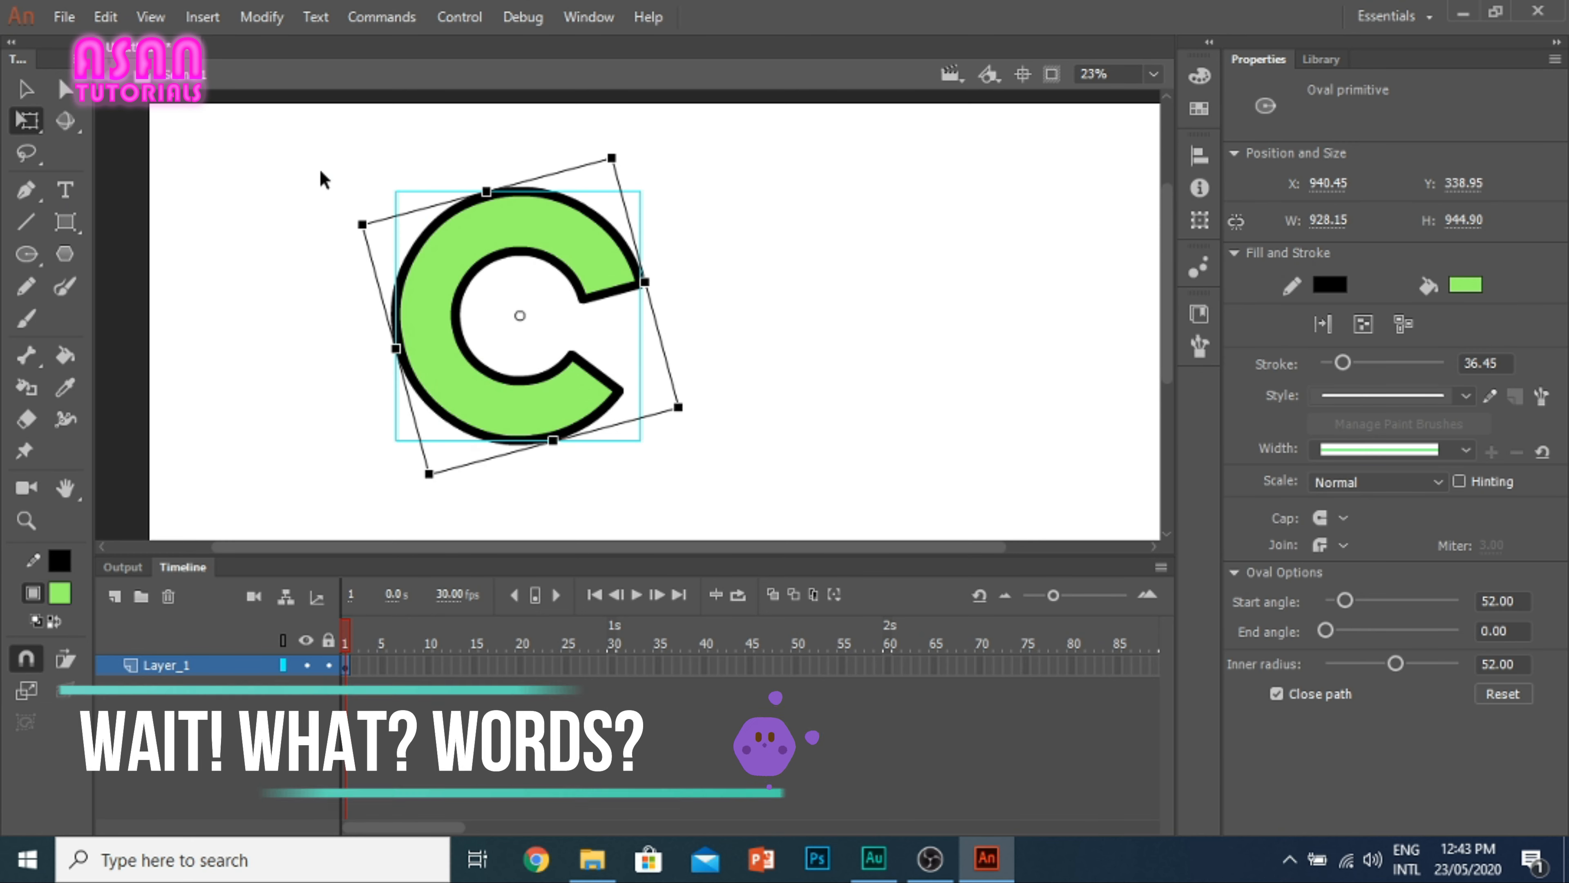
key("Delete")
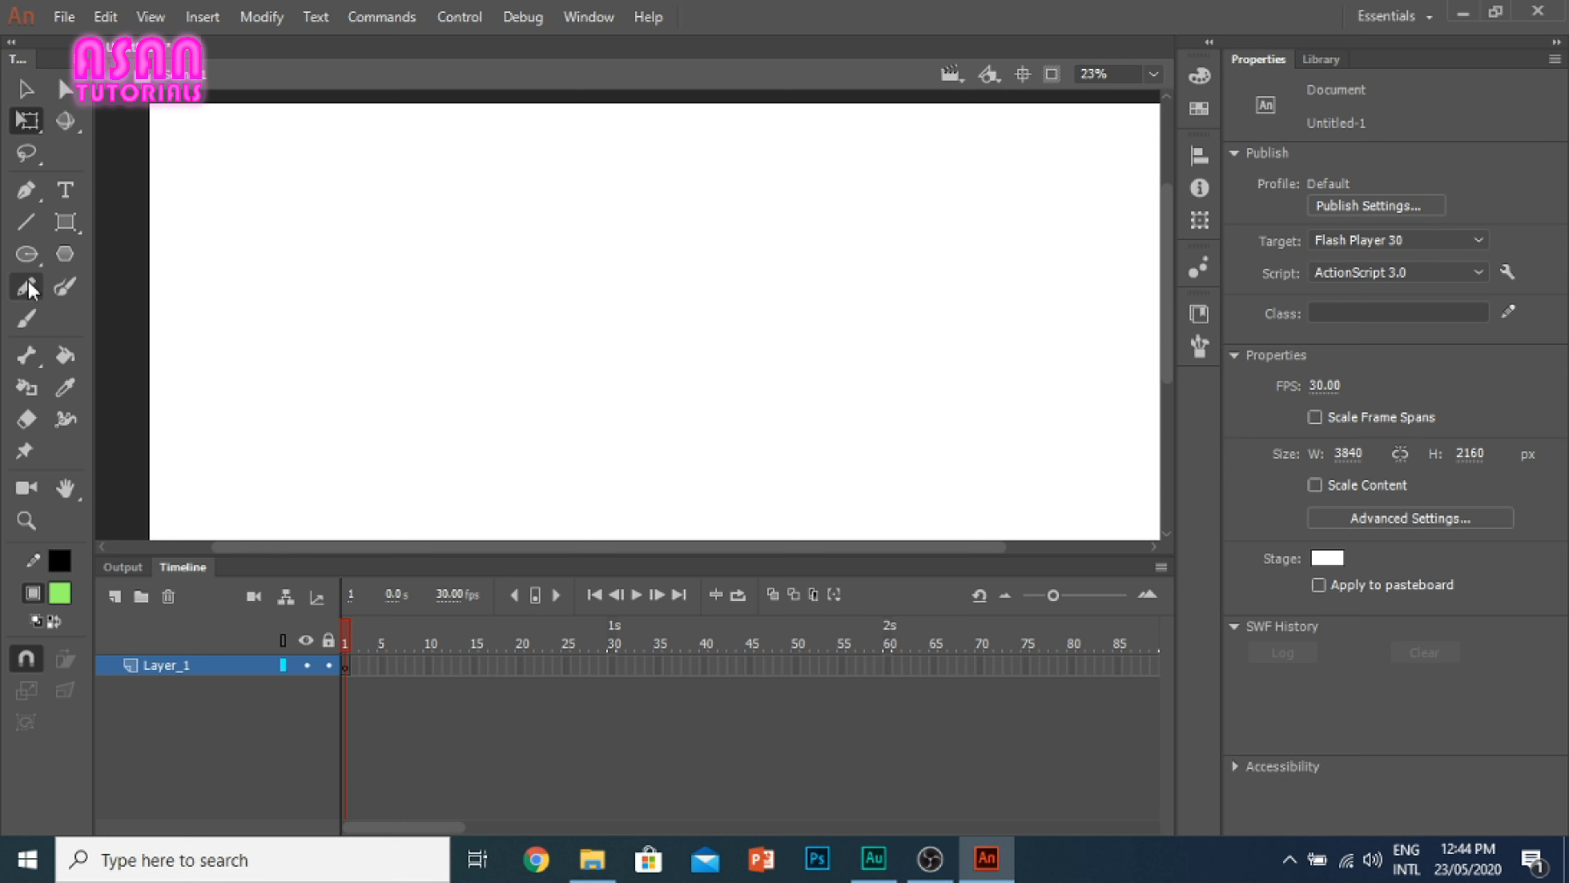
Step: Draw a small pentagon near the stage's upper left with the PolyStar tool, and switch its style to star to draw a large five-pointed star
left_click(60, 258)
mouse_move(407, 198)
left_mouse_down()
mouse_move(532, 323)
mouse_move(484, 258)
left_mouse_up()
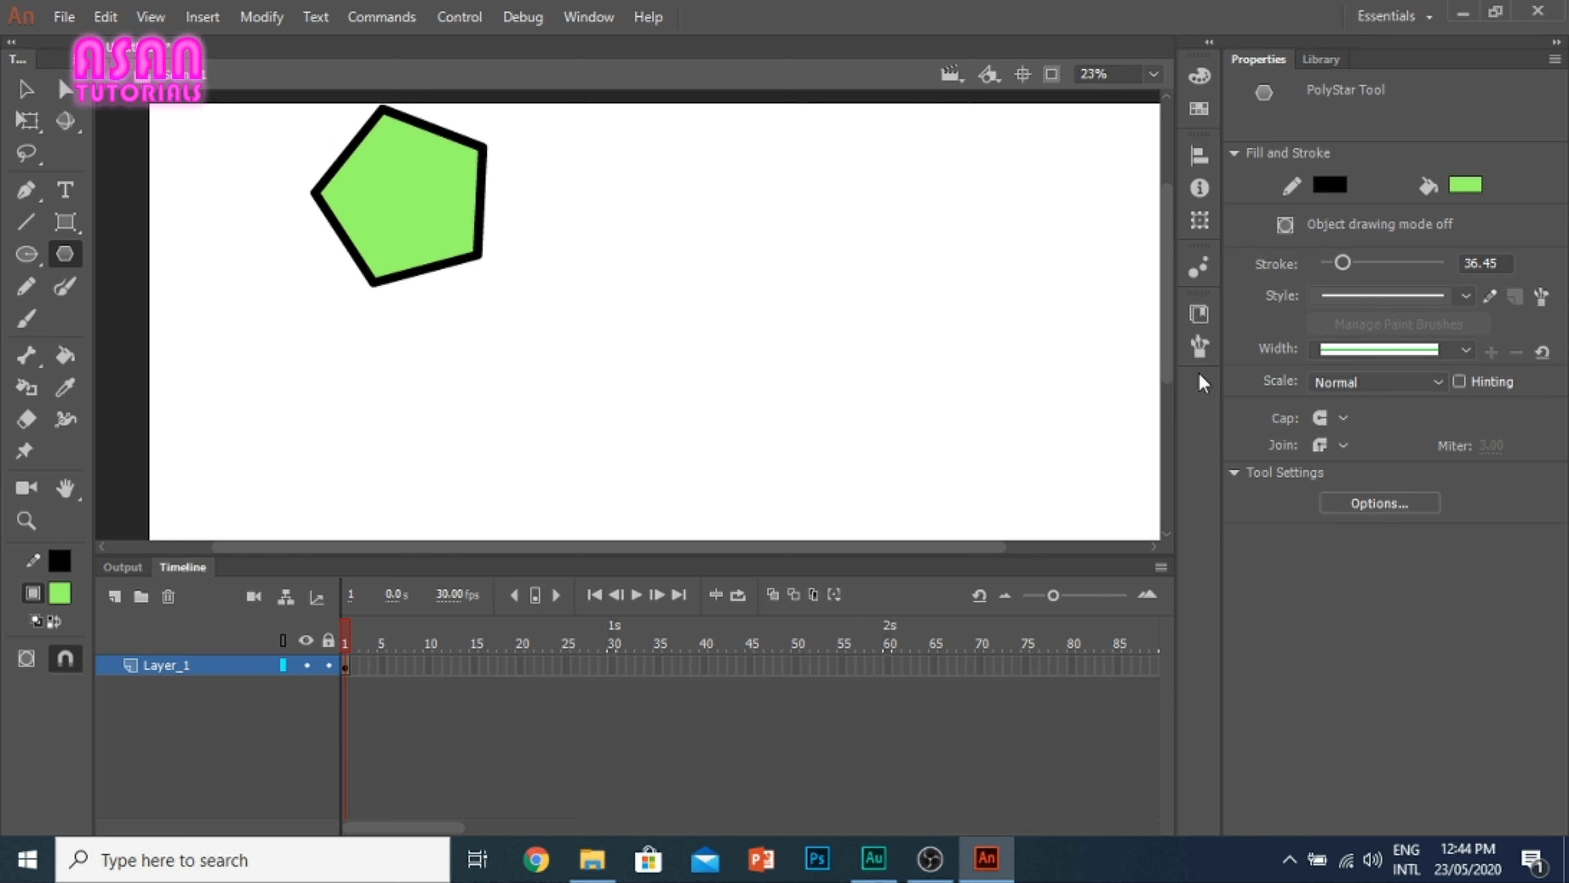
left_click(1414, 510)
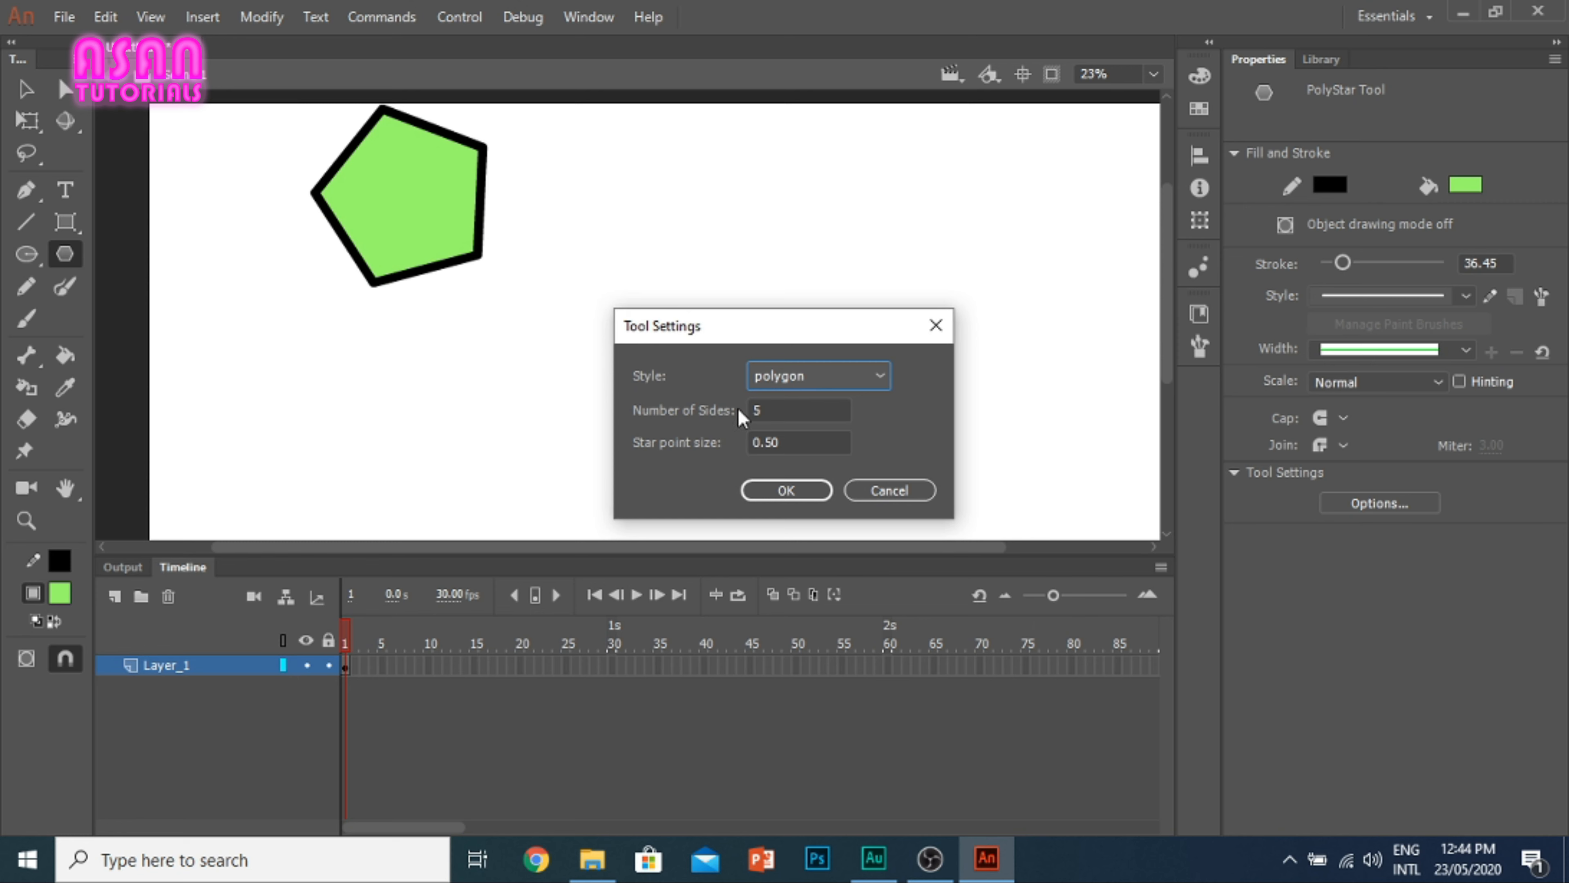
left_click(841, 378)
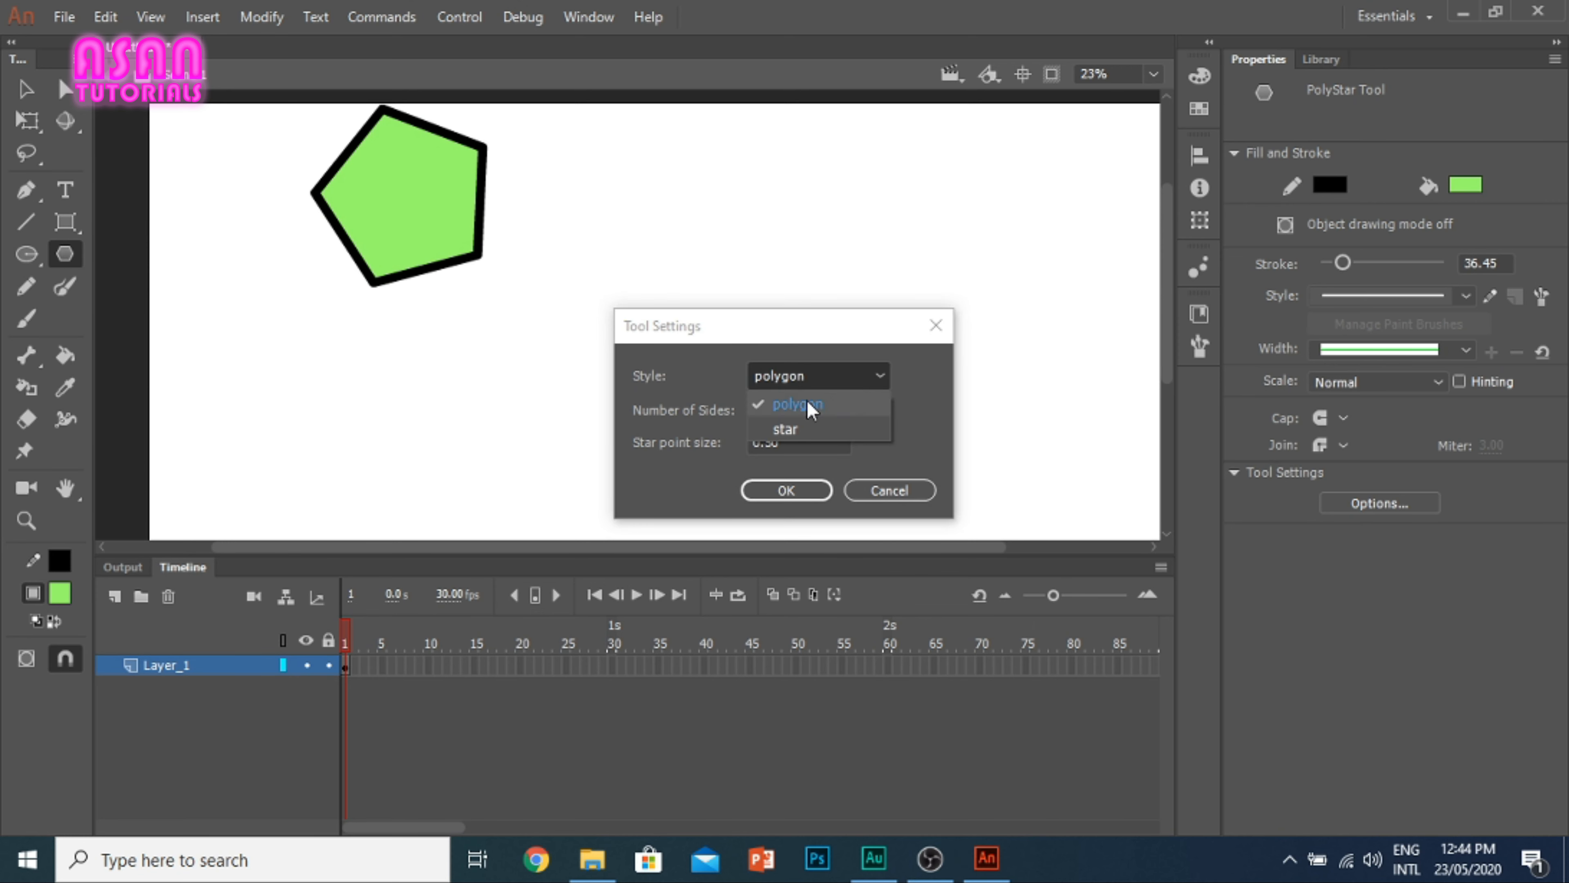
left_click(786, 428)
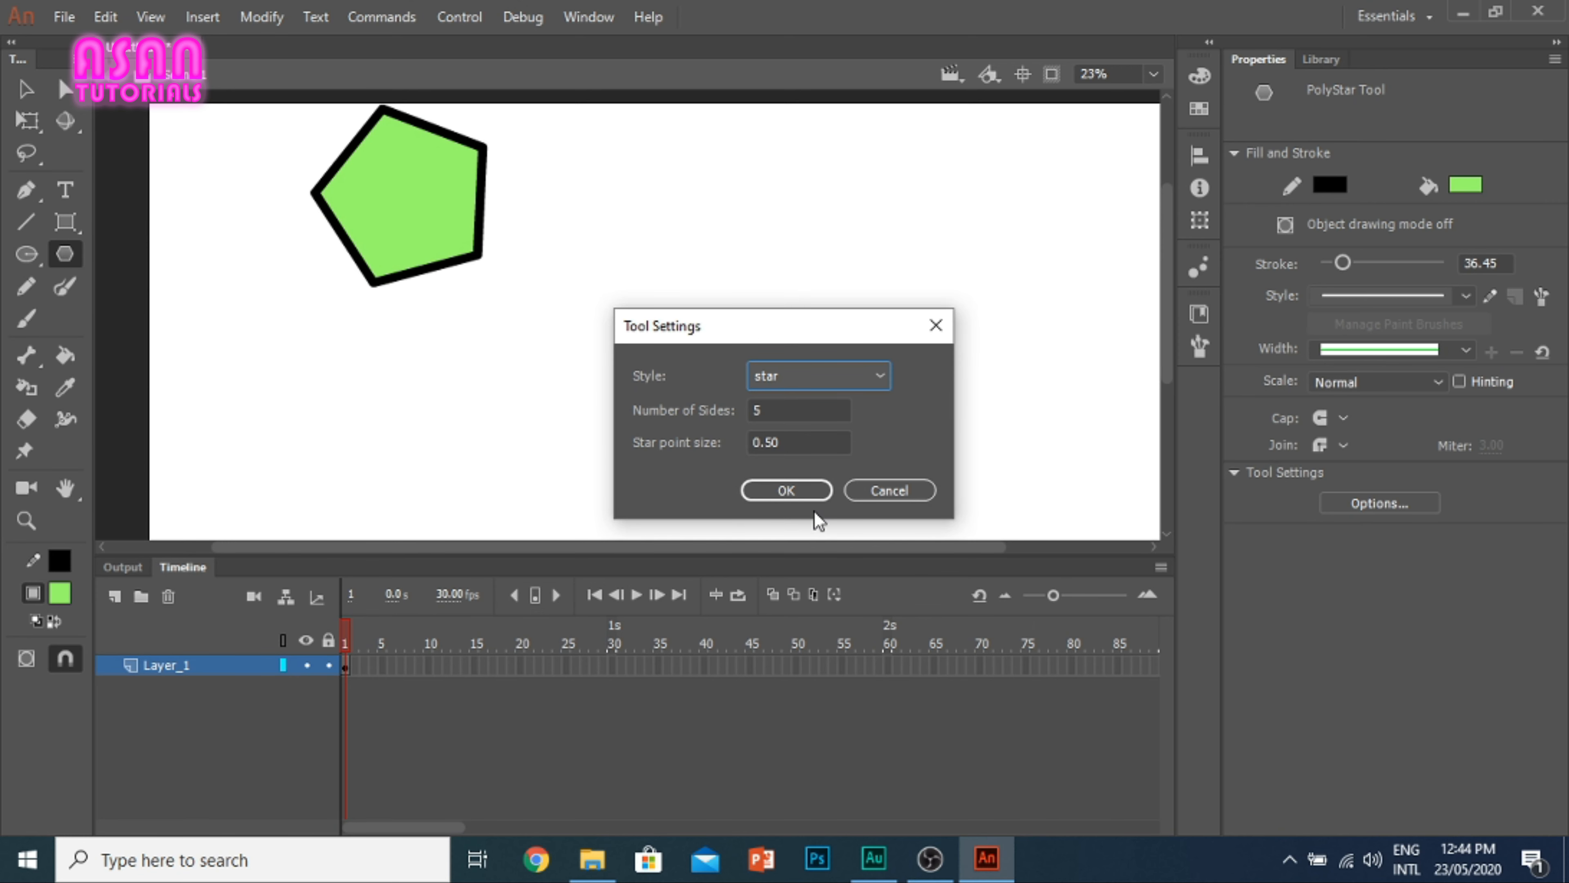
left_click(760, 492)
left_click_drag(642, 194, 837, 459)
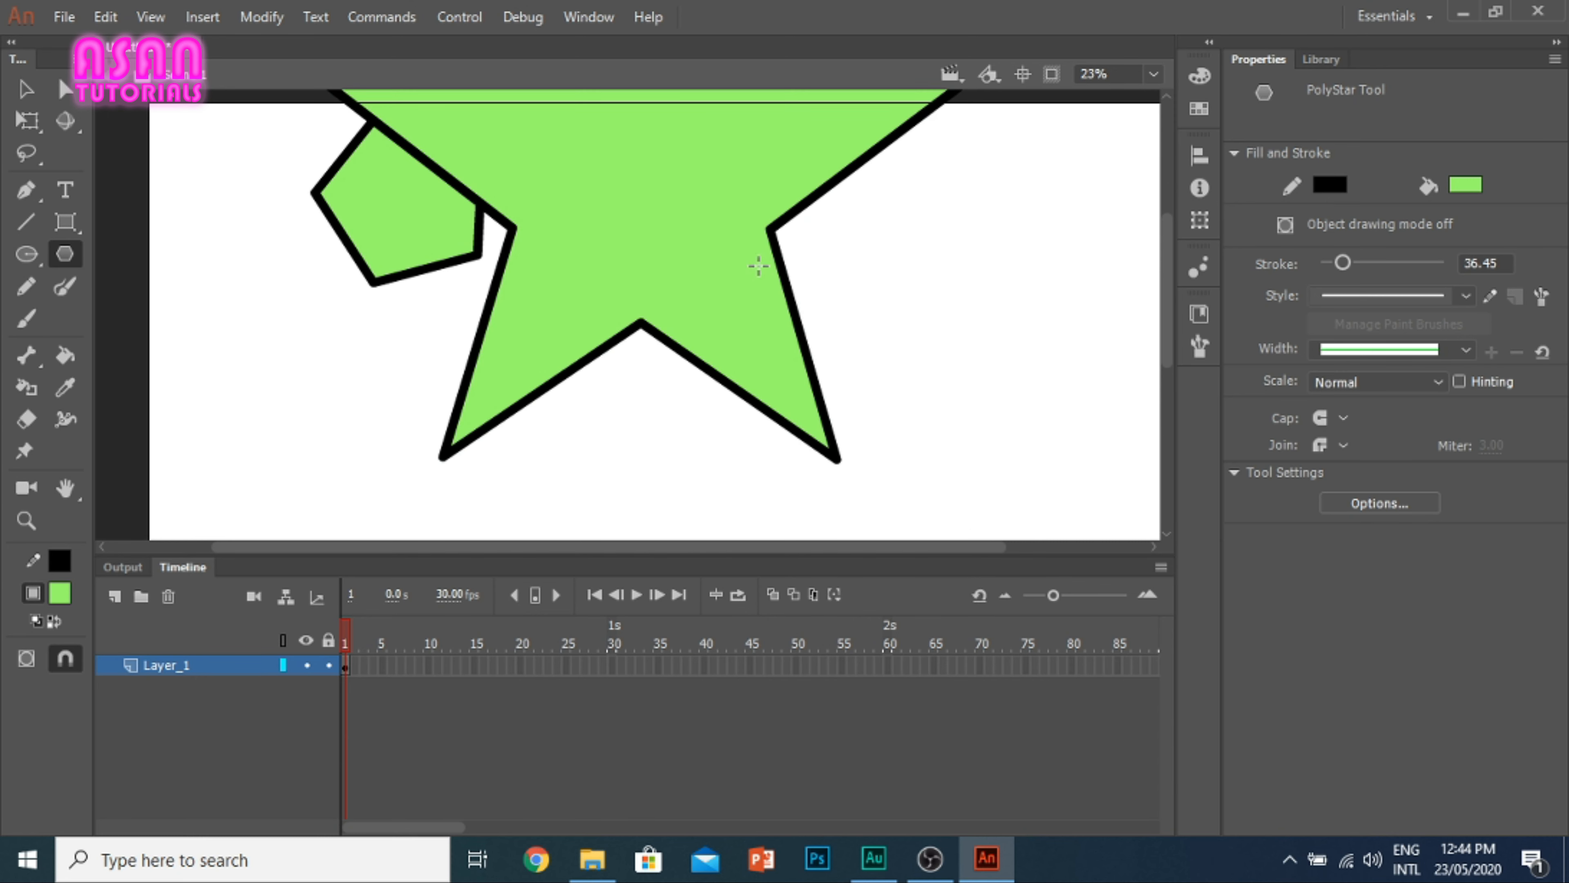
Step: Select the large star together with the pentagon and delete both
key("ctrl+minus")
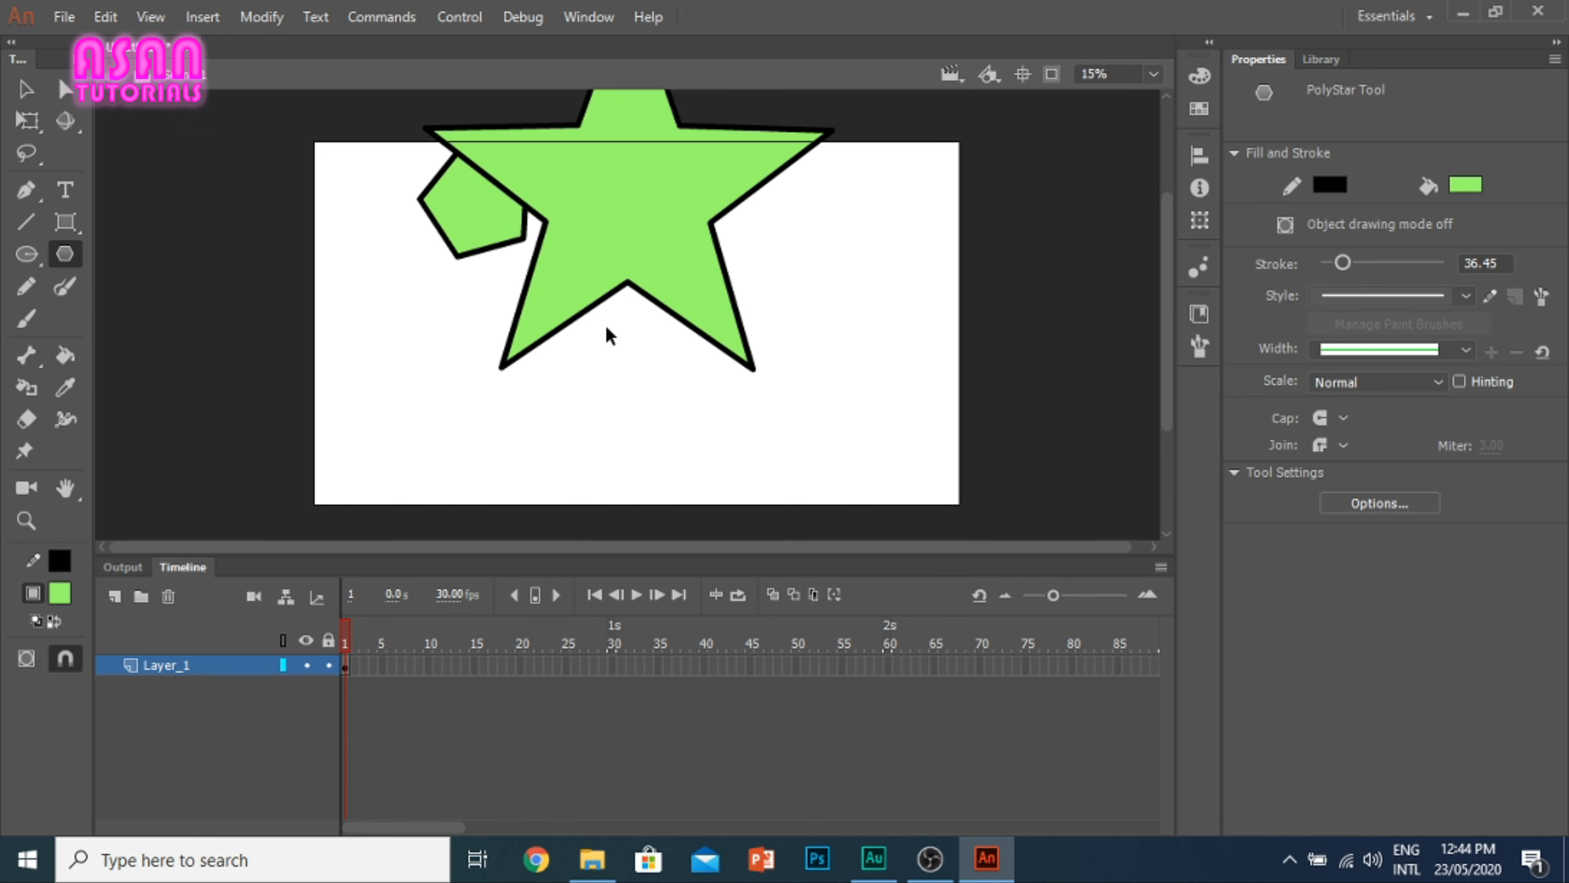
scroll(564, 254, "down", 1)
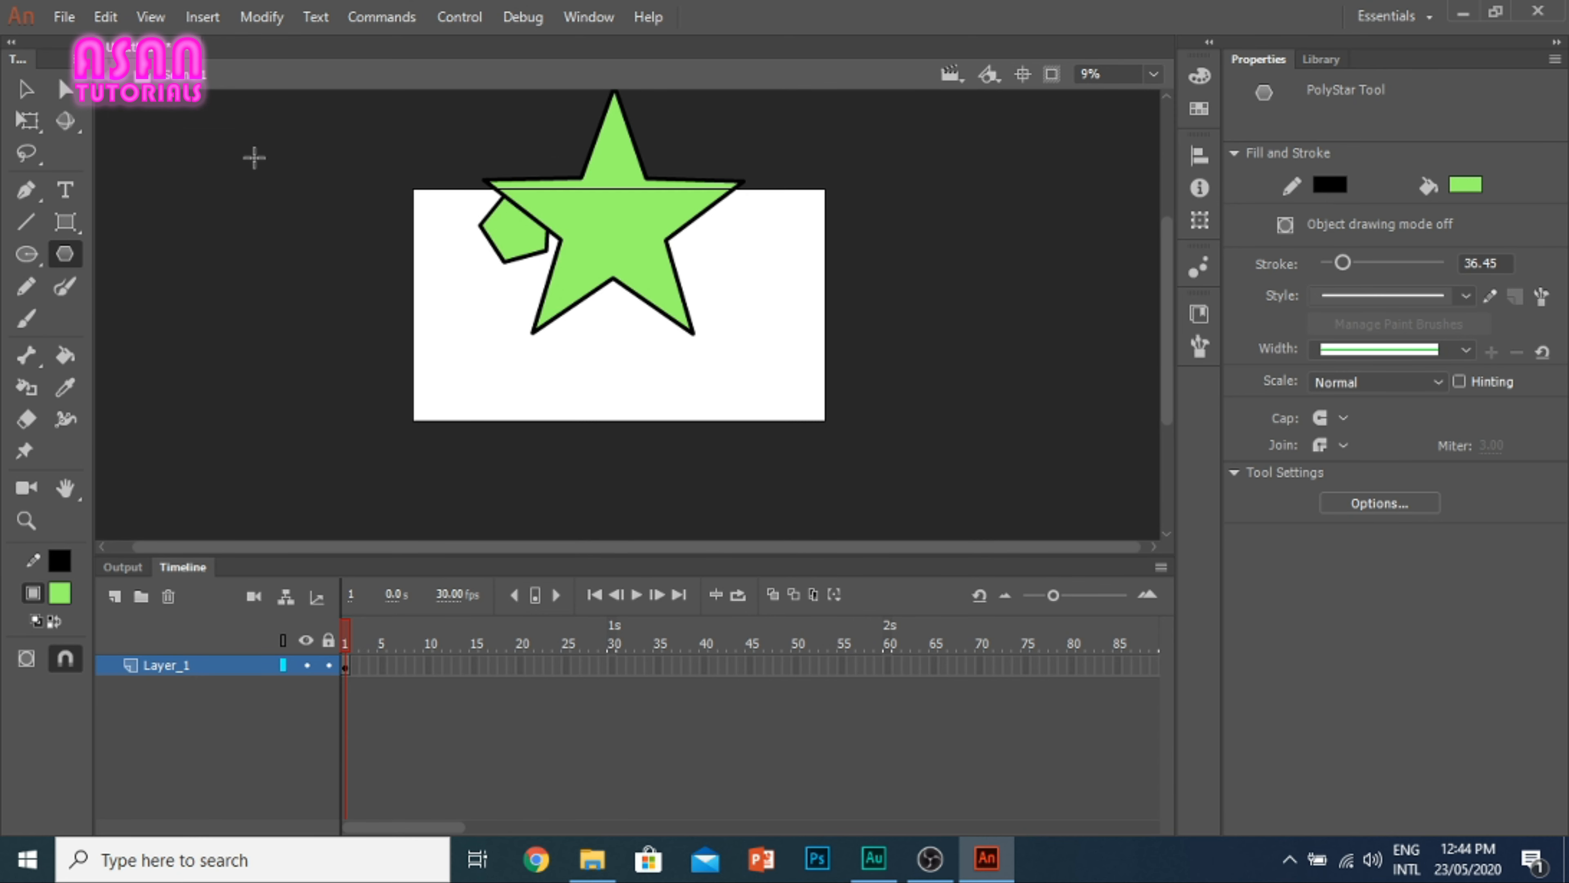
left_click(24, 88)
left_click_drag(759, 358, 429, 87)
key("Delete")
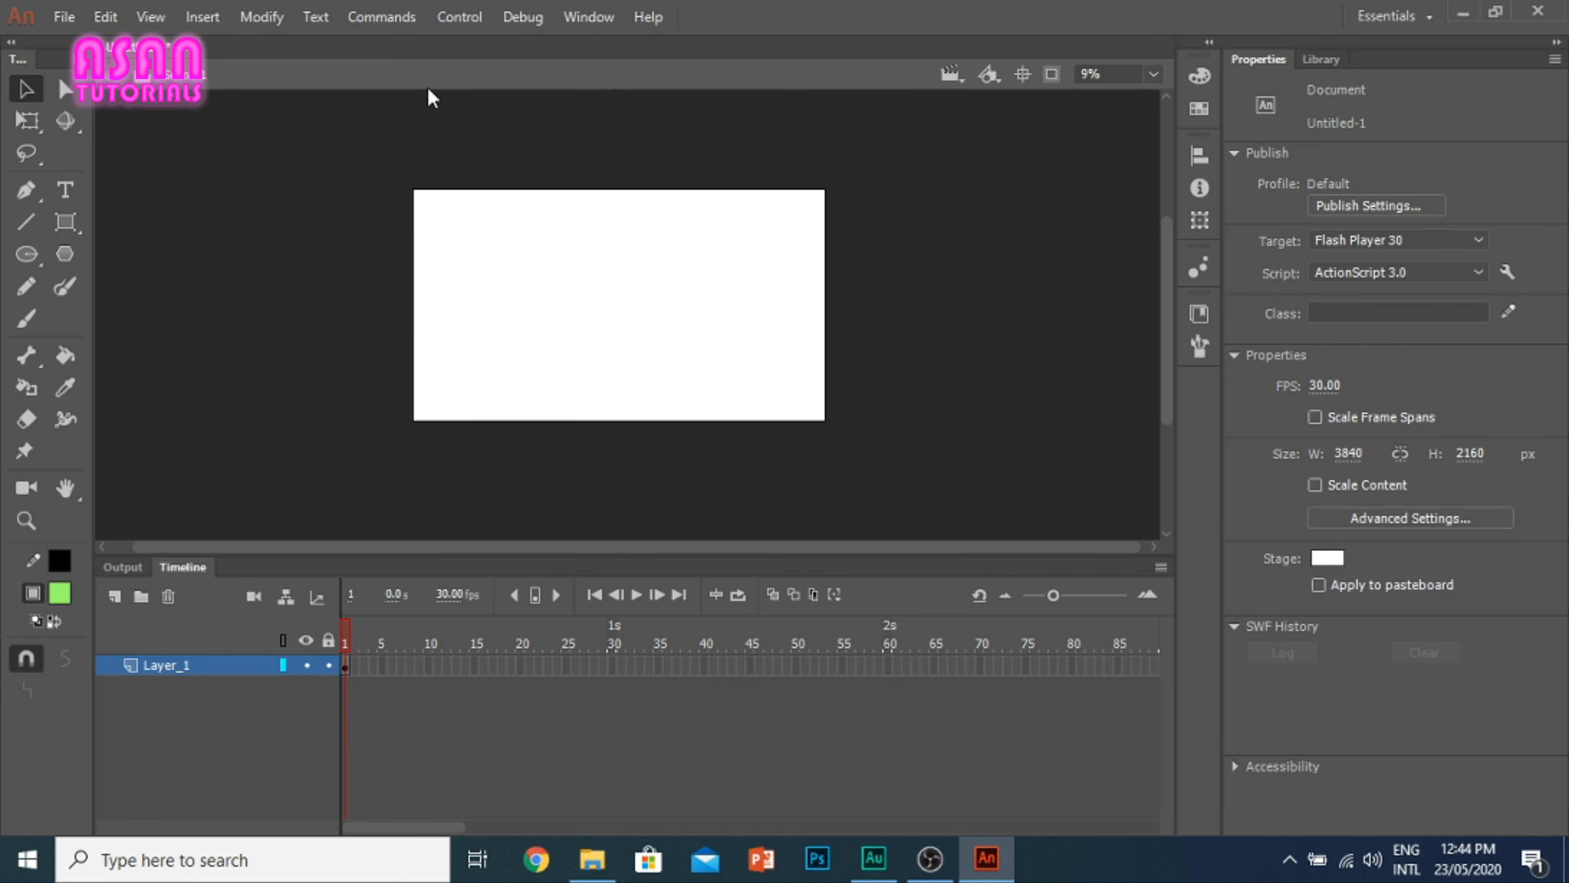
Step: Open the PolyStar tool's settings and examine the polygon and star style options
scroll(563, 285, "up", 2)
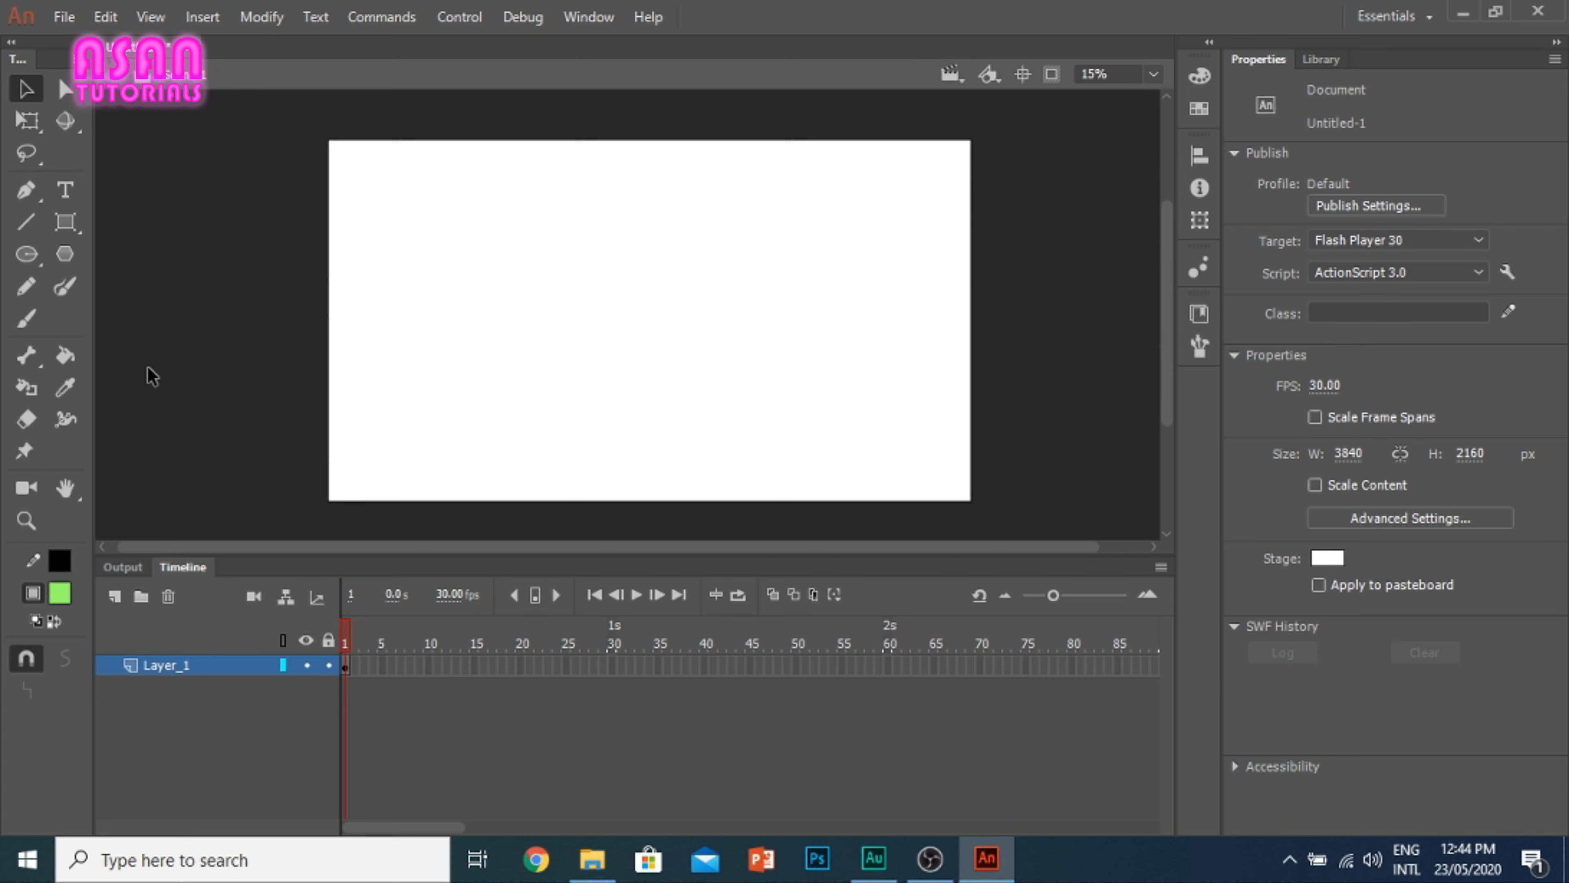
left_click(65, 253)
left_click(1380, 502)
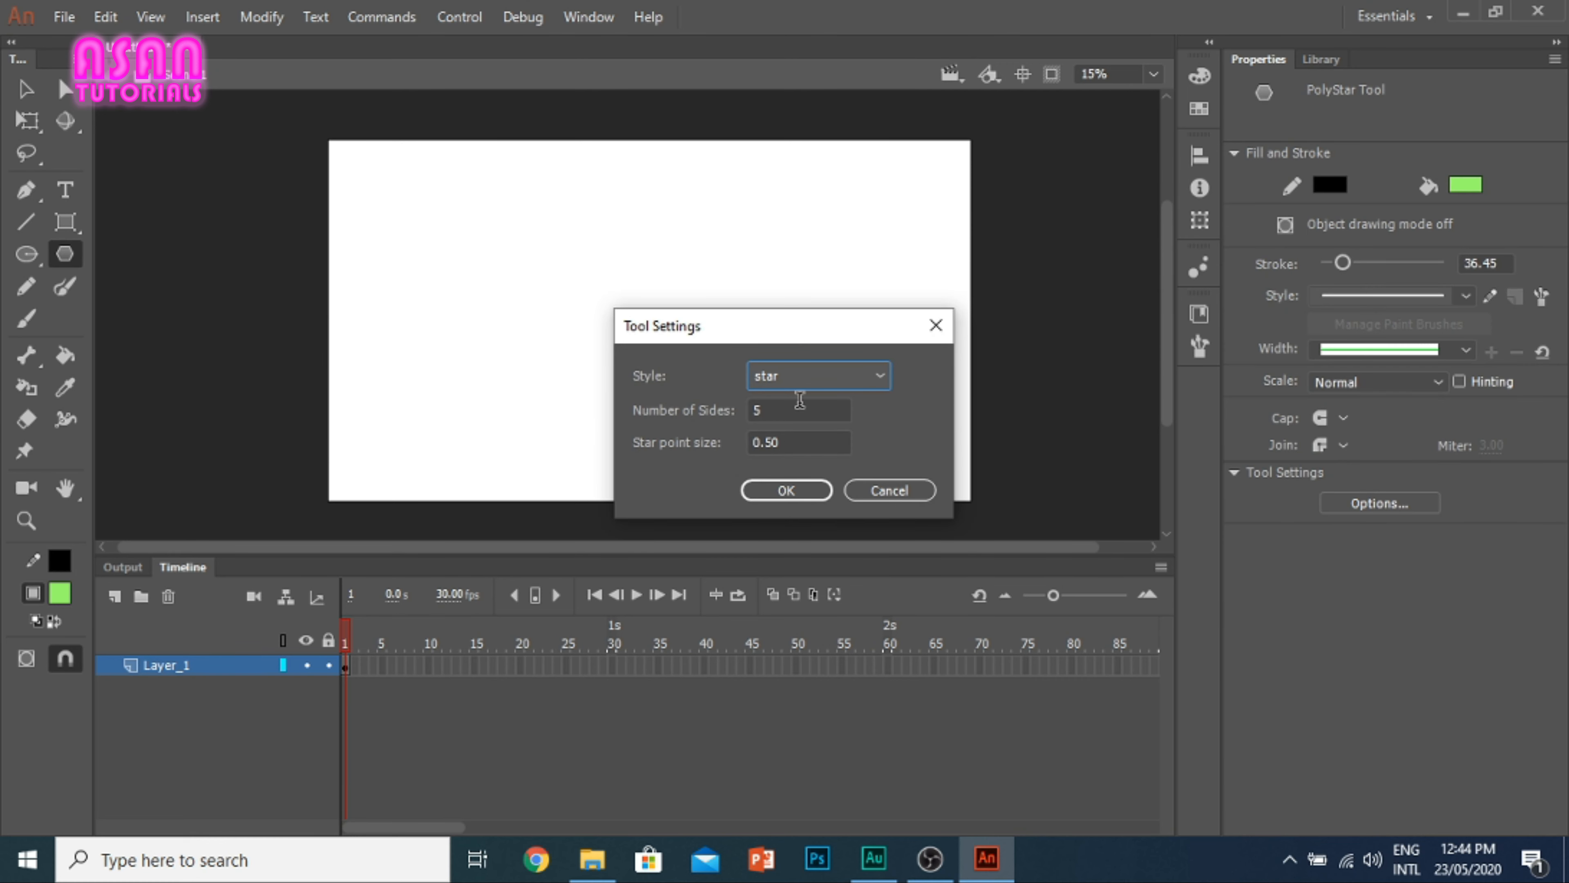
left_click(817, 381)
left_click(831, 402)
left_click(809, 378)
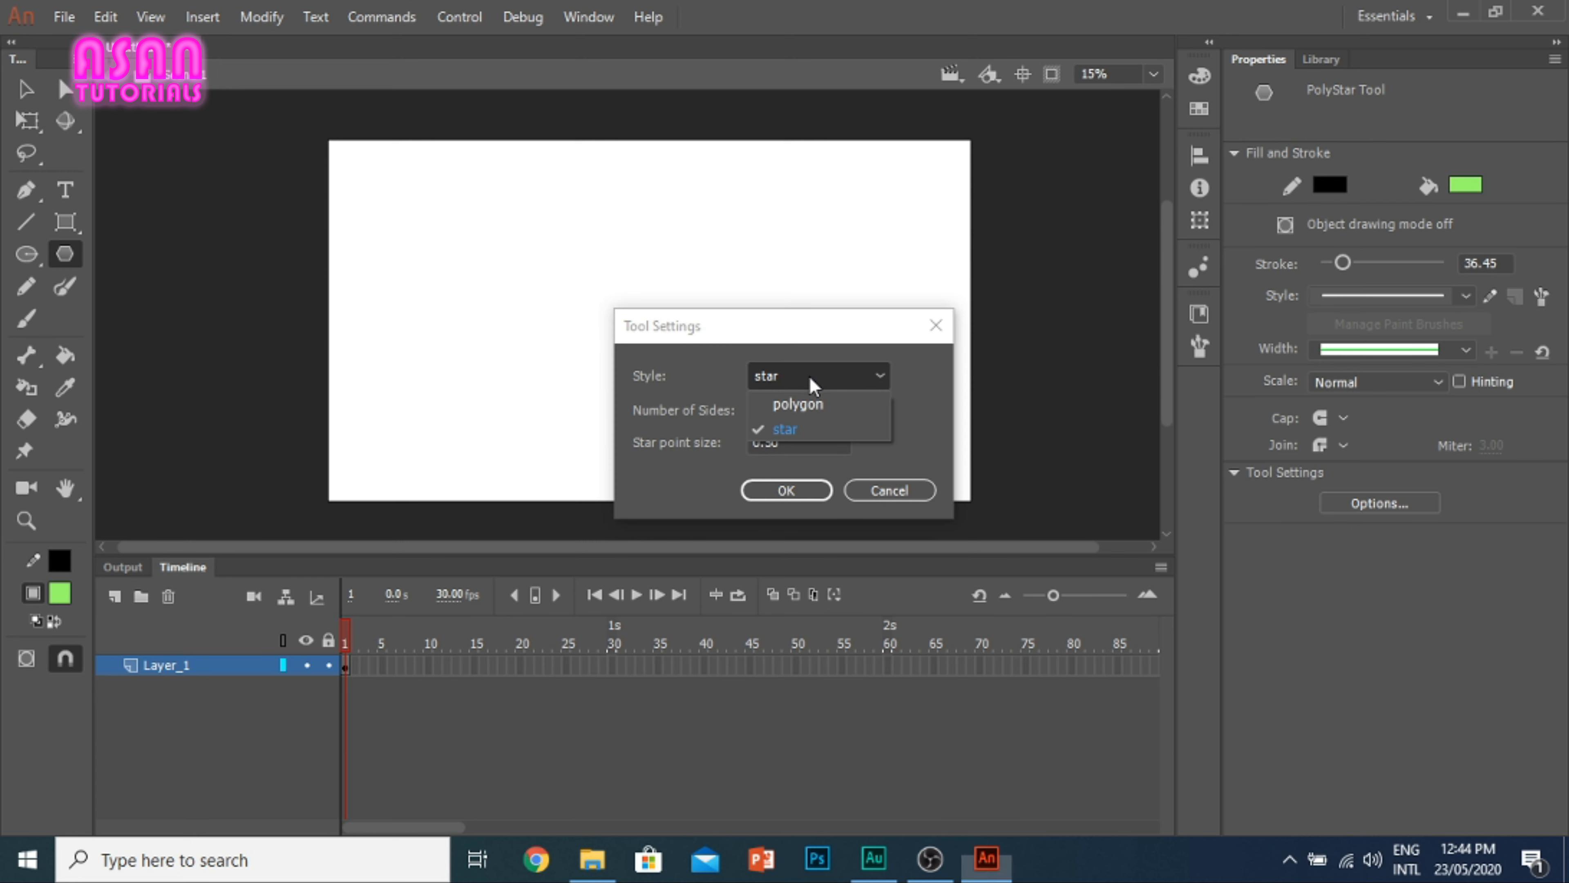
left_click(813, 385)
left_click(811, 386)
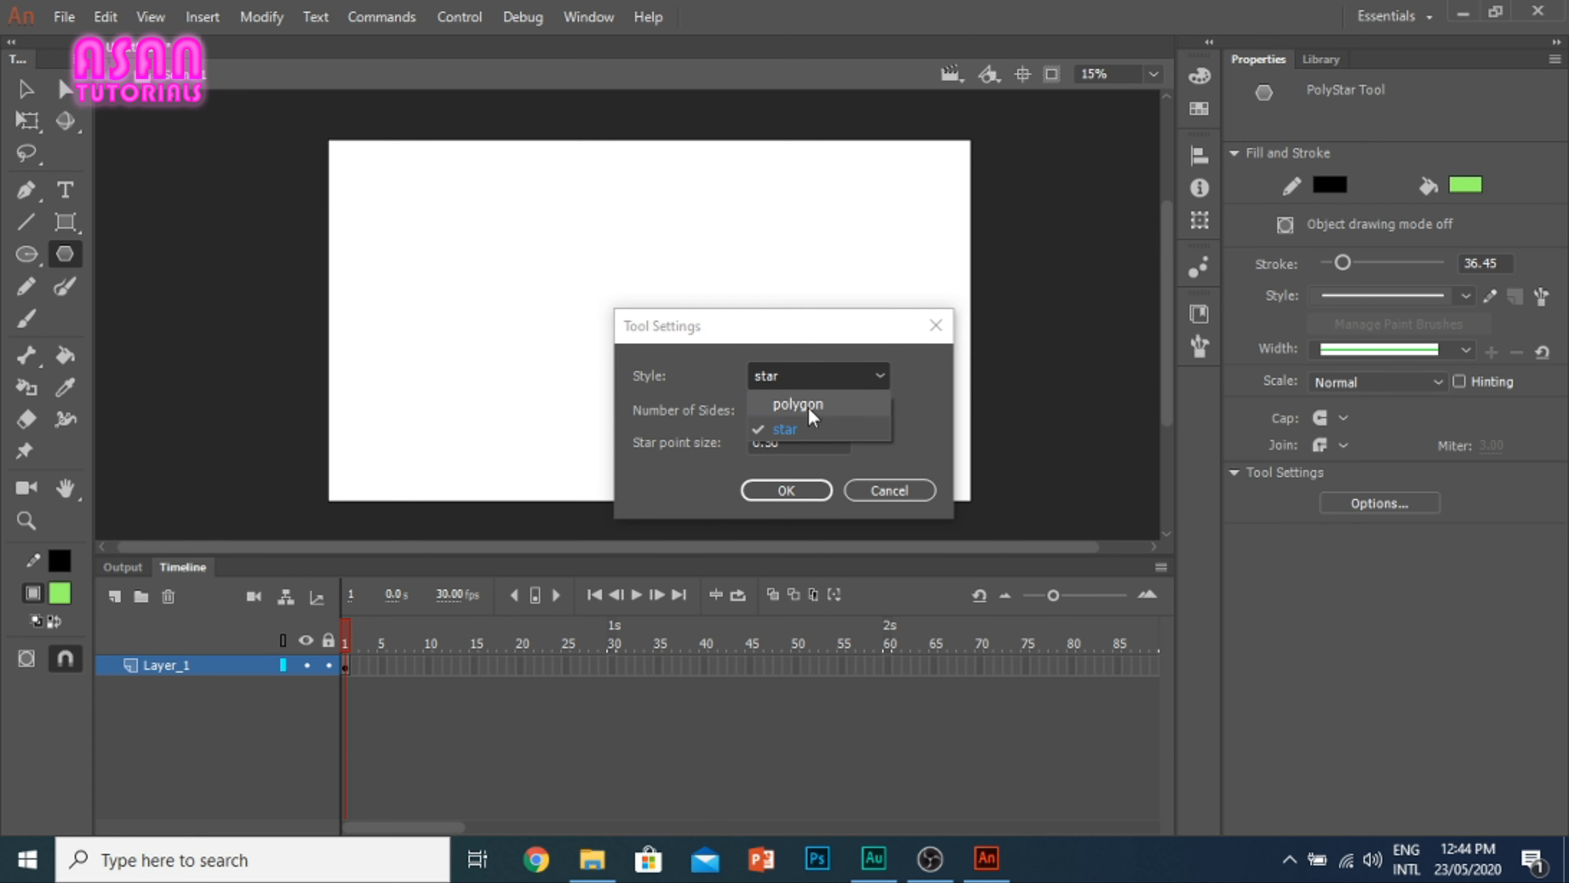
left_click(795, 427)
left_click(797, 377)
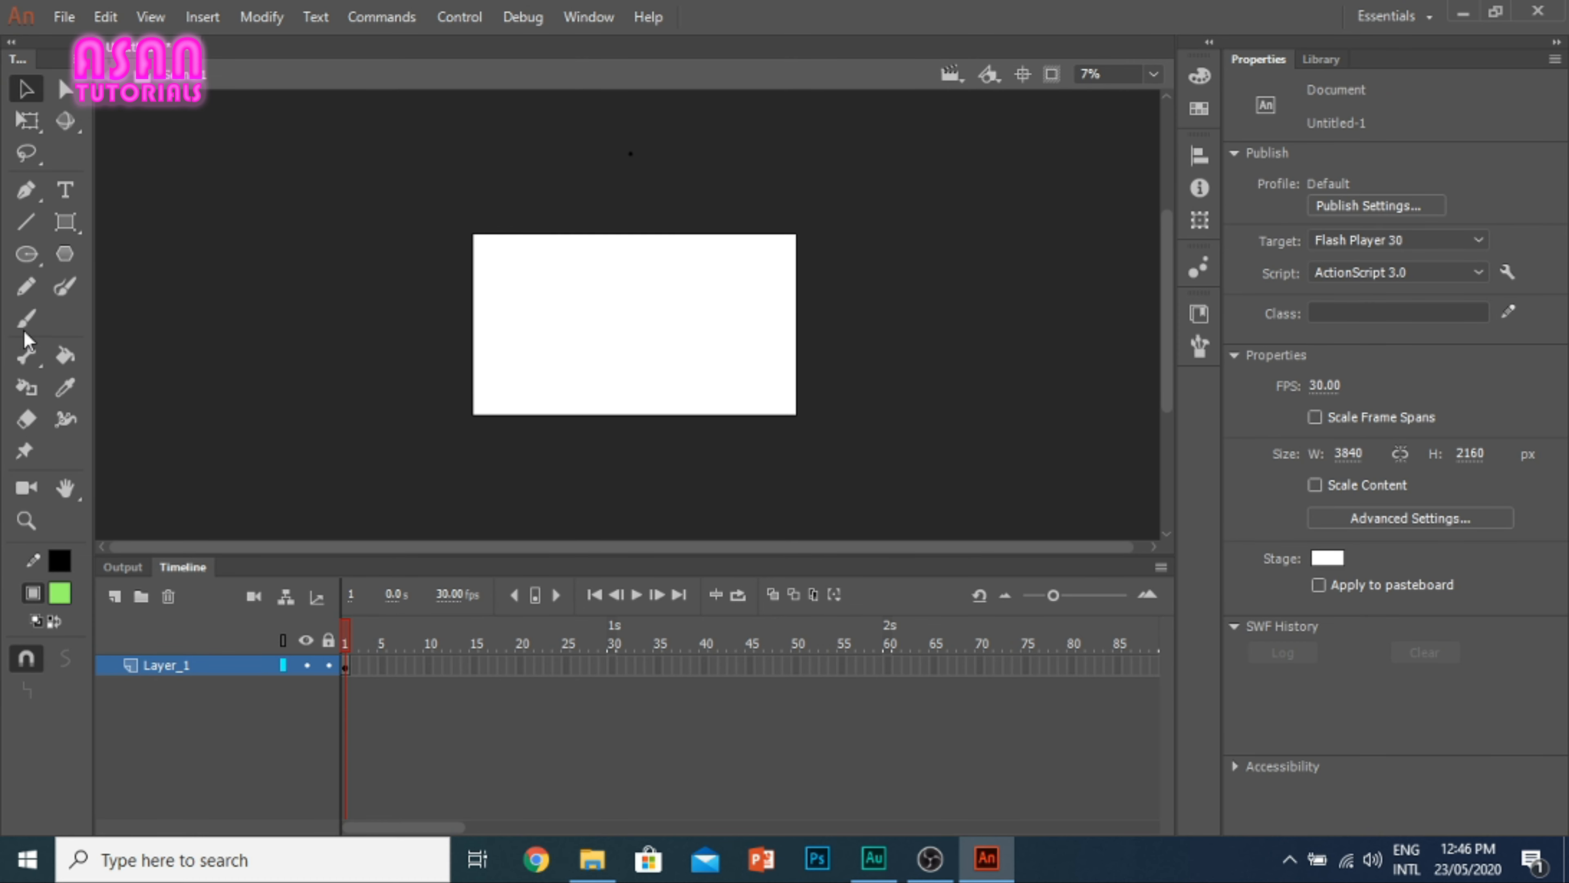
Step: Draw a thick black circle freehand with the Pencil tool, left of the stage's centre
key("ctrl+=")
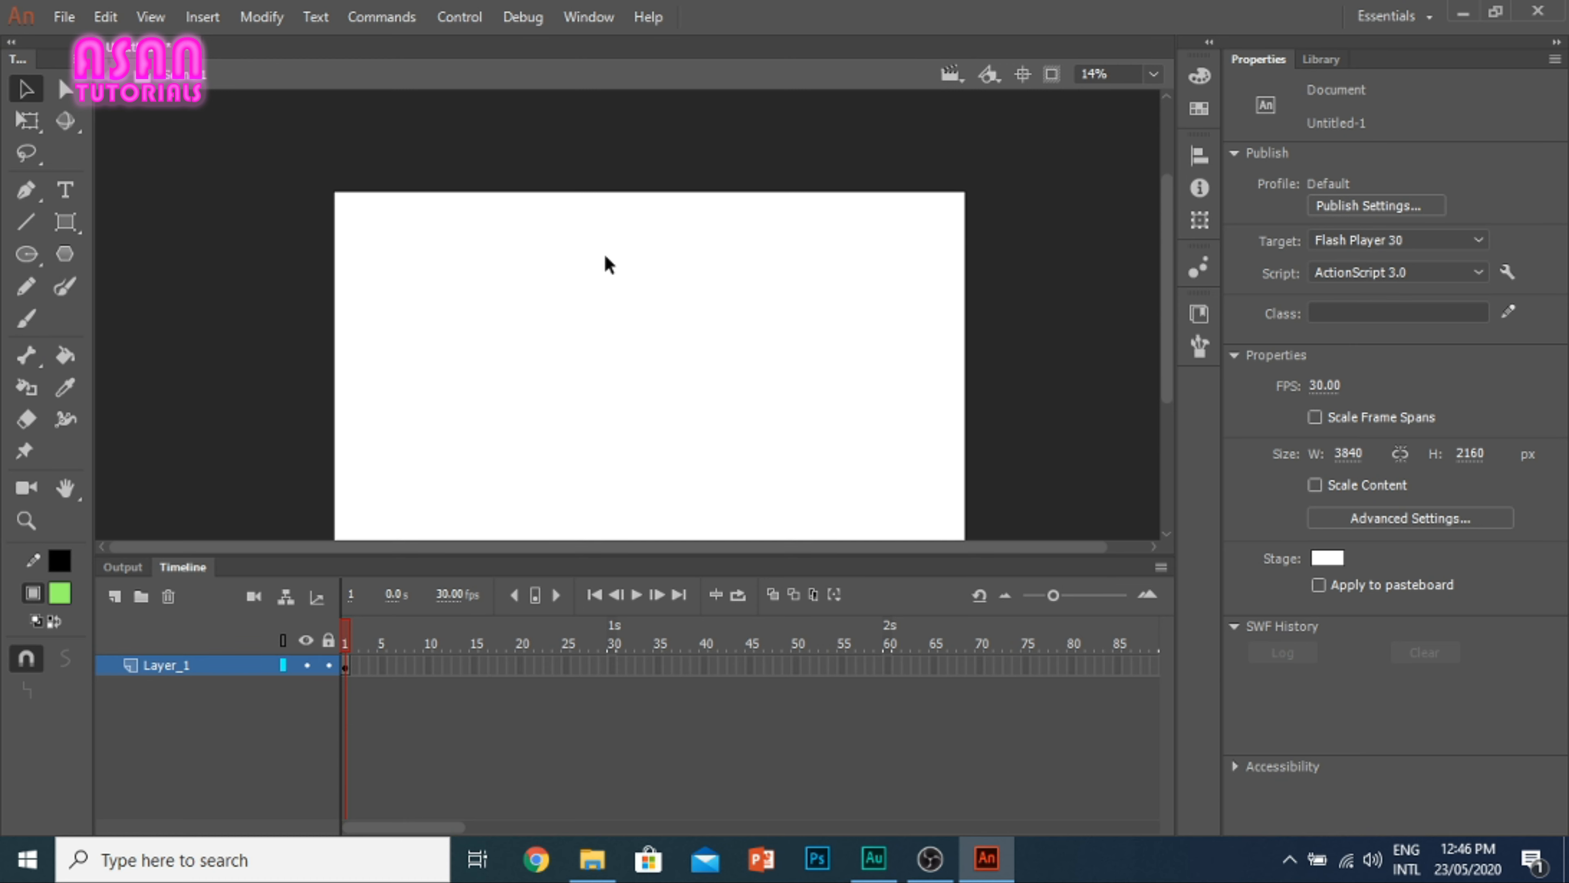
left_click_drag(1174, 212, 1185, 265)
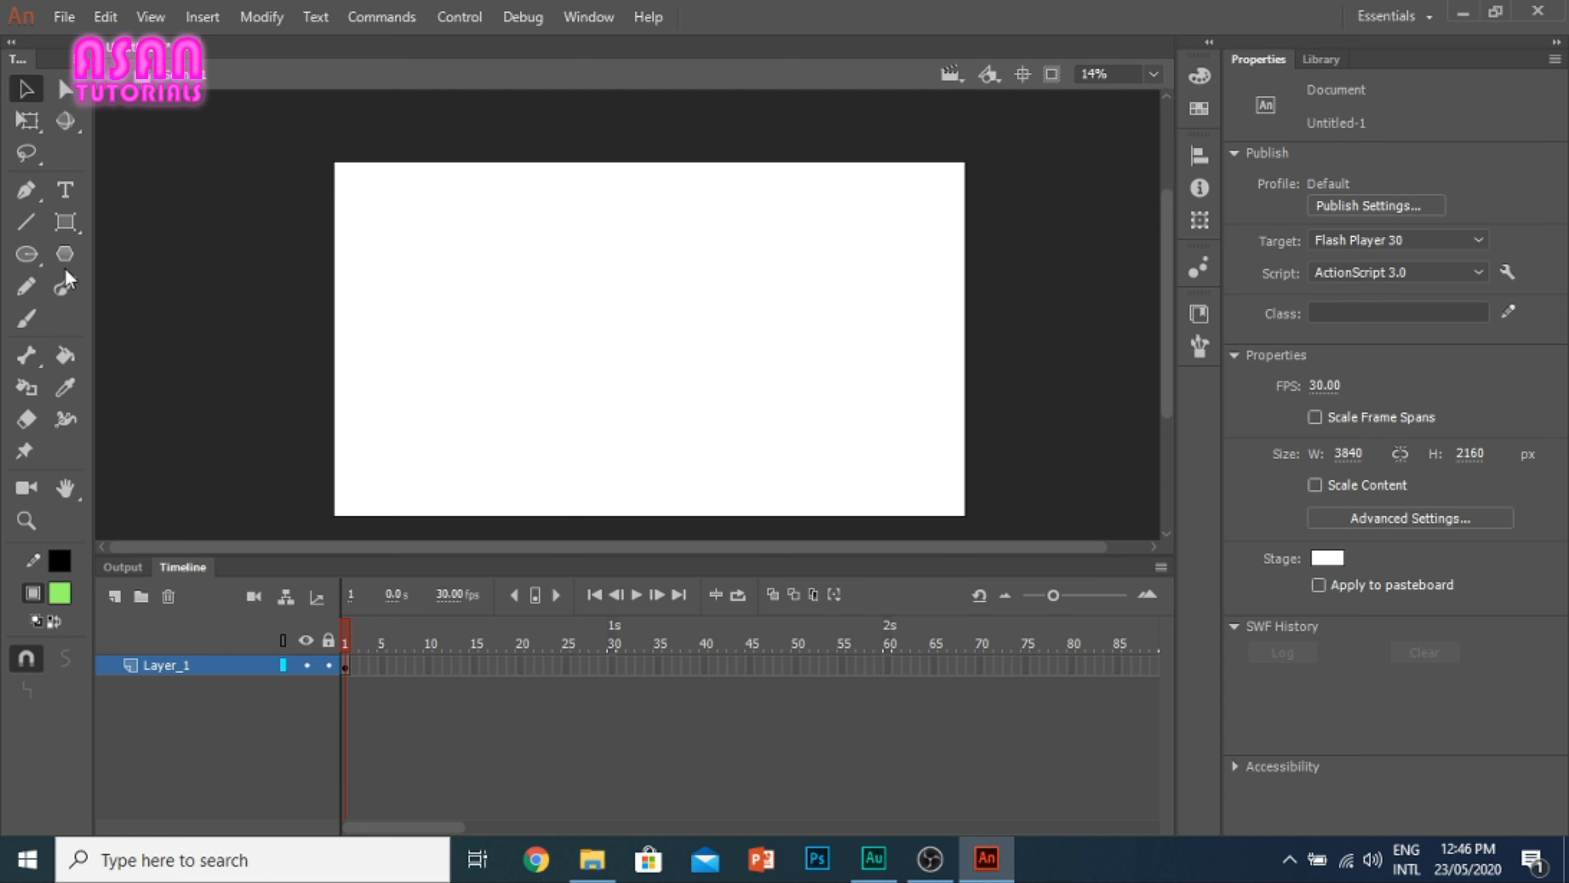
left_click(26, 287)
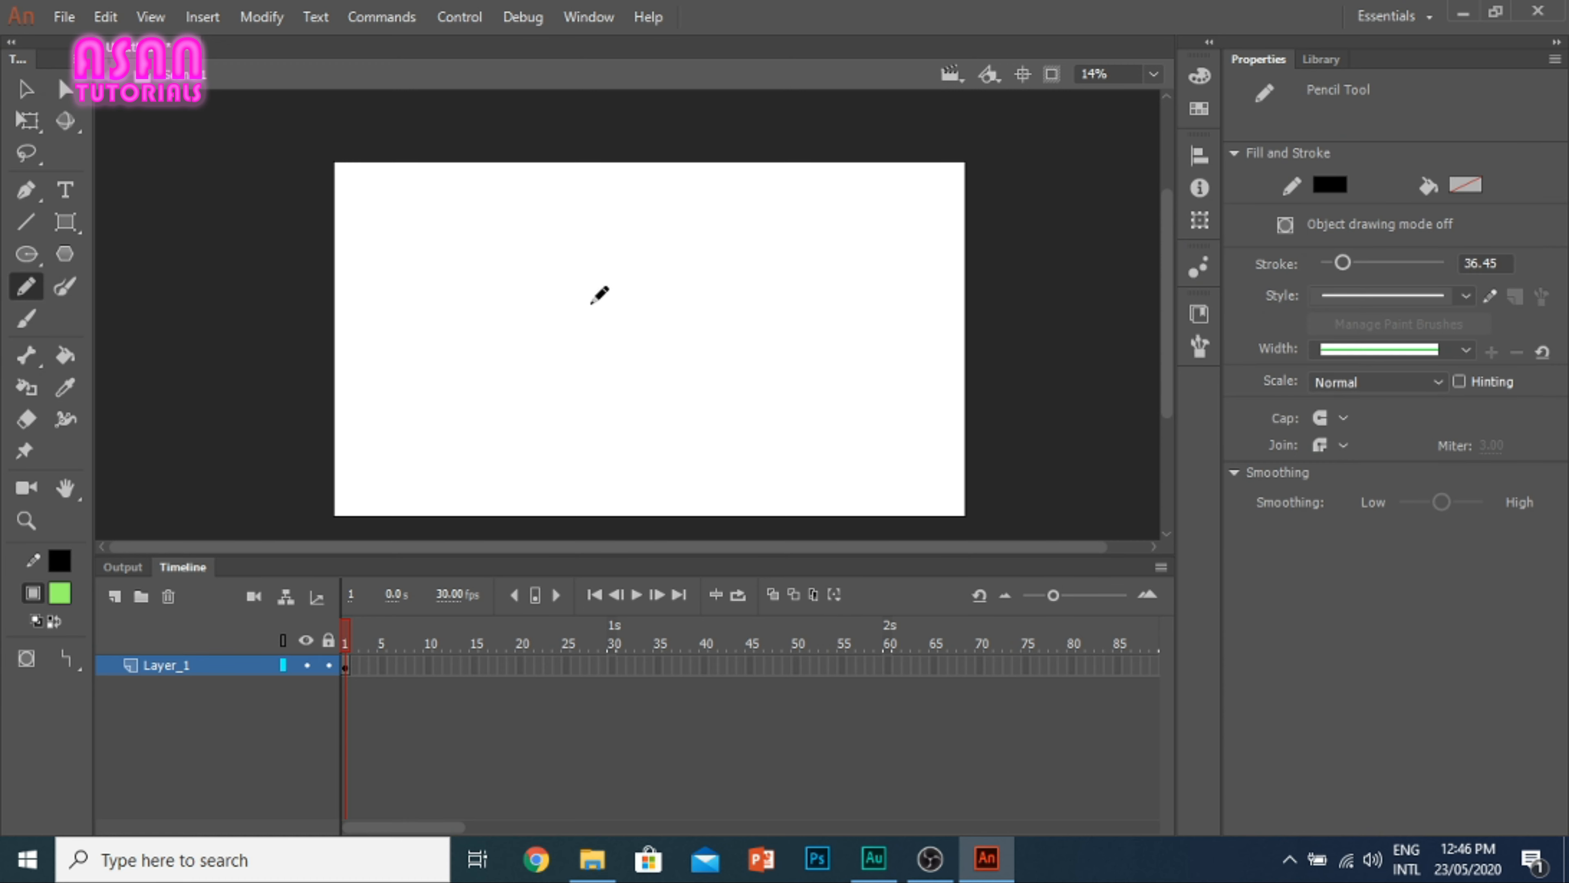
mouse_move(473, 278)
left_mouse_down()
mouse_move(518, 264)
mouse_move(599, 308)
mouse_move(594, 360)
mouse_move(523, 393)
mouse_move(465, 328)
mouse_move(507, 265)
left_mouse_up()
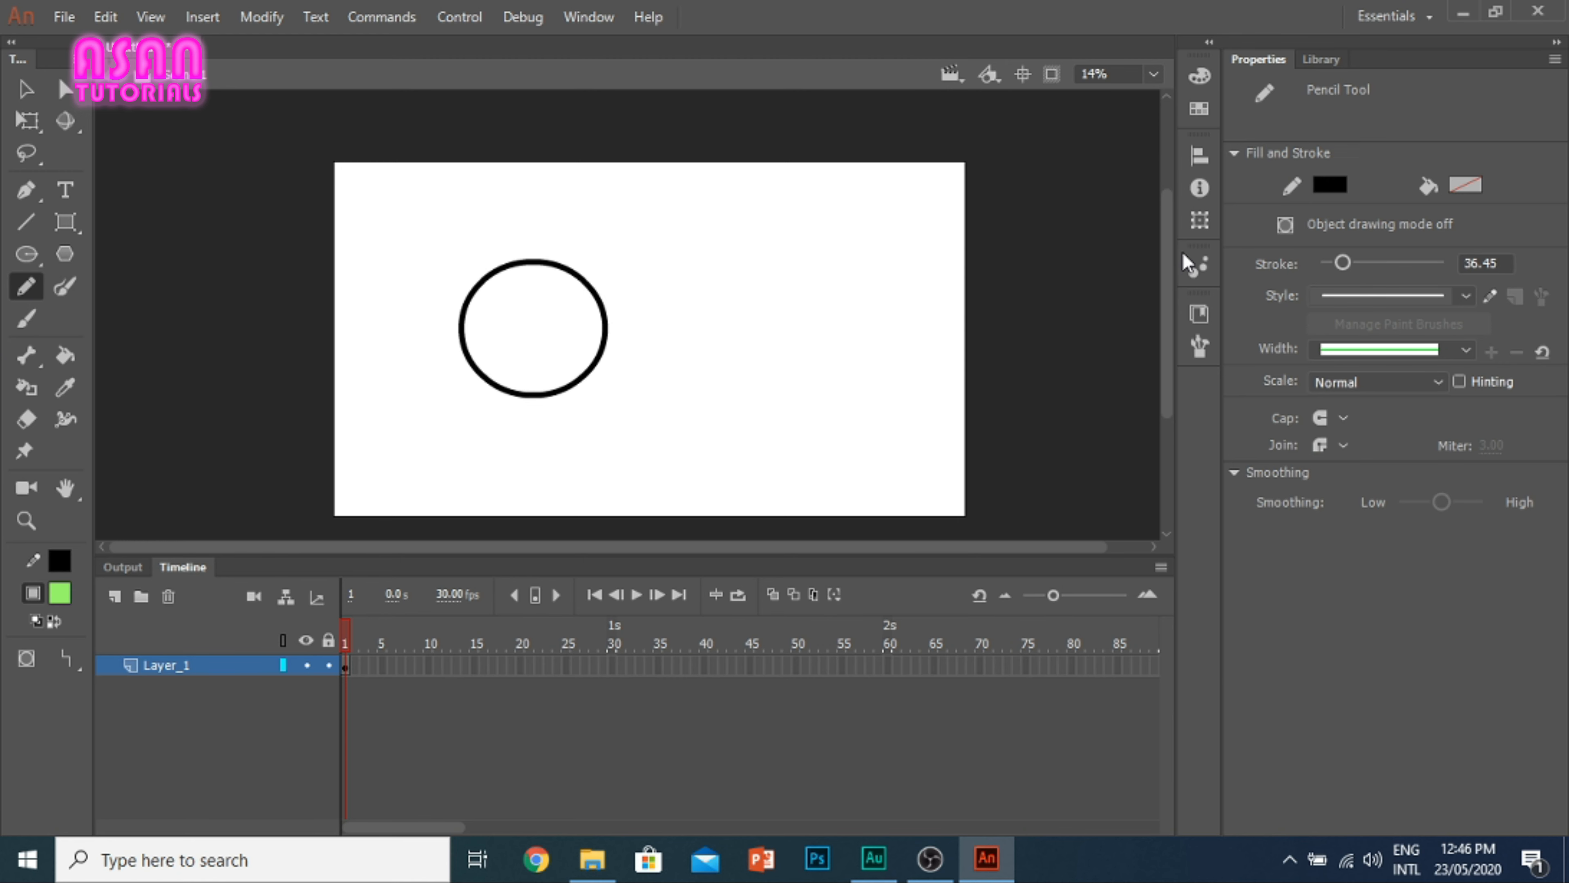
Step: Set the Pencil stroke to 1 and draw a large thin circle right of the thick one and a smaller one below it
left_click(1500, 262)
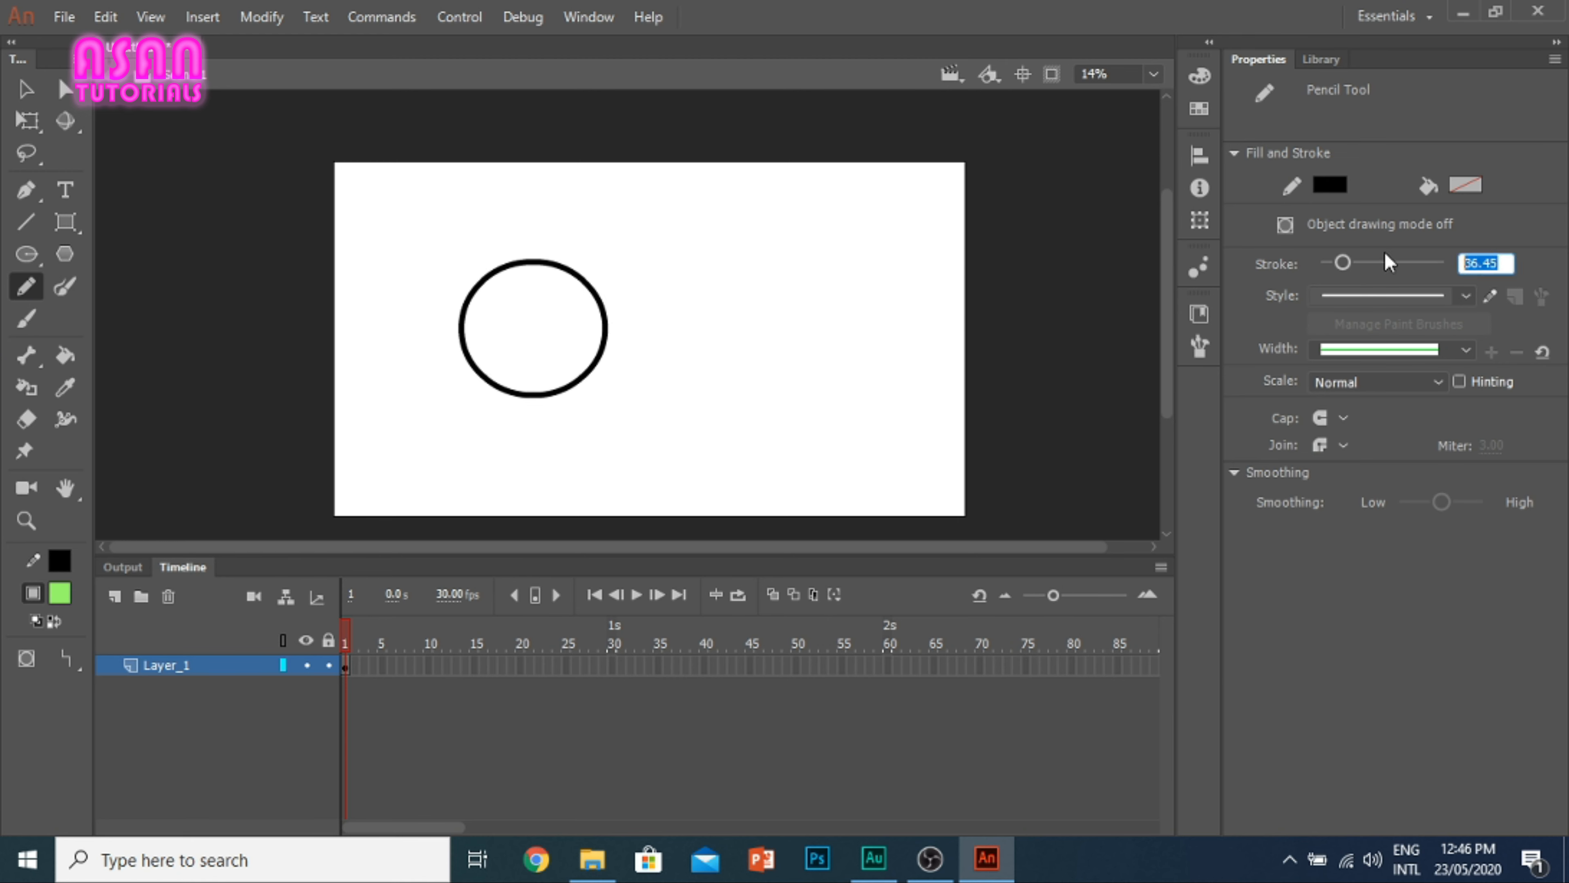
type("1")
key("Return")
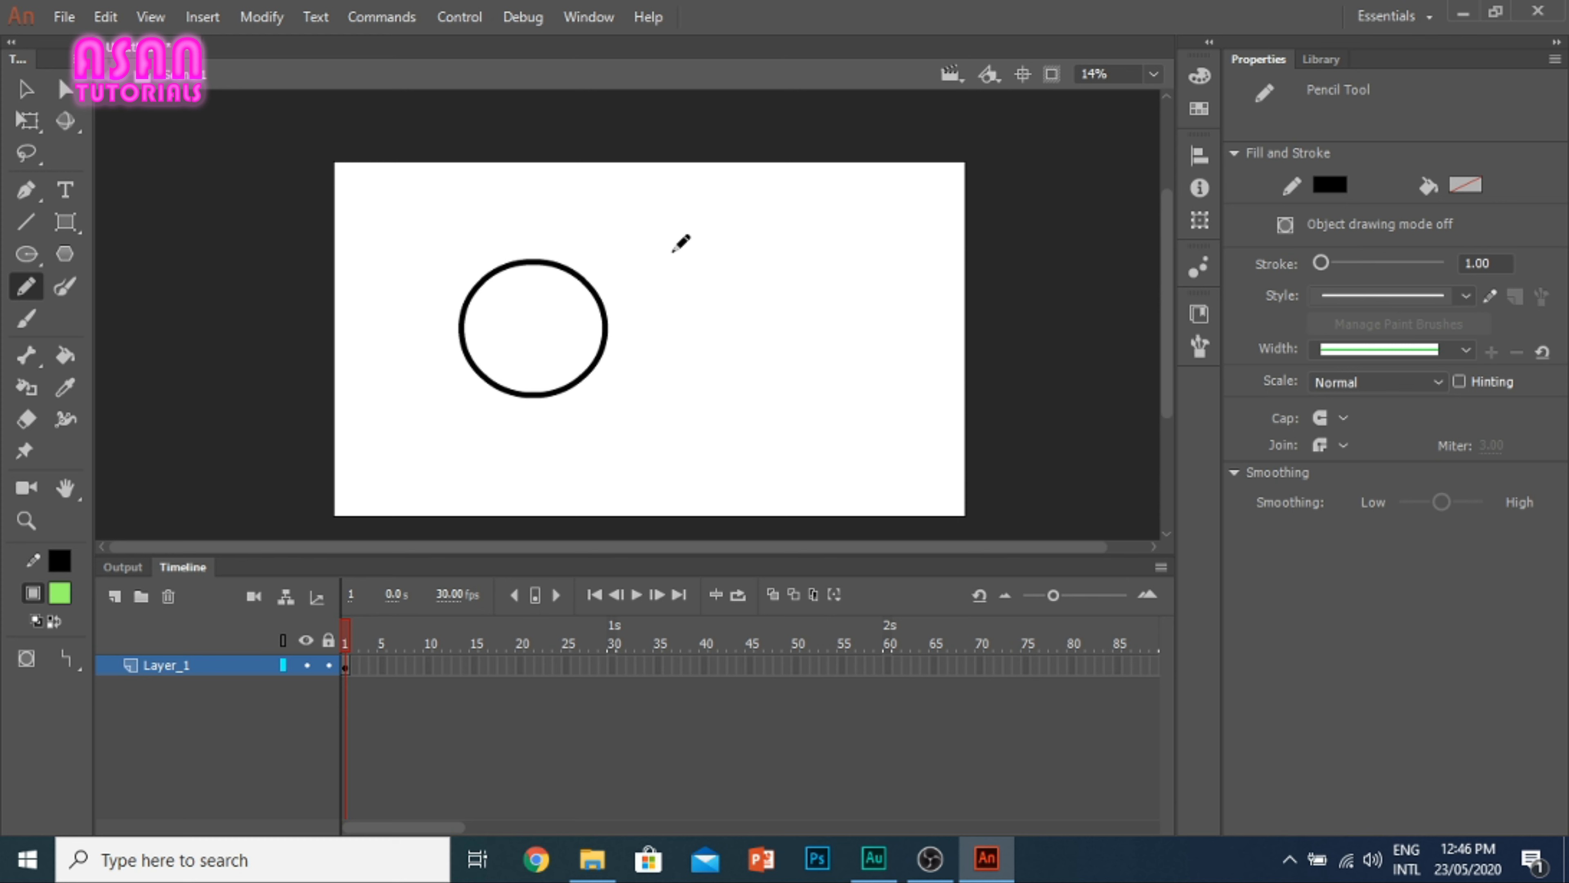
mouse_move(690, 333)
left_mouse_down()
mouse_move(723, 232)
mouse_move(799, 301)
mouse_move(771, 359)
mouse_move(687, 330)
left_mouse_up()
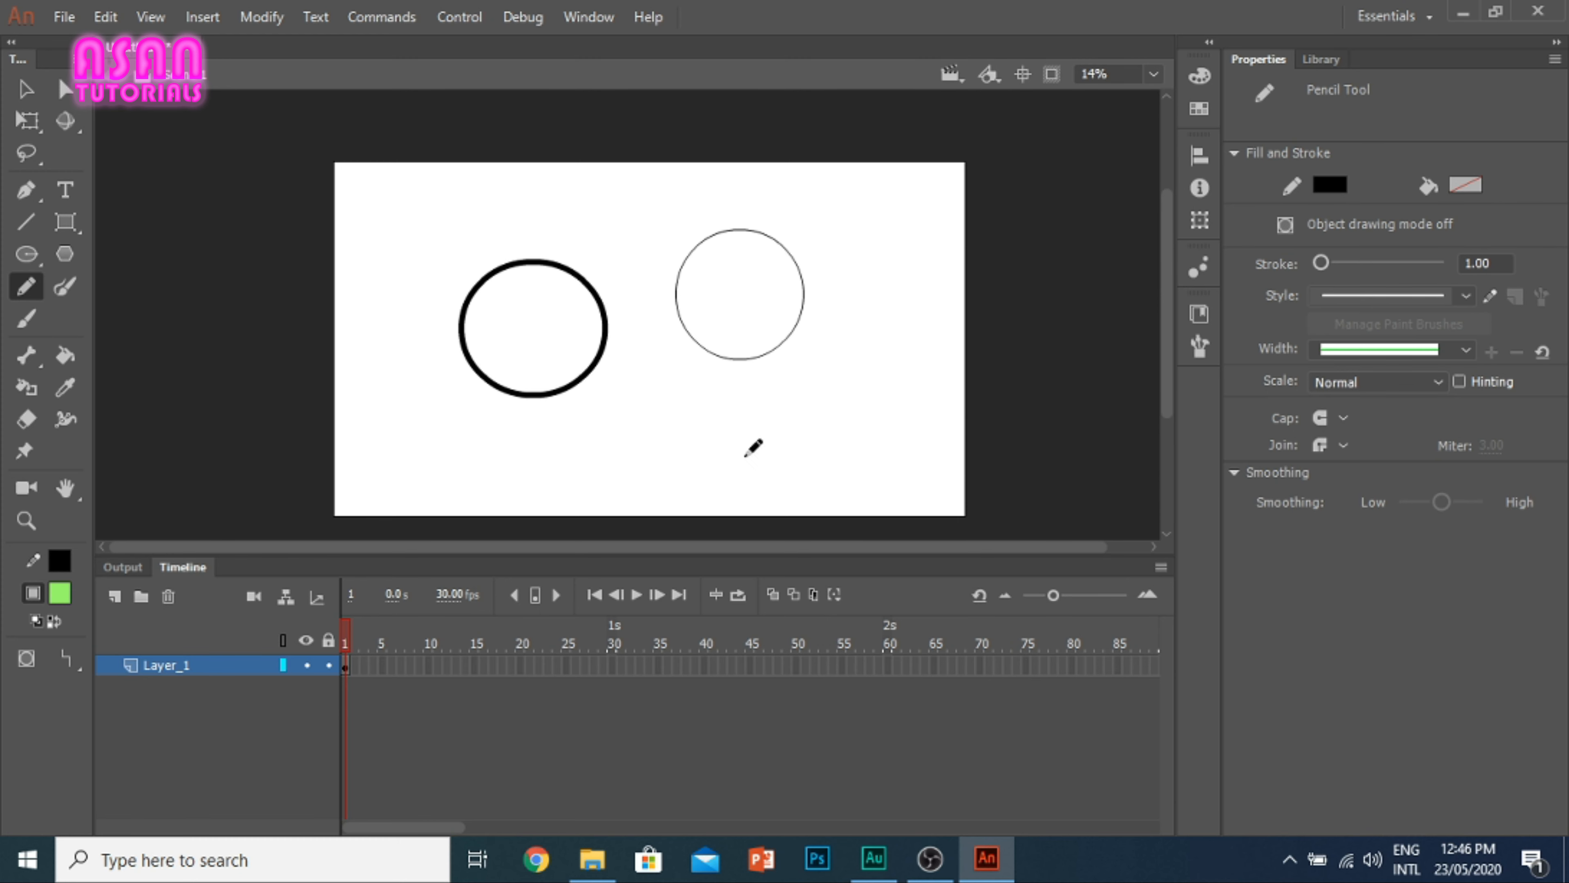
mouse_move(644, 411)
left_mouse_down()
mouse_move(709, 392)
mouse_move(717, 450)
mouse_move(650, 449)
mouse_move(655, 395)
left_mouse_up()
Step: Undo the crooked four-sided sketch, and draw a pencil rectangle near the stage's lower right and a small oval in the upper right corner
mouse_move(828, 393)
left_mouse_down()
mouse_move(908, 369)
mouse_move(894, 427)
mouse_move(789, 449)
mouse_move(794, 402)
mouse_move(842, 384)
left_mouse_up()
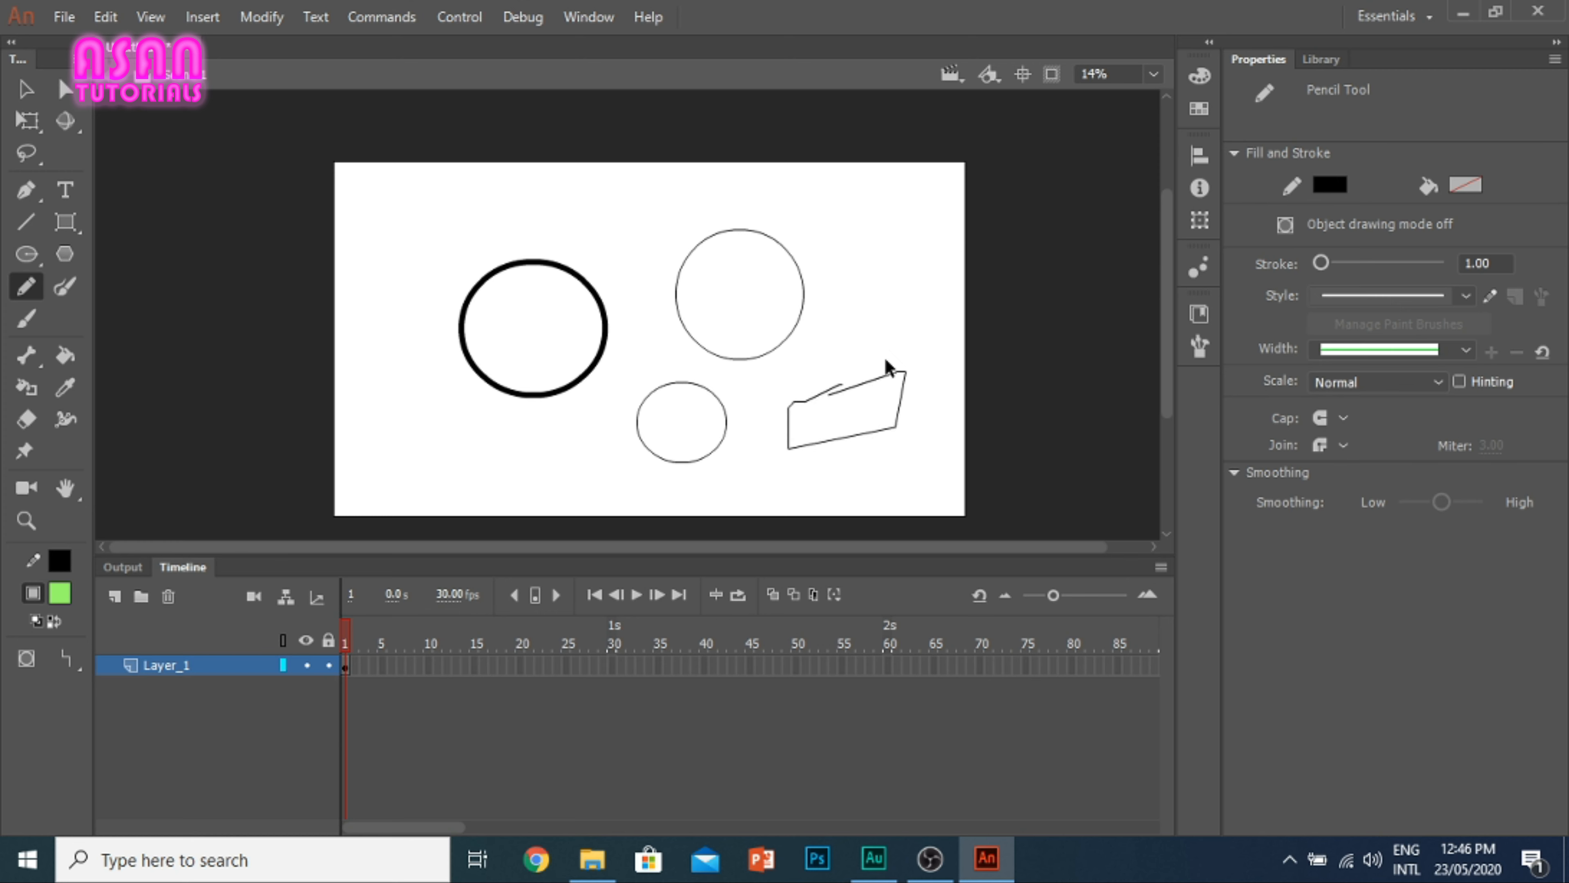
key("ctrl+z")
mouse_move(759, 387)
left_mouse_down()
mouse_move(909, 420)
mouse_move(891, 456)
mouse_move(789, 459)
mouse_move(766, 456)
mouse_move(759, 384)
left_mouse_up()
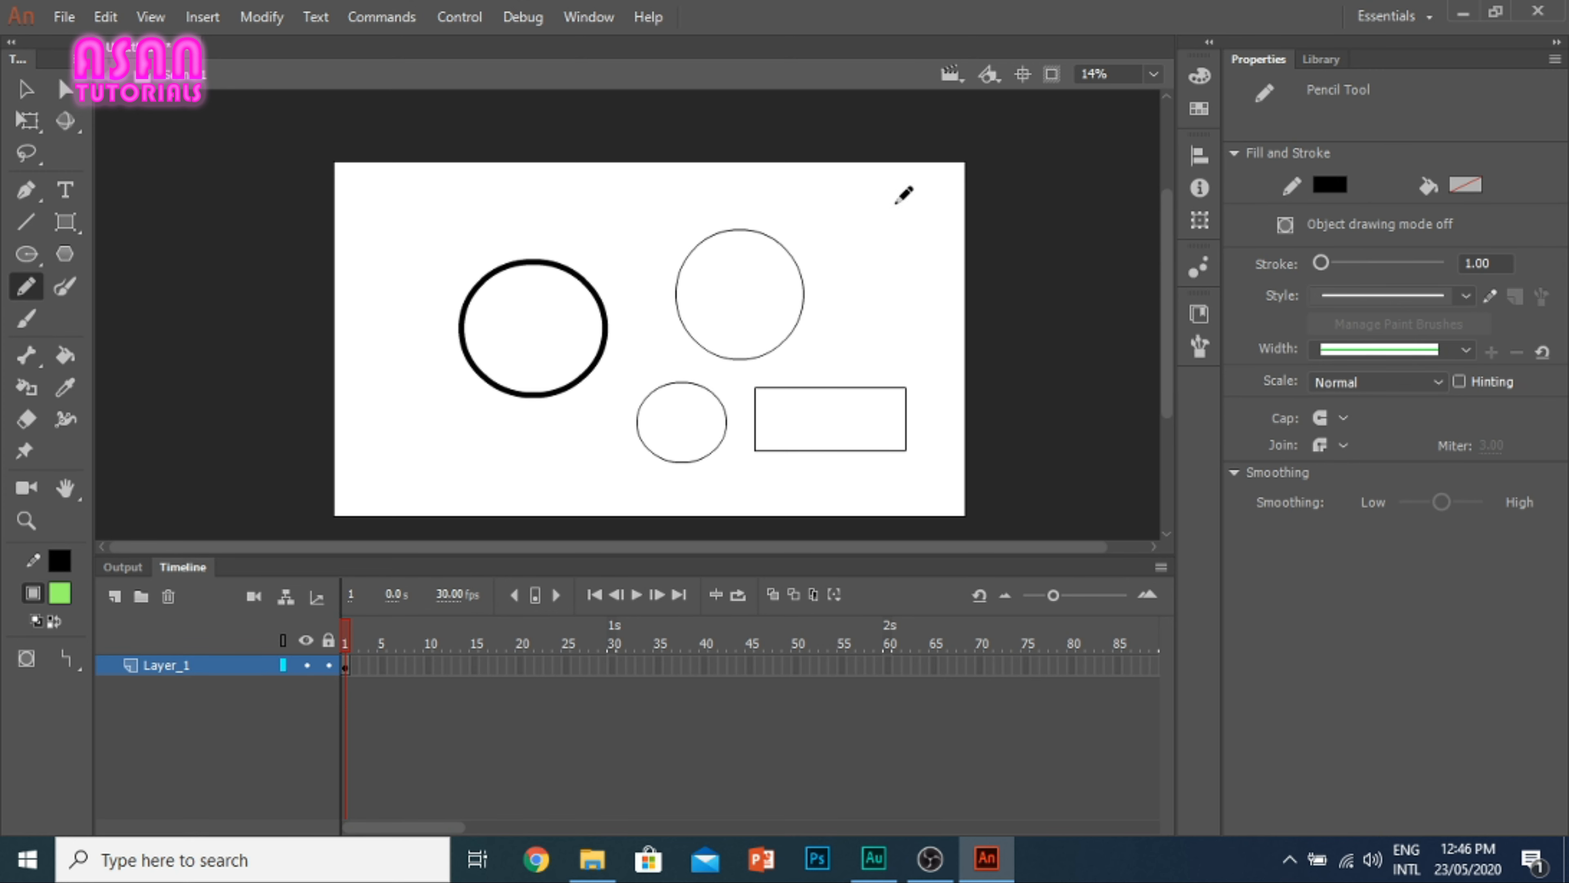
mouse_move(904, 167)
left_mouse_down()
mouse_move(896, 220)
mouse_move(923, 231)
mouse_move(943, 203)
mouse_move(905, 165)
left_mouse_up()
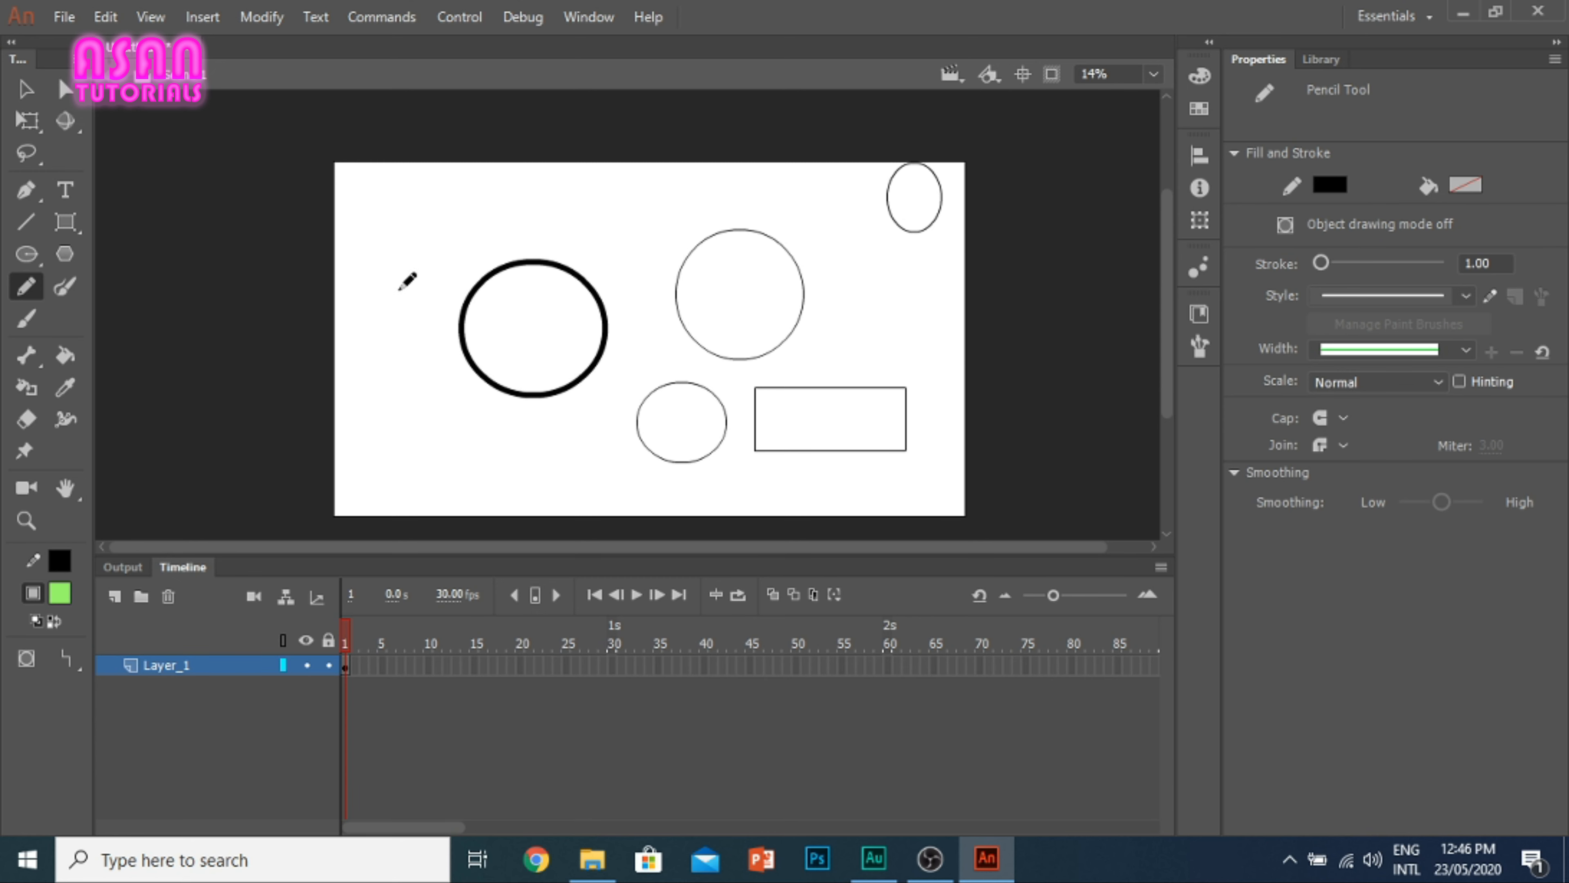
Step: Draw three pencil triangles down the stage's left side, a large one above two smaller ones
mouse_move(397, 288)
left_mouse_down()
mouse_move(490, 301)
mouse_move(396, 287)
mouse_move(393, 300)
left_mouse_up()
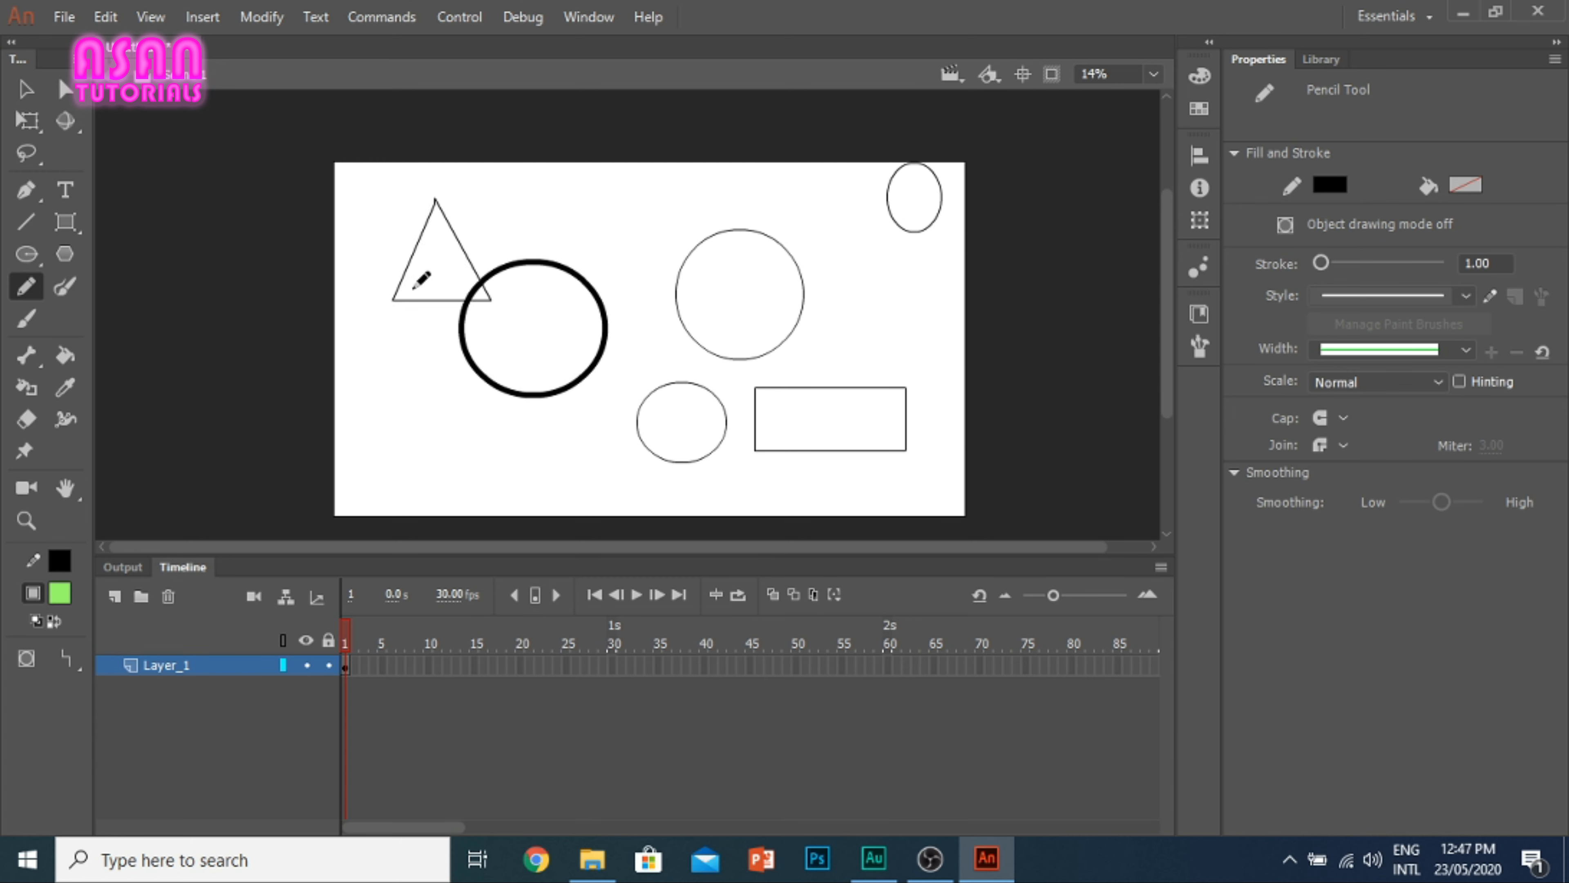
mouse_move(375, 407)
left_mouse_down()
mouse_move(411, 346)
mouse_move(451, 405)
mouse_move(373, 395)
left_mouse_up()
mouse_move(462, 478)
left_mouse_down()
mouse_move(488, 415)
mouse_move(526, 481)
mouse_move(444, 464)
left_mouse_up()
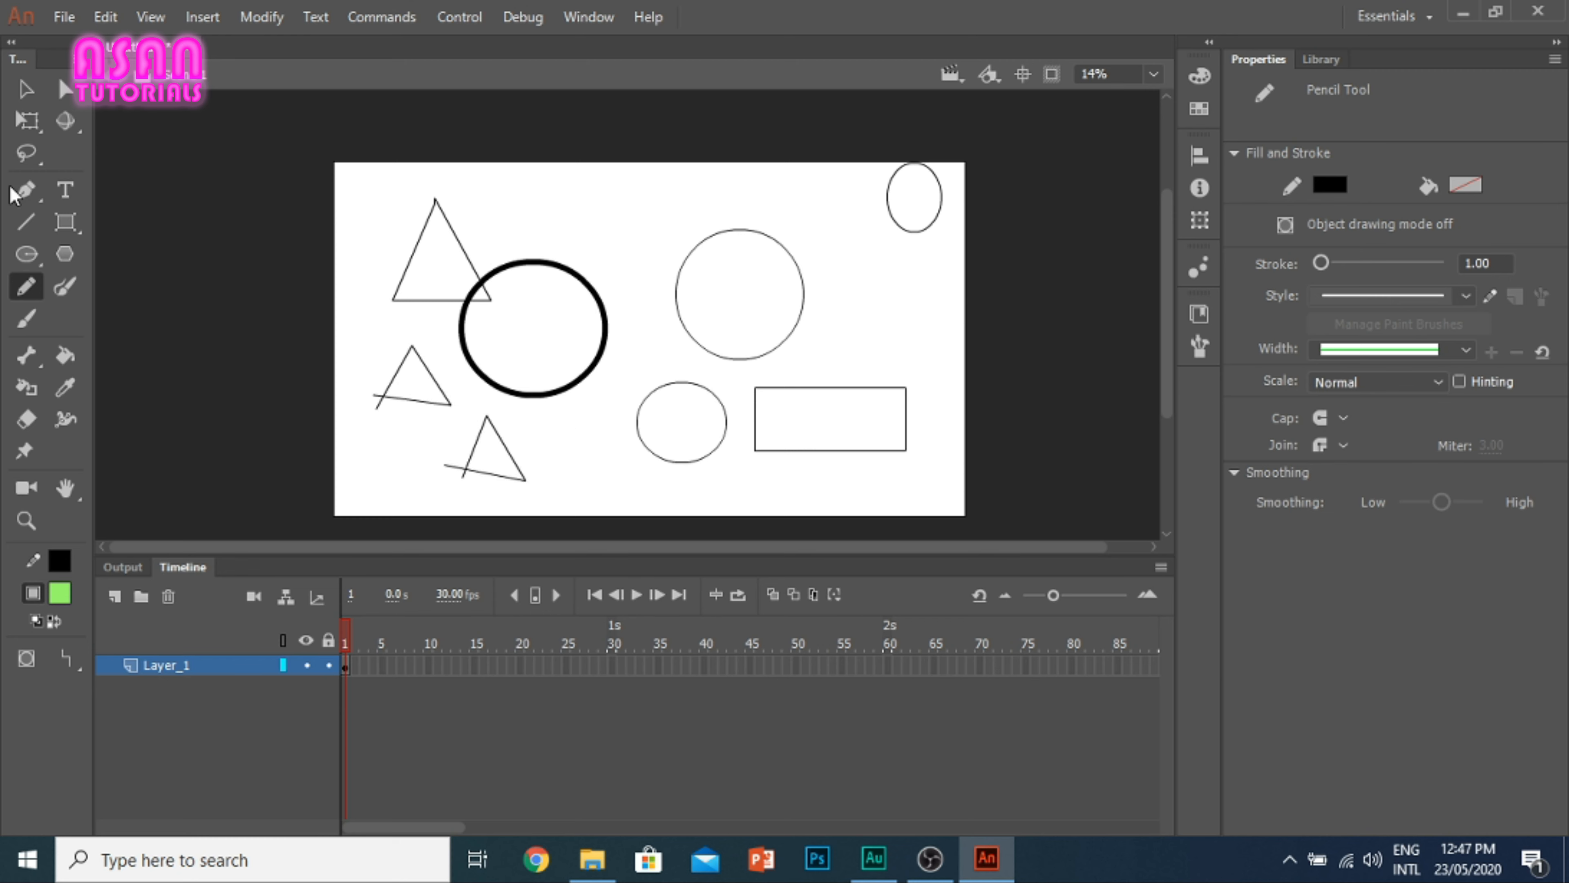
Step: Select all the pencil drawings on the stage and delete them
left_click(26, 89)
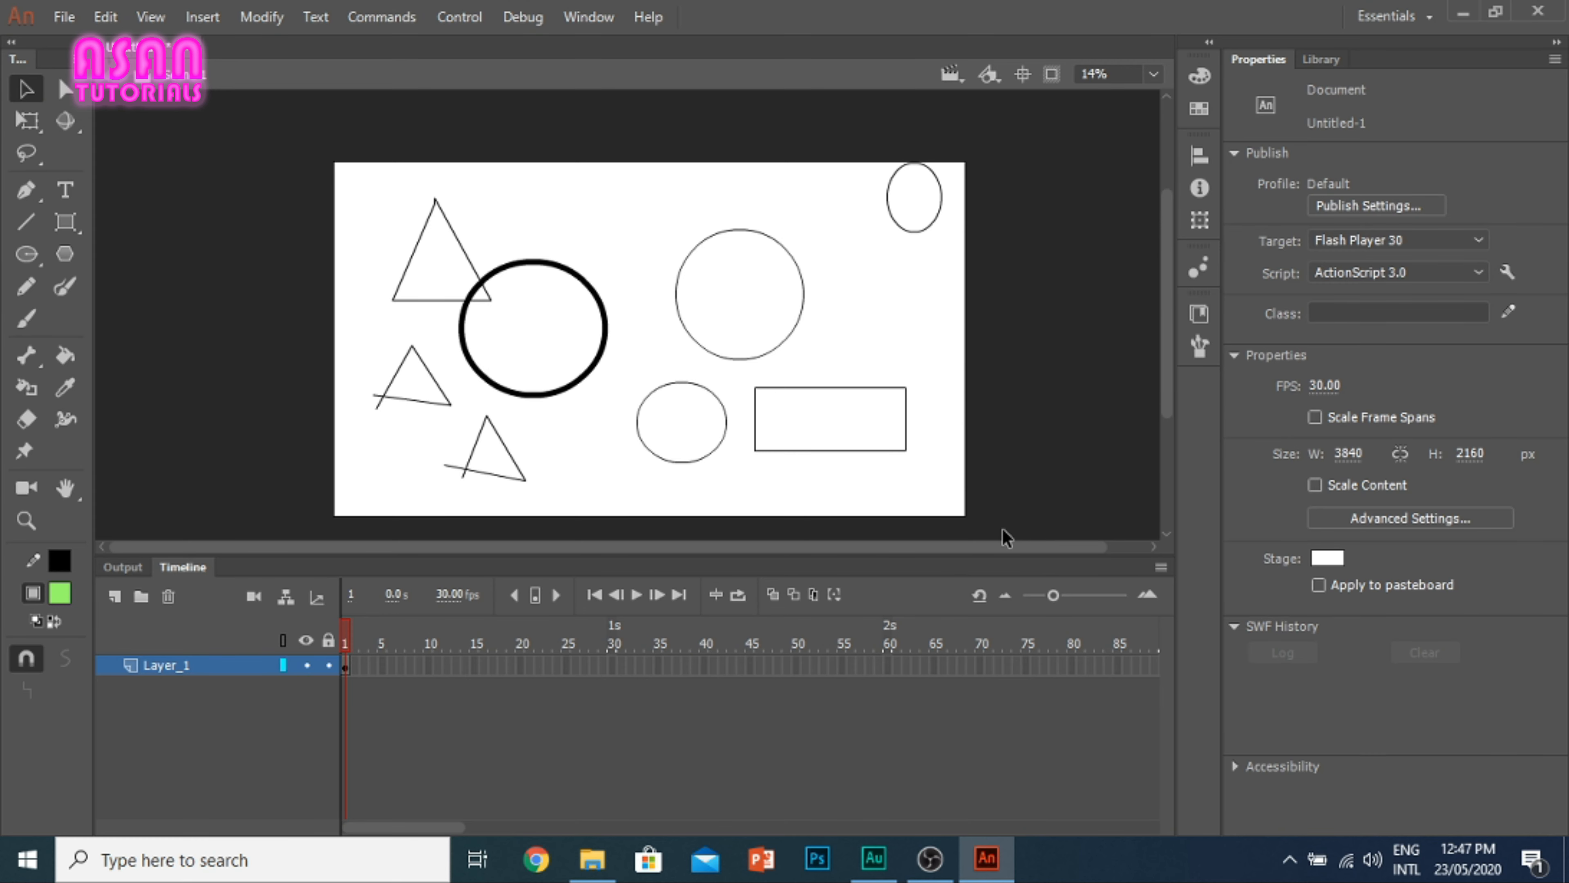
mouse_move(1033, 529)
left_mouse_down()
mouse_move(178, 246)
mouse_move(194, 156)
left_mouse_up()
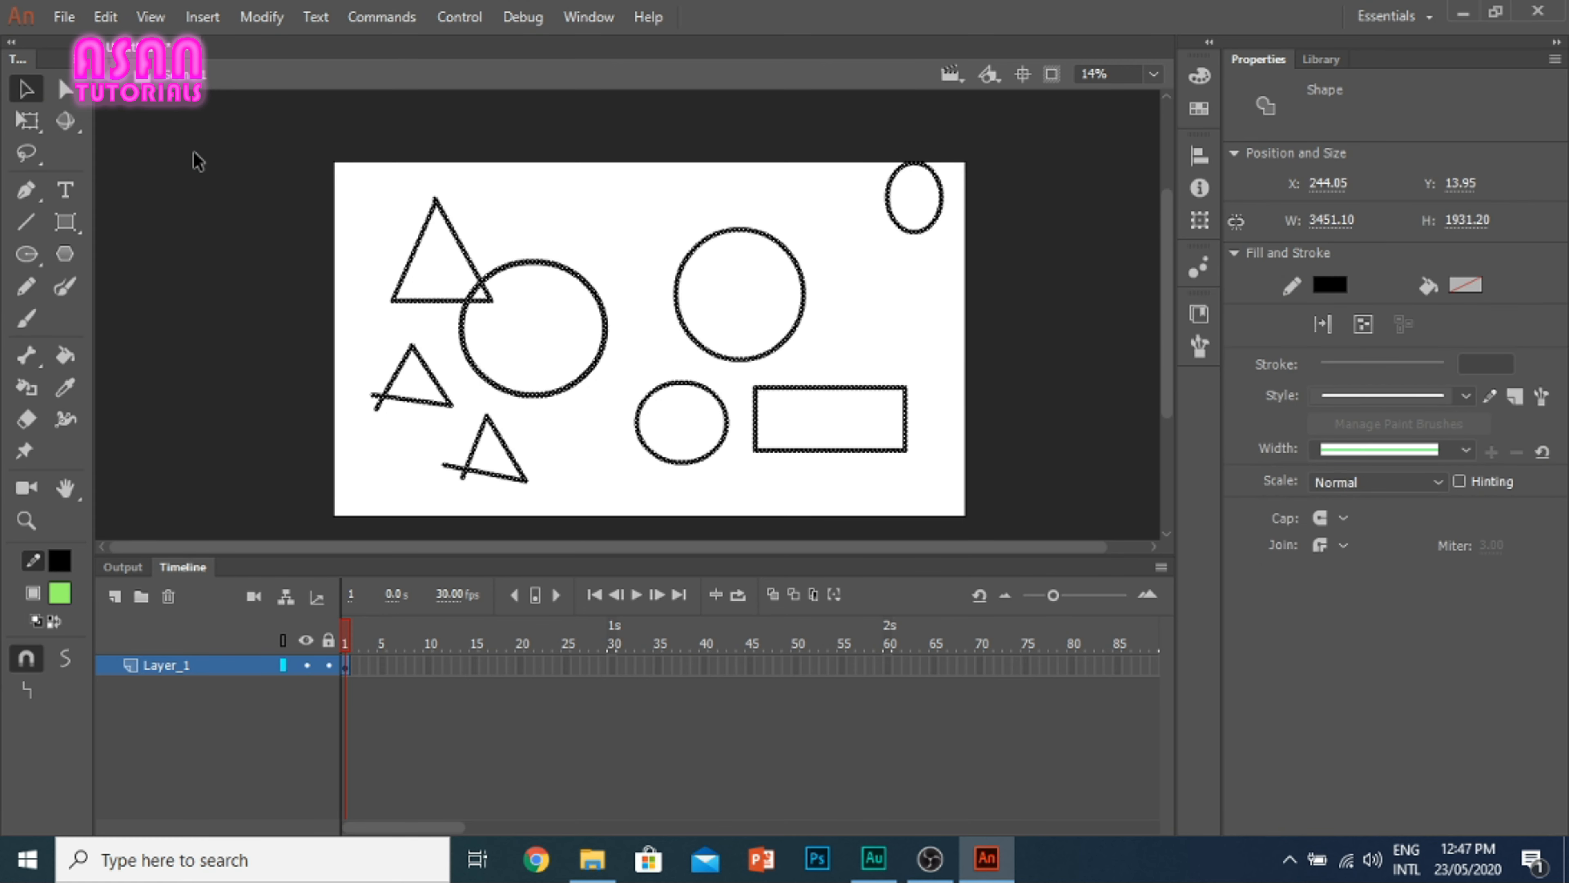
key("Delete")
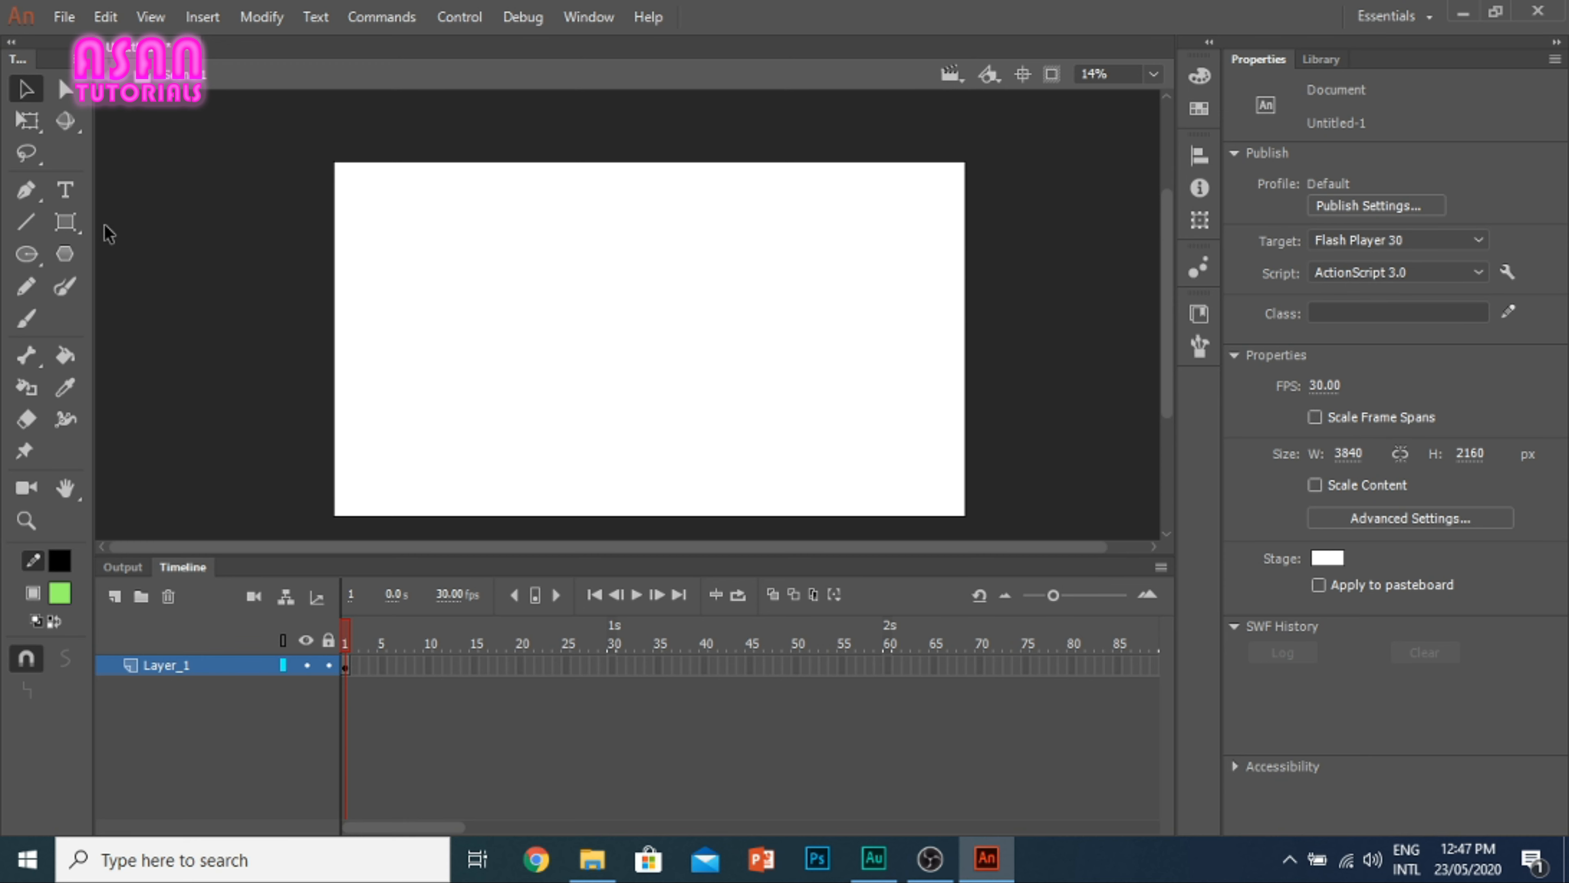
Step: Paint five freehand ovals across the left and middle of the stage with the Paint Brush tool
left_click(62, 288)
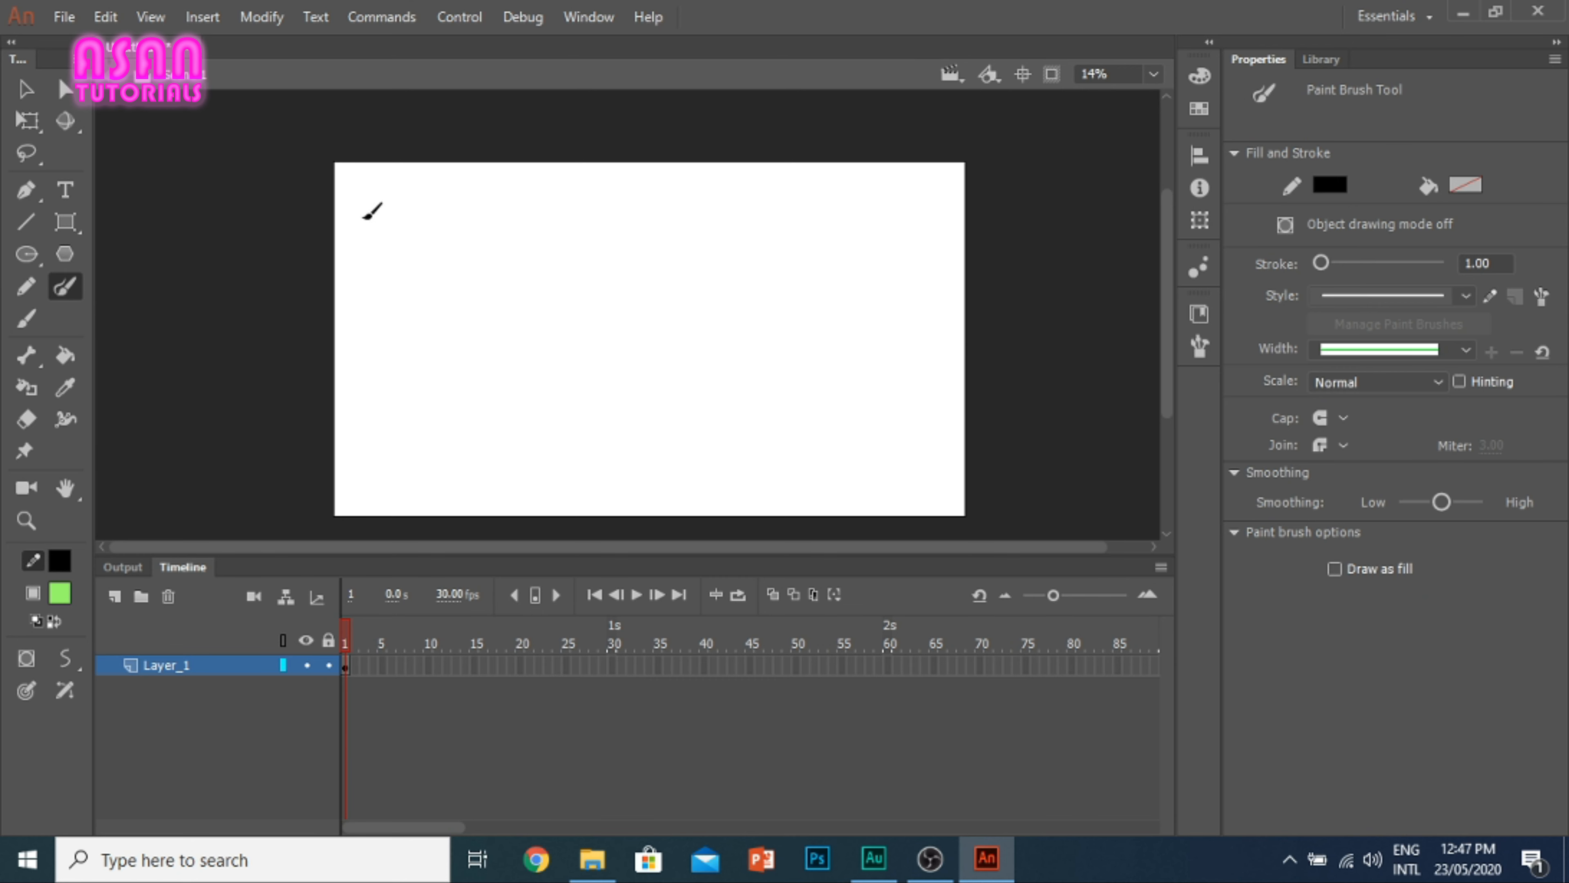
mouse_move(360, 216)
left_mouse_down()
mouse_move(430, 212)
mouse_move(459, 235)
mouse_move(454, 267)
mouse_move(421, 283)
mouse_move(375, 278)
mouse_move(359, 239)
left_mouse_up()
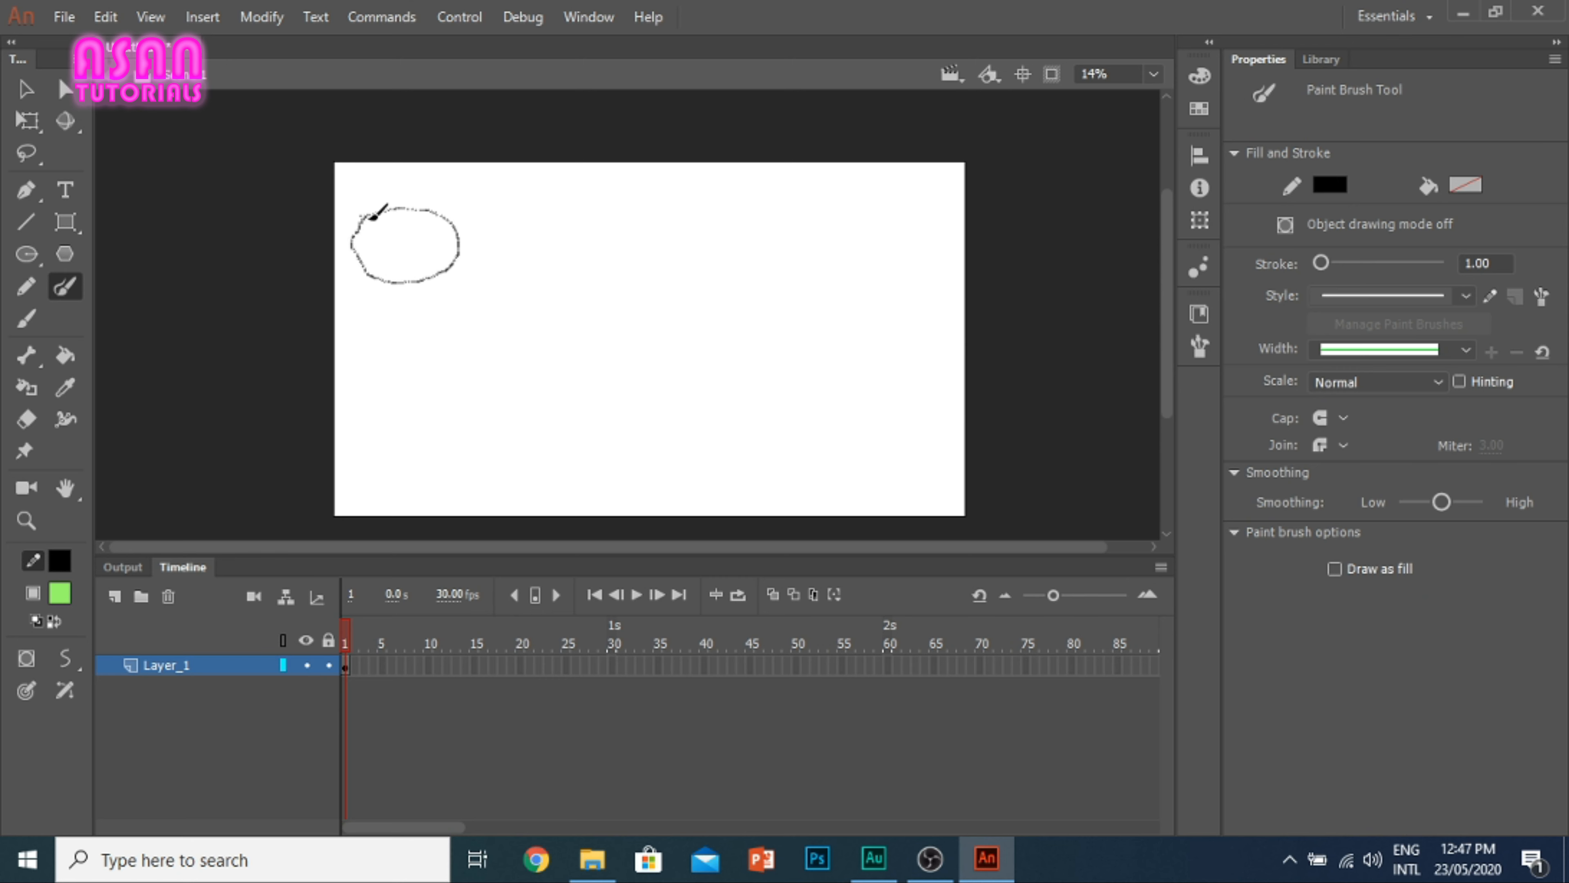
left_click_drag(377, 223, 377, 222)
mouse_move(580, 194)
left_mouse_down()
mouse_move(560, 299)
mouse_move(619, 248)
mouse_move(582, 183)
left_mouse_up()
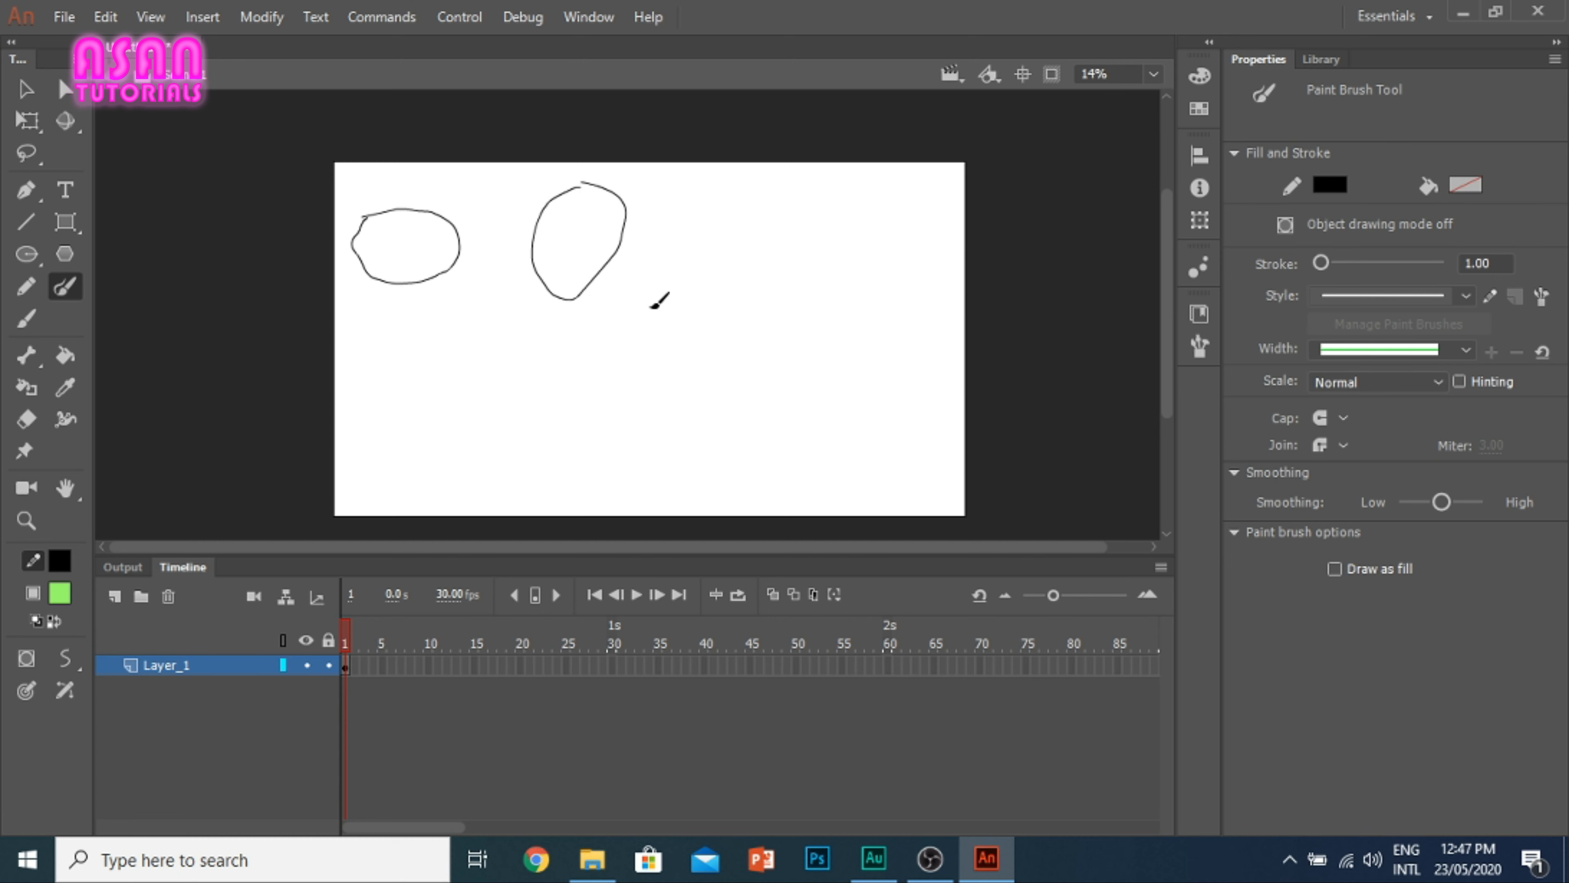
mouse_move(656, 277)
left_mouse_down()
mouse_move(657, 352)
mouse_move(766, 354)
mouse_move(761, 297)
mouse_move(680, 278)
left_mouse_up()
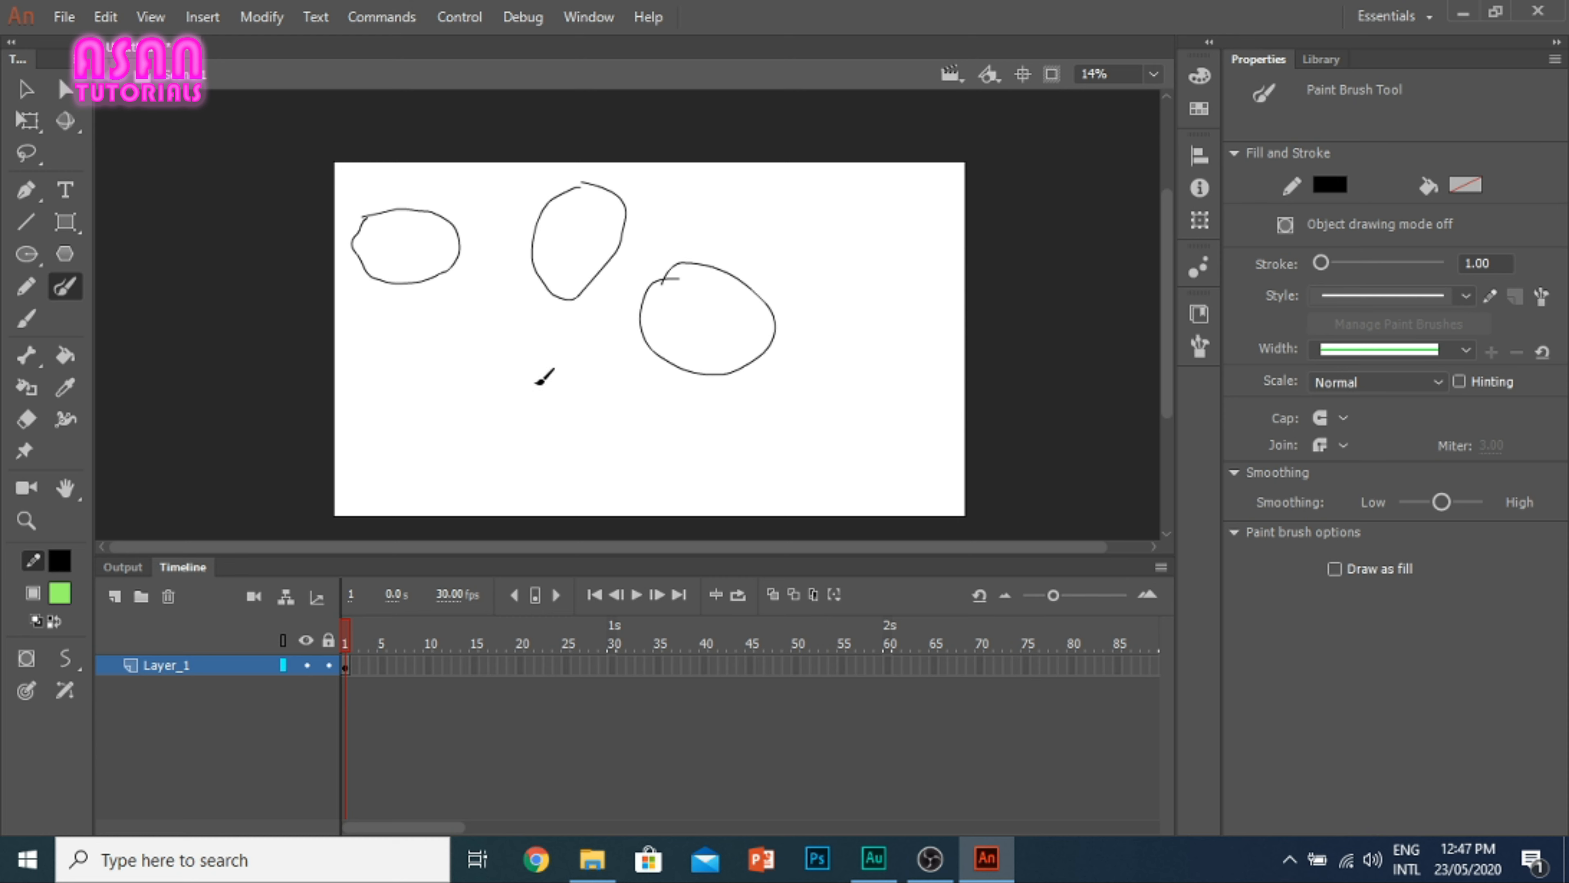
mouse_move(536, 382)
left_mouse_down()
mouse_move(517, 432)
mouse_move(614, 401)
mouse_move(560, 366)
mouse_move(533, 366)
mouse_move(514, 420)
left_mouse_up()
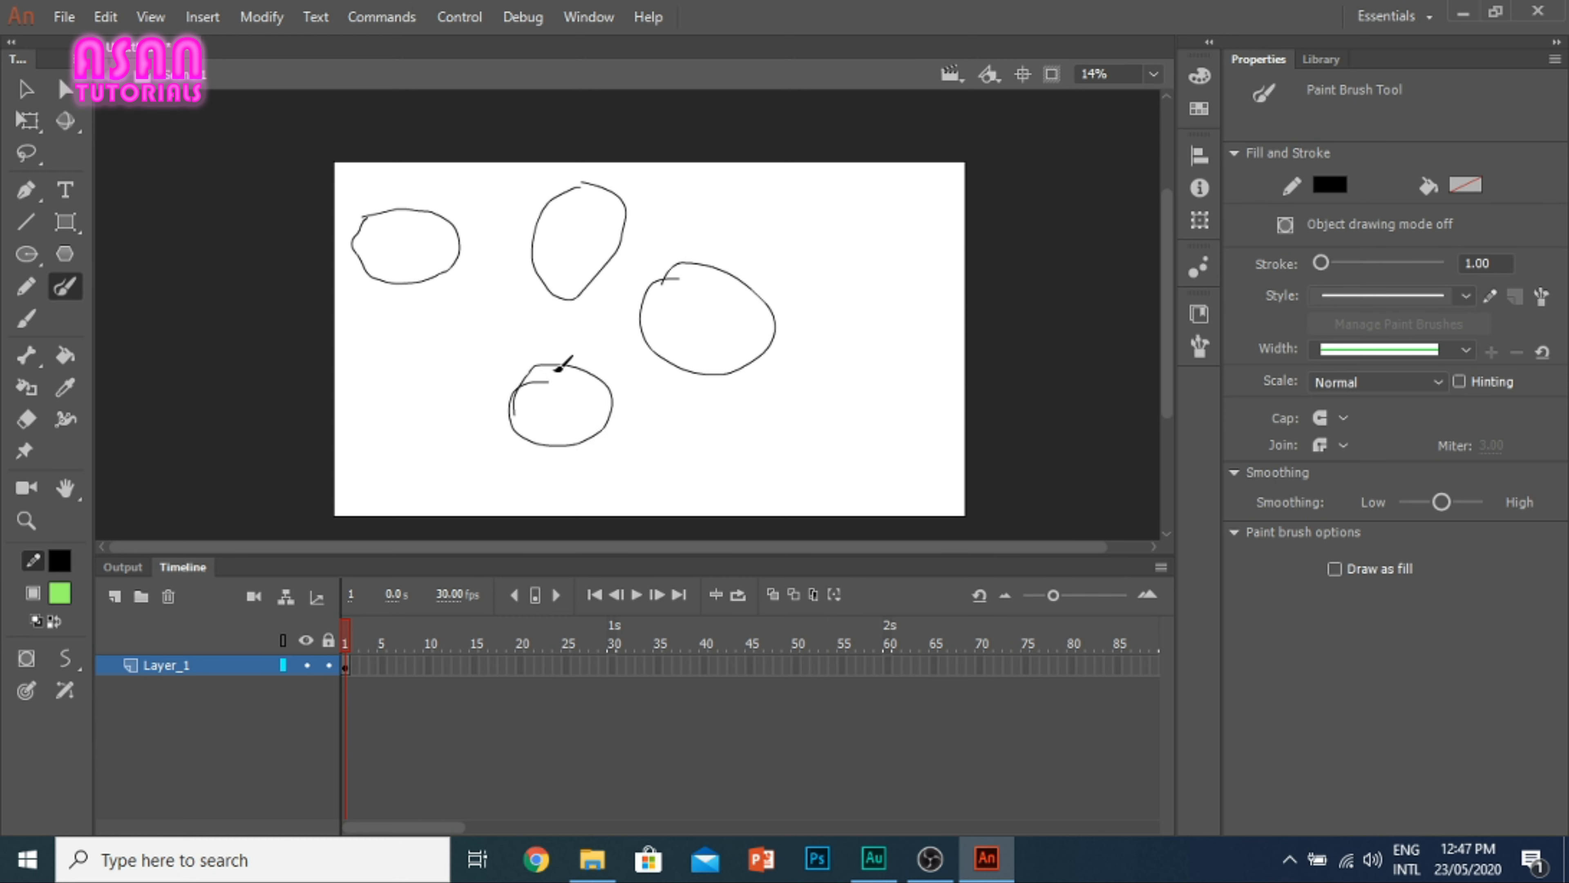
mouse_move(389, 309)
left_mouse_down()
mouse_move(484, 306)
mouse_move(427, 395)
mouse_move(380, 333)
mouse_move(417, 303)
left_mouse_up()
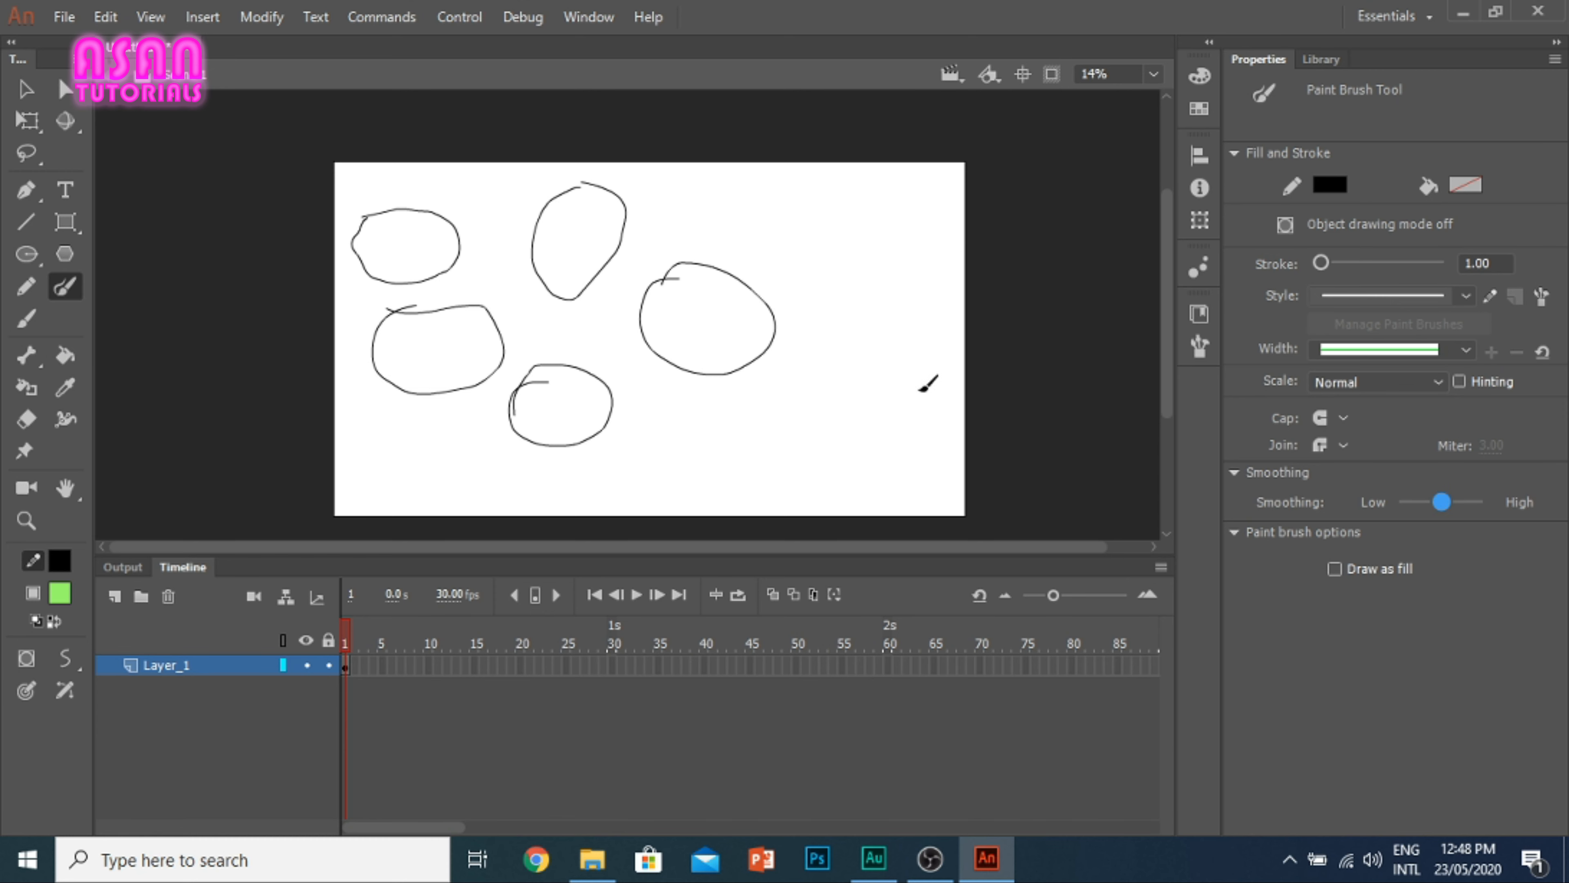
Step: Raise the brush smoothing to nearly High and paint two more ovals on the stage's right side
left_click_drag(1442, 501, 1475, 502)
mouse_move(782, 363)
left_mouse_down()
mouse_move(772, 409)
mouse_move(785, 347)
mouse_move(770, 374)
left_mouse_up()
mouse_move(868, 244)
left_mouse_down()
mouse_move(855, 273)
mouse_move(896, 297)
mouse_move(867, 251)
left_mouse_up()
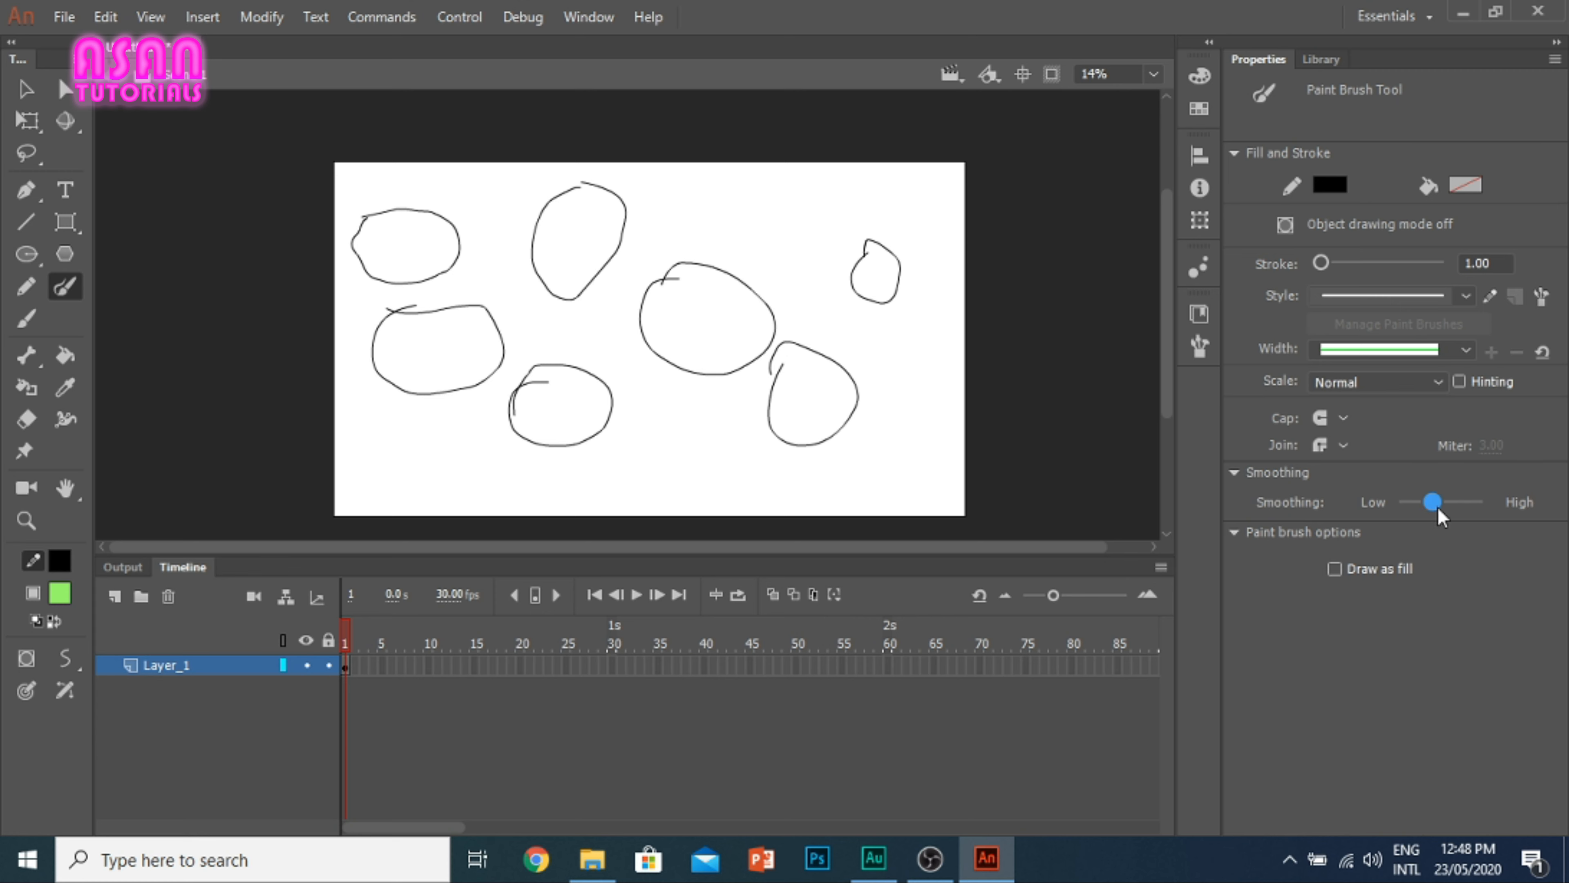
Step: Return the smoothing to the middle, enable Draw as fill, and paint three more ovals along the stage's right side and lower edge
left_click_drag(1435, 508, 1441, 507)
left_click(1237, 534)
left_click(1237, 536)
left_click(1334, 569)
mouse_move(865, 350)
left_mouse_down()
mouse_move(919, 406)
mouse_move(915, 359)
mouse_move(871, 348)
left_mouse_up()
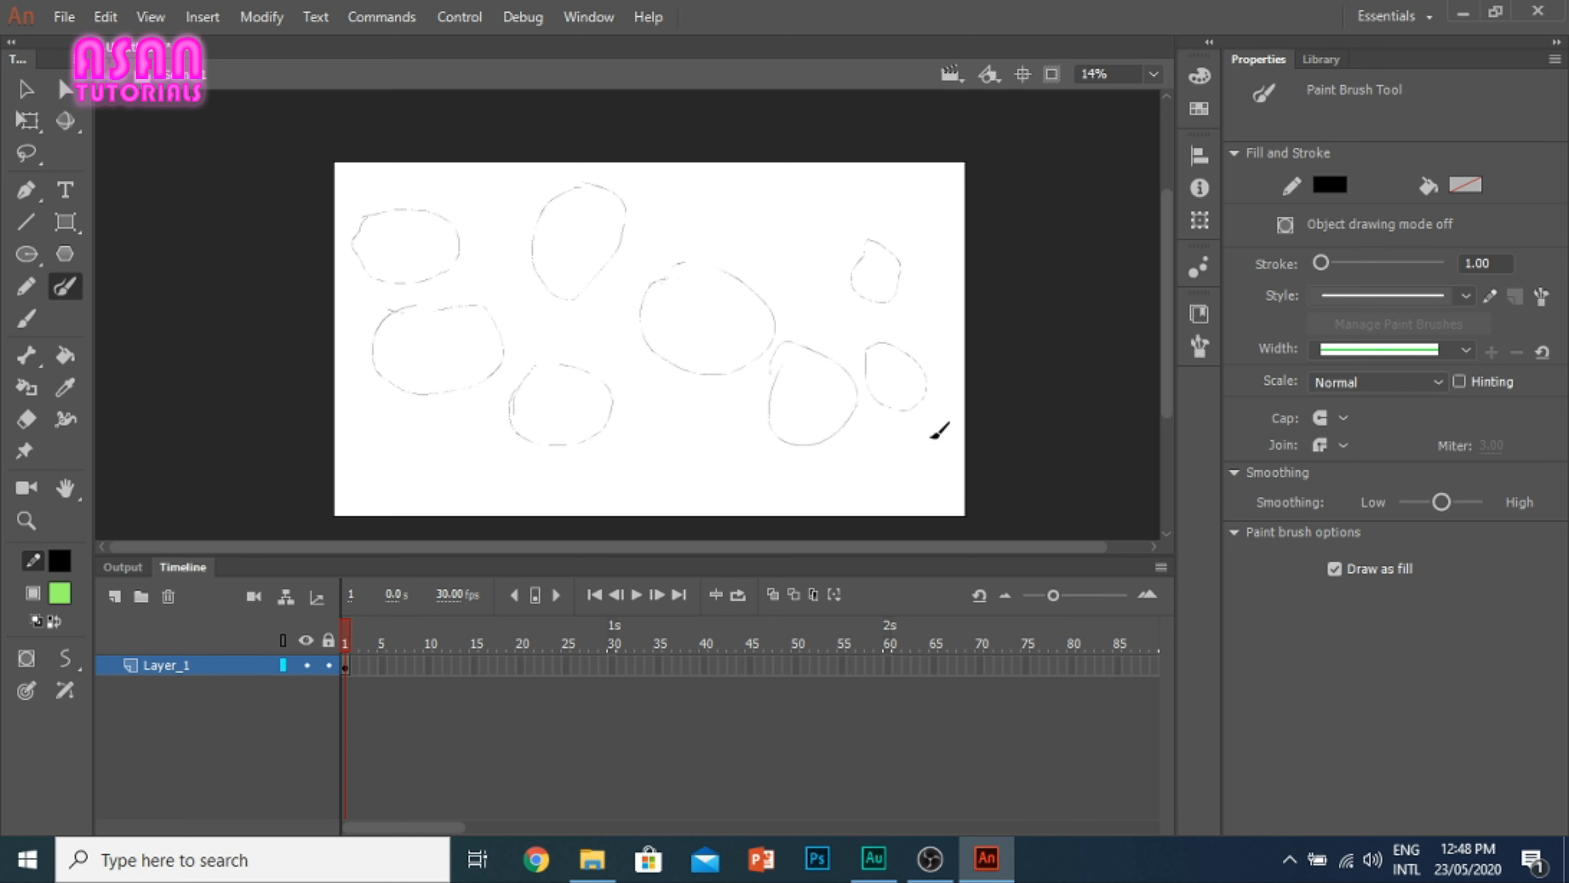
mouse_move(867, 451)
left_mouse_down()
mouse_move(865, 484)
mouse_move(941, 468)
mouse_move(898, 444)
mouse_move(862, 473)
left_mouse_up()
mouse_move(625, 452)
left_mouse_down()
mouse_move(697, 454)
mouse_move(644, 503)
mouse_move(609, 449)
mouse_move(675, 456)
left_mouse_up()
Step: Move the bottom segment of the lower-right oval beside the large central one to the stage's upper left edge with the Selection tool
left_click(26, 89)
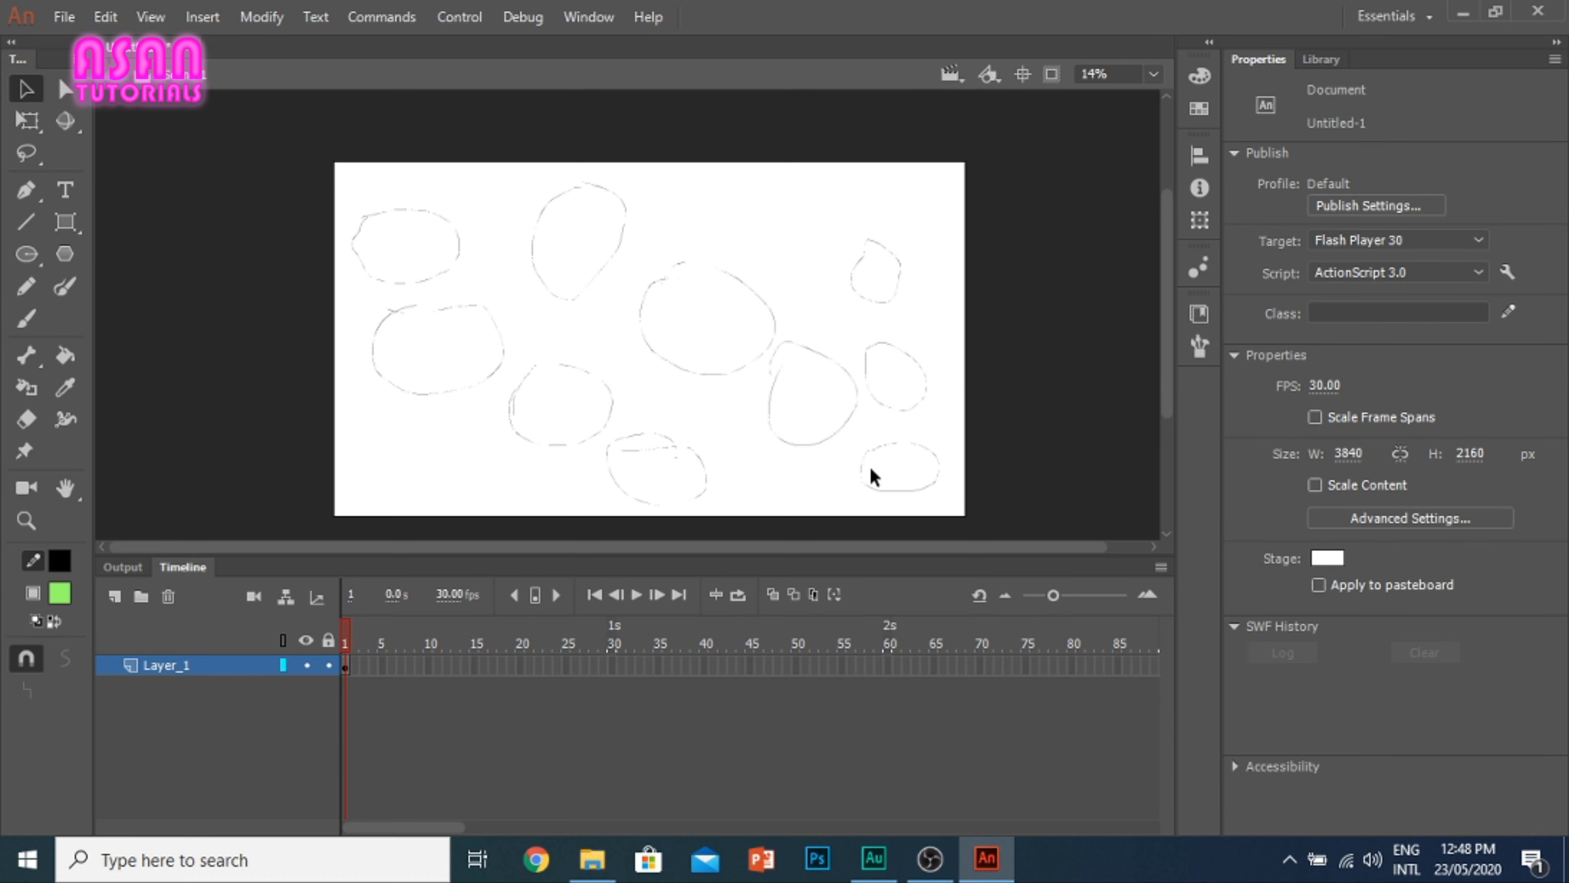
left_click(435, 307)
left_click_drag(783, 443, 340, 216)
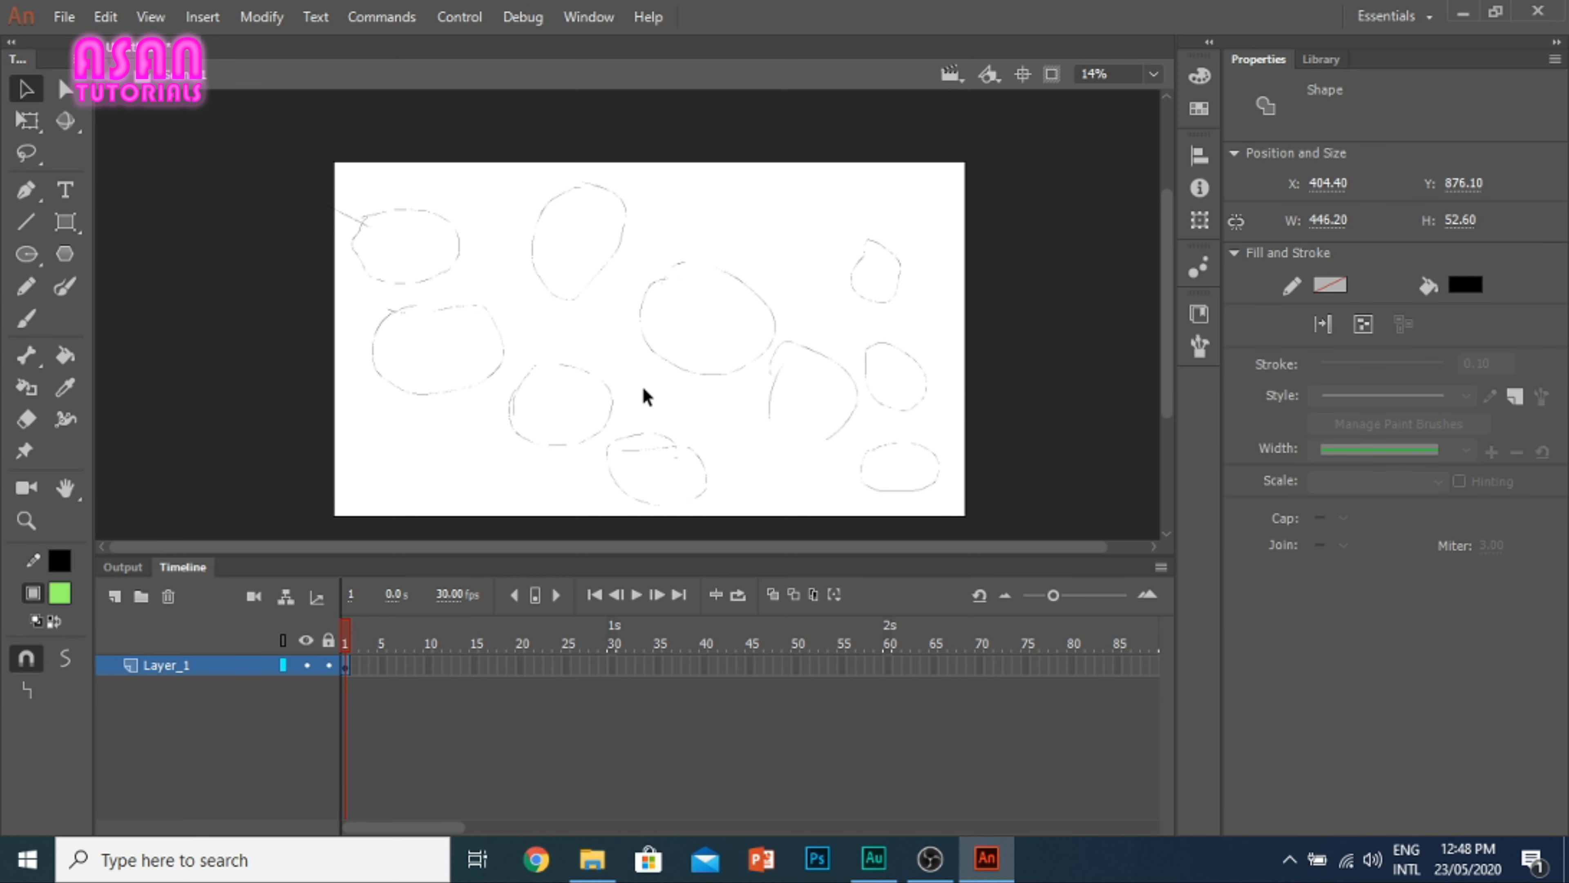
Step: Pull the top edge of the broken oval upward into a black wedge and move the wedge onto the large central oval
left_click_drag(871, 475, 832, 293)
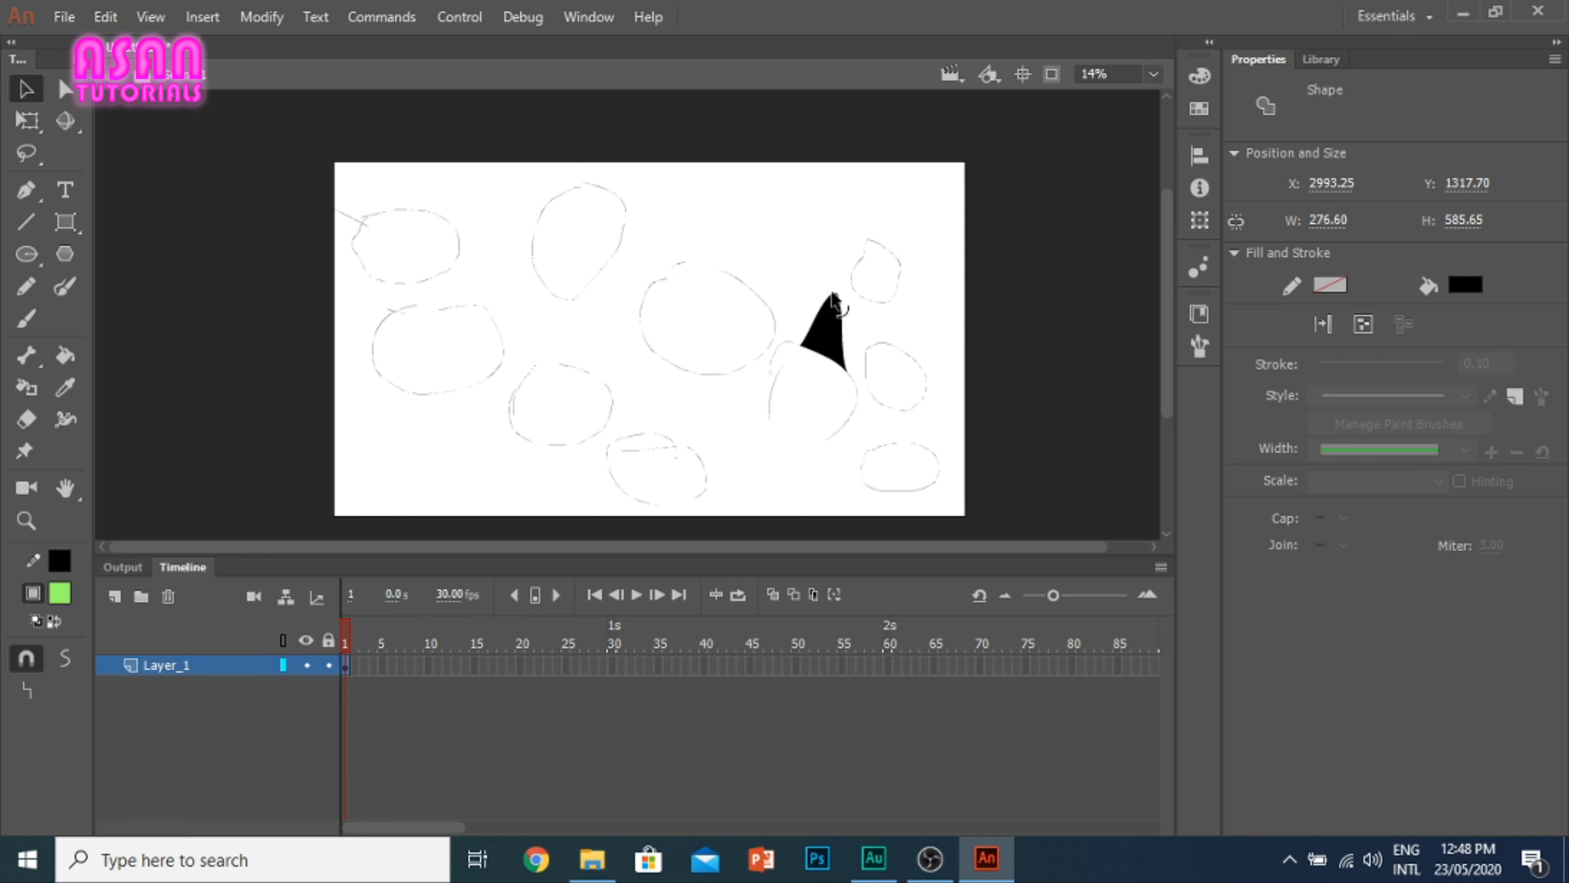
left_click_drag(801, 346, 780, 298)
left_click_drag(817, 340, 675, 268)
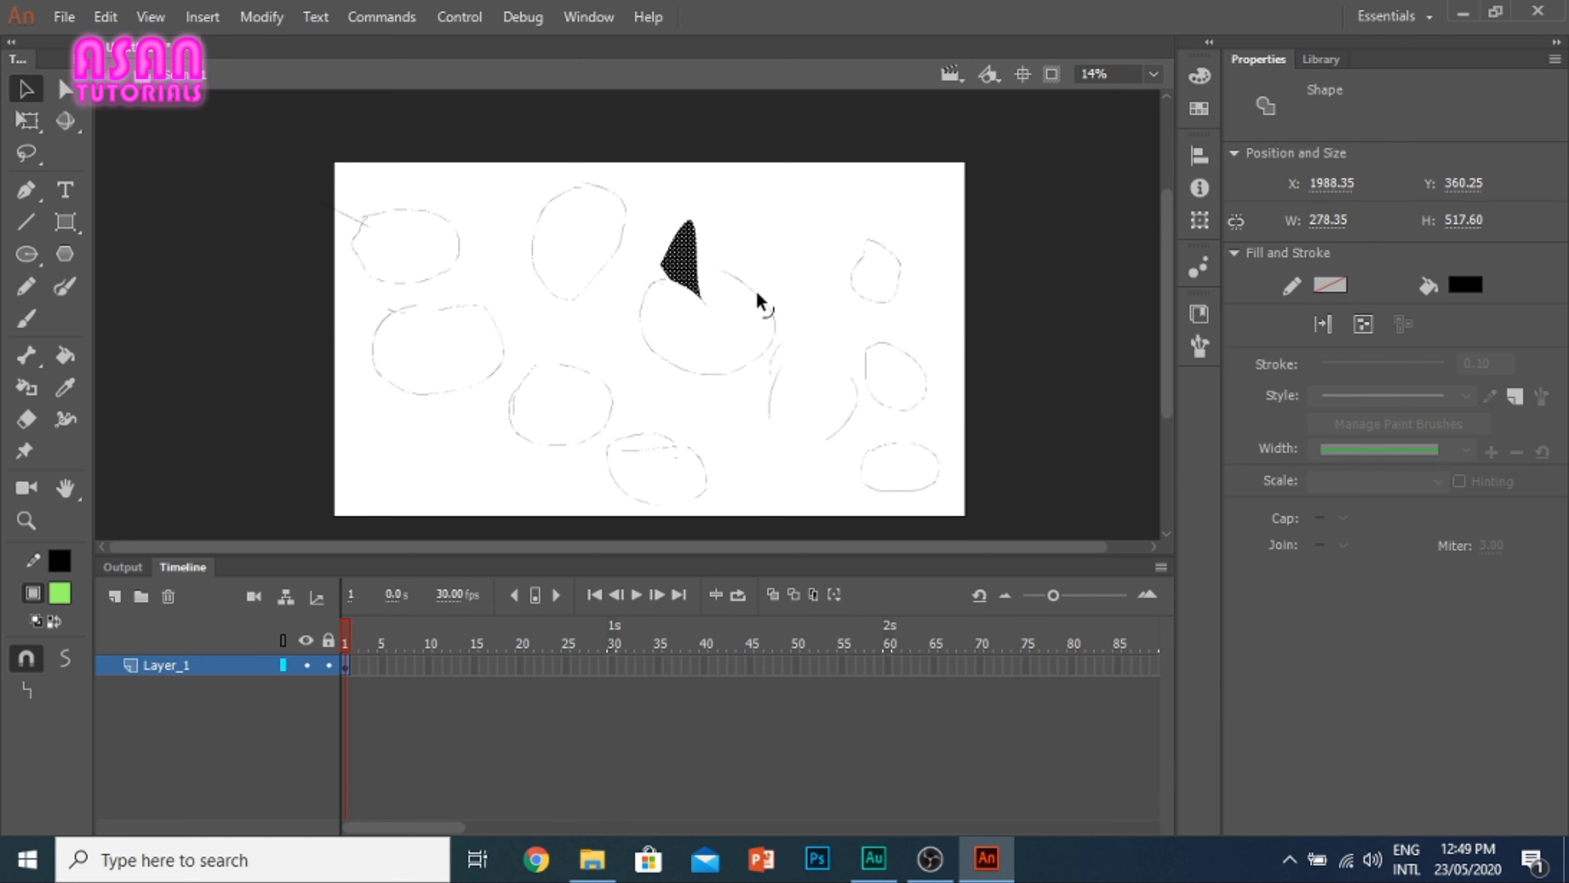
Step: Pull the upper right edge of the large central oval outward in several places to form a thick black bulge
left_click_drag(757, 294, 775, 276)
scroll(815, 340, "up", 10)
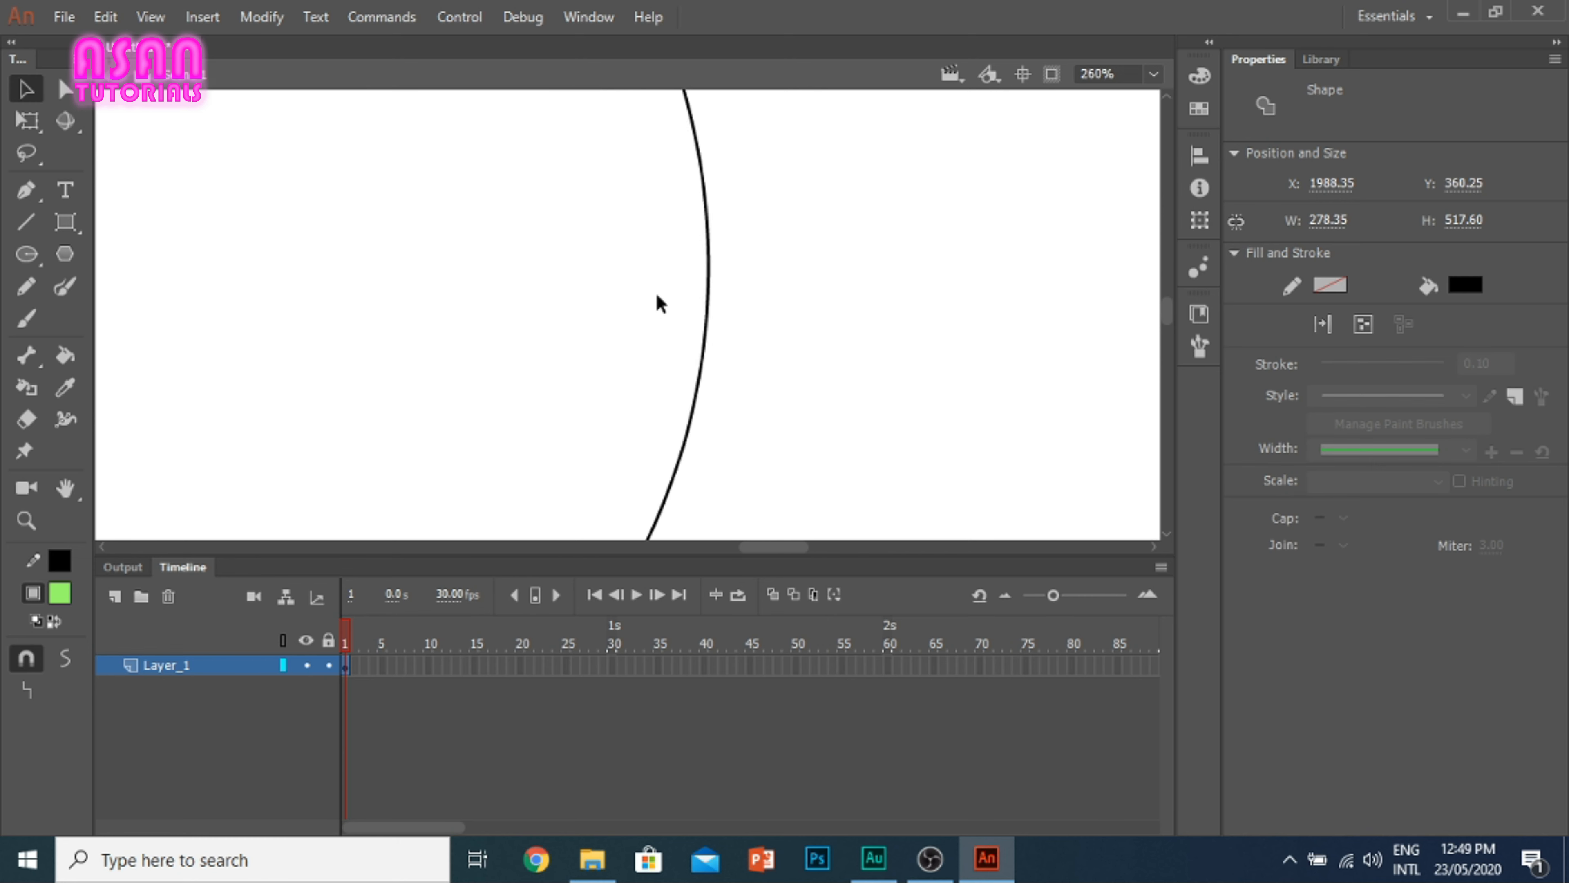
scroll(660, 302, "down", 4)
left_click_drag(676, 270, 718, 253)
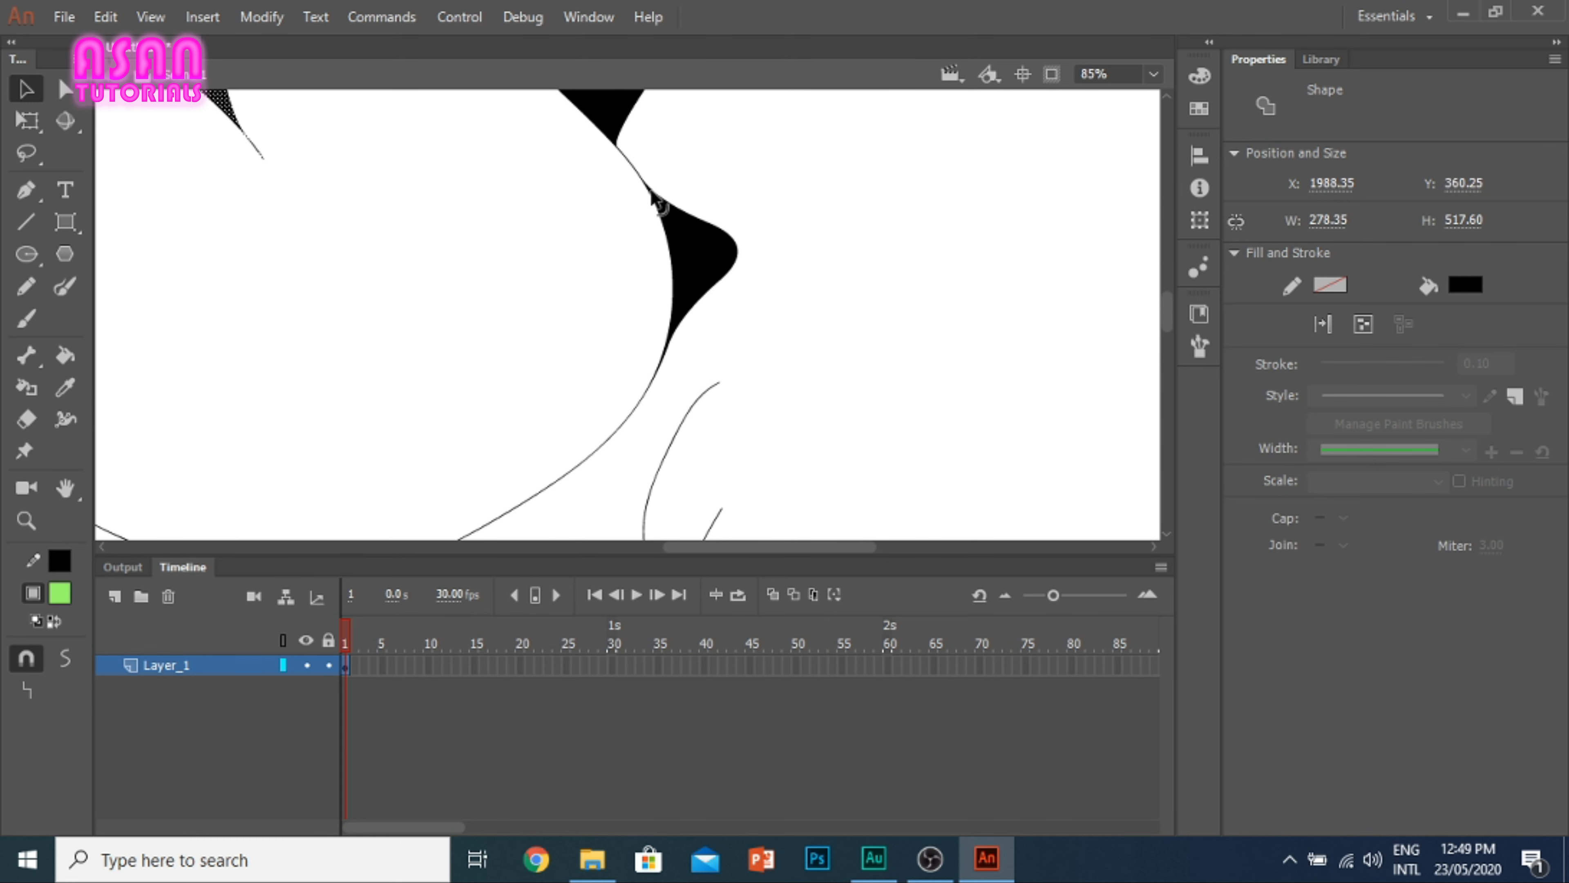
left_click_drag(652, 193, 704, 118)
scroll(642, 263, "down", 1)
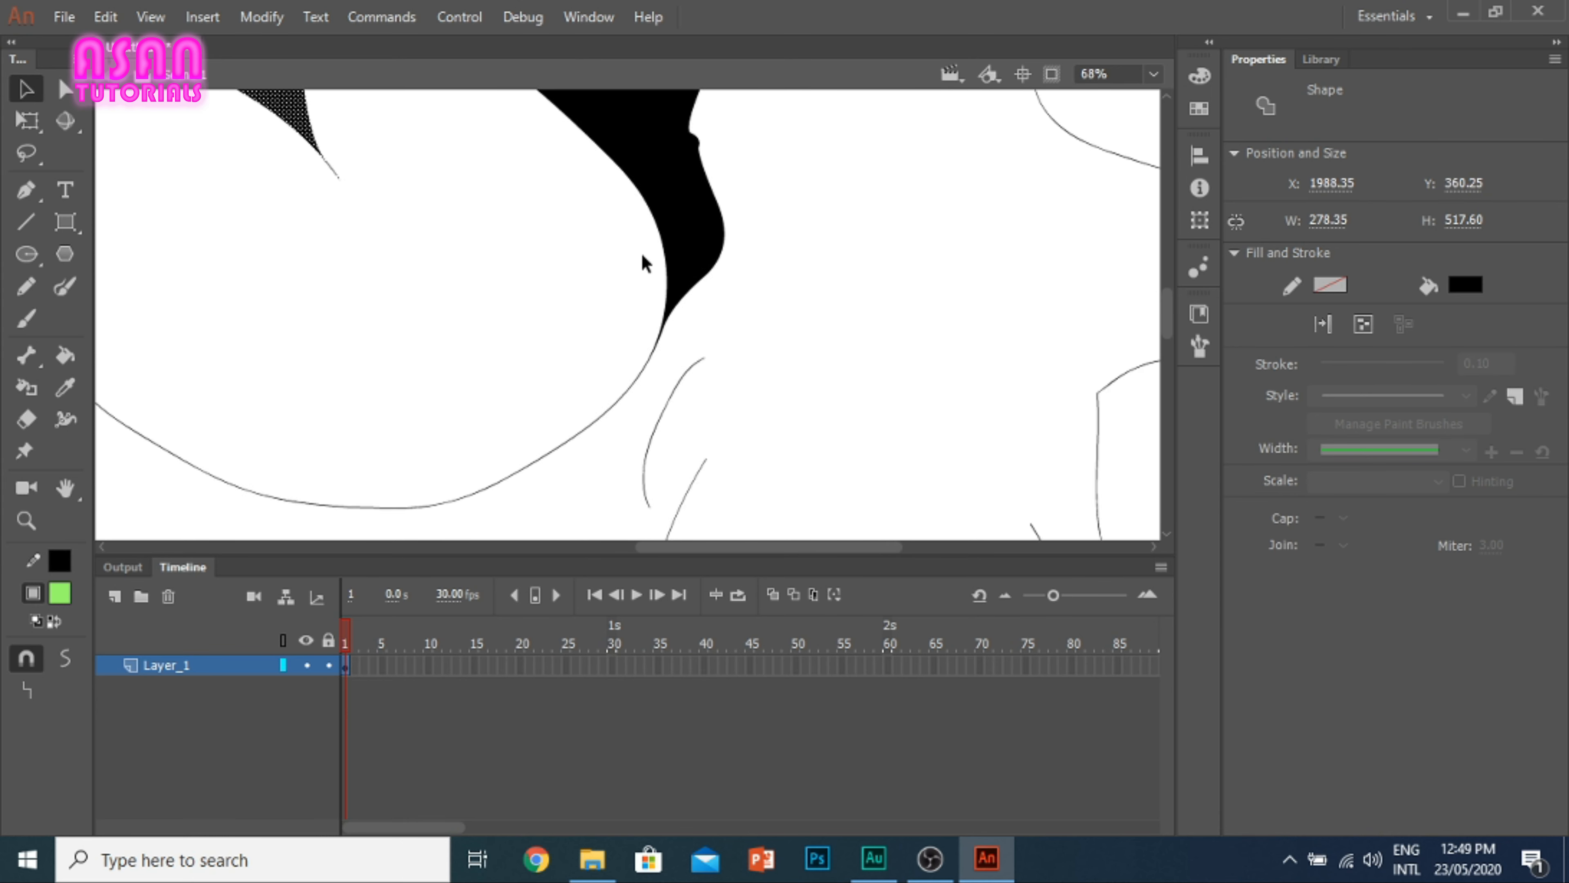
Step: Delete all the painted ovals and black wedges from the stage
scroll(643, 263, "down", 5)
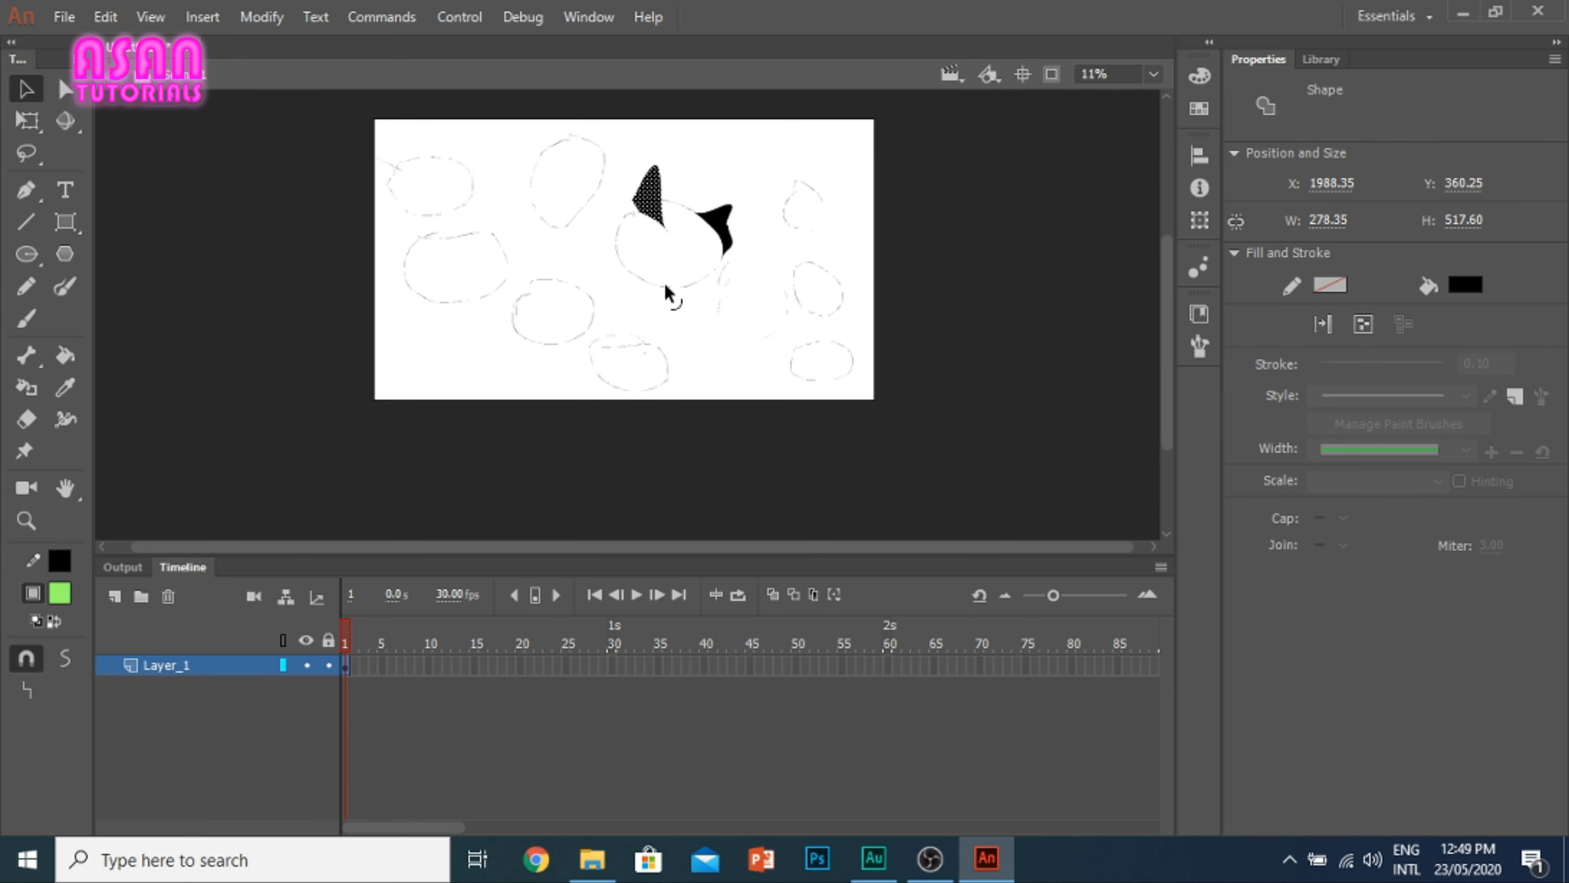
scroll(666, 291, "up", 1)
left_click_drag(1006, 542, 265, 61)
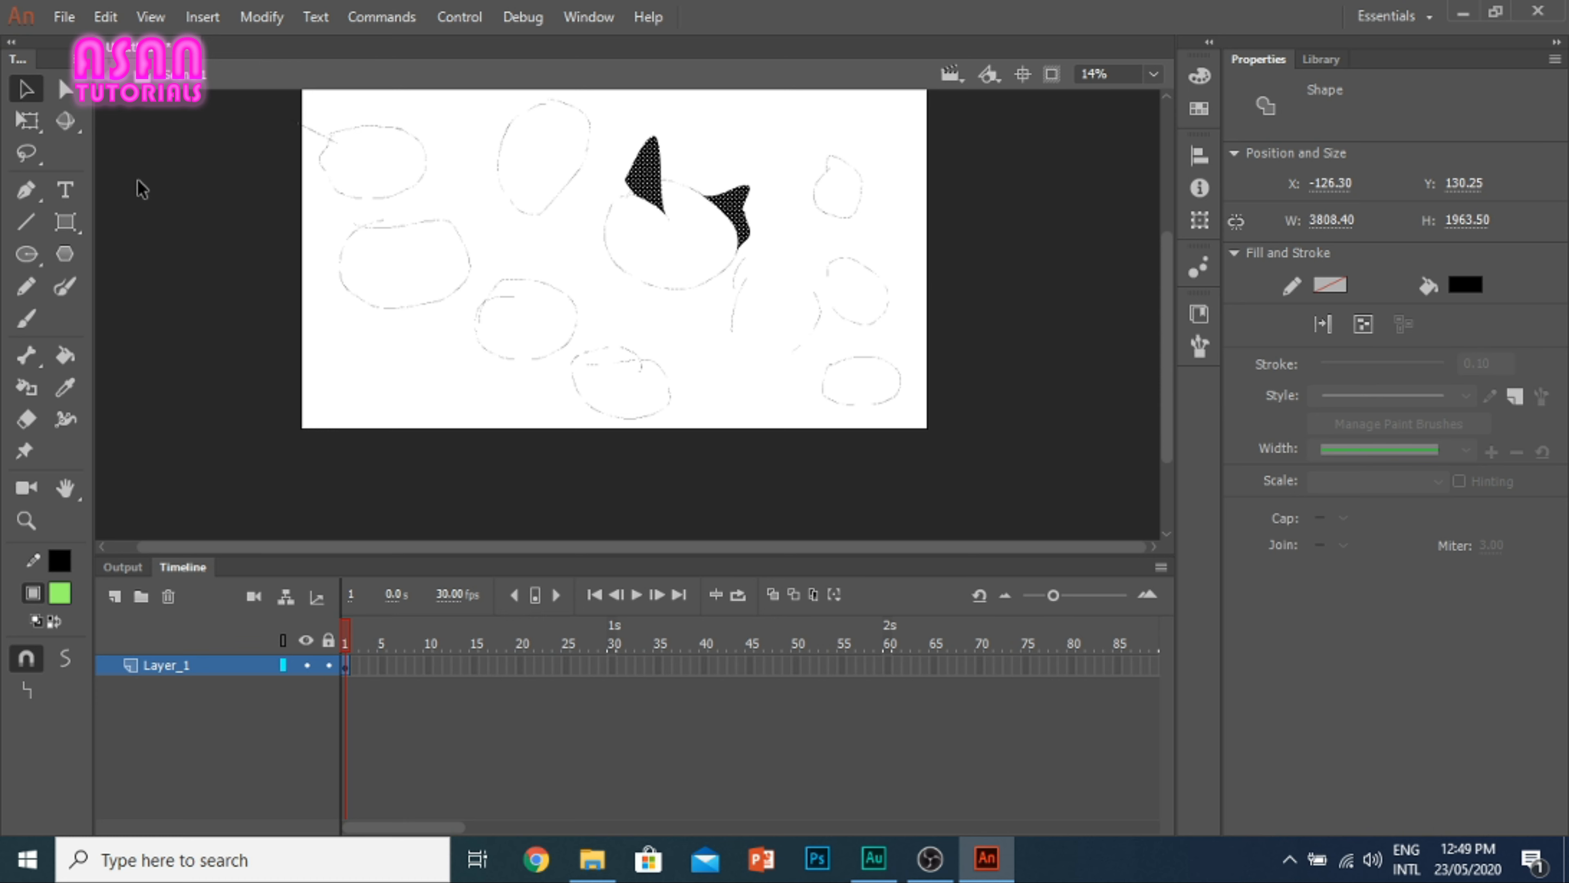
key("Delete")
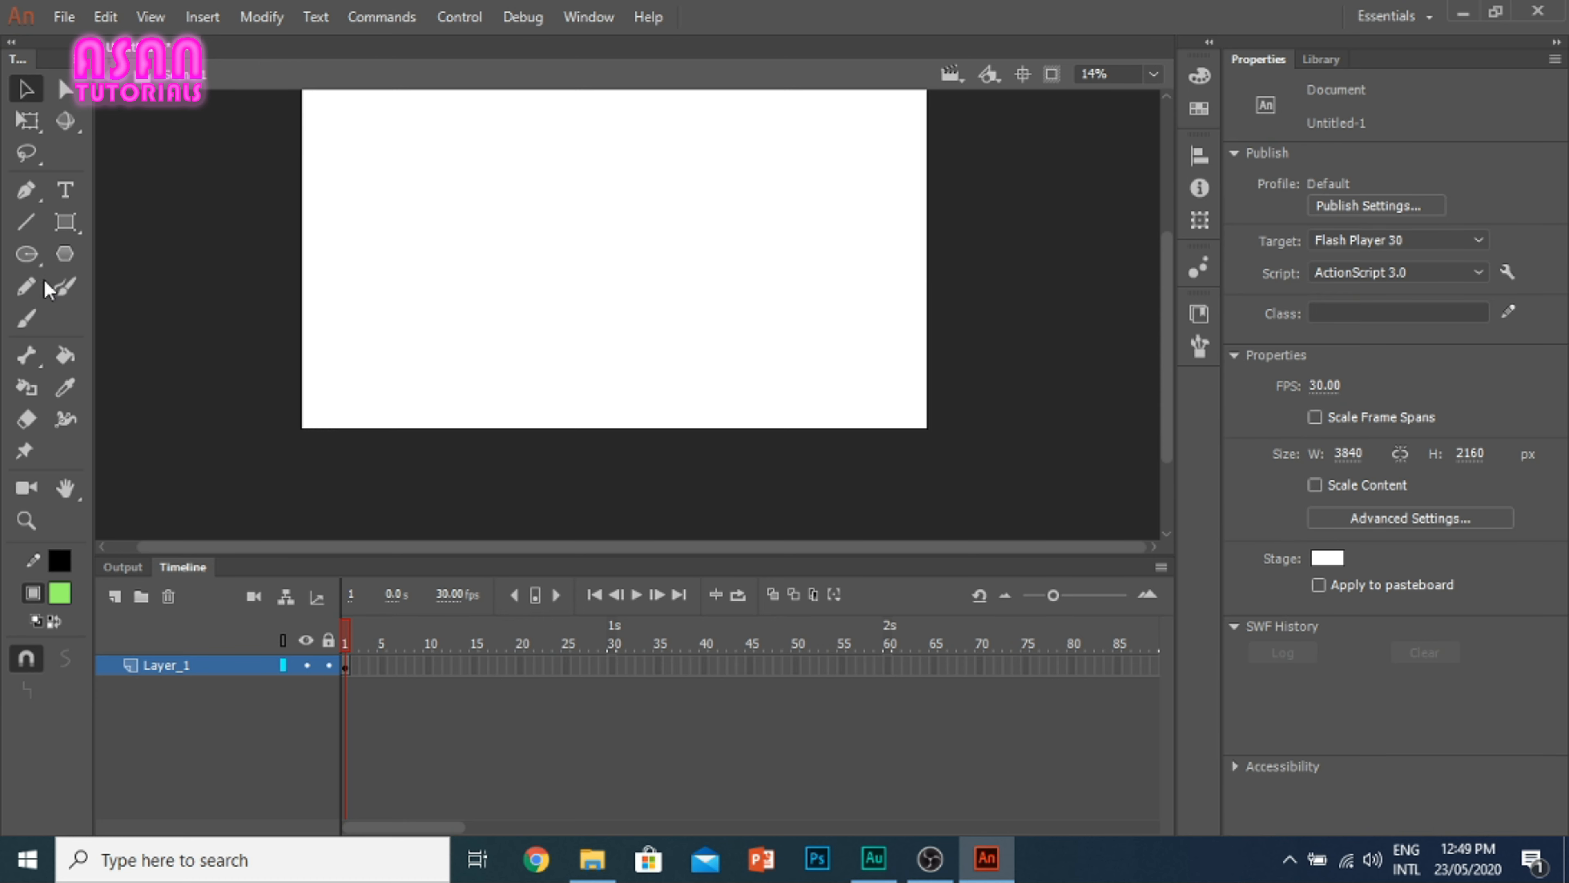
Step: Draw a horizontal black line across the upper part of the stage and paint a small oval beneath it with the Paint Brush tool
left_click(25, 320)
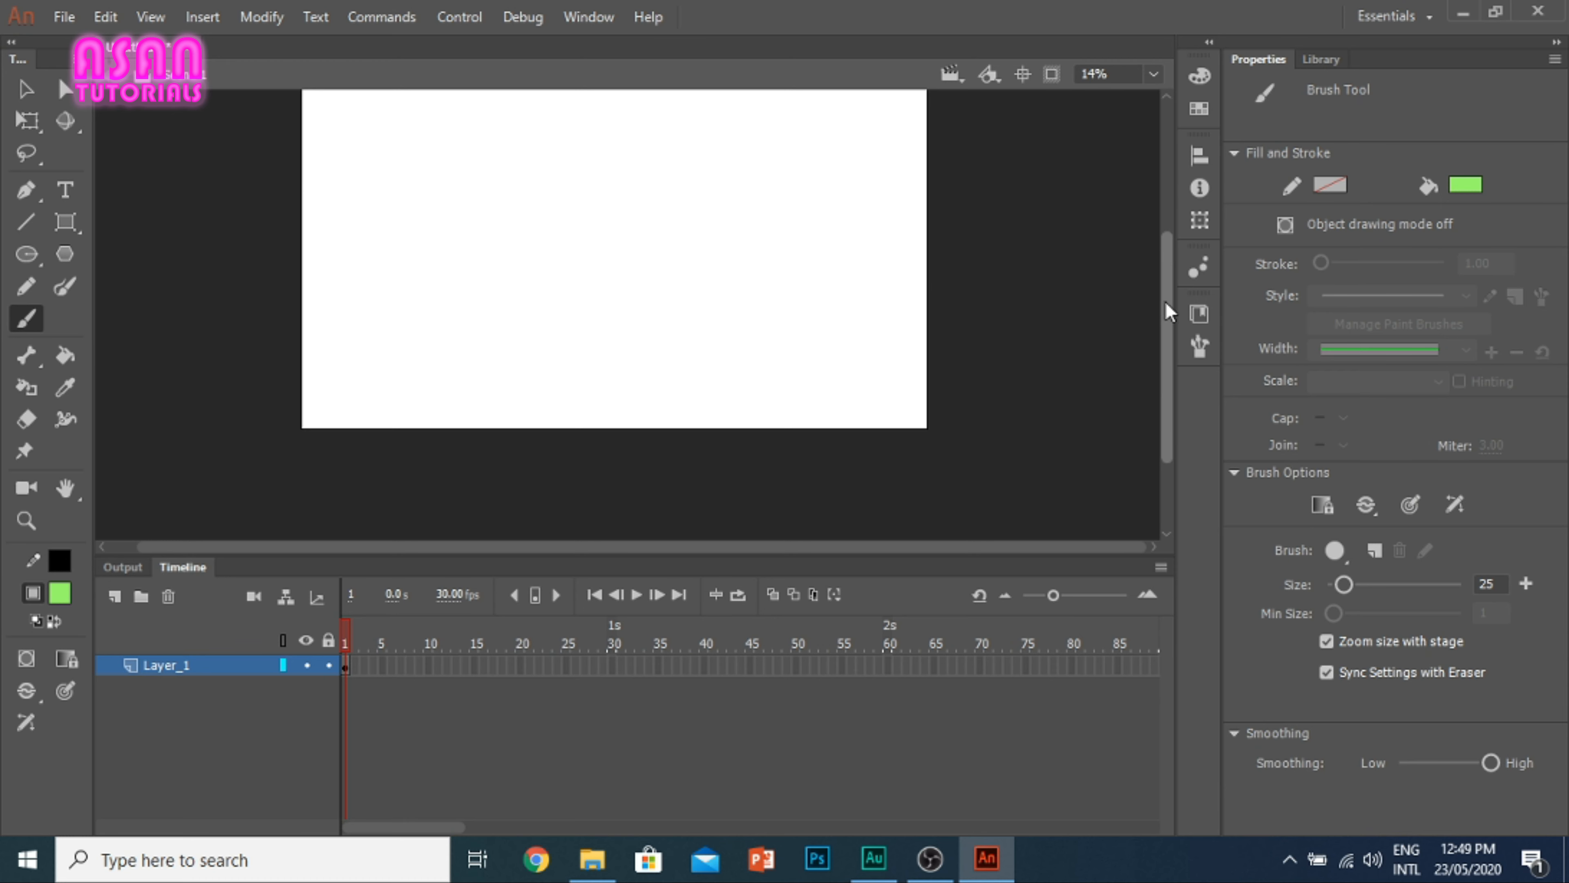
left_click_drag(1166, 309, 1166, 280)
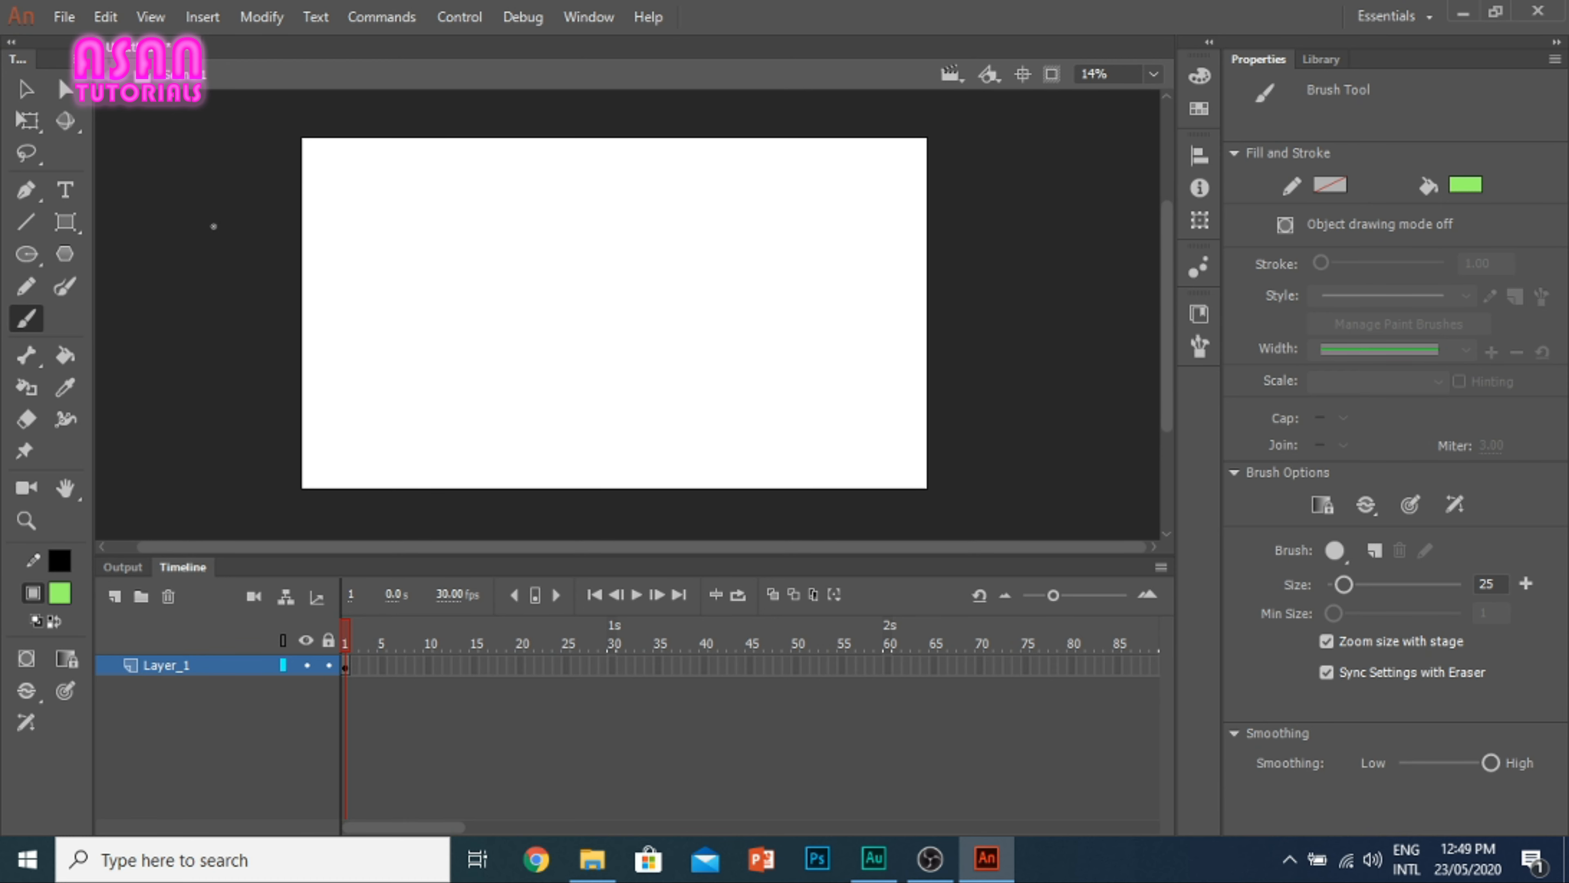
left_click(26, 222)
left_click_drag(410, 209, 652, 208)
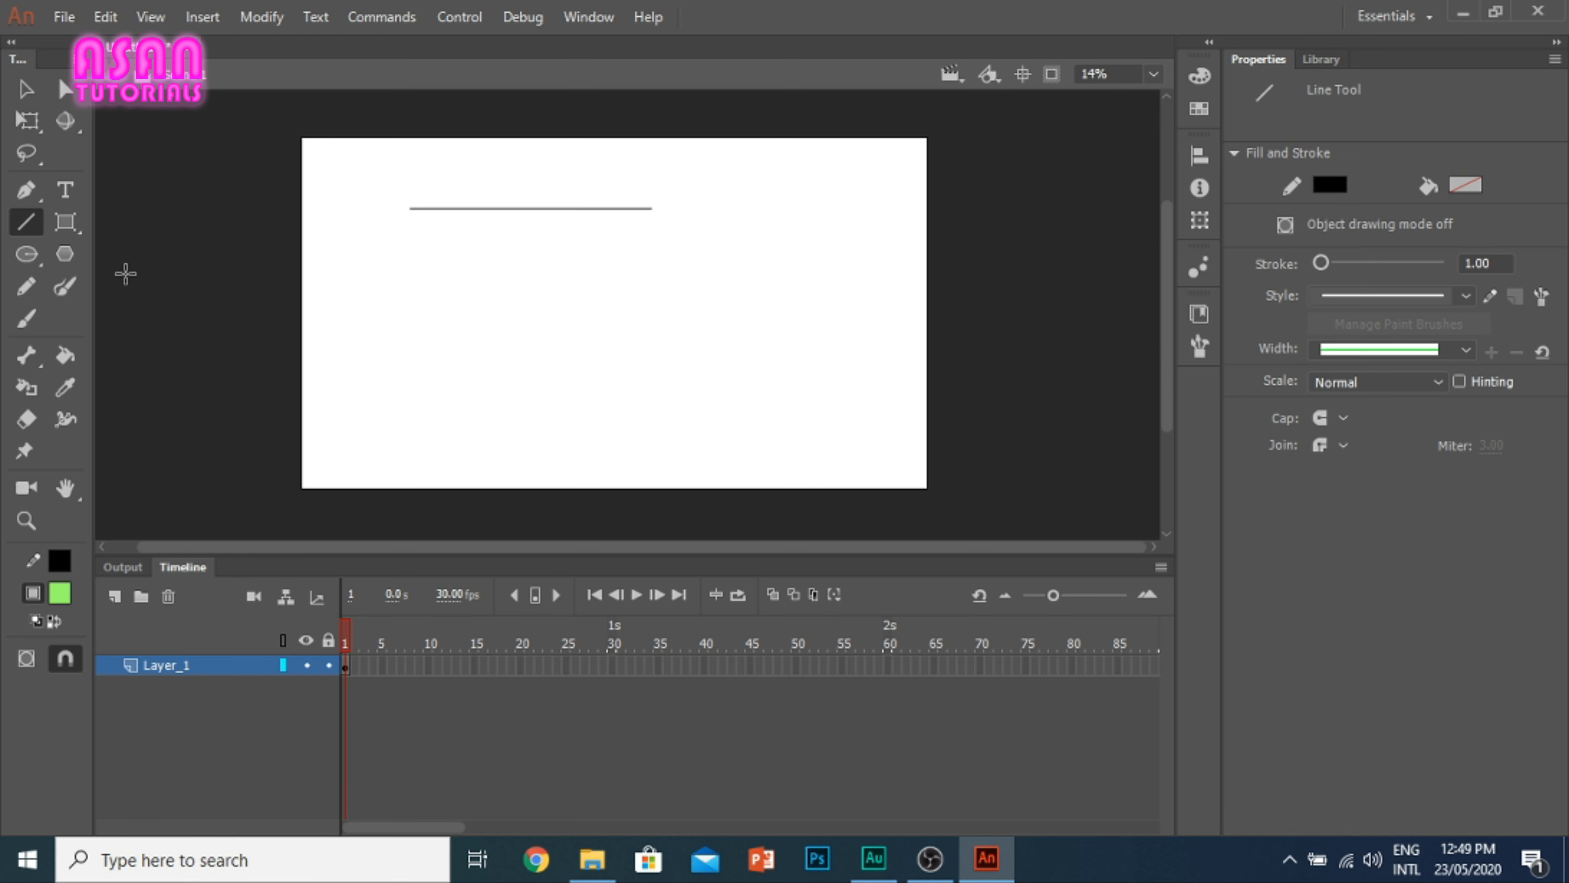
left_click(65, 287)
mouse_move(454, 251)
left_mouse_down()
mouse_move(446, 295)
mouse_move(474, 309)
mouse_move(487, 269)
mouse_move(445, 250)
left_mouse_up()
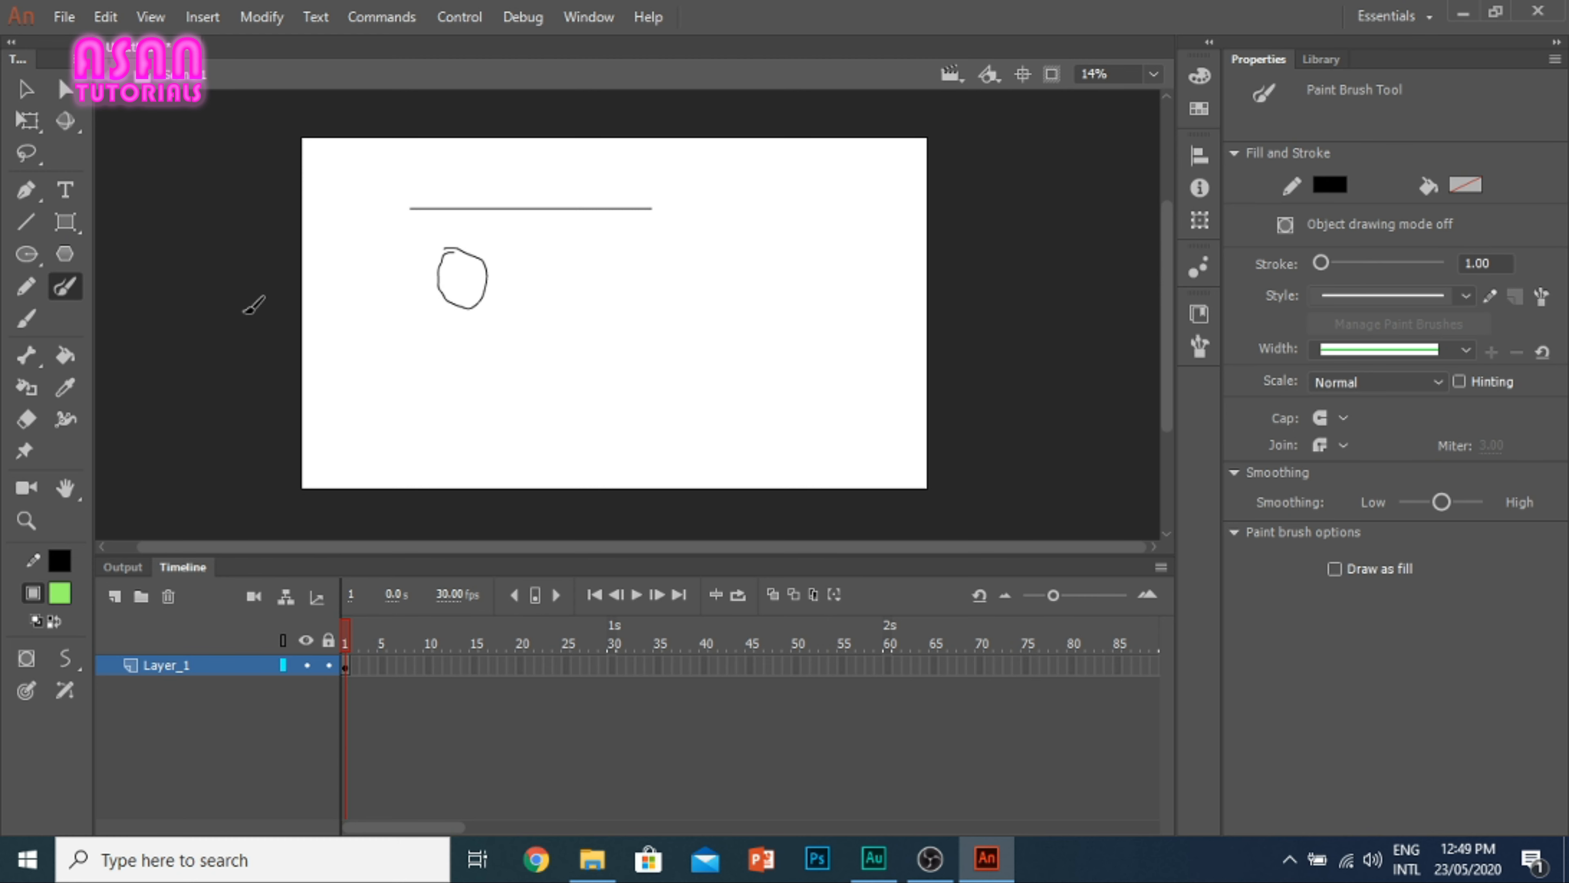
Step: Enable Draw as fill, paint a second oval to the right of the first, and disable Draw as fill
left_click(1335, 568)
mouse_move(630, 238)
left_mouse_down()
mouse_move(609, 242)
mouse_move(605, 292)
mouse_move(635, 237)
mouse_move(597, 251)
left_mouse_up()
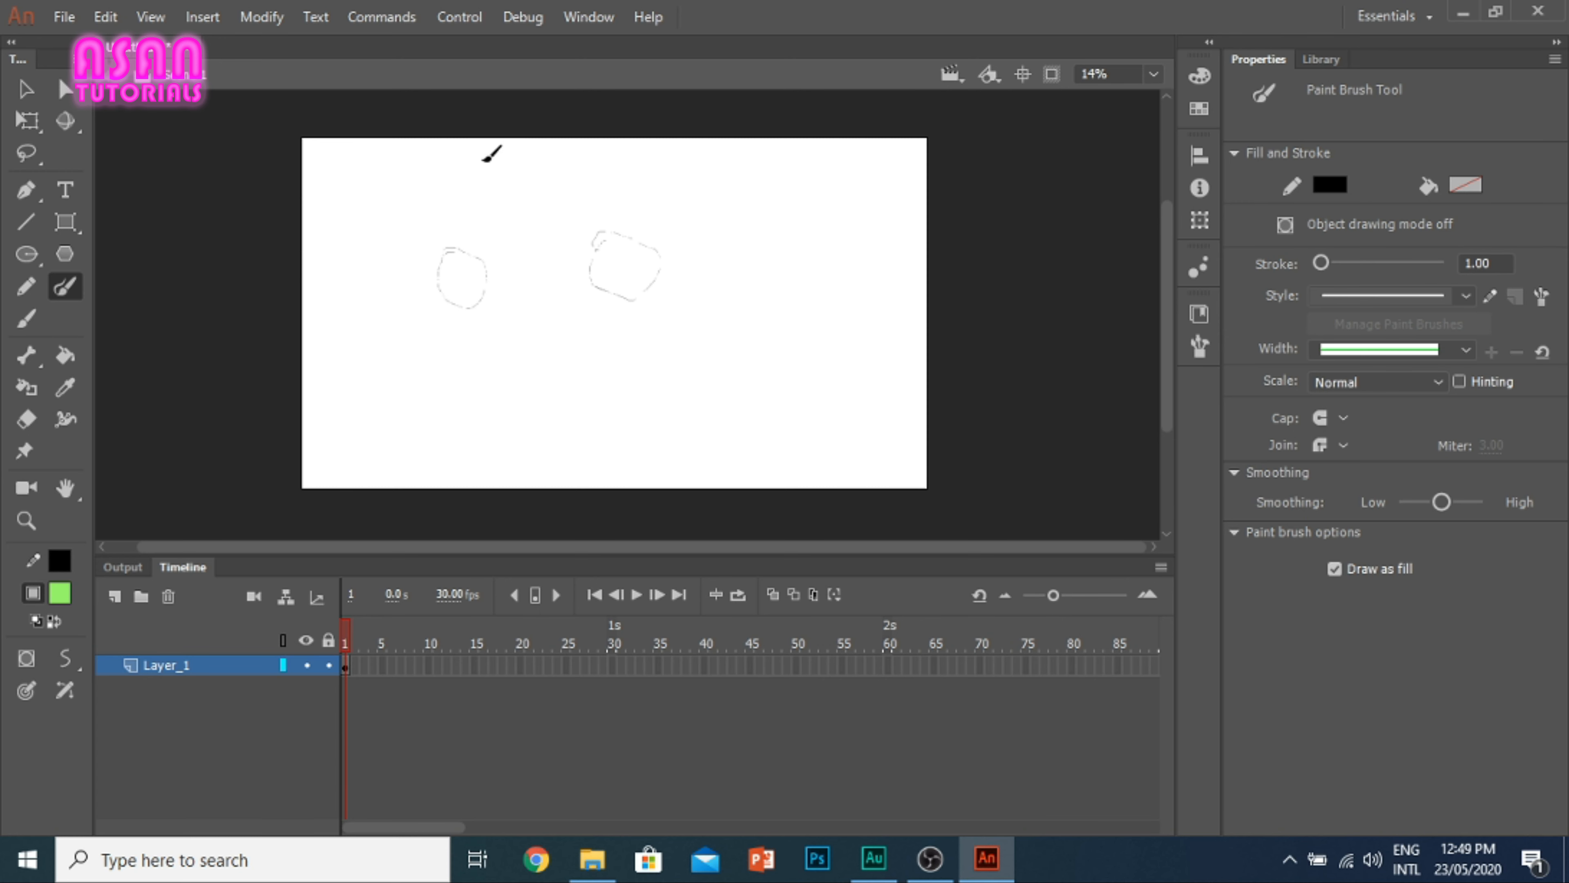
left_click(1335, 569)
left_click(25, 89)
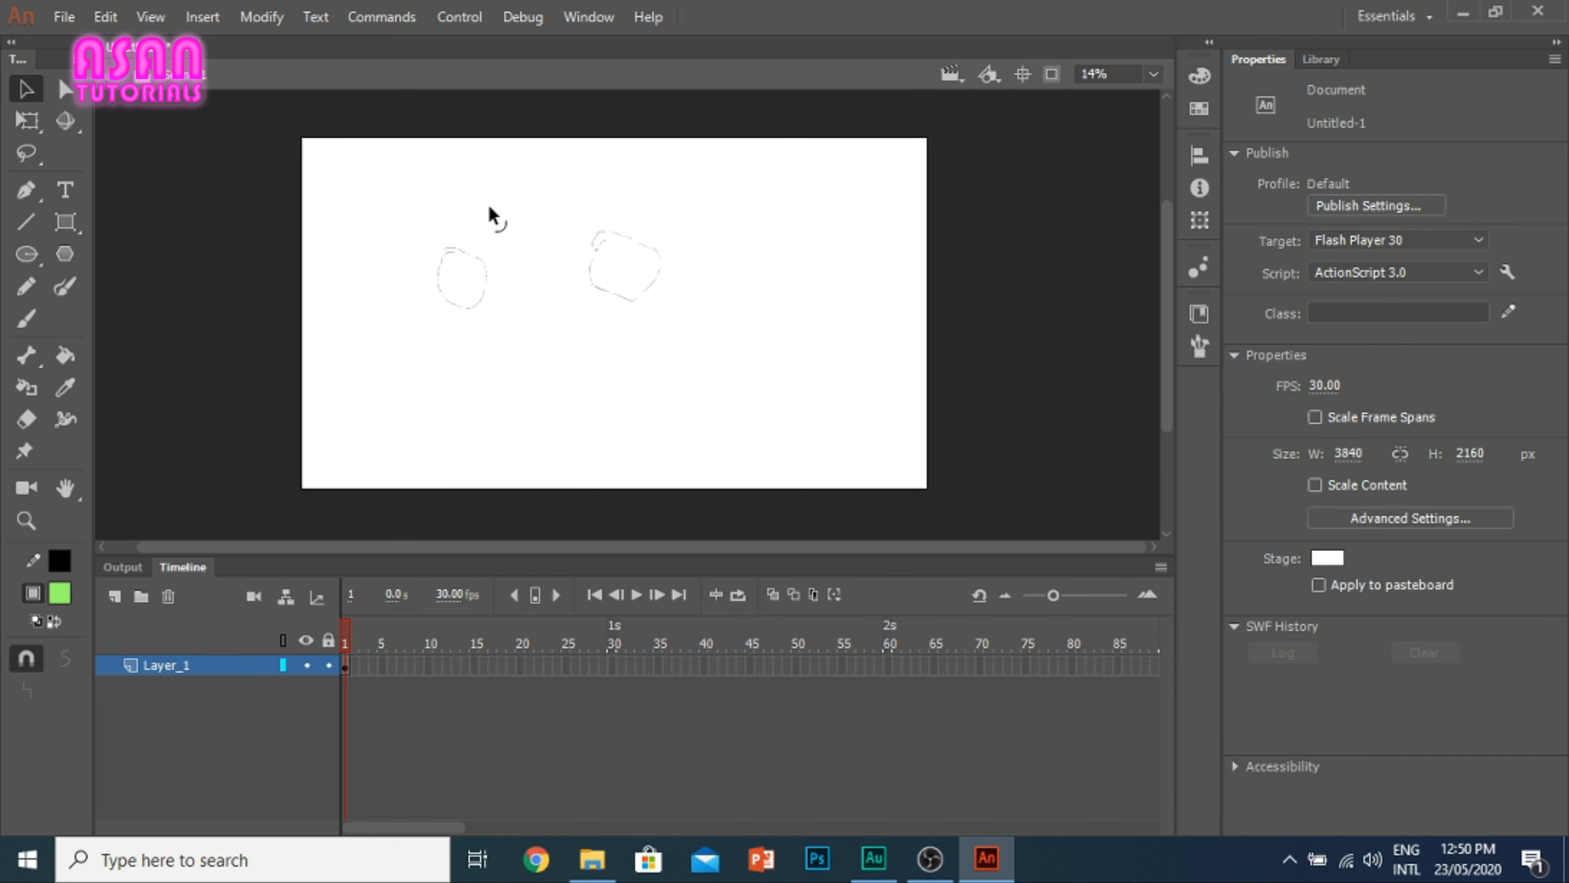
left_click_drag(475, 206, 473, 245)
key("ctrl+z")
Step: Draw a short horizontal line near the stage's upper right with the Line tool and a hooked Paint Brush curve beneath it
left_click(65, 286)
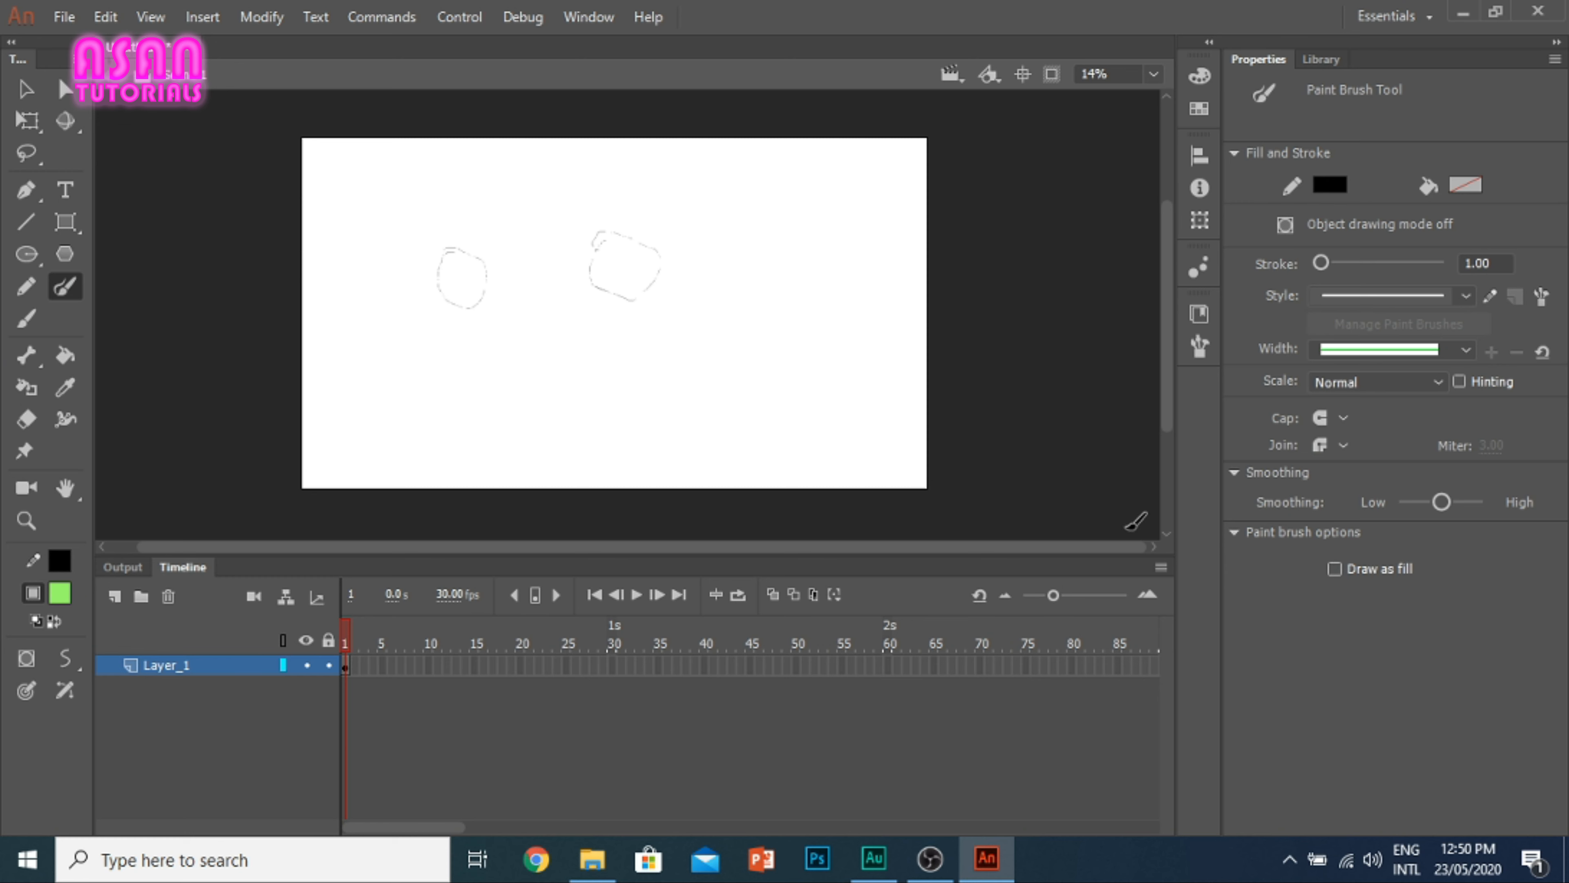
left_click(25, 221)
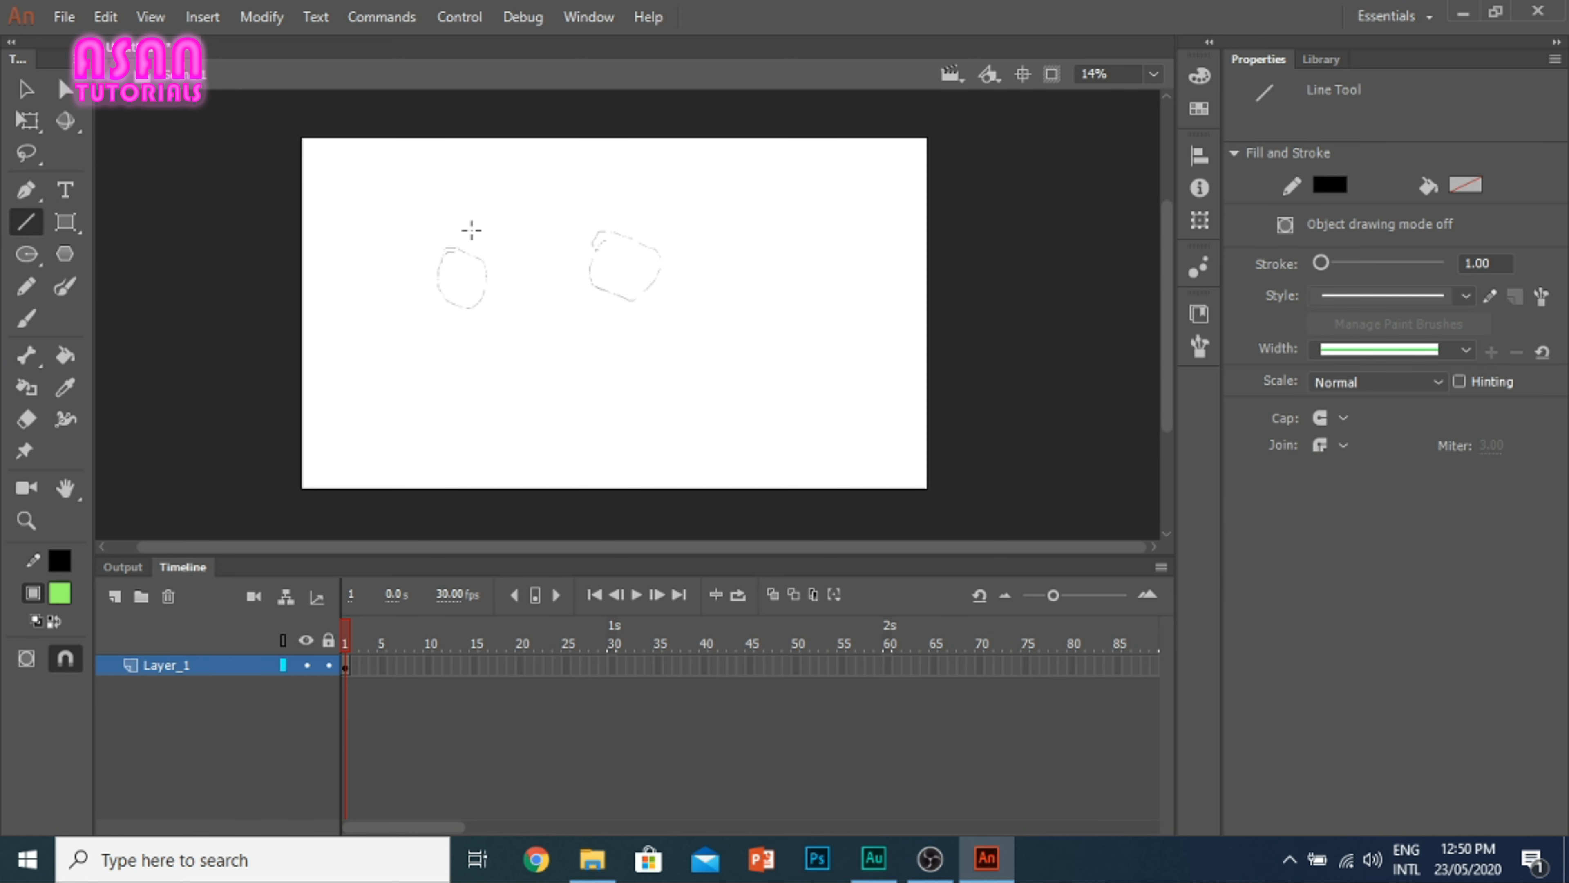
mouse_move(717, 201)
left_mouse_down()
mouse_move(802, 201)
mouse_move(818, 239)
mouse_move(759, 258)
left_mouse_up()
left_click(65, 286)
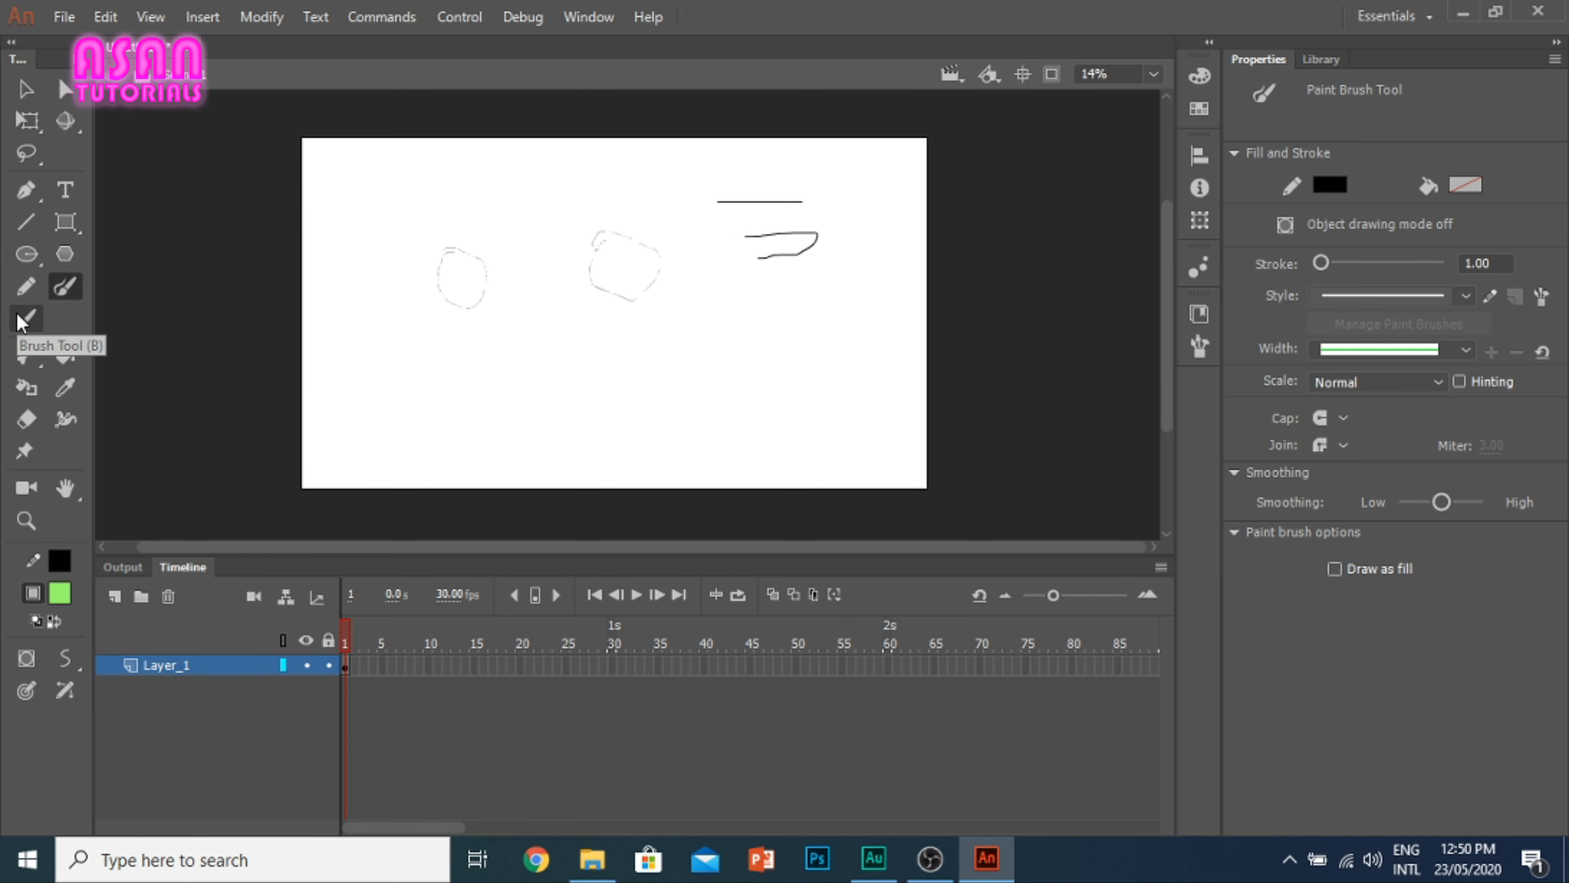
Step: Draw a right-angled Pencil stroke beside the curve, and paint green size 25 Brush strokes below and around the three black samples
left_click(27, 288)
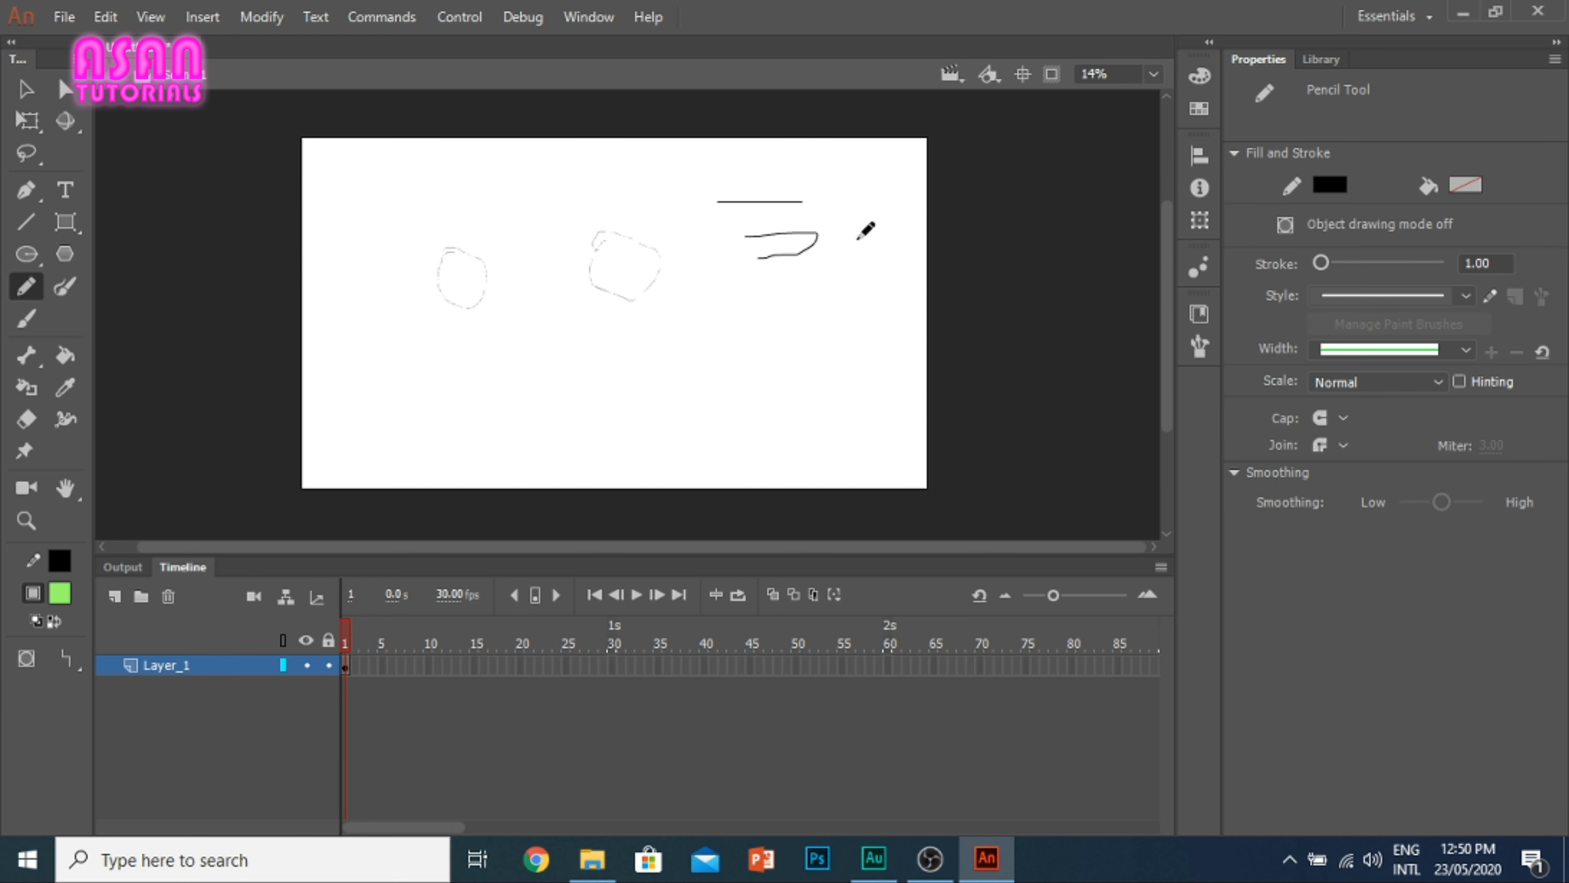
mouse_move(828, 220)
left_mouse_down()
mouse_move(873, 220)
mouse_move(872, 249)
left_mouse_up()
left_click(32, 319)
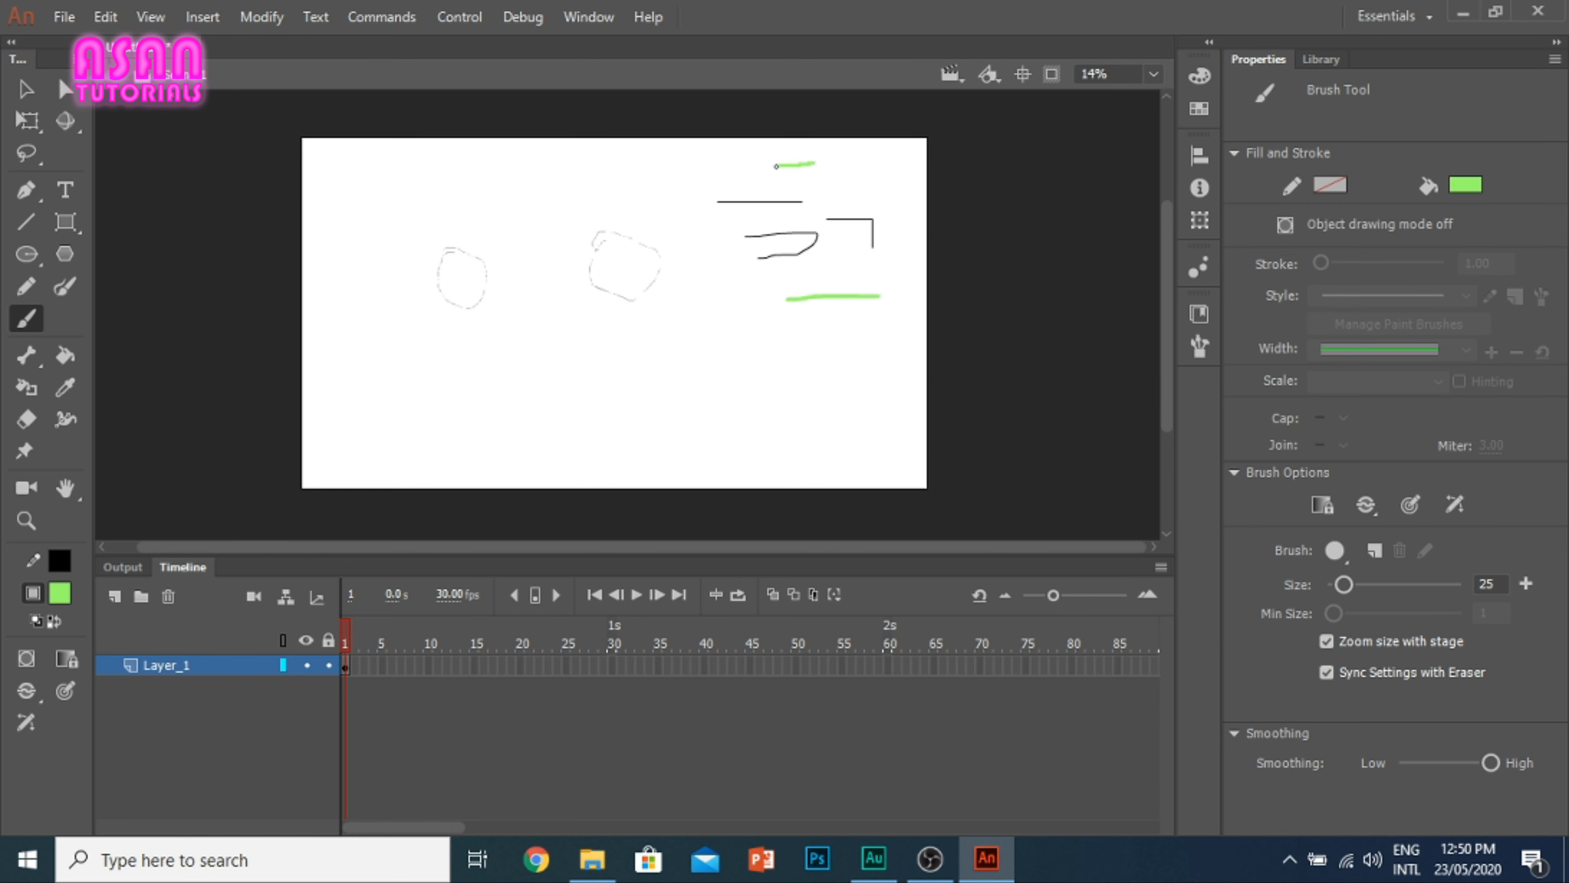
left_click_drag(776, 166, 695, 188)
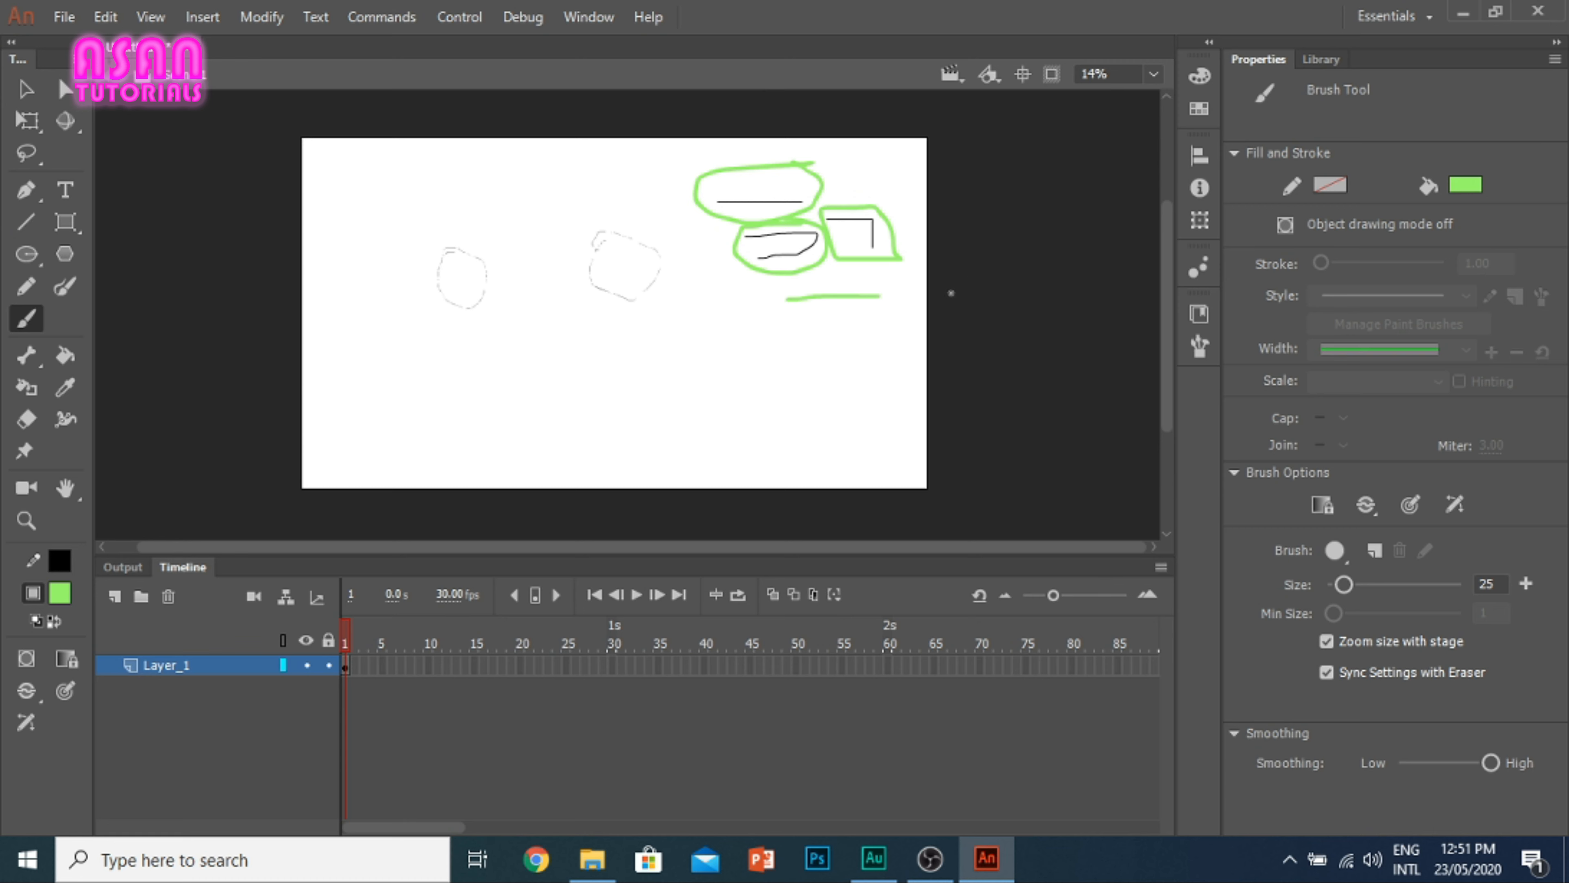
Step: Select the green and black samples at the stage's upper right and compare their strokes and fills up close
left_click(24, 93)
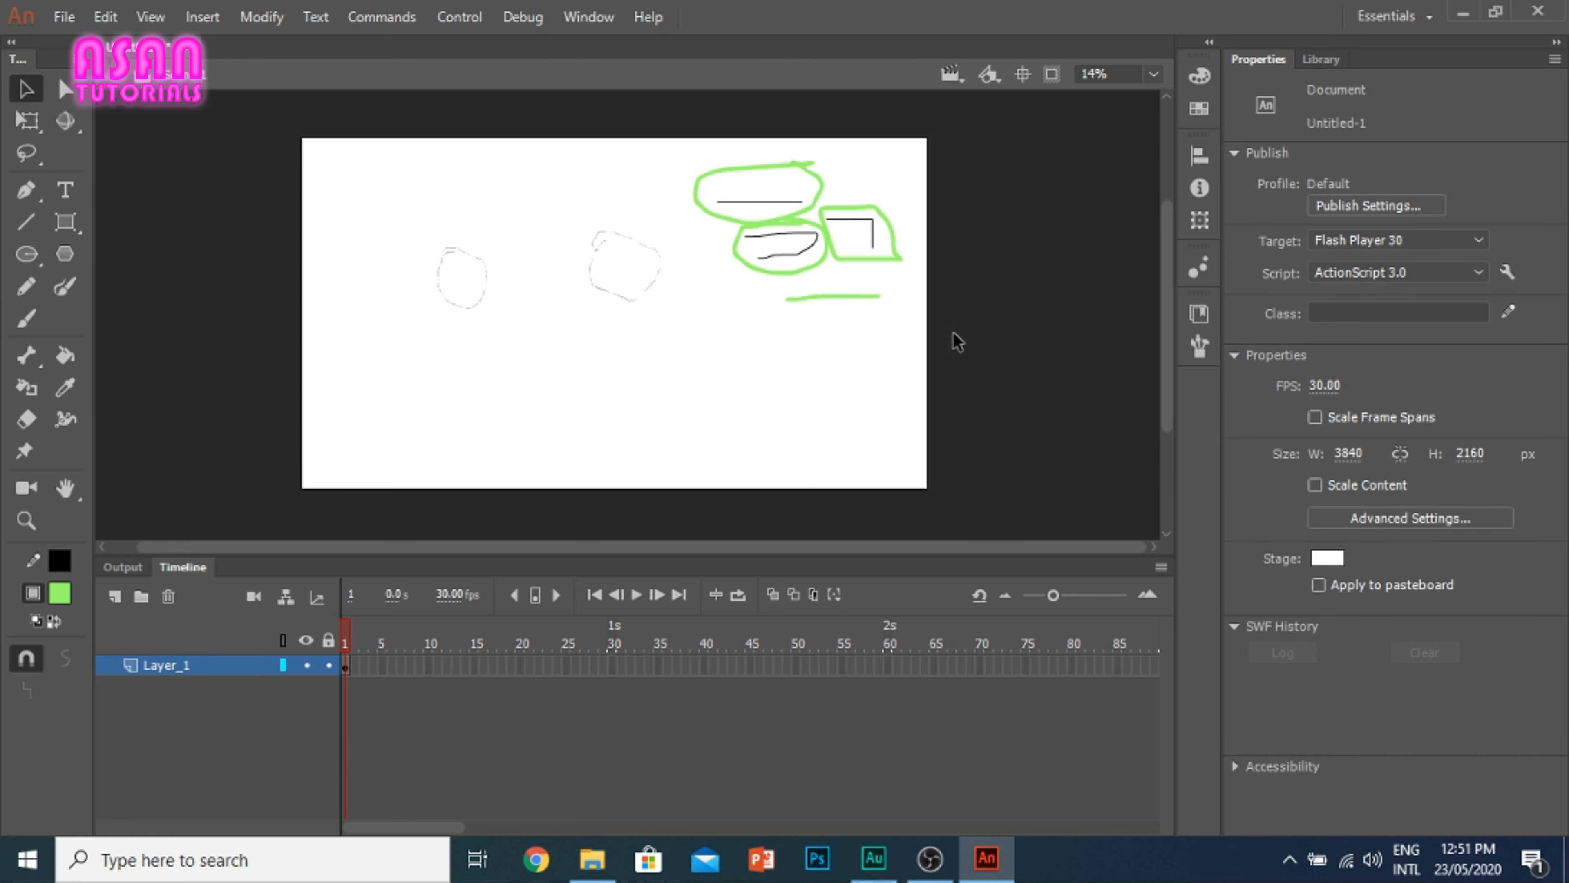
mouse_move(948, 339)
left_mouse_down()
mouse_move(717, 154)
mouse_move(683, 152)
left_mouse_up()
scroll(750, 216, "up", 5)
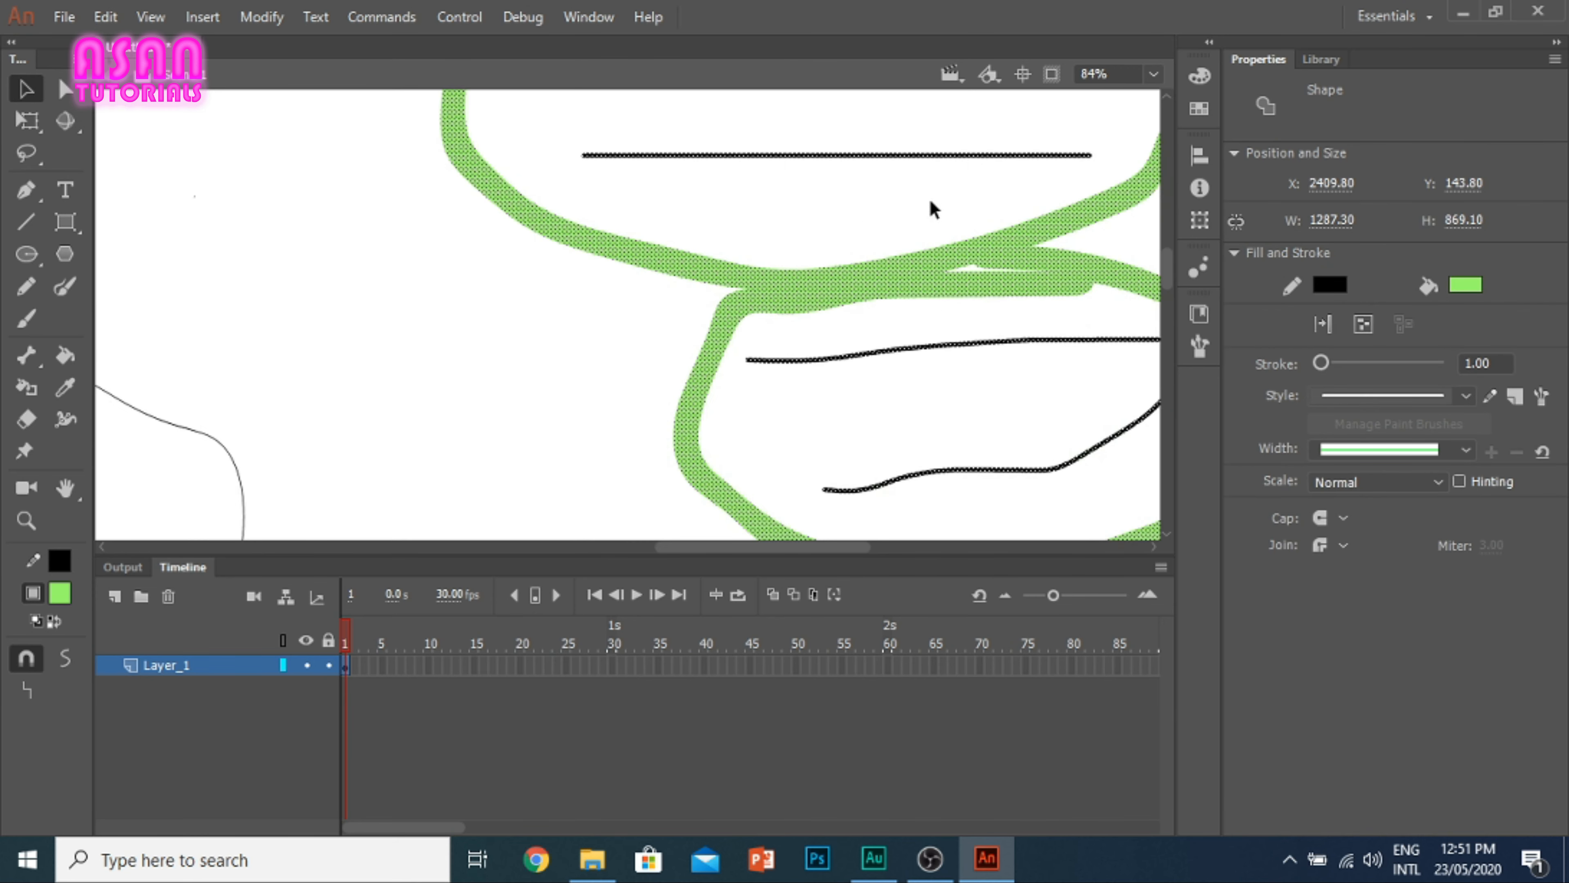
scroll(973, 308, "down", 5)
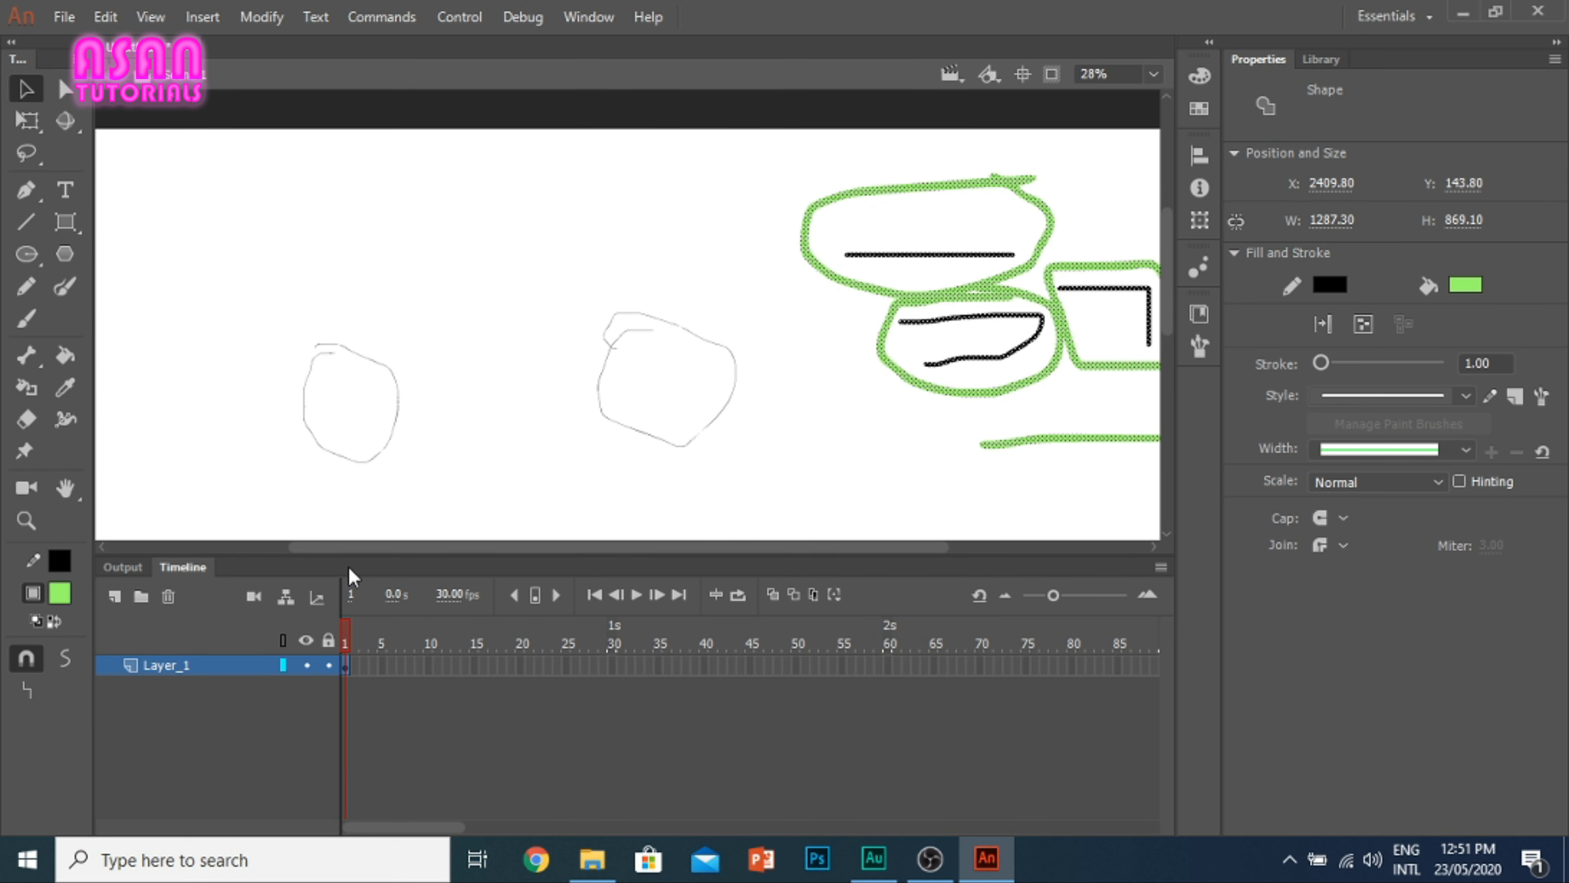
left_click_drag(525, 547, 691, 539)
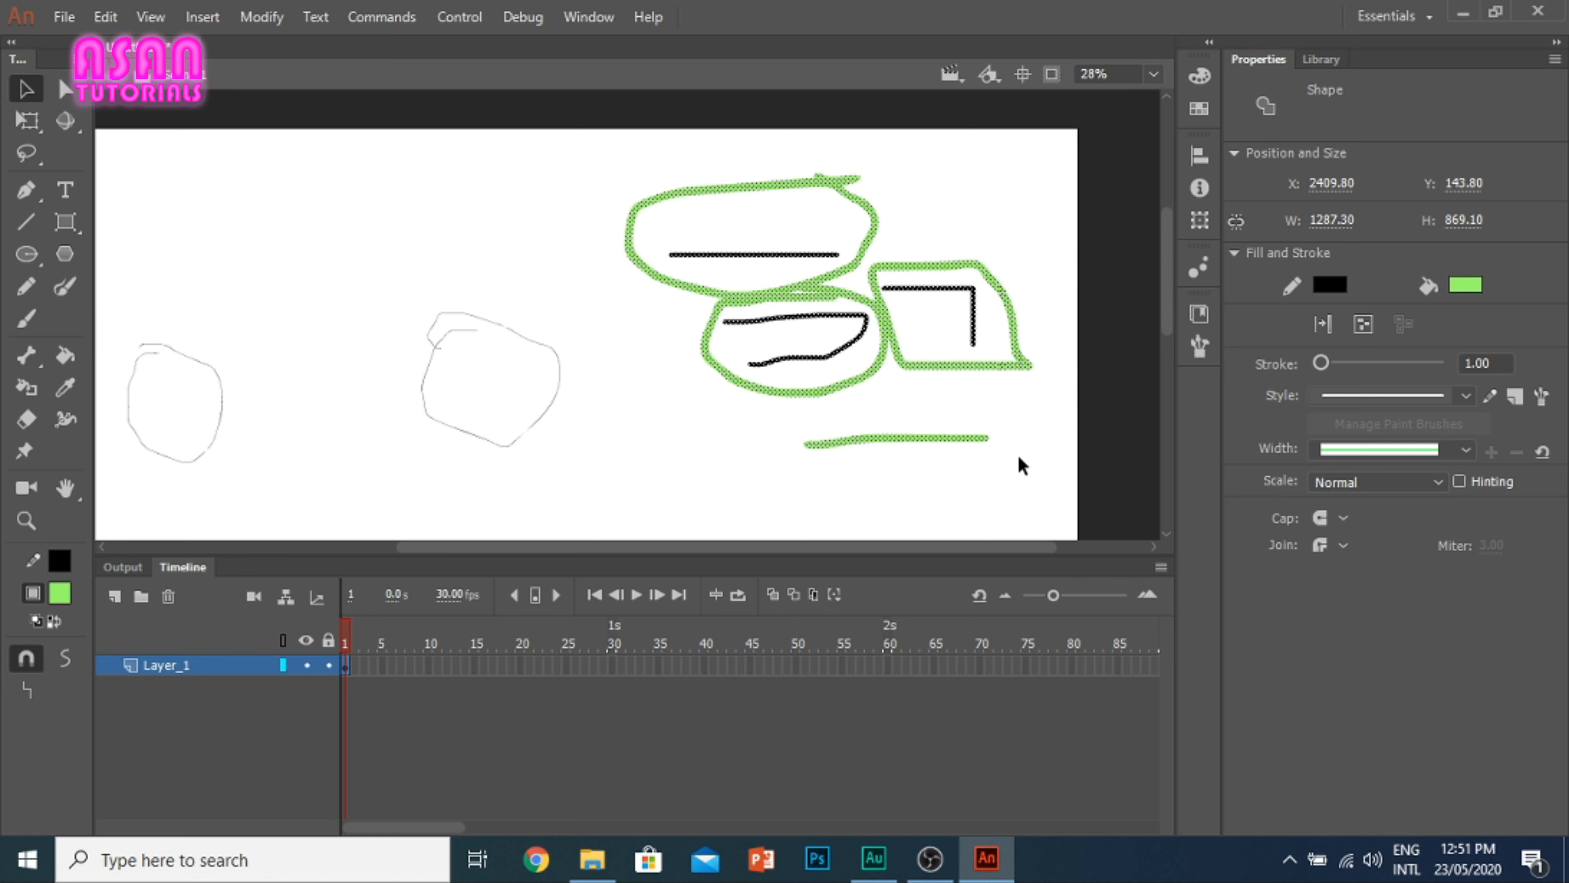
mouse_move(1037, 484)
left_mouse_down()
mouse_move(823, 351)
mouse_move(610, 193)
mouse_move(597, 161)
left_mouse_up()
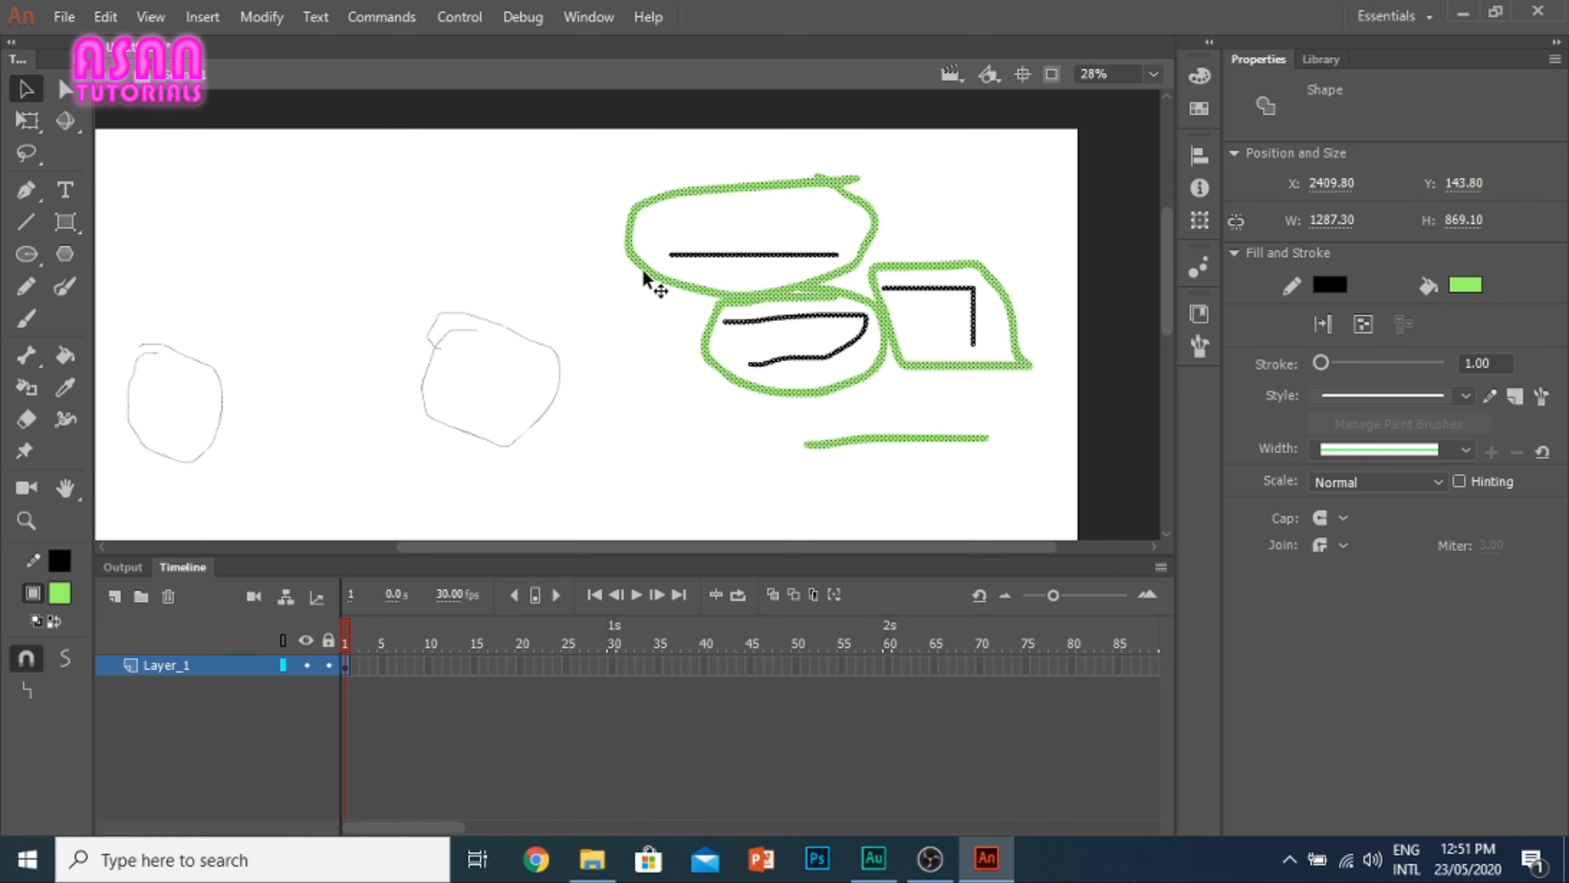
Step: Display Layer_1 as outlines and compare the contours of the Line, Pencil, Paint Brush and Brush samples
left_click(282, 665)
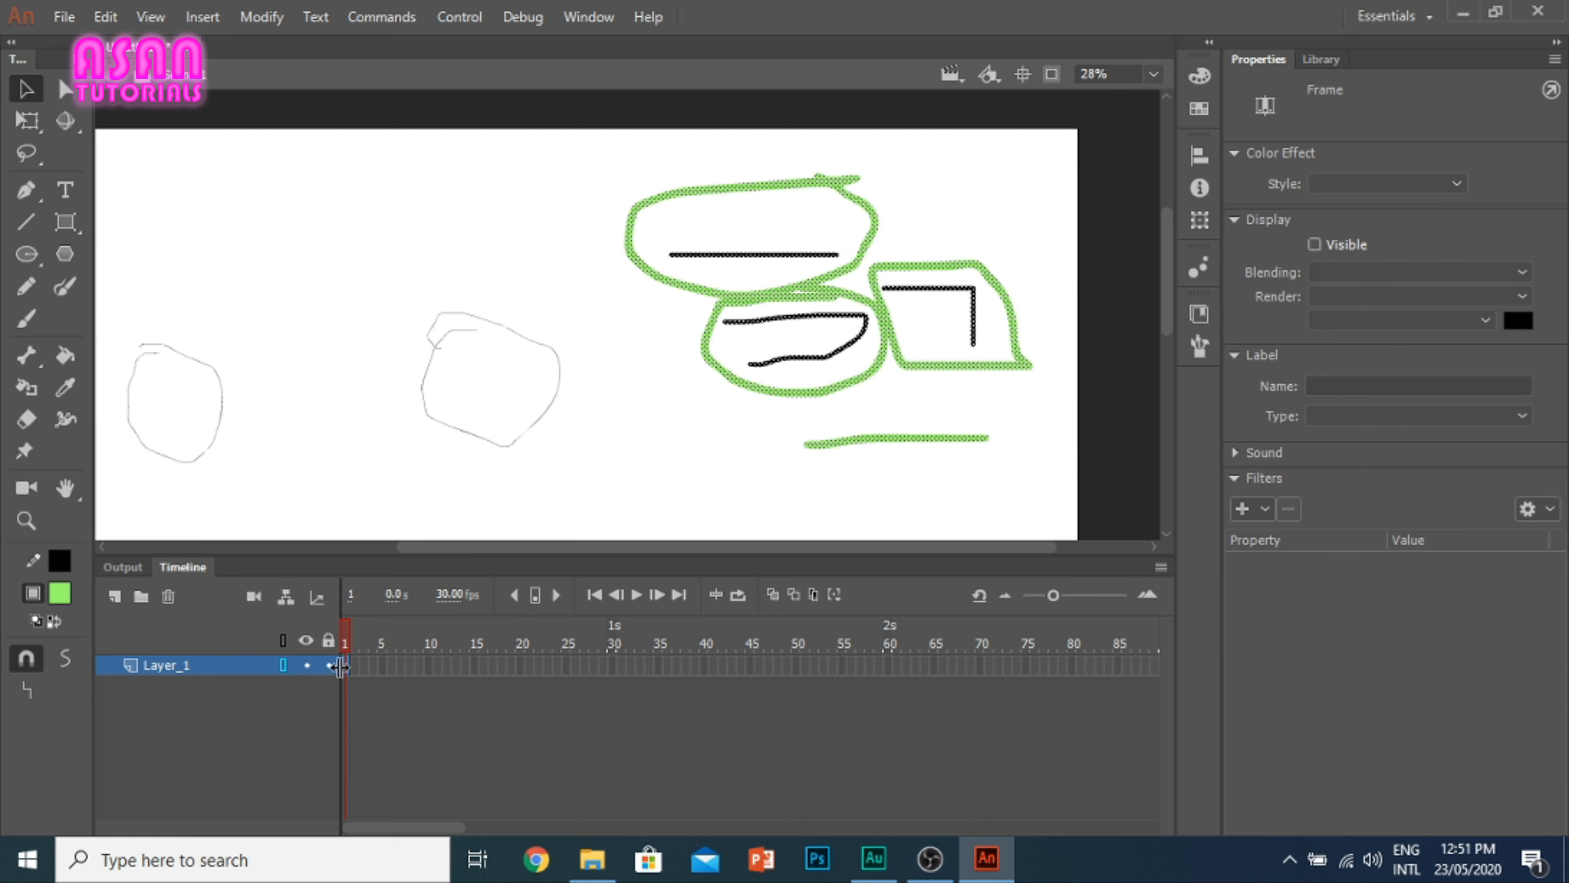
left_click(977, 404)
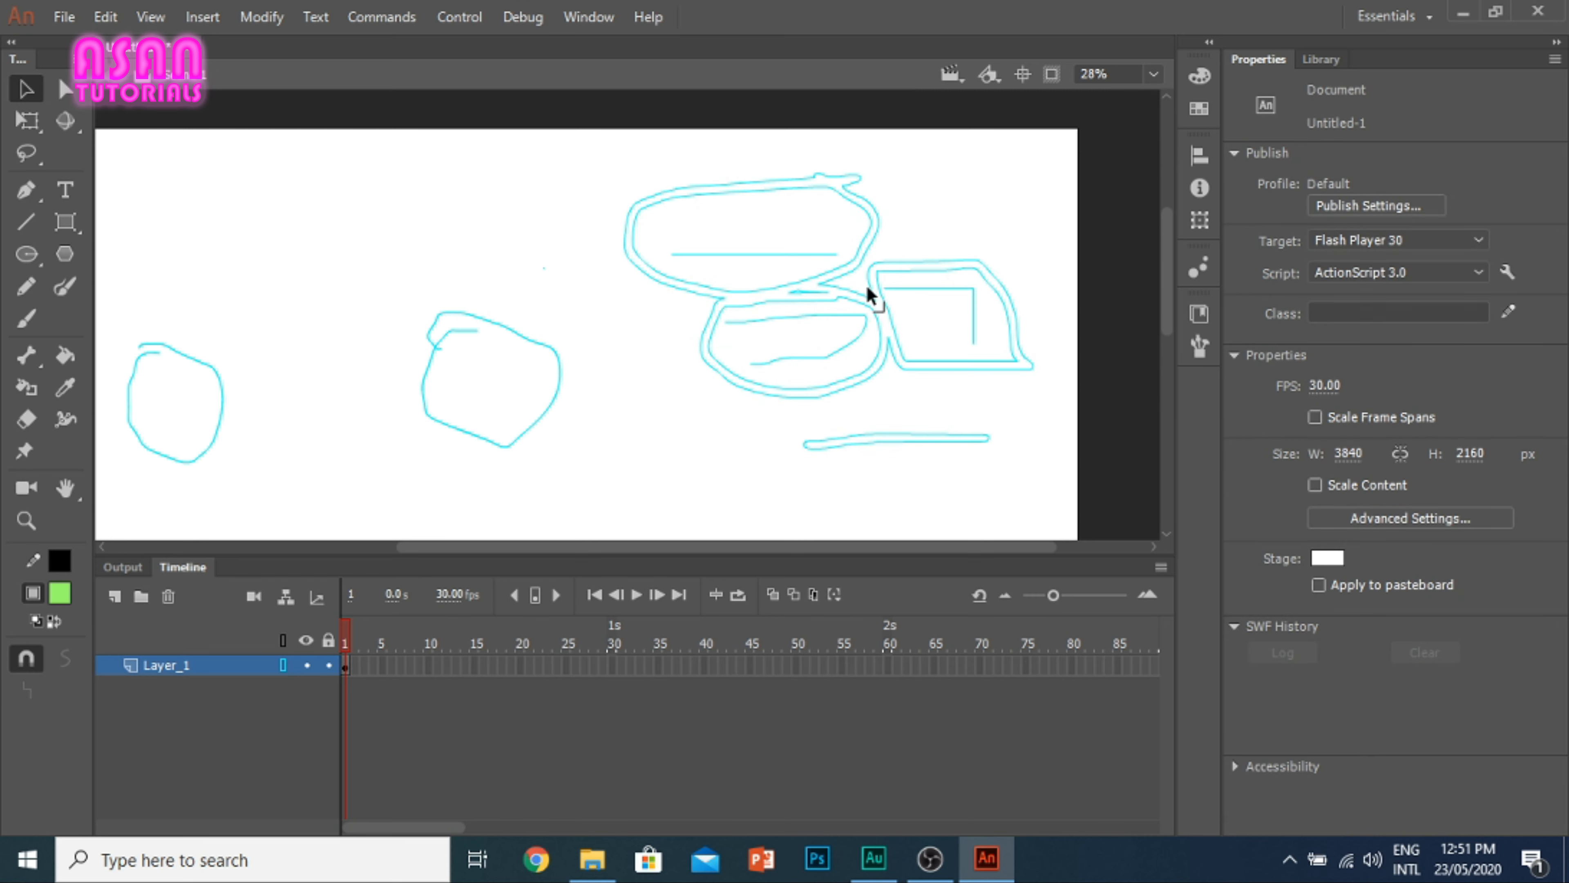
scroll(867, 284, "up", 5)
scroll(756, 292, "down", 4)
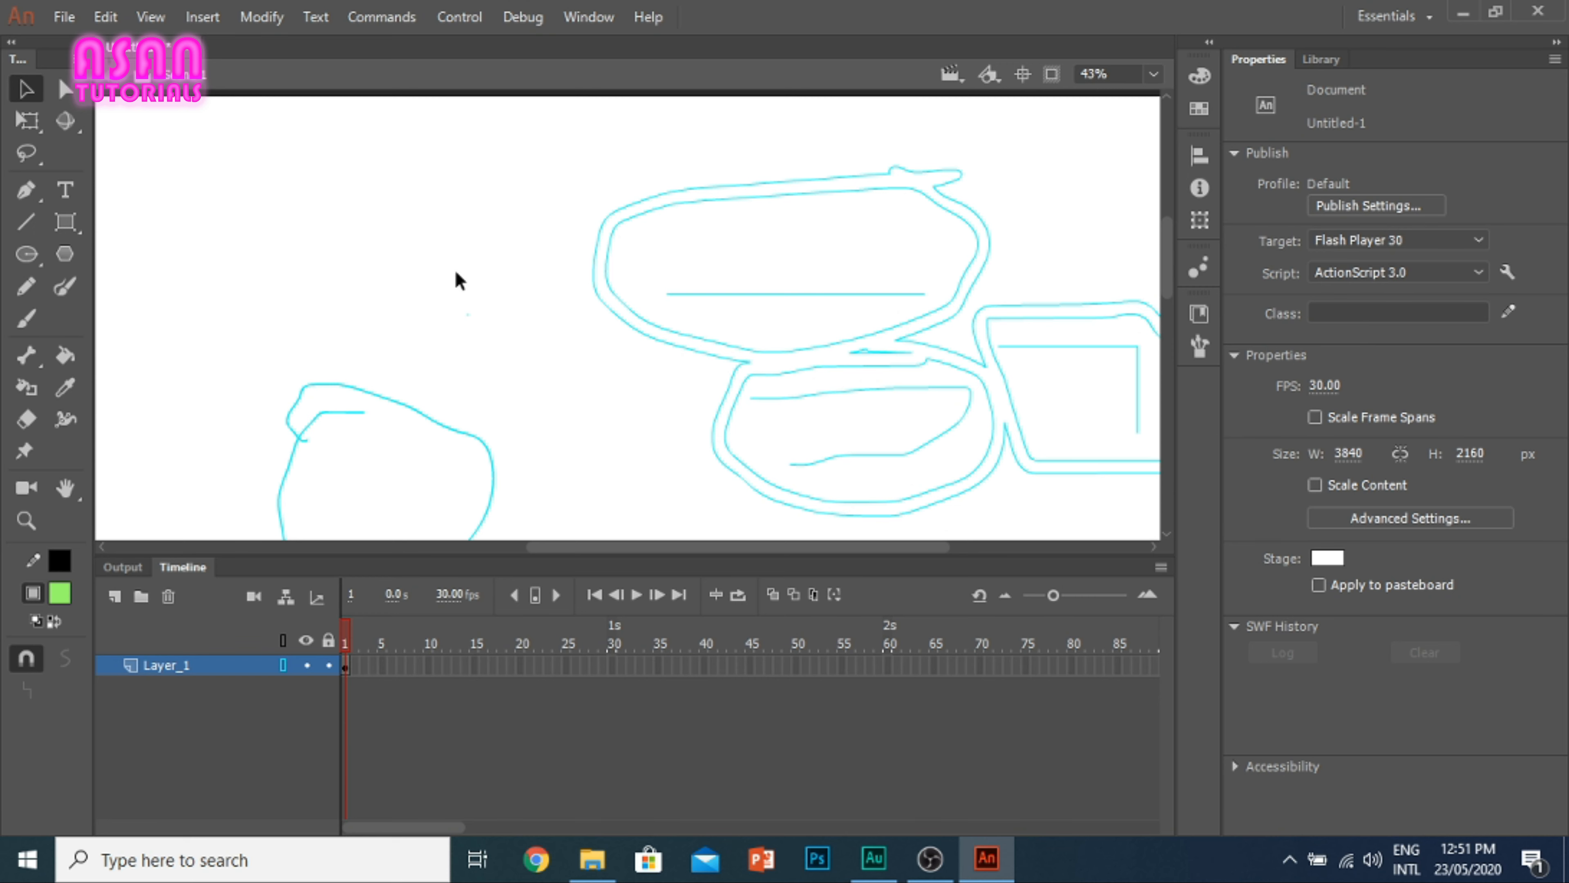
scroll(878, 208, "down", 1)
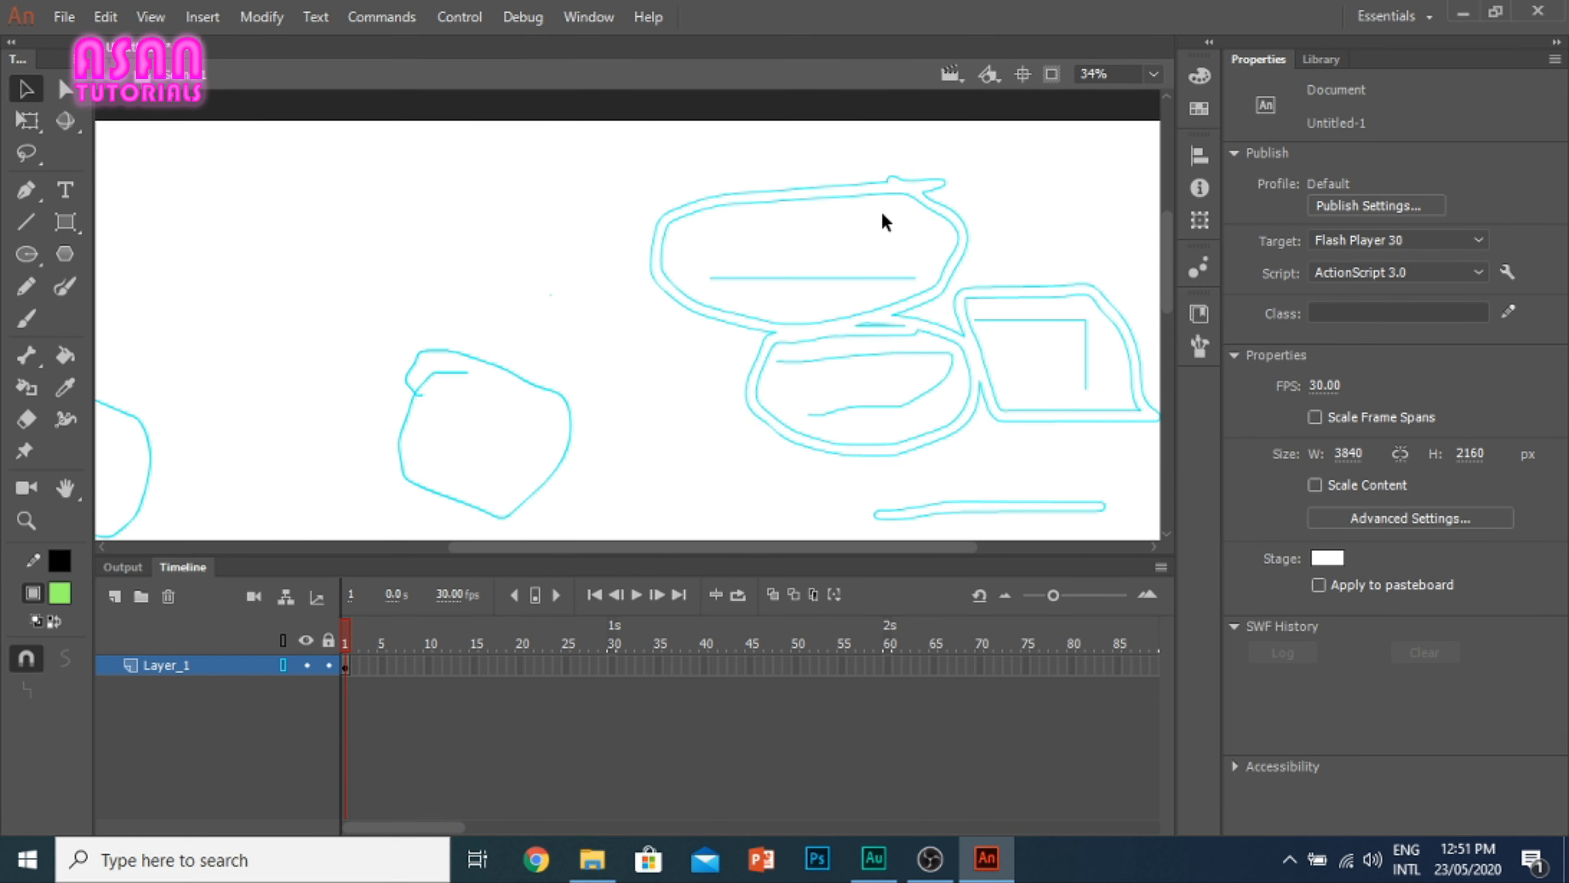
scroll(1171, 272, "down", 1)
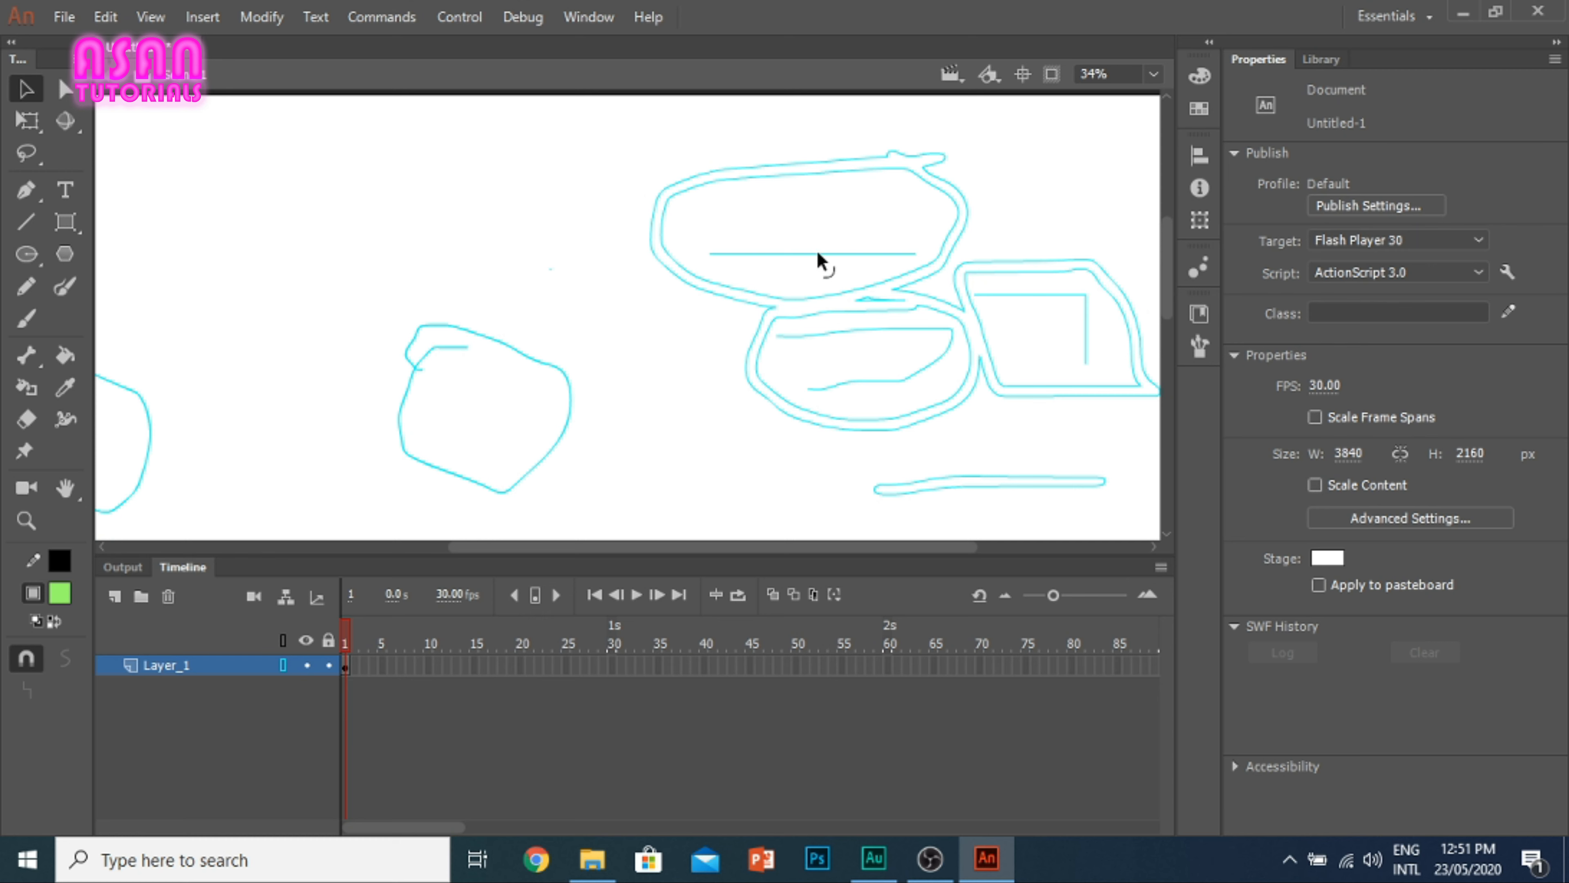
scroll(954, 374, "down", 2)
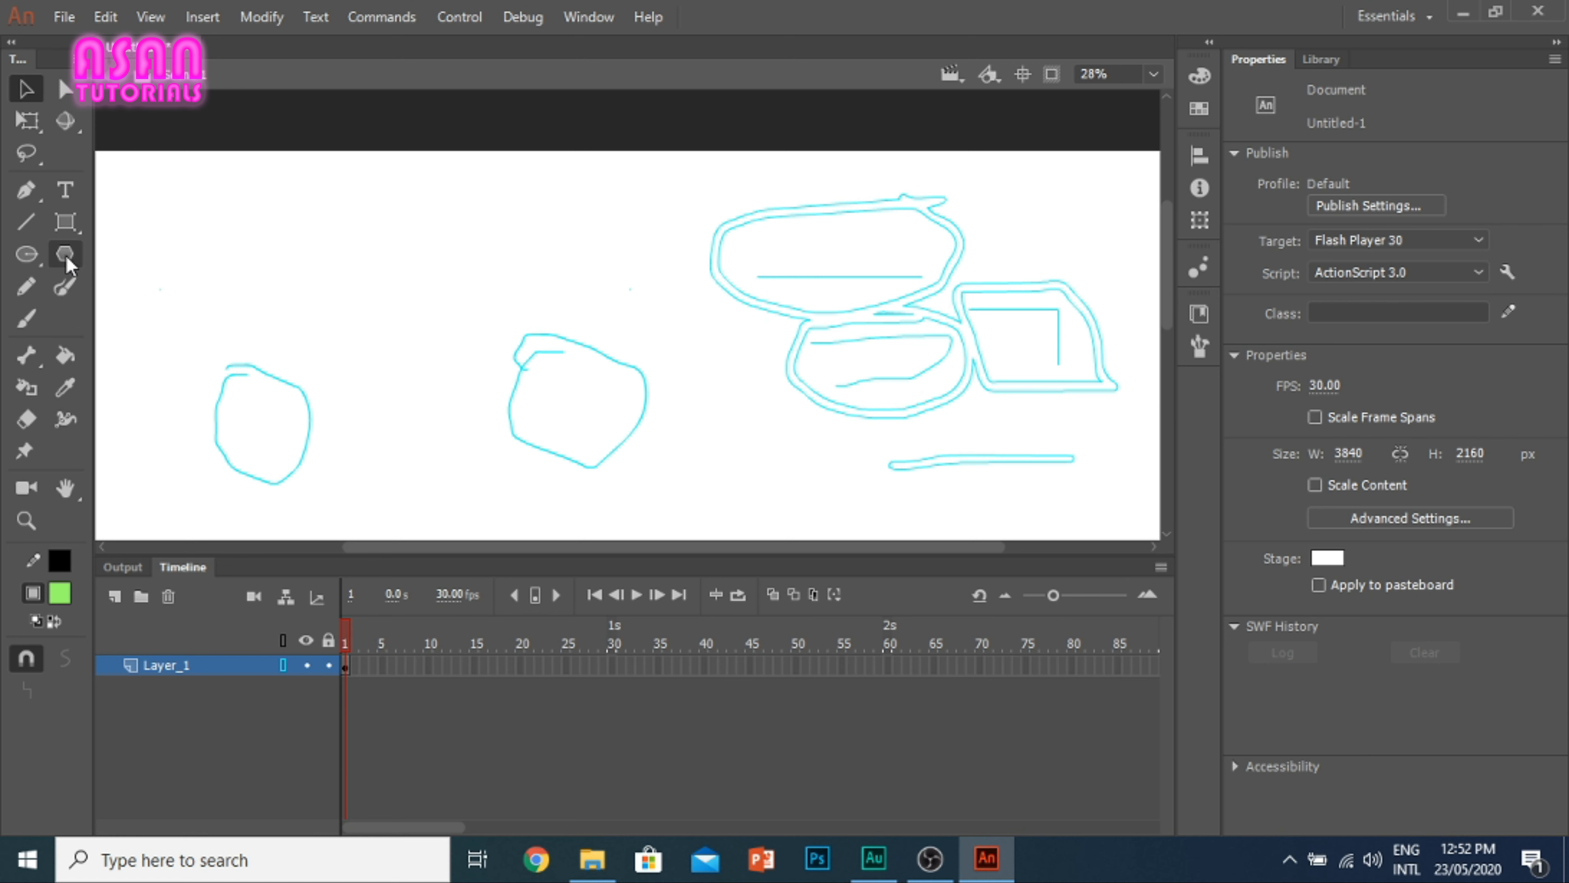
left_click(56, 286)
left_click(28, 230)
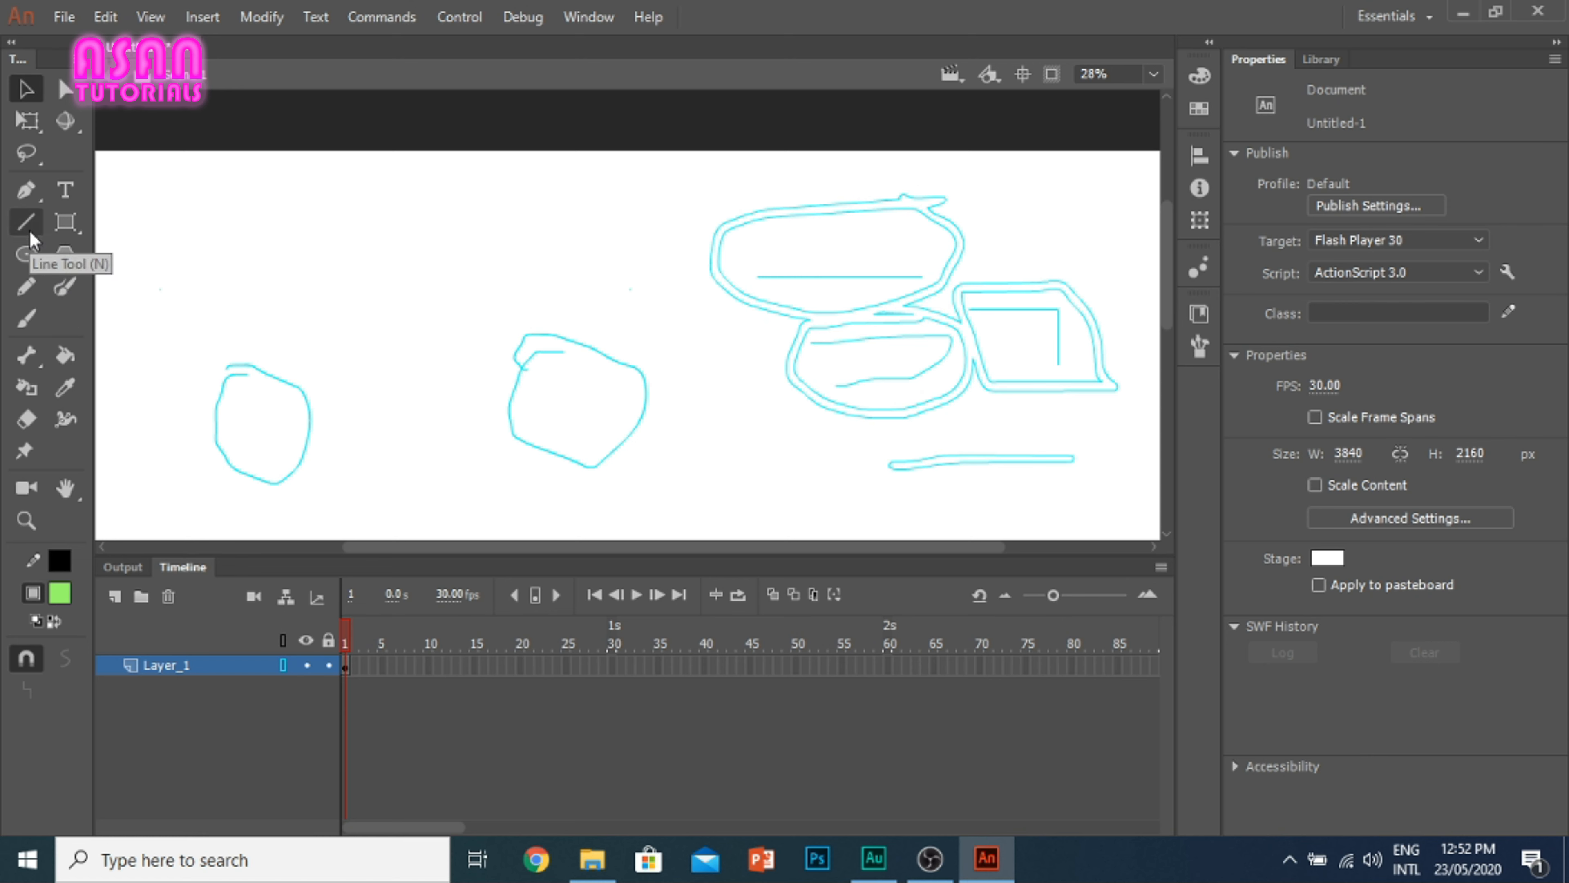
left_click(33, 281)
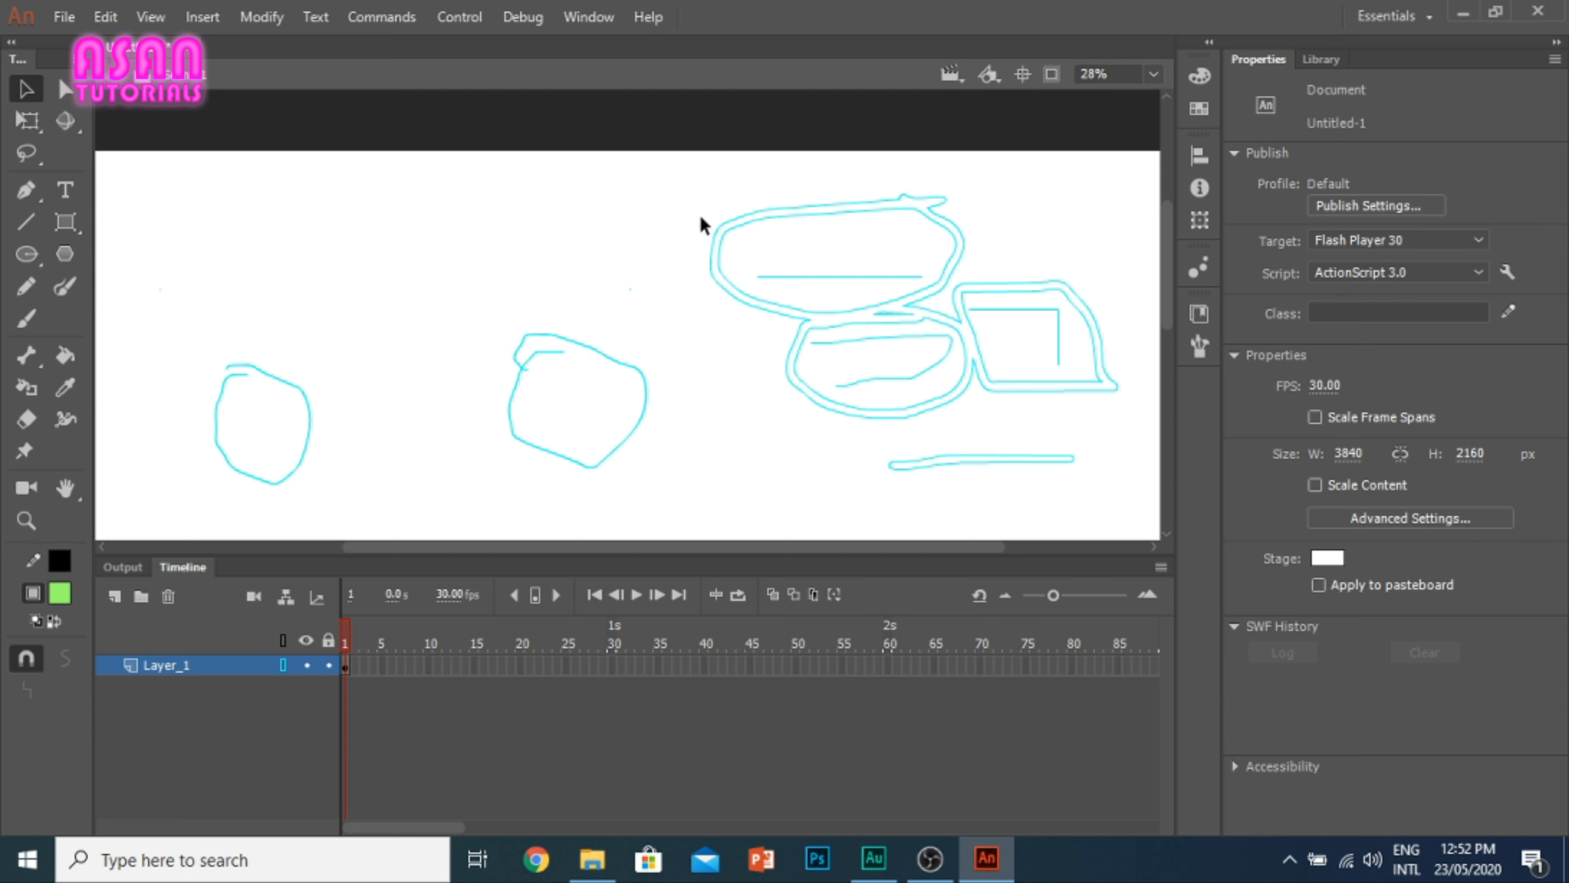
scroll(586, 316, "down", 4)
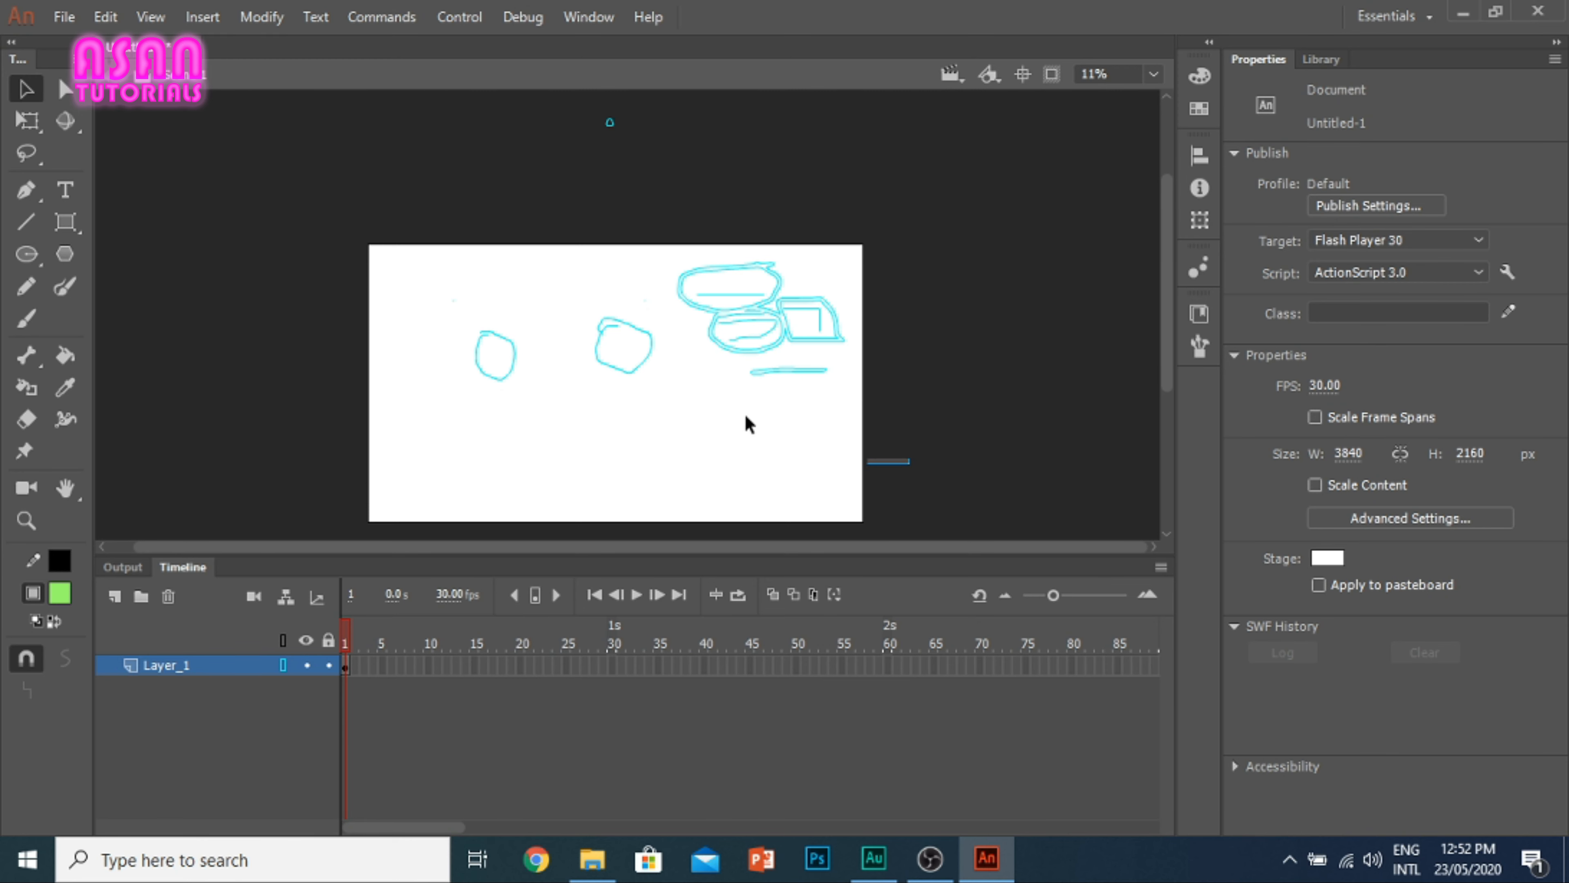
Step: Turn off the outline display of Layer_1 and delete all the shapes on and around the stage
left_click_drag(911, 465, 250, 92)
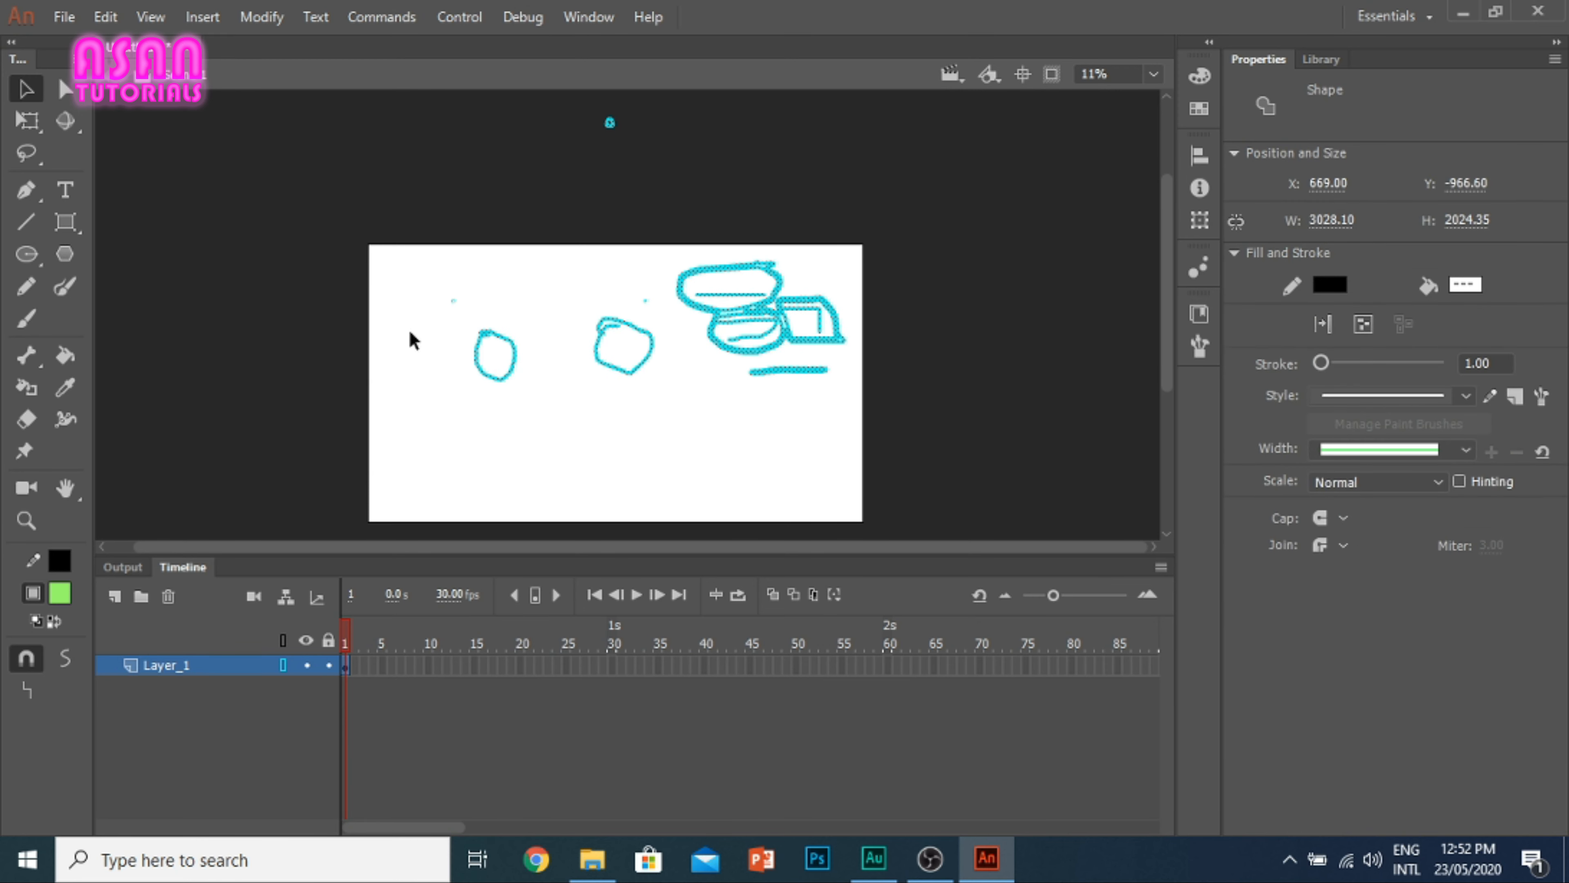
left_click(282, 665)
mouse_move(873, 453)
left_mouse_down()
mouse_move(252, 133)
mouse_move(251, 109)
left_mouse_up()
key("Delete")
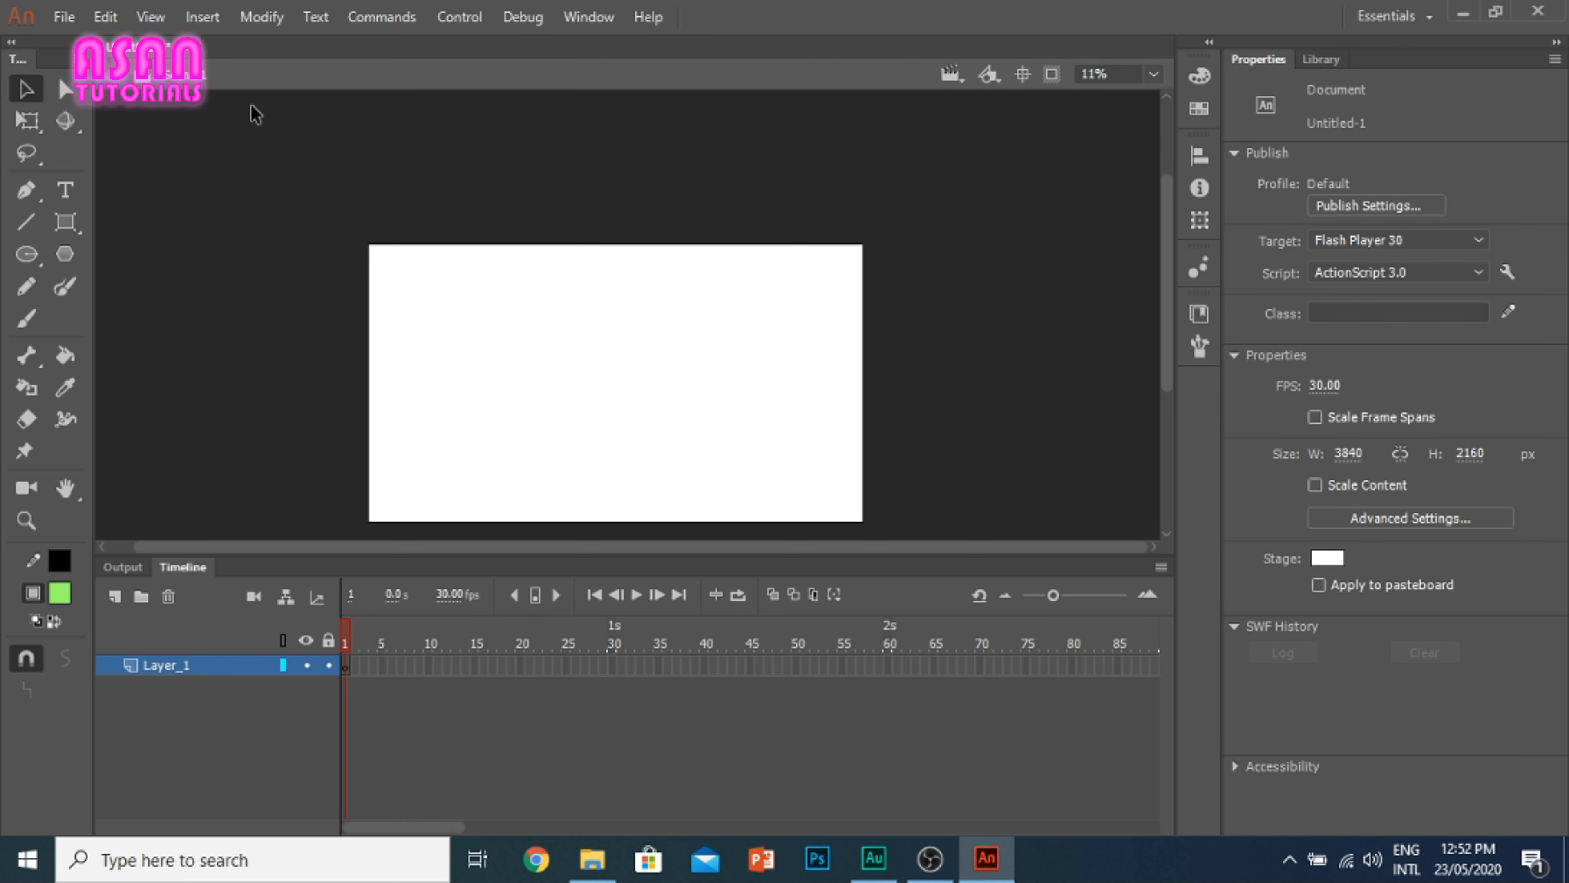
Step: Draw a long, narrow green rectangle with a black stroke across the middle of the stage using the Rectangle tool
left_click(1153, 73)
left_click(1143, 124)
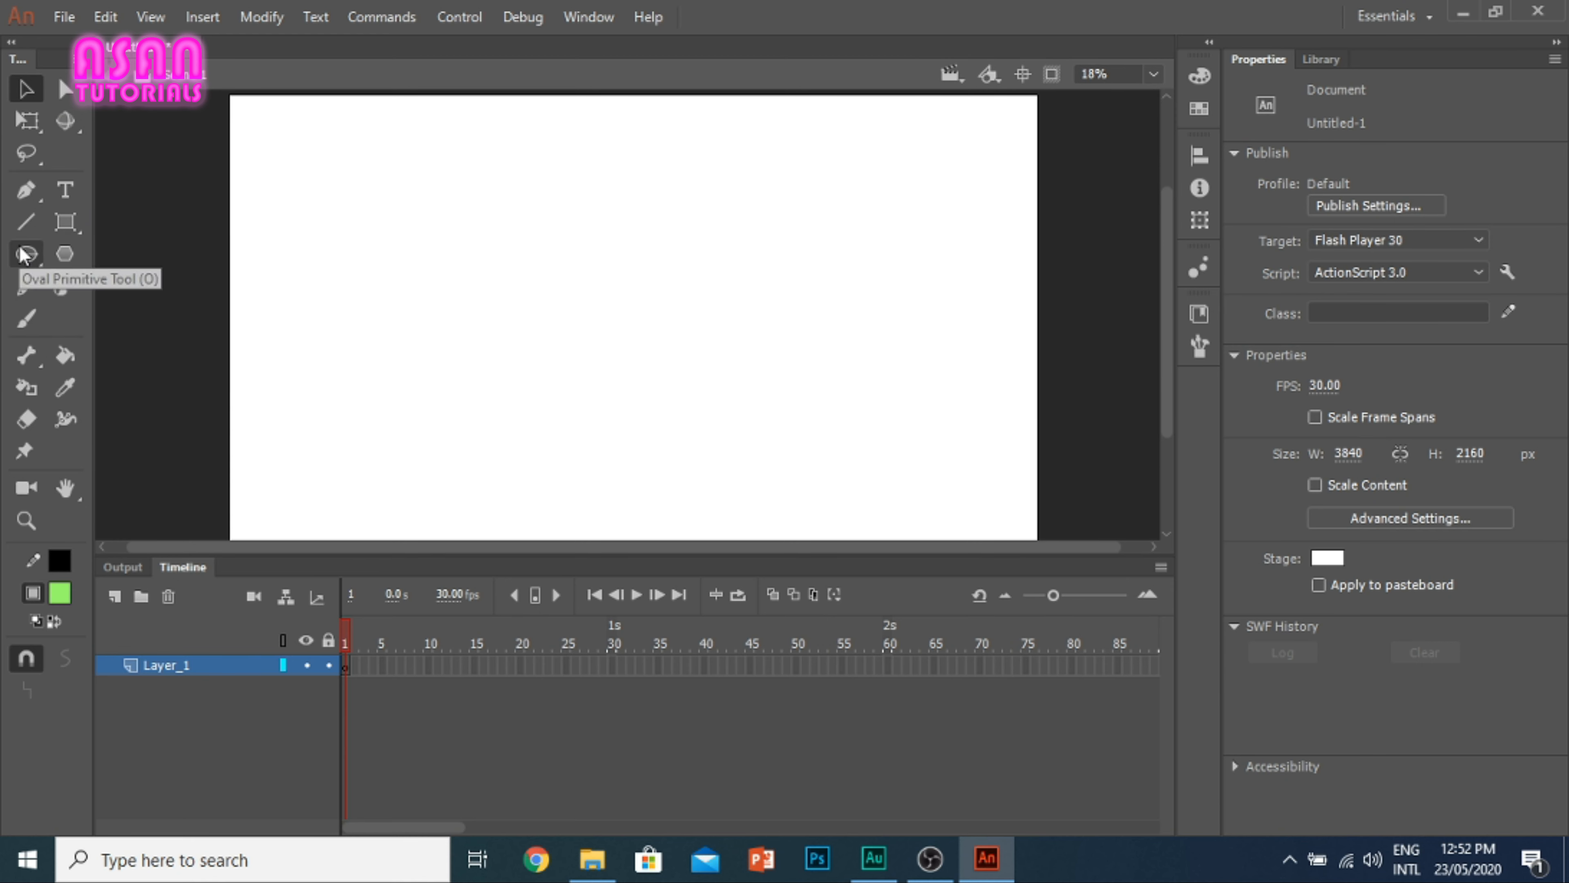
left_click(64, 234)
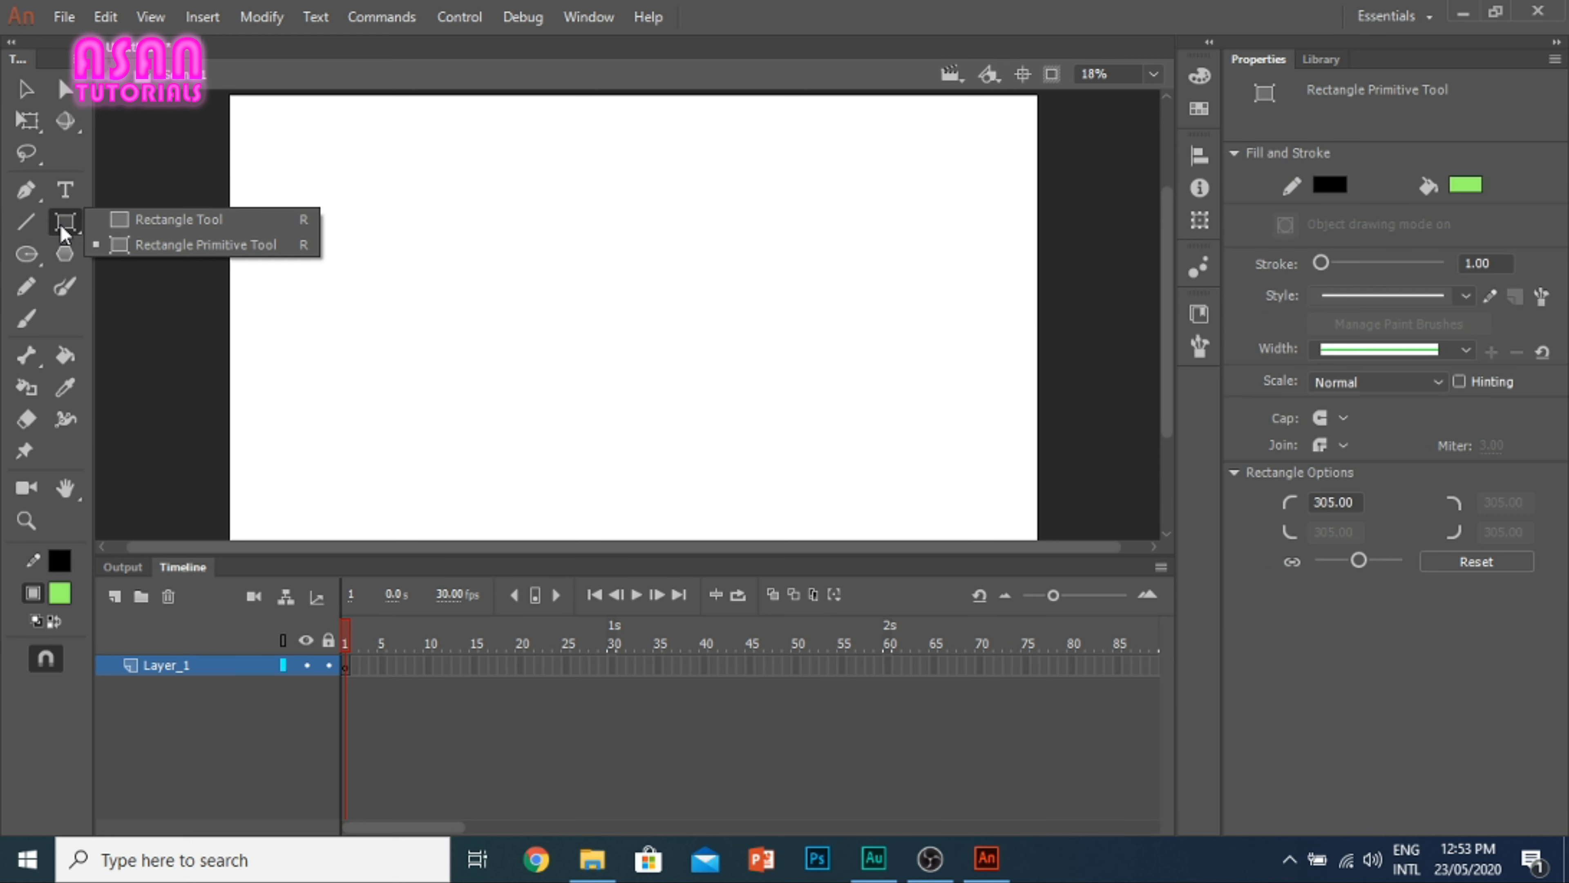
left_click(158, 214)
mouse_move(388, 256)
left_mouse_down()
mouse_move(718, 306)
mouse_move(866, 307)
left_mouse_up()
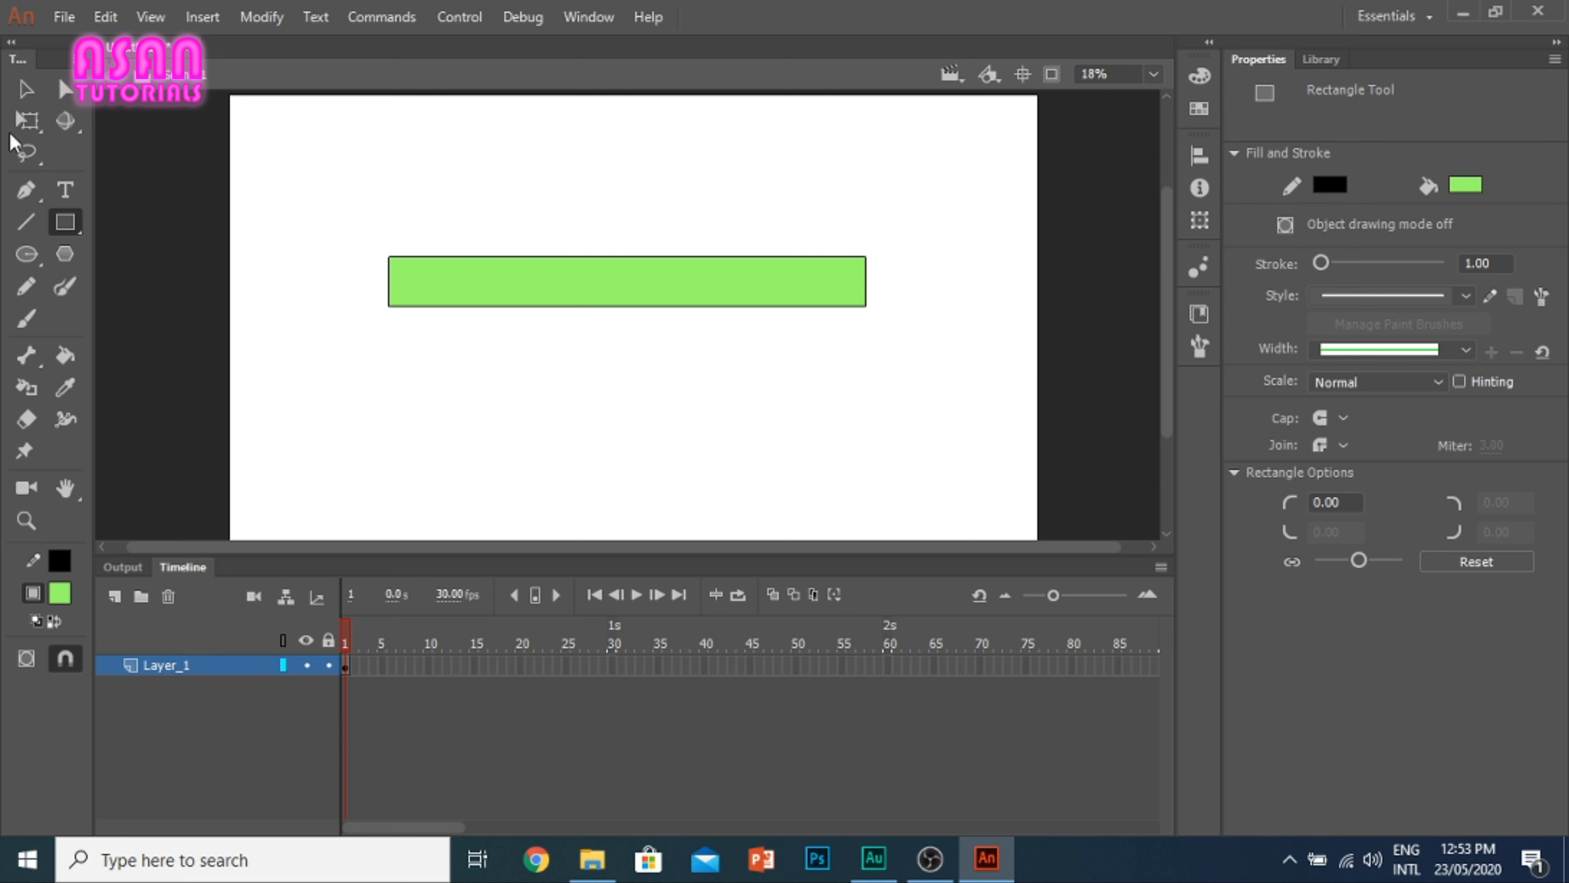
Step: Try to add bones to the stroked green rectangle with the Bone tool, starting from its left and upper edges
left_click(27, 367)
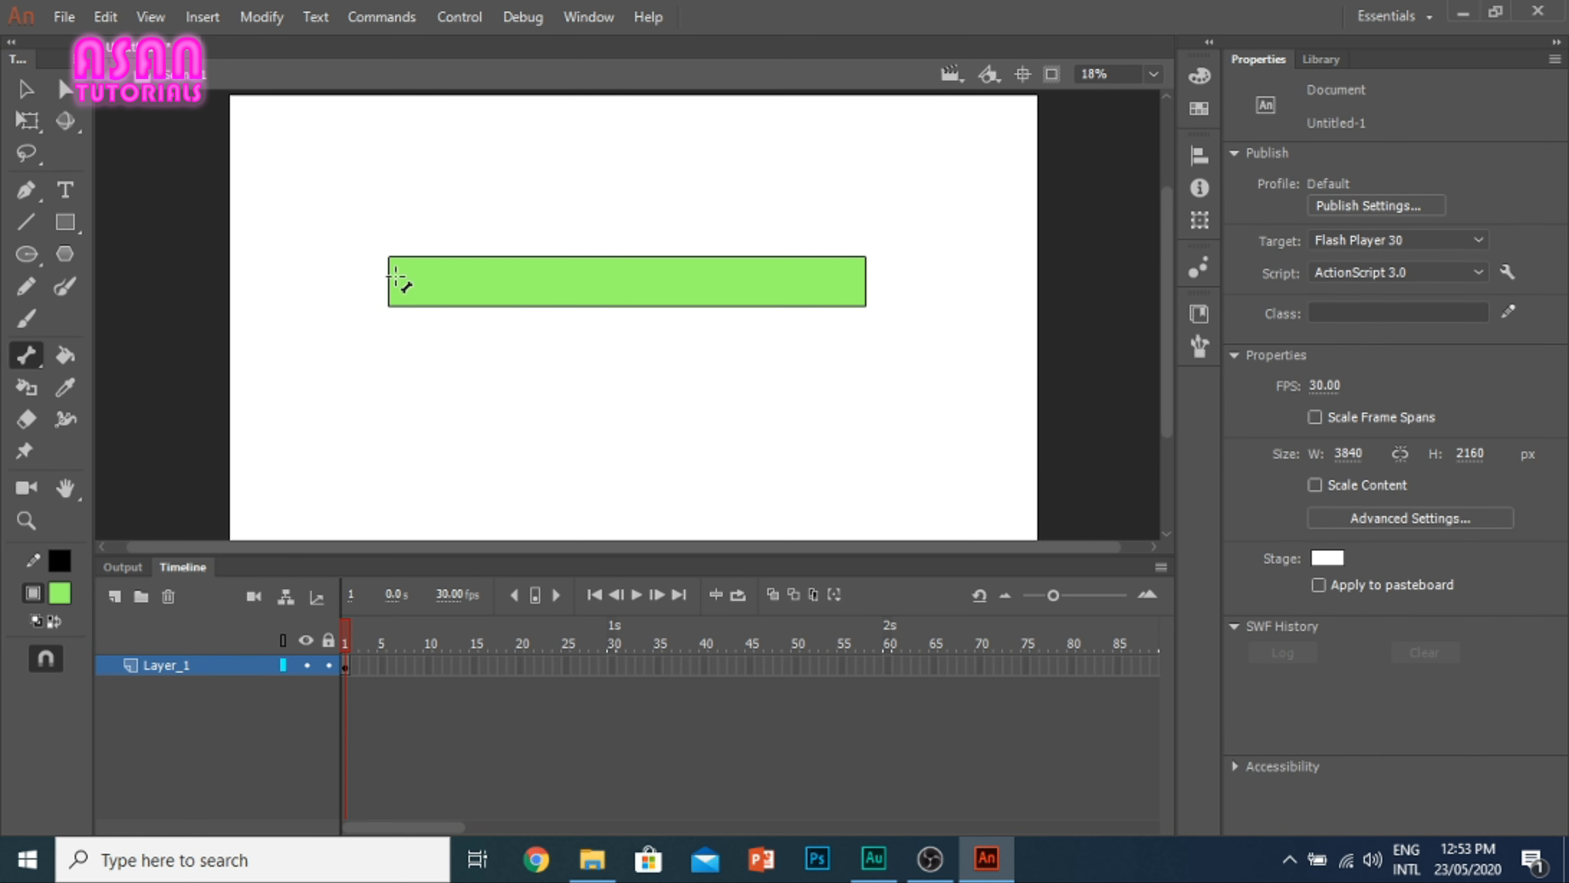
scroll(396, 277, "up", 3)
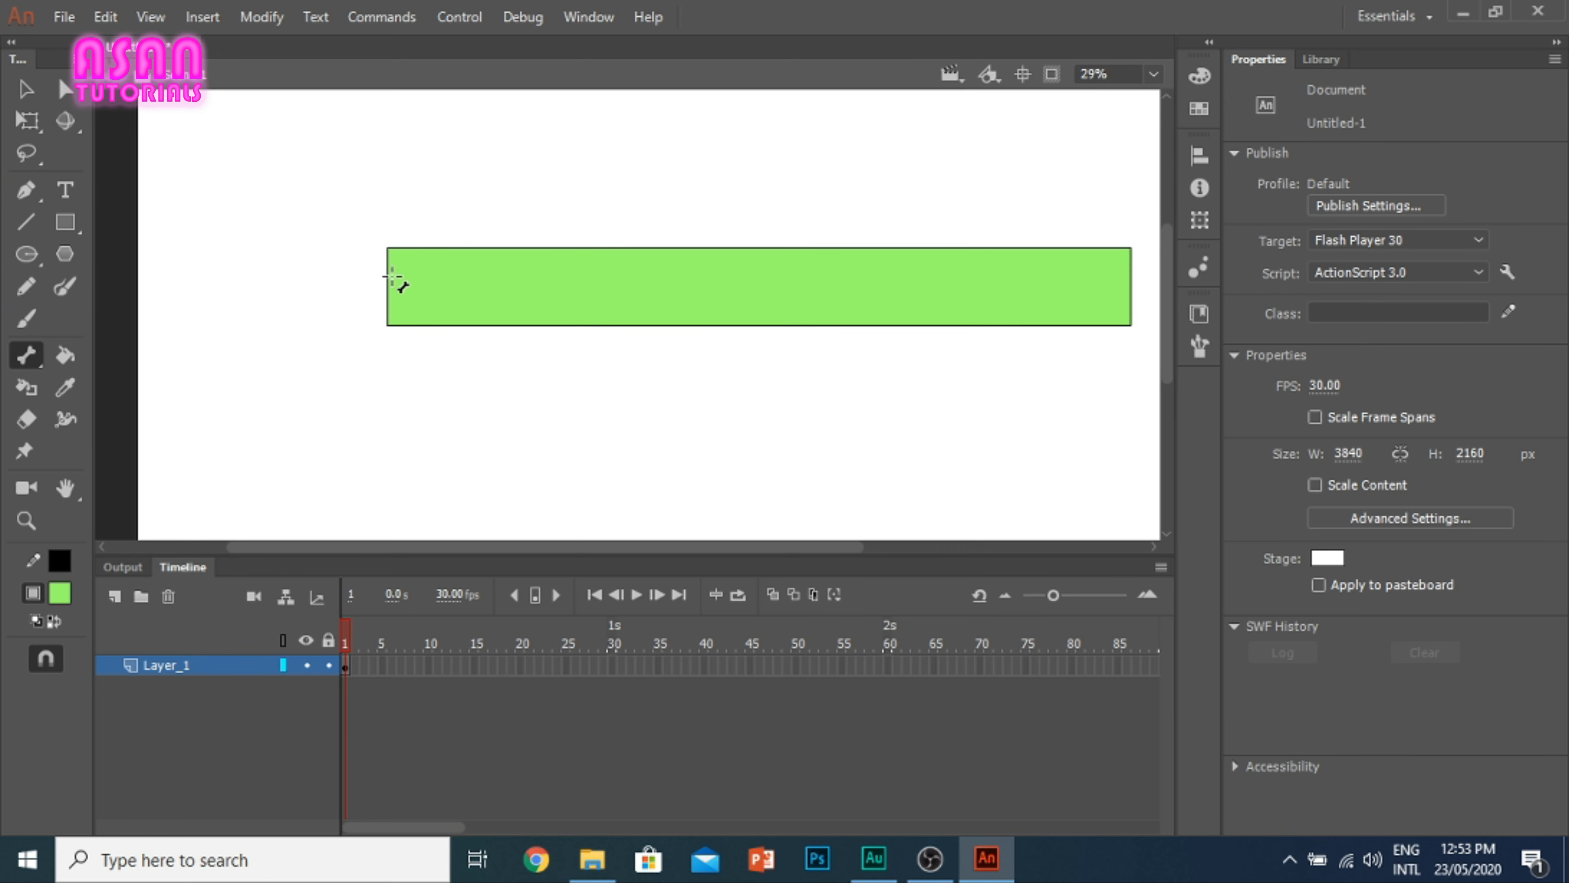
left_click_drag(387, 285, 587, 293)
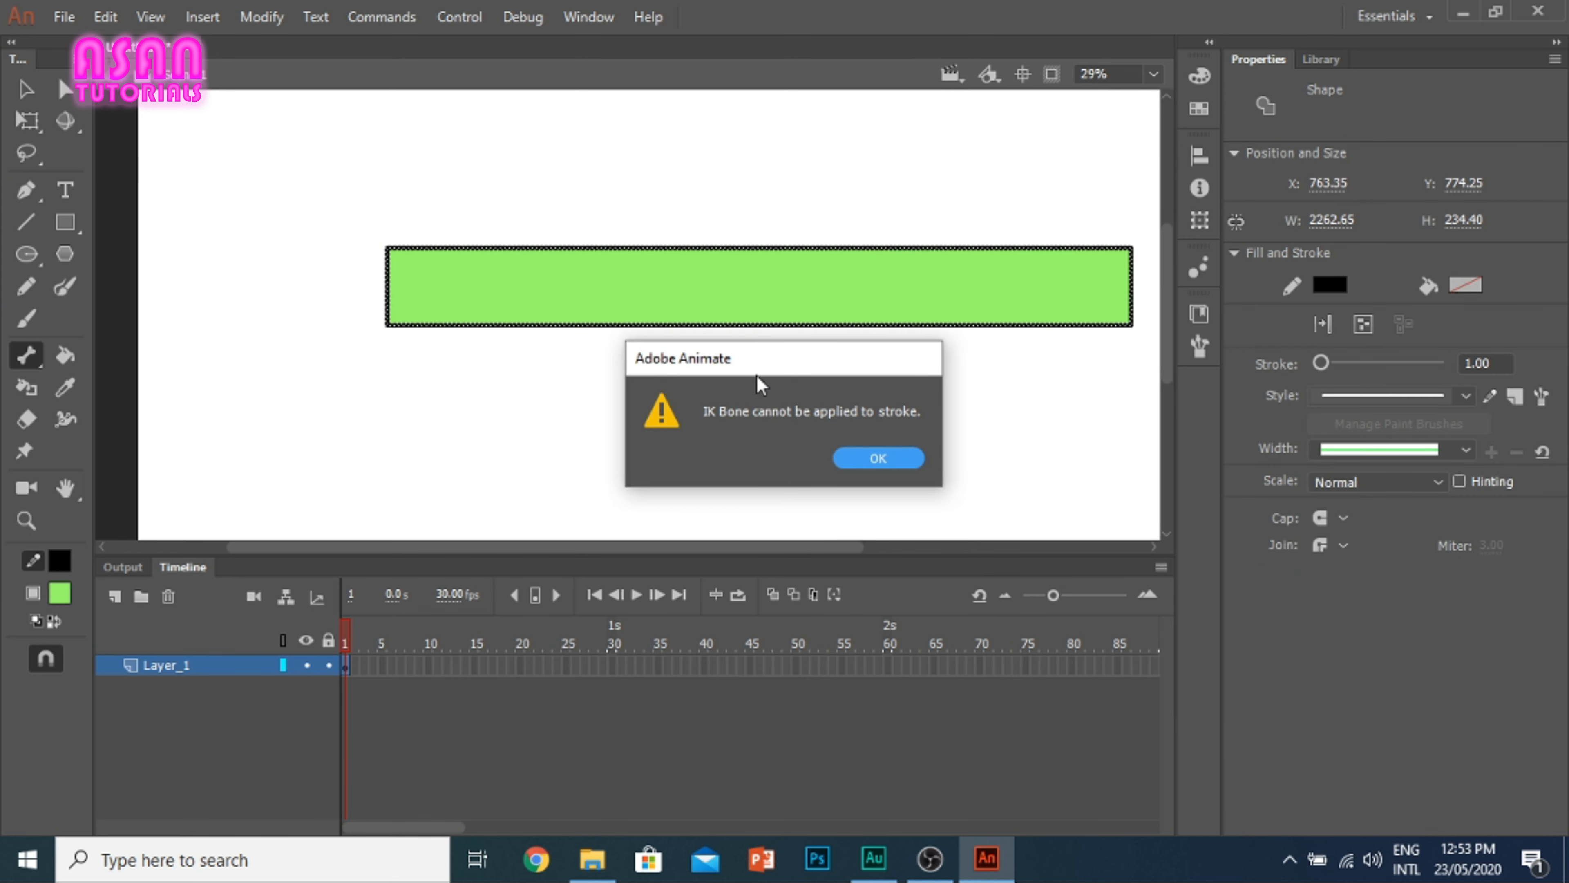
left_click(850, 460)
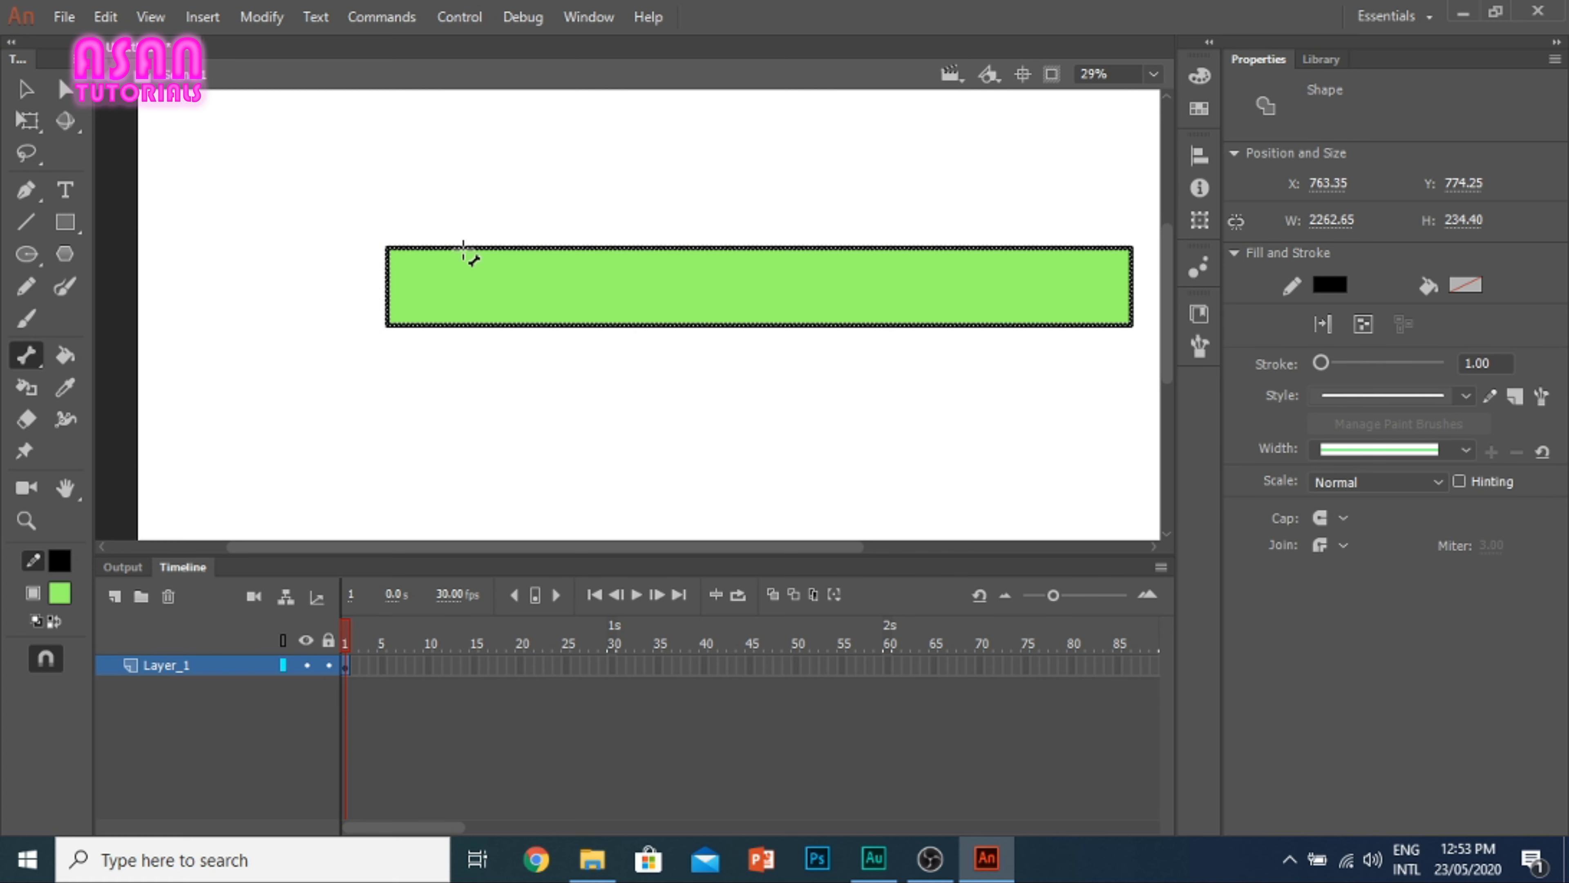
left_click(466, 255)
left_click(899, 469)
Step: Select only the rectangle's green fill and build a chain of four connected bones from its left end to its right end
left_click(26, 90)
left_click(660, 303)
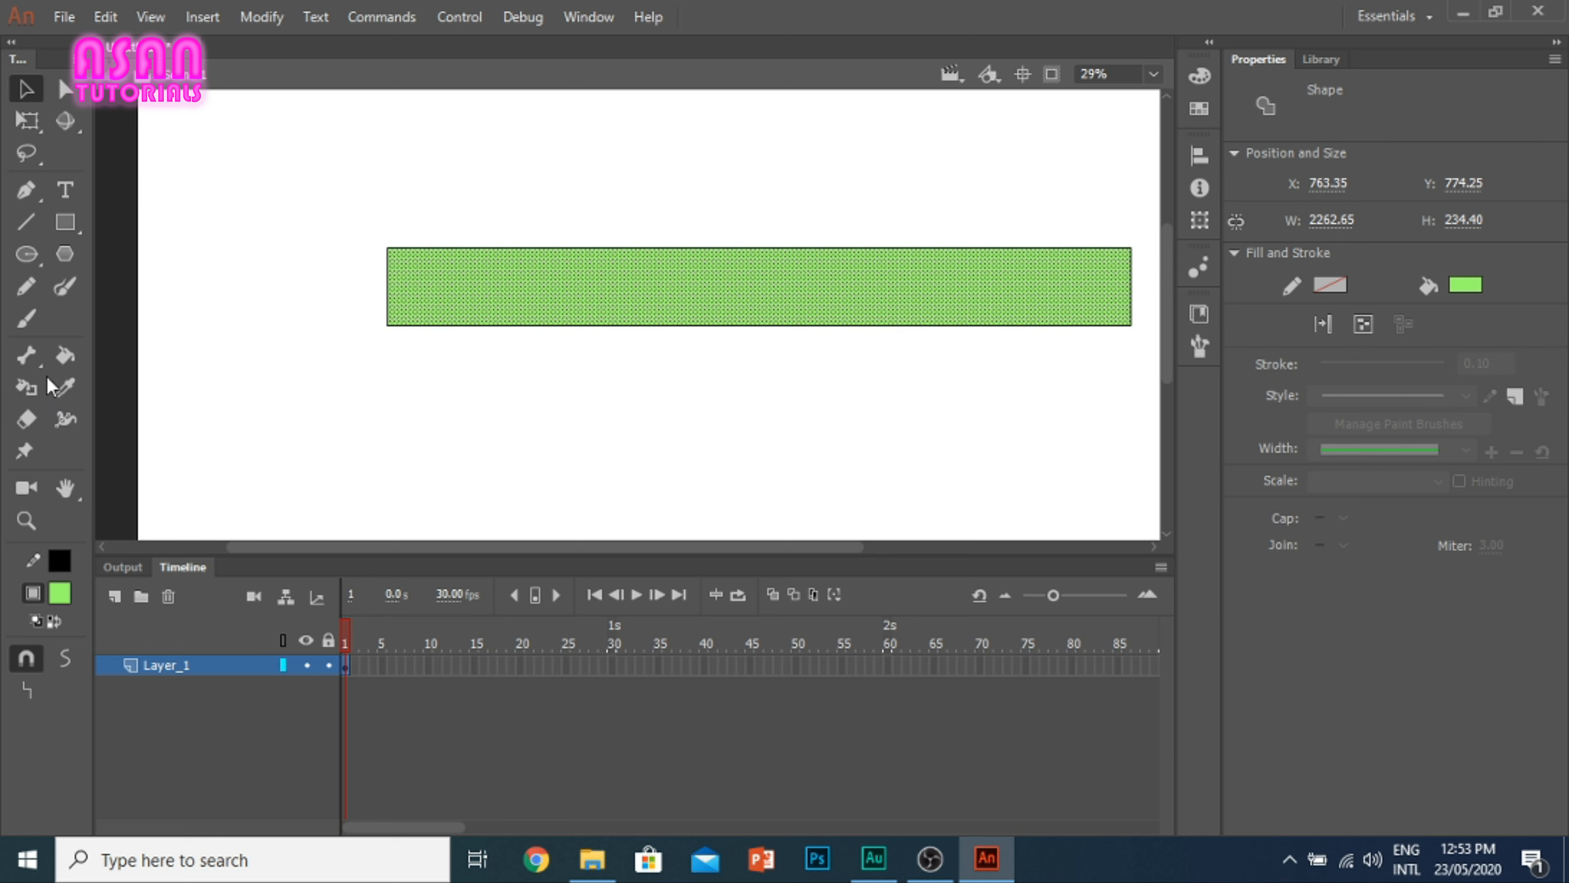
left_click(26, 356)
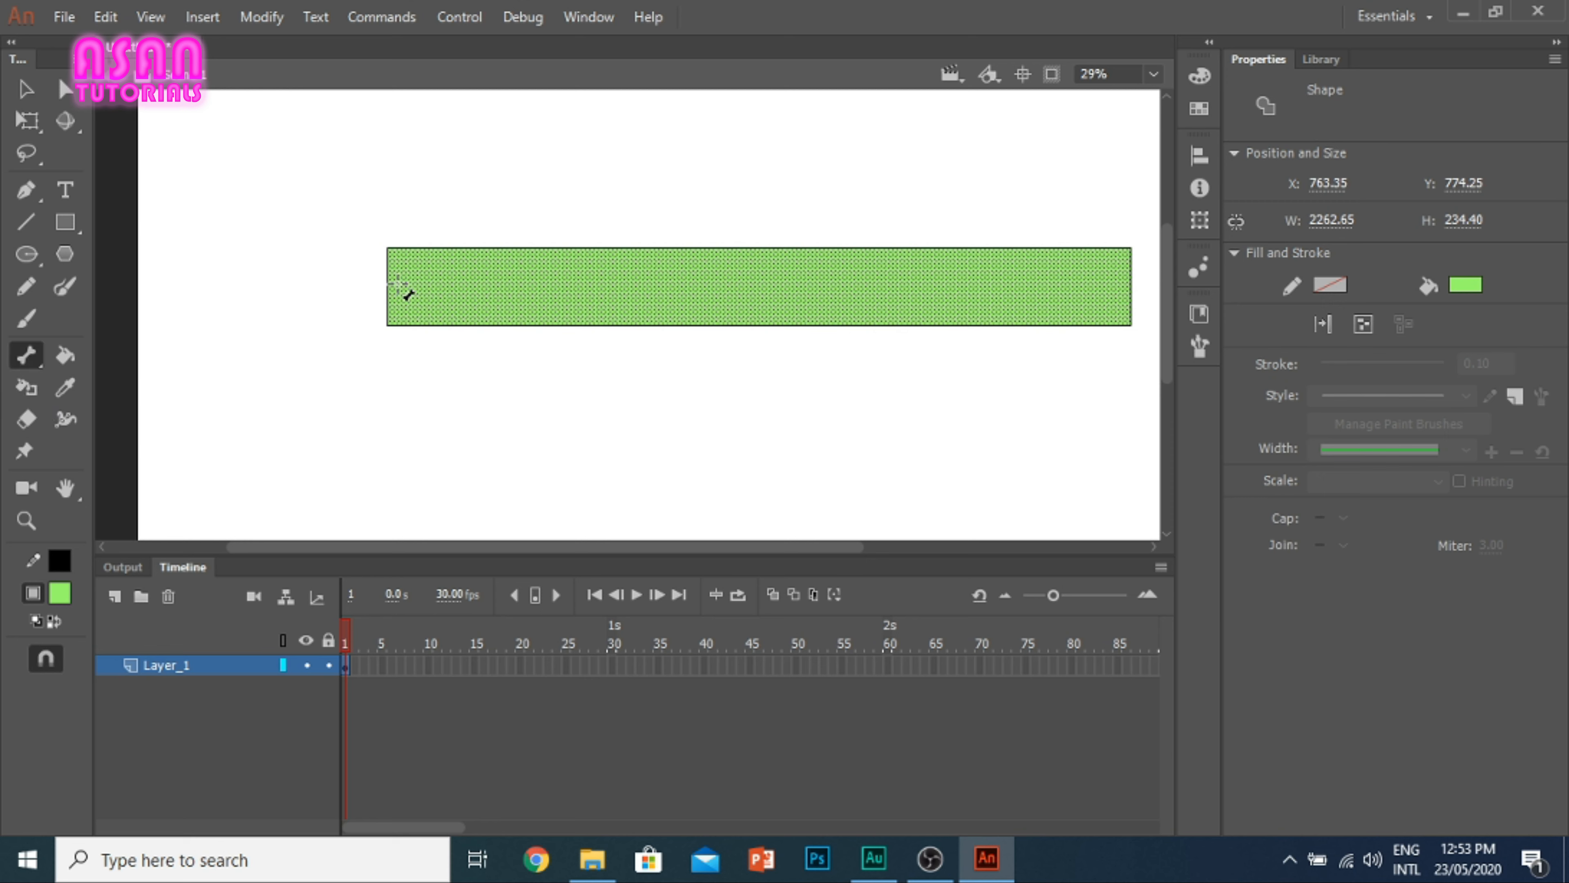
left_click_drag(386, 286, 557, 293)
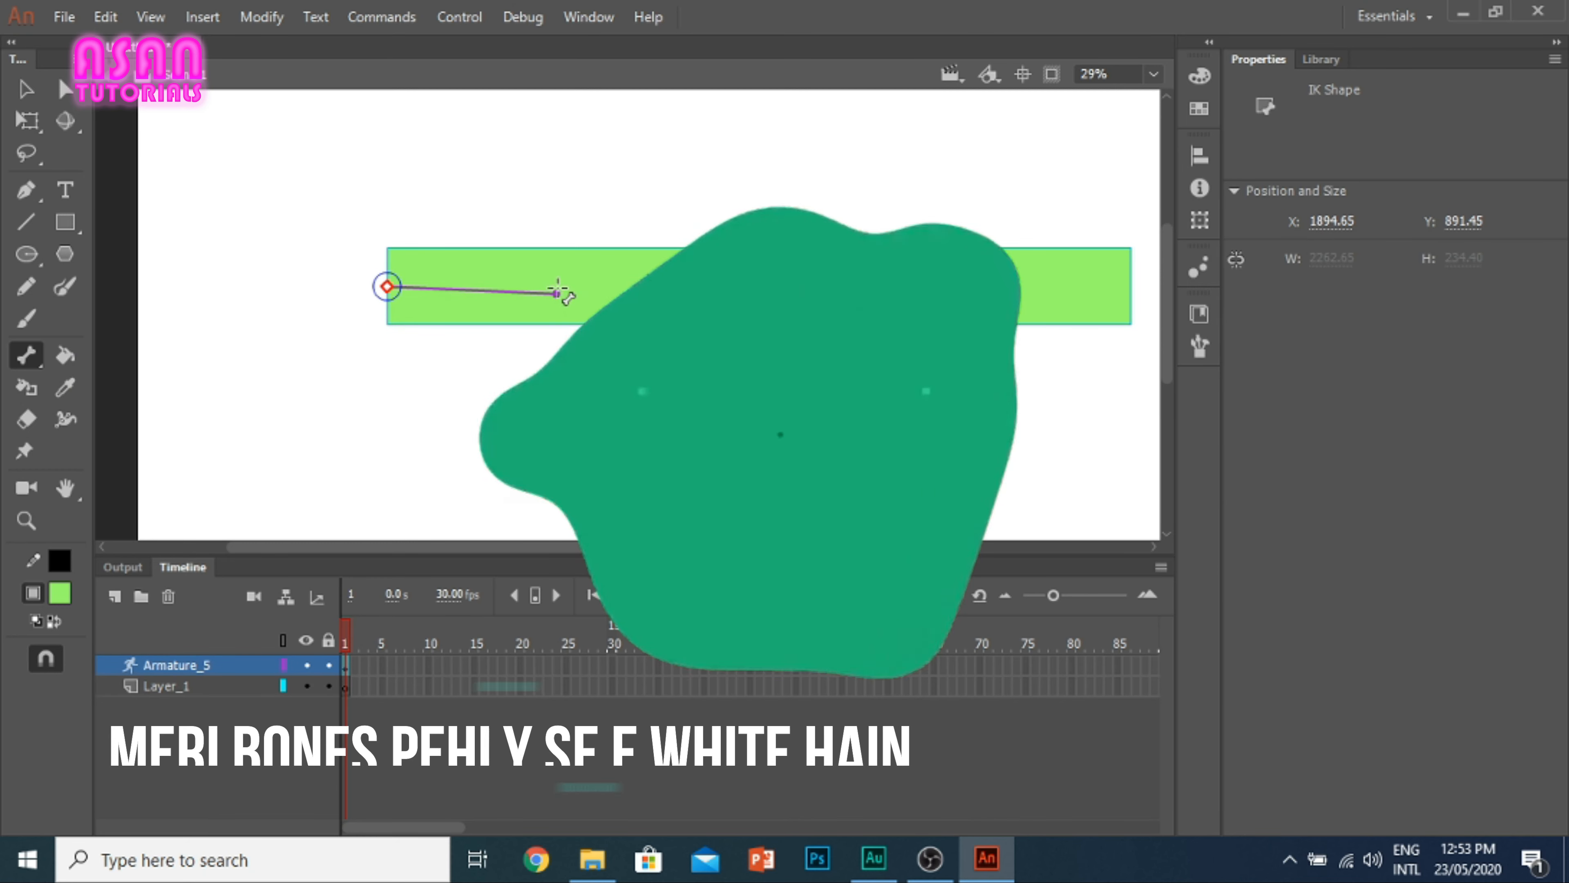
left_click_drag(558, 293, 727, 280)
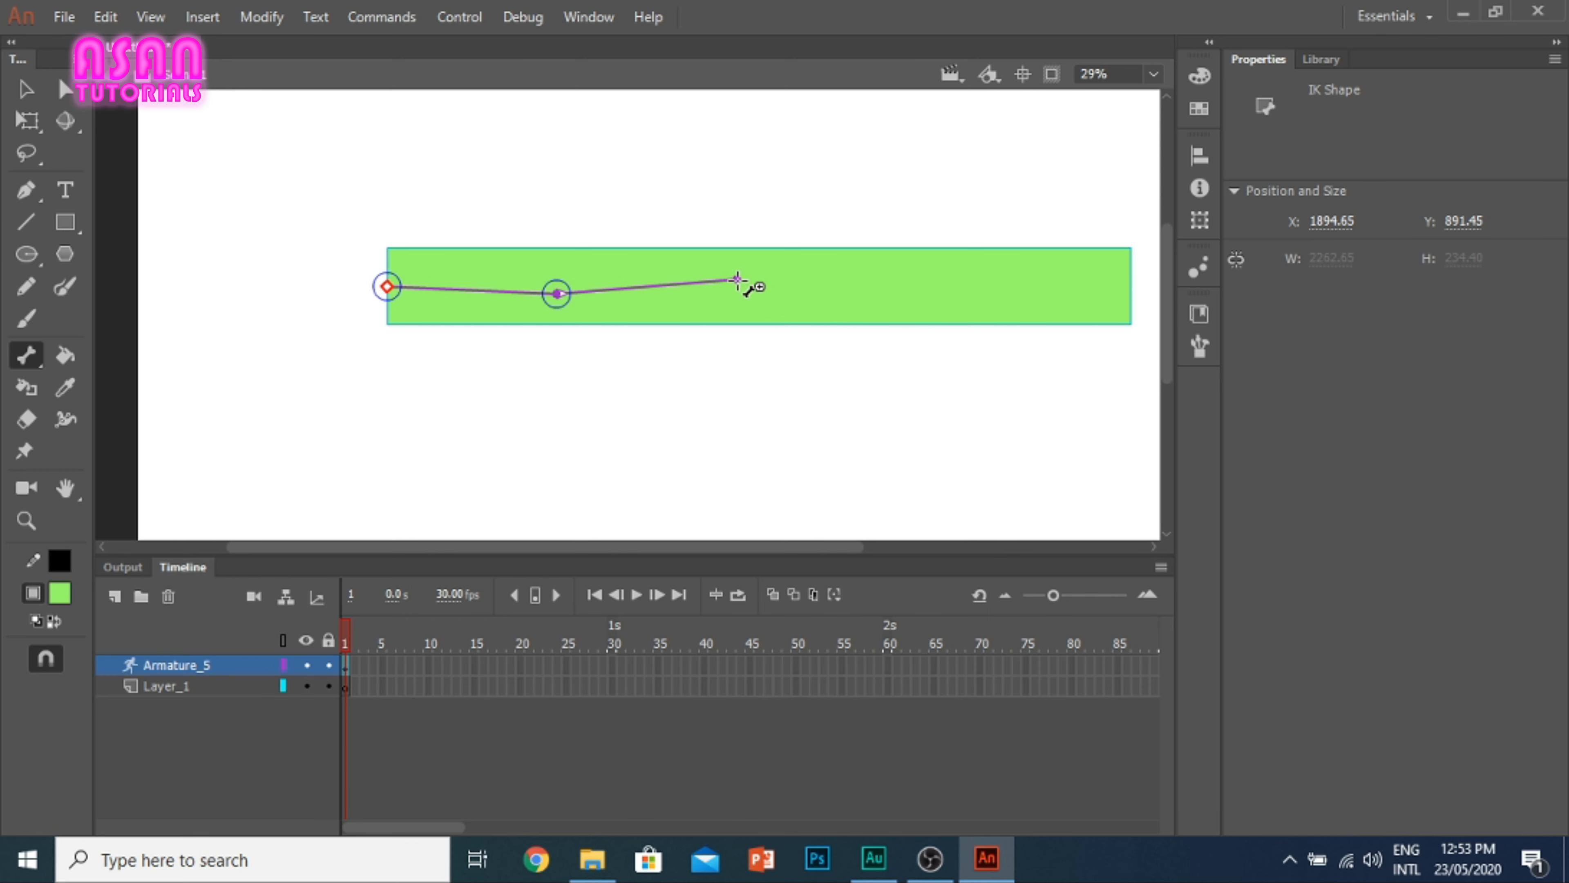
left_click_drag(737, 280, 926, 293)
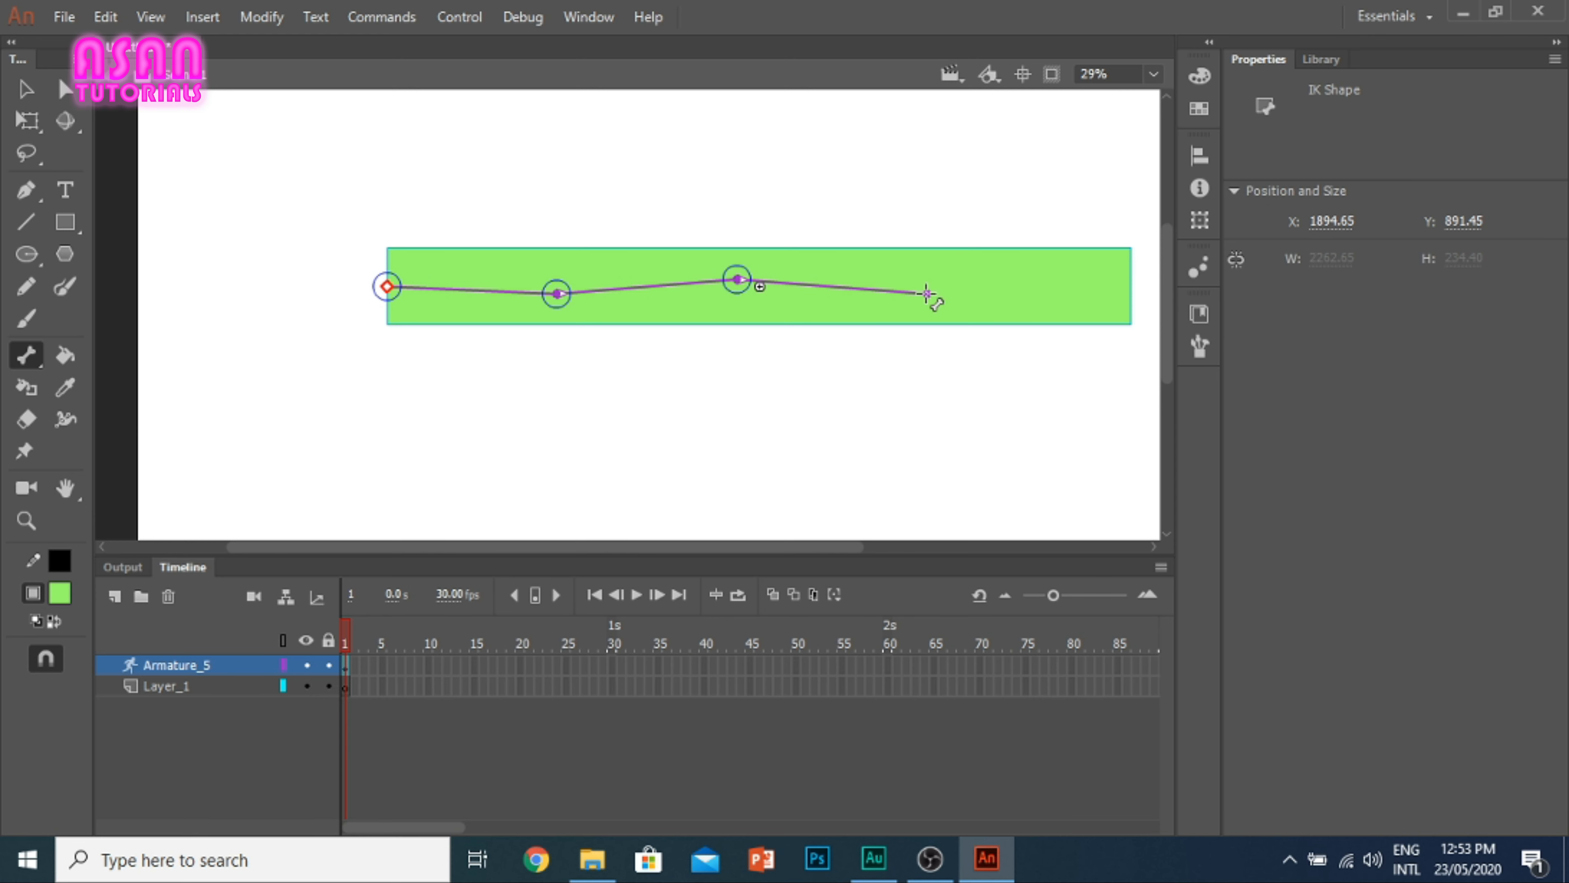
left_click_drag(929, 293, 1128, 271)
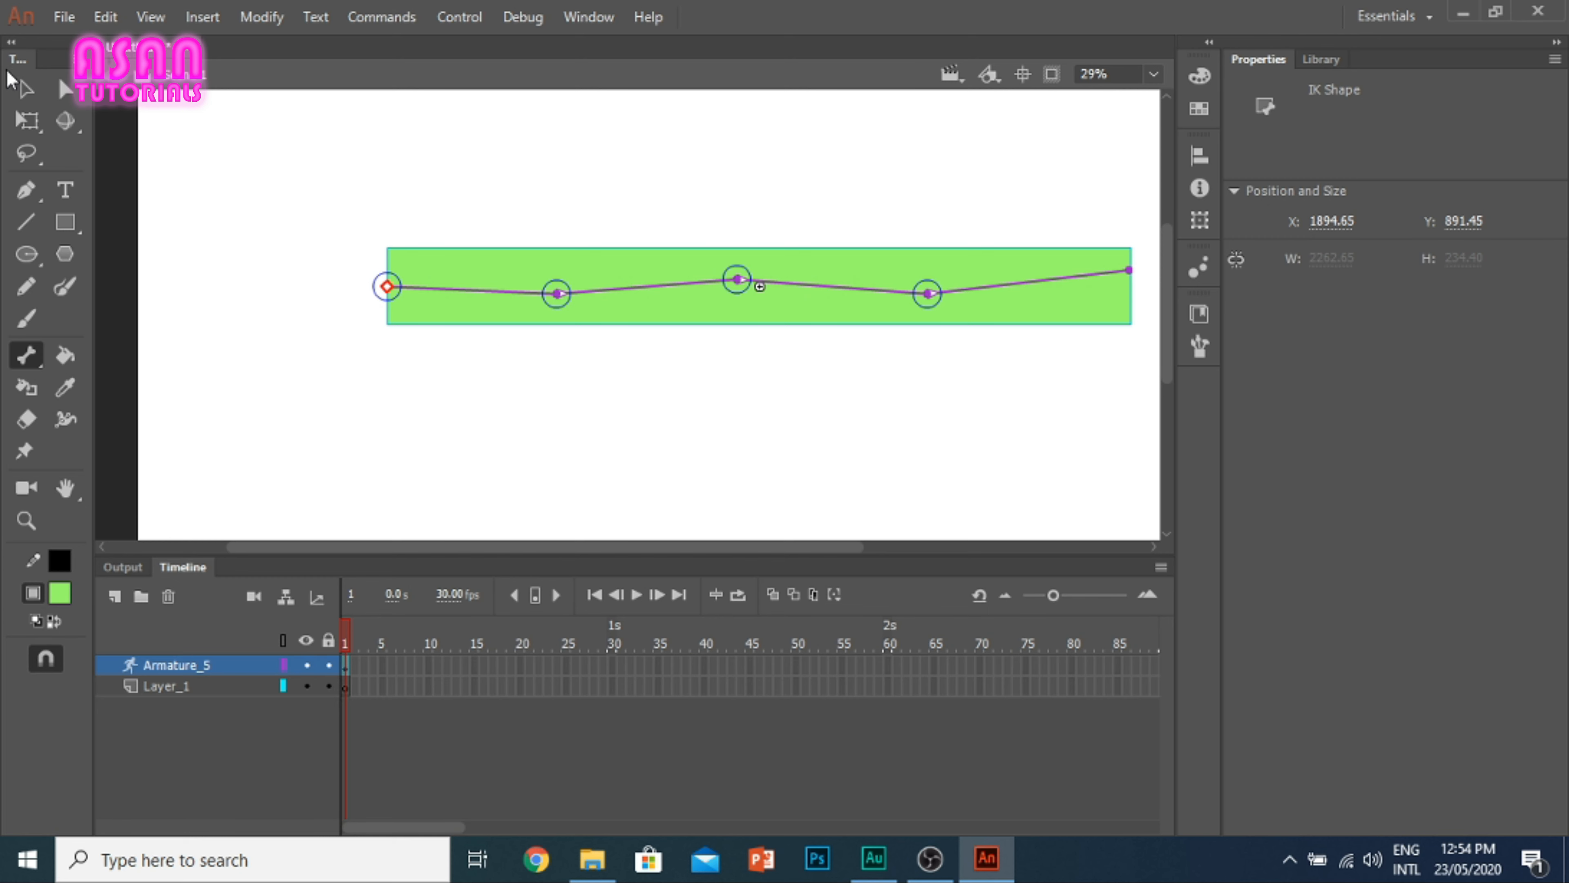
Step: Pose the boned rectangle by bending it downward at the middle joint, and swing its right end back up to nearly horizontal
left_click(25, 90)
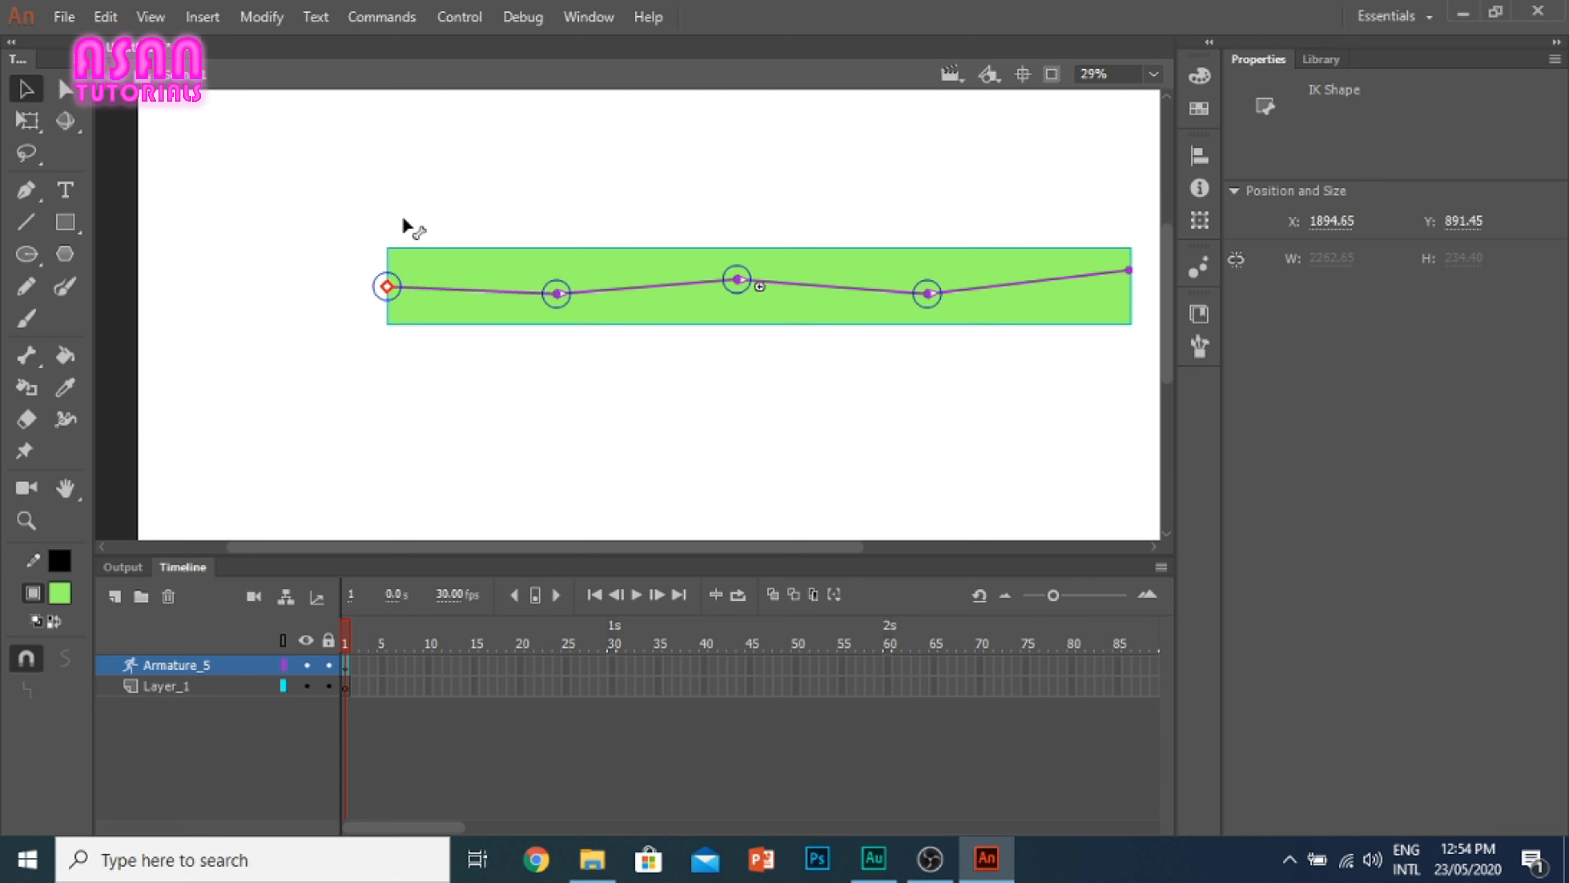
left_click_drag(389, 288, 344, 340)
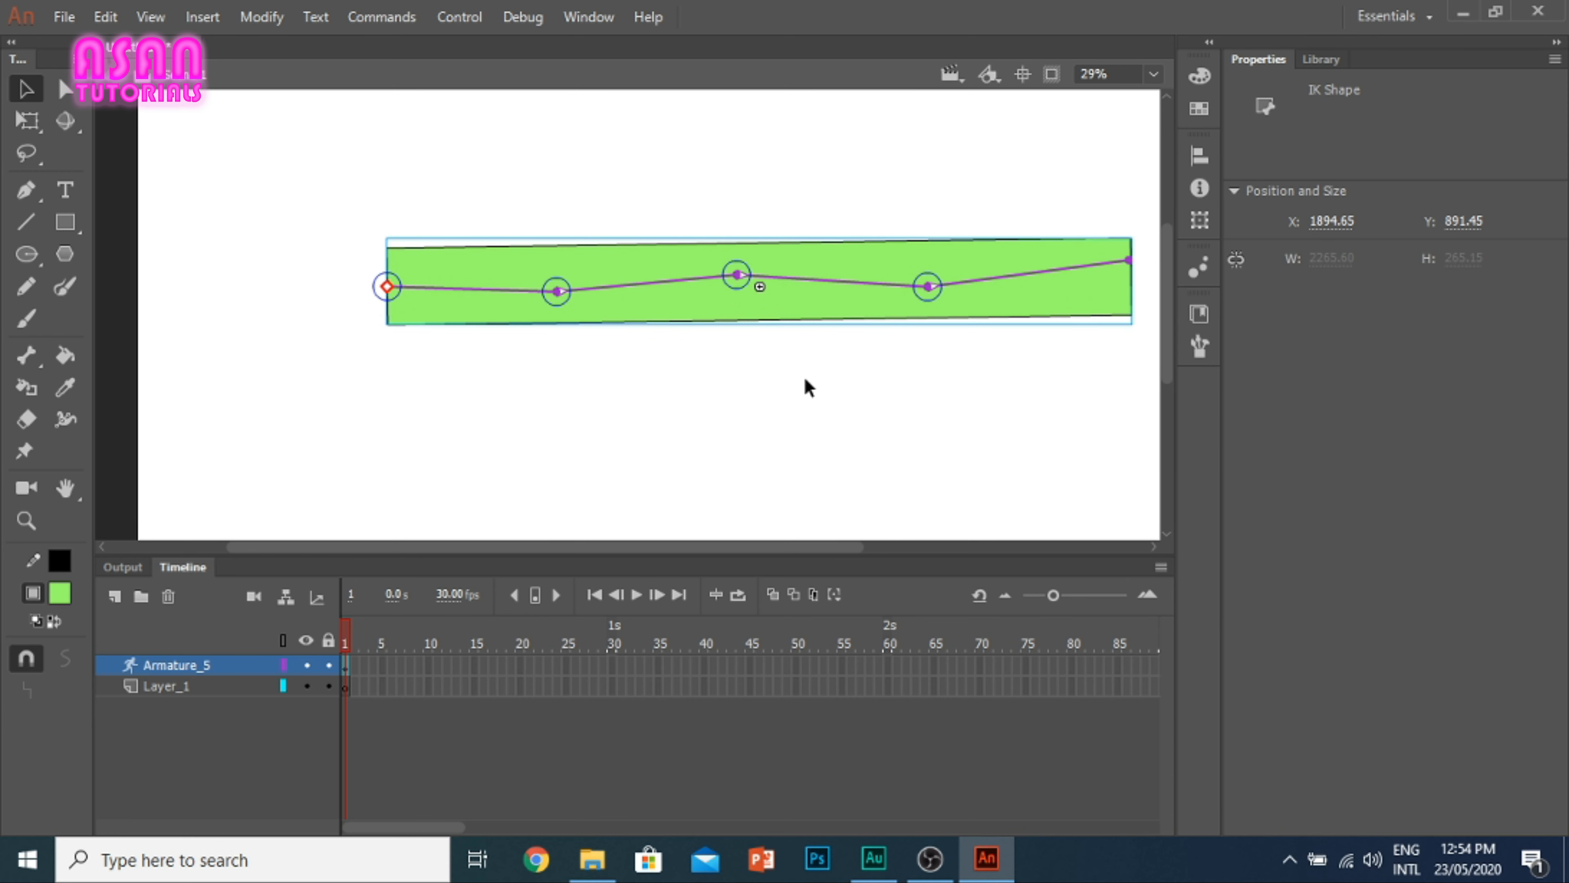
left_click(798, 386)
scroll(780, 340, "down", 1)
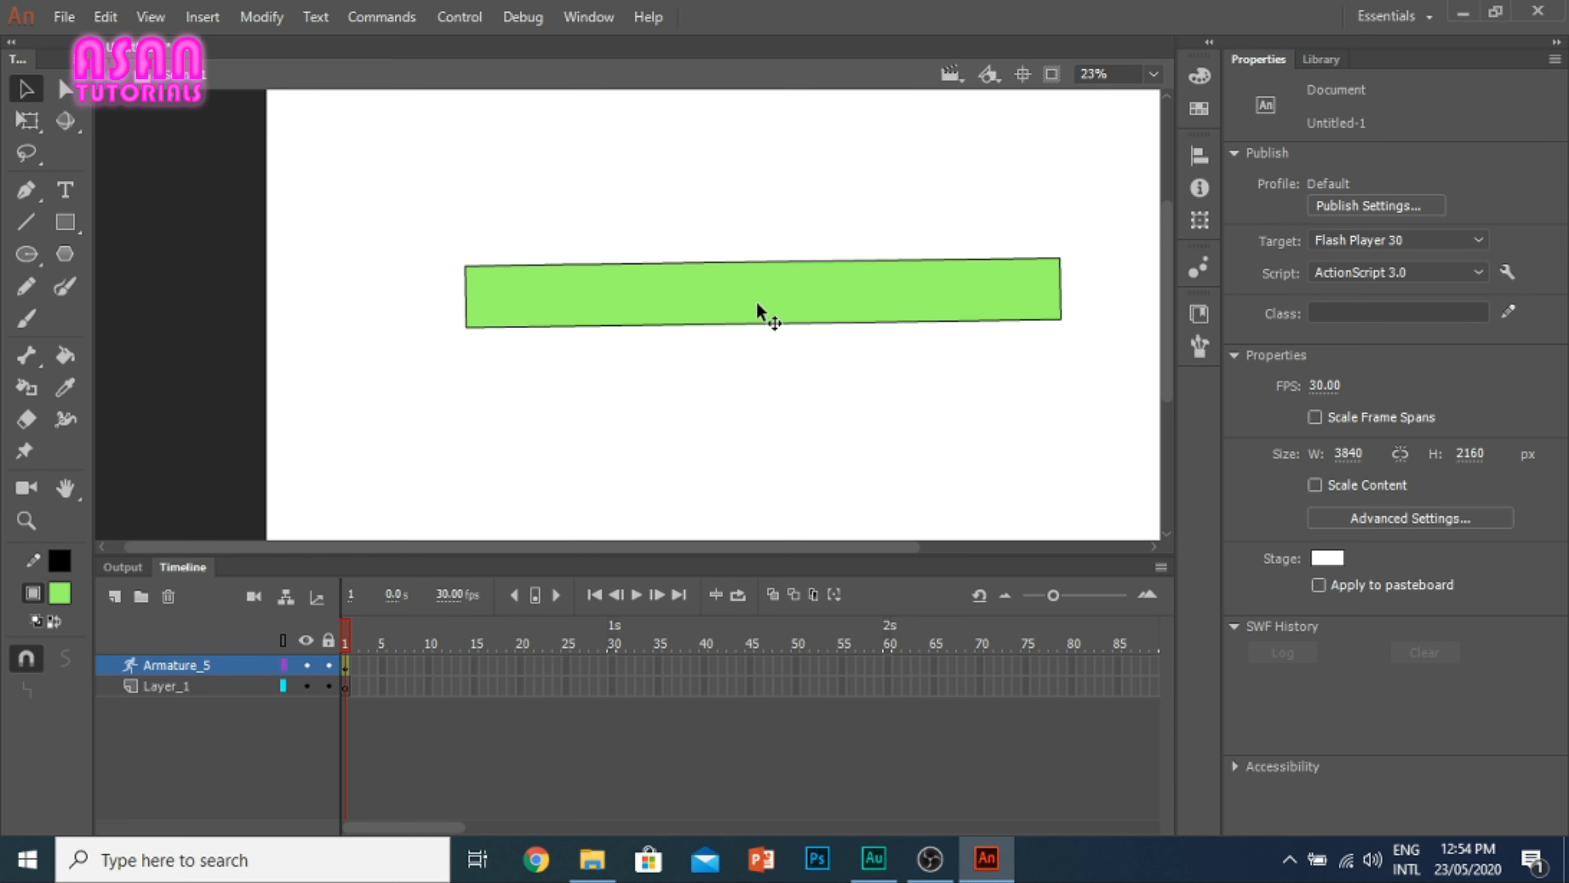
left_click(736, 319)
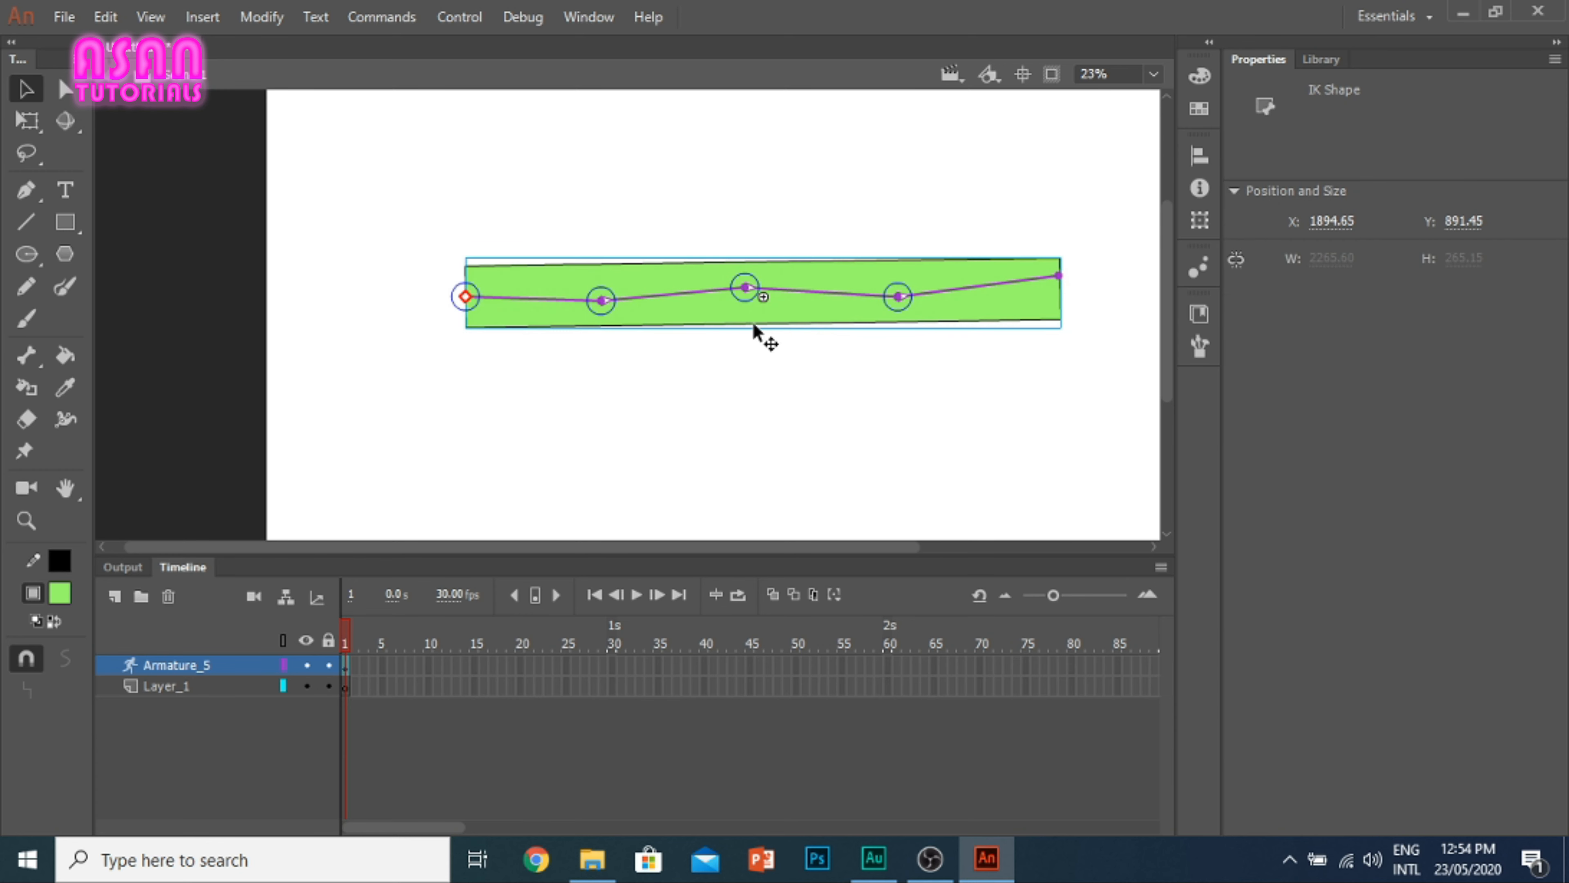
left_click_drag(744, 290, 729, 372)
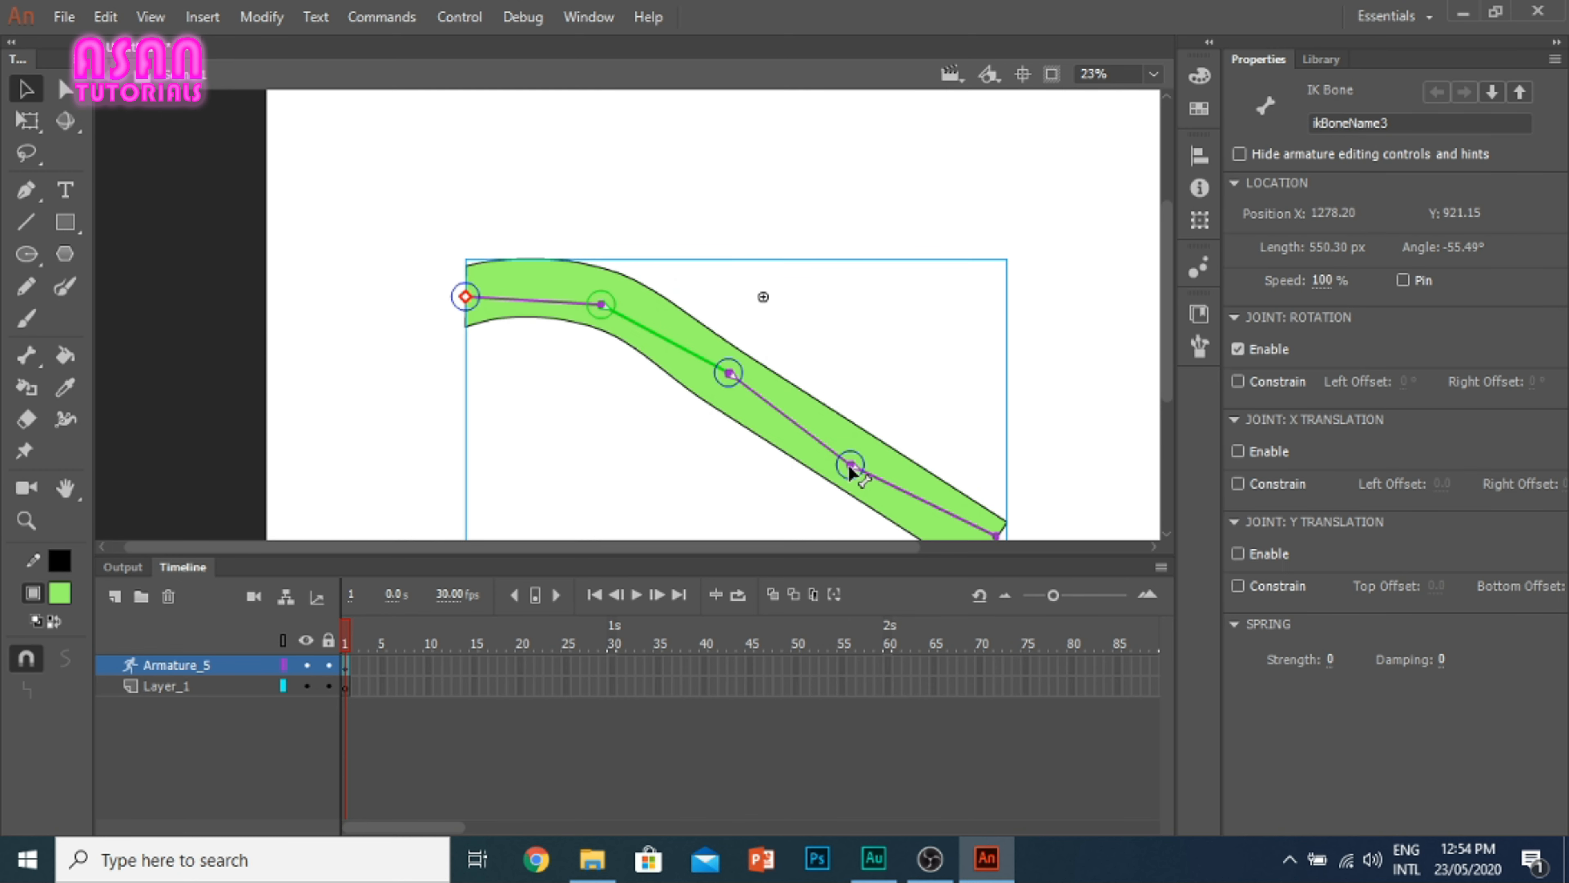
left_click_drag(850, 468, 1008, 309)
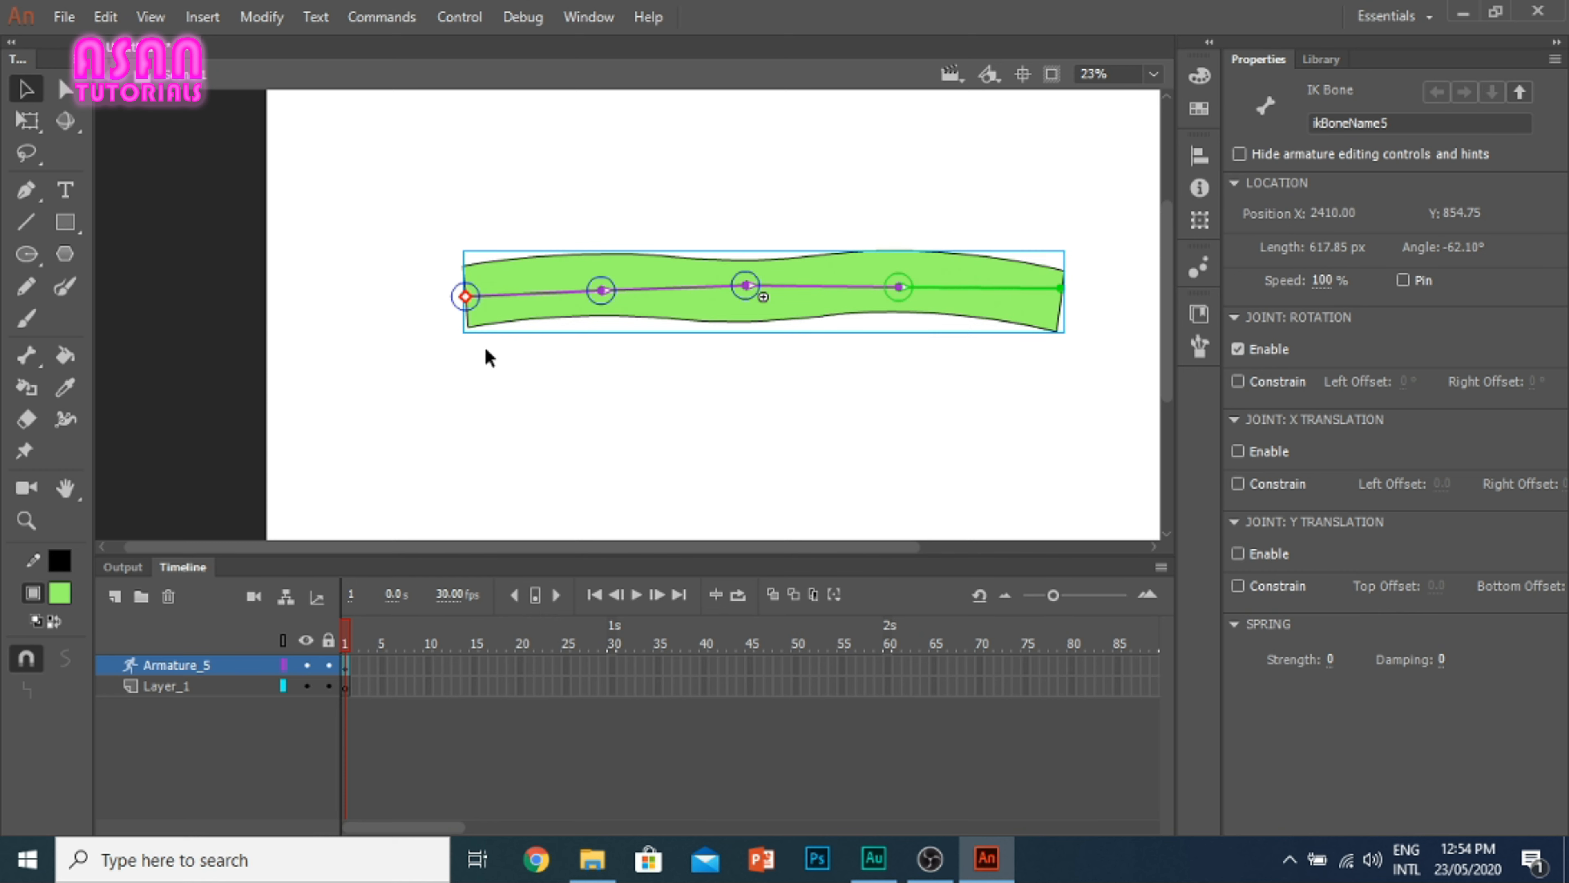
Step: Switch the Bone tool to the Bind tool, and delete the boned green shape from the stage
left_click(19, 369)
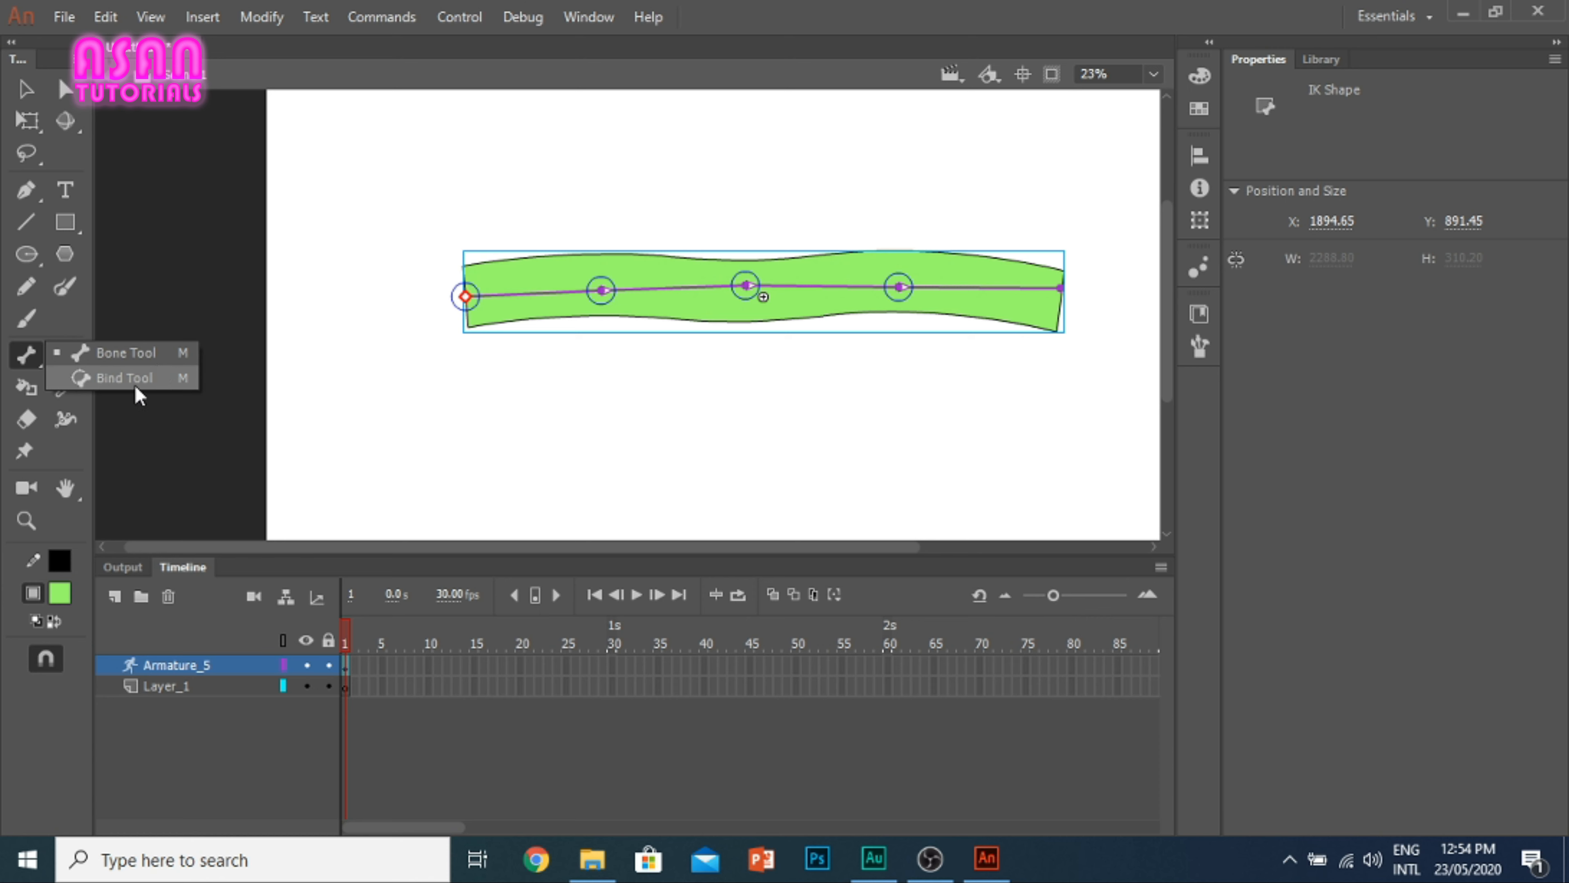
left_click(103, 372)
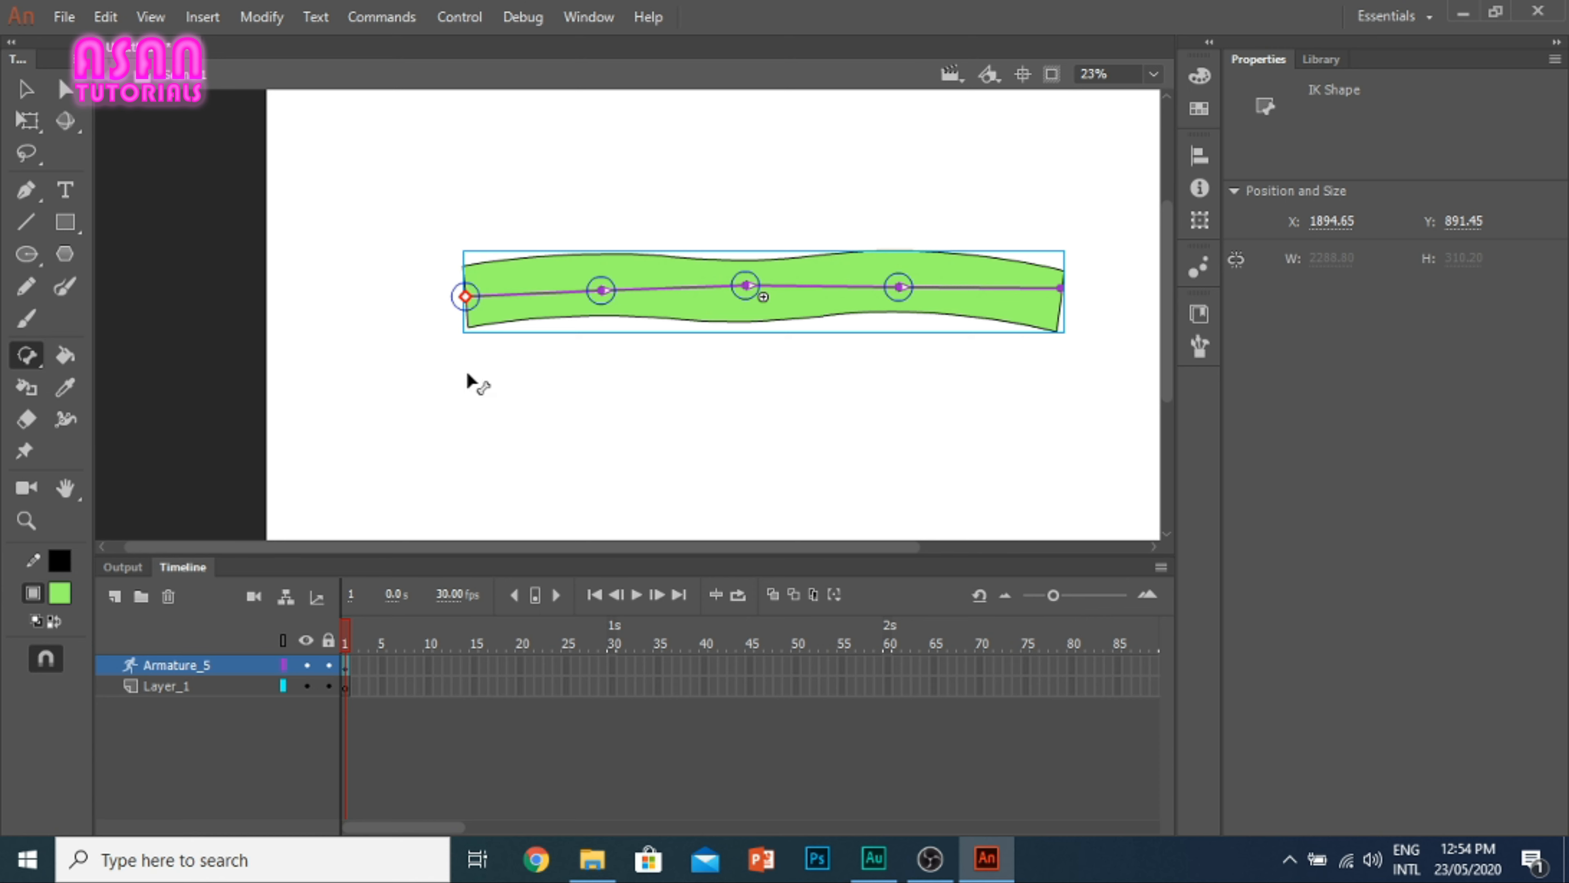
left_click(65, 359)
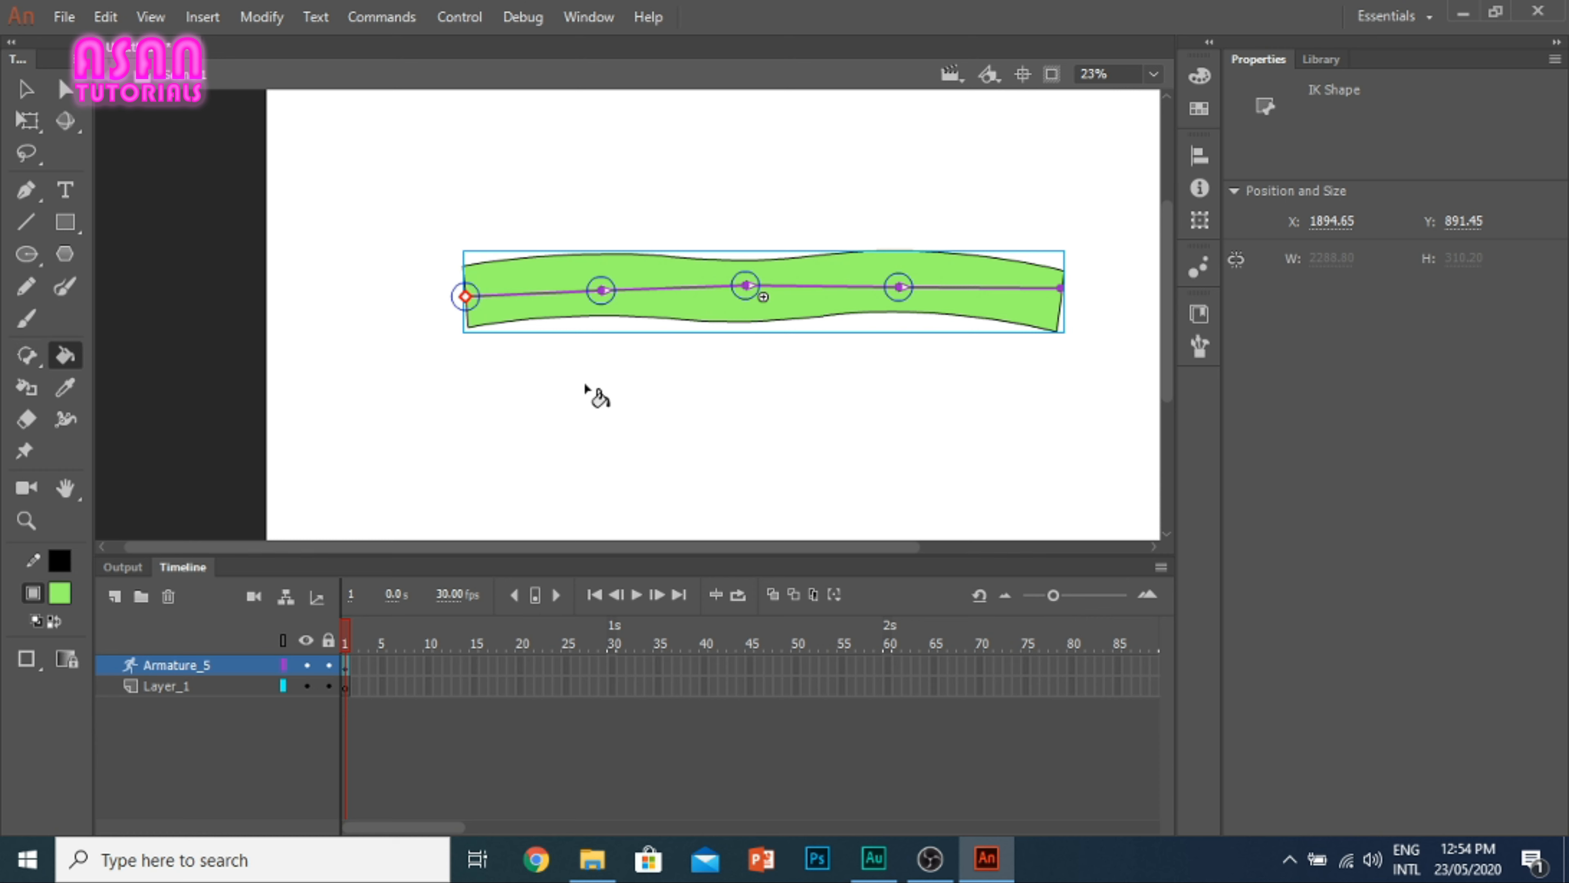
left_click(17, 90)
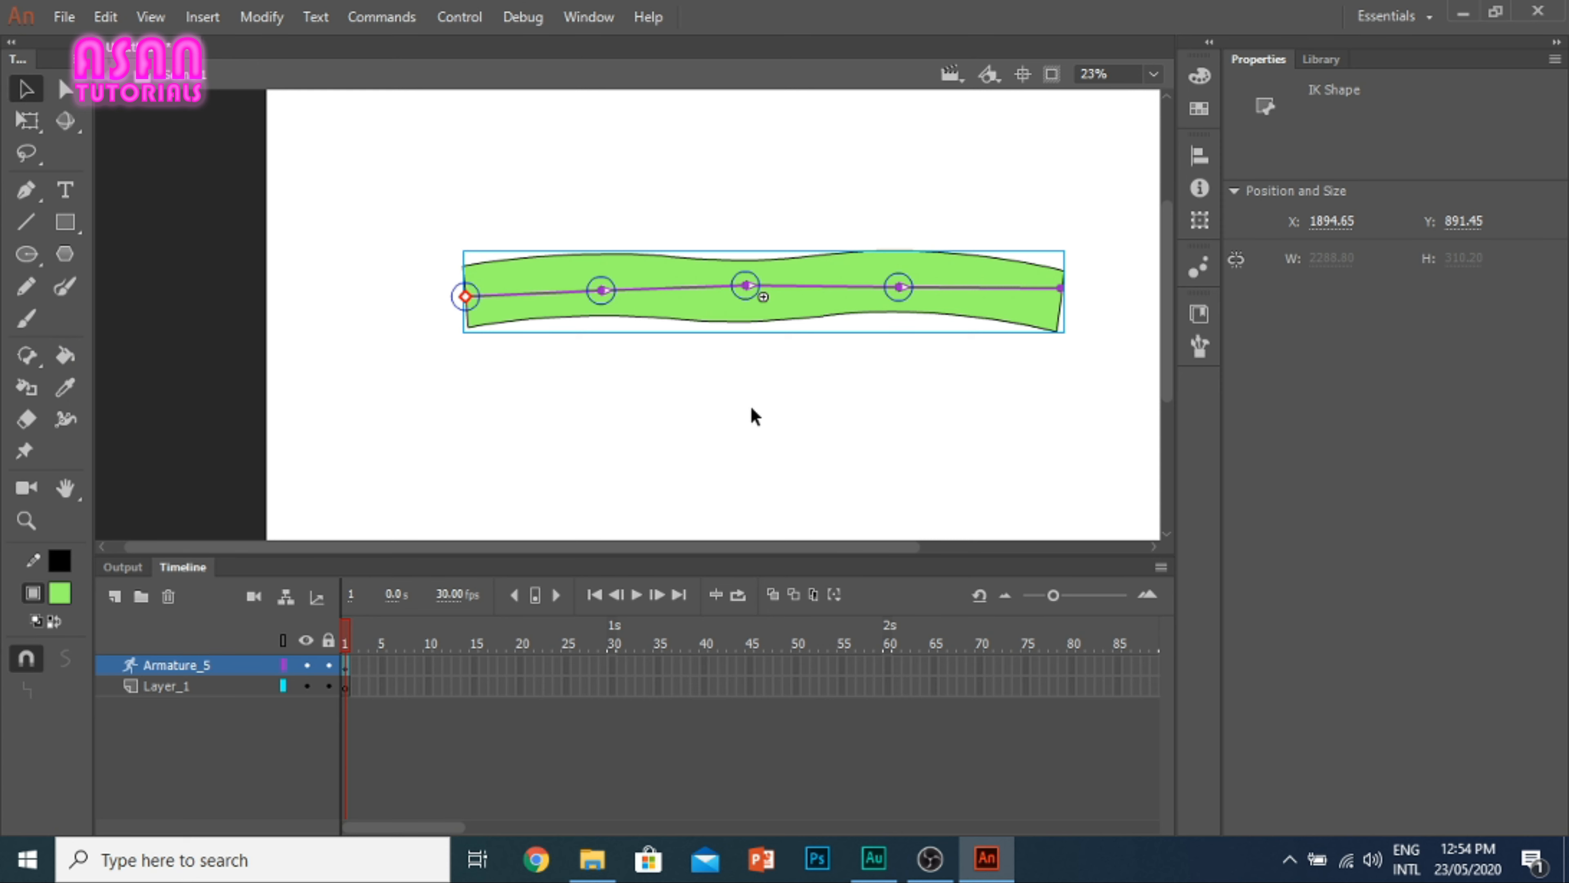
left_click_drag(1011, 403, 460, 197)
key("Delete")
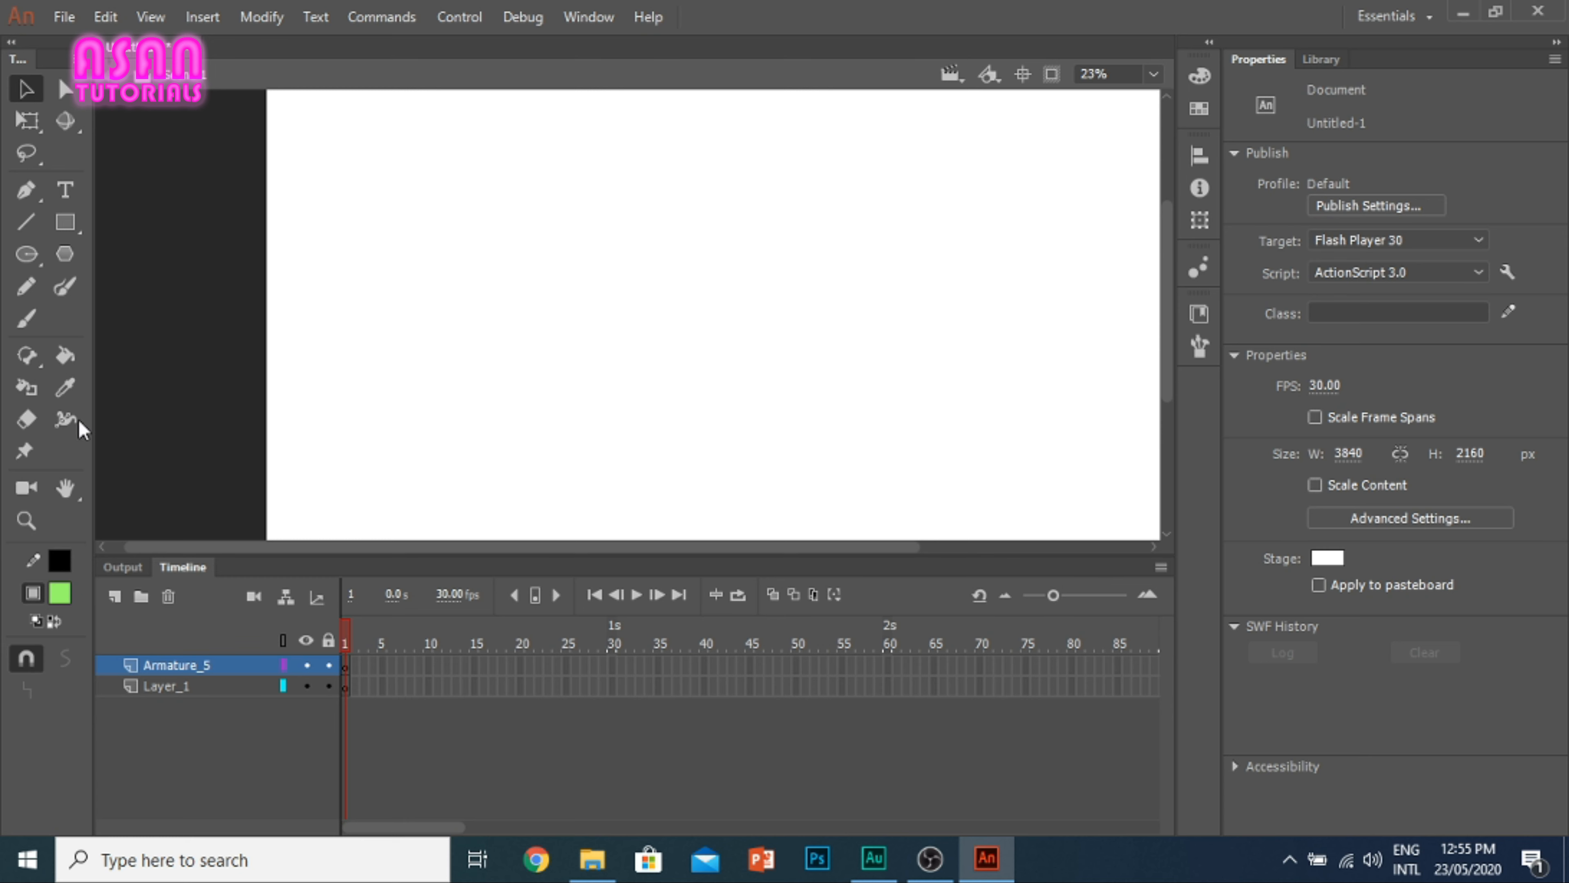
Step: Paint a closed green loop with the Brush tool at size 25 and fill its inside with pinkish red using the Paint Bucket
left_click(26, 319)
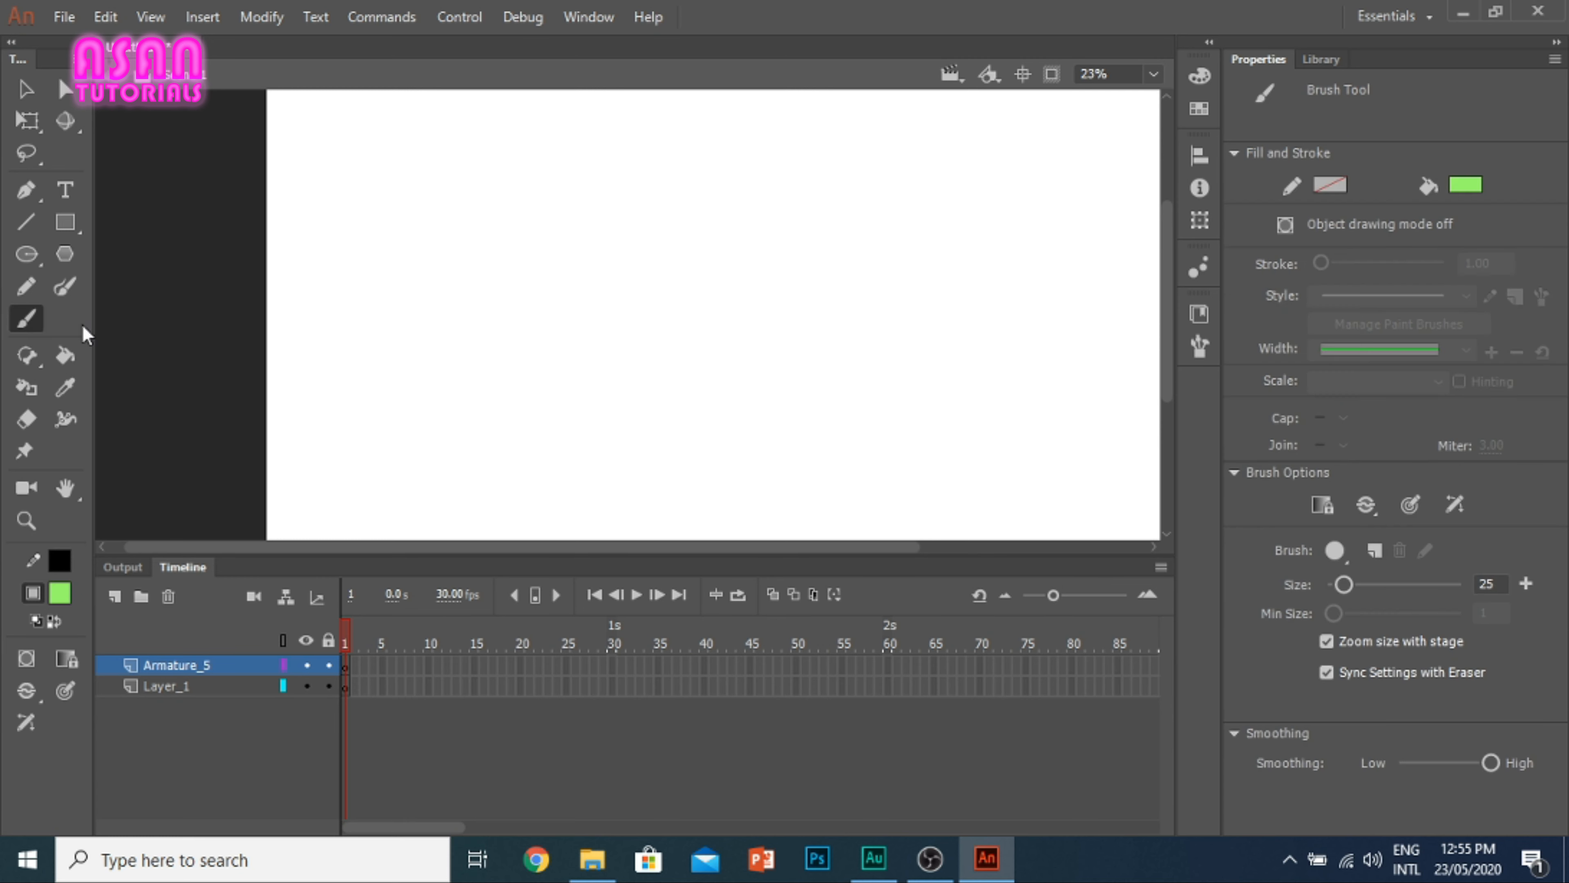
mouse_move(646, 252)
left_mouse_down()
mouse_move(618, 291)
mouse_move(712, 396)
mouse_move(759, 286)
mouse_move(653, 250)
left_mouse_up()
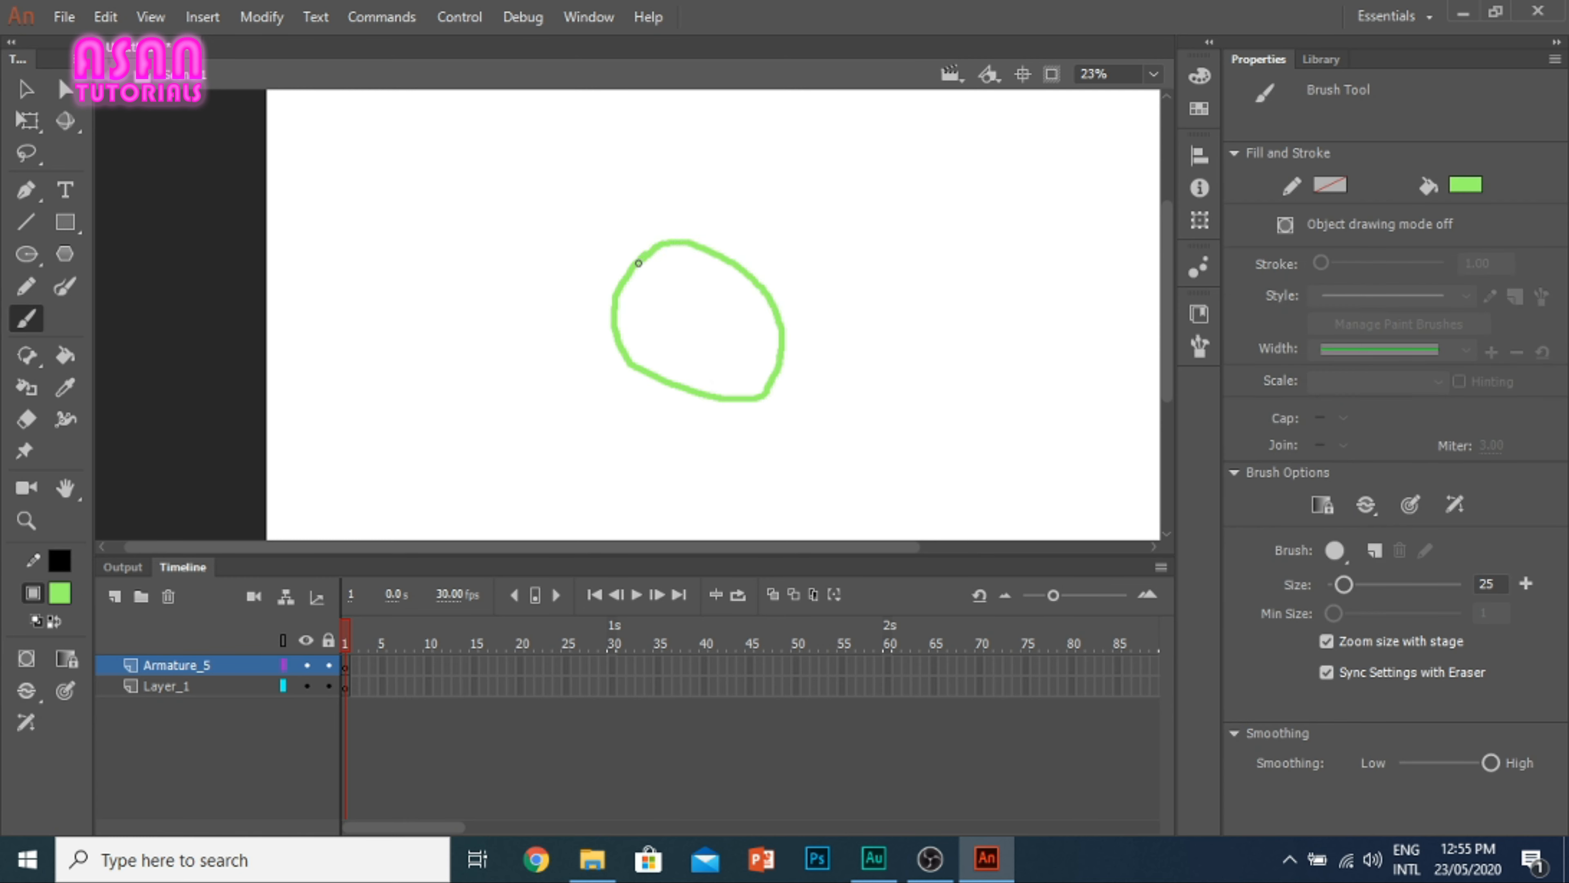
left_click(61, 354)
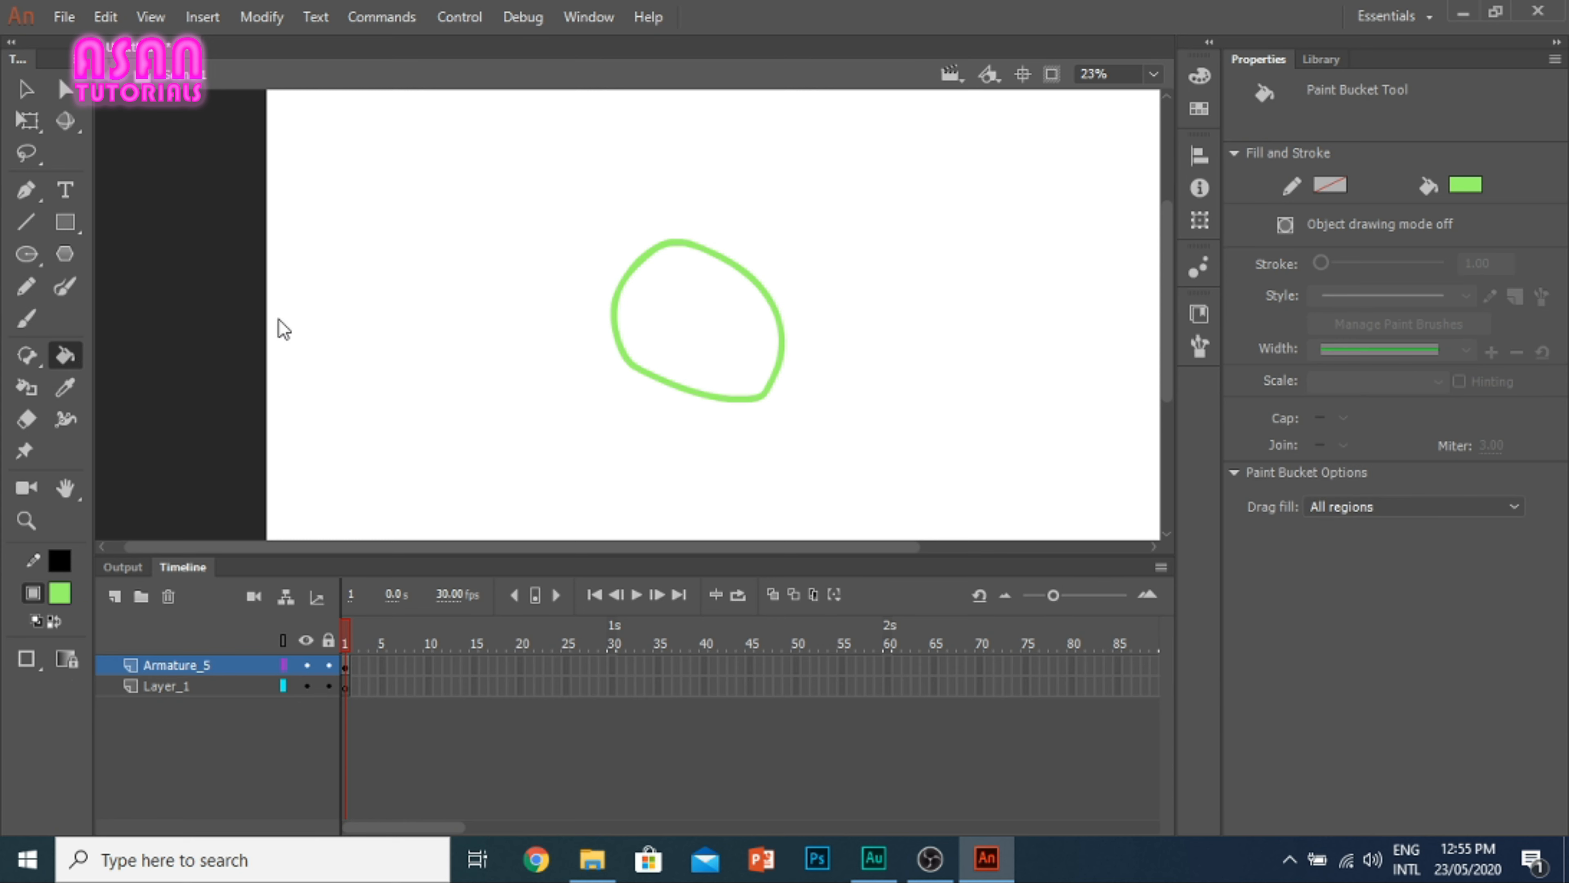
left_click(1464, 184)
left_click(1259, 372)
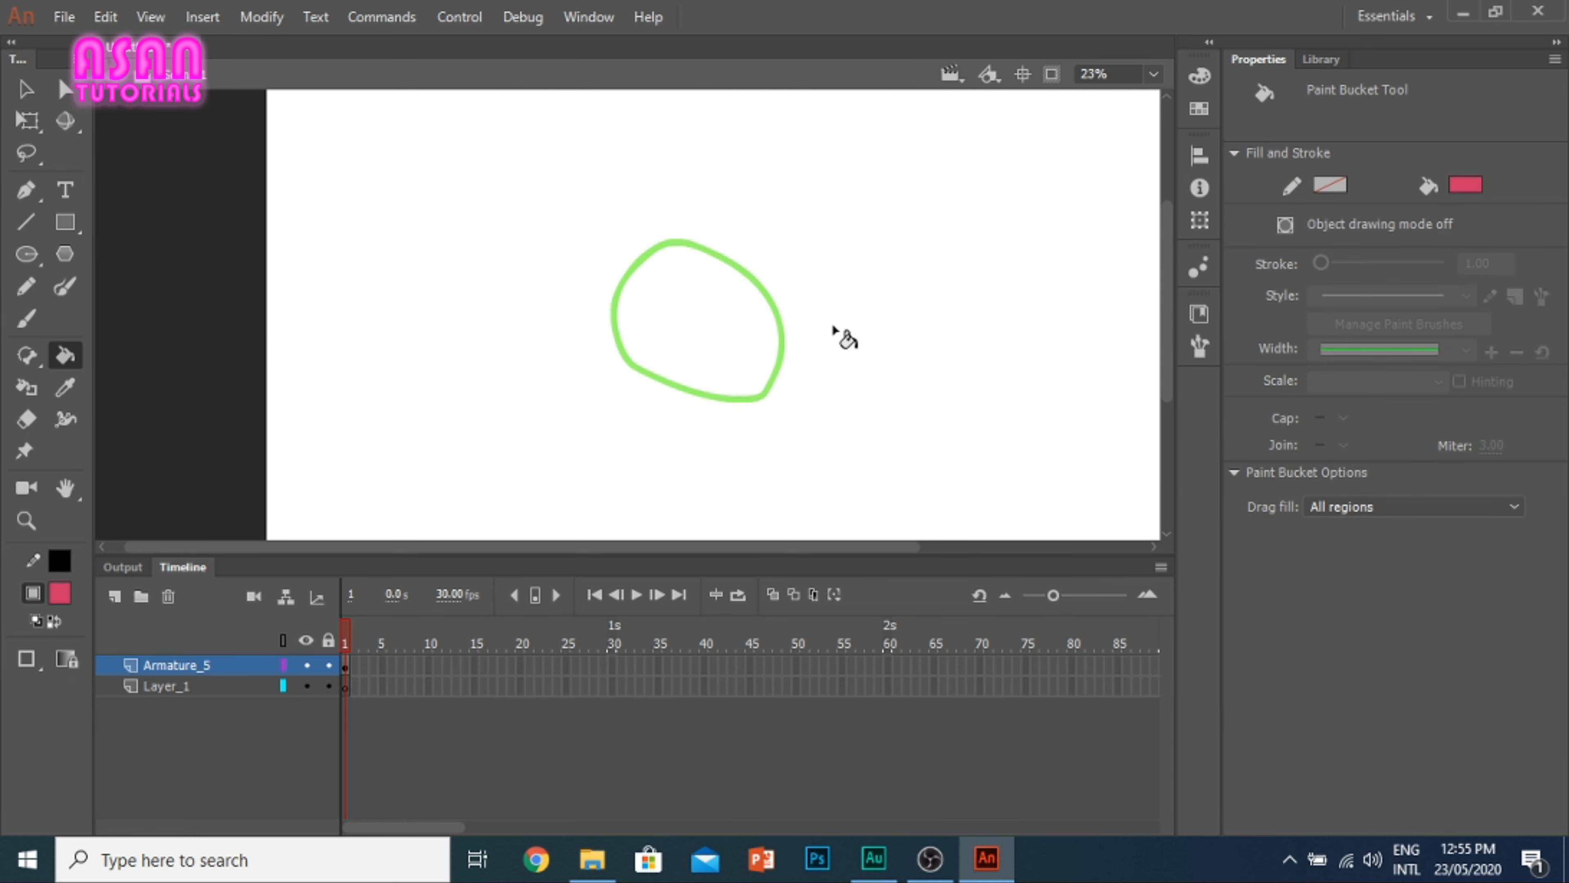
left_click(702, 341)
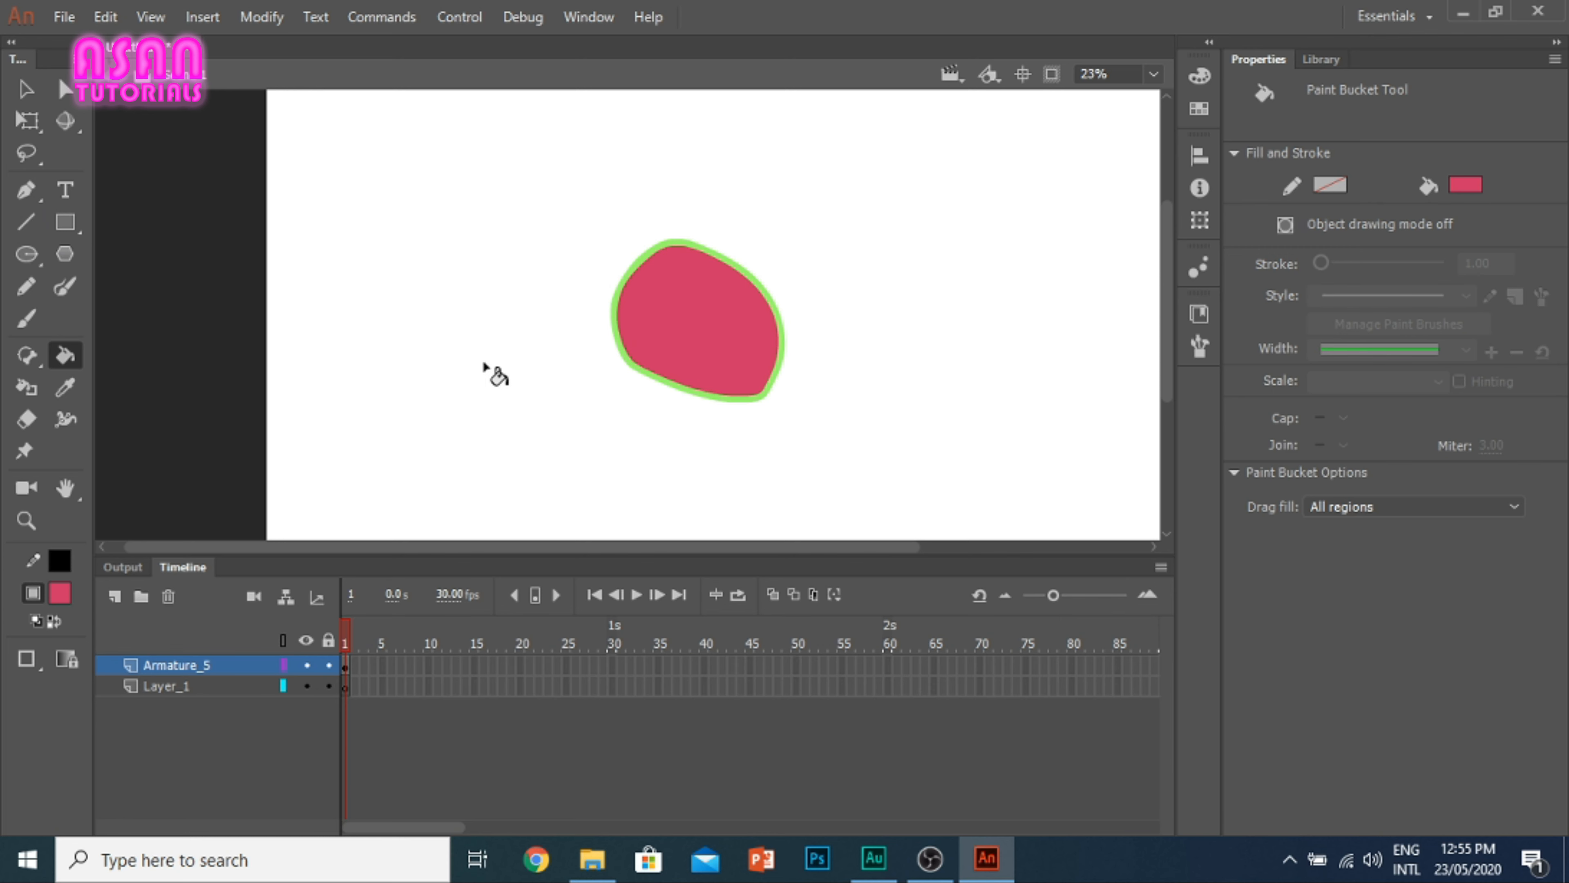
Step: Select the green brush outline around the pinkish-red shape and delete it
left_click(24, 390)
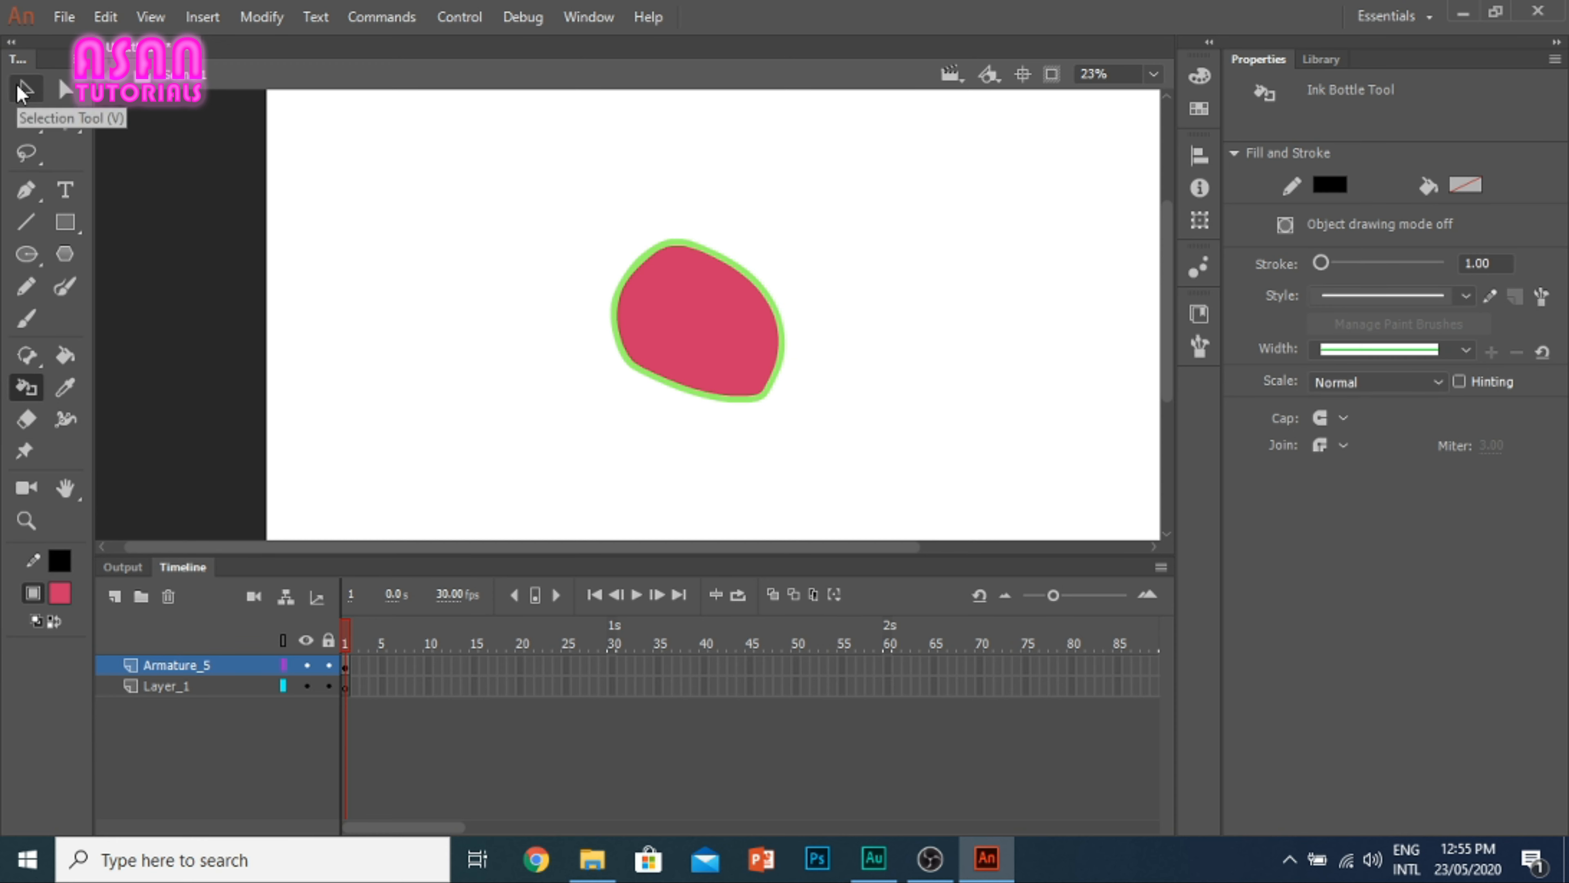
left_click(24, 89)
left_click(676, 241)
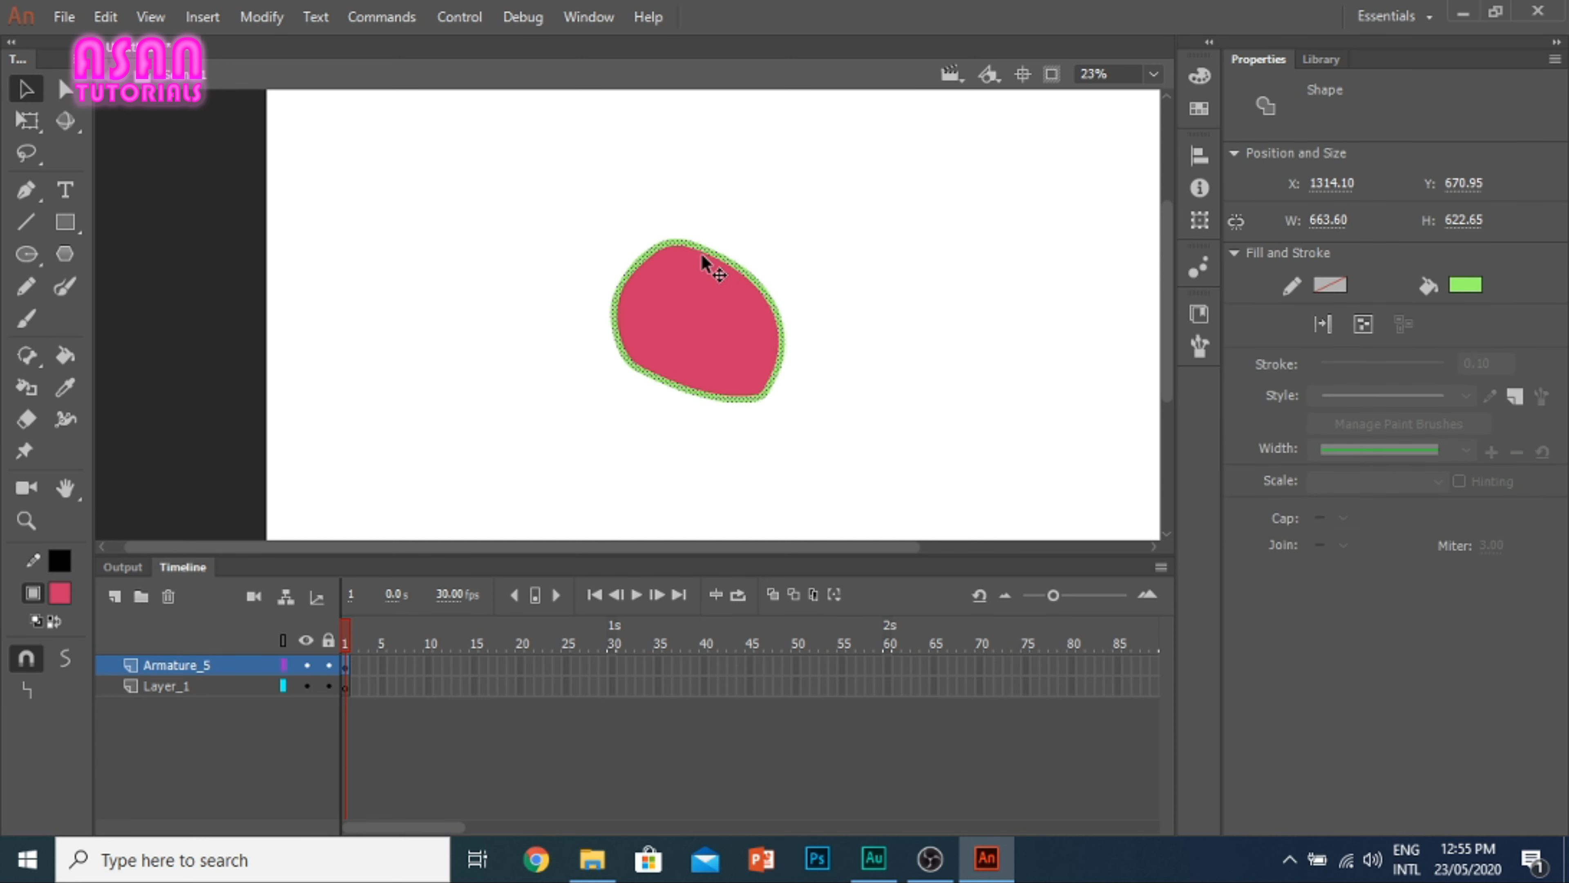
key("Delete")
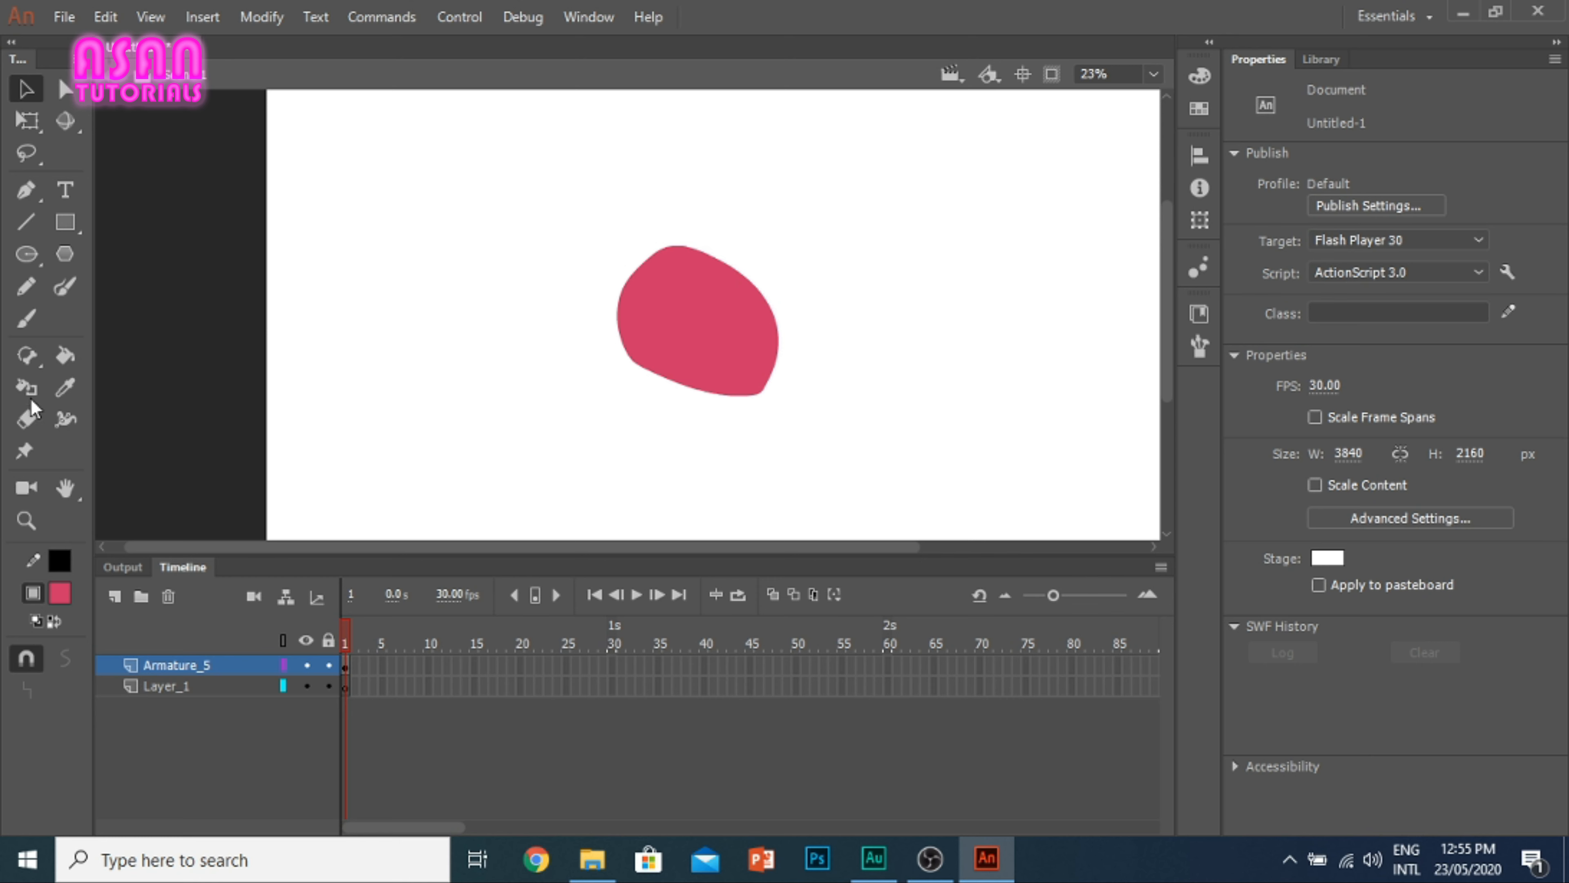
Step: Add a black 1.00 stroke around the pinkish-red shape with the Ink Bottle tool and inspect its edge up close
left_click(30, 386)
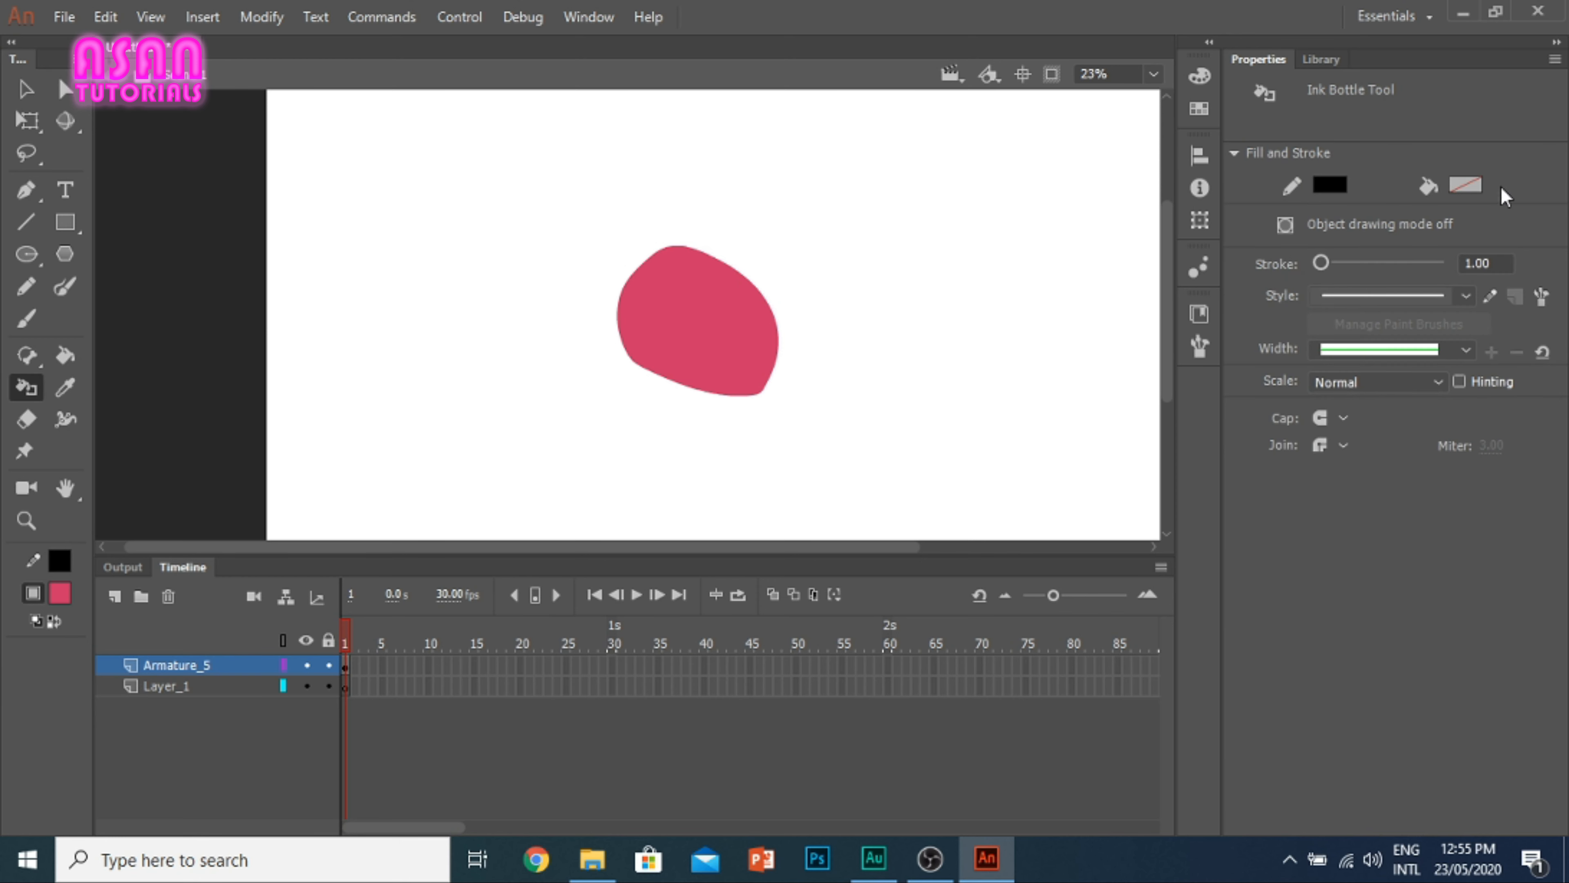
left_click(679, 249)
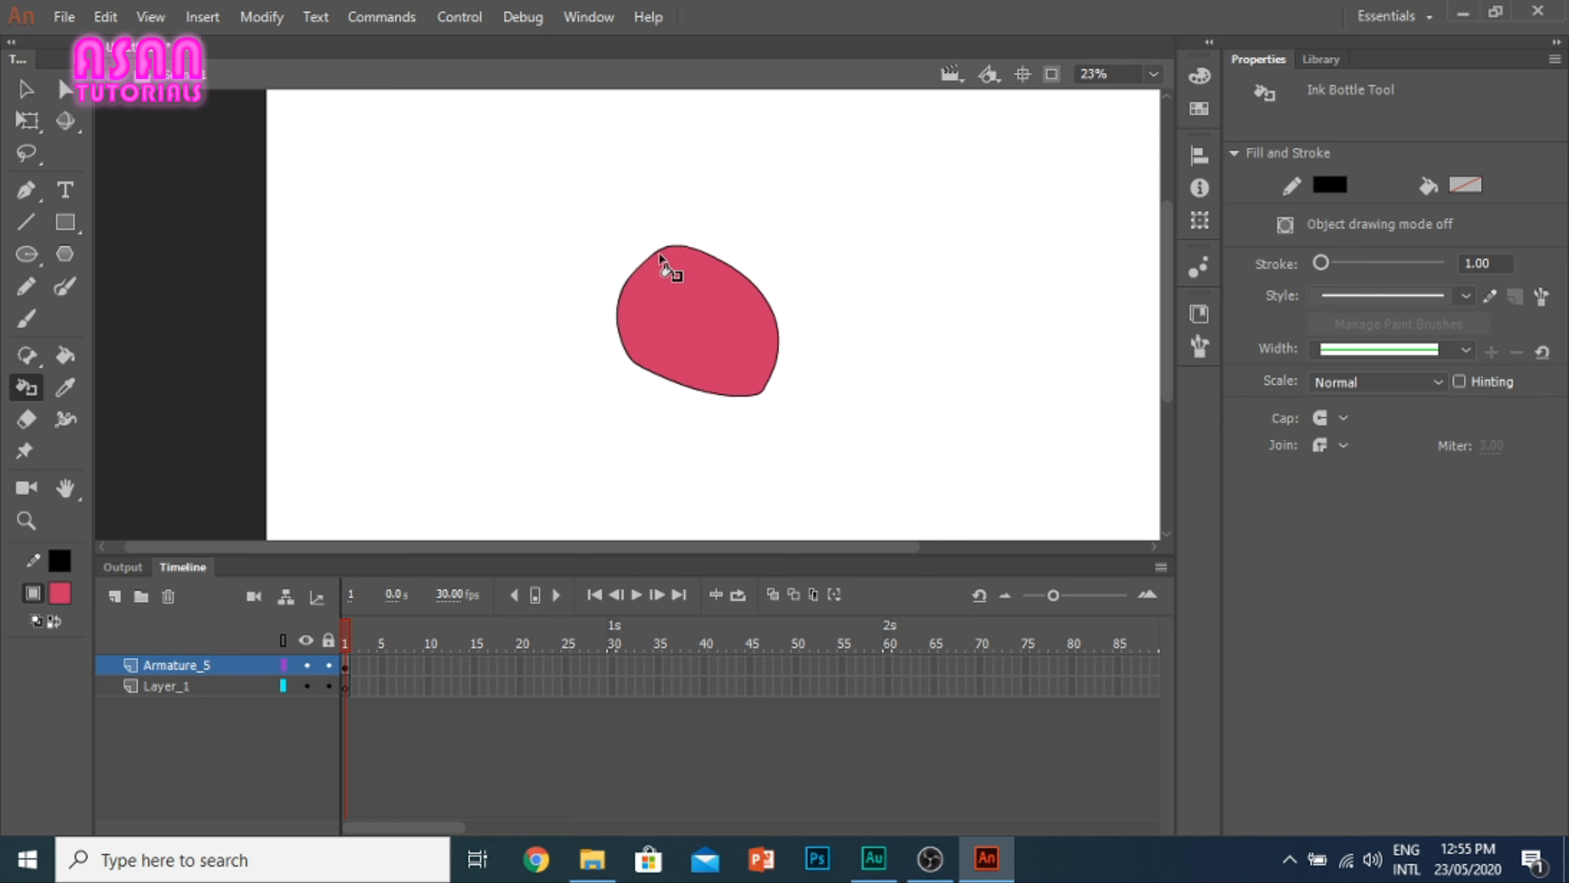
scroll(666, 260, "up", 3)
scroll(666, 257, "up", 10)
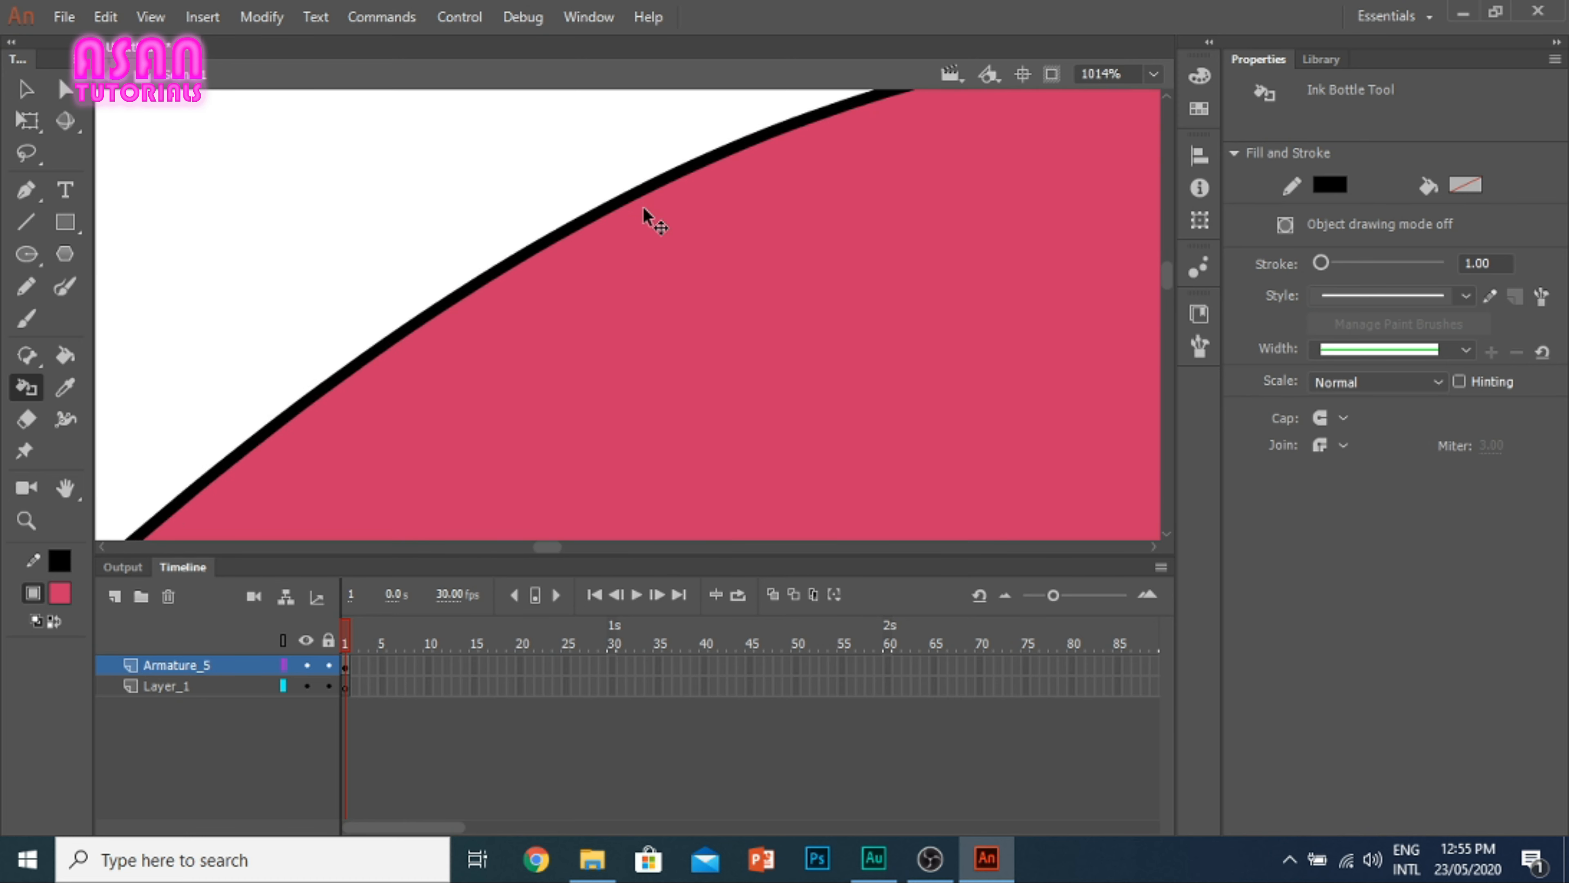
scroll(642, 205, "down", 10)
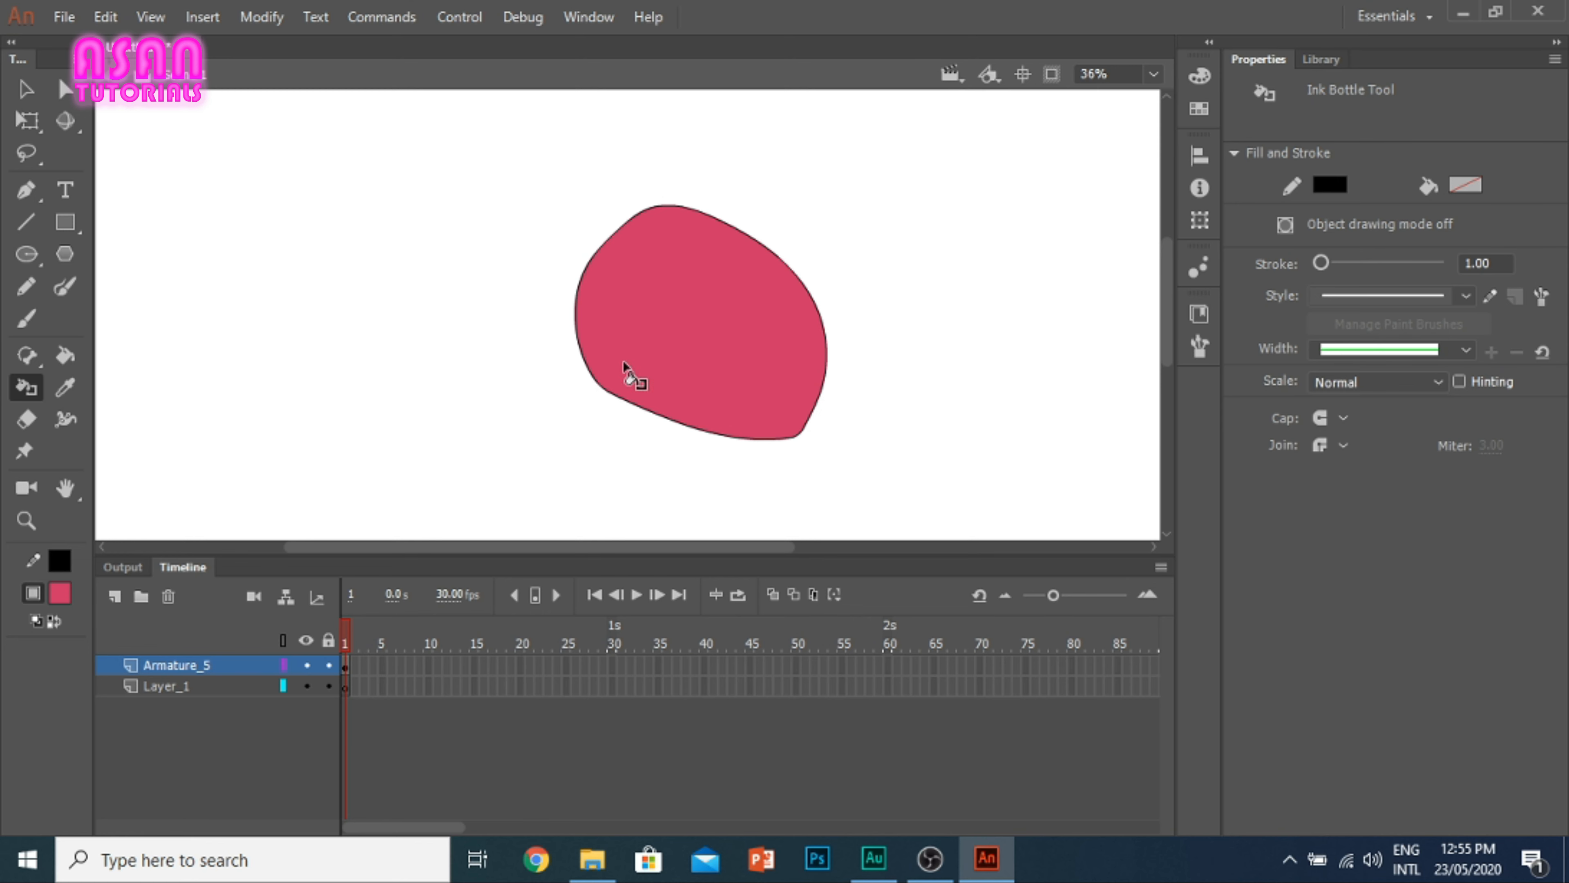
Step: Sample the shape's pinkish-red fill with the Eyedropper tool
left_click(66, 386)
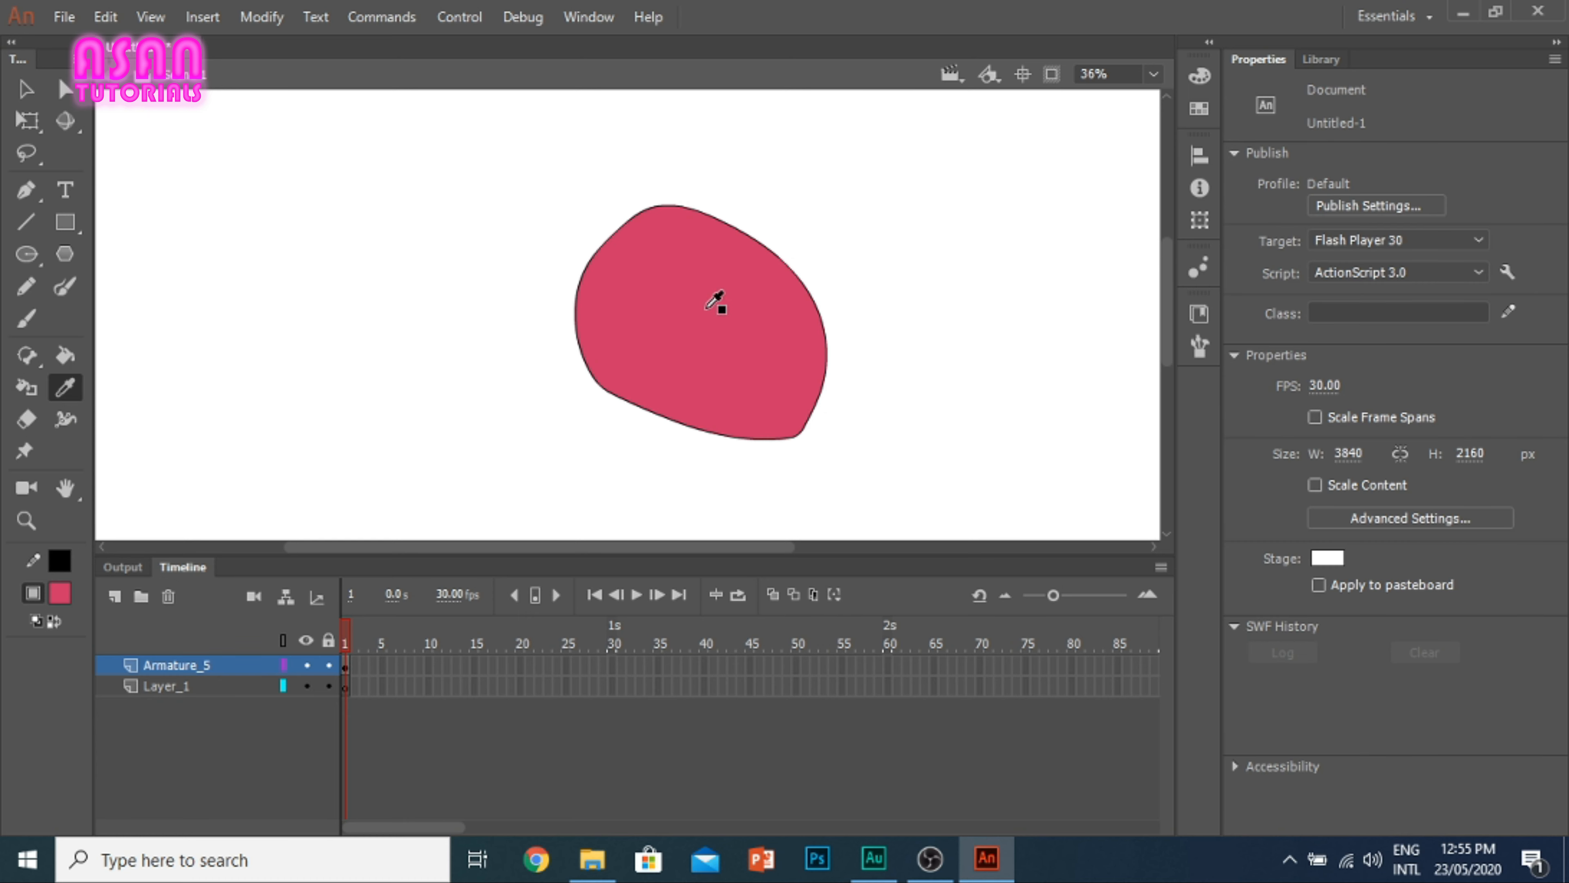
left_click(712, 296)
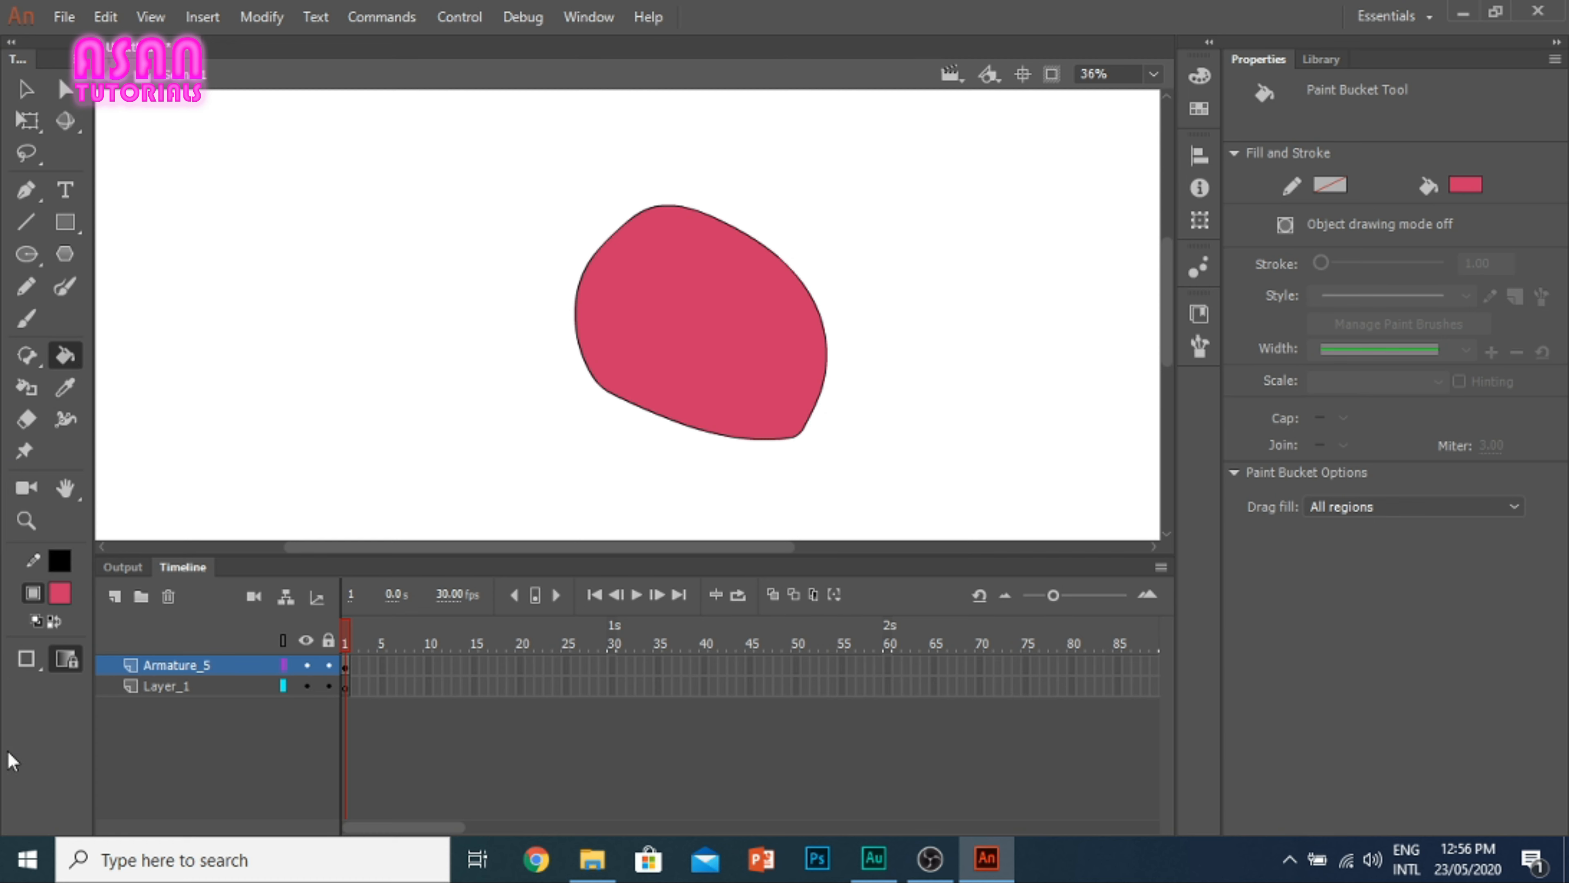
Step: Erase several lines across the pinkish-red shape with the Eraser tool at size 25
key("i")
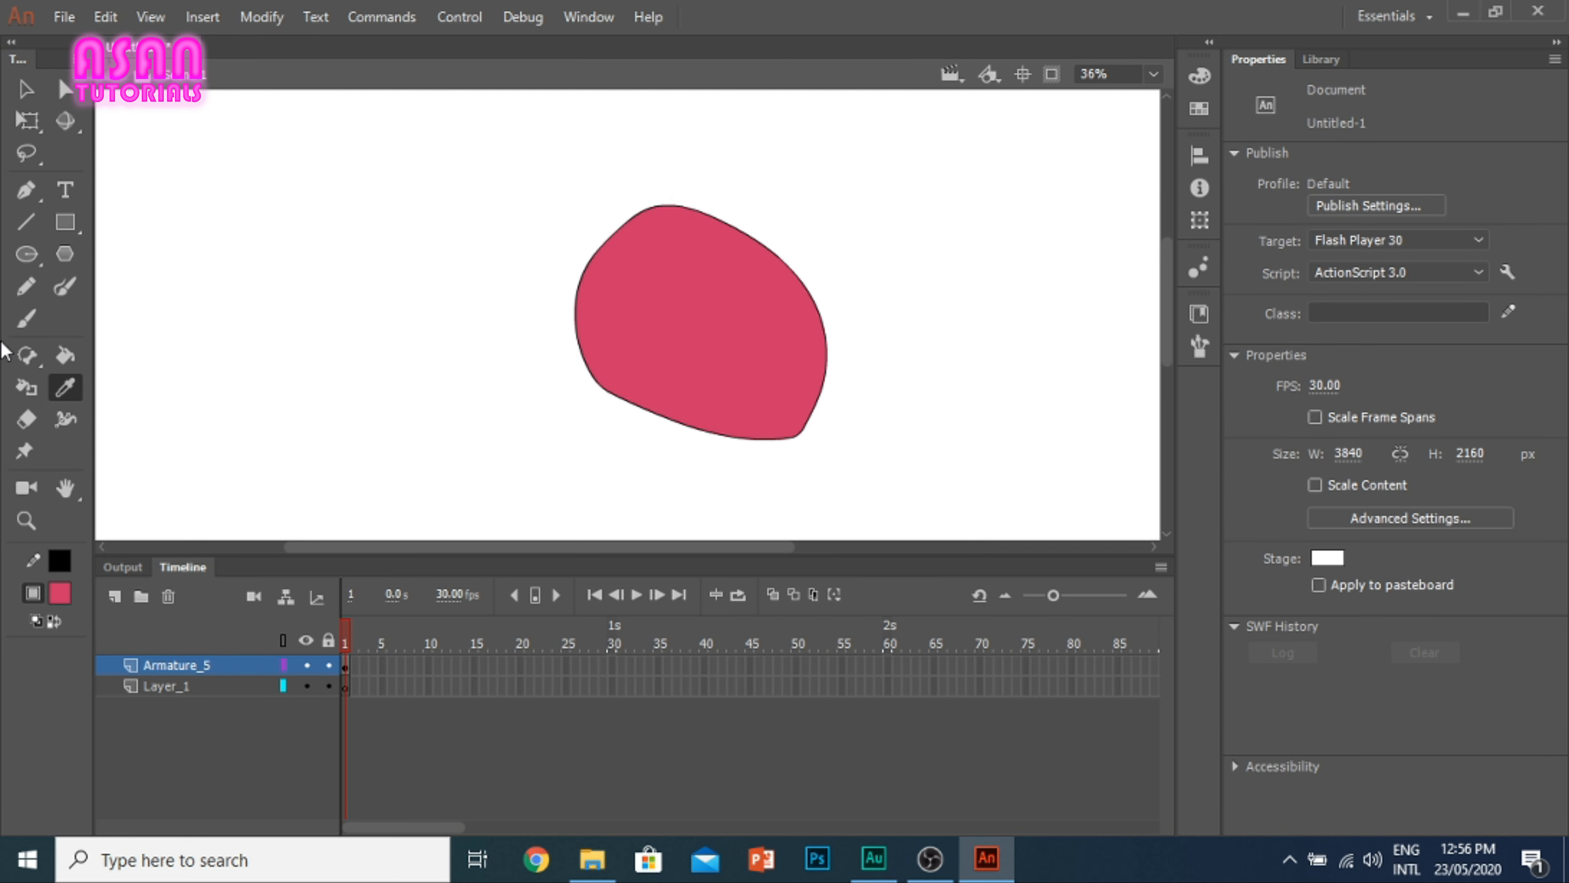
left_click(34, 433)
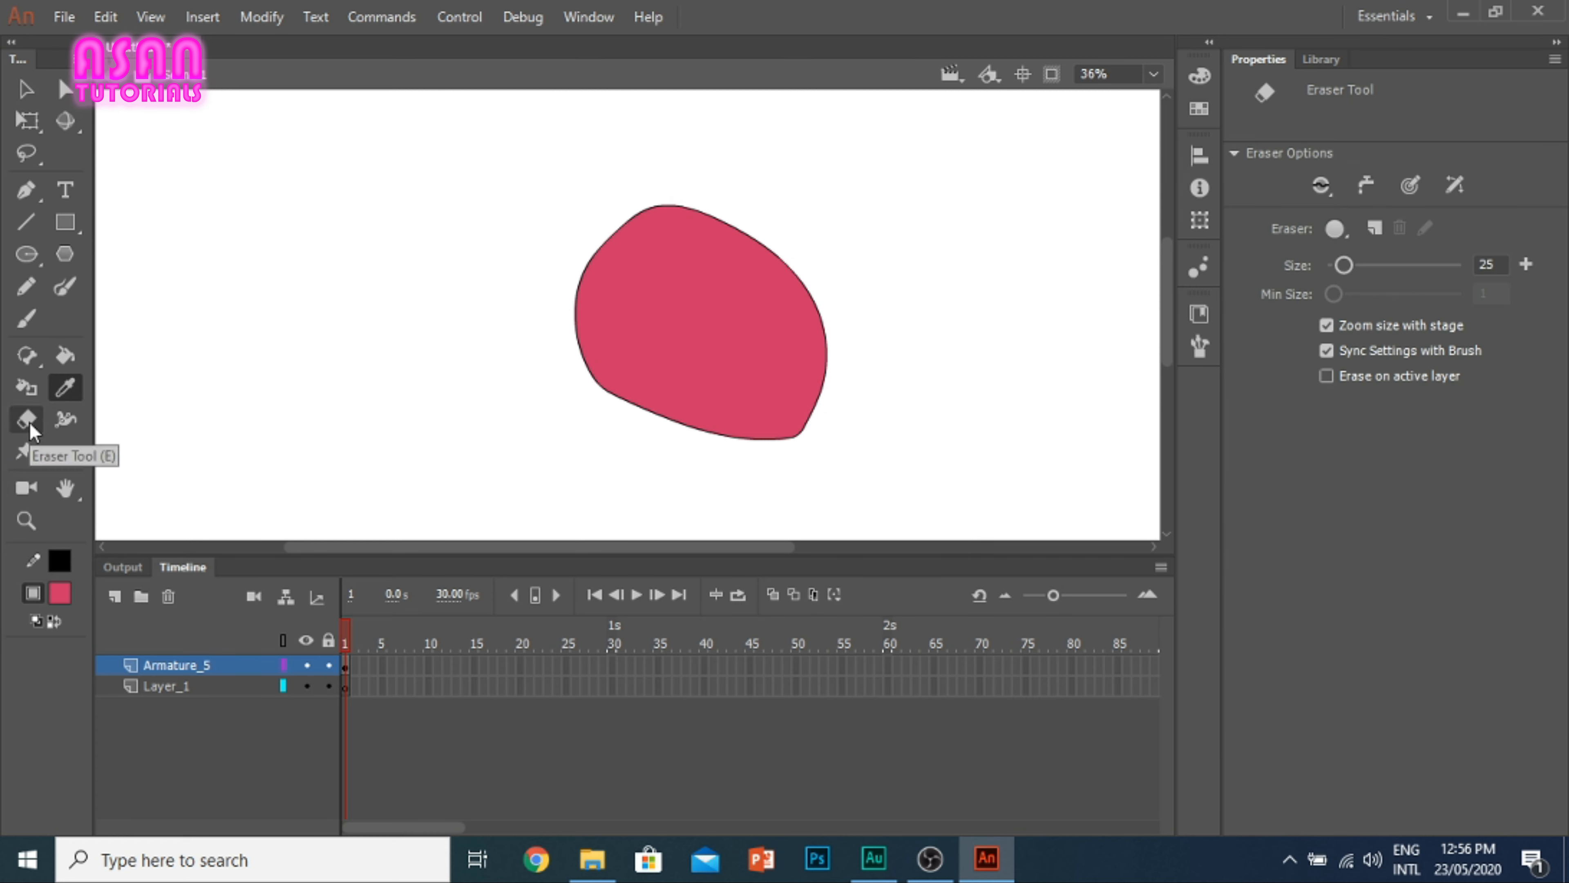
mouse_move(717, 300)
left_mouse_down()
mouse_move(679, 318)
mouse_move(691, 371)
mouse_move(748, 404)
mouse_move(766, 461)
mouse_move(678, 381)
mouse_move(695, 235)
mouse_move(662, 215)
left_mouse_up()
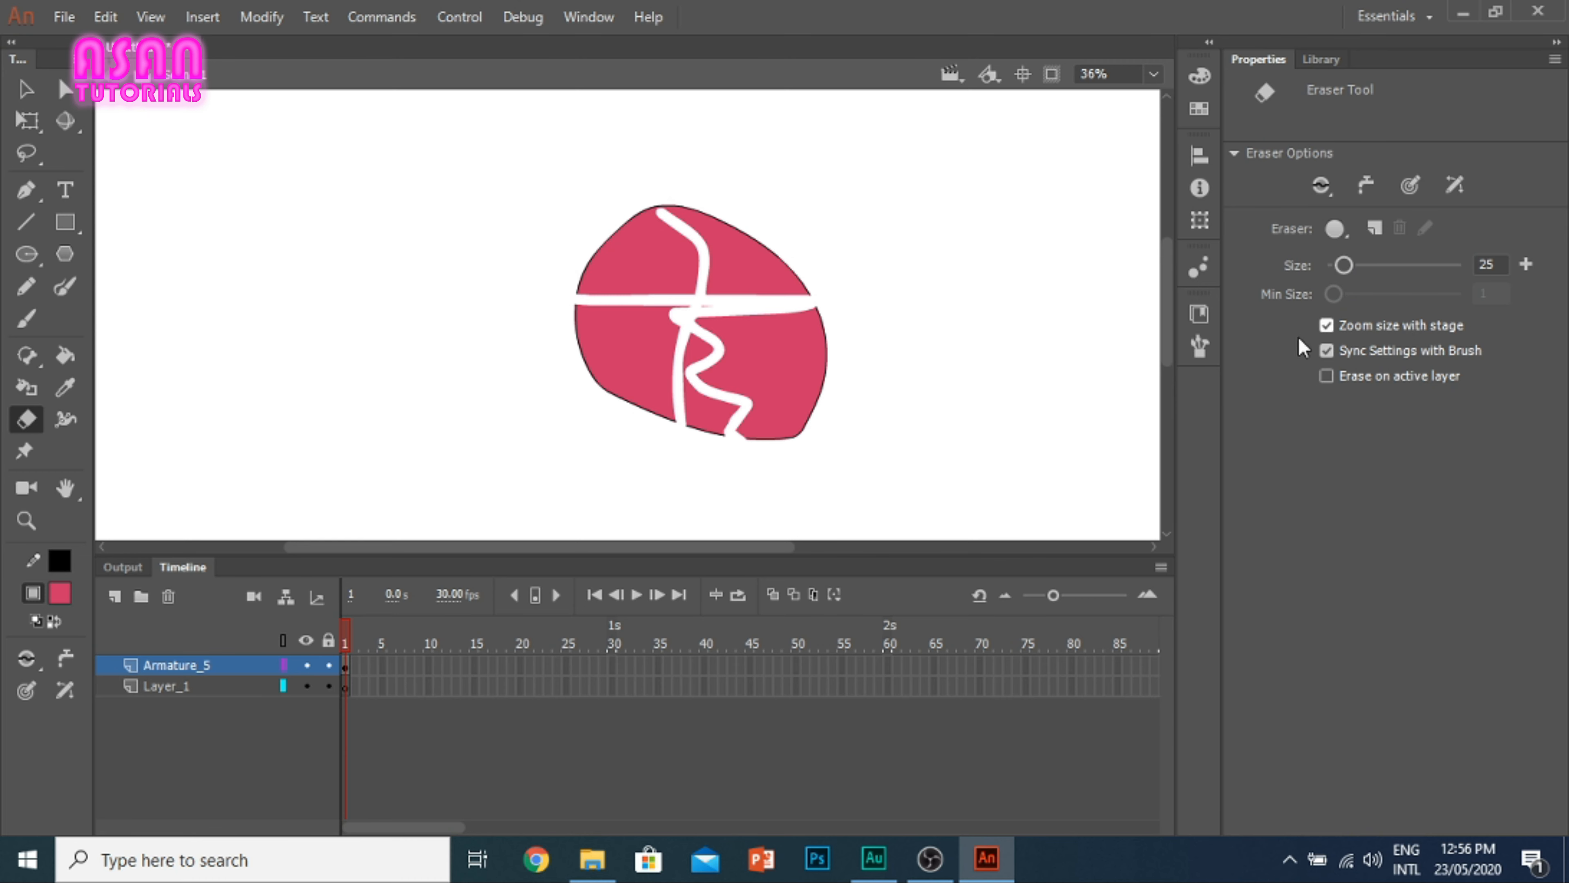
Step: Turn off eraser zoom size with stage and erase a short horizontal line in the shape while magnified
left_click(1326, 325)
scroll(676, 349, "up", 2)
scroll(536, 312, "up", 3)
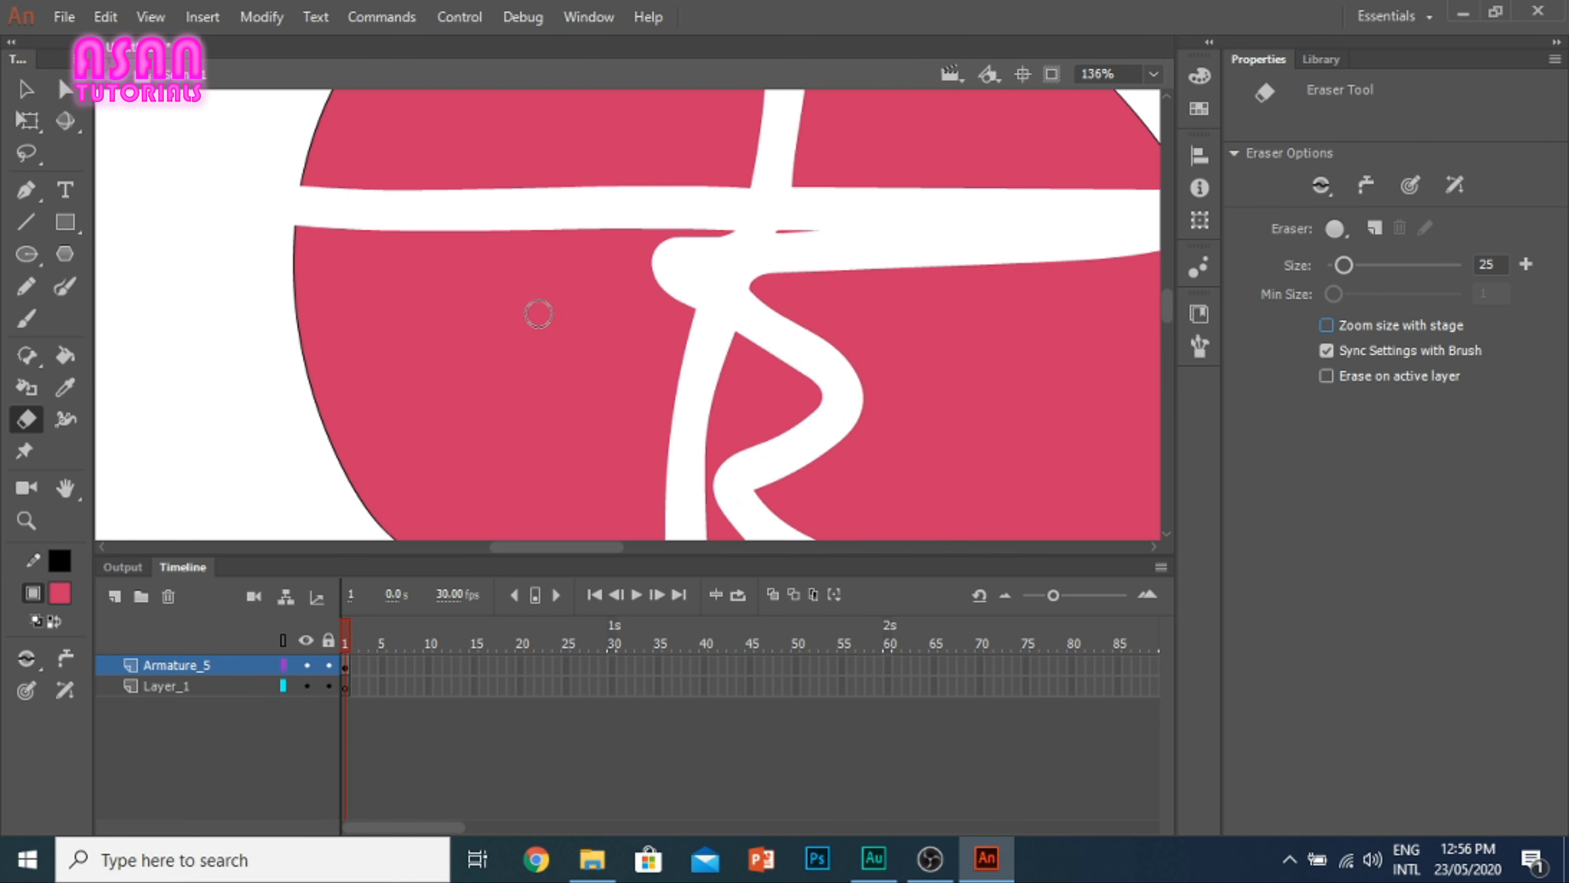
left_click_drag(386, 326, 559, 318)
scroll(536, 346, "down", 2)
scroll(536, 346, "down", 1)
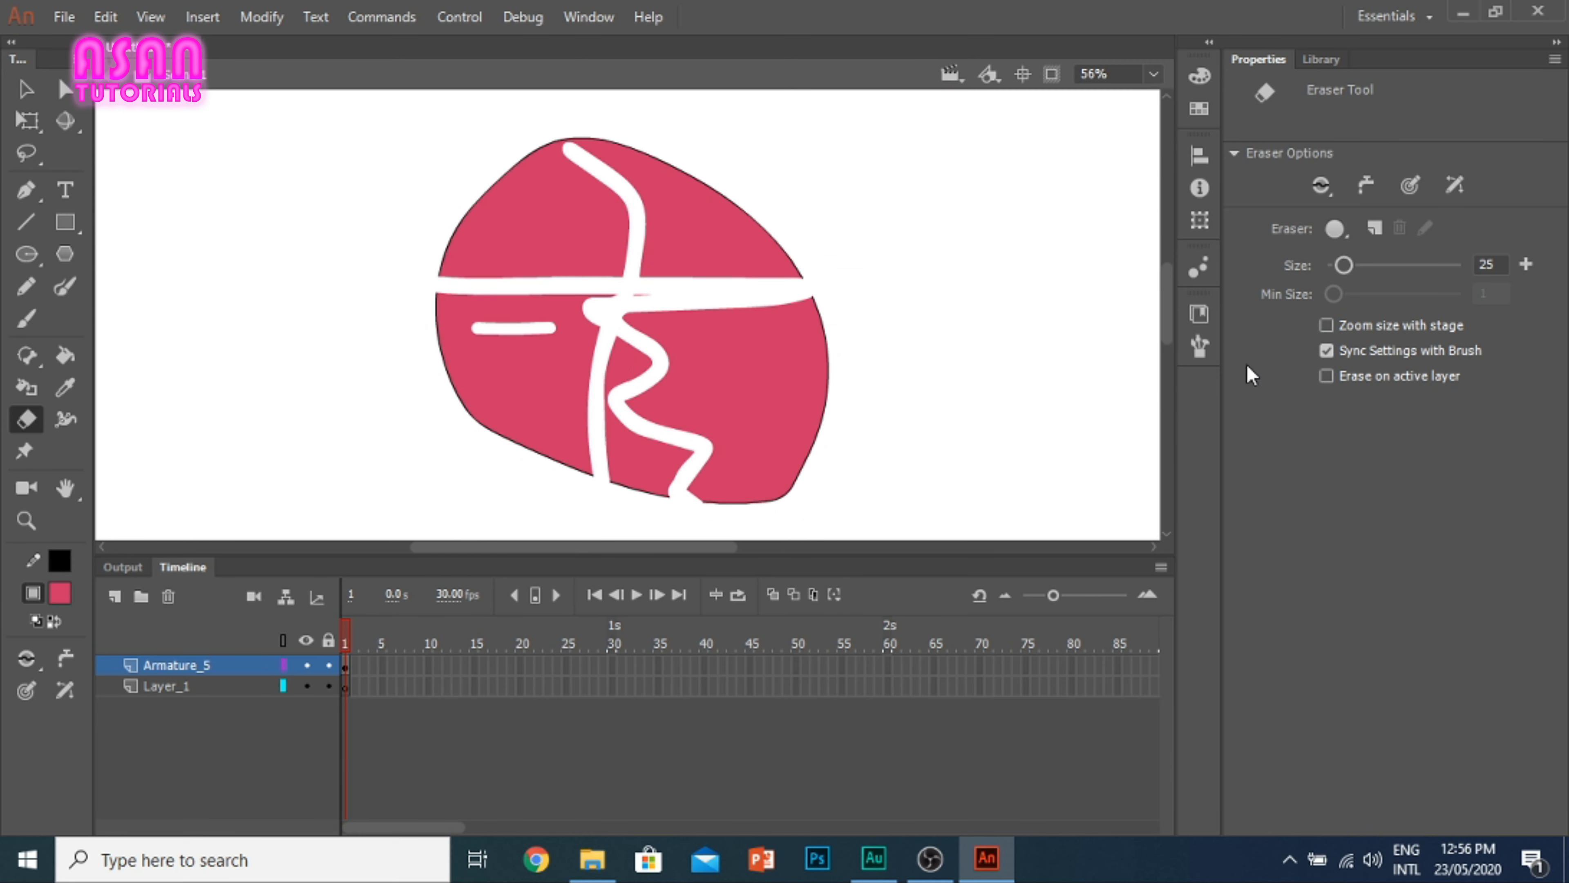
Step: Turn eraser zoom size with stage back on, erase a second line below the short one, and compare their thickness up close
left_click(1326, 325)
left_click_drag(458, 395, 569, 389)
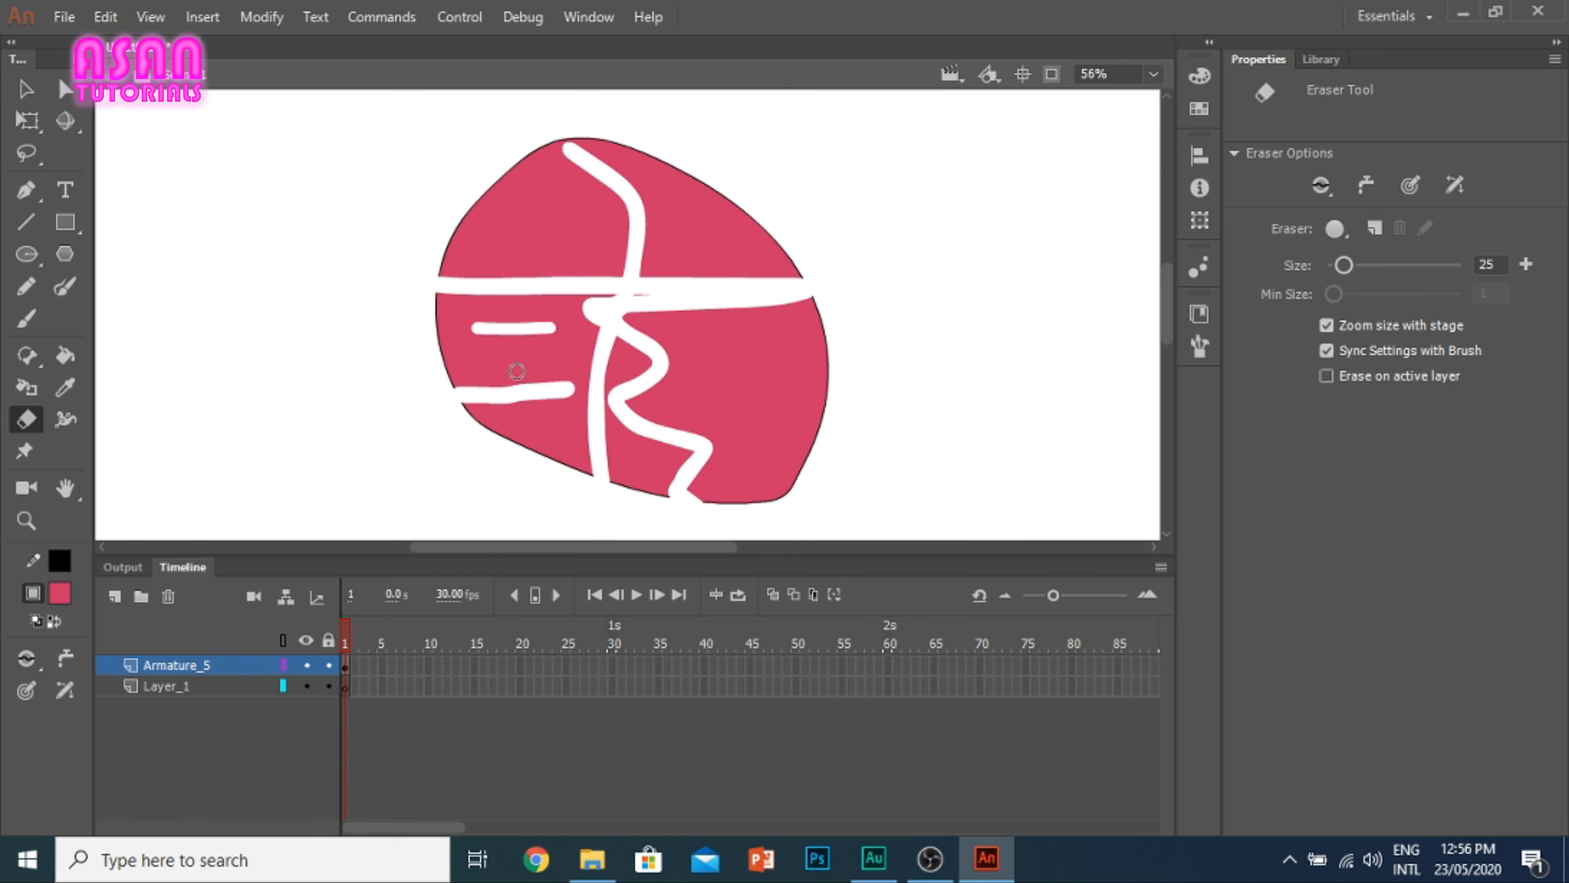
scroll(515, 328, "up", 4)
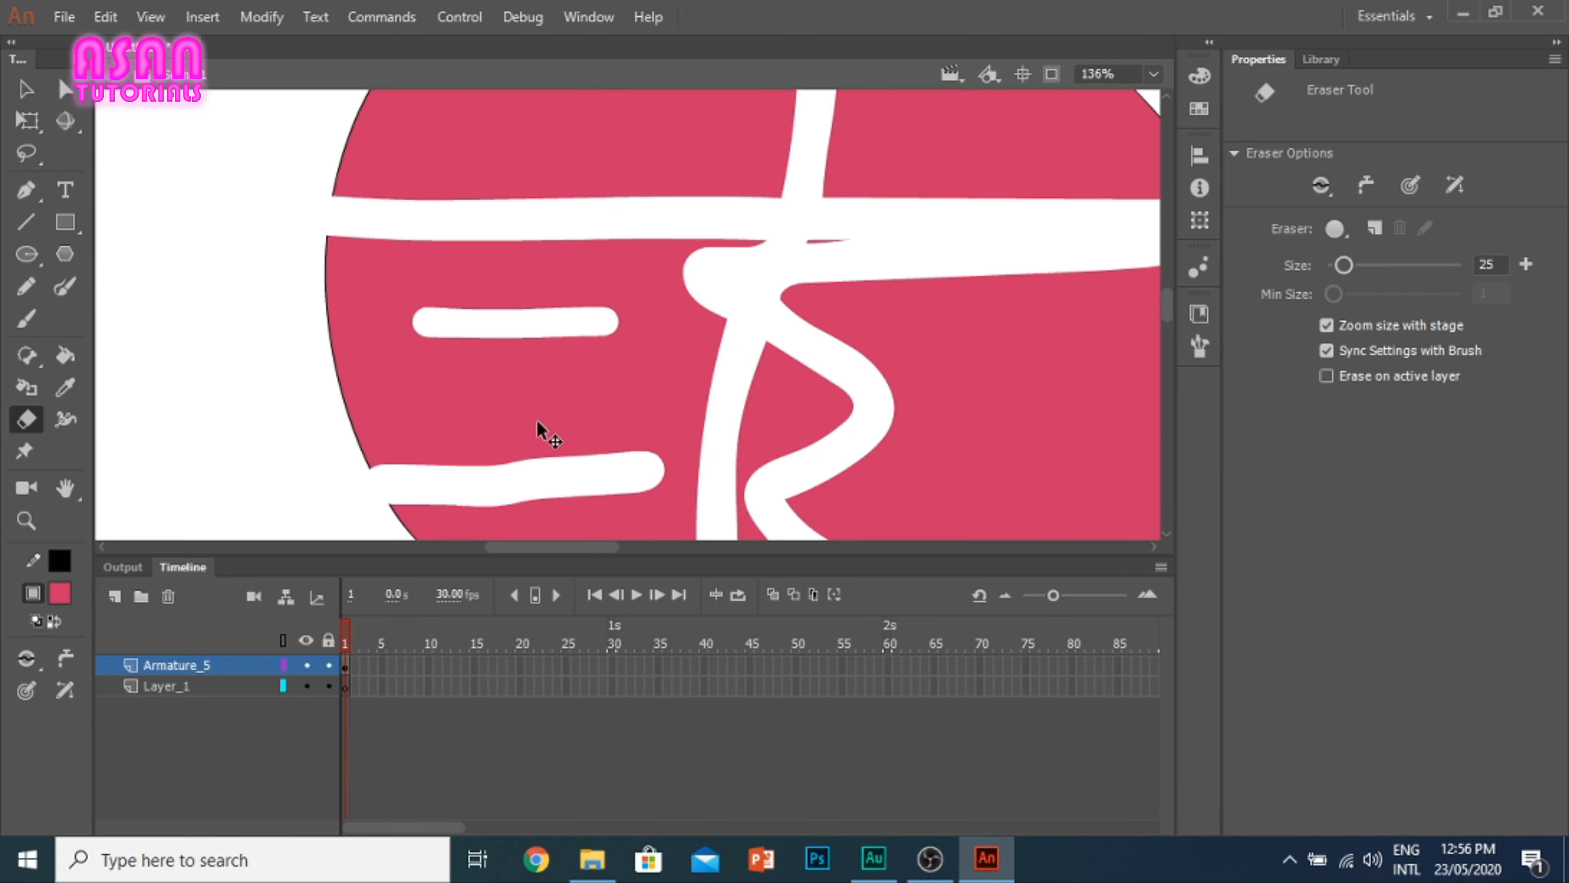
scroll(543, 434, "down", 3)
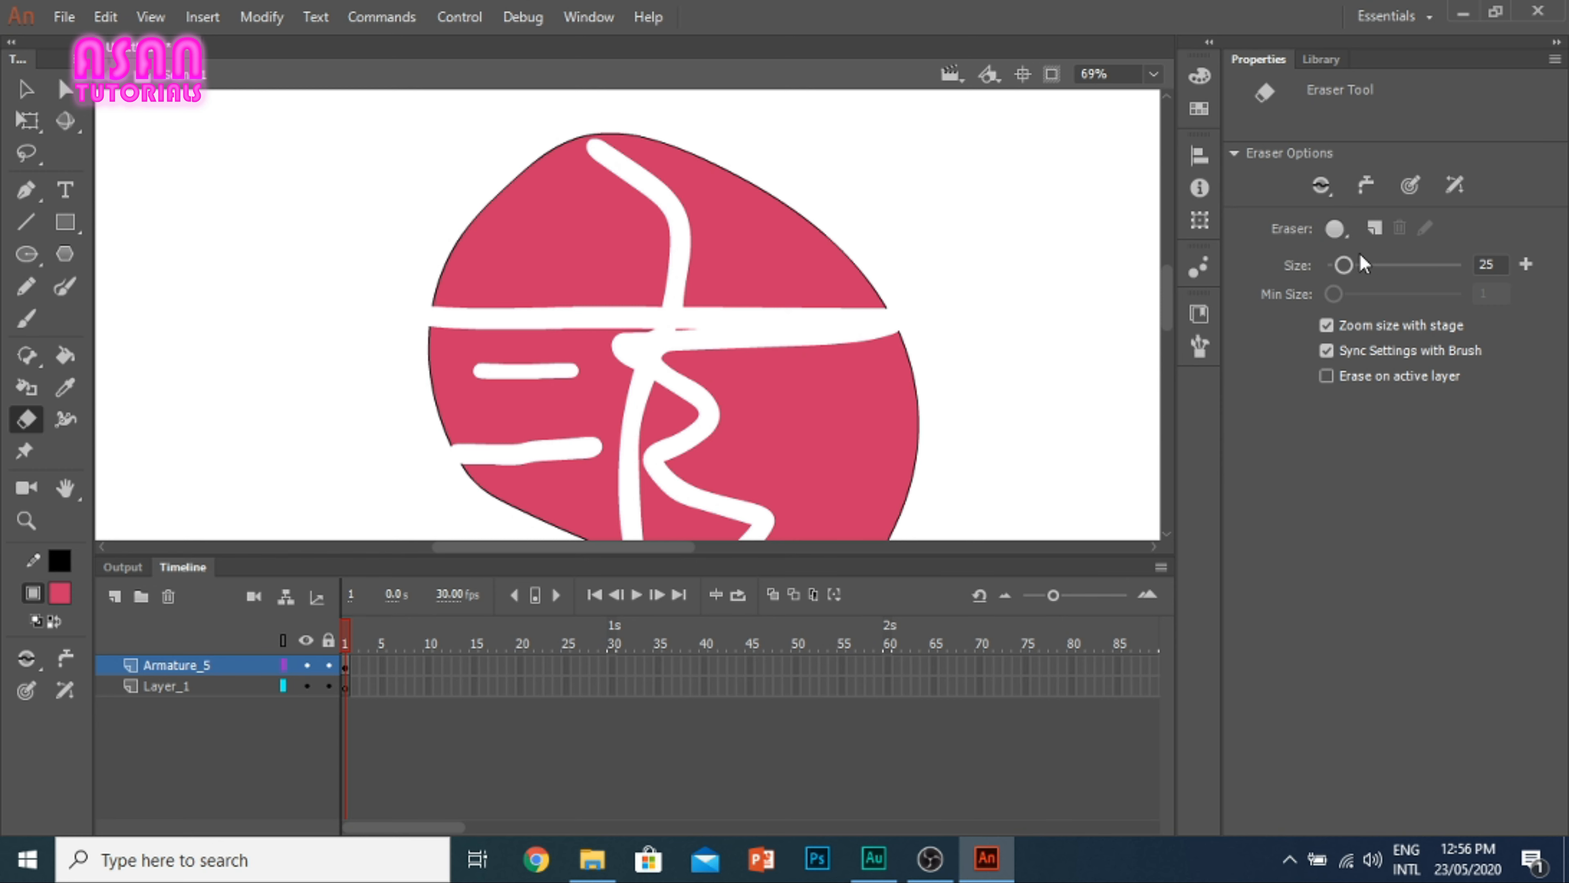
Step: Set the synced eraser size to 54, paint a pinkish-red Brush stroke across the shape's upper part, and return to the Eraser tool
left_click_drag(1345, 266, 1363, 265)
left_click(27, 323)
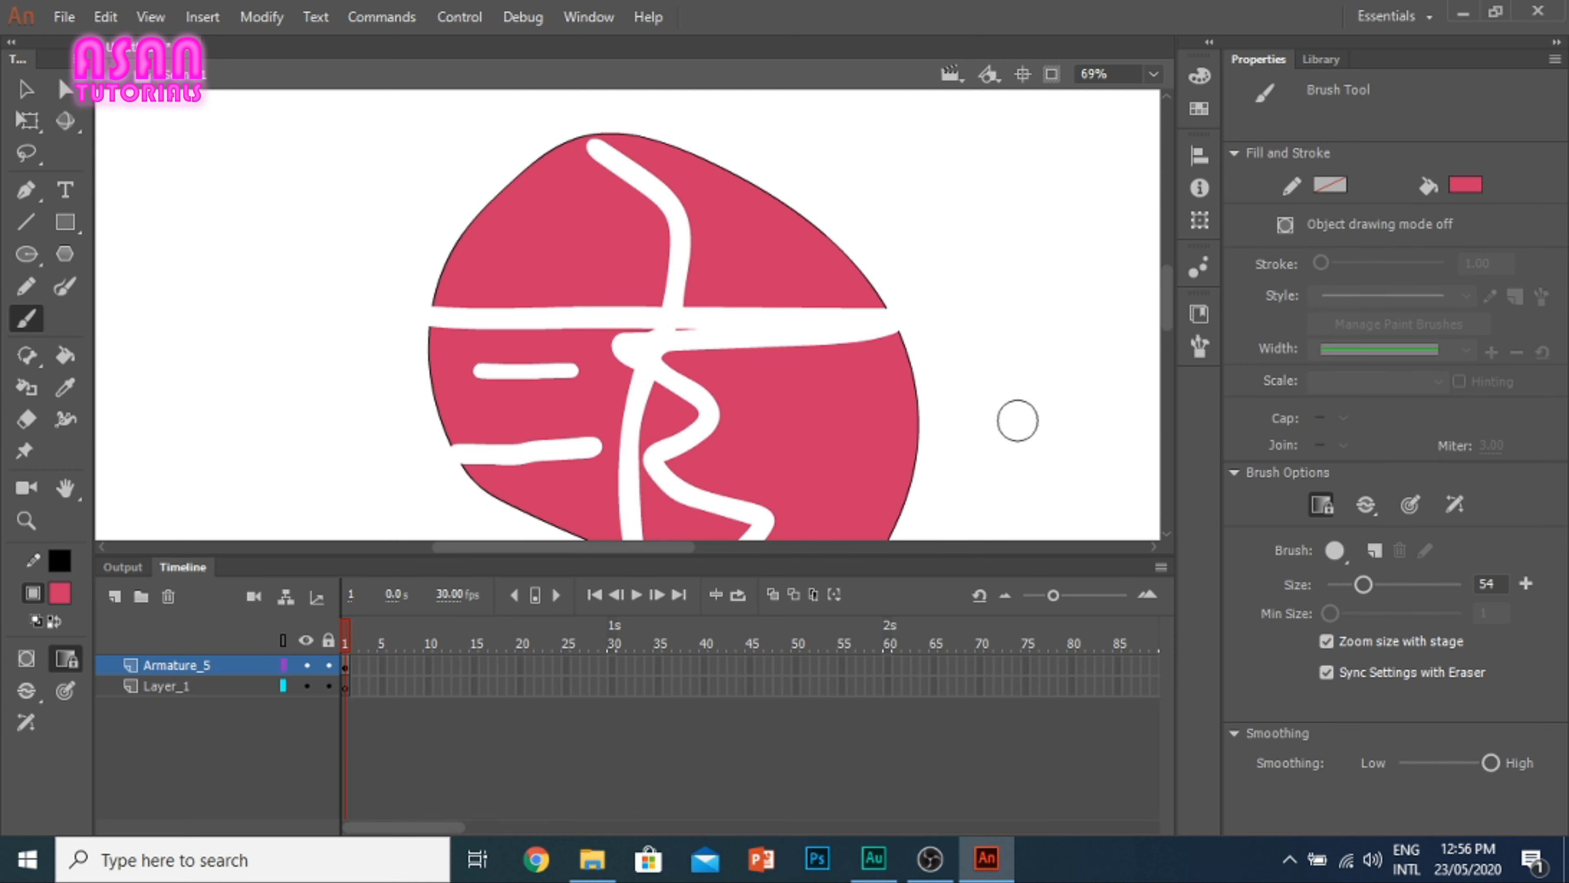
left_click_drag(648, 263, 838, 249)
left_click(26, 420)
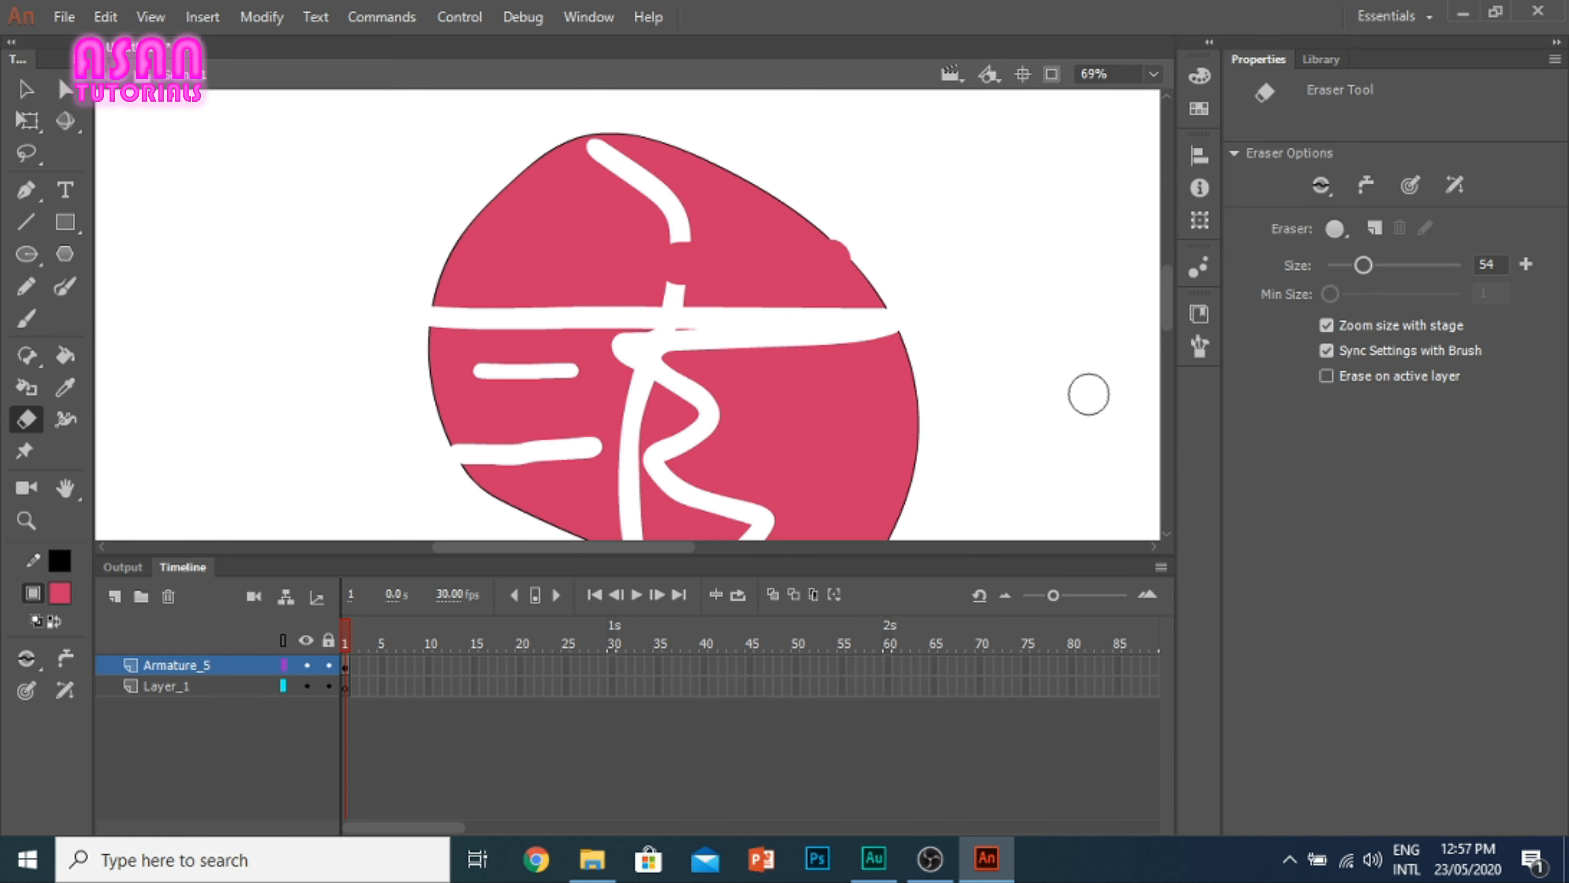
Step: Make Layer_1 the active layer and erase looping, sweeping bands across the pinkish-red shape with the size 54 Eraser
left_click(190, 686)
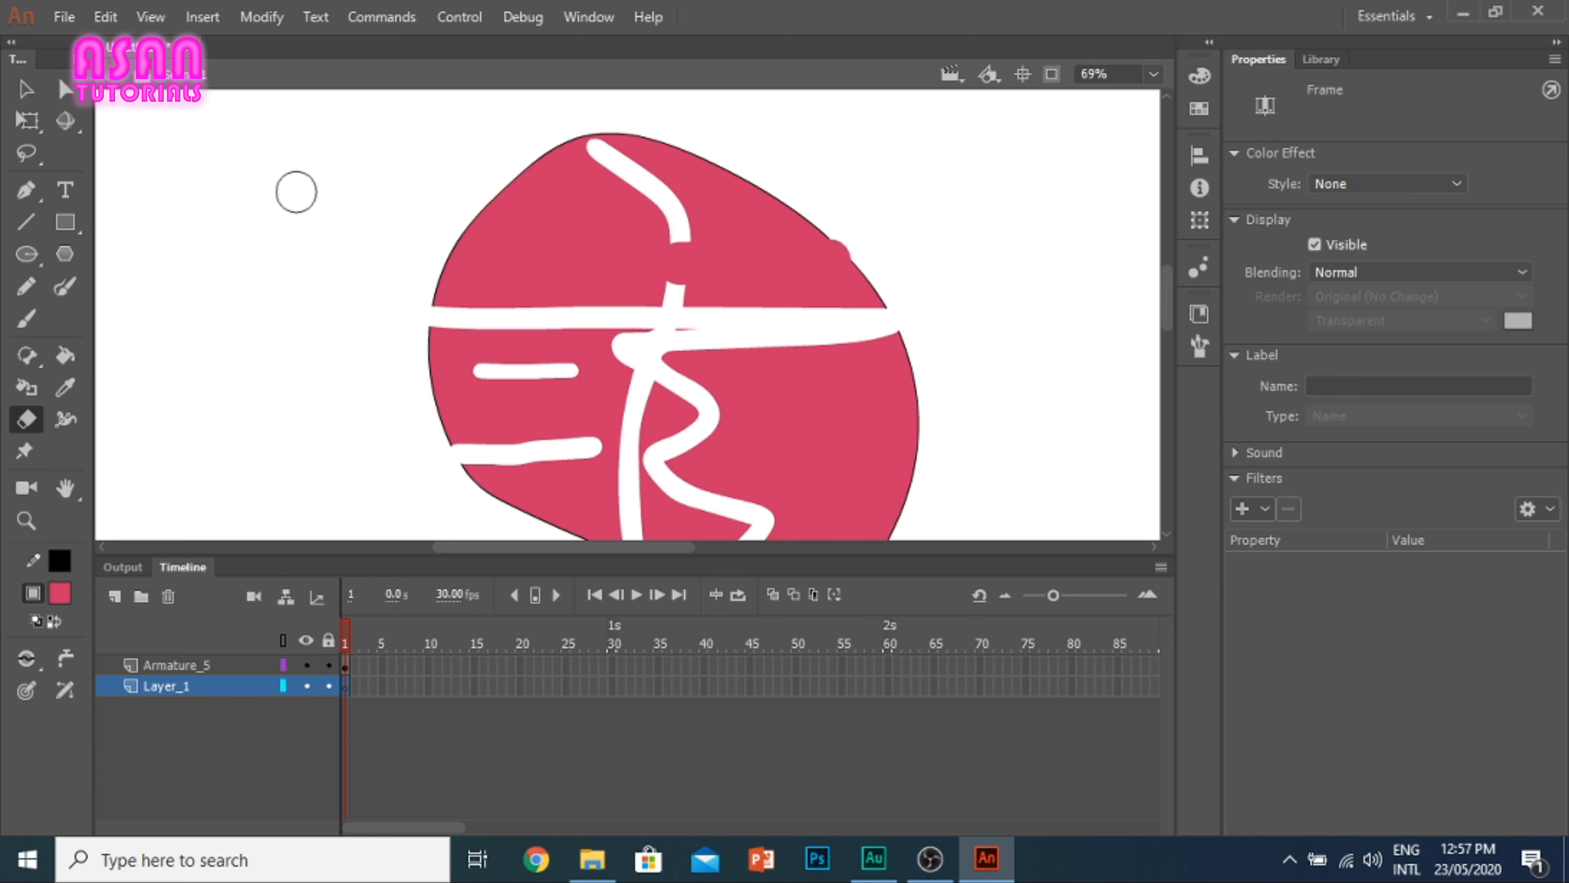
left_click(304, 261)
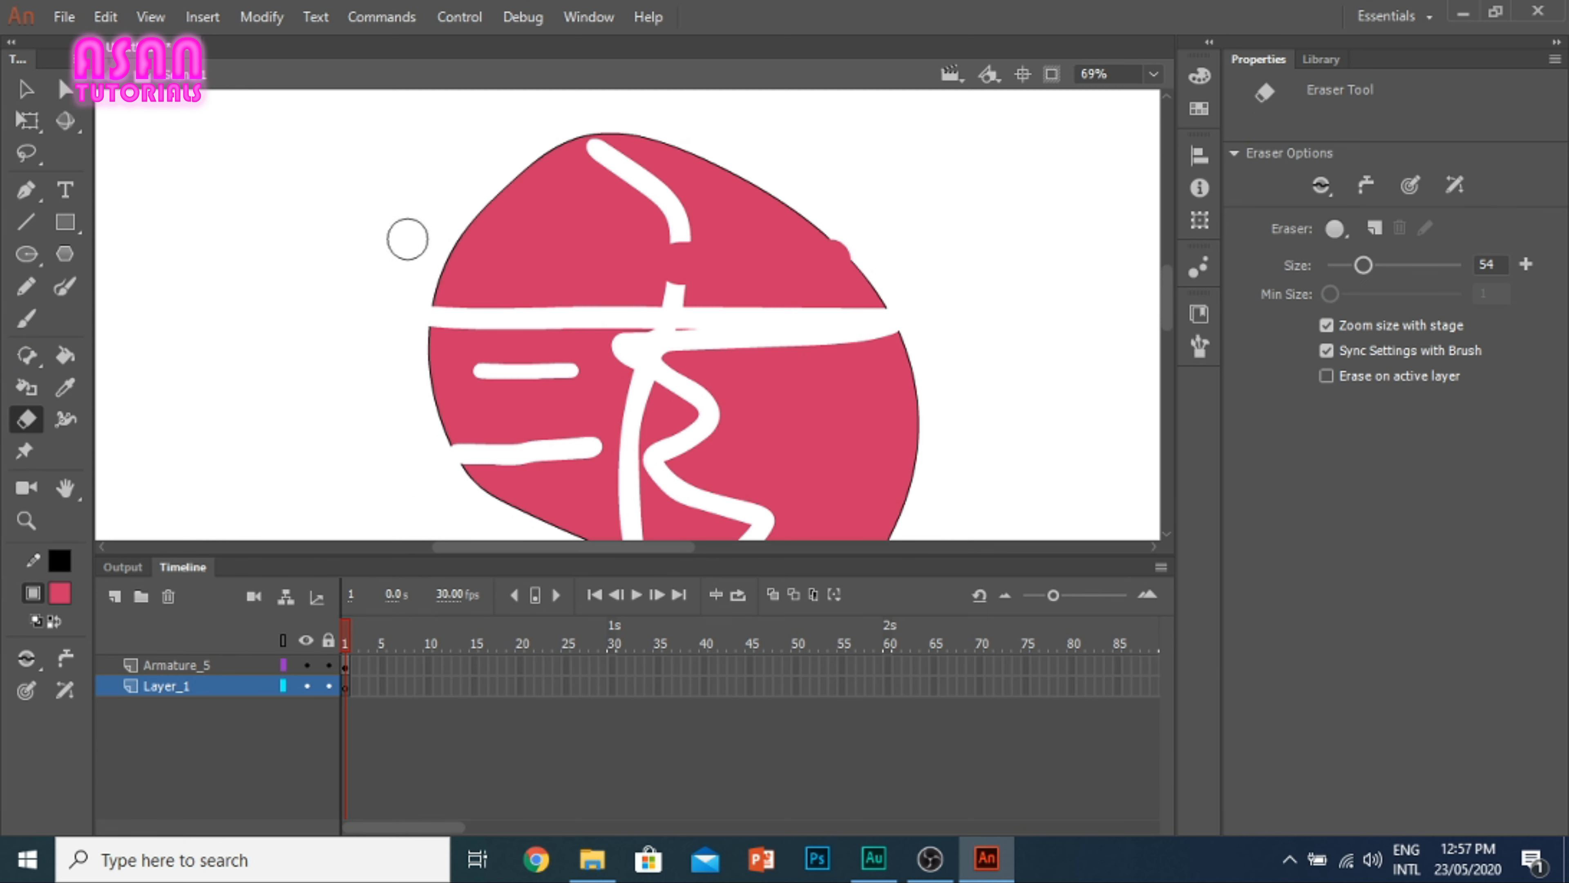
mouse_move(435, 147)
left_mouse_down()
mouse_move(454, 394)
mouse_move(871, 322)
left_mouse_up()
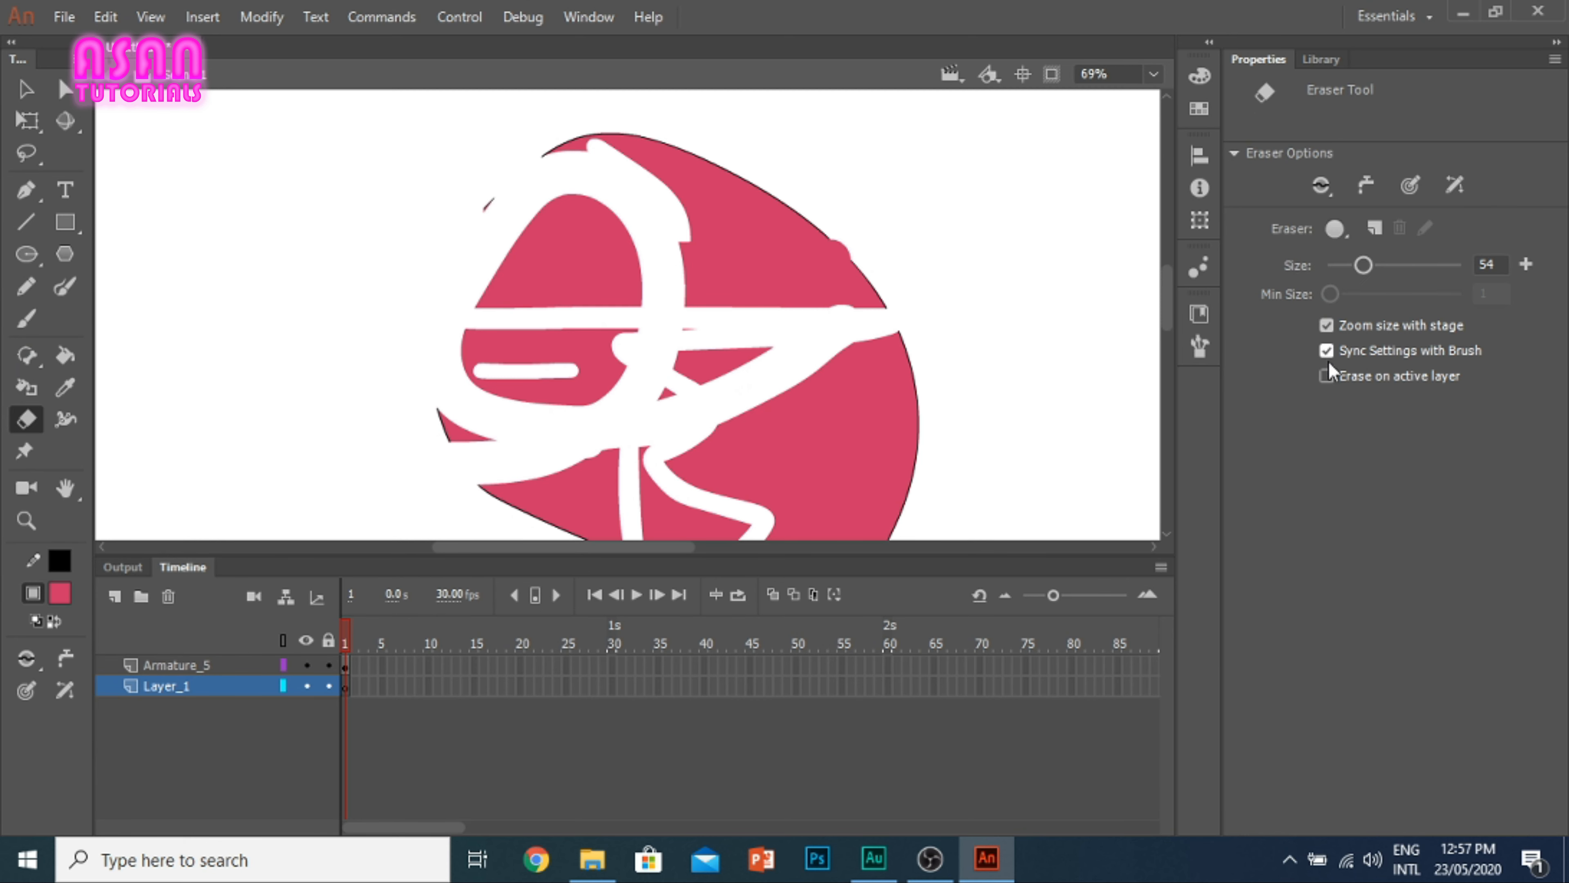
left_click(1326, 378)
scroll(721, 310, "down", 2)
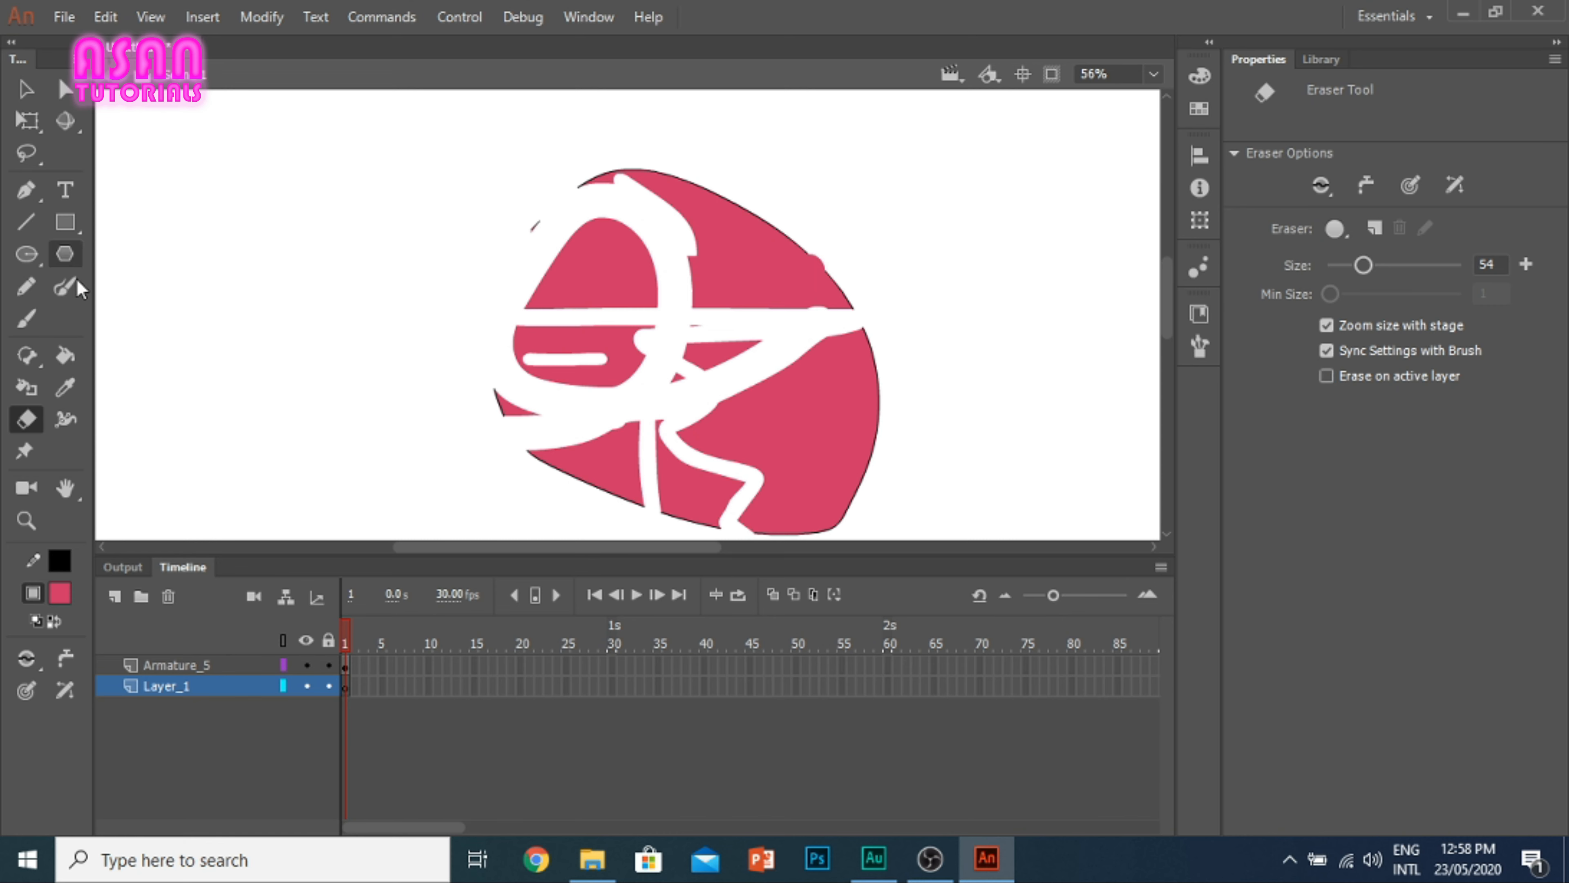
Step: Paint a pinkish-red Brush stroke on Layer_1 beside the shape, add a new layer, and paint an orange stroke below it
left_click(25, 318)
left_click_drag(193, 301, 340, 314)
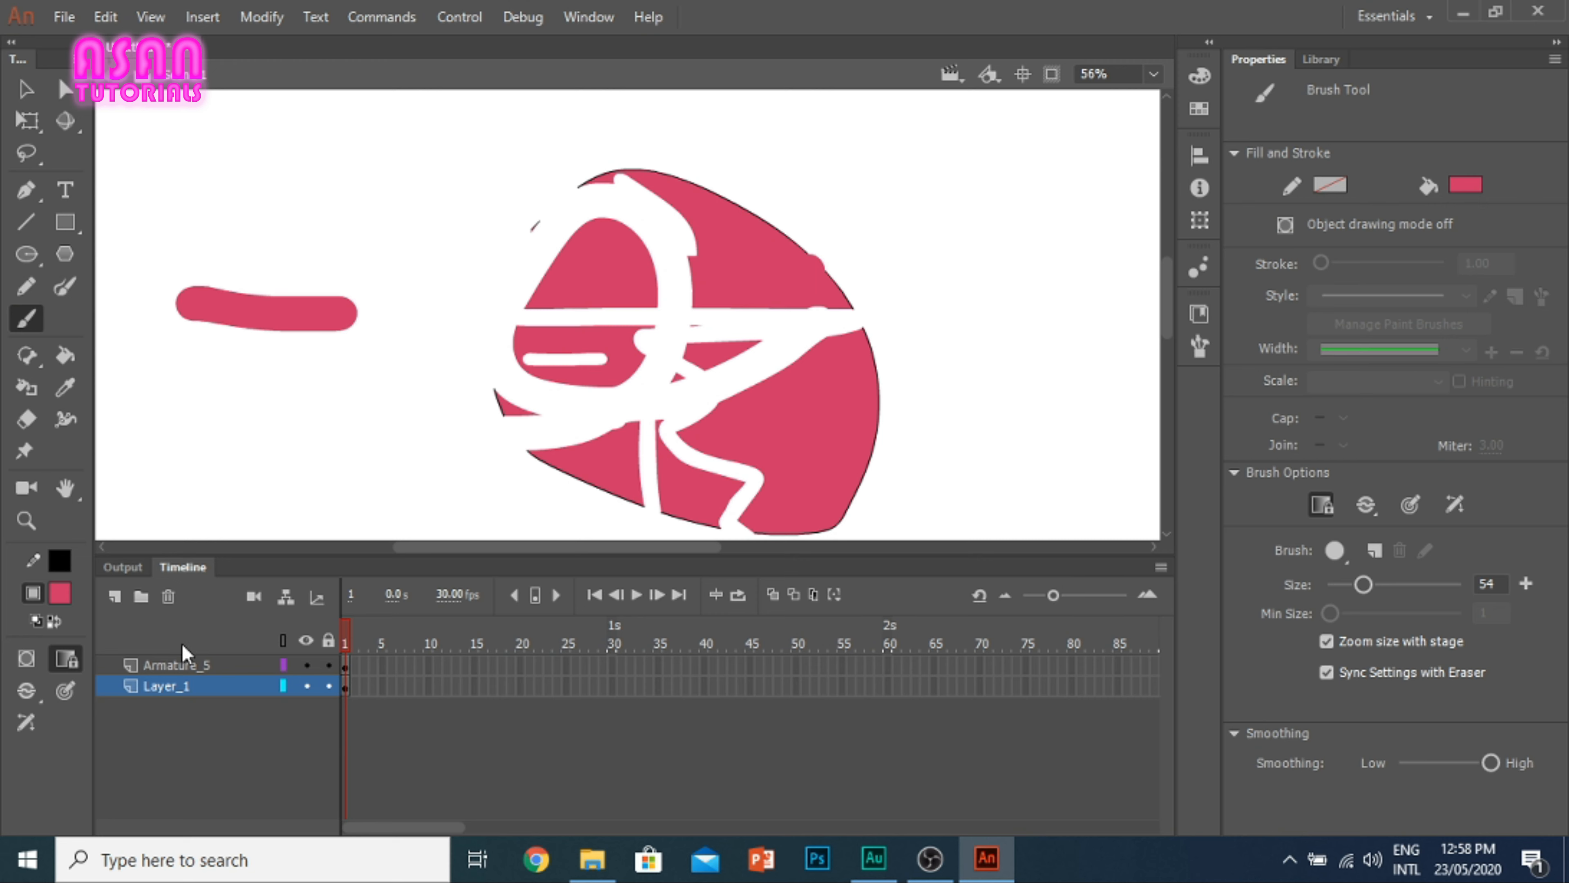
left_click(114, 596)
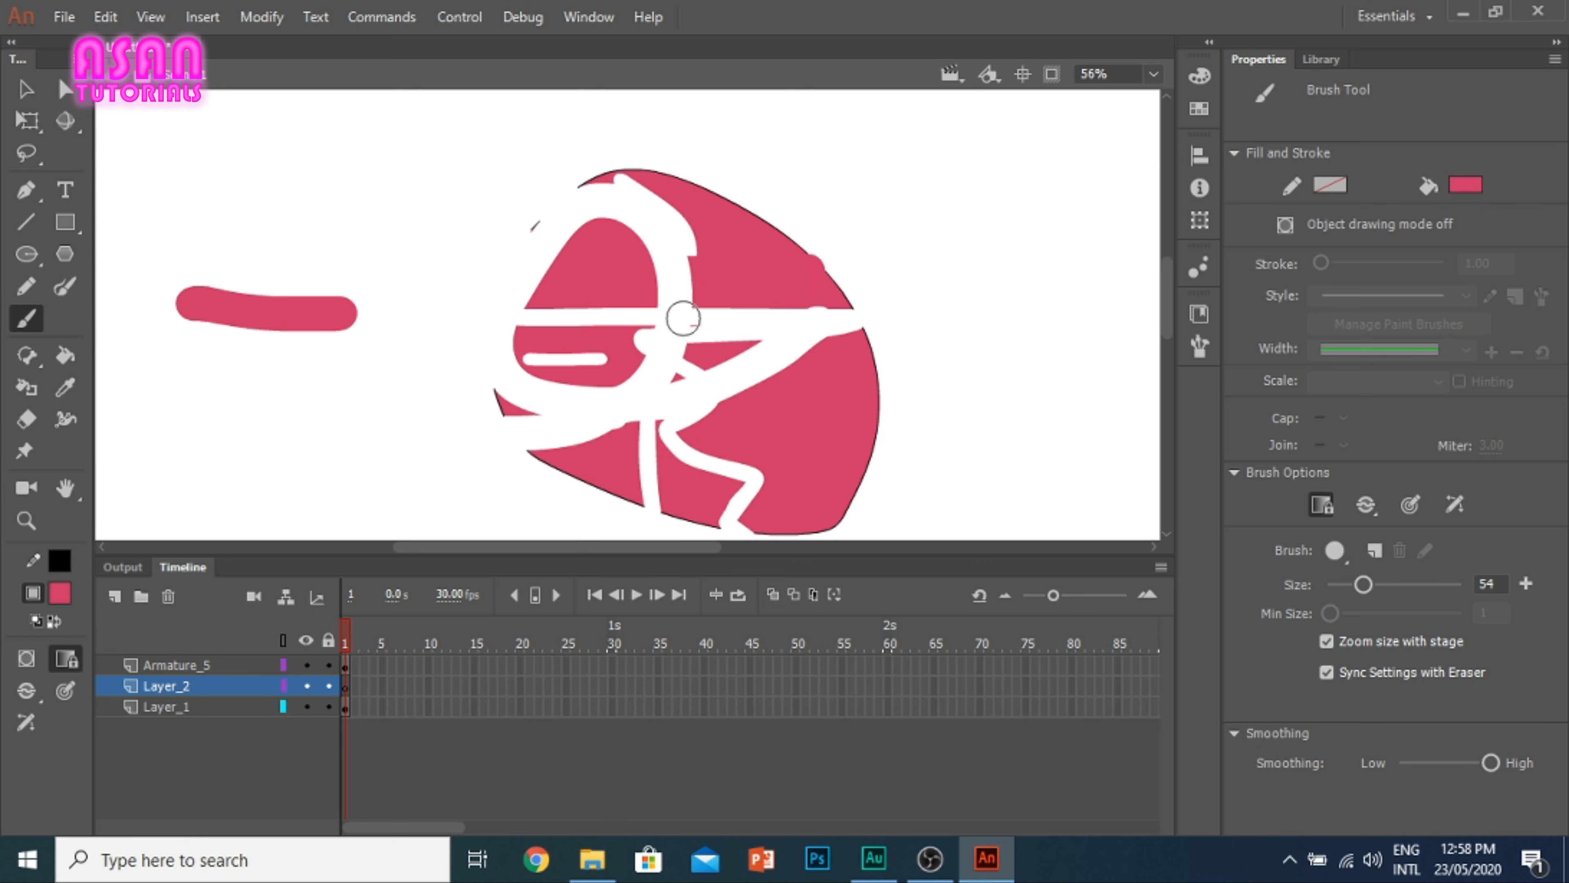
left_click(1465, 184)
left_click(1347, 427)
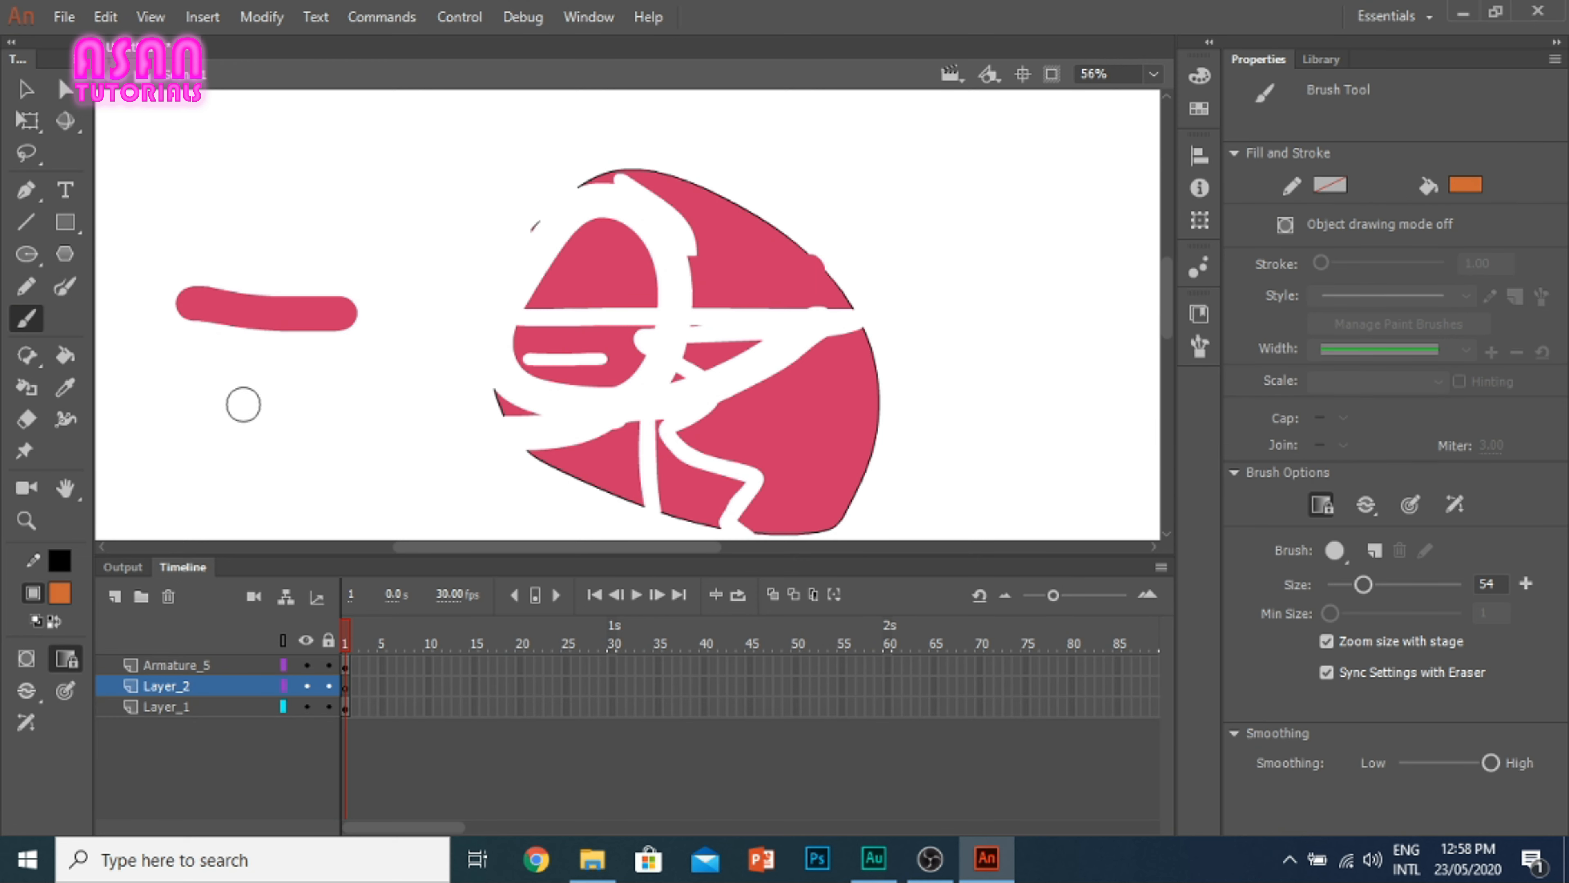
mouse_move(210, 396)
left_mouse_down()
mouse_move(195, 393)
mouse_move(415, 387)
left_mouse_up()
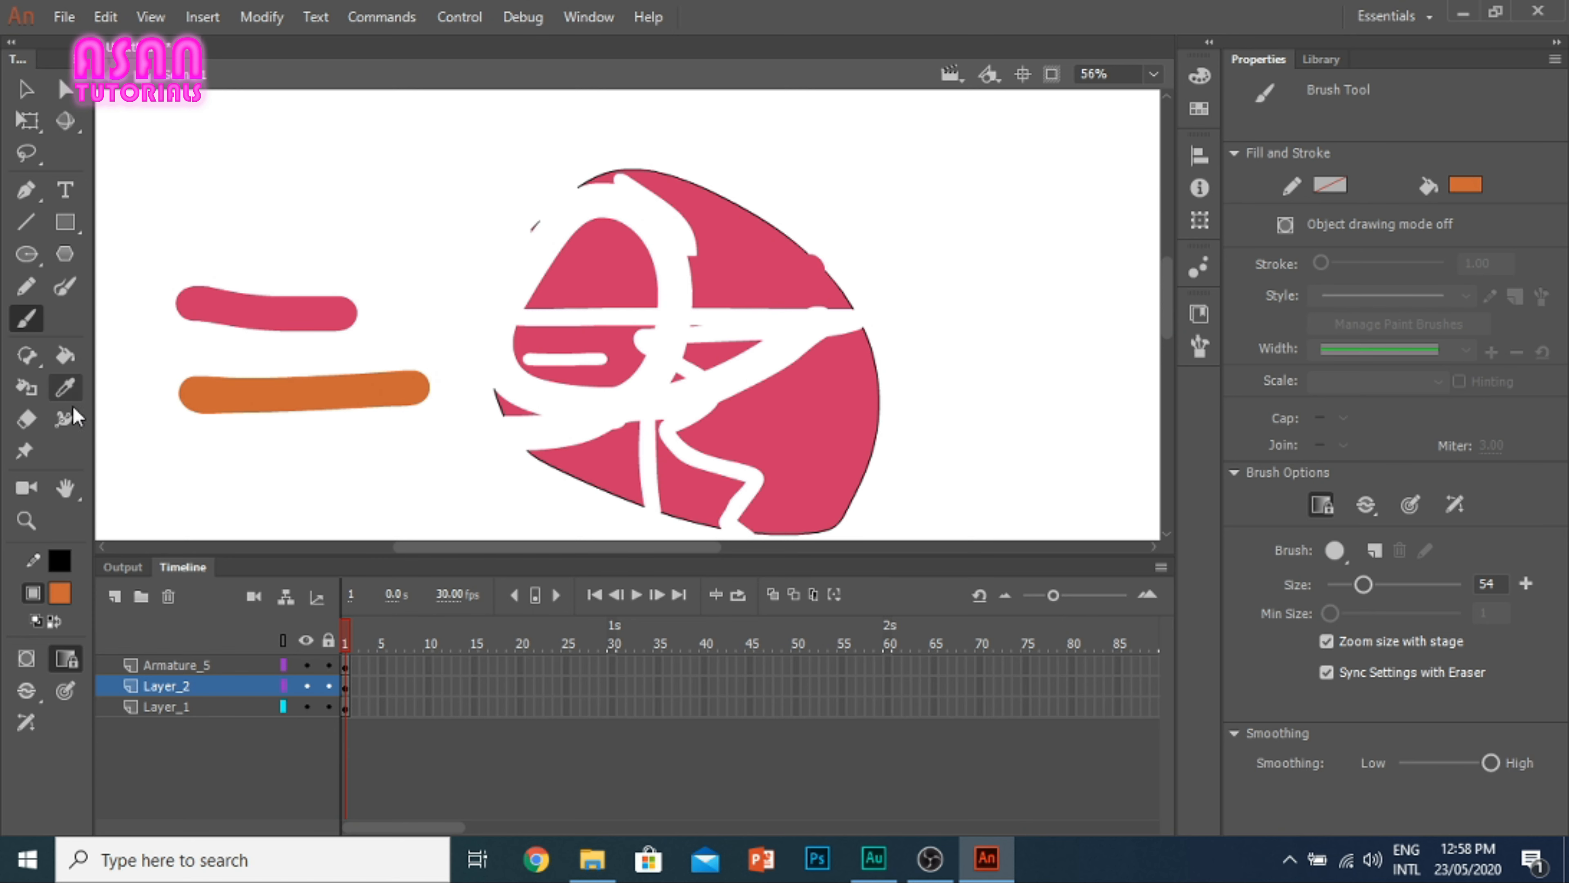
Step: Erase most of Layer_2's orange stroke with erase on active layer enabled, and erase across the pinkish-red stroke with that option off
left_click(30, 421)
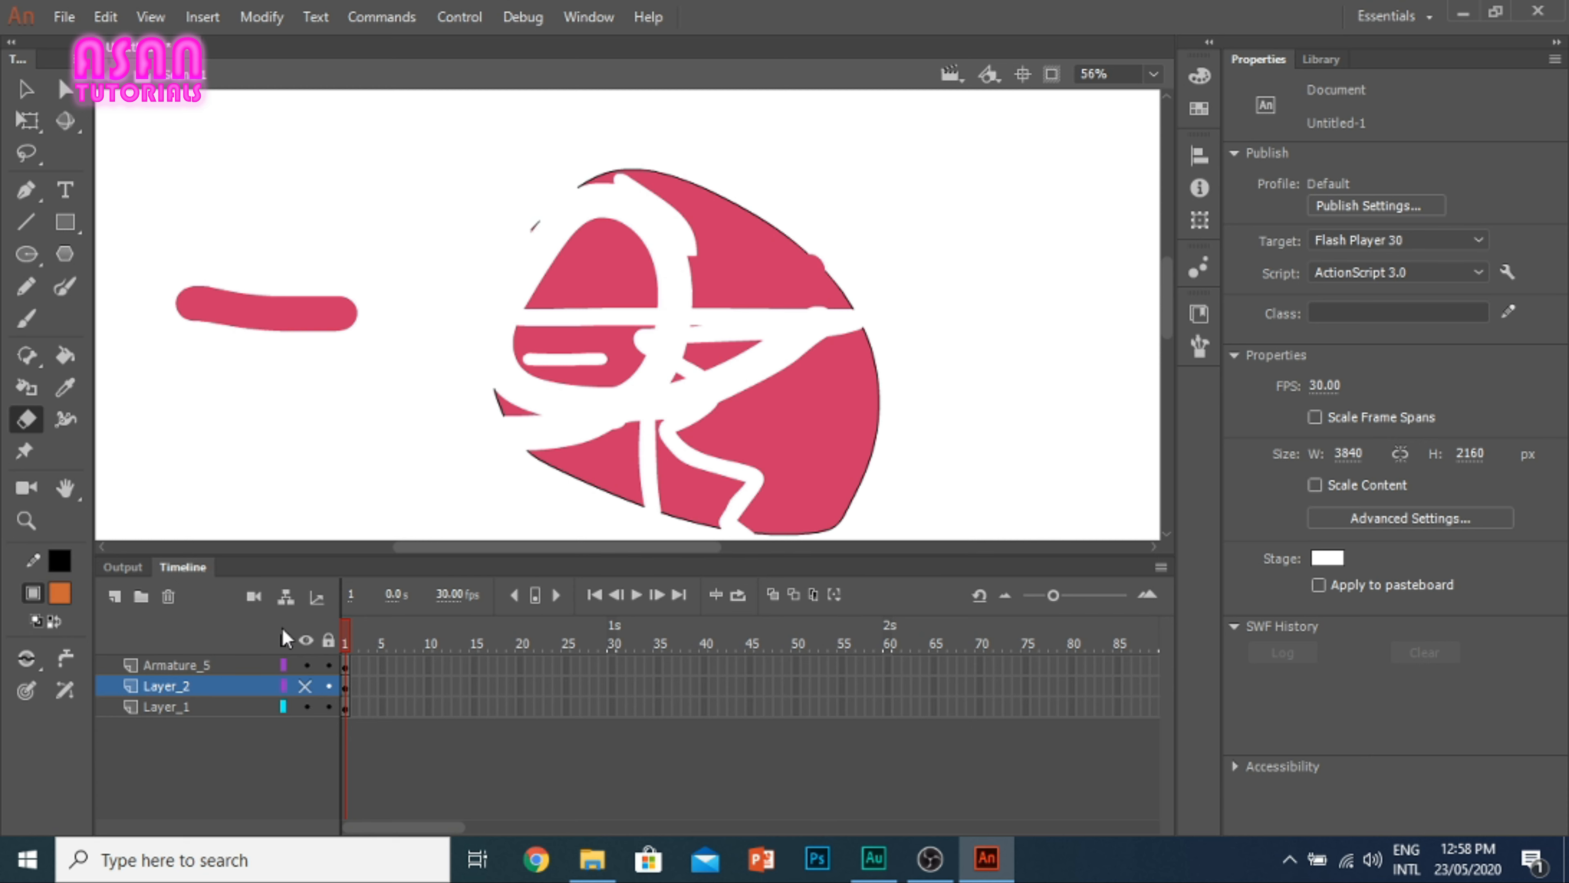
left_click(307, 684)
mouse_move(298, 378)
left_mouse_down()
mouse_move(301, 412)
mouse_move(250, 229)
mouse_move(308, 425)
mouse_move(511, 362)
mouse_move(256, 382)
mouse_move(190, 275)
mouse_move(103, 429)
left_mouse_up()
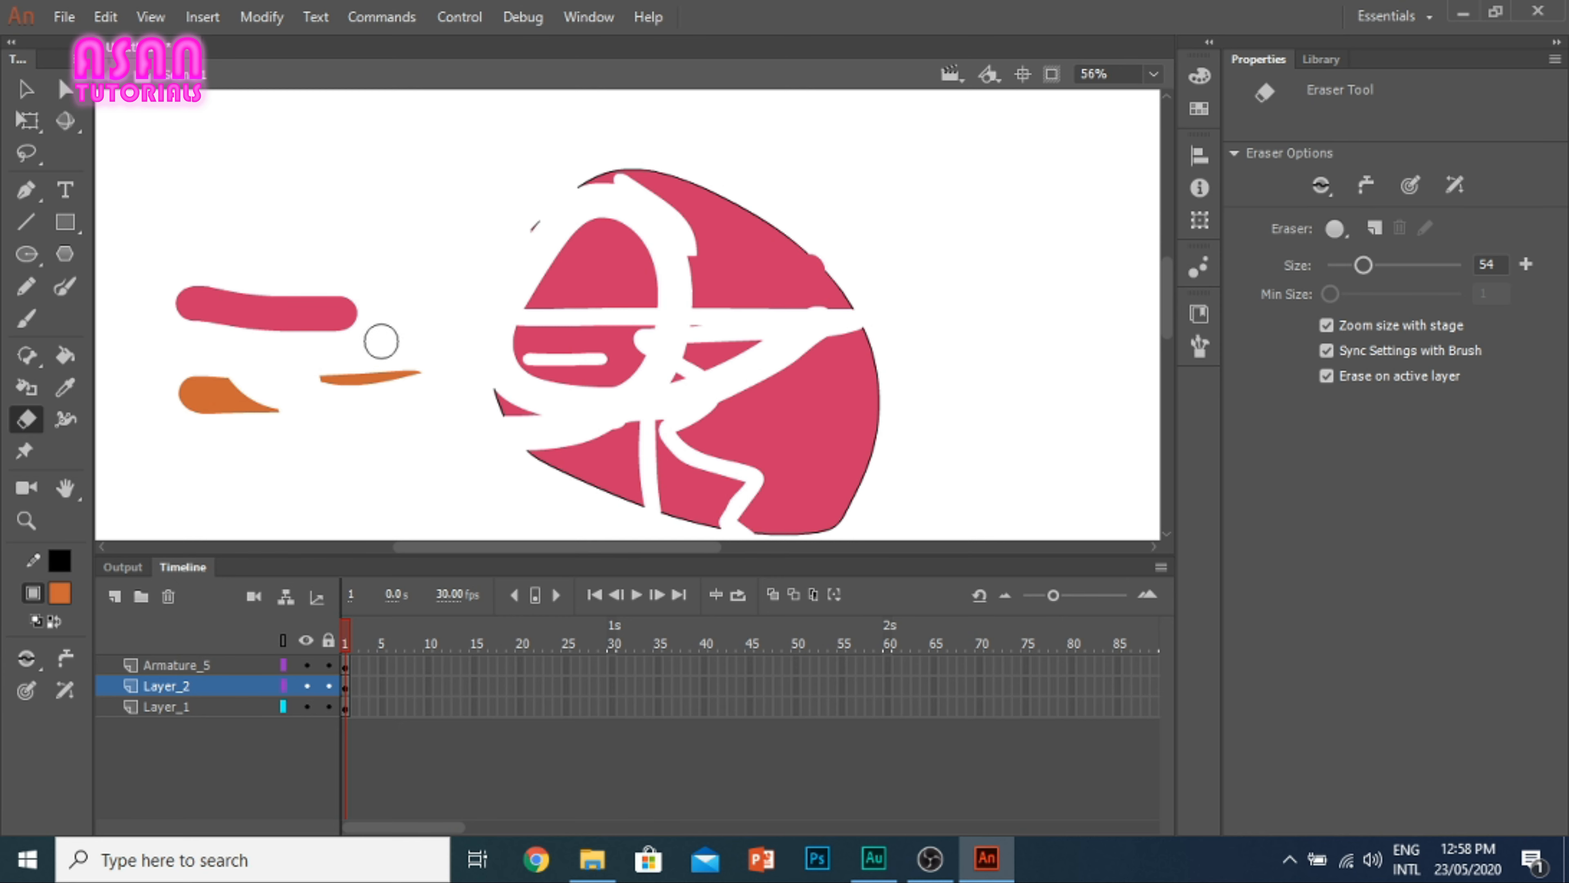
mouse_move(369, 389)
left_mouse_down()
mouse_move(211, 331)
mouse_move(253, 292)
mouse_move(198, 391)
mouse_move(272, 416)
mouse_move(296, 317)
mouse_move(277, 273)
mouse_move(327, 357)
mouse_move(376, 341)
left_mouse_up()
key("ctrl+z")
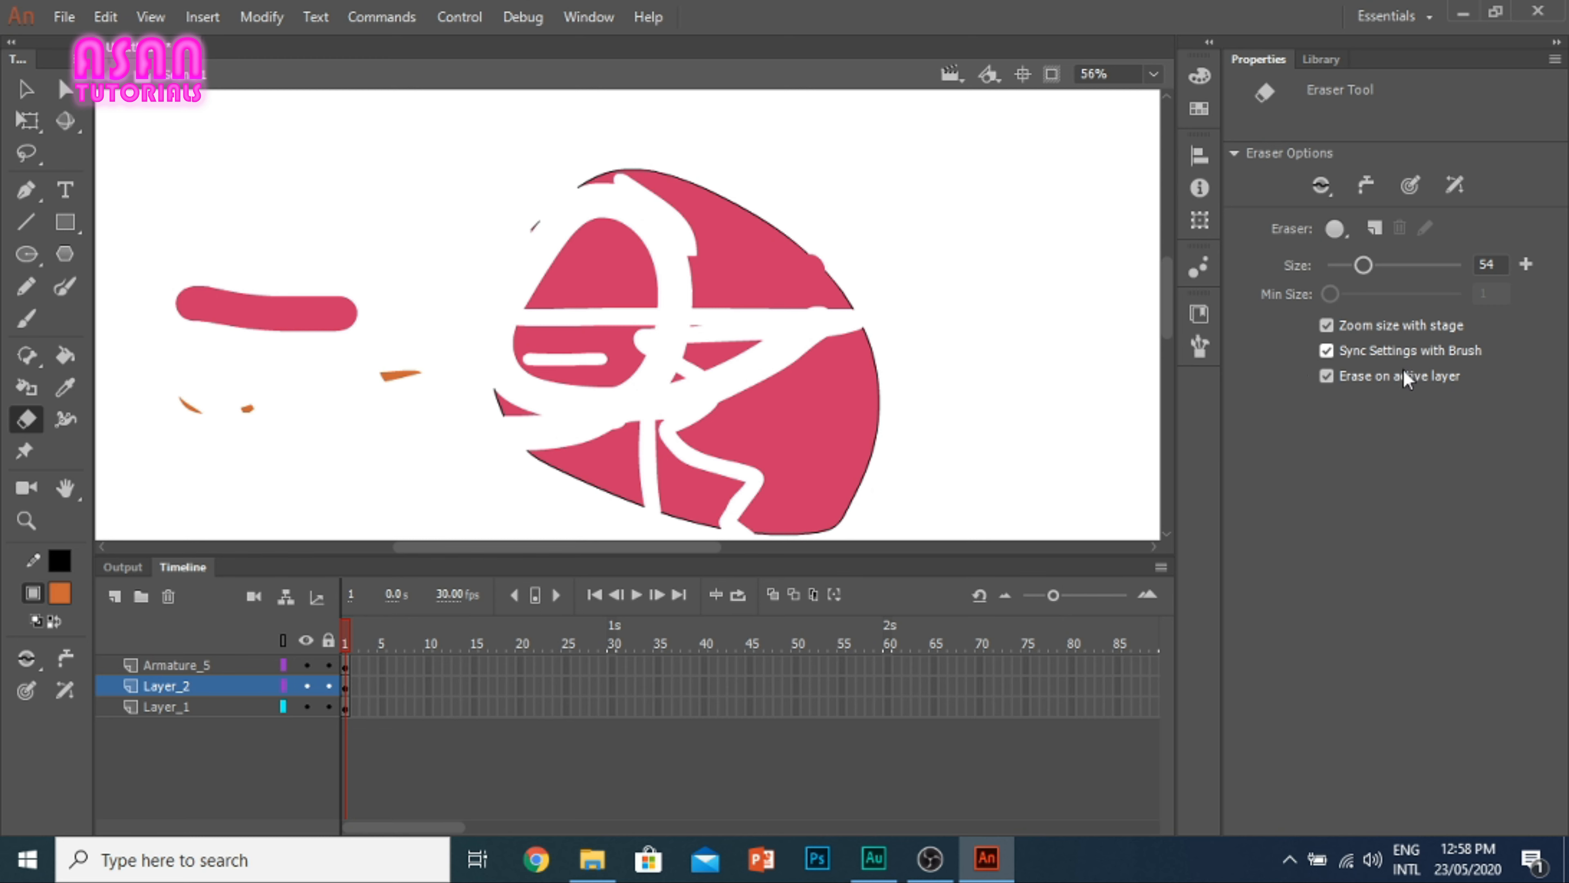
left_click(1327, 376)
left_click_drag(277, 399, 375, 413)
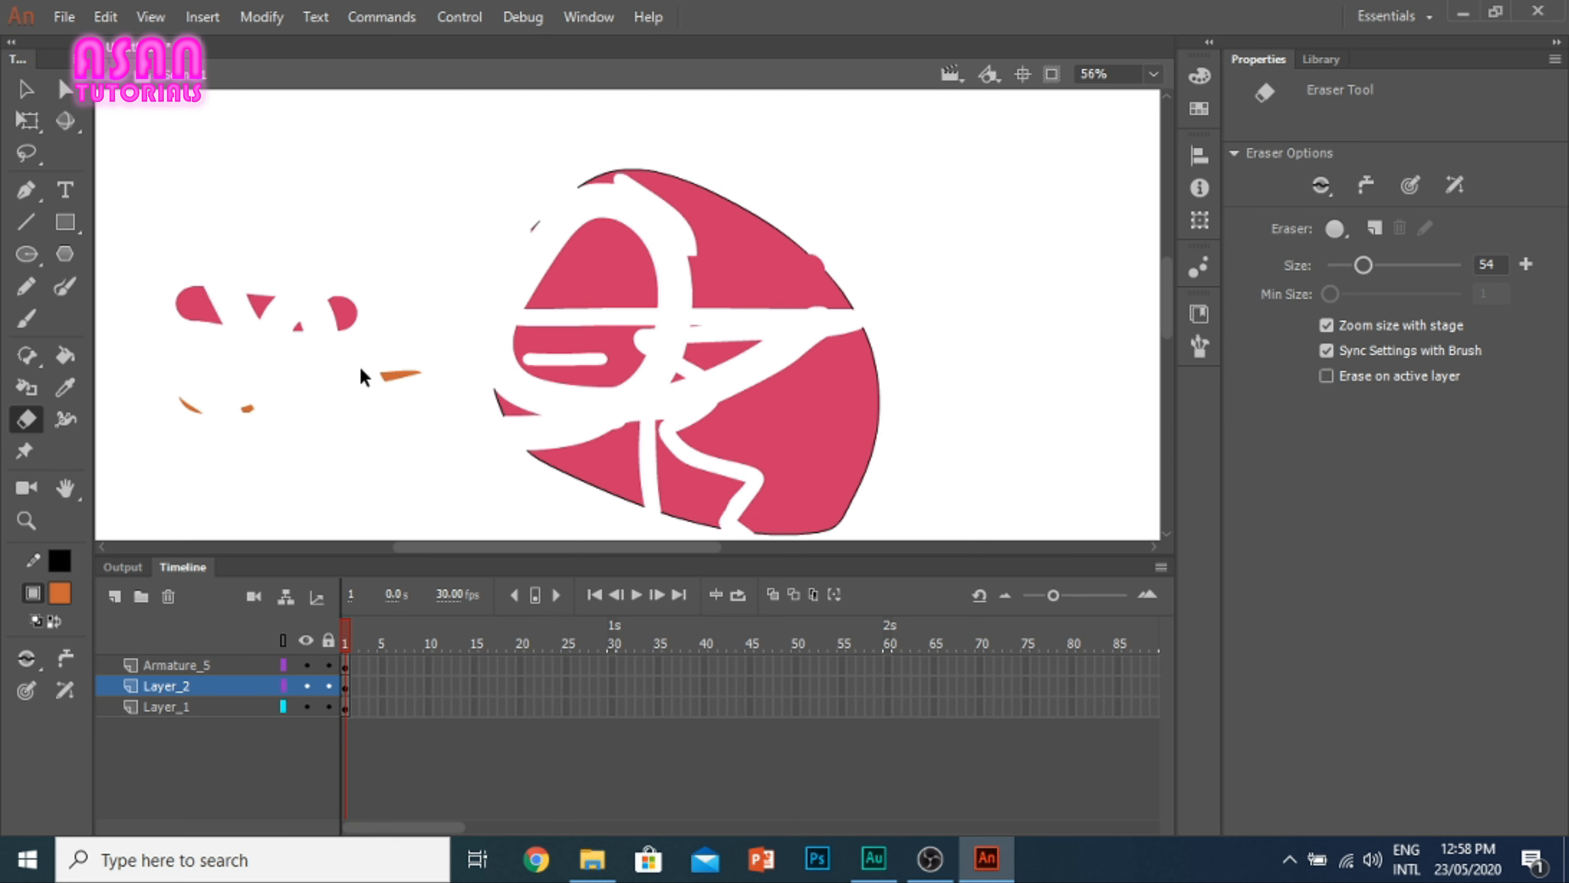
Step: Select all the artwork on the stage and delete it
scroll(361, 371, "down", 2)
left_click(25, 86)
left_click_drag(762, 527, 157, 212)
key("Delete")
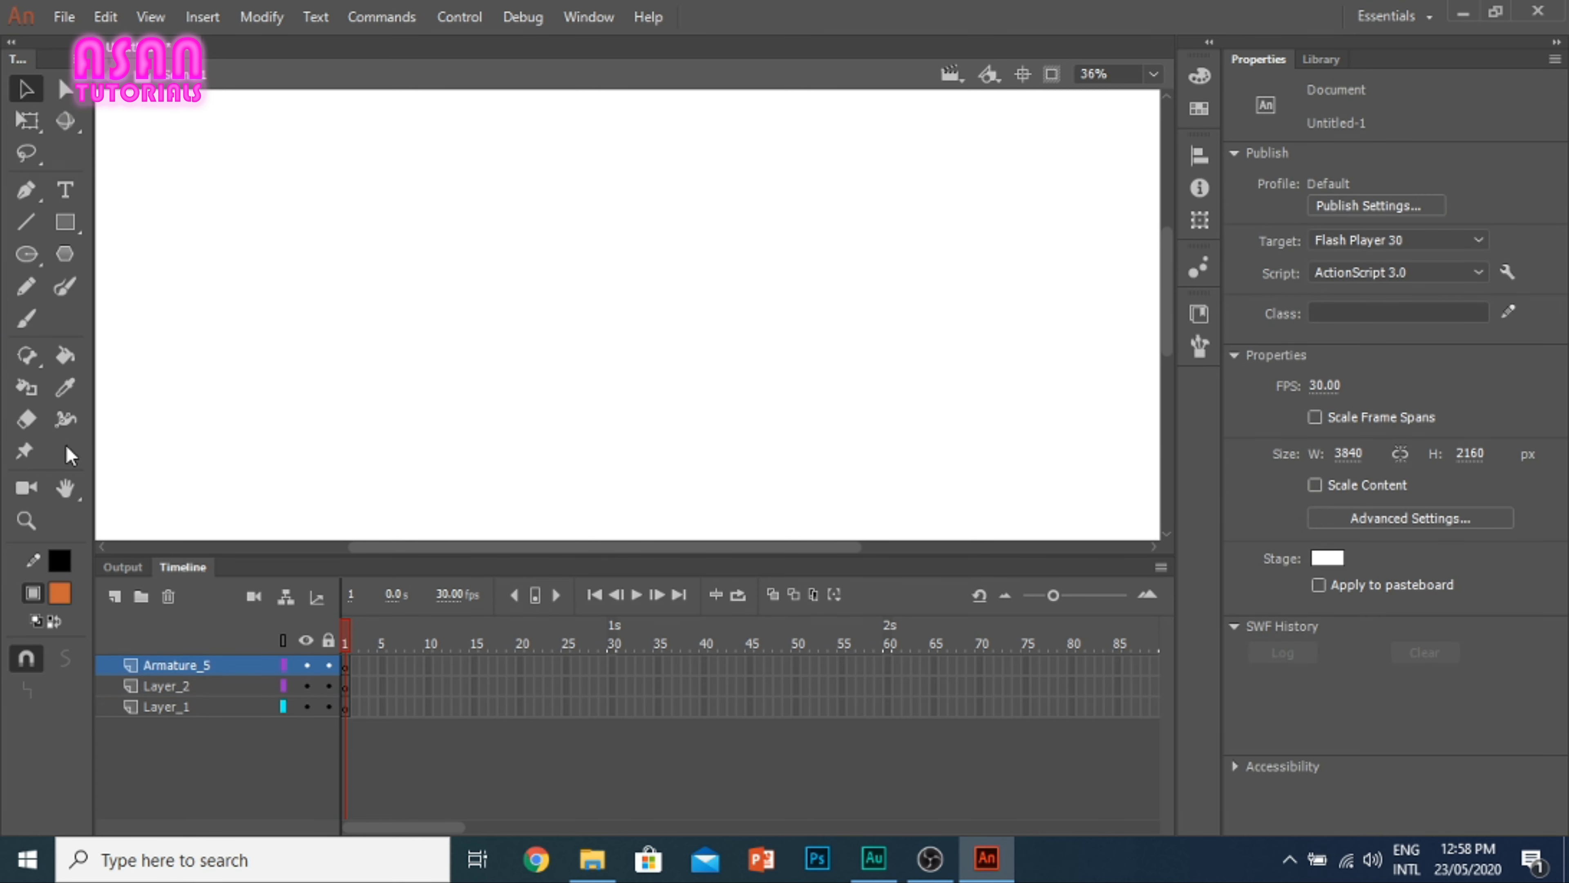
Step: Draw a slightly sloping black line and widen its middle into a leaf shape with the Width tool
left_click(33, 225)
left_click_drag(449, 209, 769, 245)
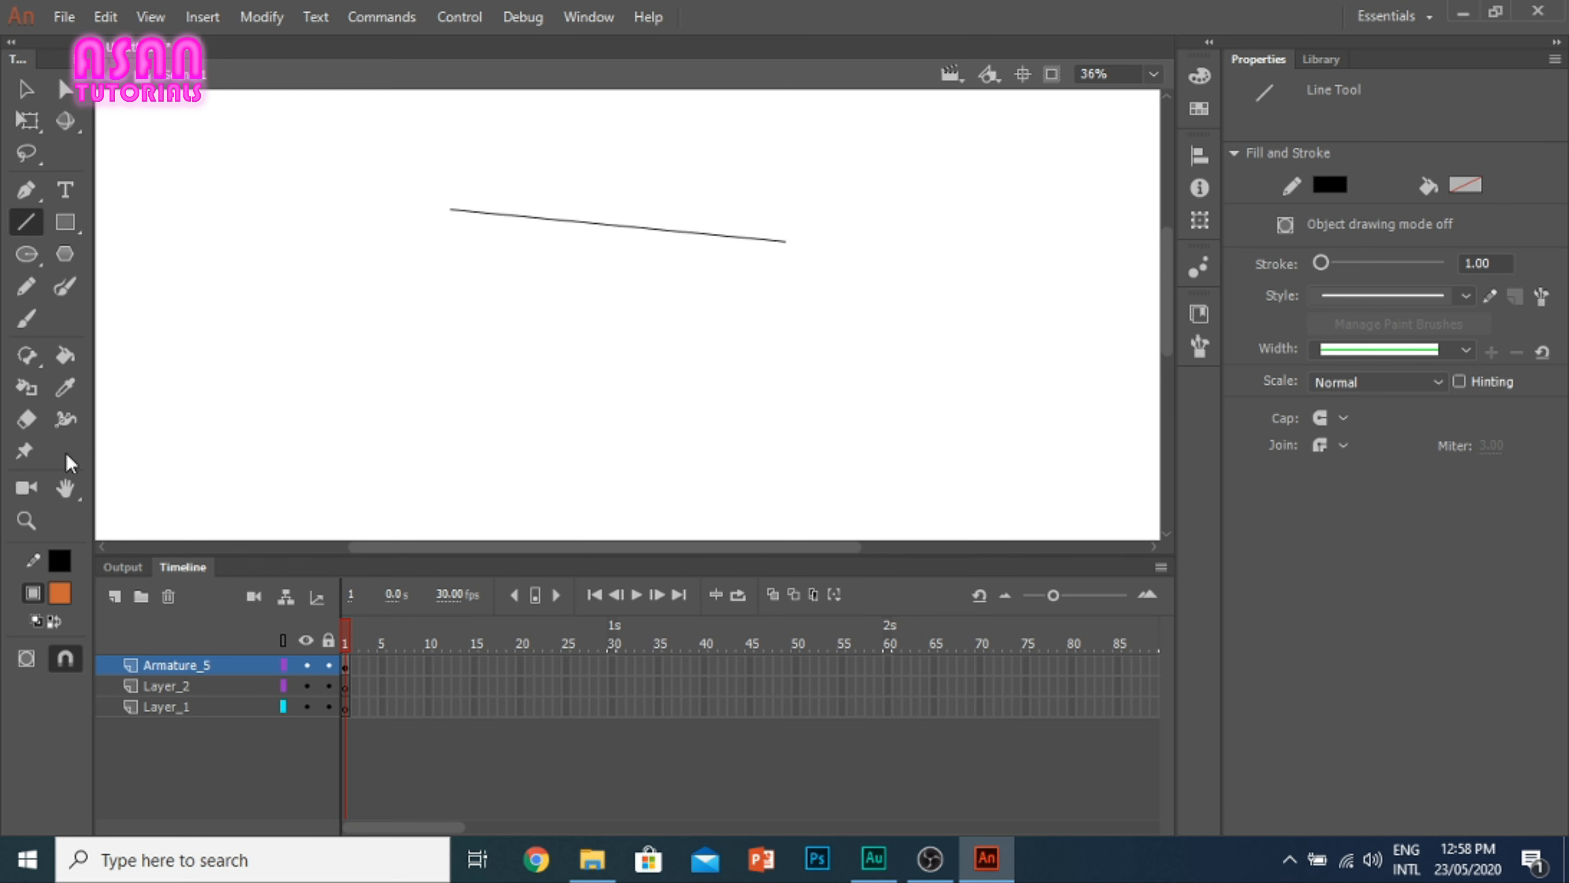
left_click(65, 422)
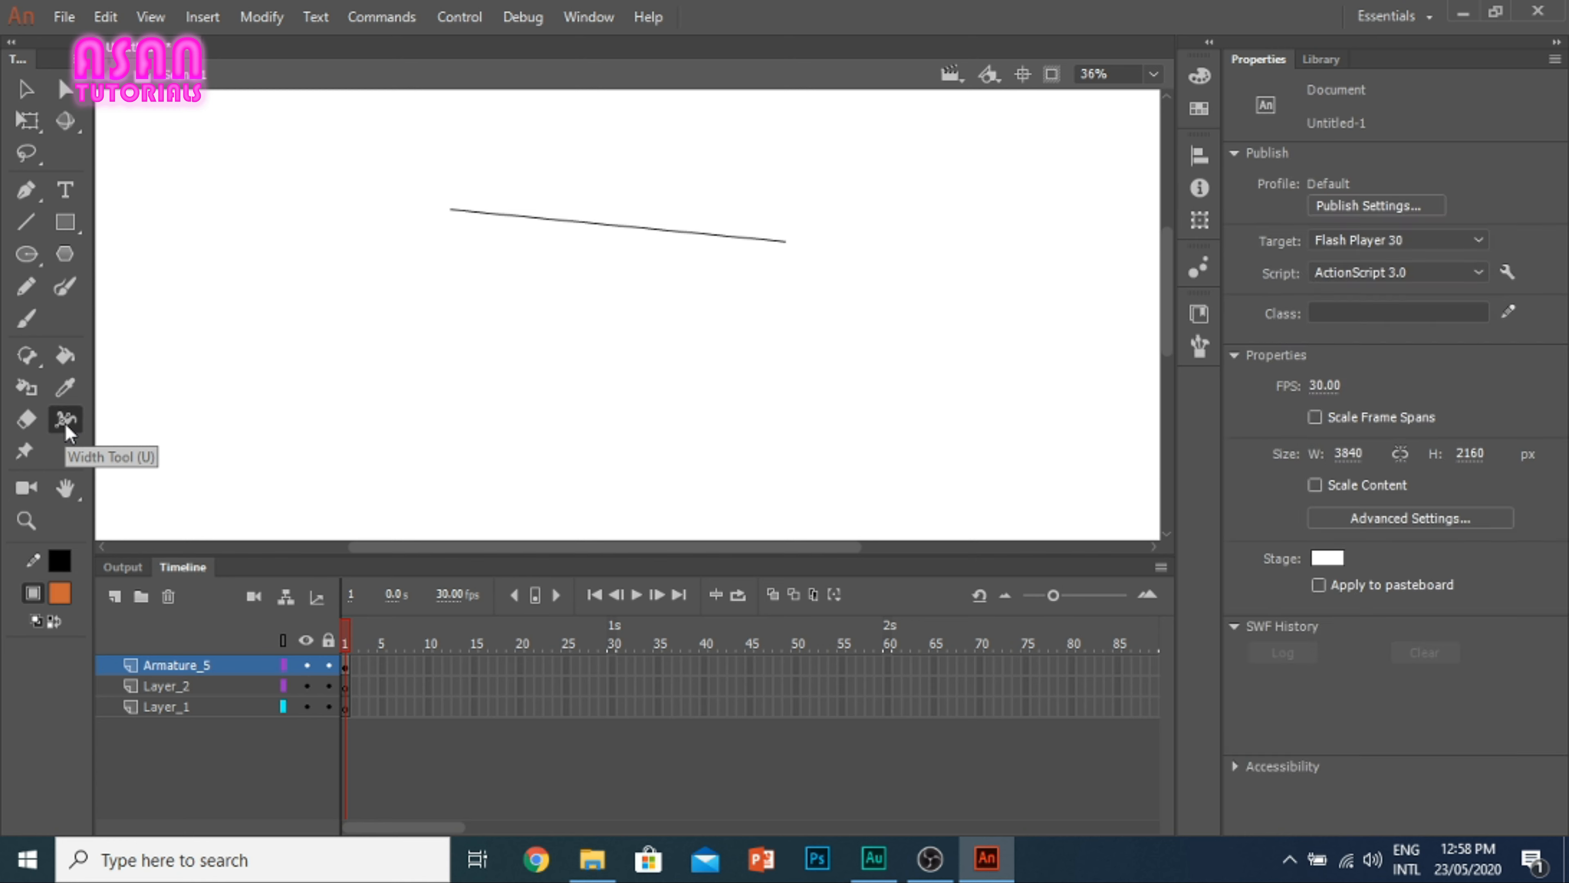
left_click(608, 224)
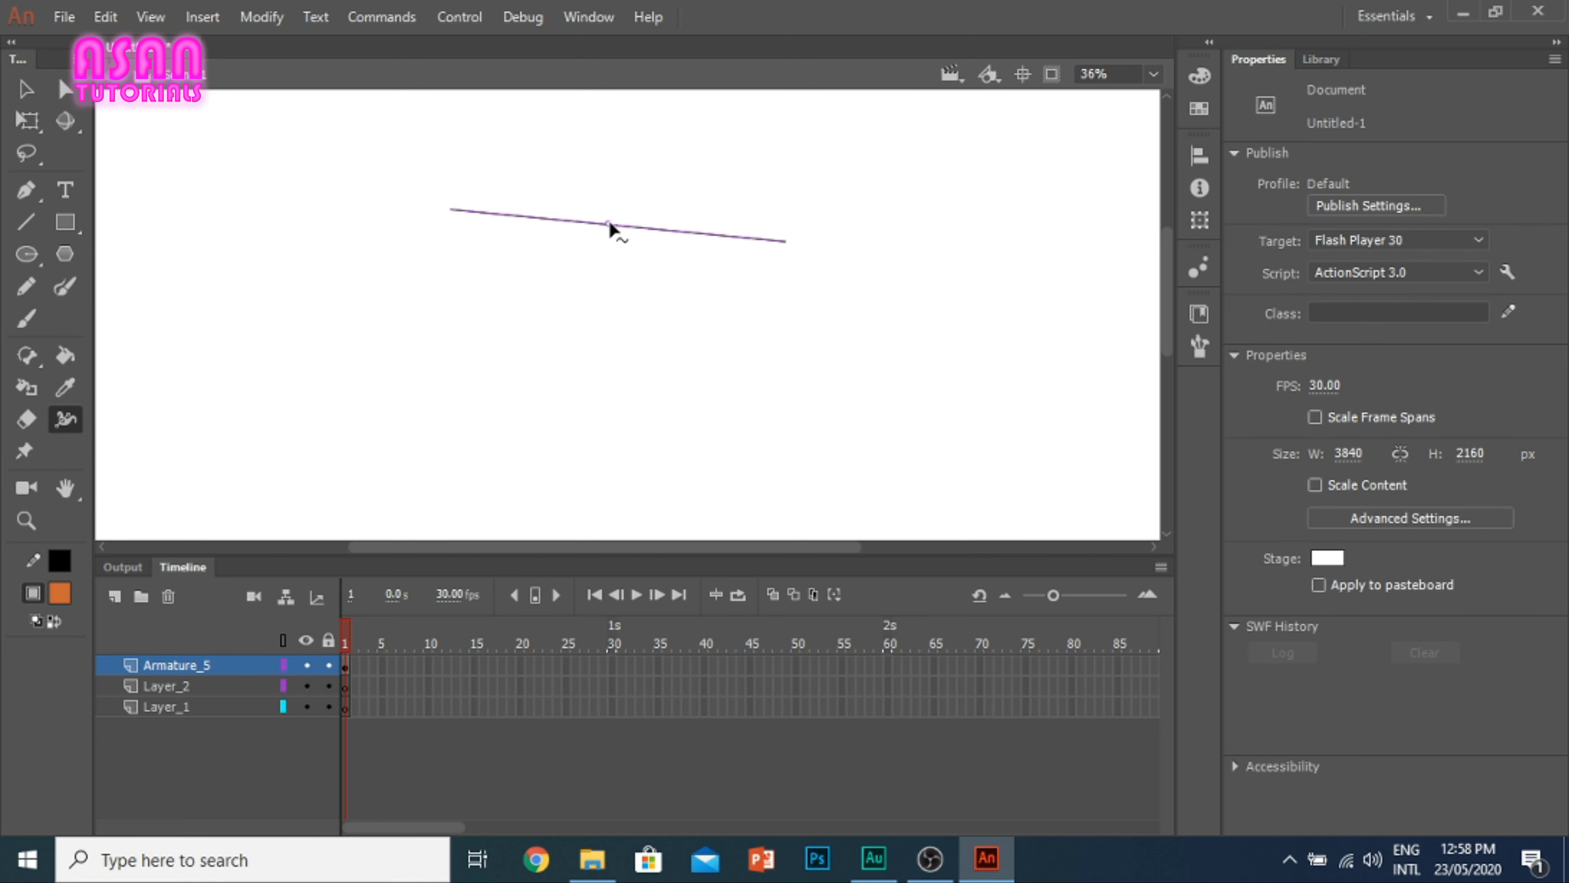
scroll(610, 224, "up", 5)
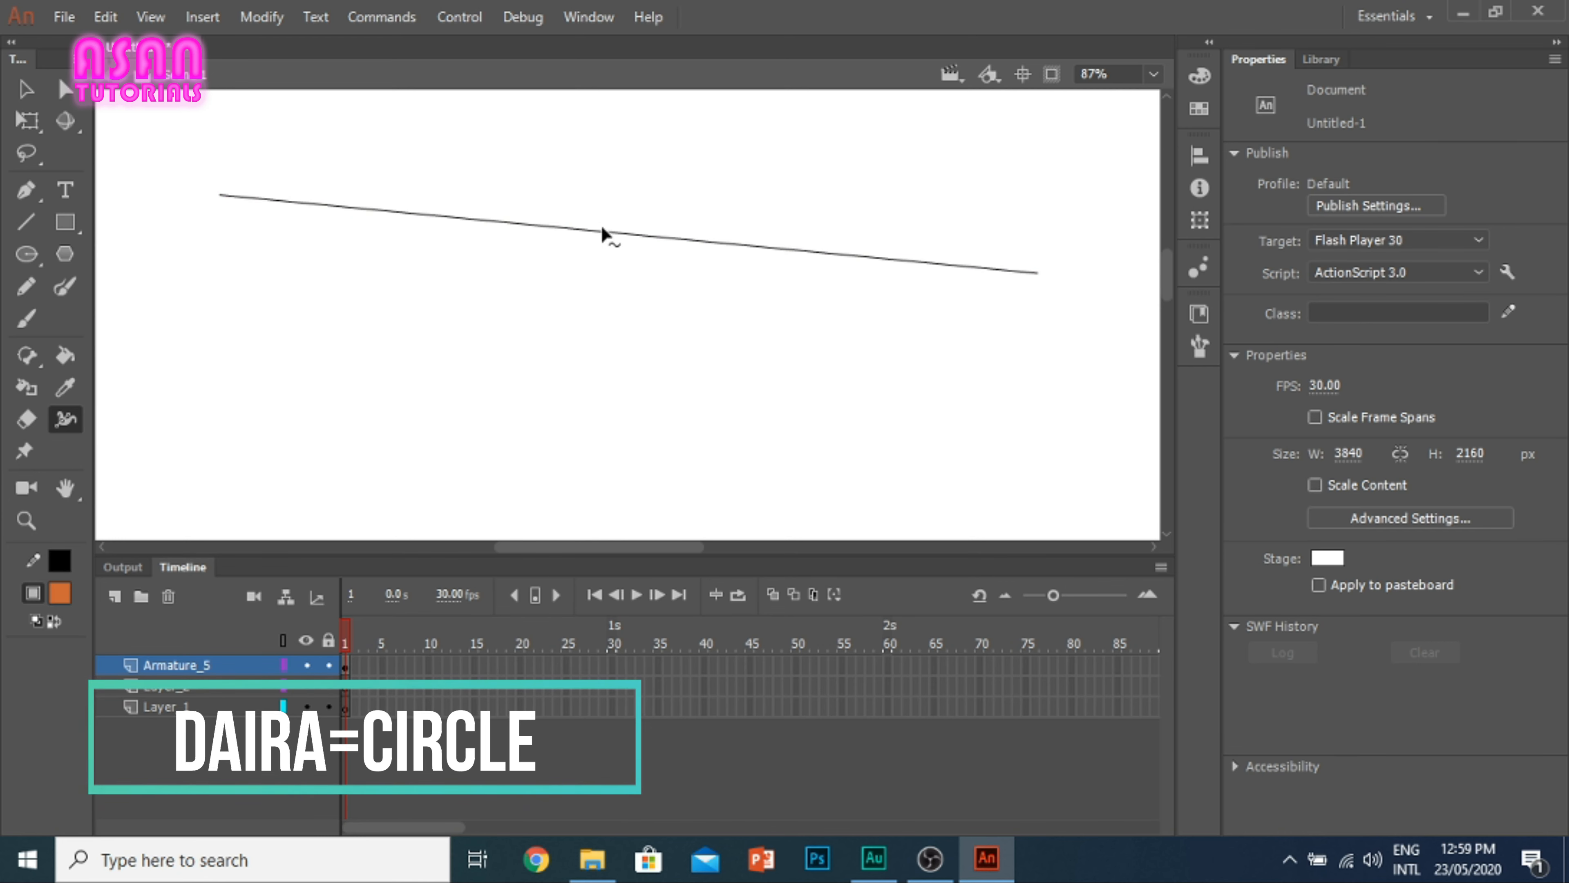
left_click_drag(625, 245, 673, 355)
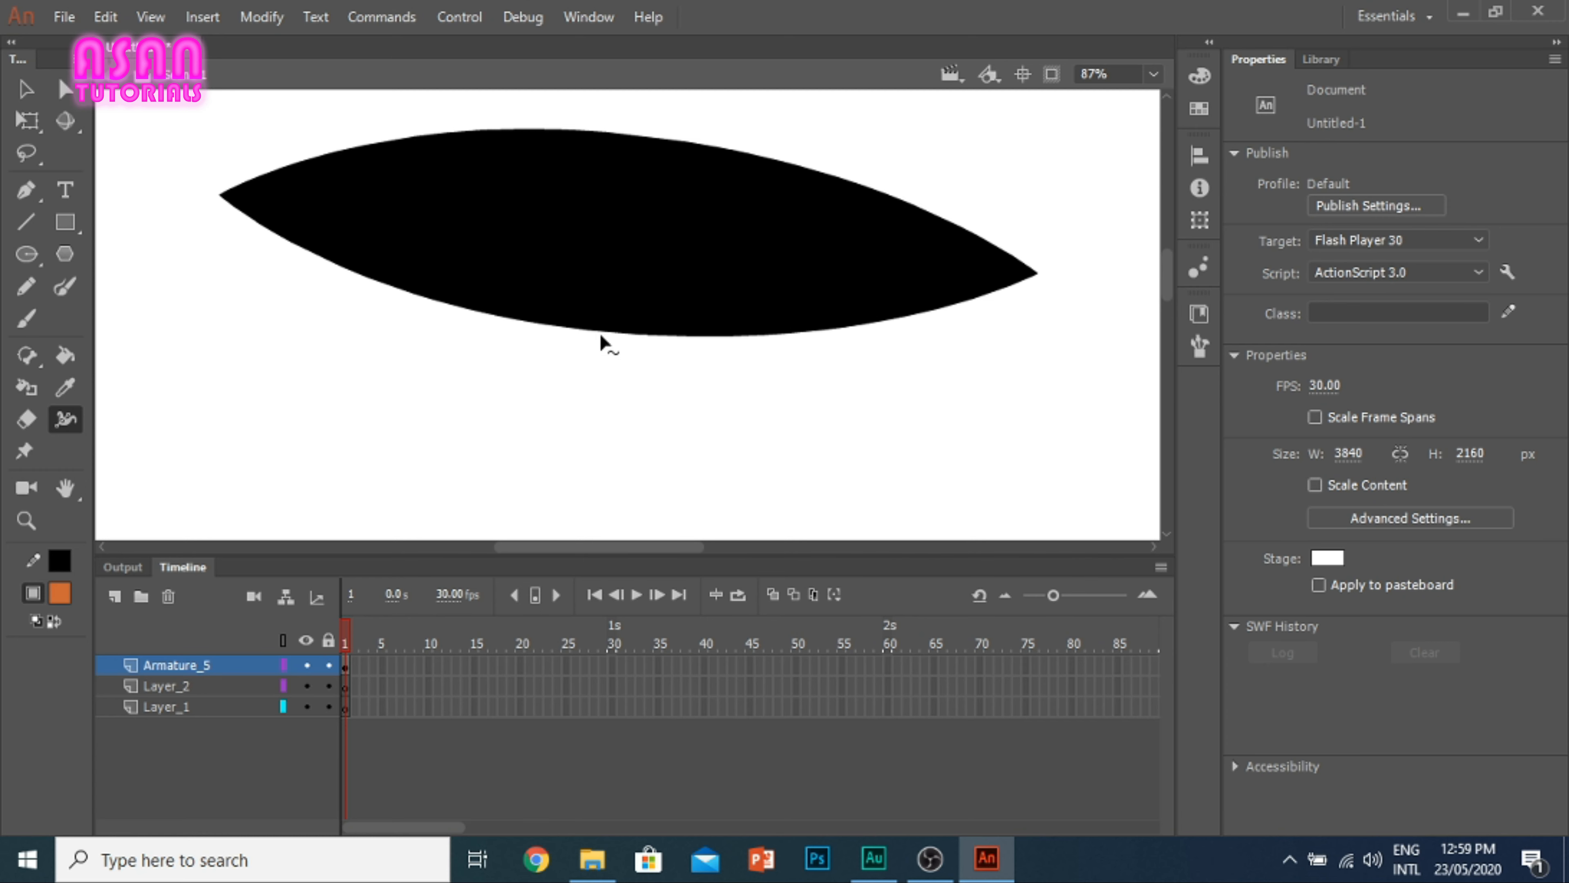
Step: Narrow the line's middle with the Width tool and slide its width point to the left end and over to the right end
left_click_drag(599, 329, 537, 274)
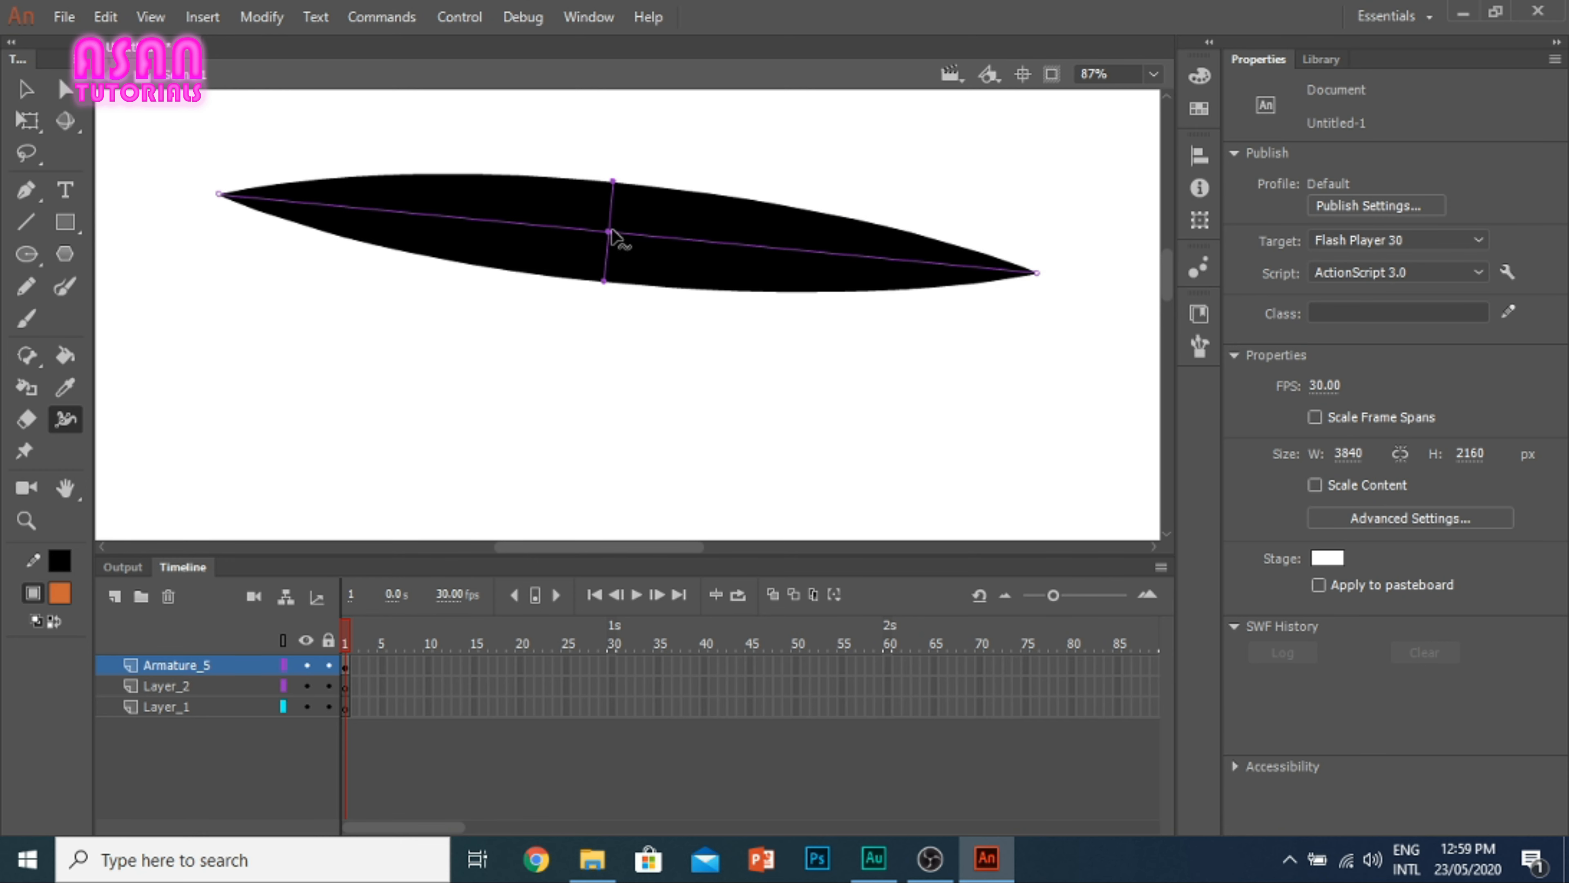
left_click_drag(611, 235, 264, 161)
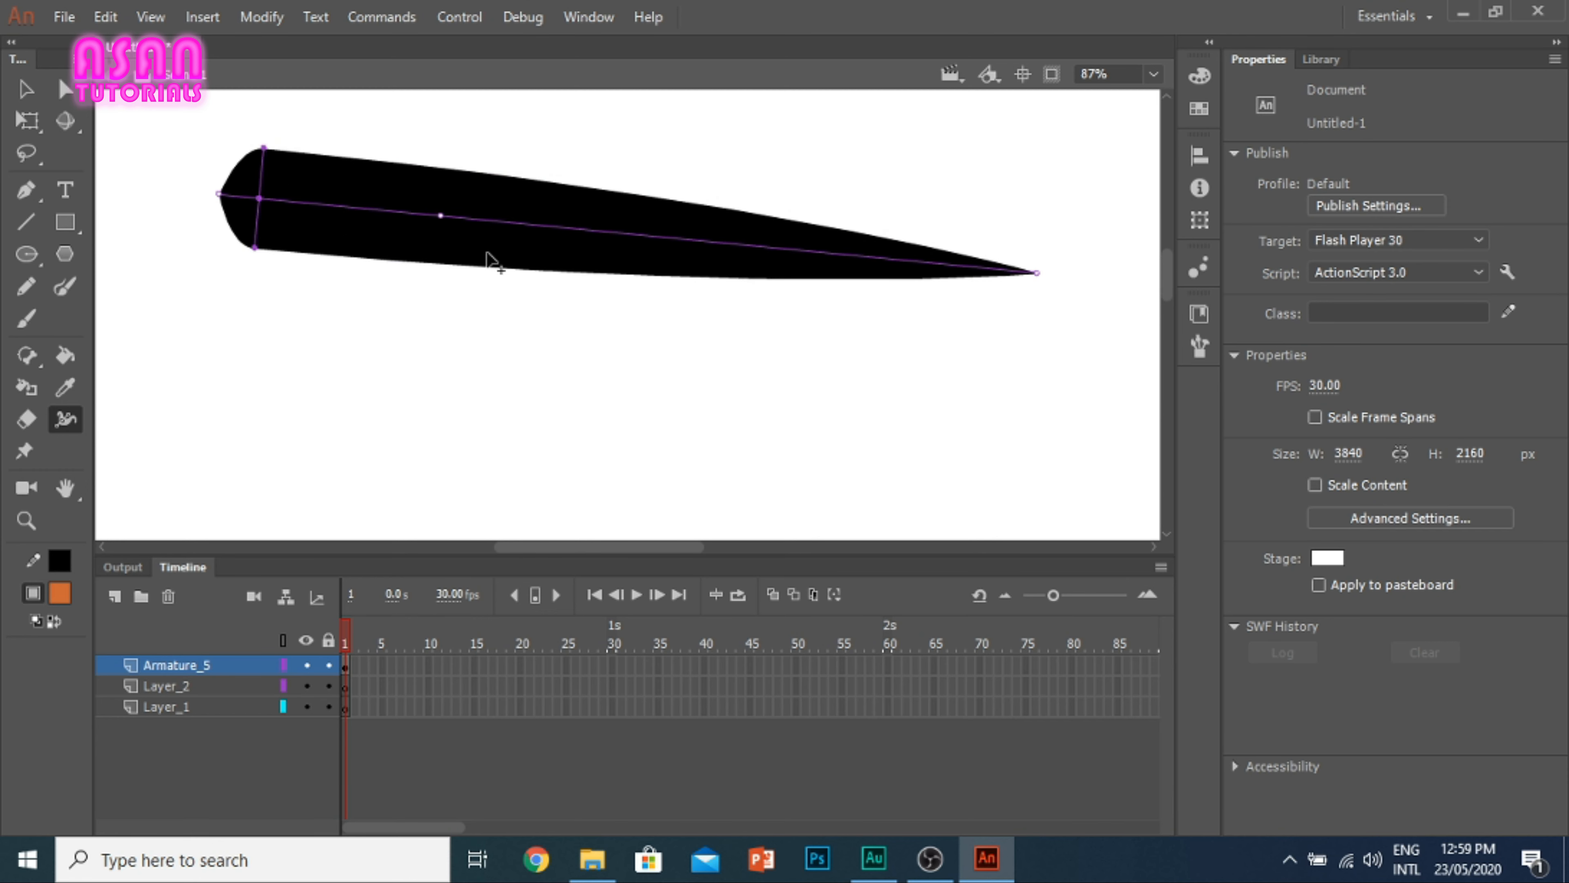
left_click(185, 233)
left_click(291, 232)
left_click_drag(263, 210, 1001, 227)
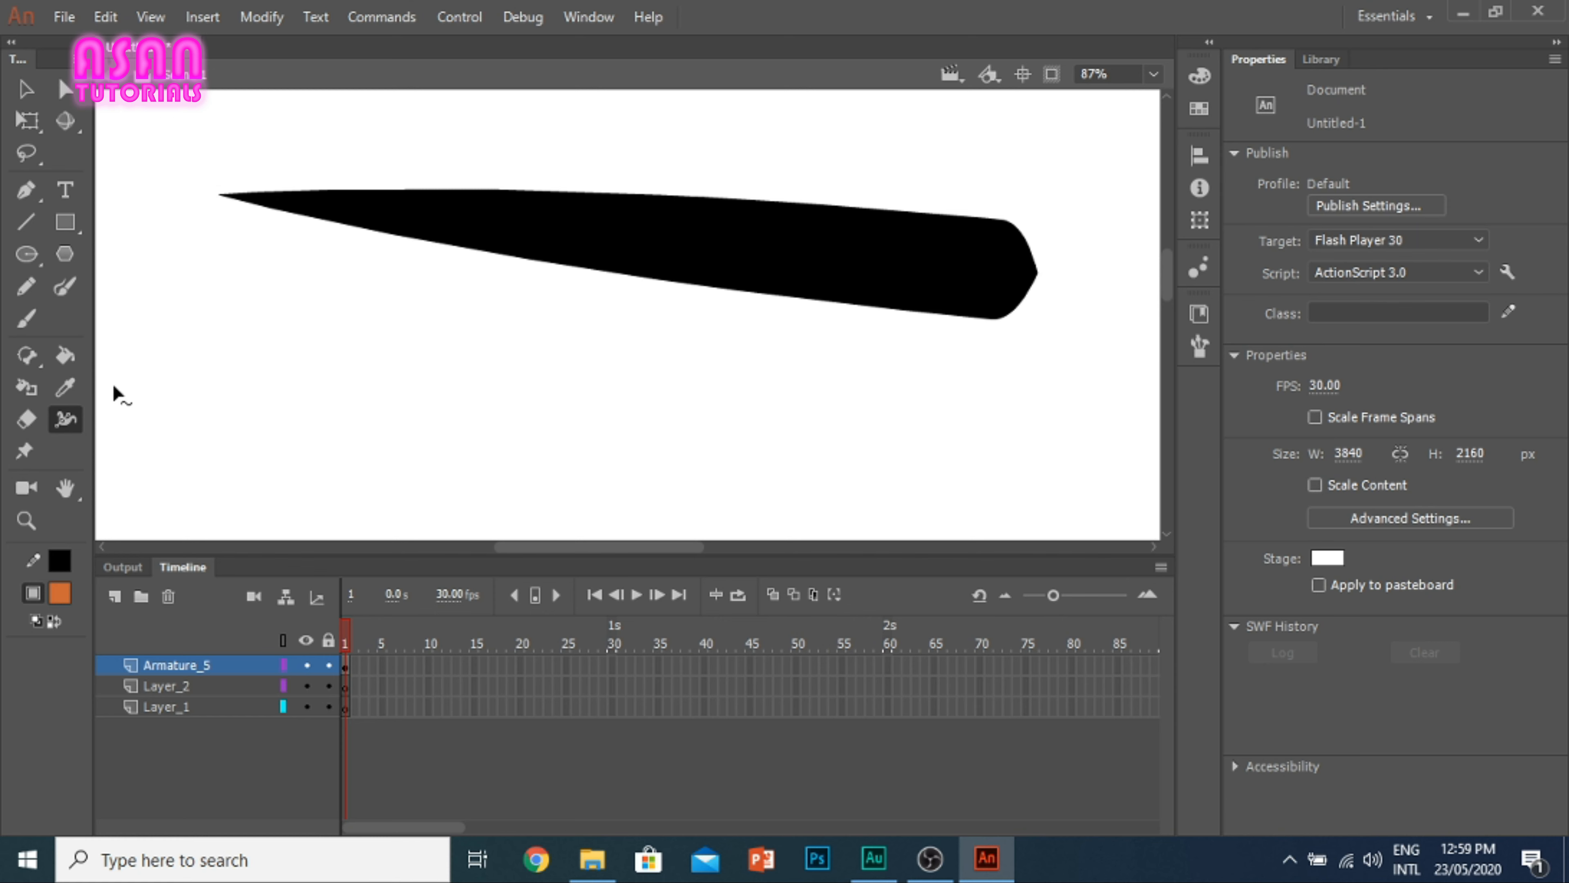
Step: Draw a long orange rectangle about 501 by 47 px below the black tapered line
left_click(23, 463)
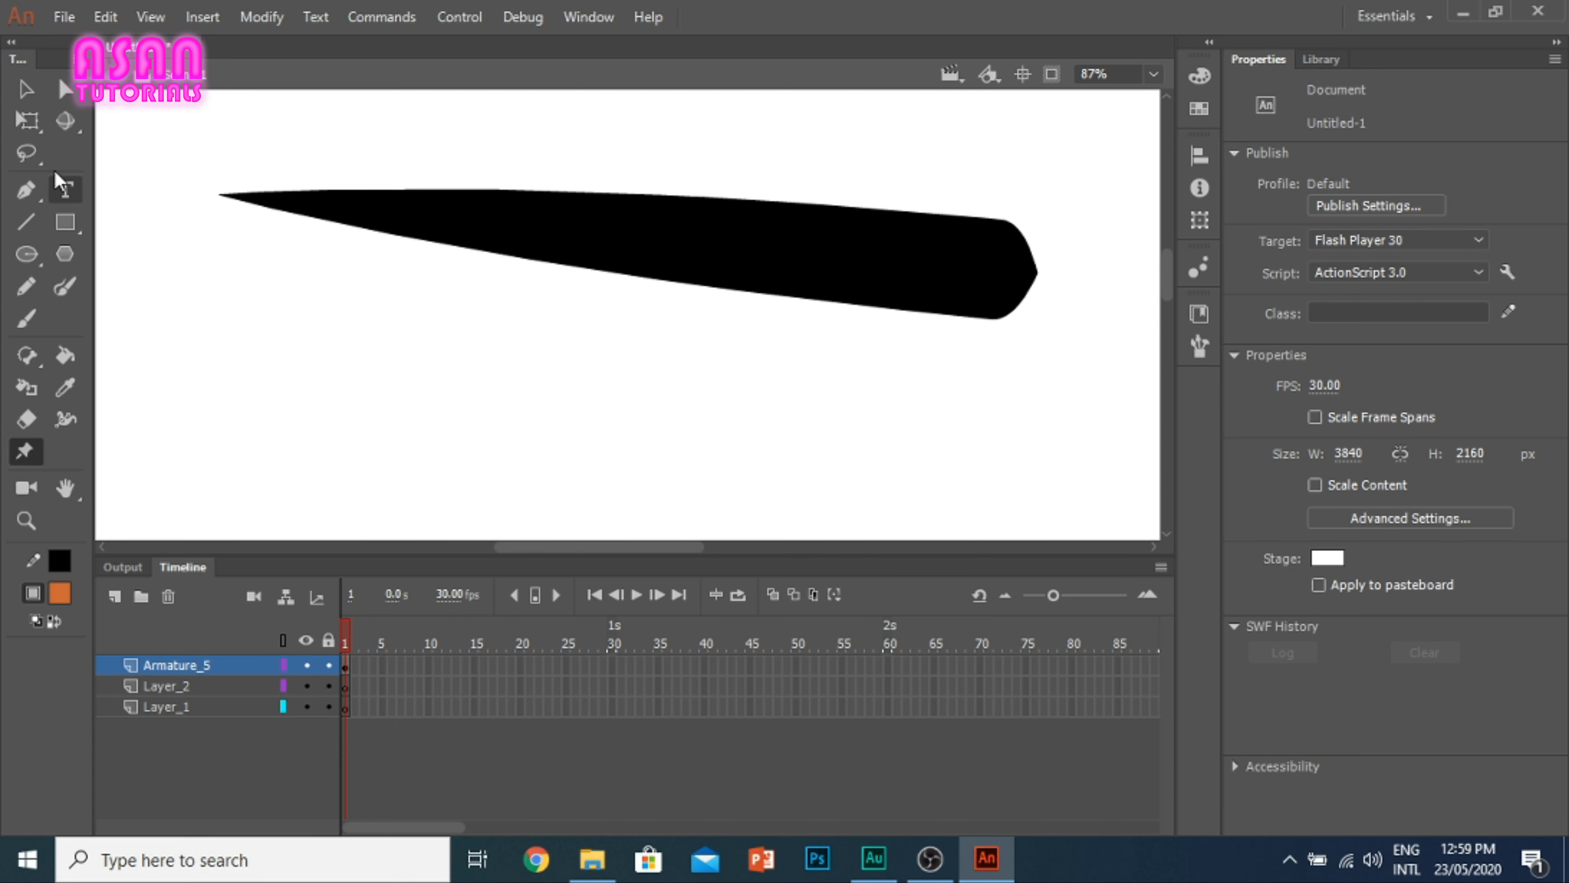
left_click(65, 221)
mouse_move(175, 378)
left_mouse_down()
mouse_move(231, 399)
mouse_move(674, 425)
left_mouse_up()
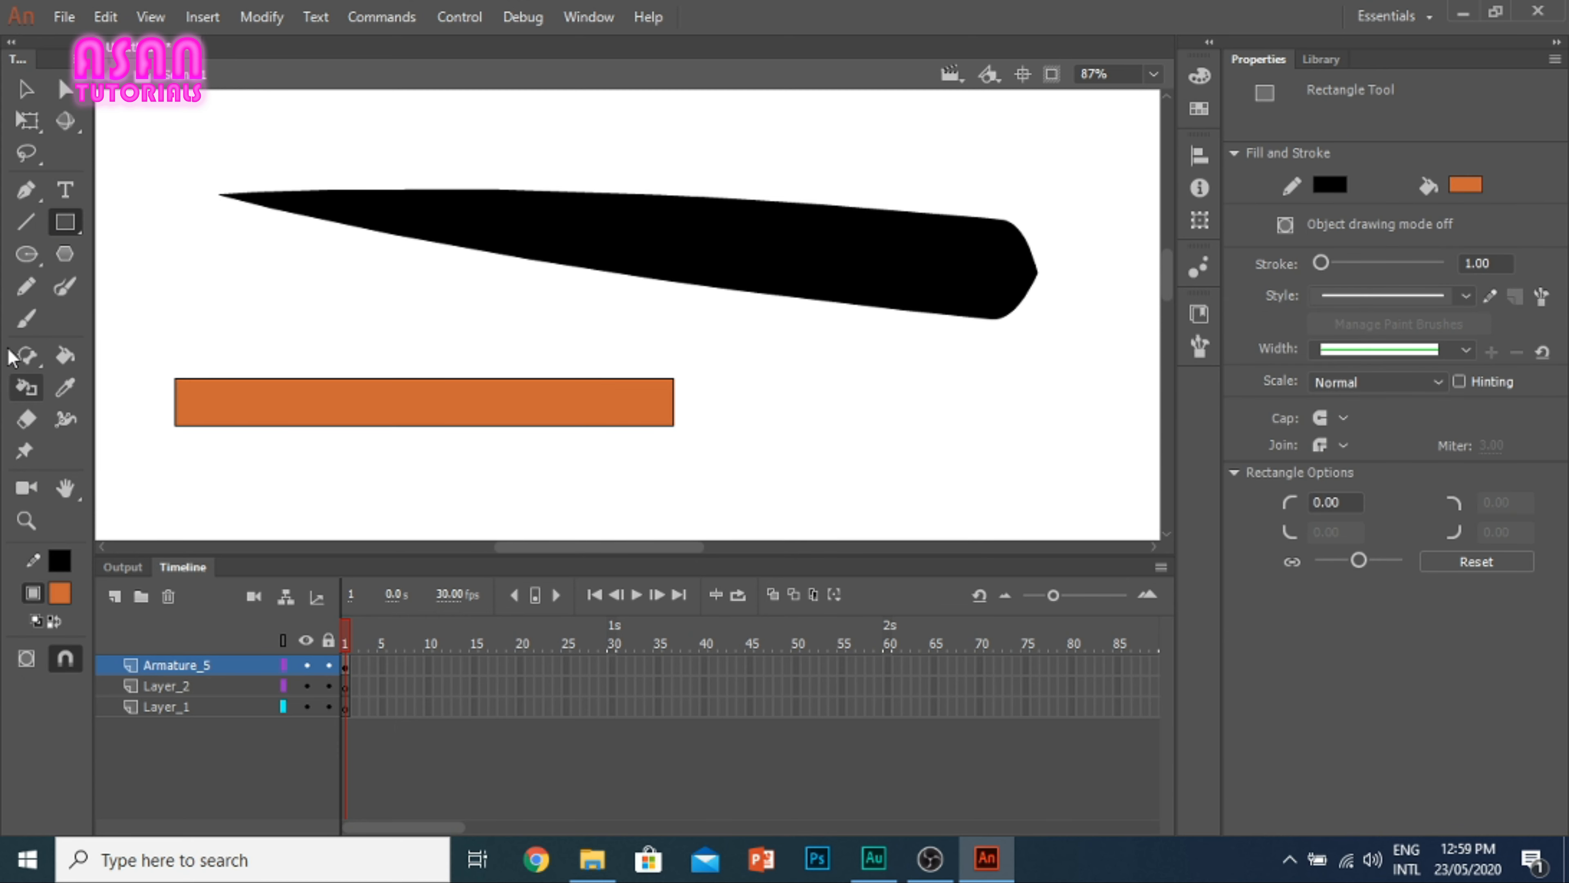
Step: Place four Asset Warp pins along the length of the orange rectangle
left_click(25, 454)
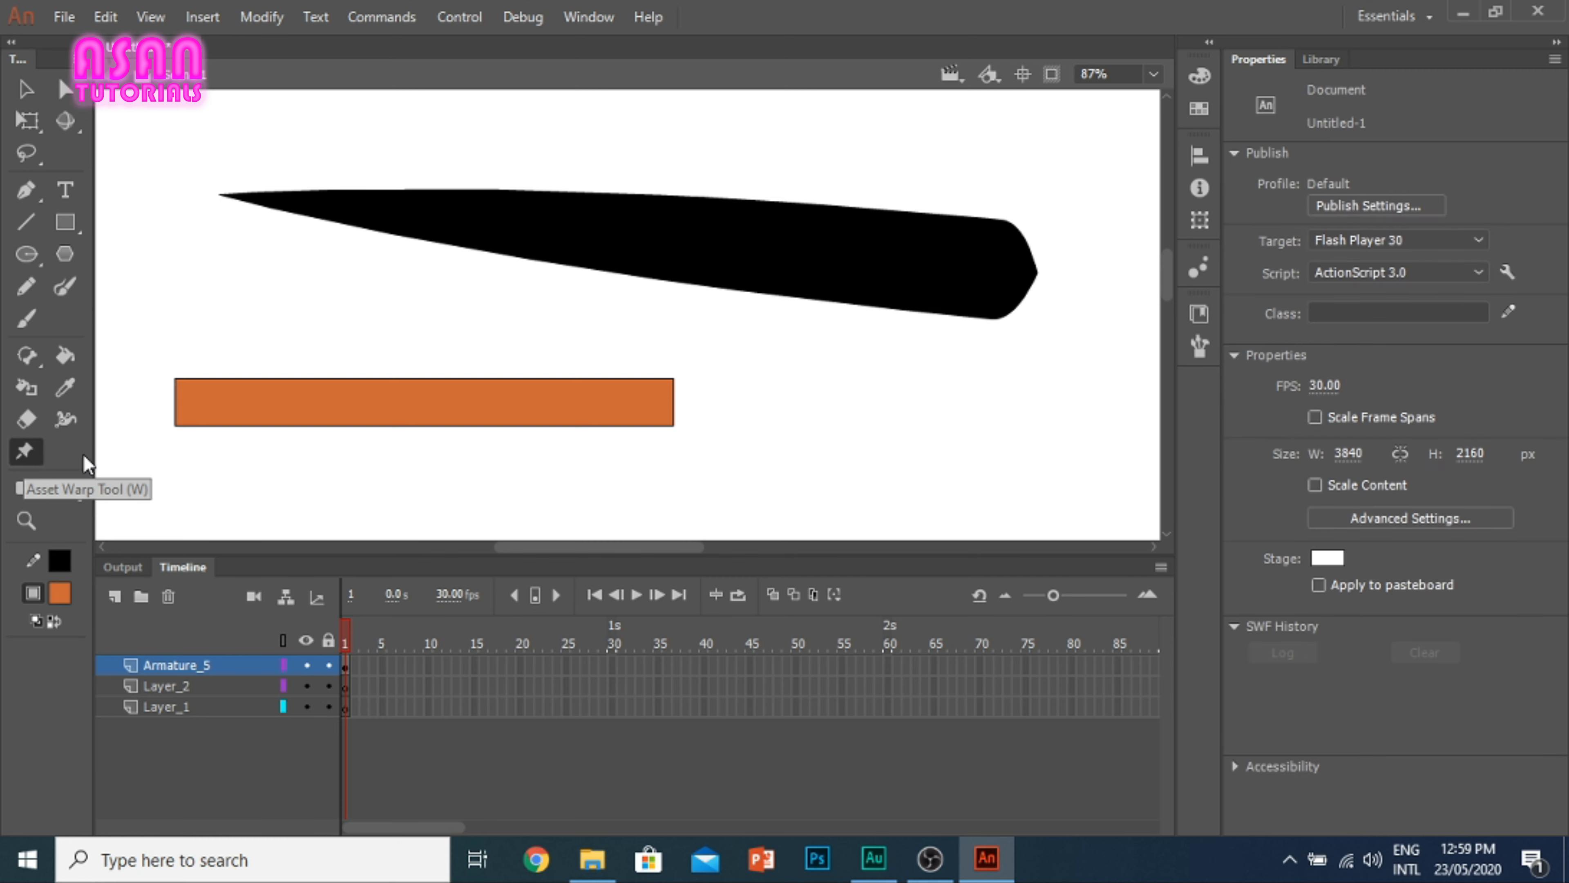
left_click(216, 403)
left_click(369, 409)
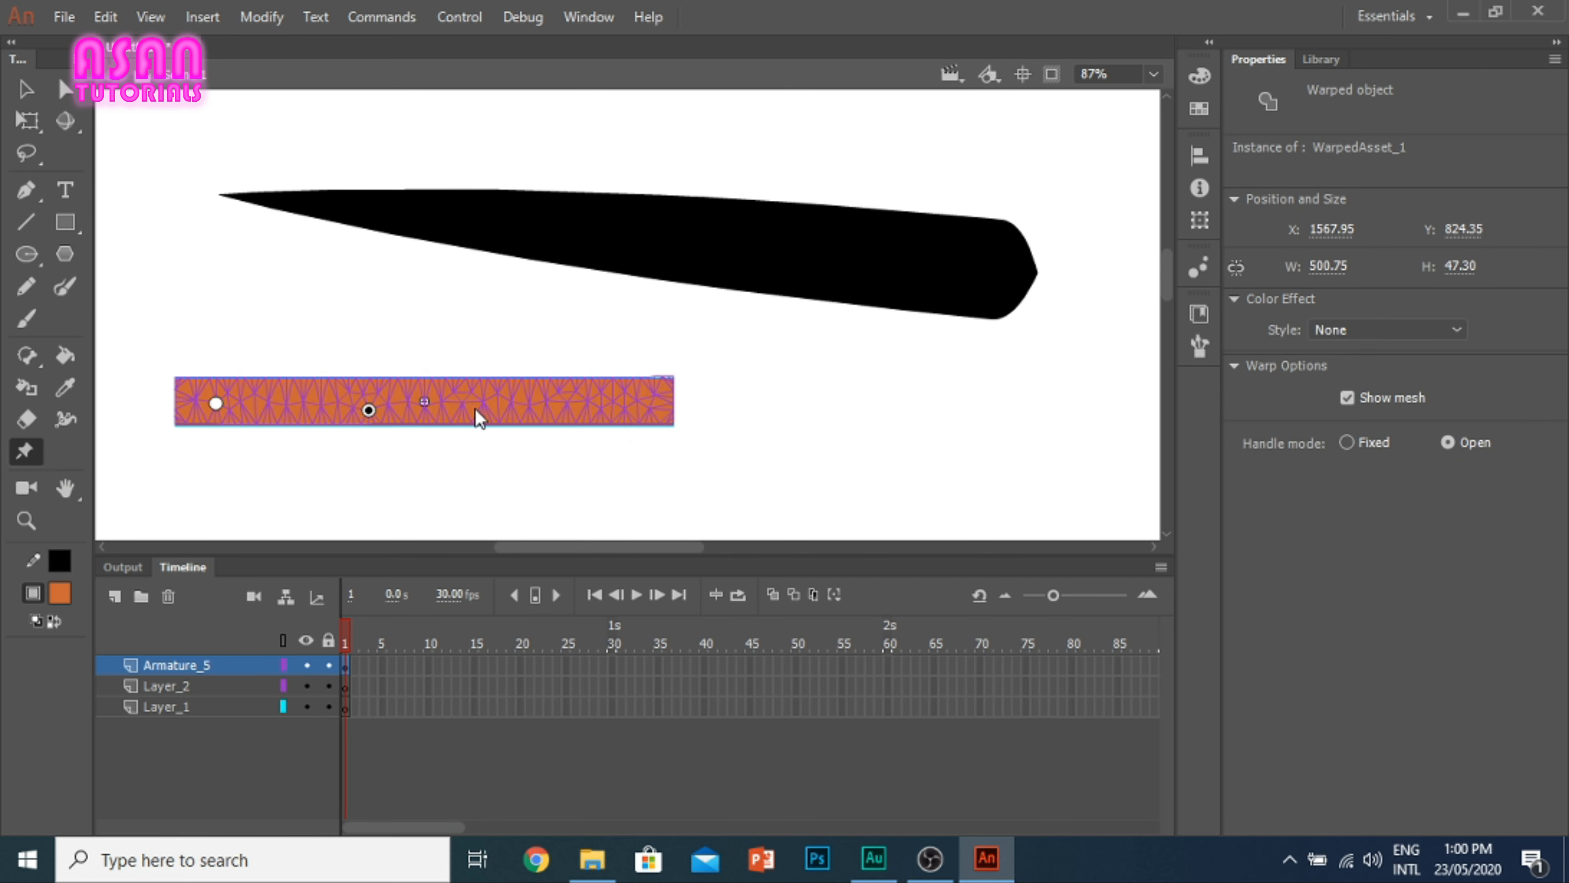
left_click(474, 406)
left_click(598, 400)
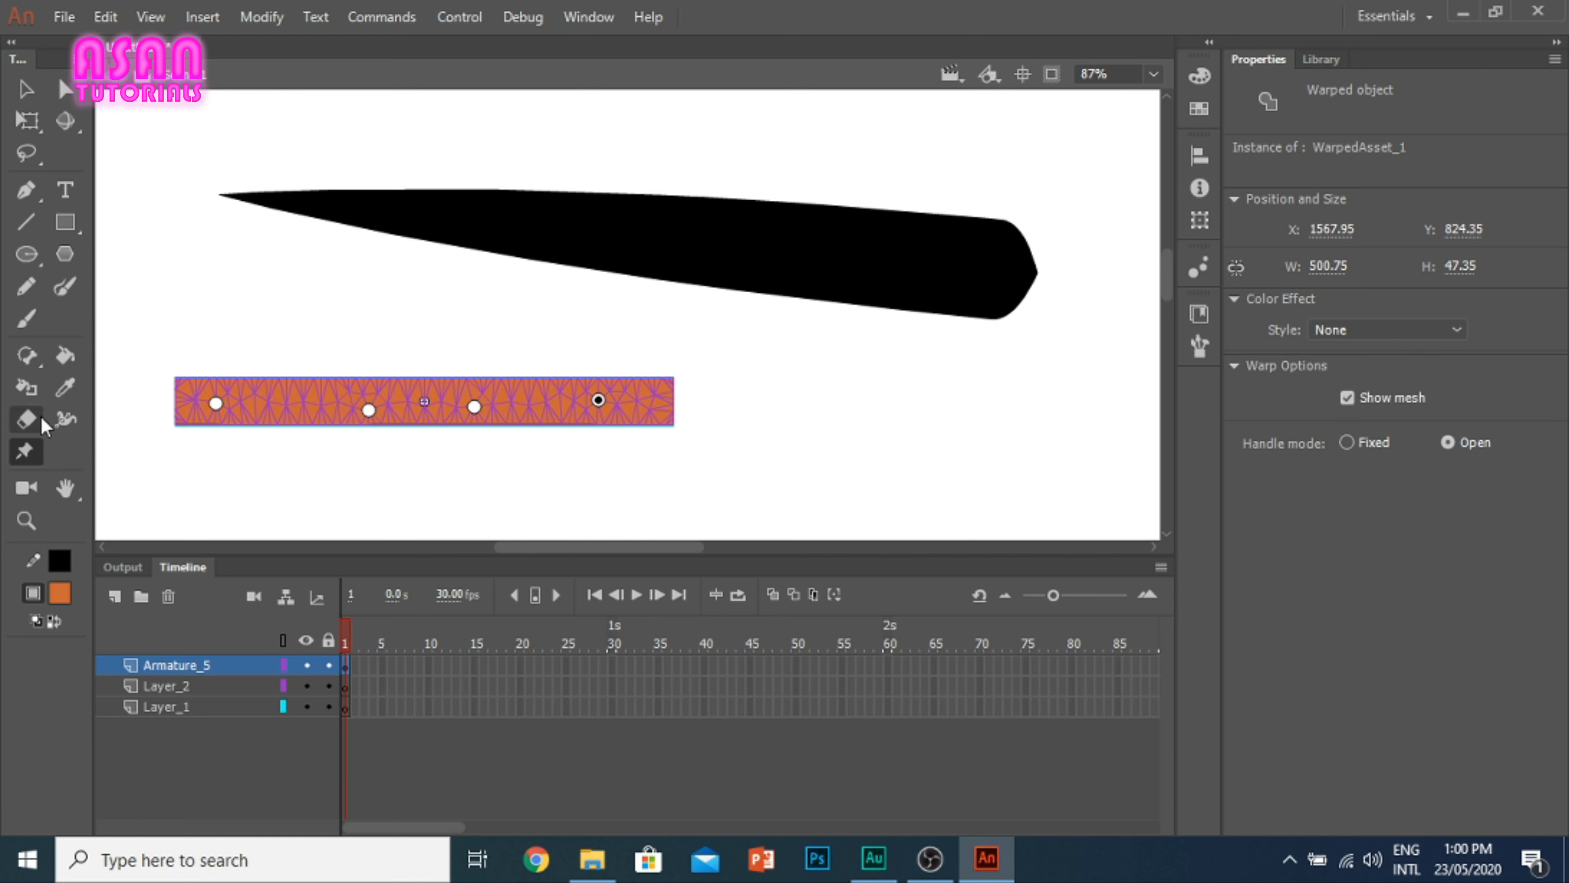
Step: Bend the orange rectangle into a wavy ribbon by moving its first, second and third warp pins
left_click(26, 89)
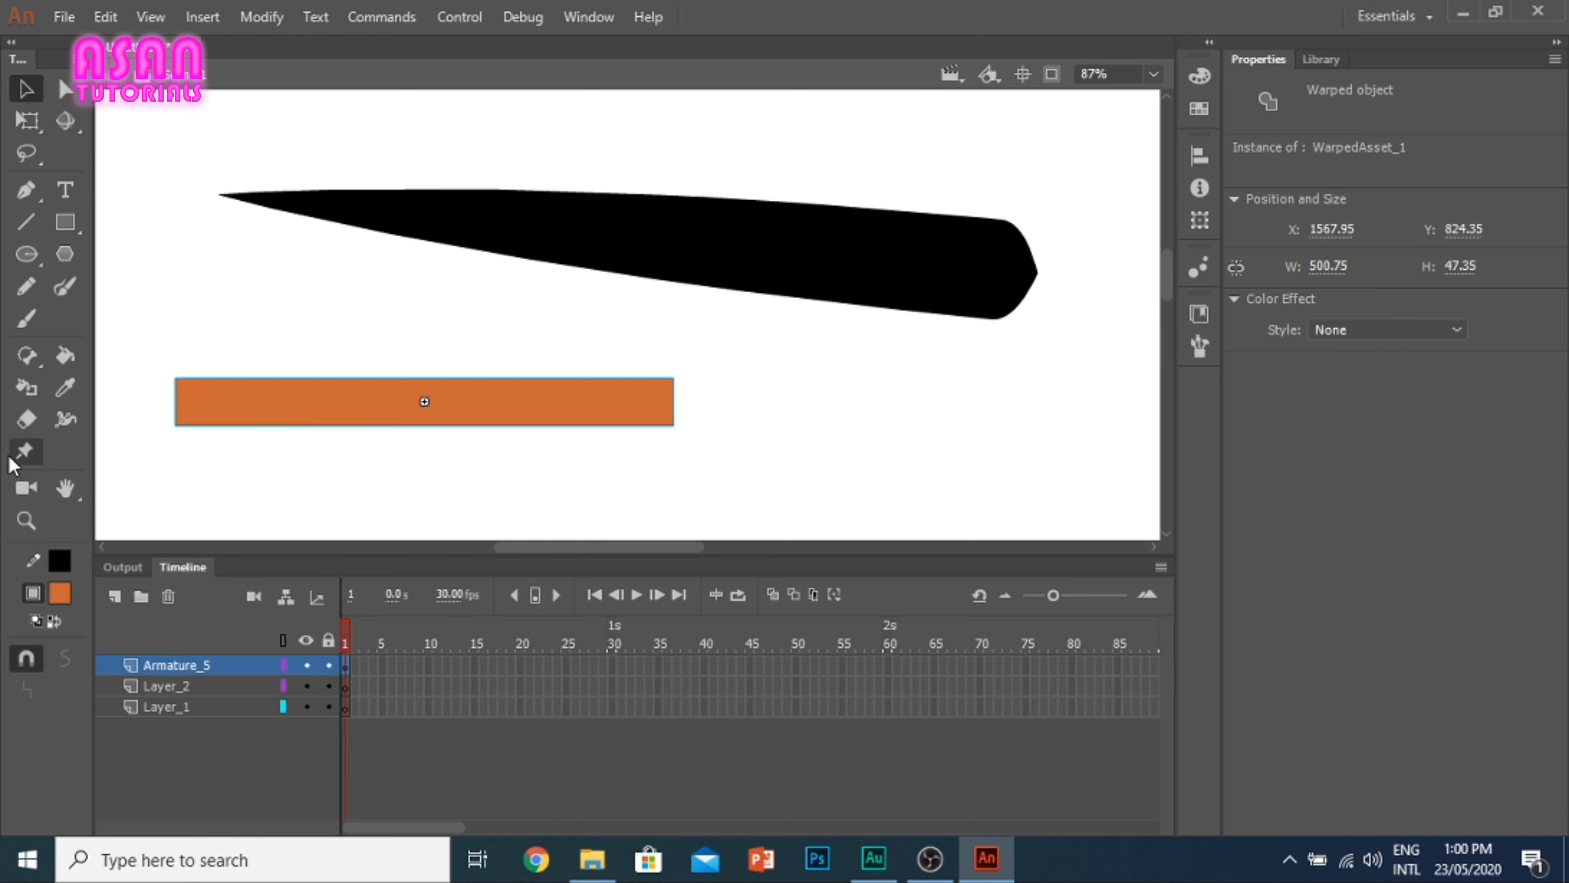
left_click(24, 451)
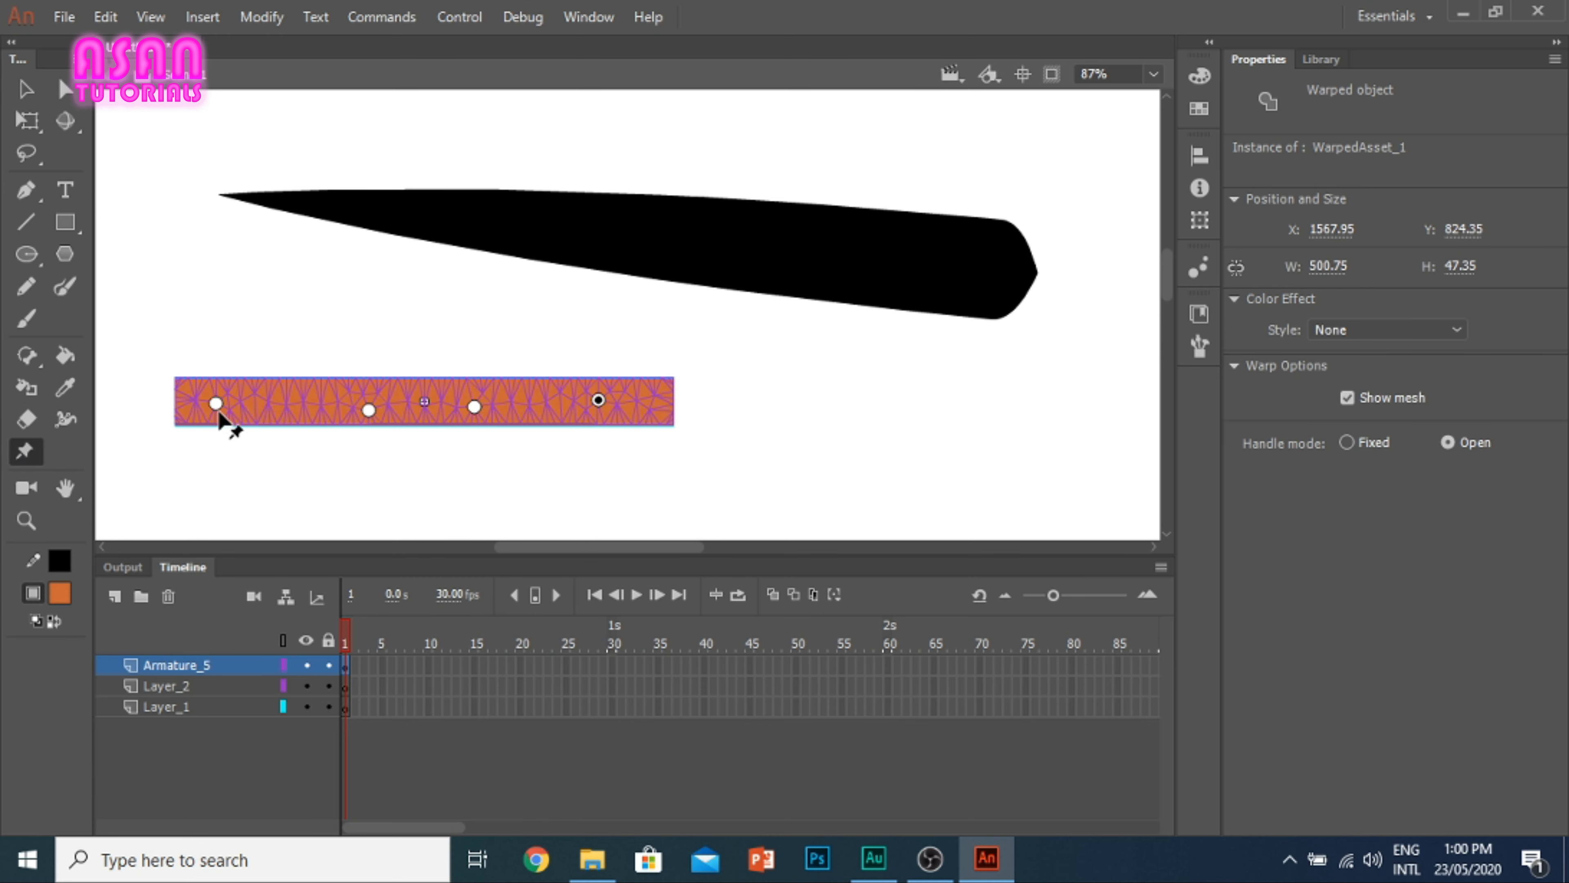
left_click_drag(217, 408, 232, 454)
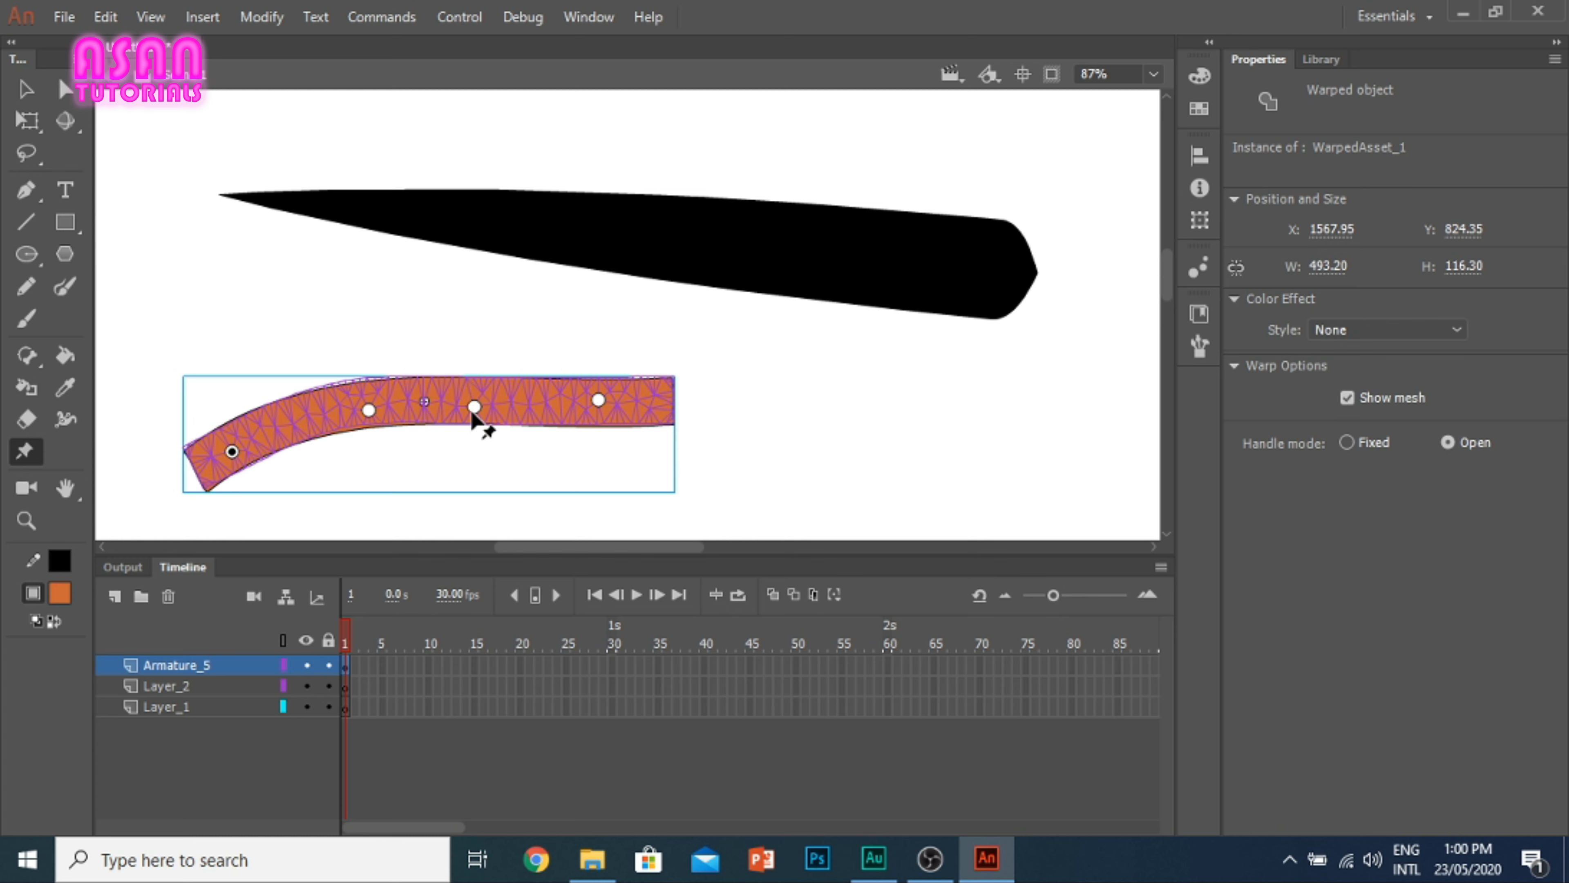
left_click_drag(474, 407, 519, 467)
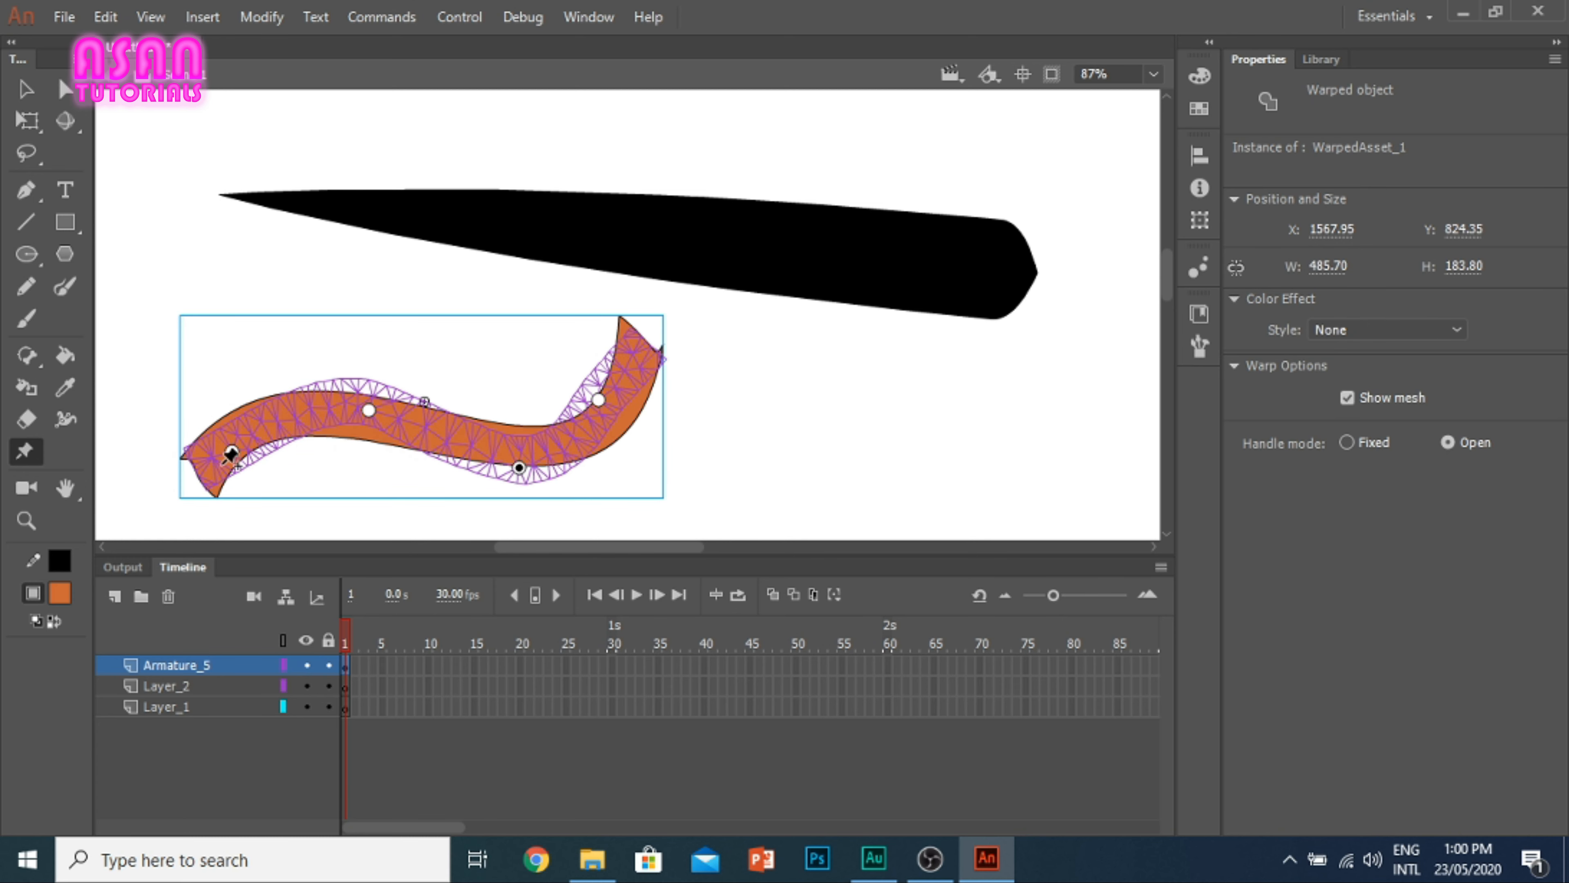
left_click_drag(232, 450, 214, 394)
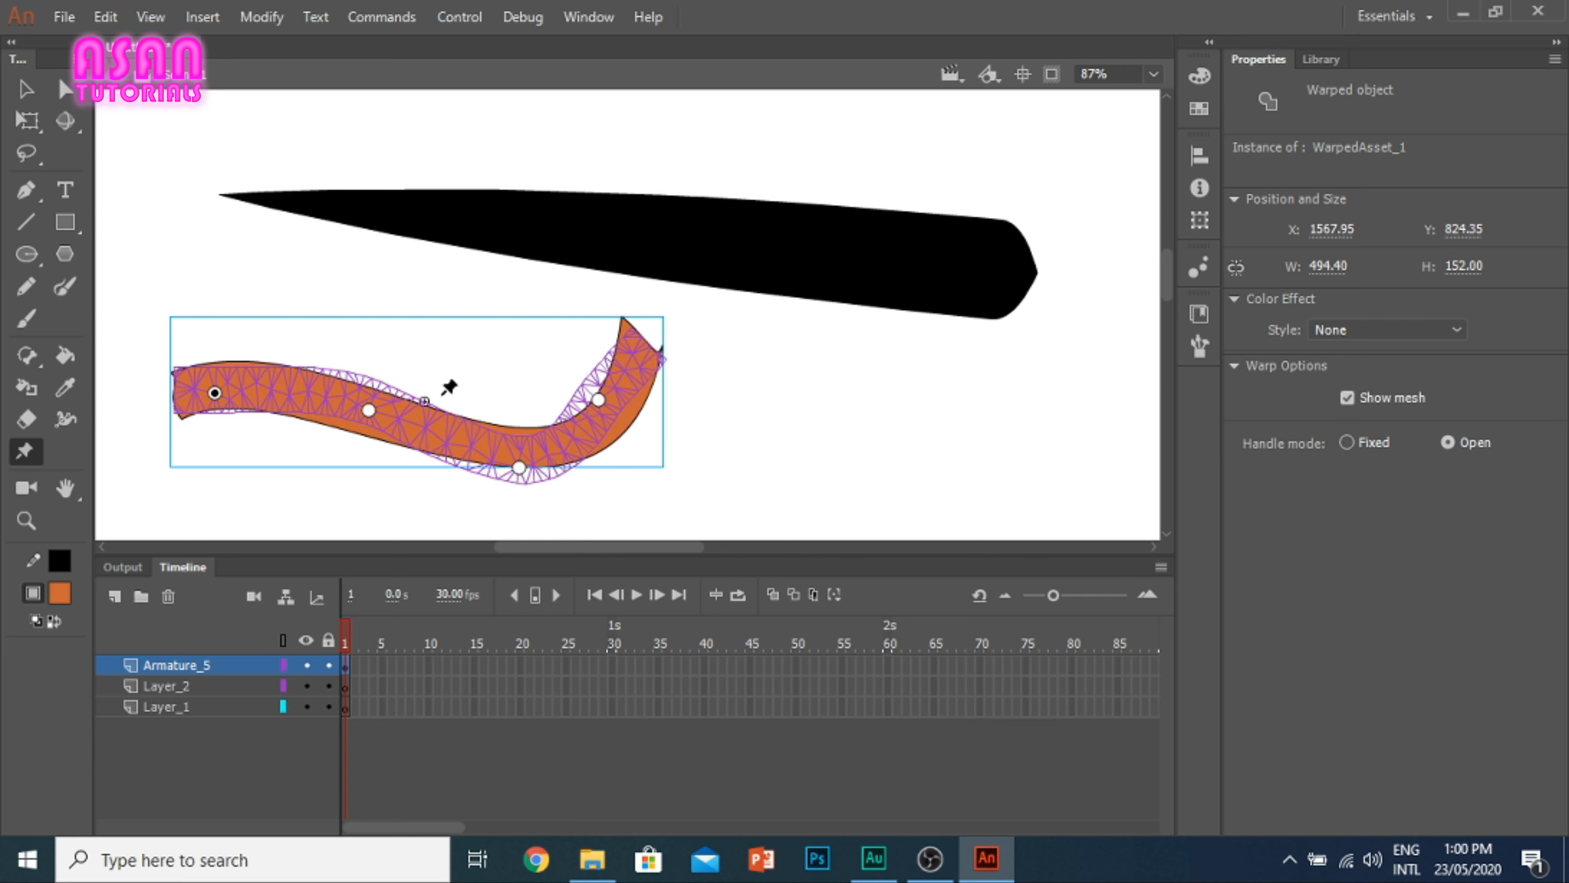
left_click_drag(369, 410, 369, 356)
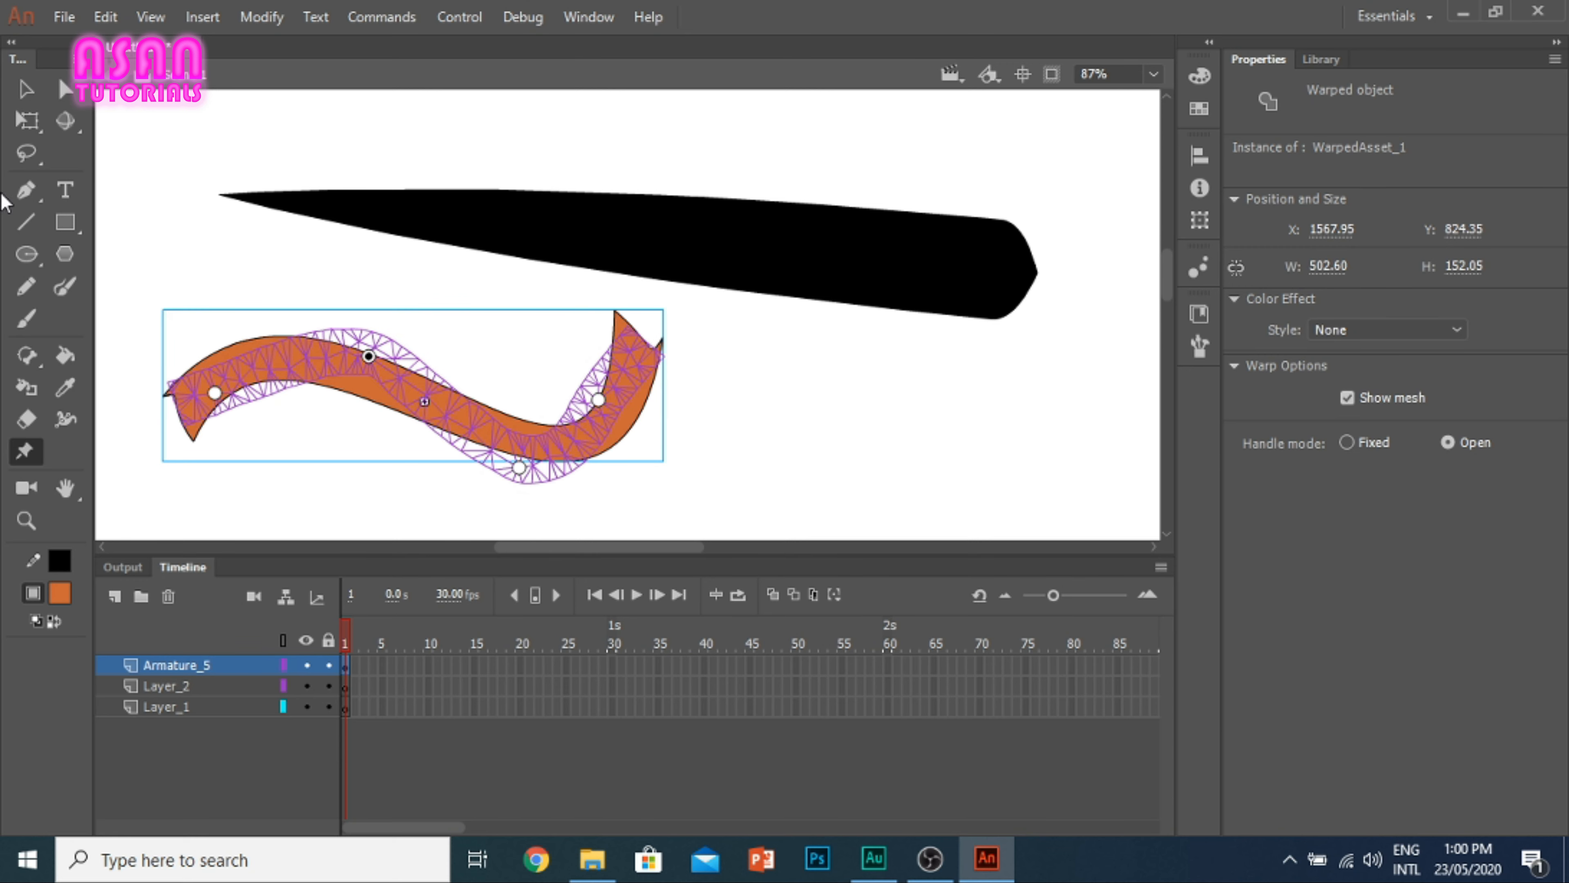
Step: Draw a second orange rectangle about 186 by 46 px beside the ribbon and convert it to the movie clip Symbol 1
left_click(26, 89)
left_click_drag(789, 357, 978, 442)
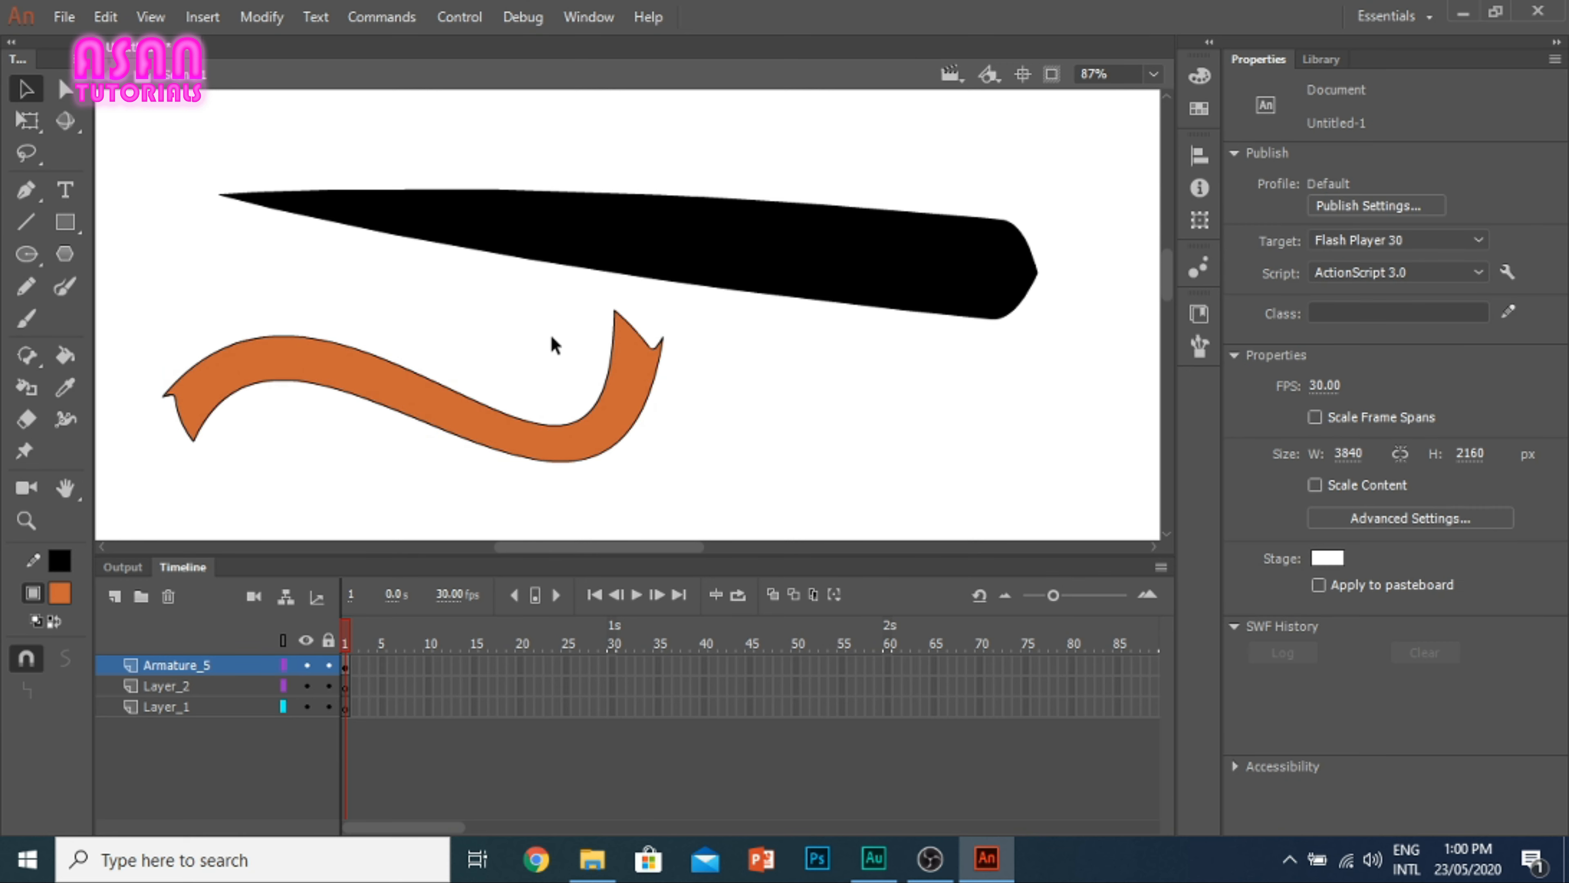
key("r")
mouse_move(736, 357)
left_mouse_down()
mouse_move(921, 403)
mouse_move(708, 347)
left_mouse_up()
key("v")
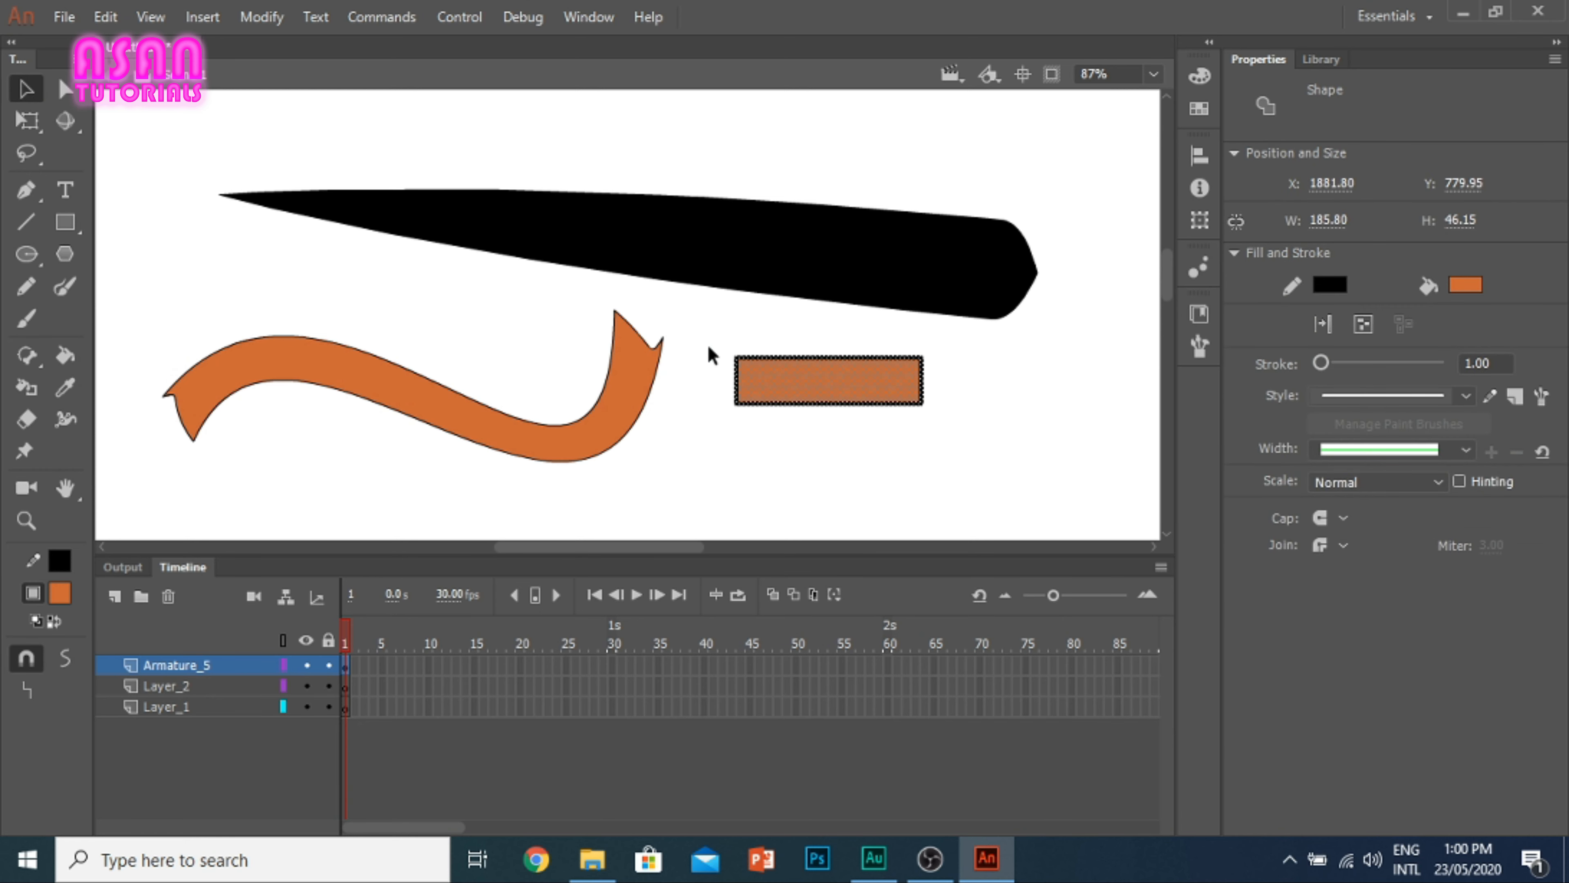
key("F8")
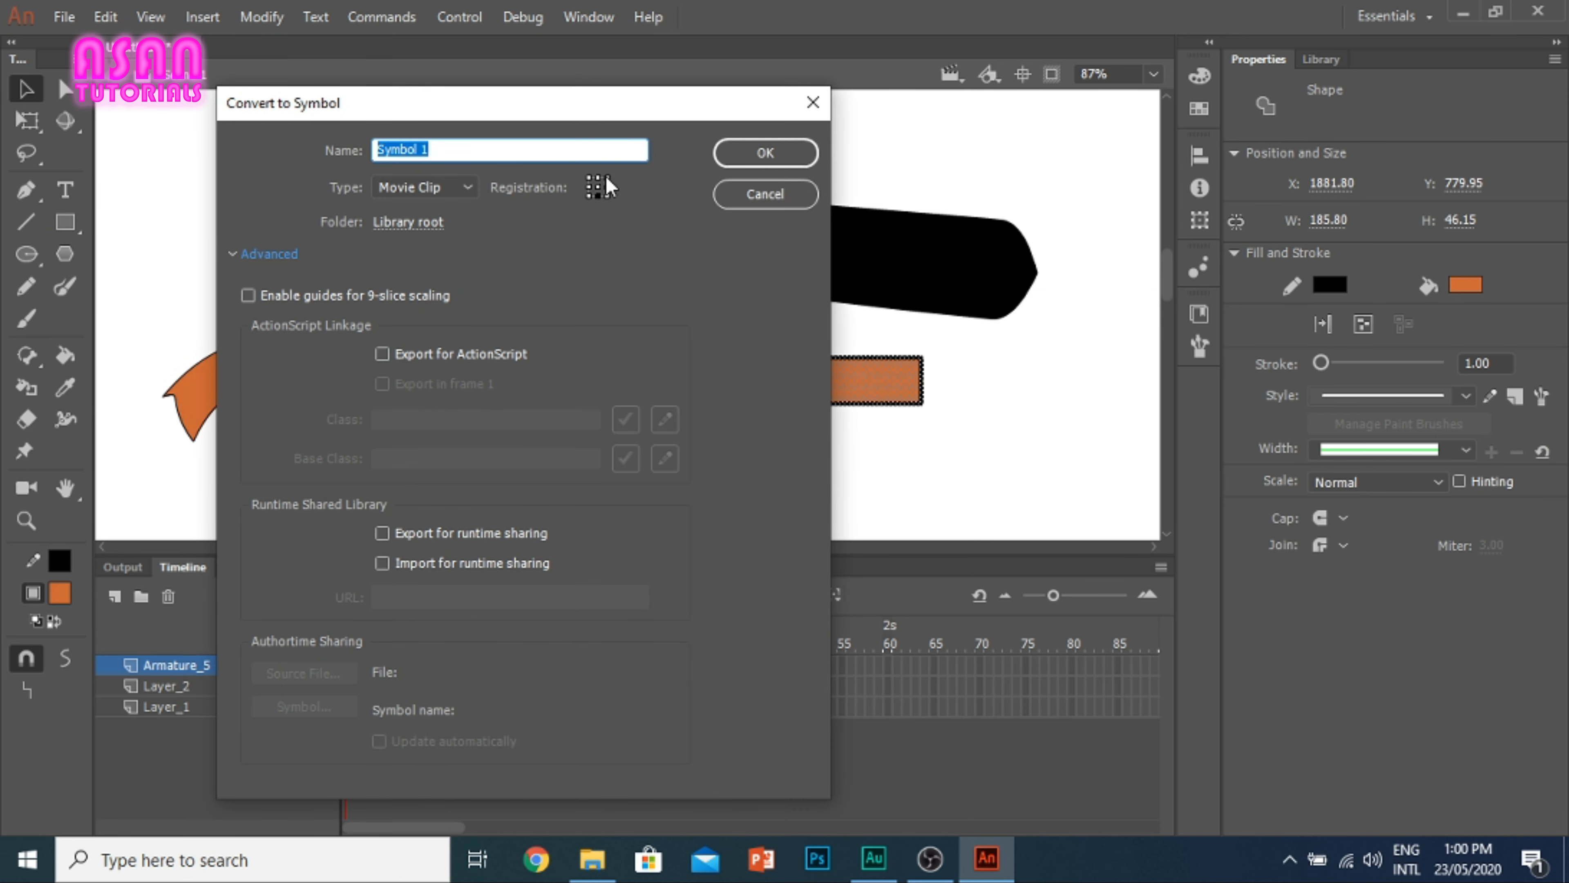
left_click(707, 159)
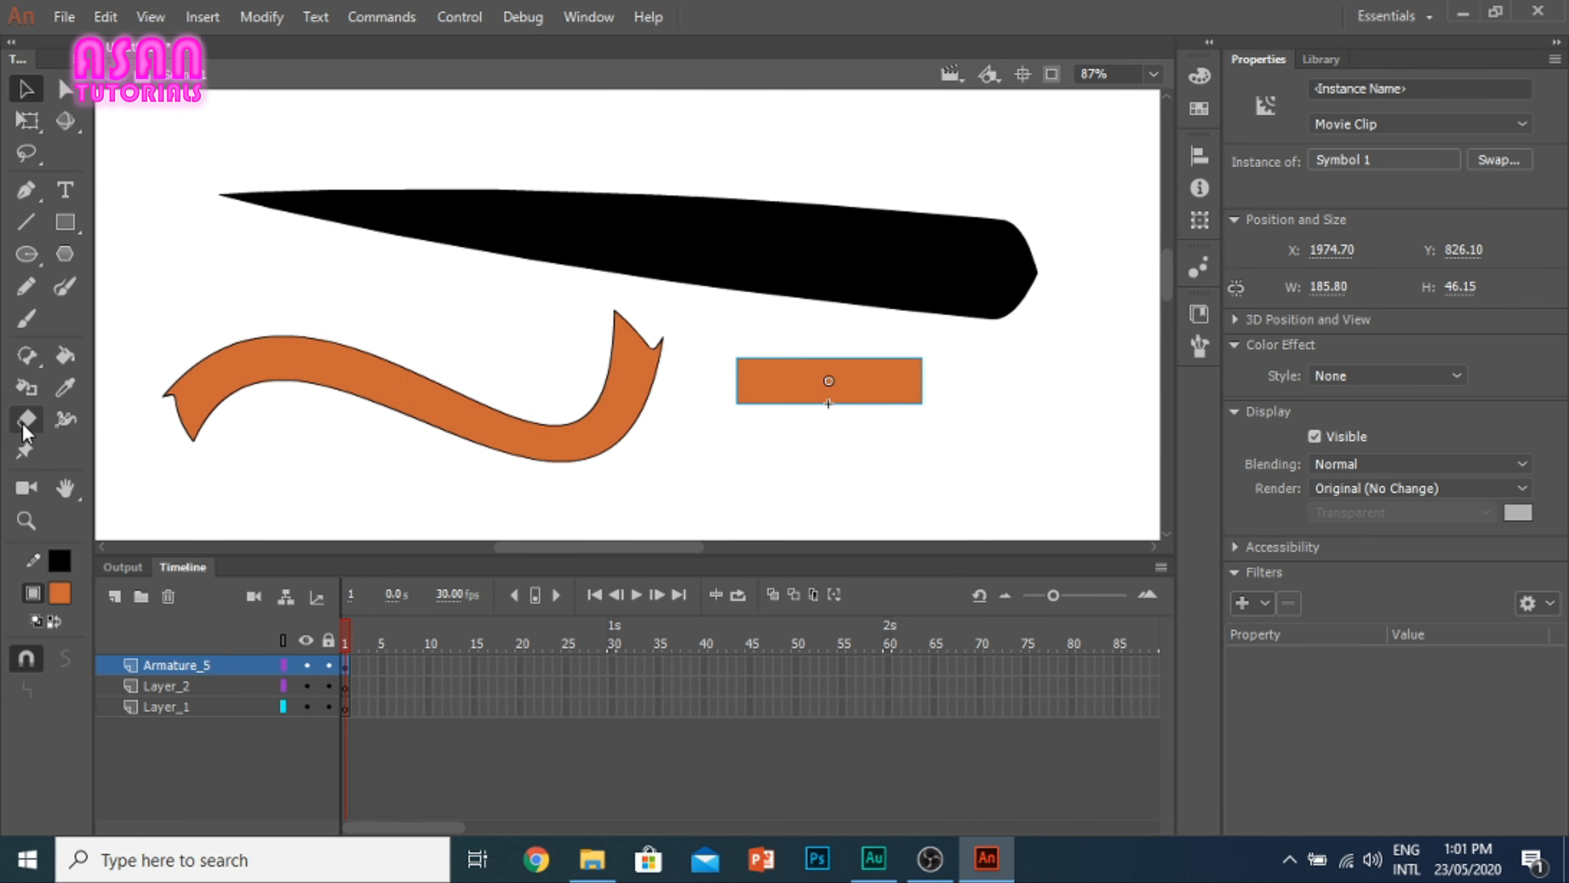
Step: Clear the artwork from the stage and paint a horizontal orange Brush stroke about 471 by 60 px with object drawing mode on
left_click(25, 451)
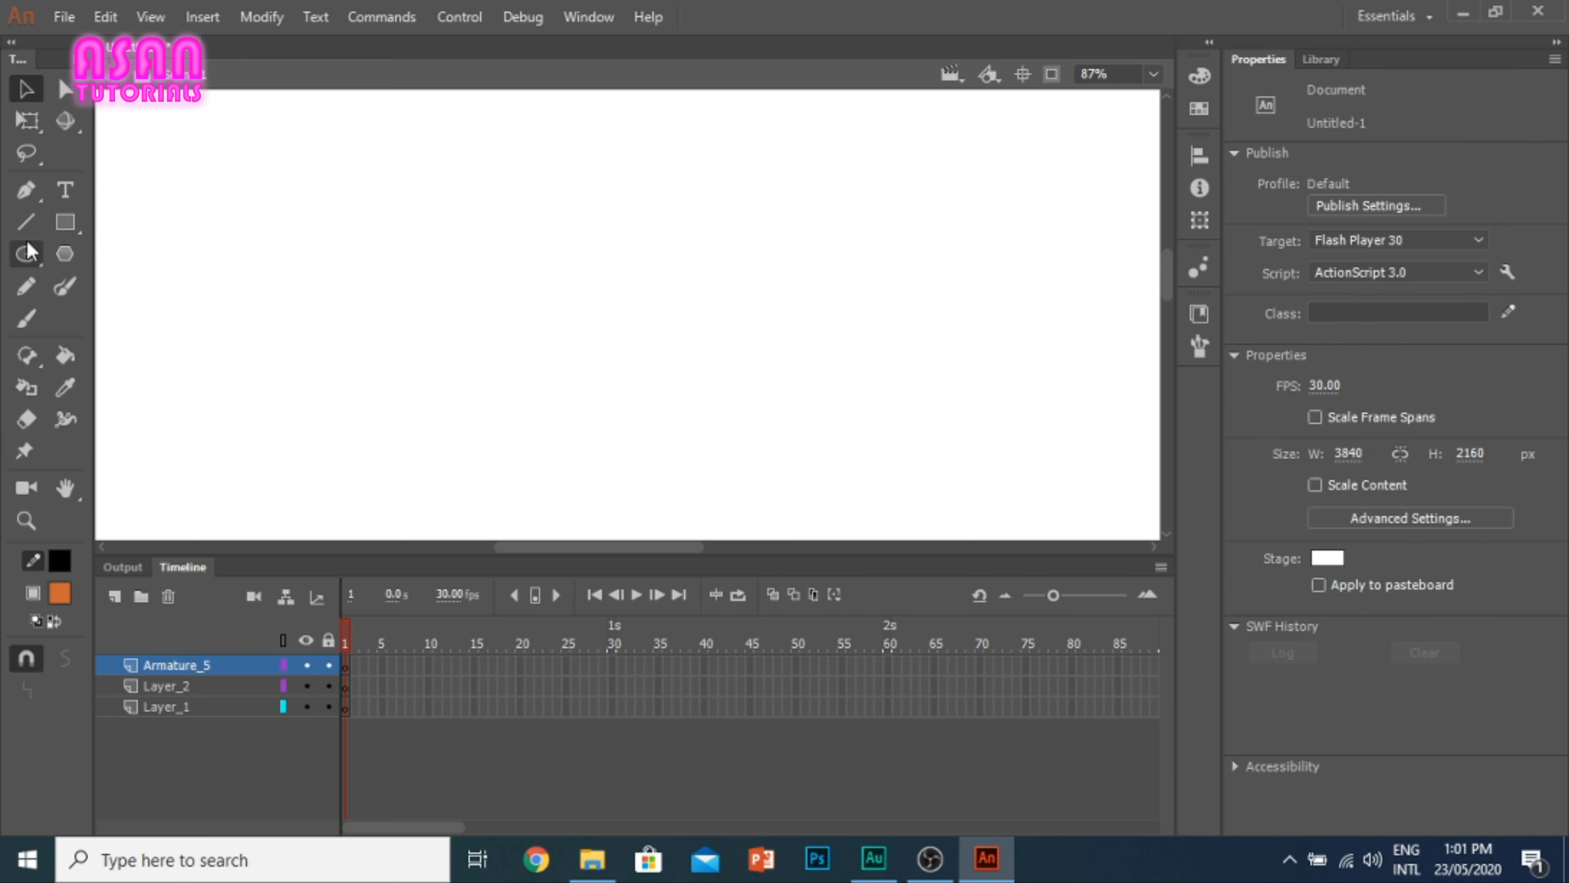
left_click(34, 318)
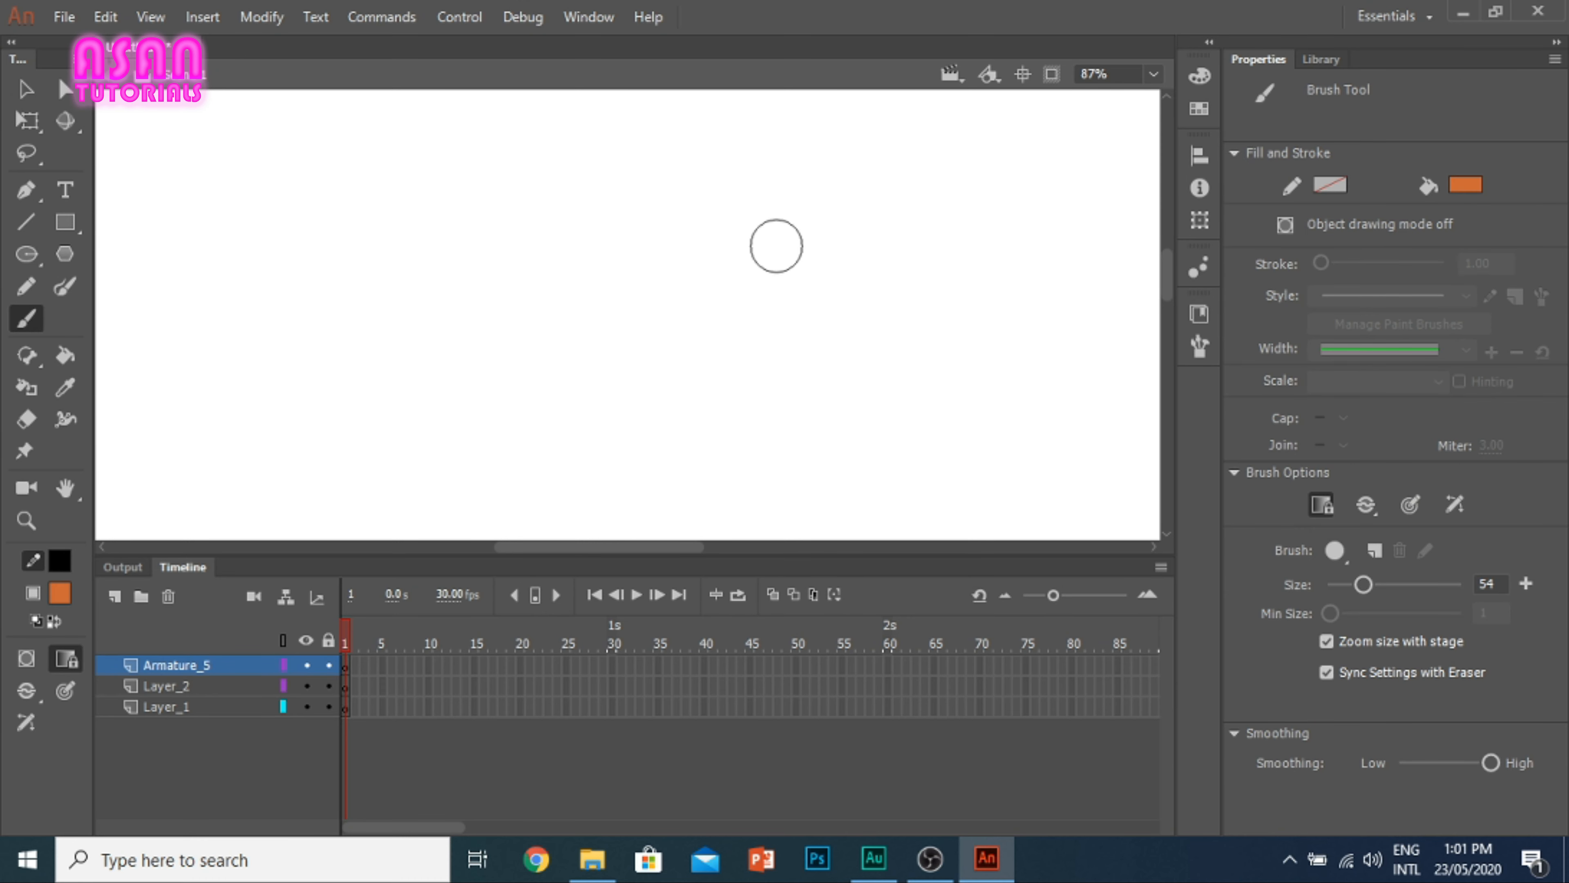
left_click(1285, 224)
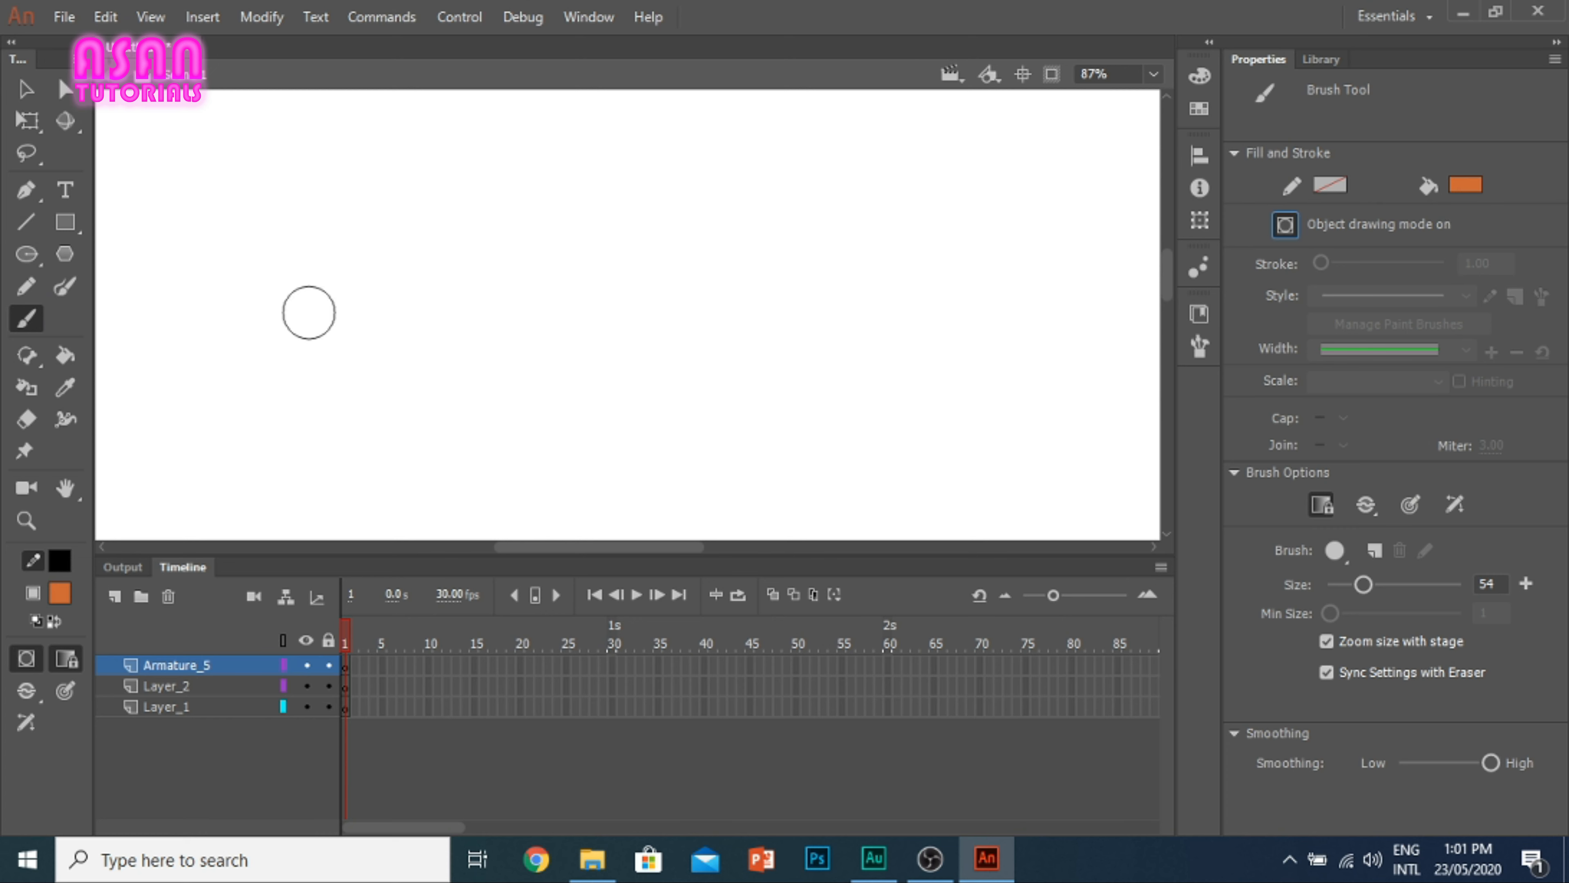
left_click_drag(343, 264, 760, 267)
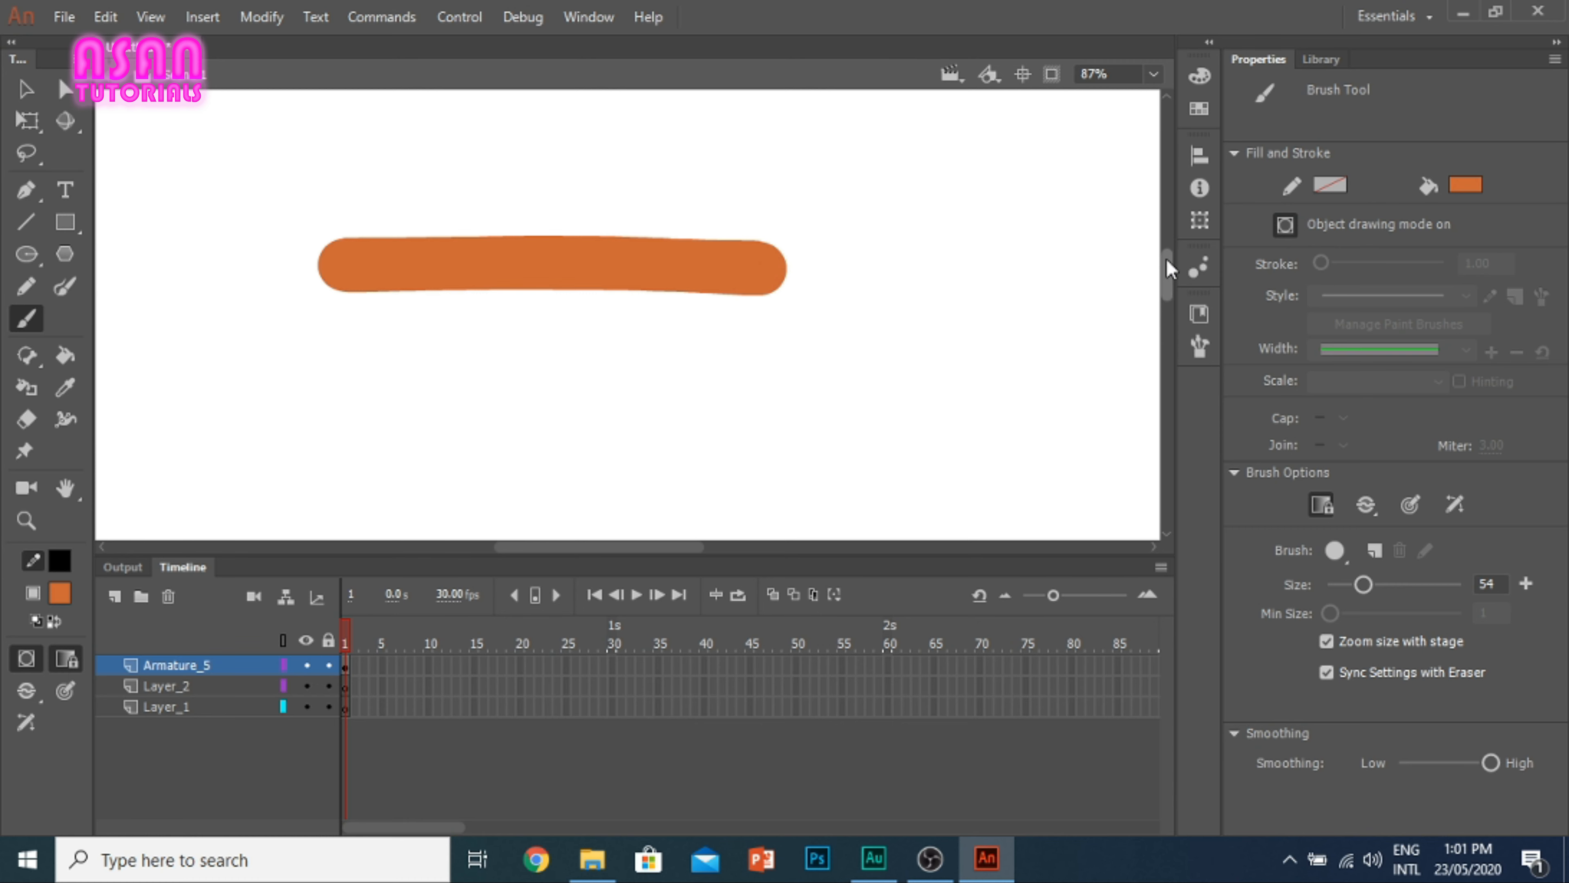
Step: Place Asset Warp pins at the middle and near both ends of the orange stroke, and delete the warped stroke
left_click(23, 452)
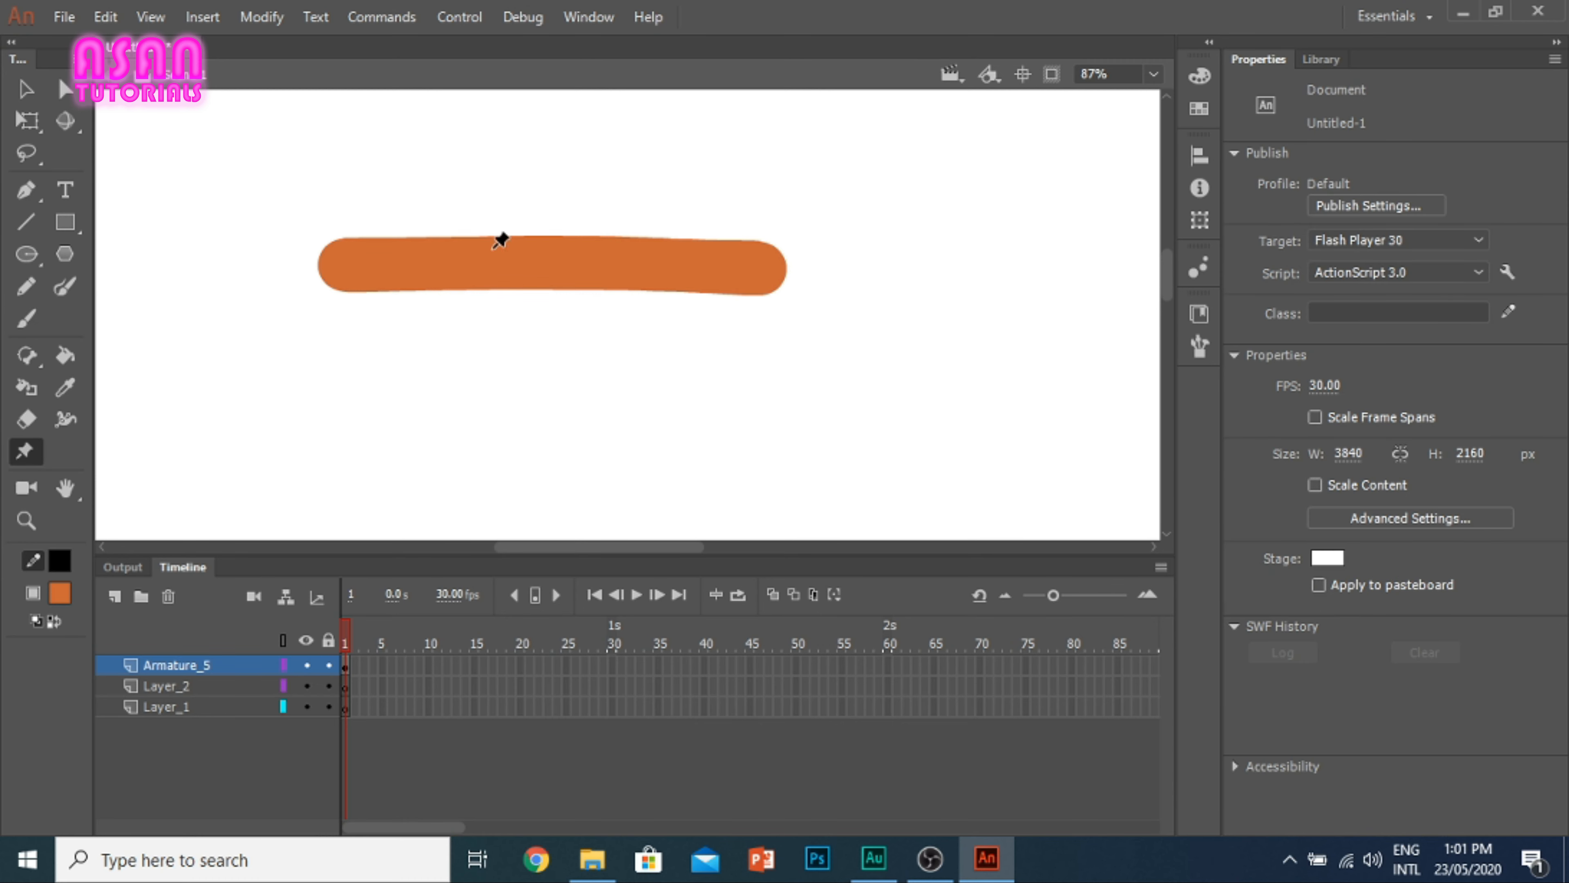
left_click(579, 261)
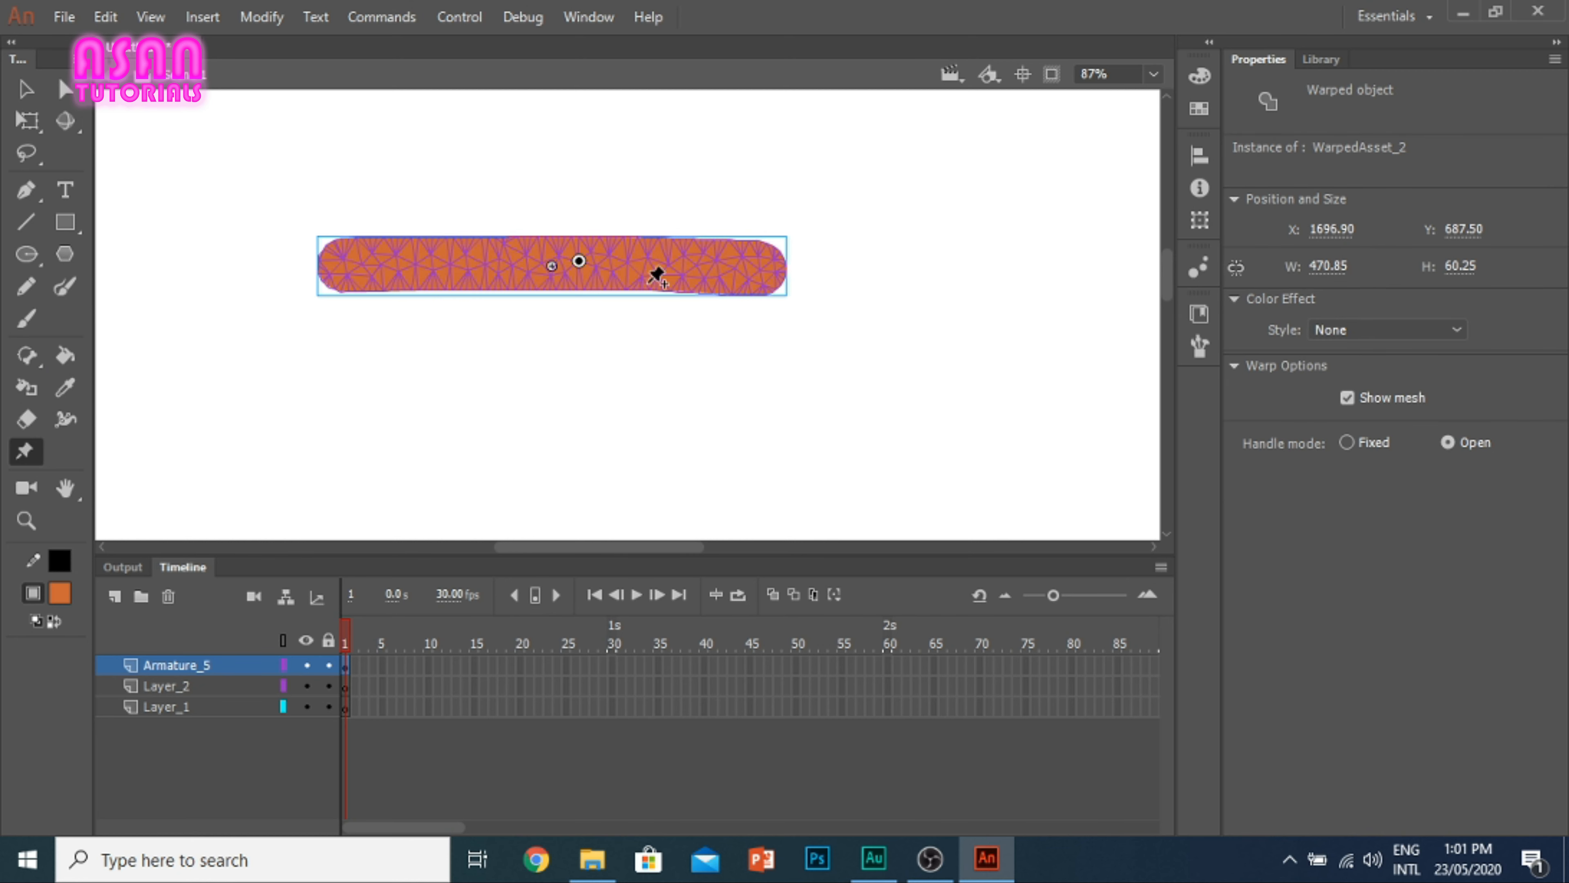
left_click(406, 266)
left_click(742, 267)
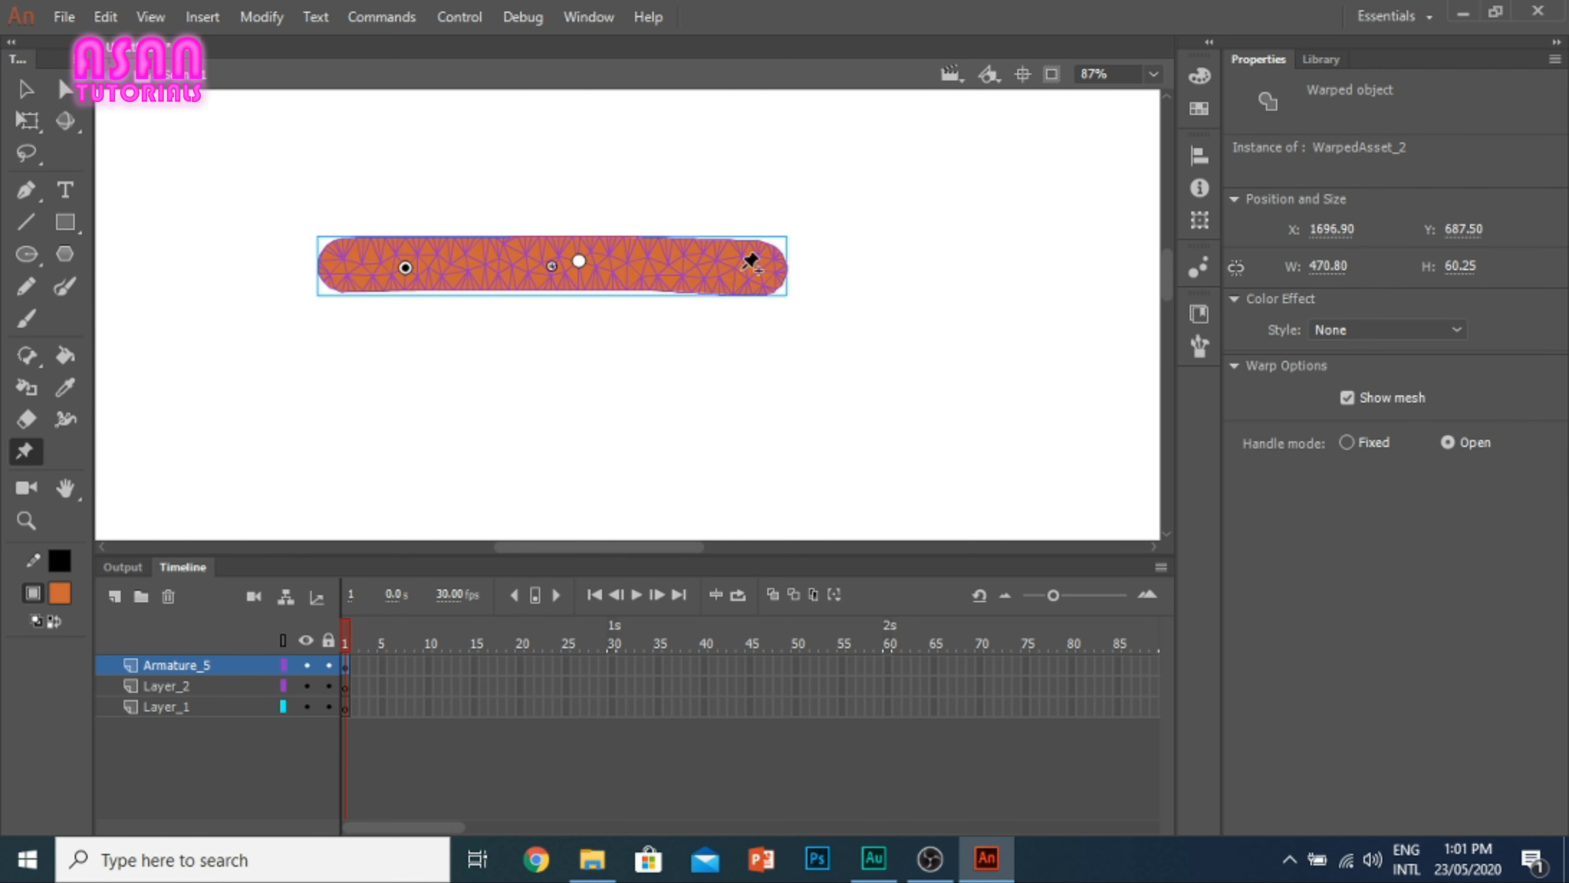
left_click(26, 91)
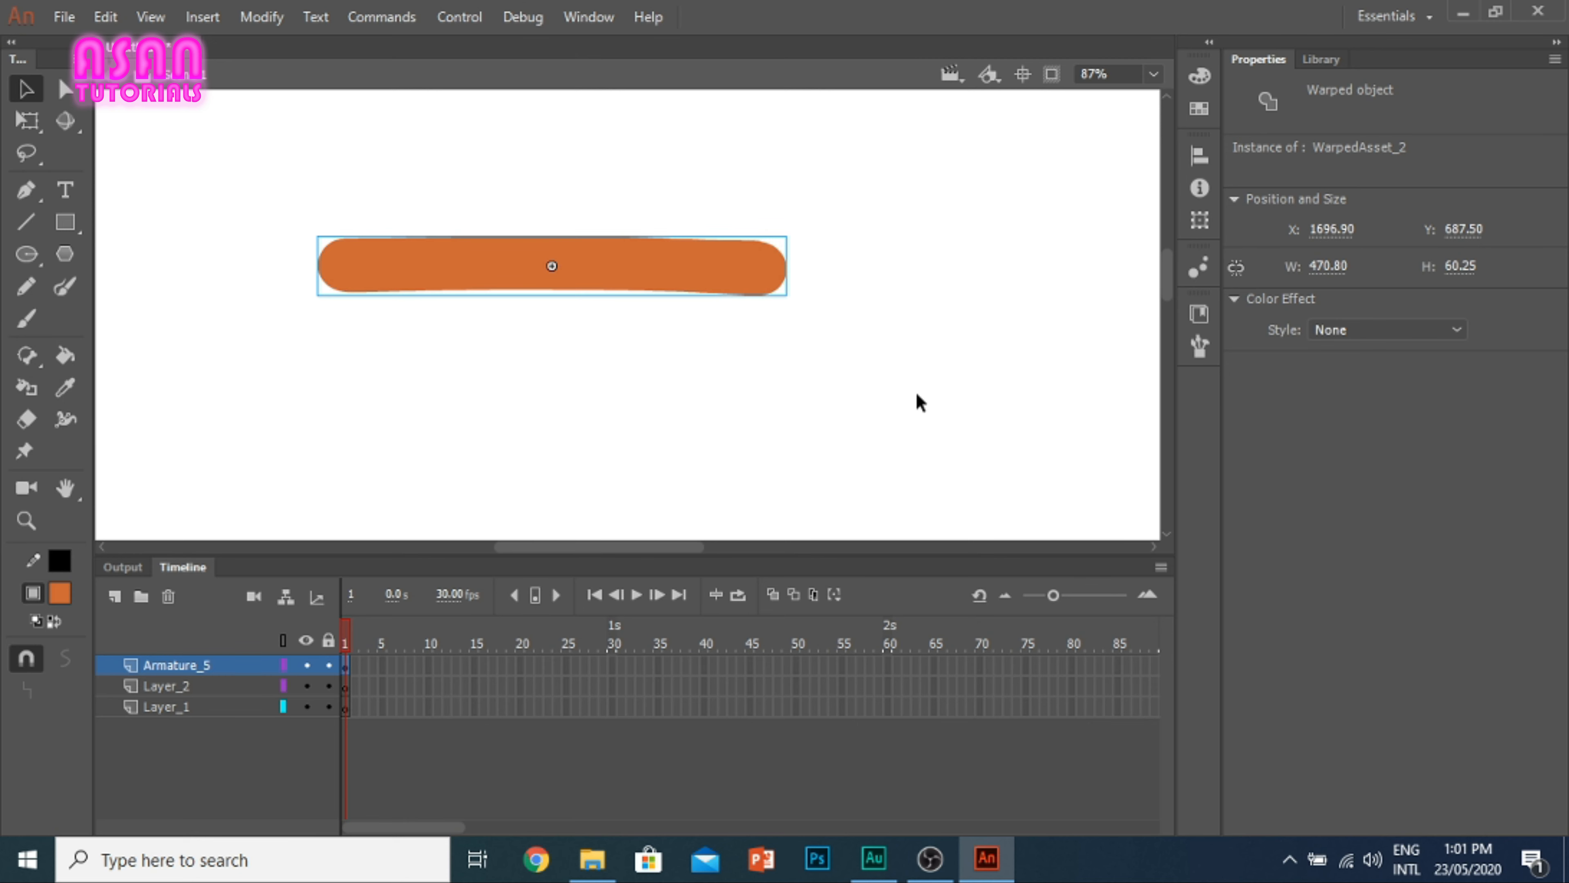
key("Delete")
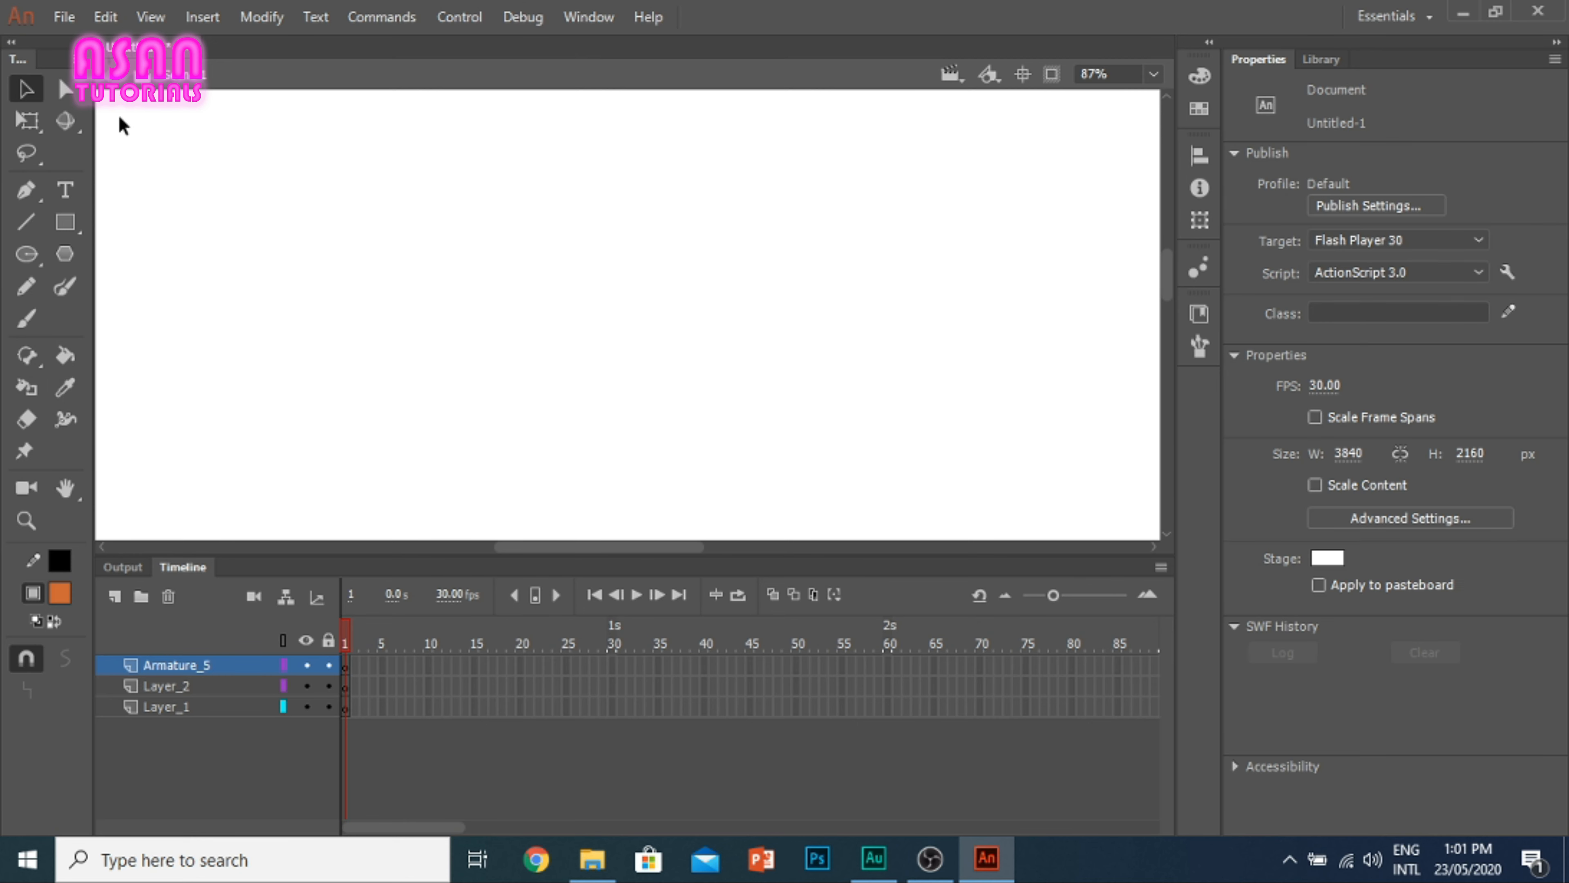
Step: Add a camera to the document and zoom it out to 66%
left_click(26, 454)
left_click(36, 488)
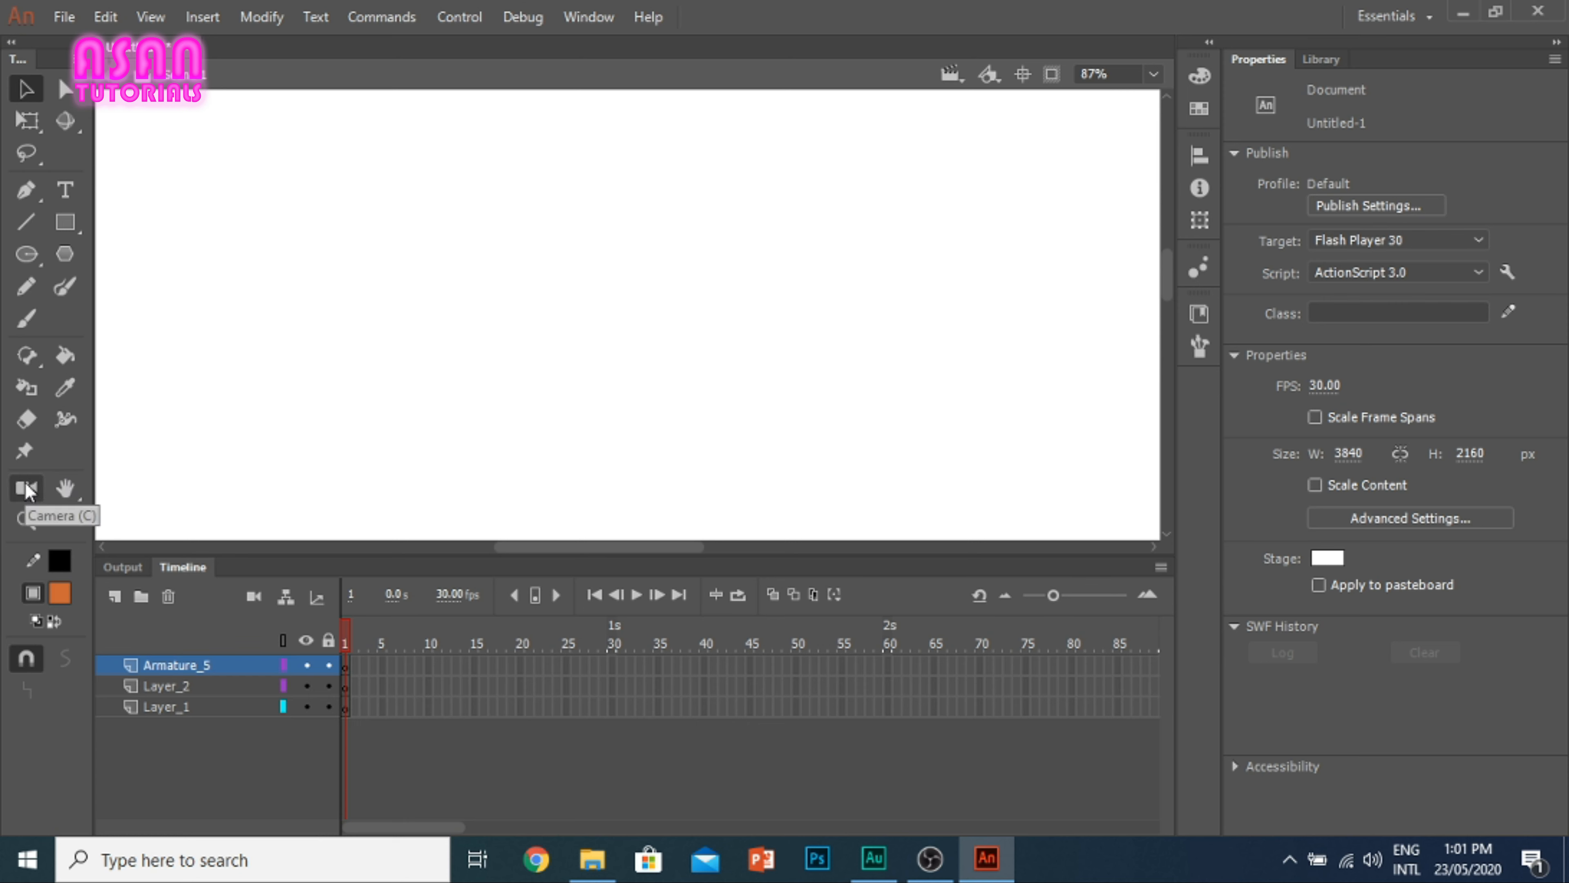
left_click(26, 489)
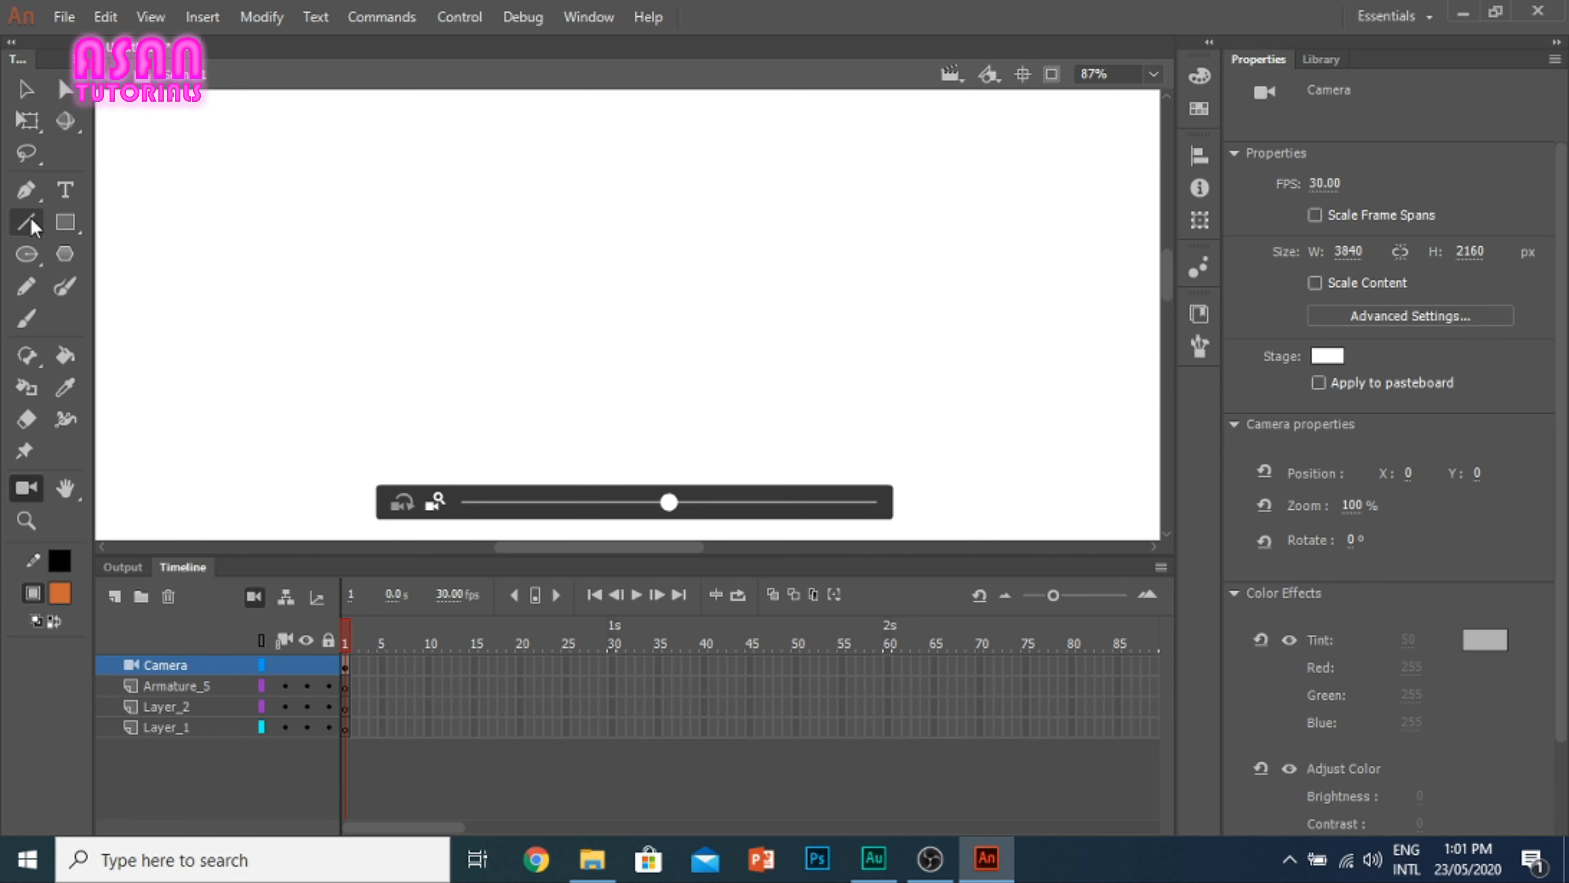
left_click_drag(668, 504, 559, 504)
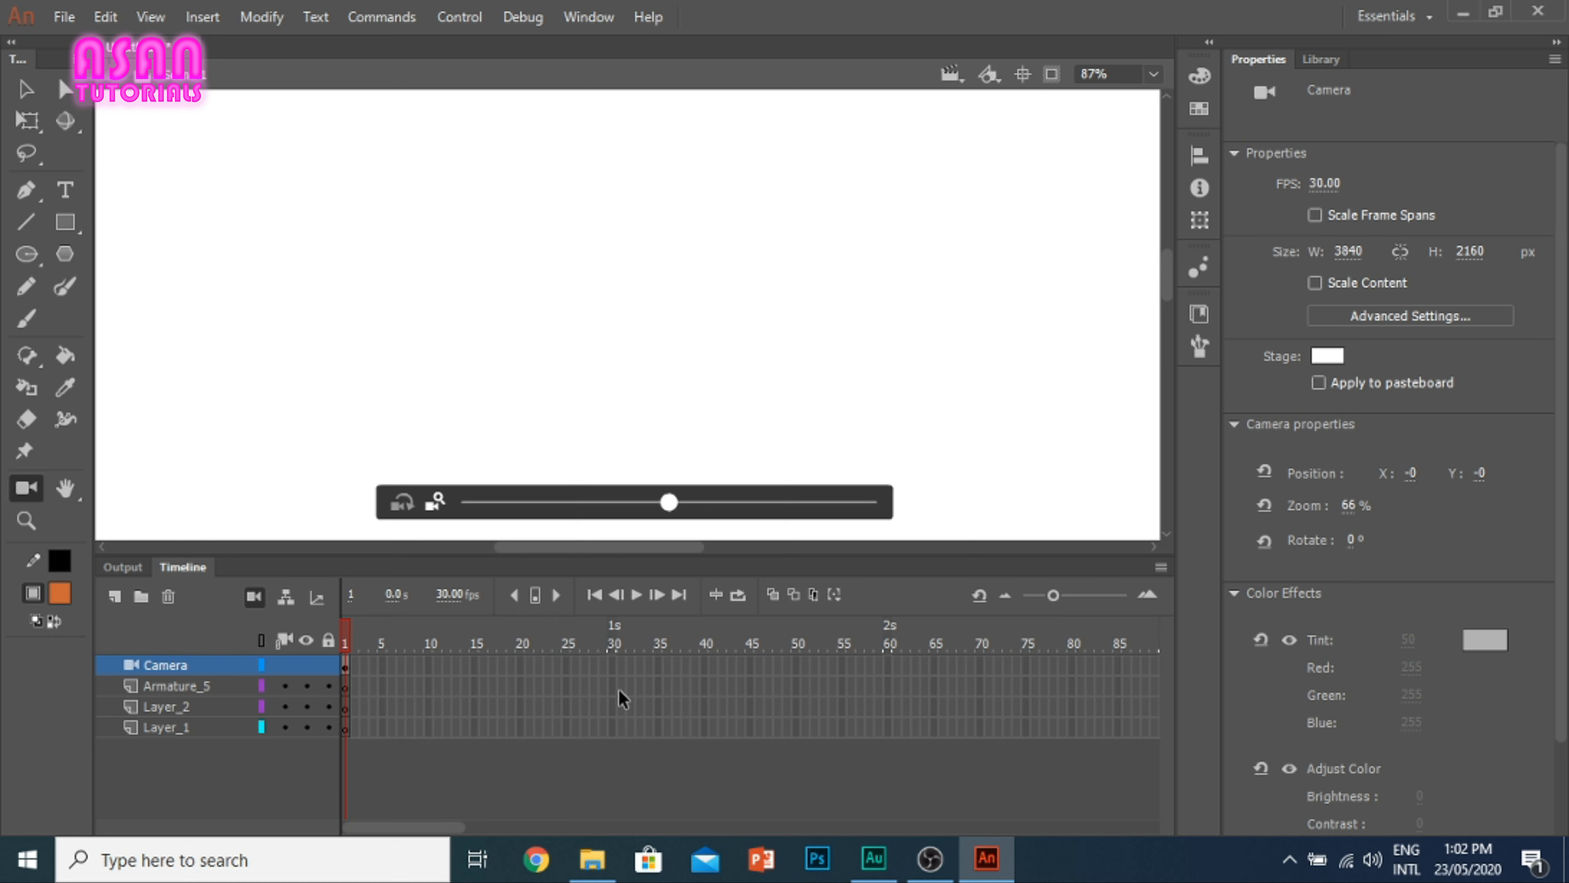
right_click(608, 667)
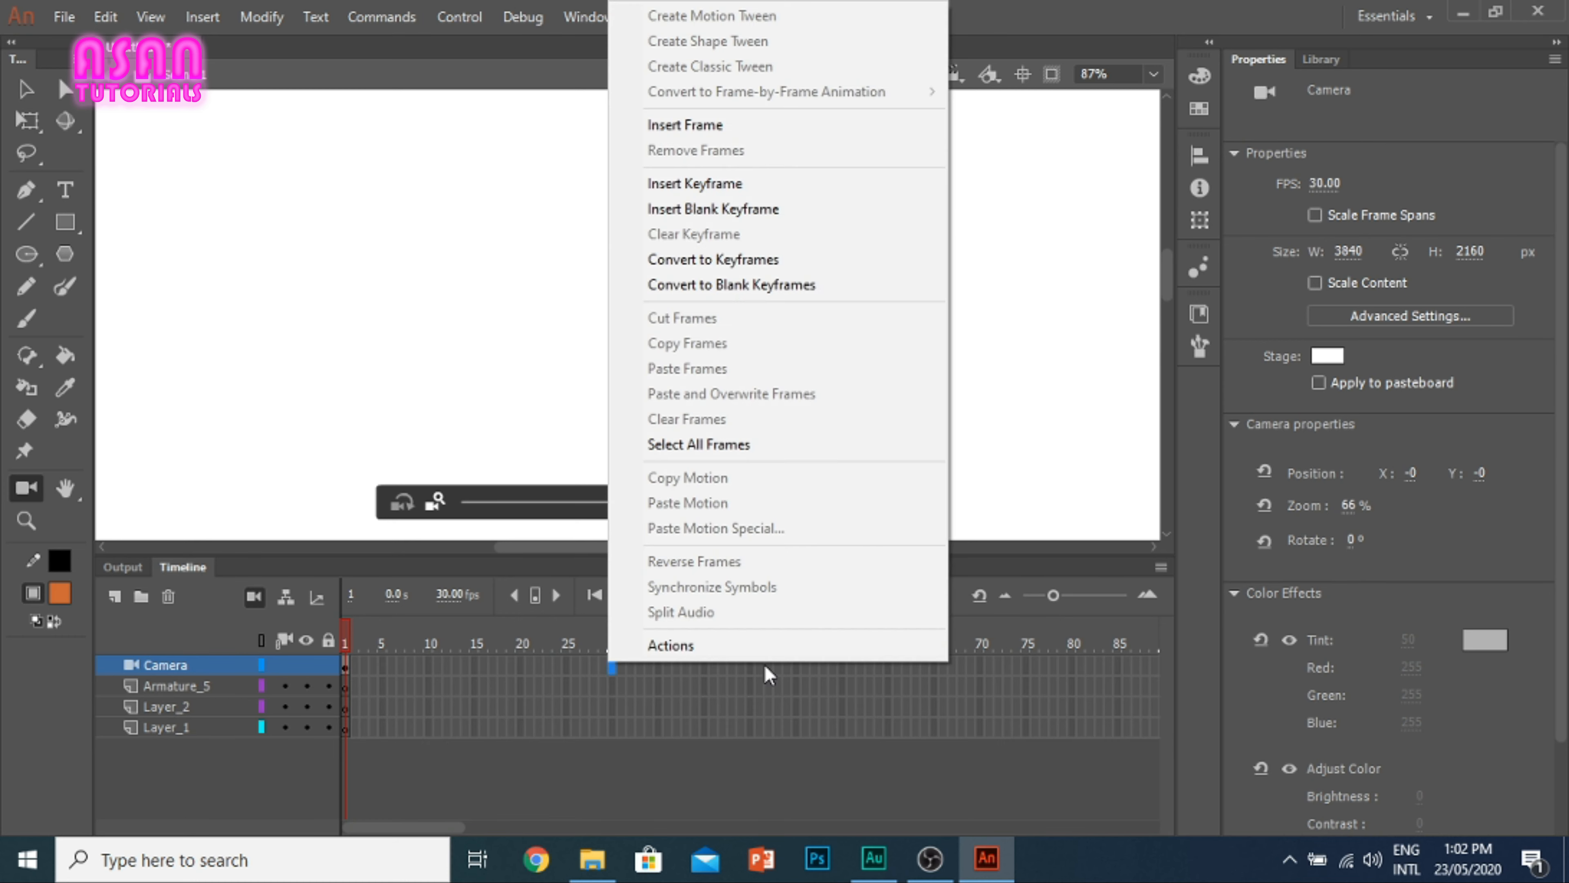
right_click(764, 666)
left_click(914, 644)
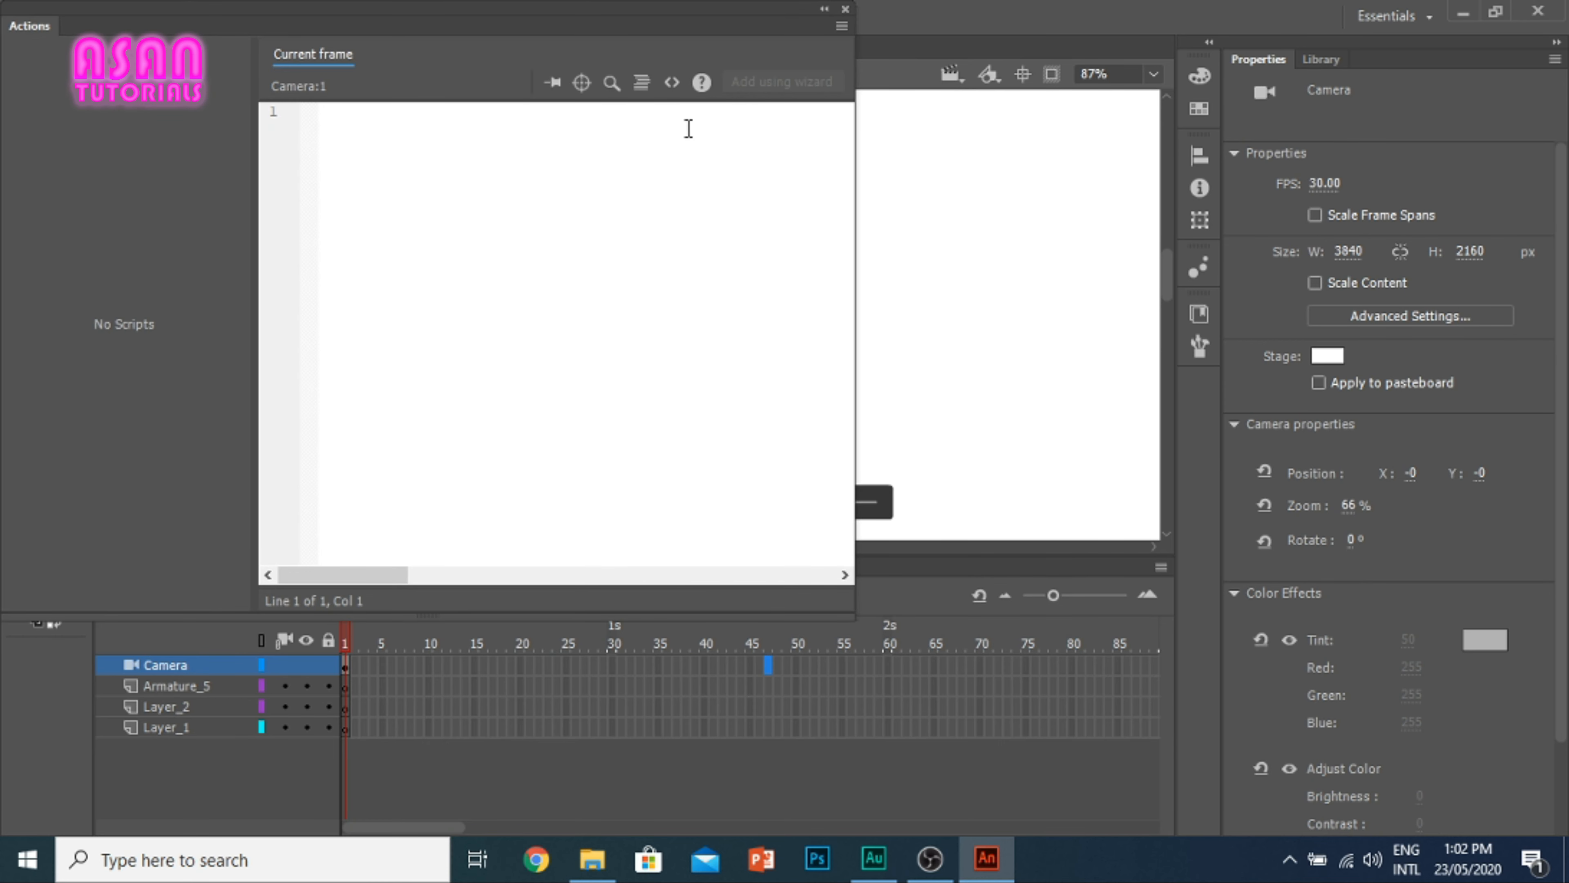
left_click(845, 9)
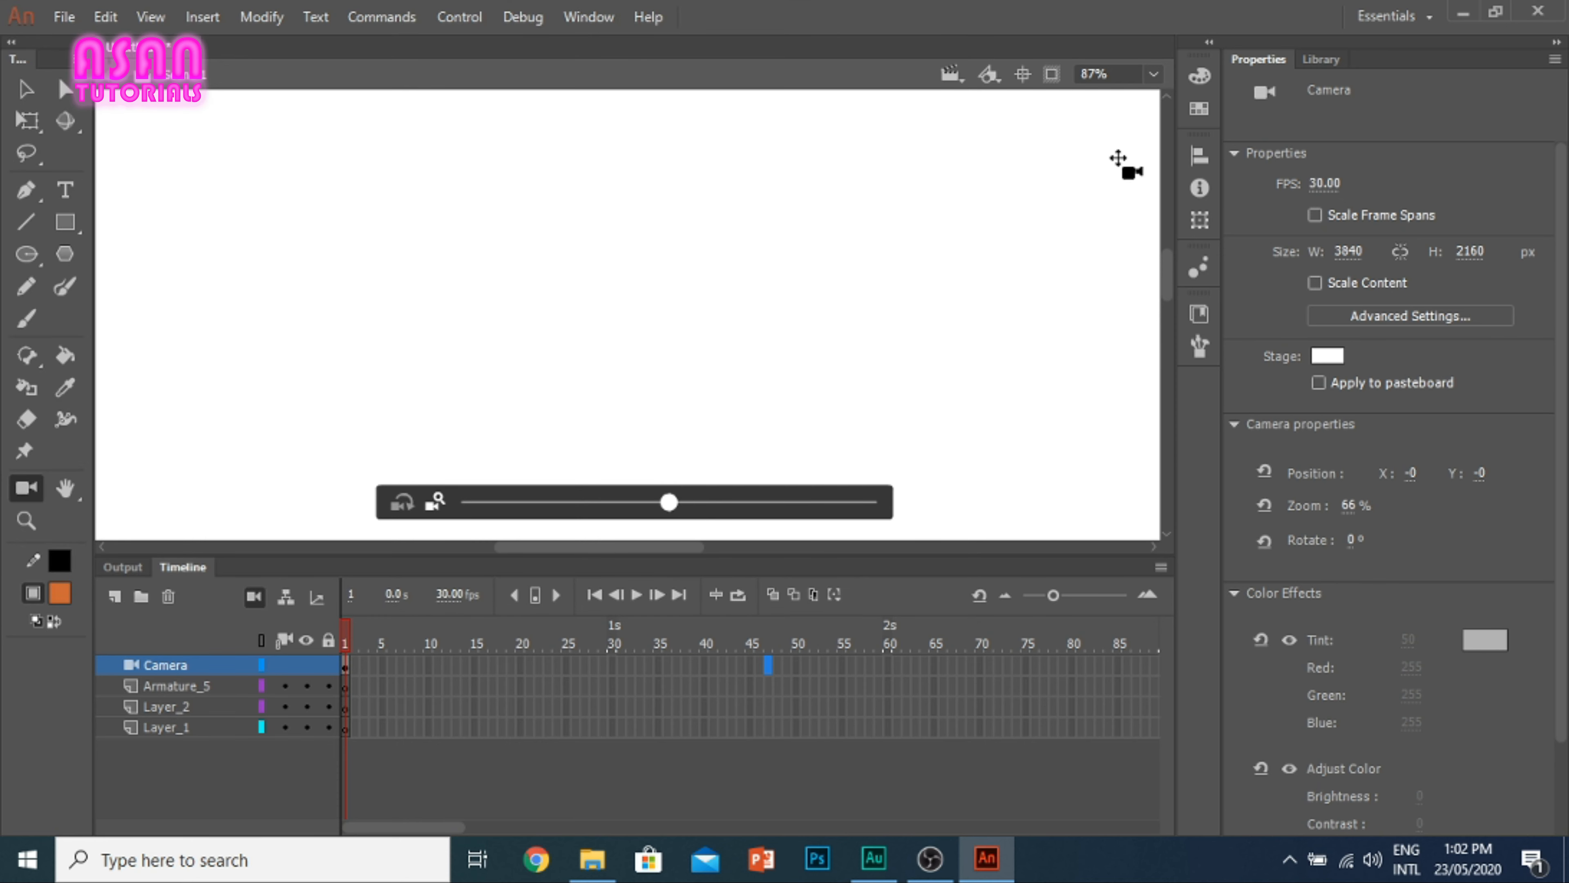
Step: Delete the Camera layer from the timeline
scroll(530, 344, "down", 5)
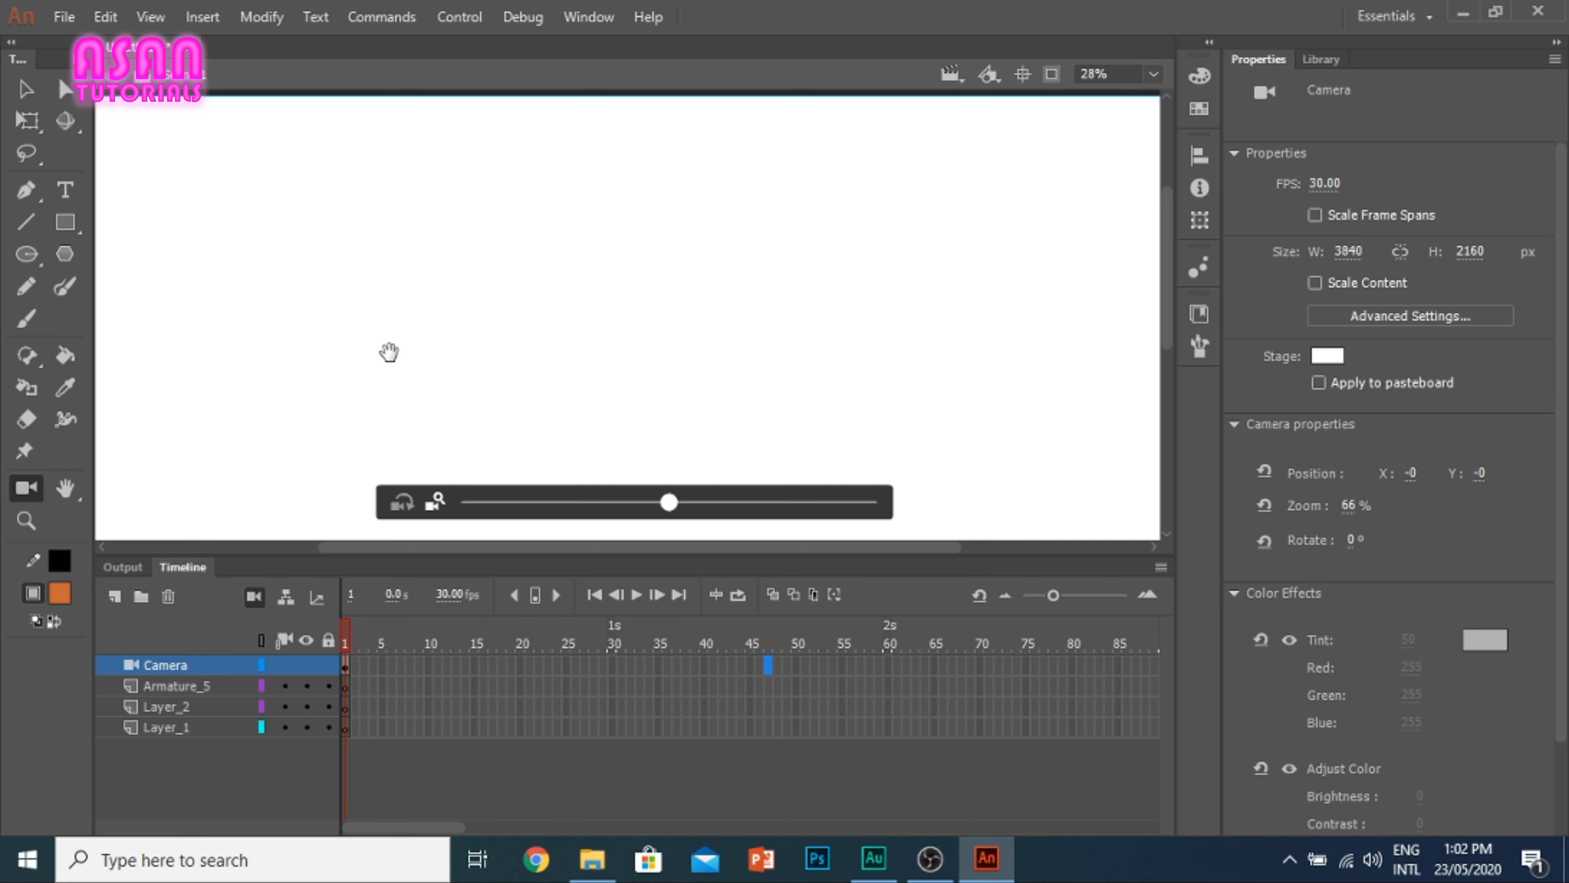
left_click_drag(389, 350, 379, 230)
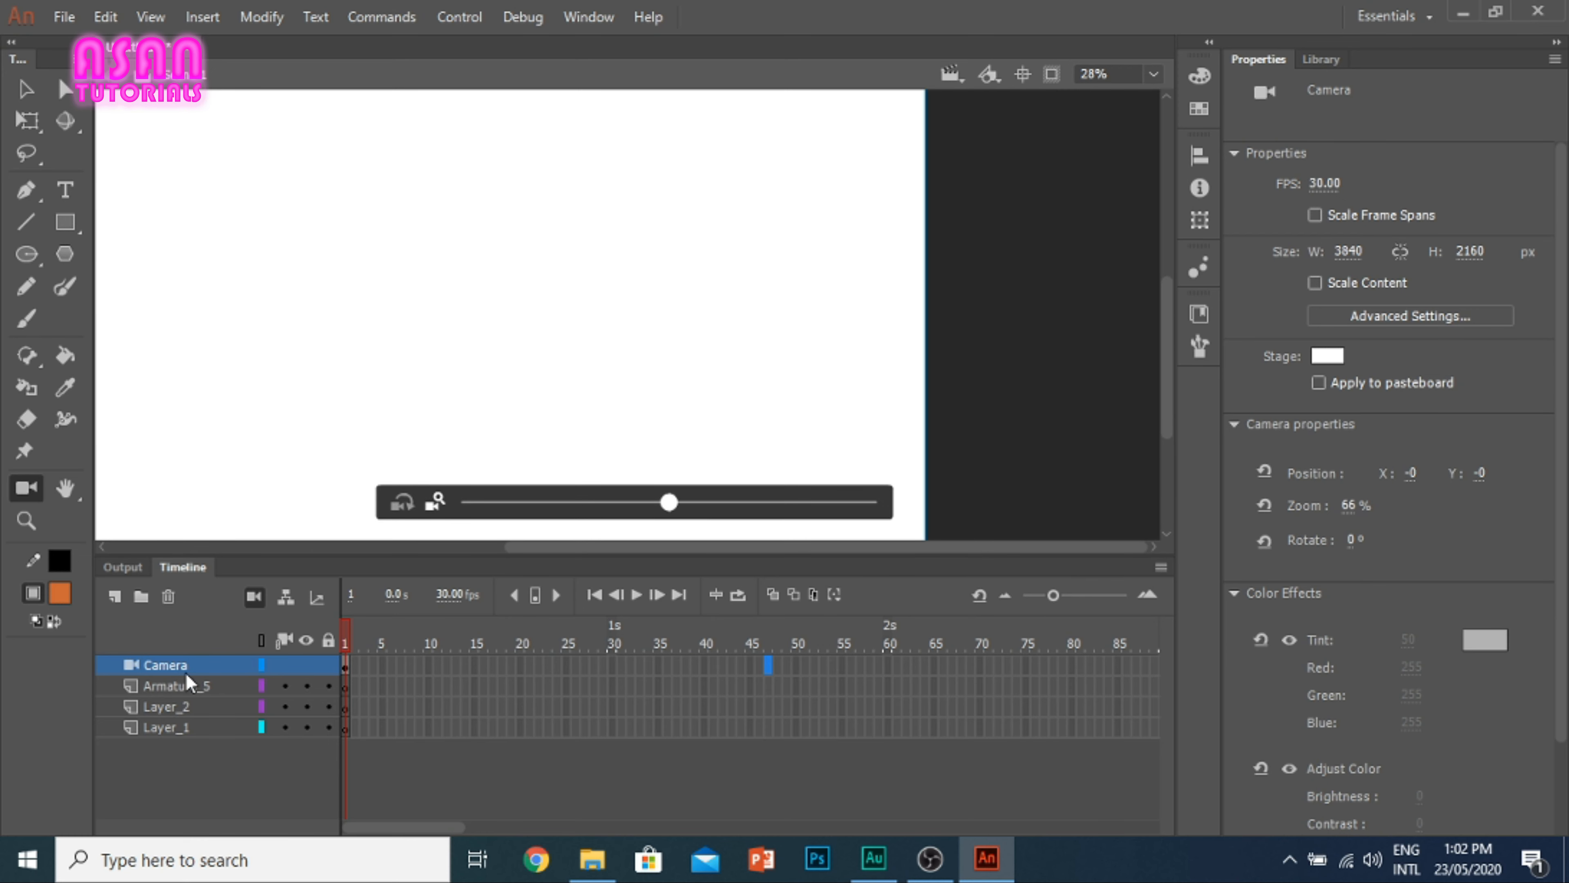
left_click(167, 596)
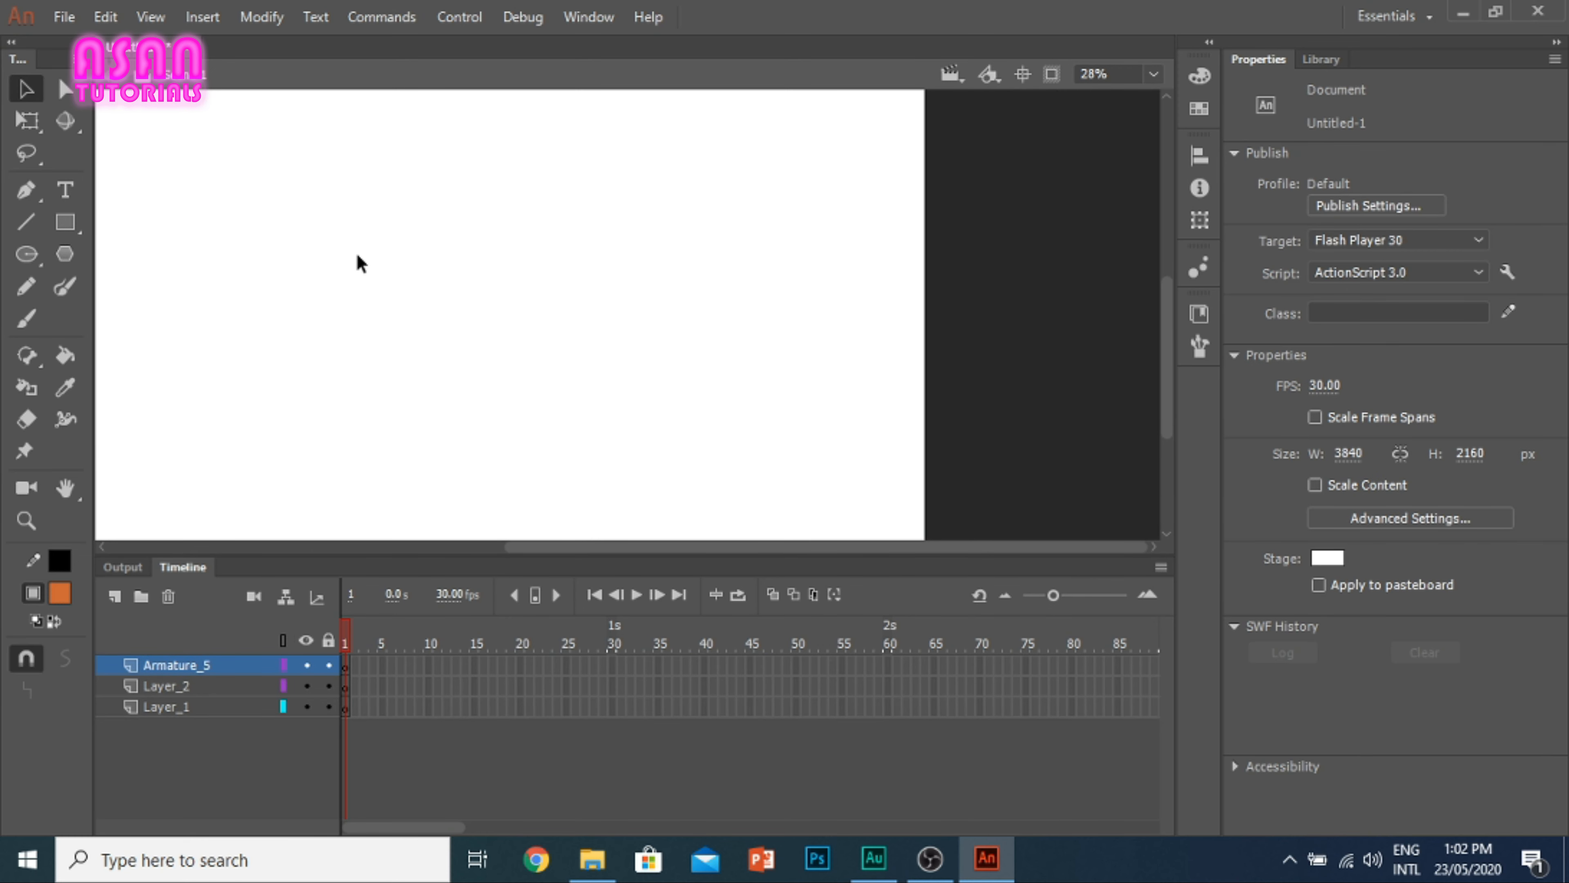
Step: Draw a large orange rectangle with a black outline slightly right of the stage's centre
scroll(407, 231, "down", 3)
scroll(436, 227, "up", 2)
scroll(129, 333, "down", 1)
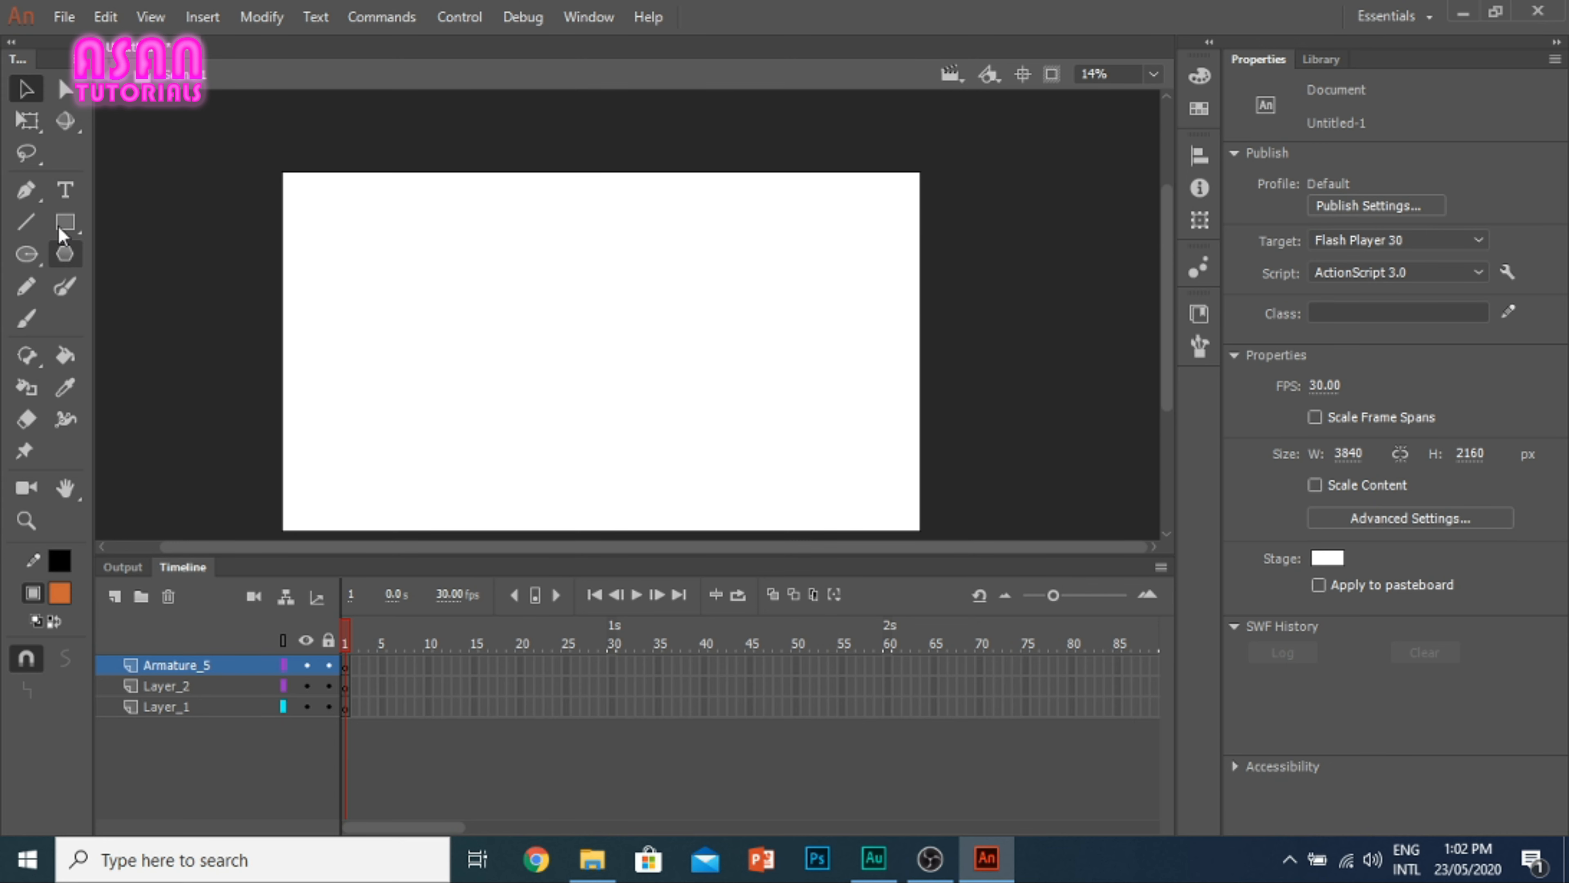
left_click(65, 221)
left_click_drag(518, 288, 843, 398)
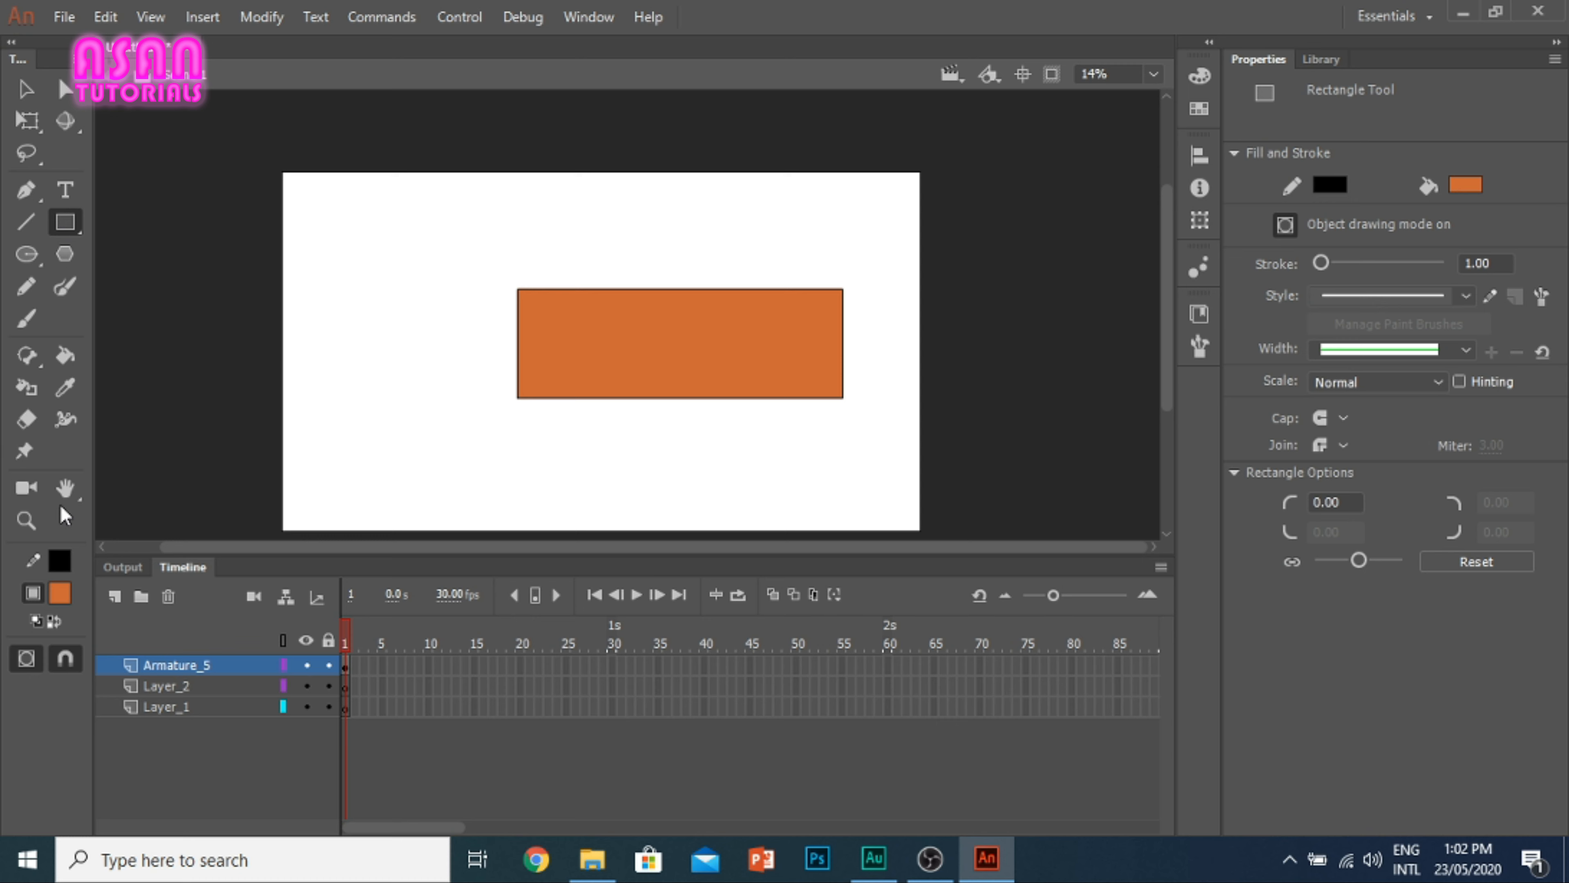
Step: Try the Hand tool and pan the view around the stage with the orange rectangle
left_click(65, 488)
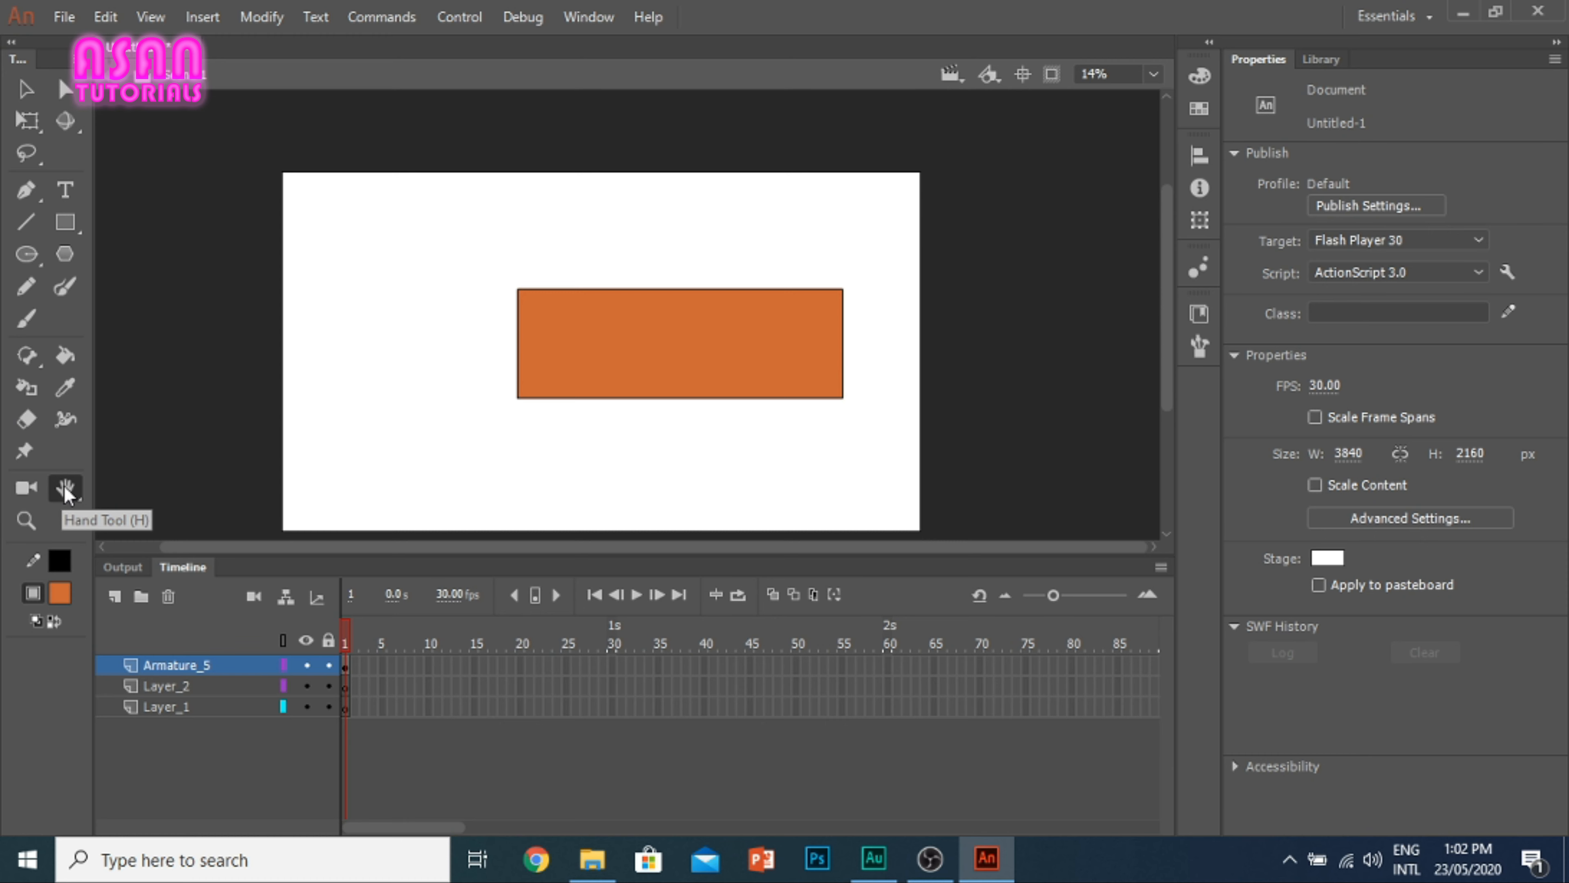
left_click(26, 92)
scroll(630, 357, "up", 2)
scroll(630, 357, "down", 5)
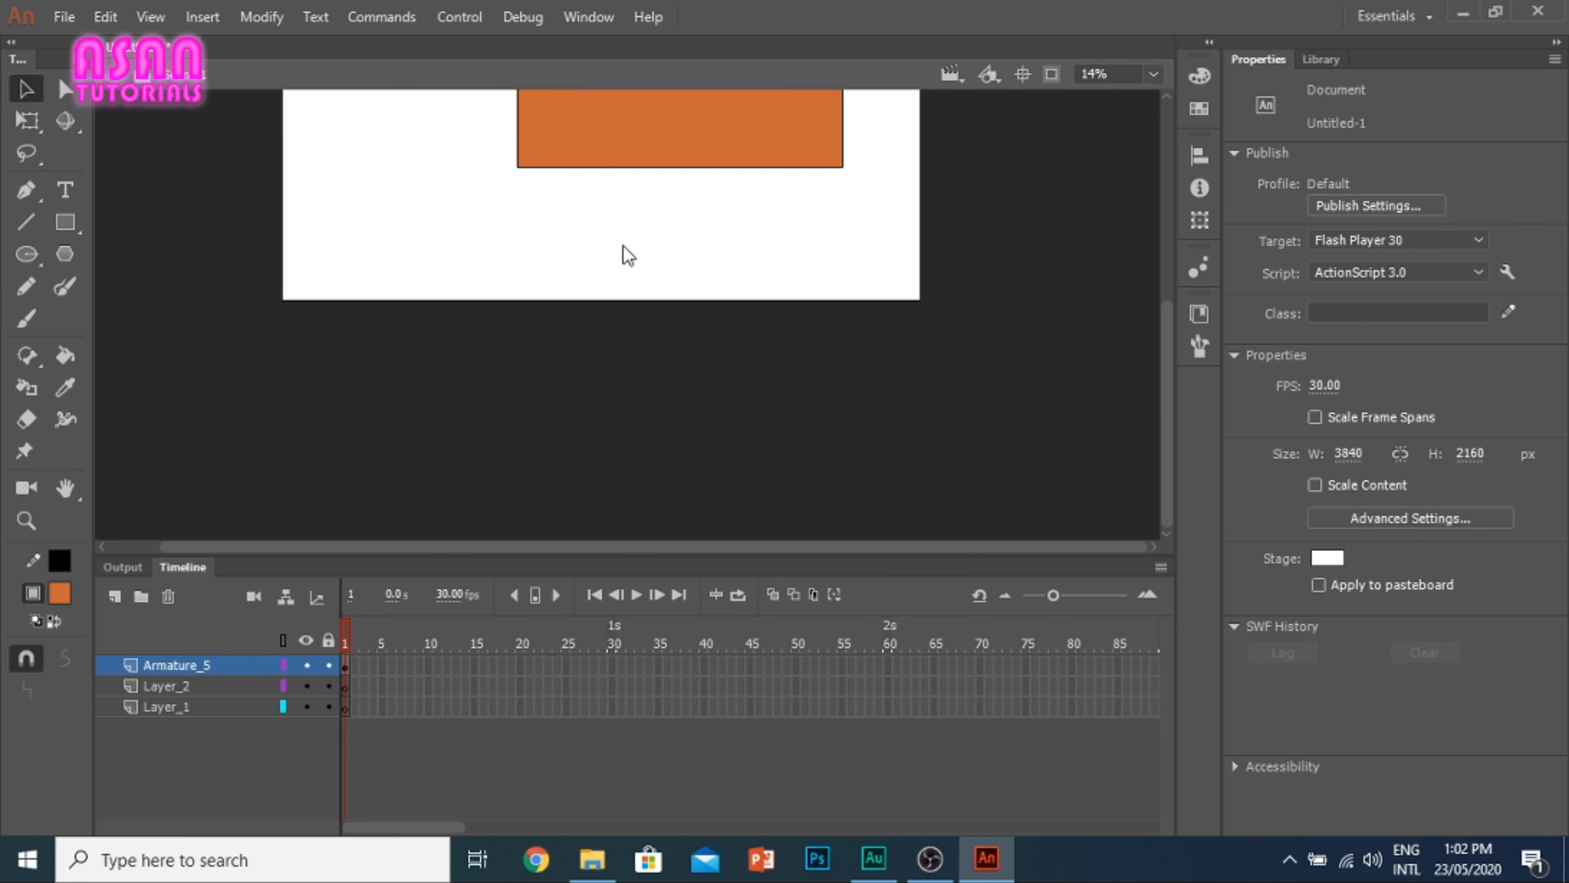
scroll(624, 253, "up", 2)
scroll(623, 247, "up", 2)
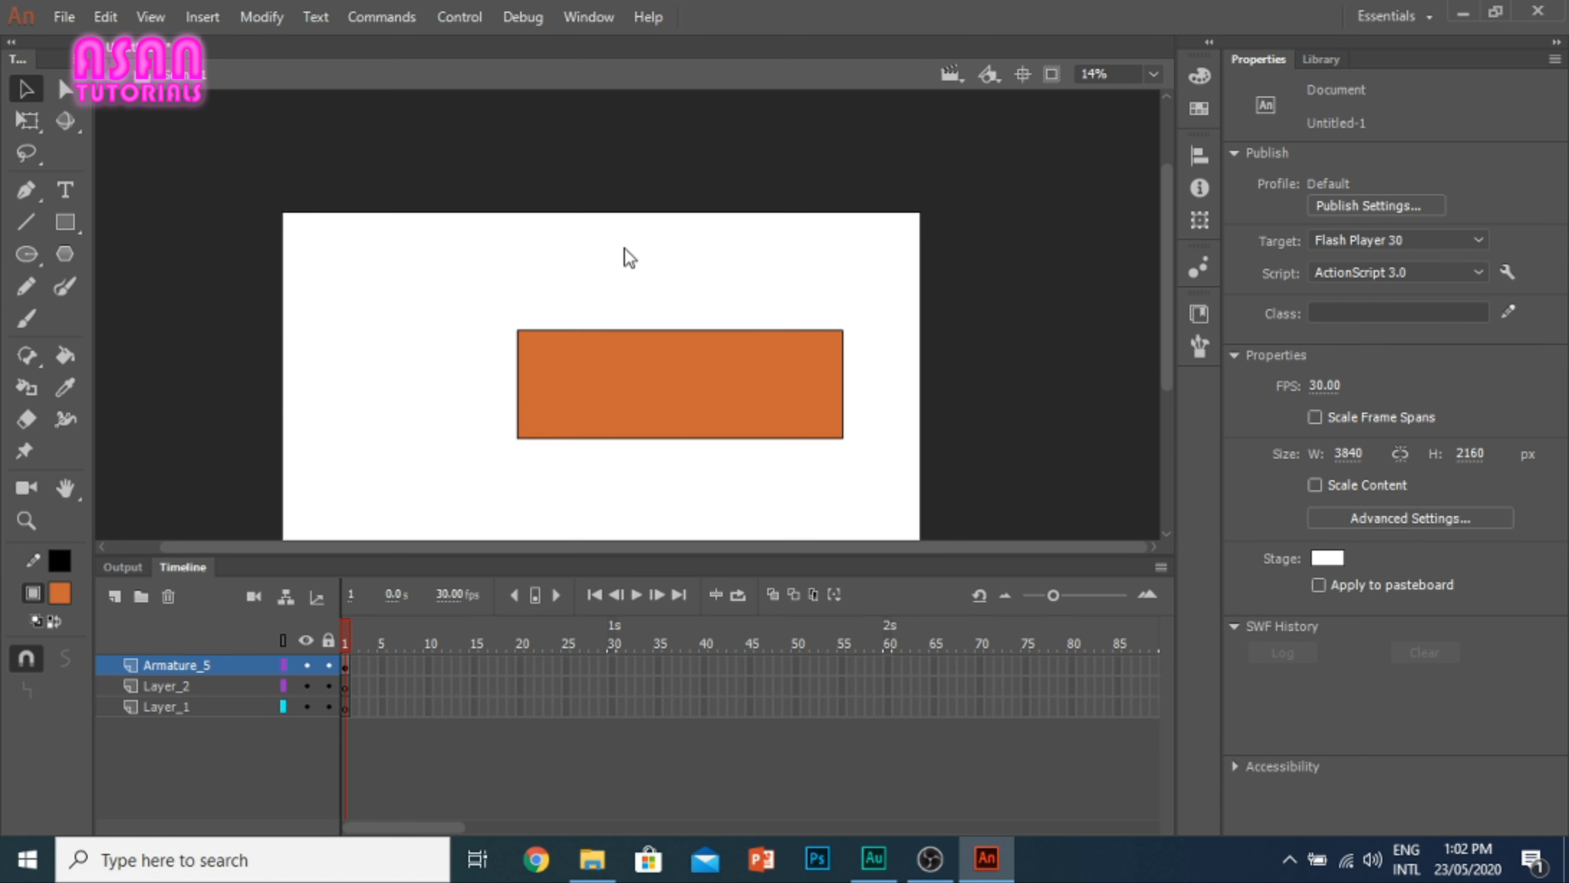
scroll(627, 251, "down", 2)
left_click_drag(625, 234, 680, 249)
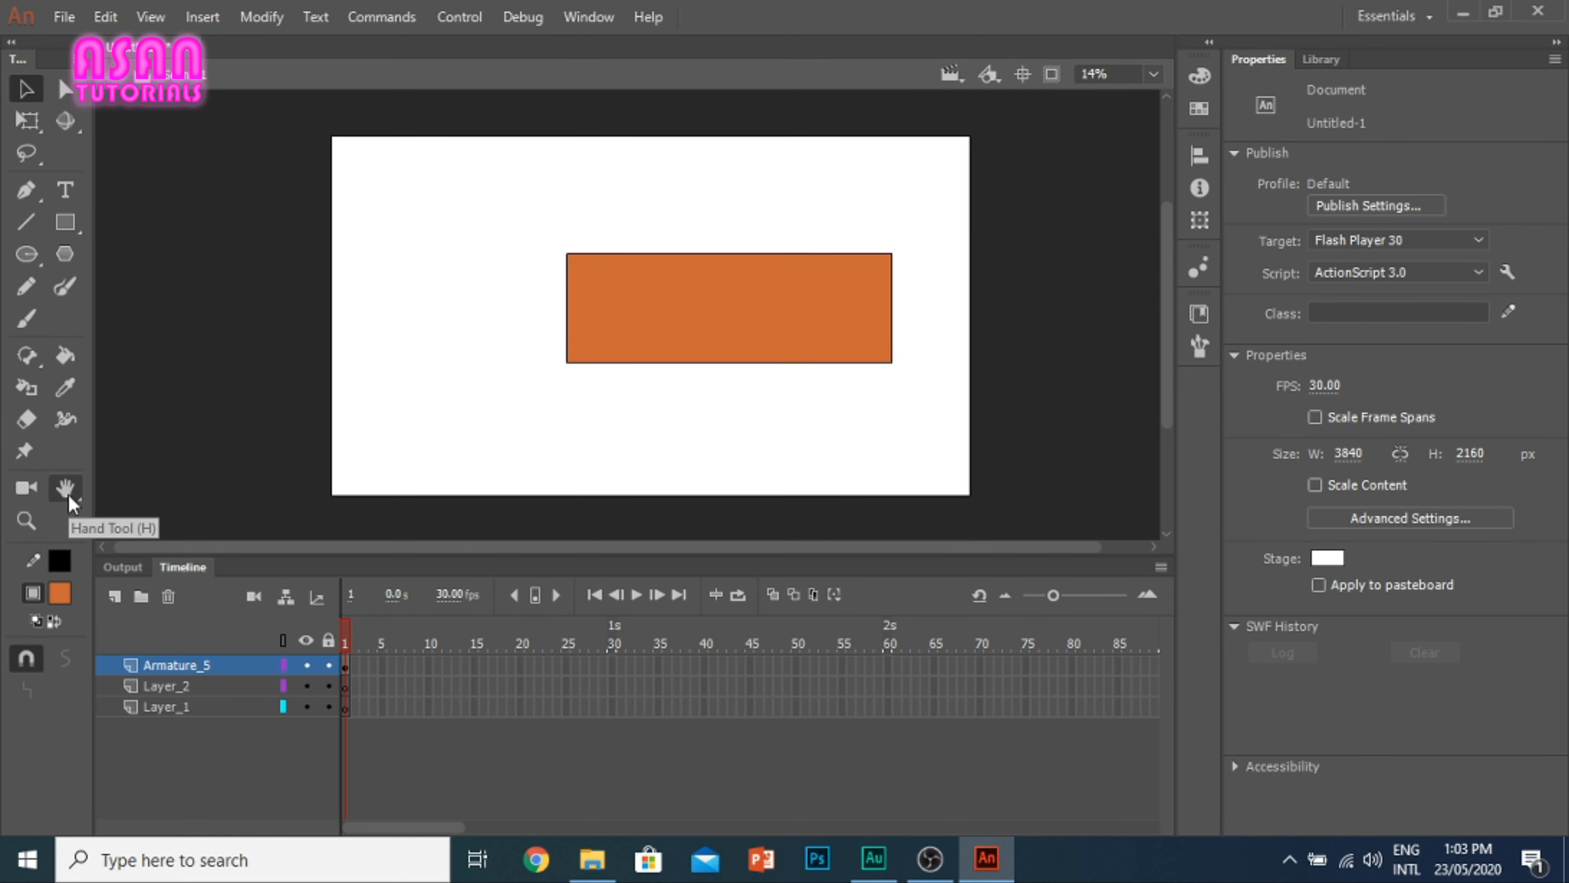
Step: Rotate the stage view counter-clockwise with the Rotation tool
left_click(69, 494)
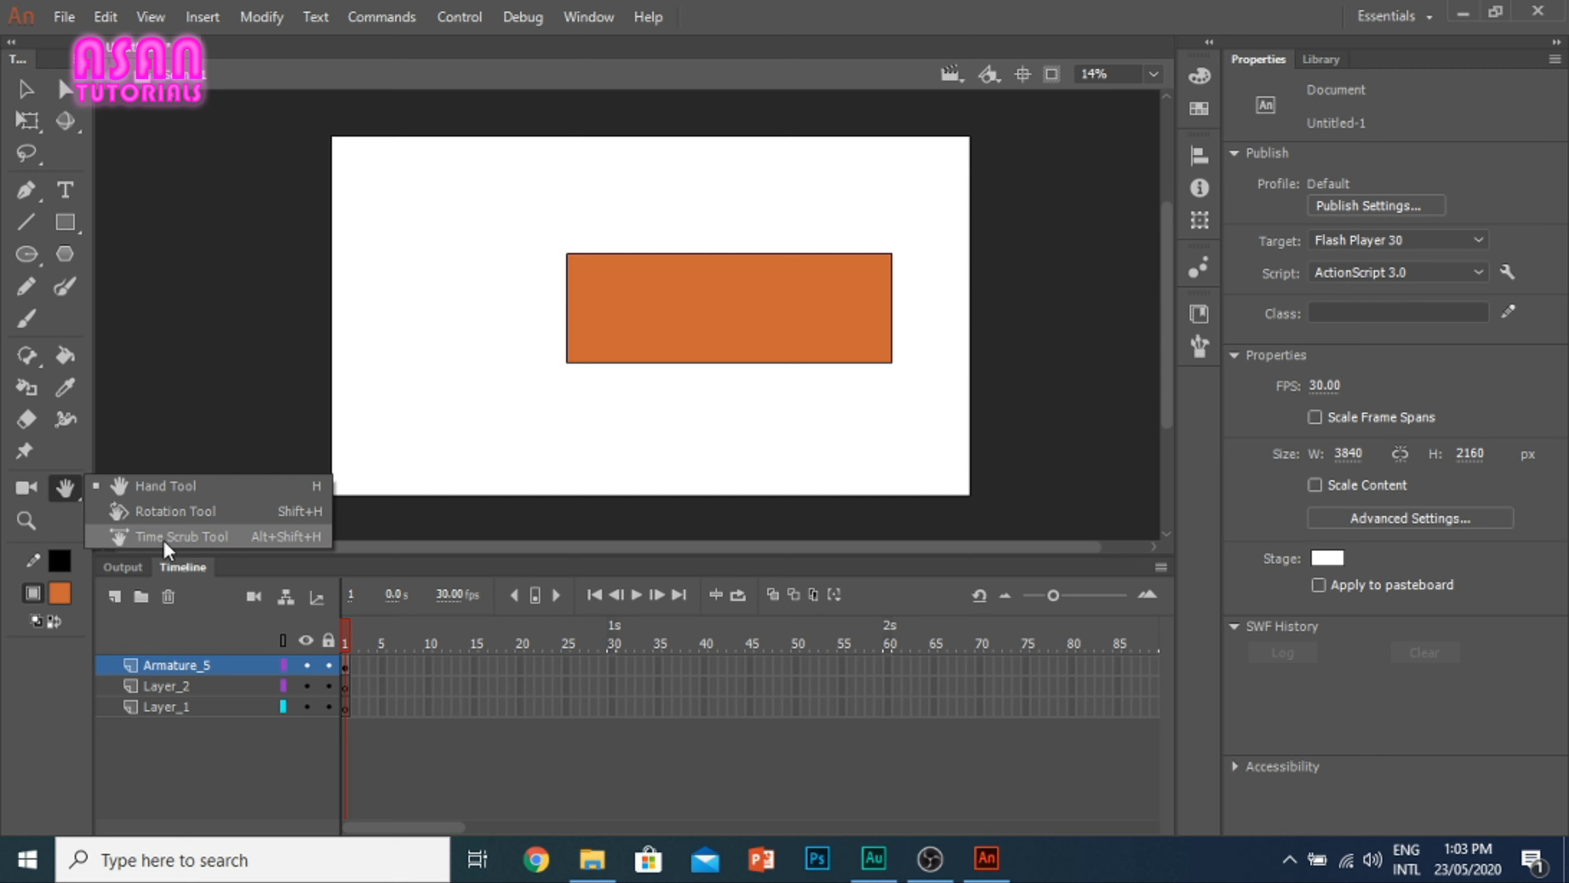
left_click(162, 516)
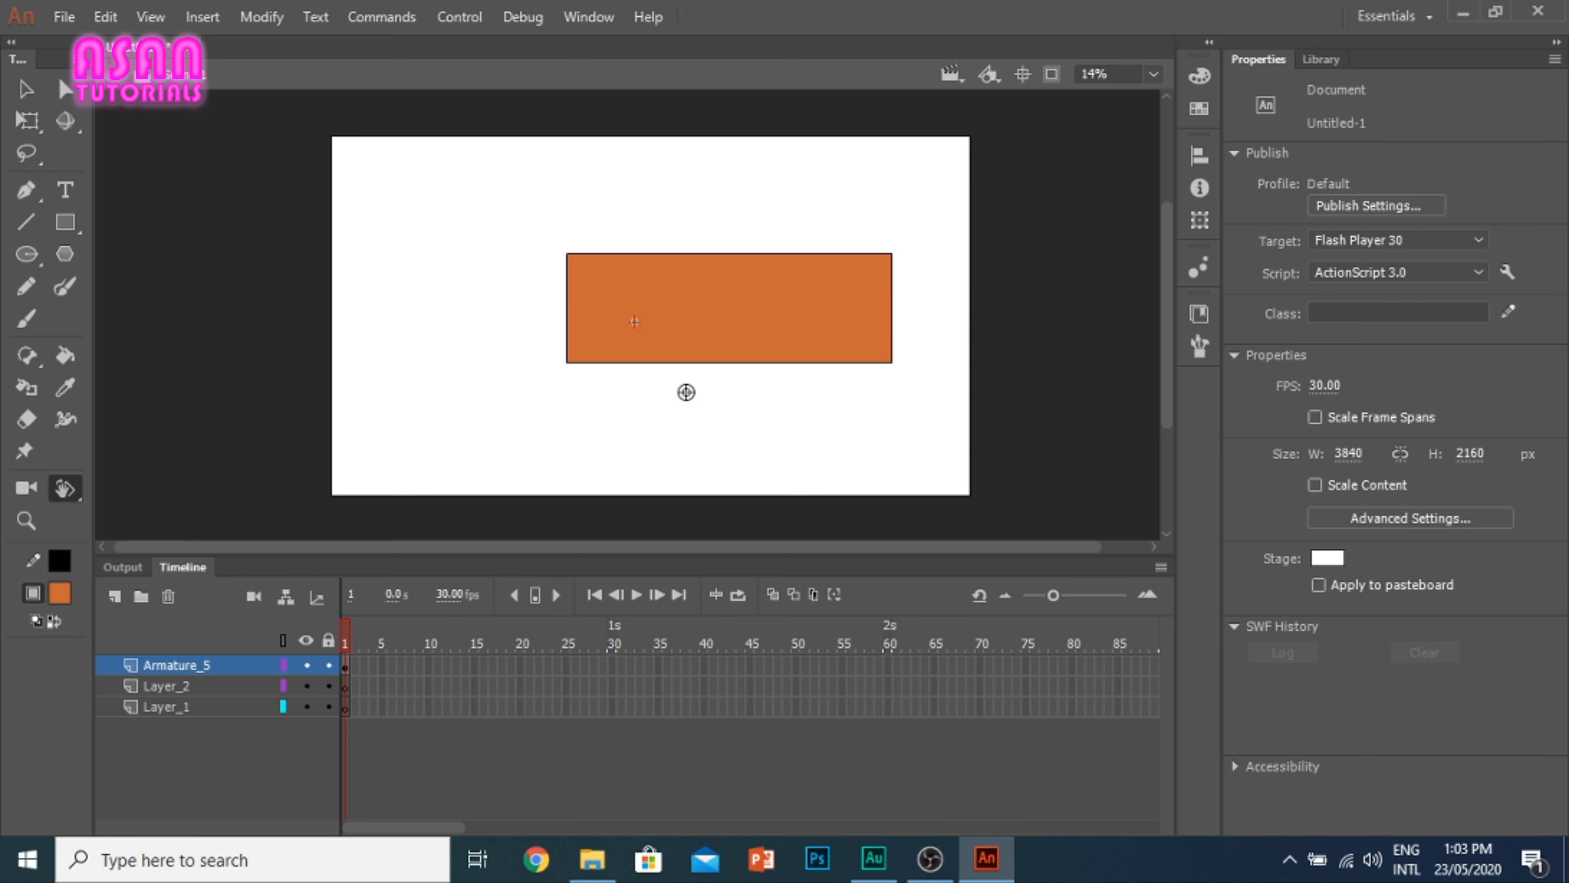
left_click_drag(797, 297, 834, 140)
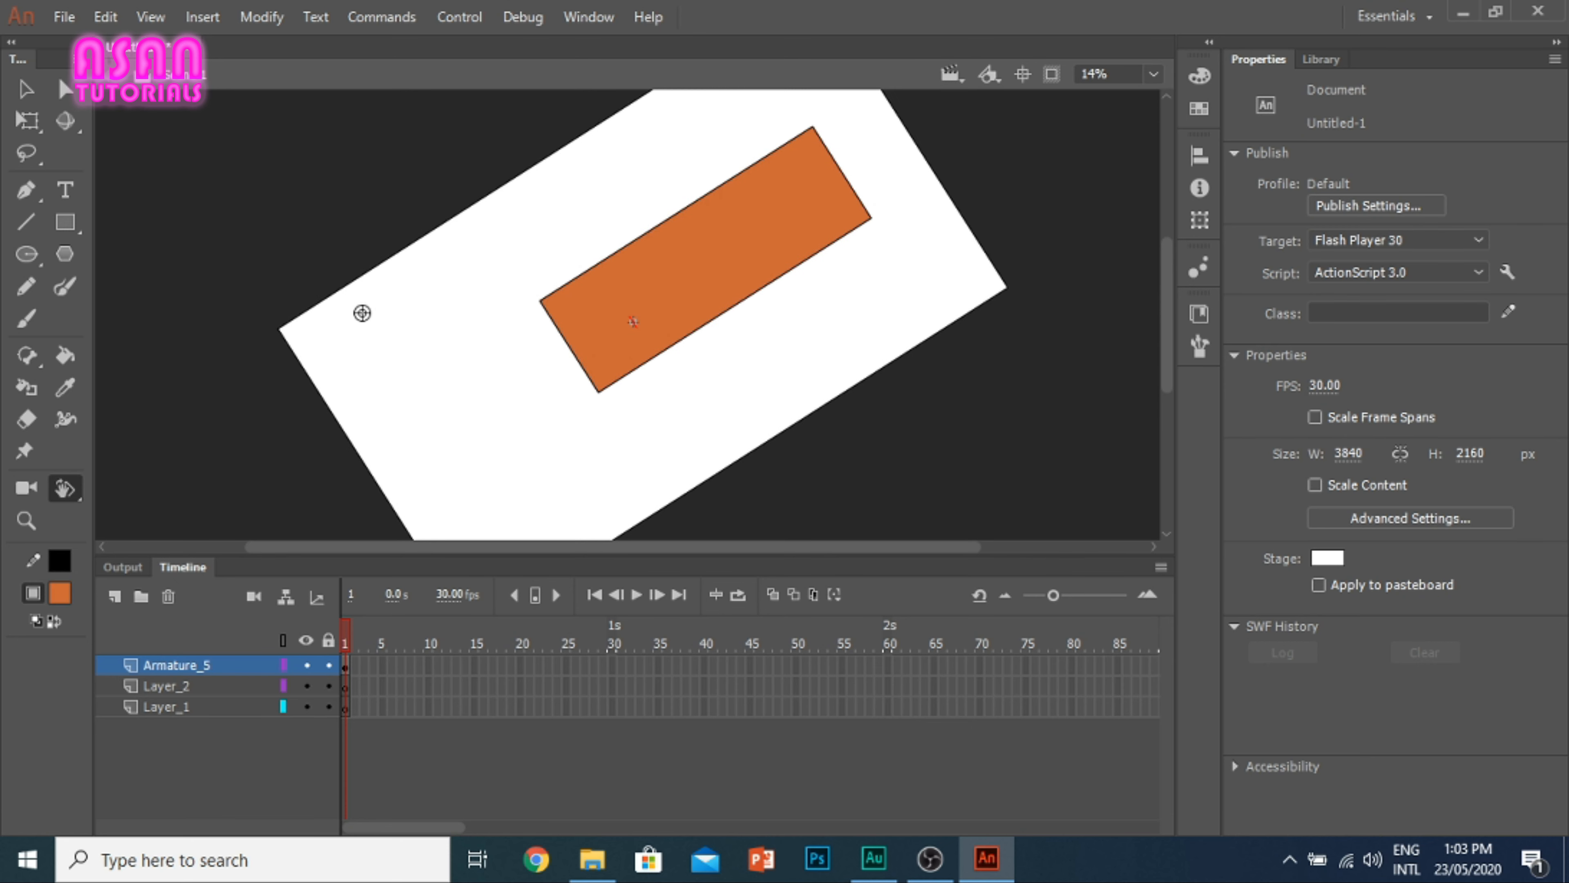
Step: Switch to the Time Scrub tool, return to the Hand tool and pan the rotated stage
left_click(59, 492)
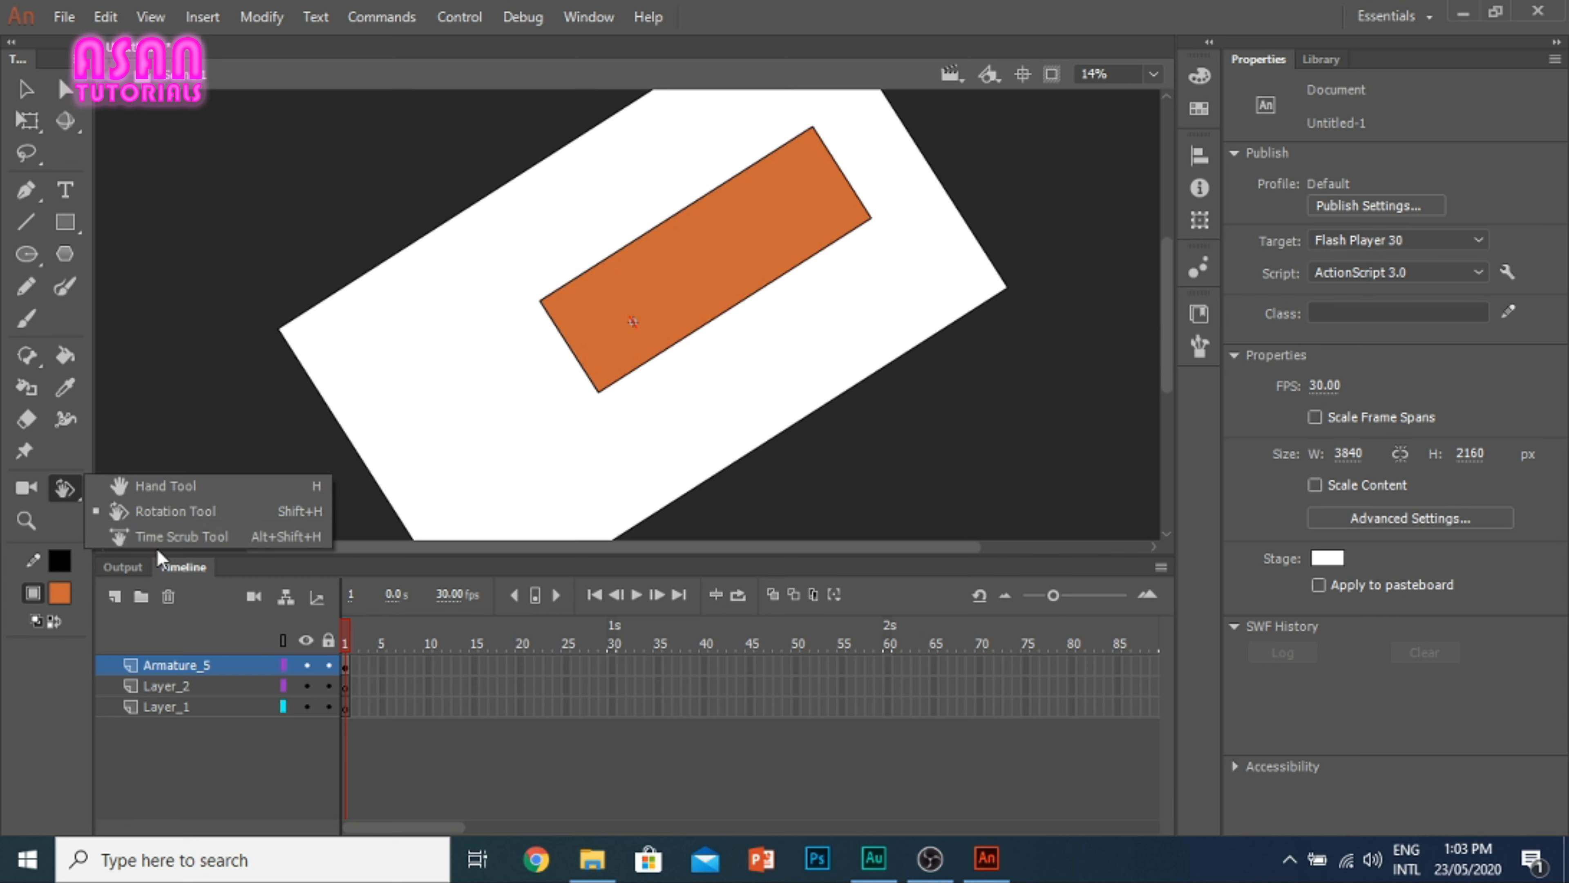
left_click(175, 536)
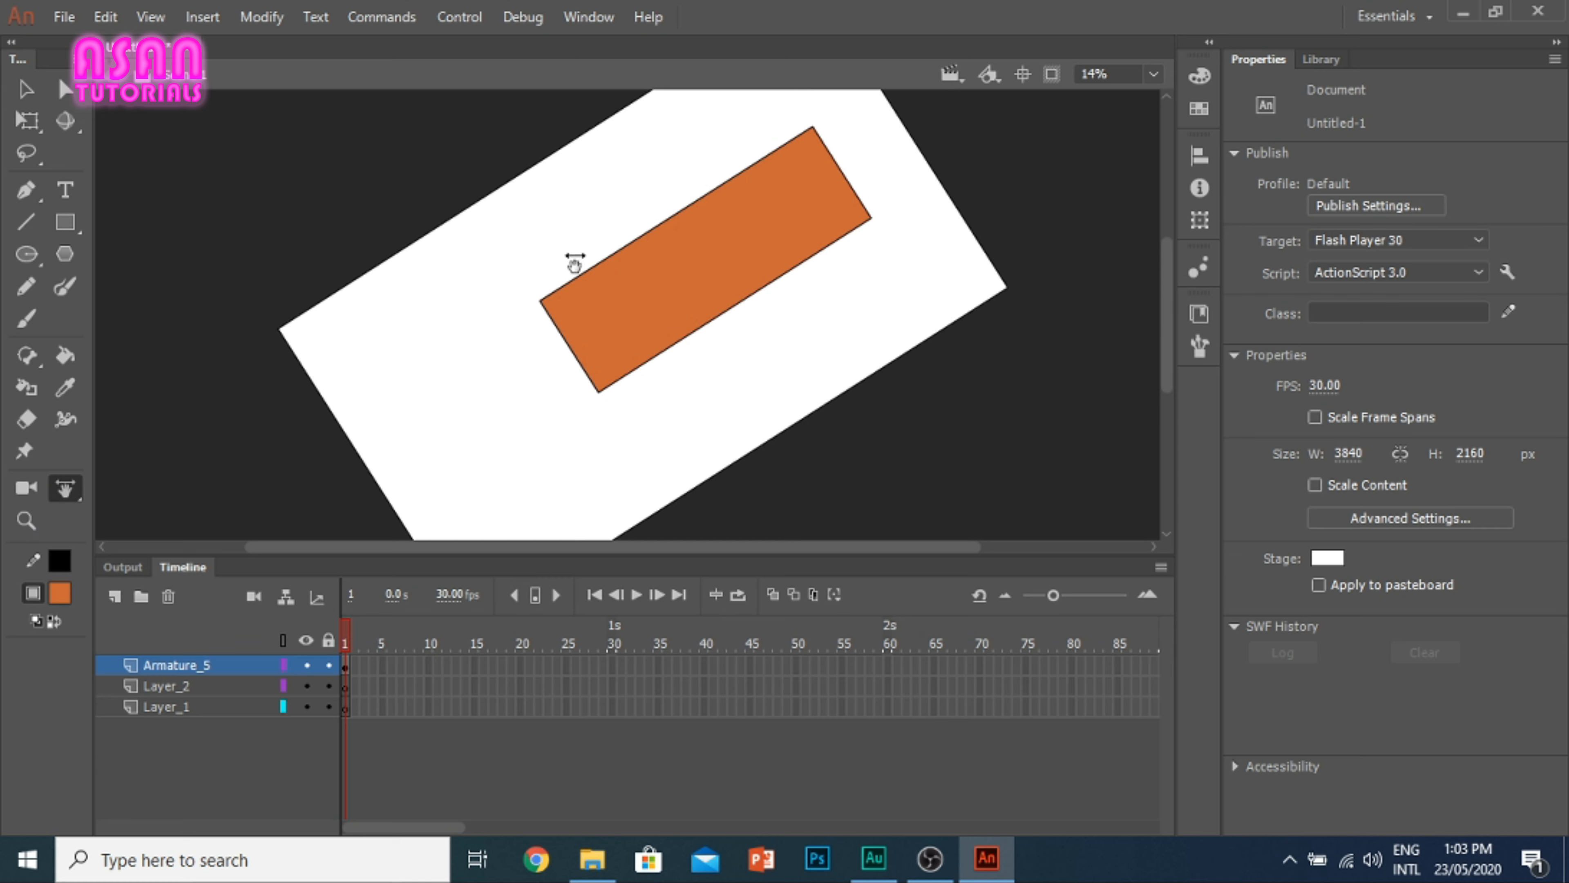
left_click(68, 489)
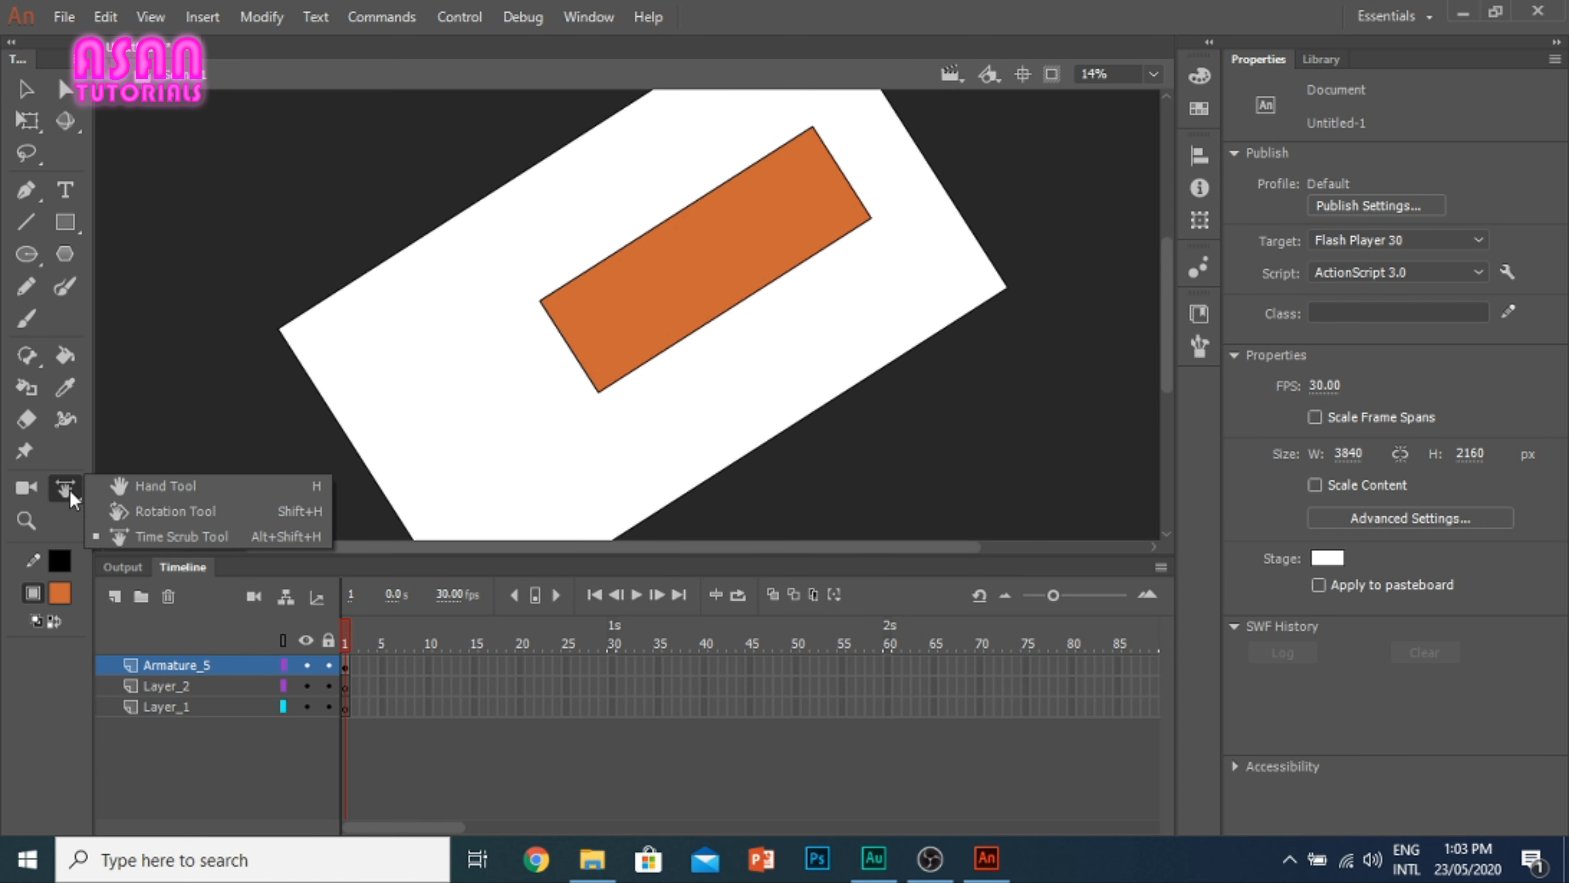
left_click(127, 486)
left_click_drag(521, 457, 428, 415)
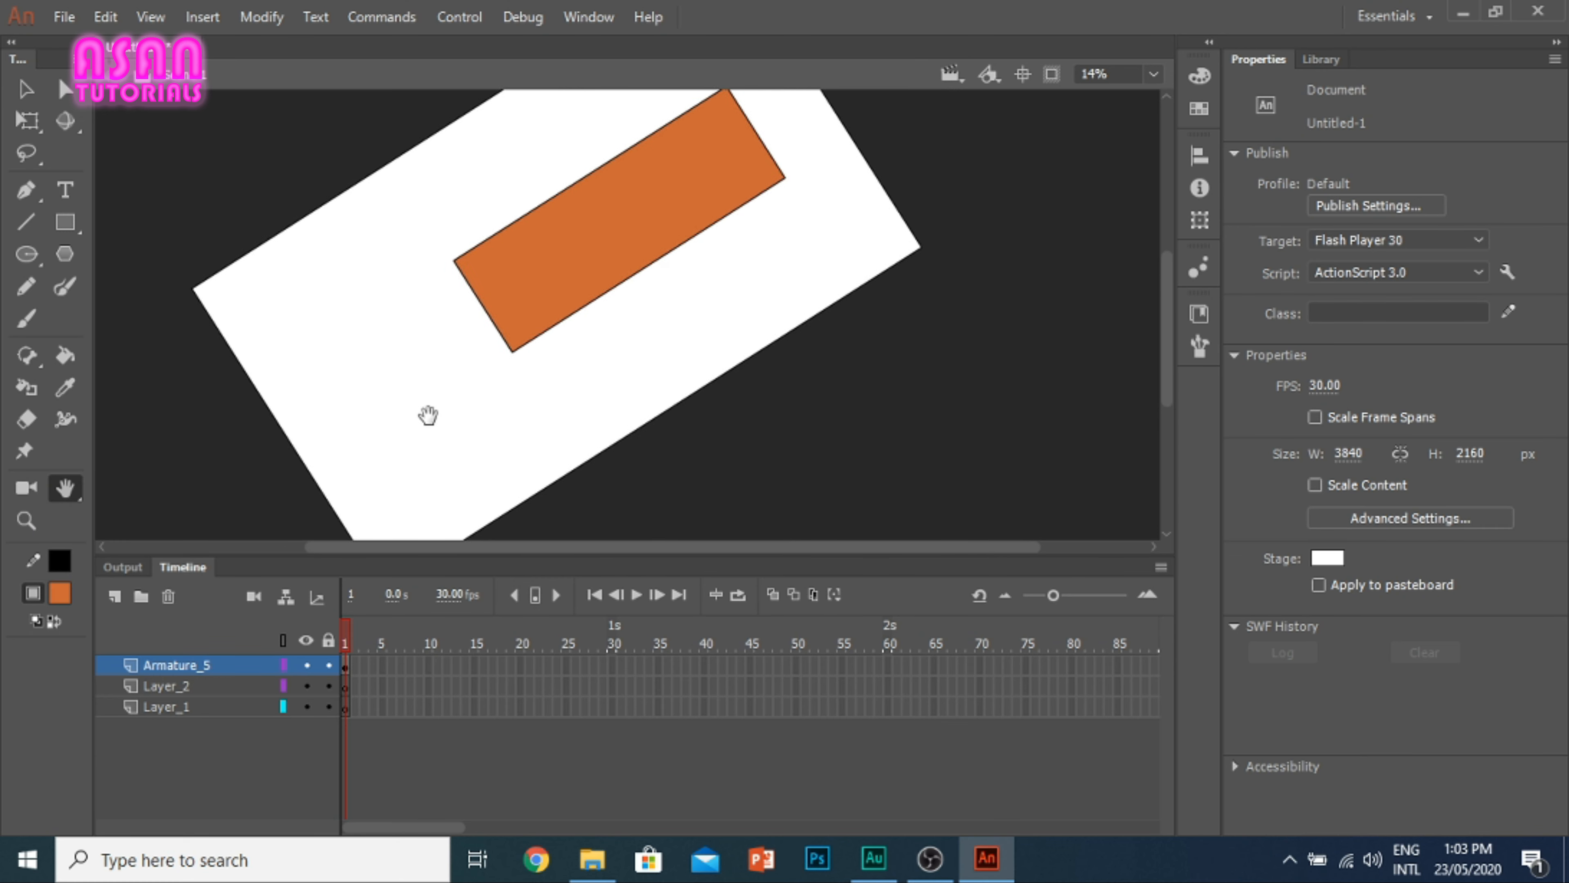
left_click(77, 492)
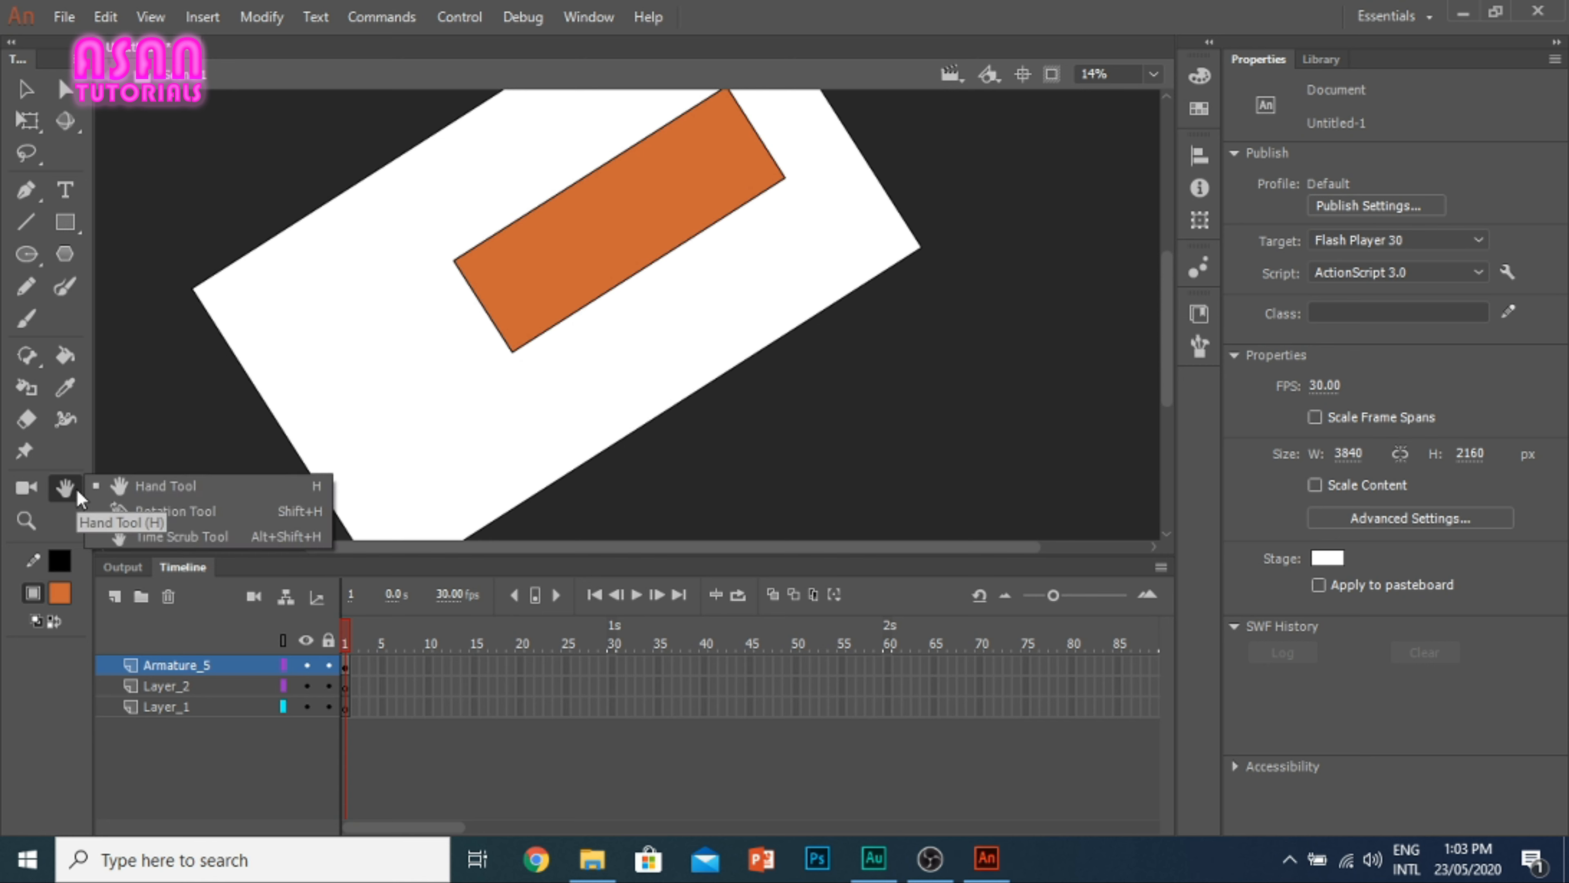
left_click(636, 265)
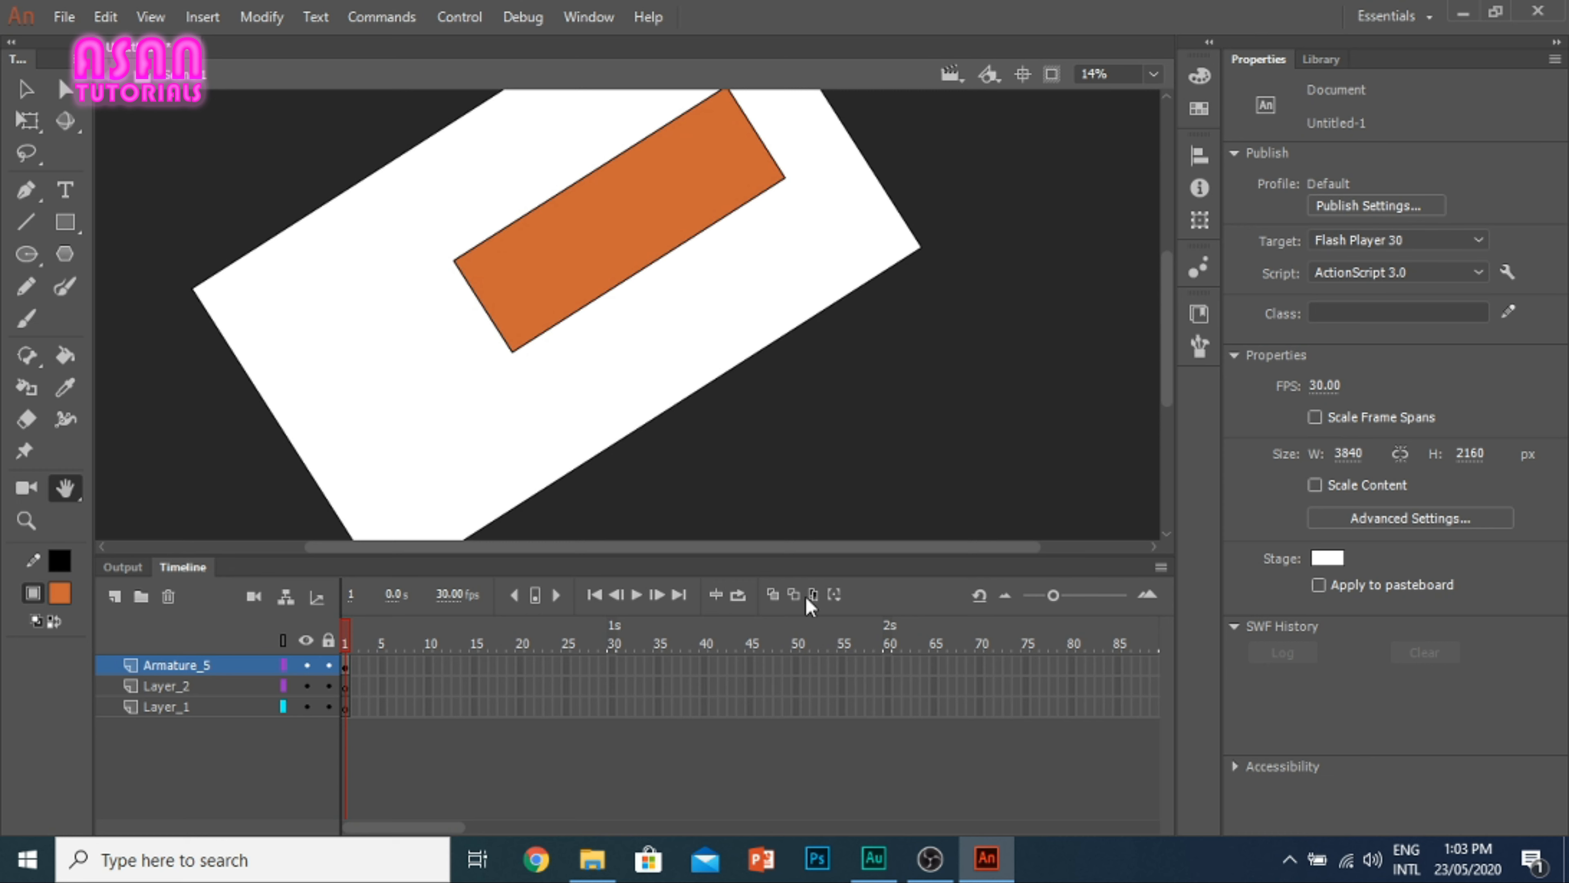
Step: Magnify the rotated stage to 29% with the Zoom tool
left_click(25, 521)
left_click(339, 369)
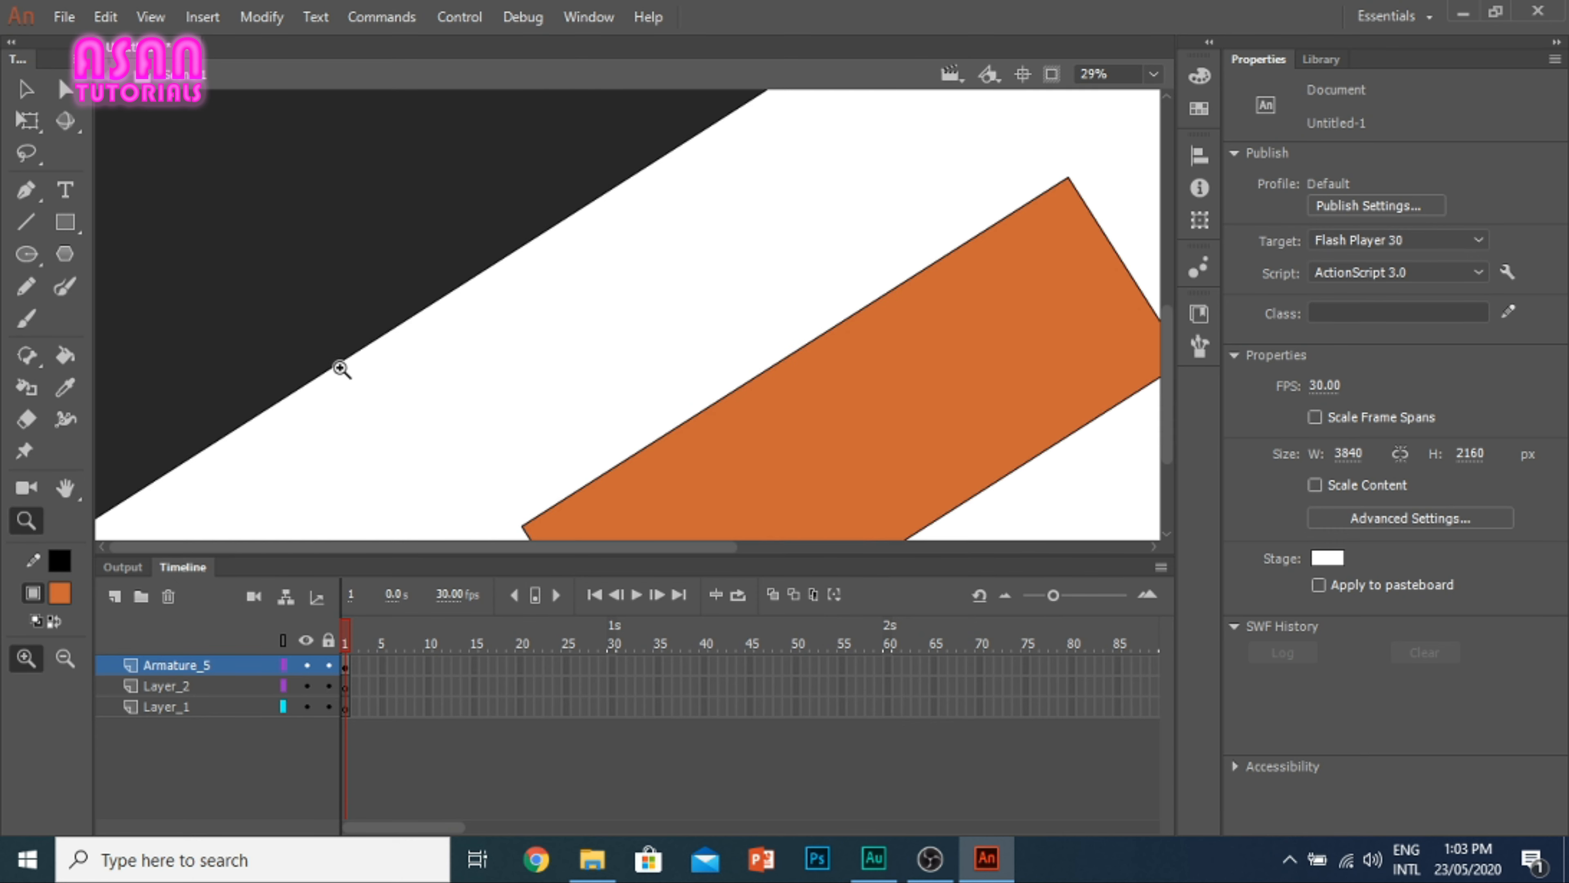
scroll(416, 410, "down", 3)
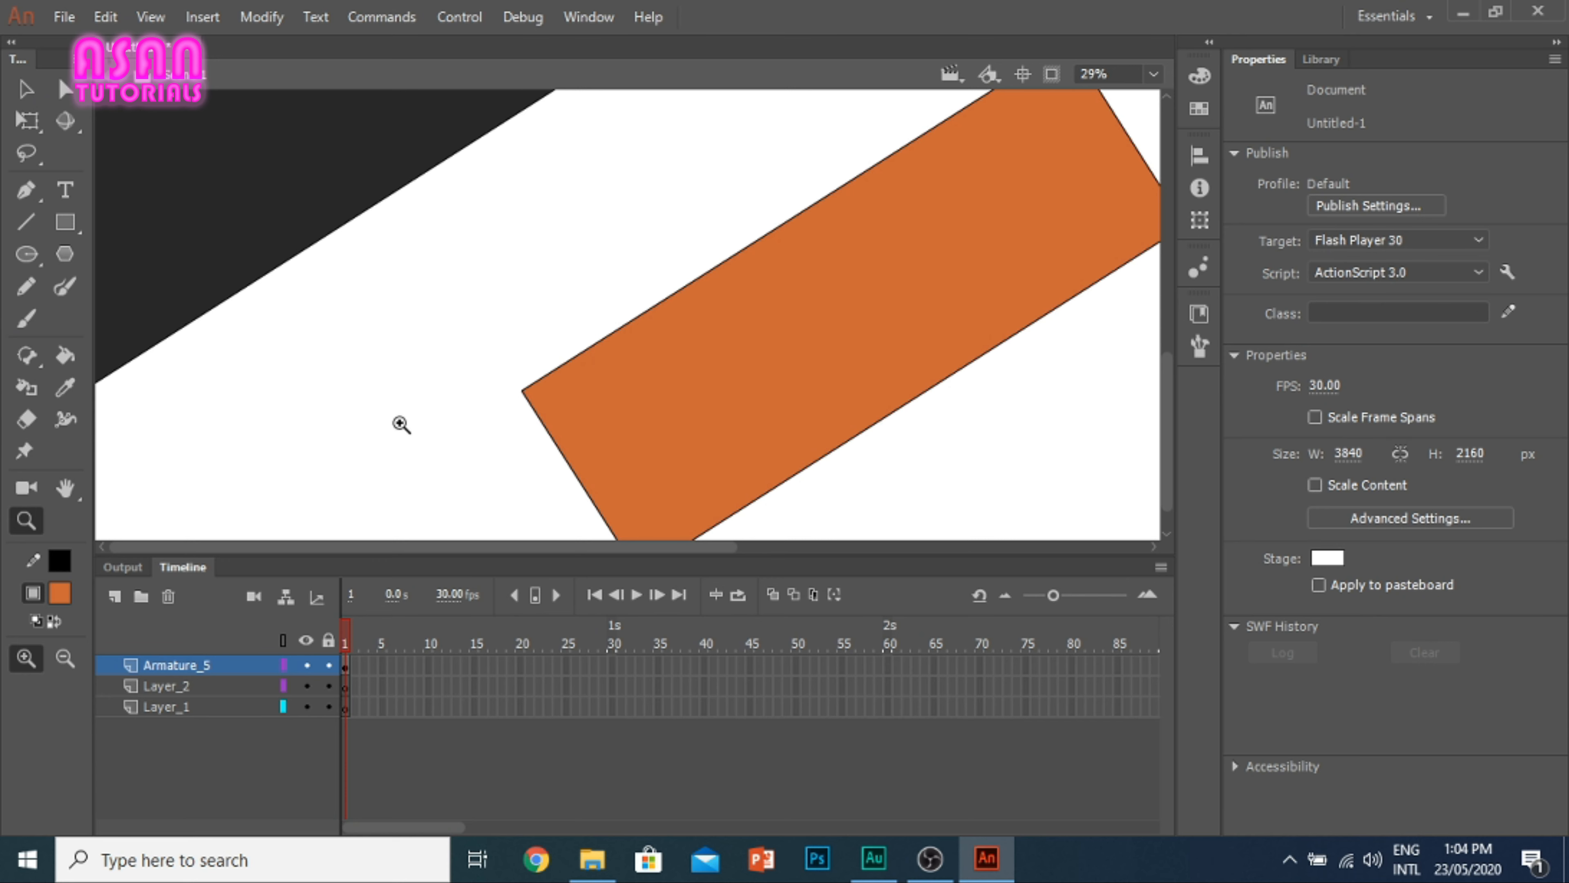
Step: Undo the rectangle, camera, brush stroke and clearing edits back to the tapered line, wavy ribbon and Symbol 1 instance
key("ctrl+z")
key("ctrl+z")
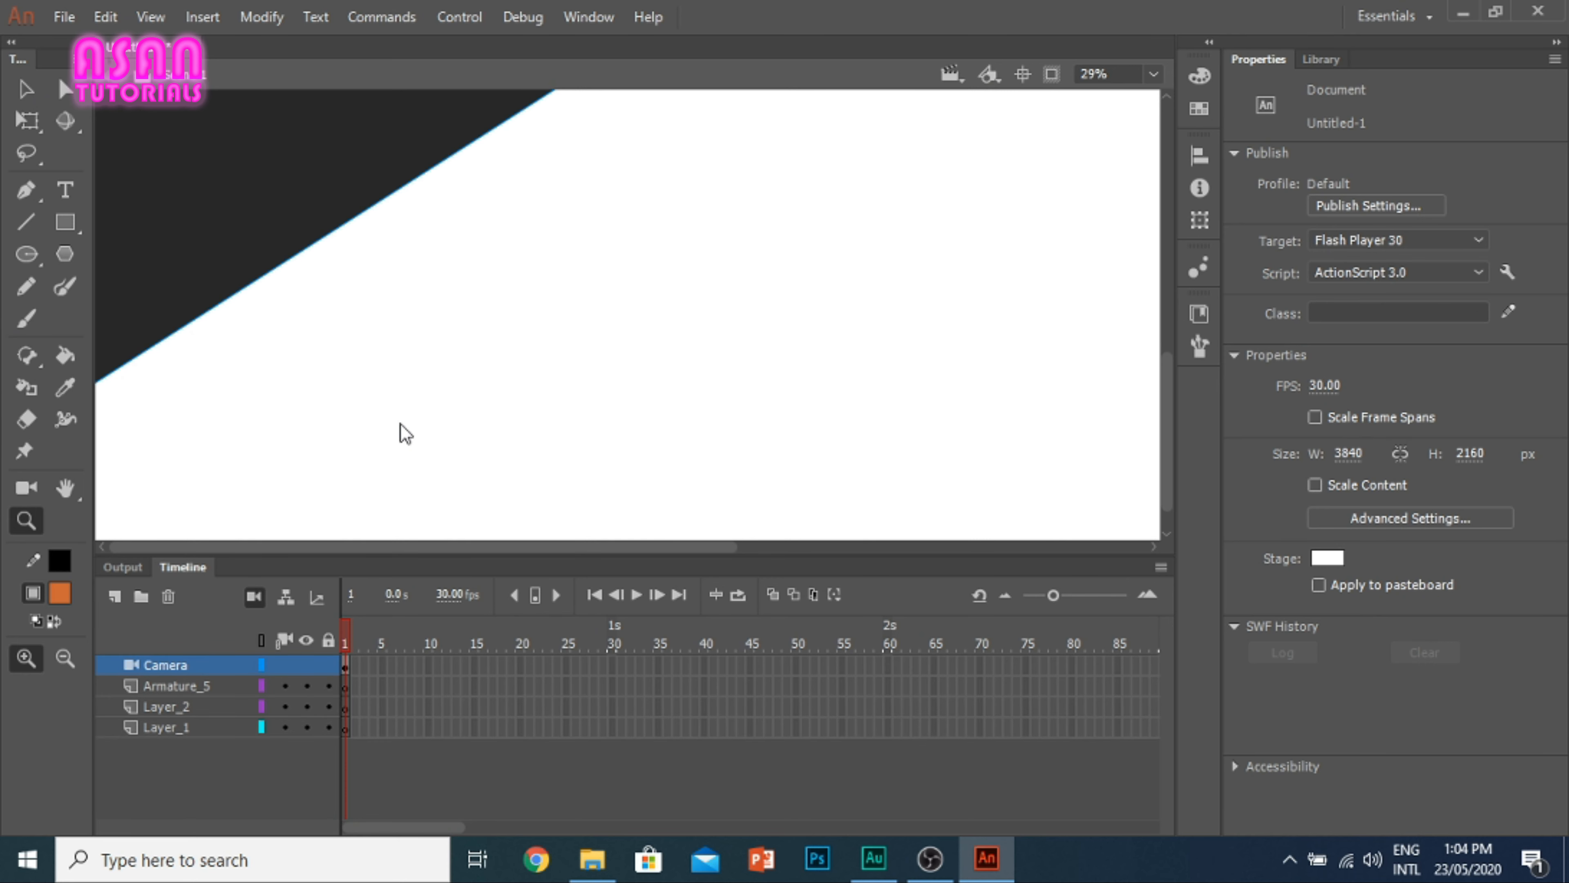
key("ctrl+z")
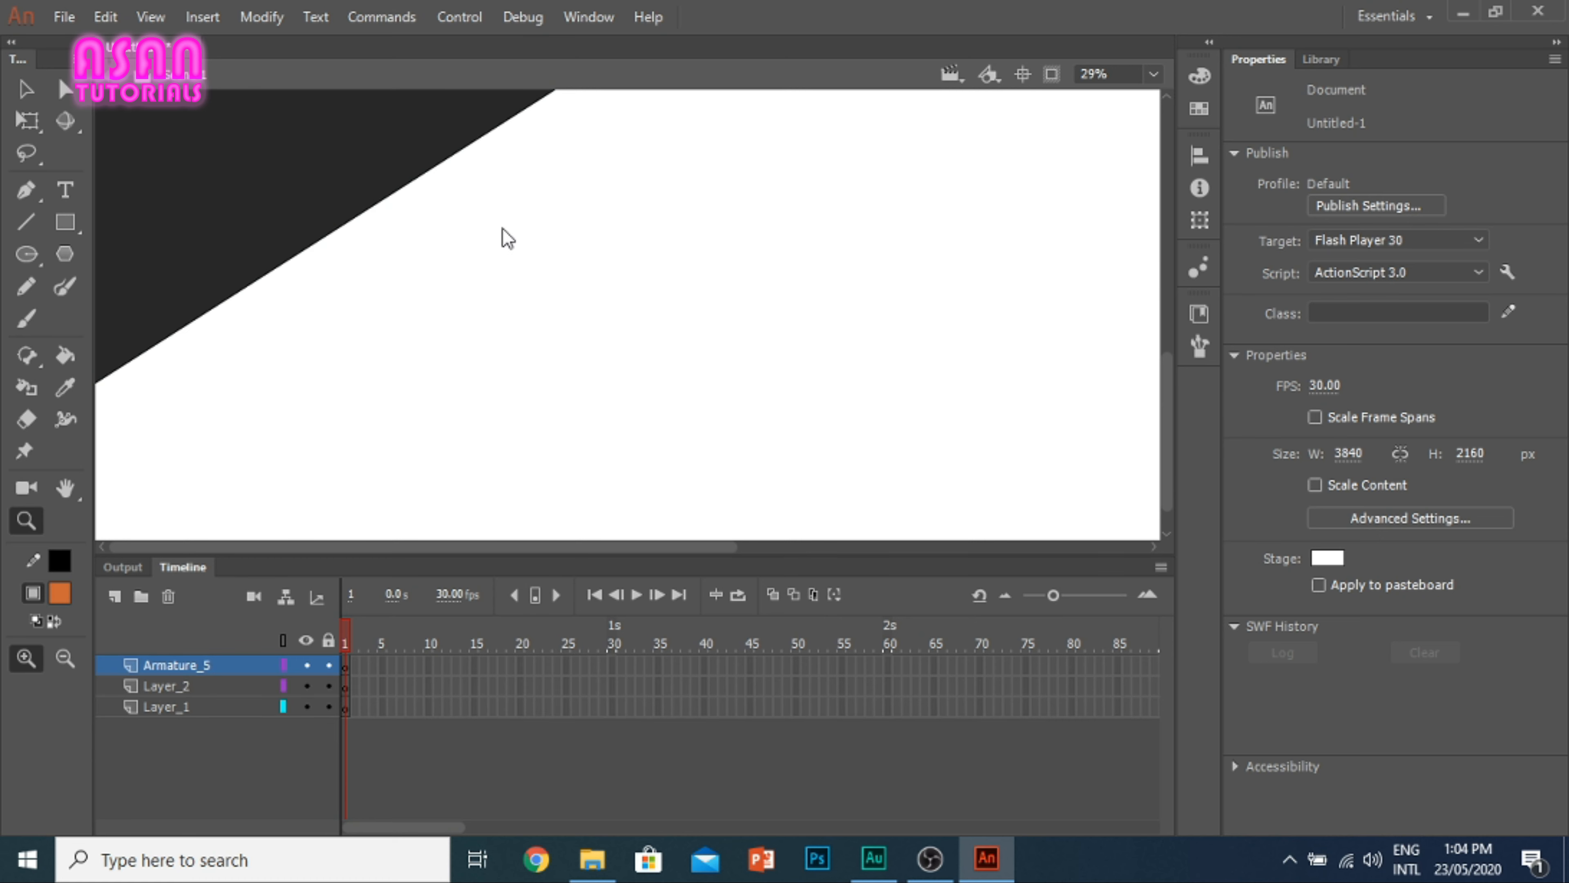
key("ctrl+z")
key("ctrl+z")
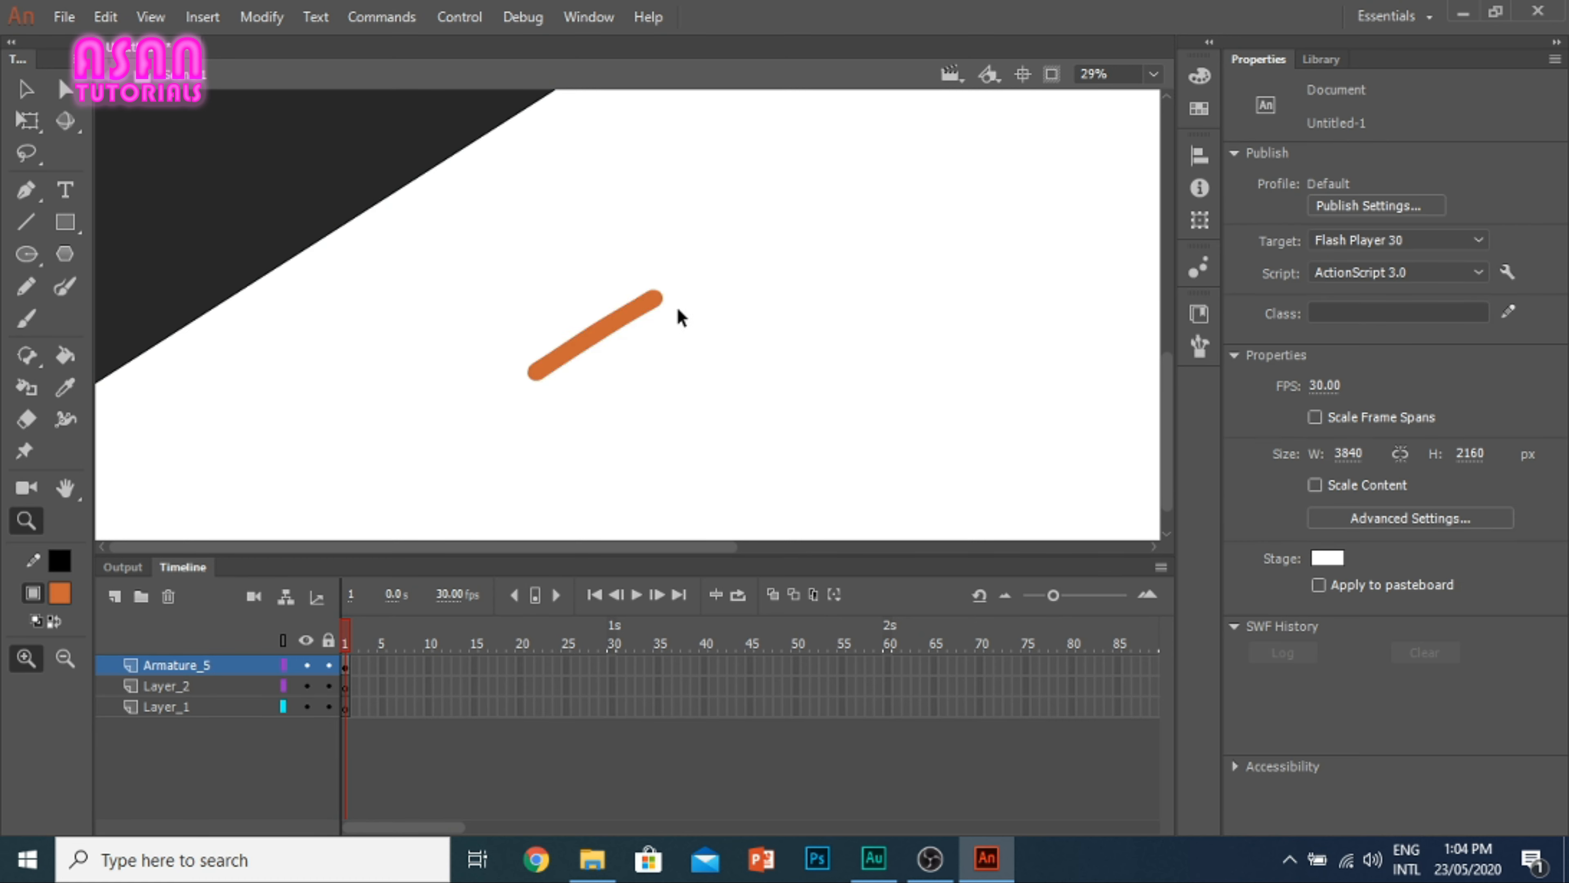
key("ctrl+z")
left_click(680, 313)
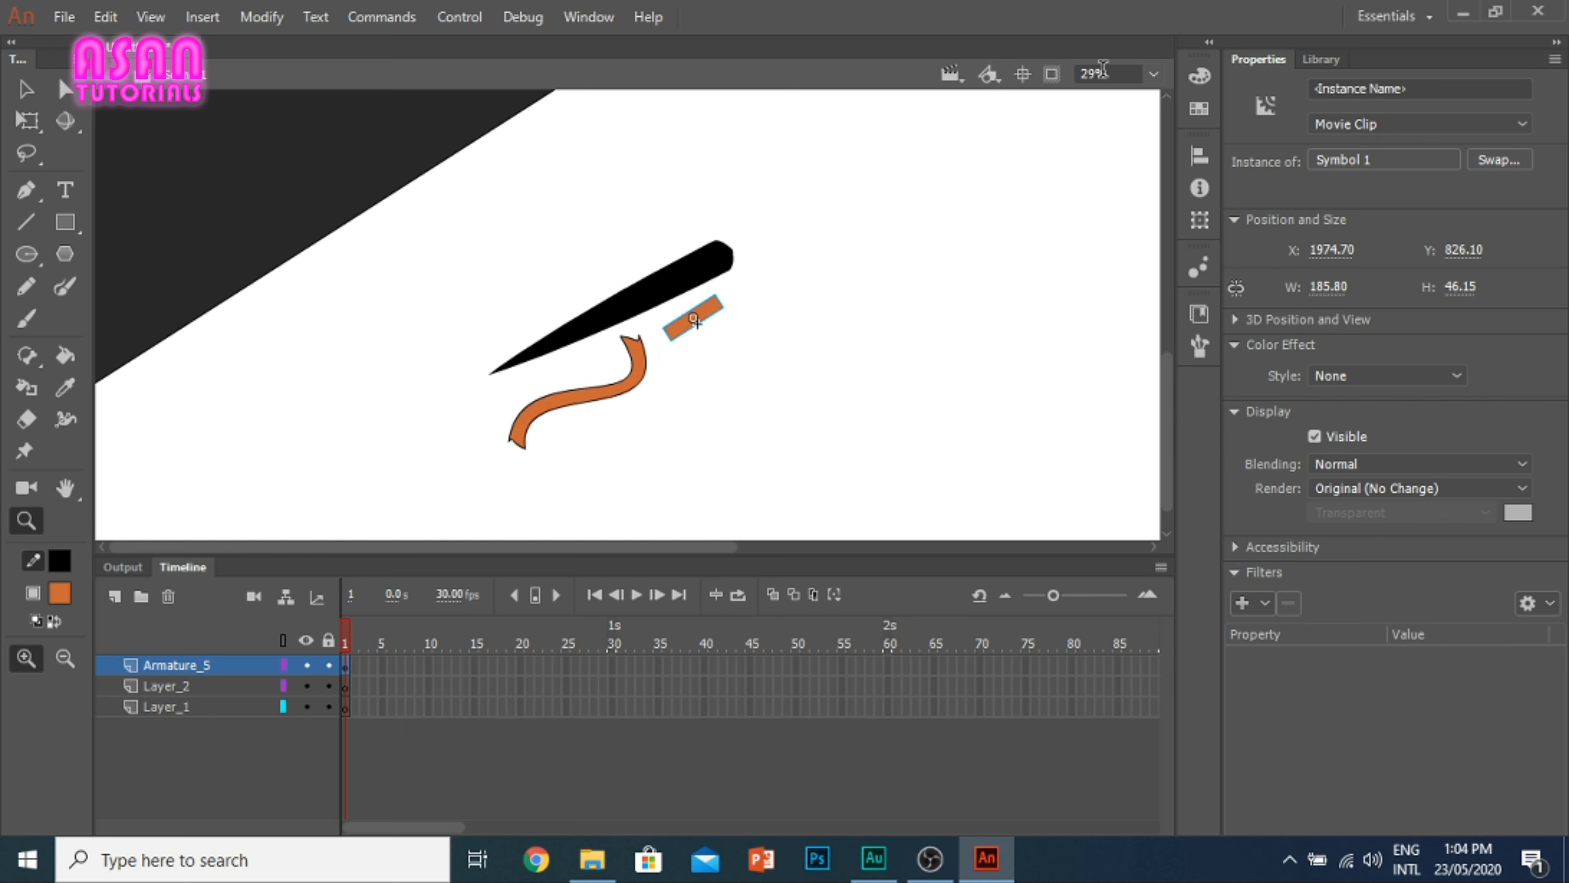
Step: Open the stage's zoom percentage for editing
left_click(1136, 75)
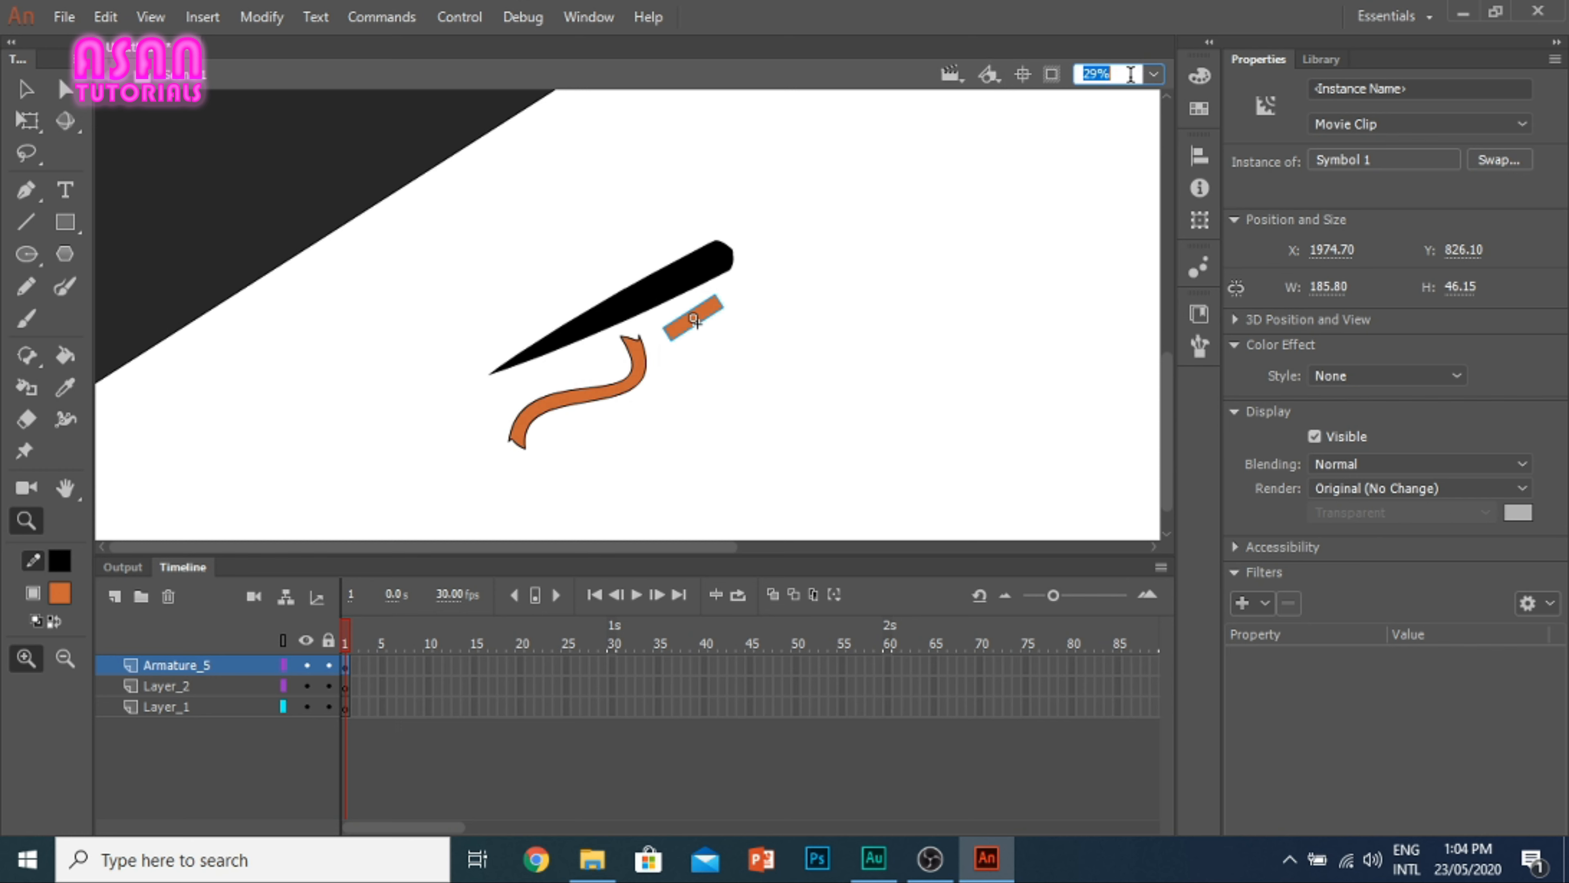